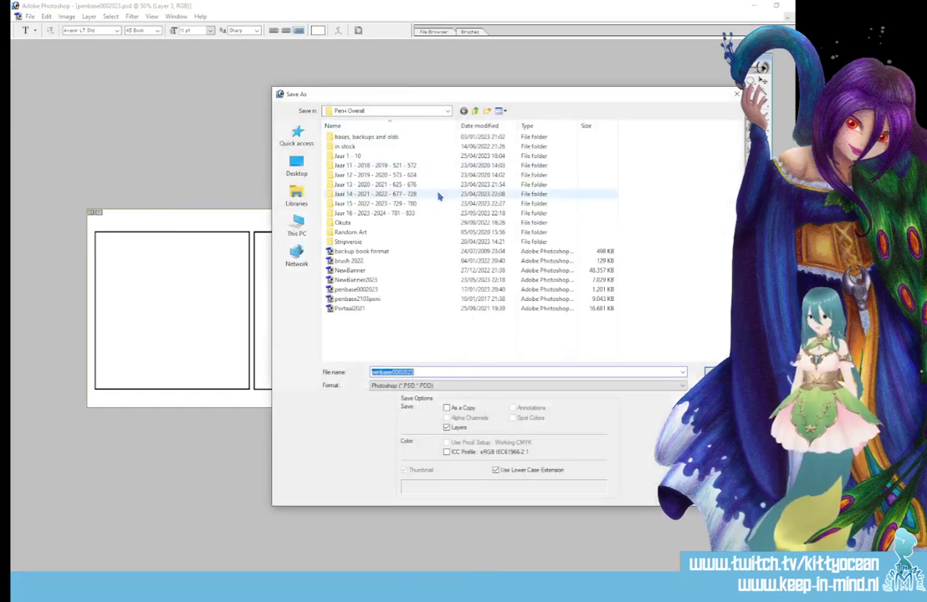
Step: Save the comic strip file as 786 in the folder "Jaar 16 - 2023 -2024 - 781 - 833"
double_click(389, 213)
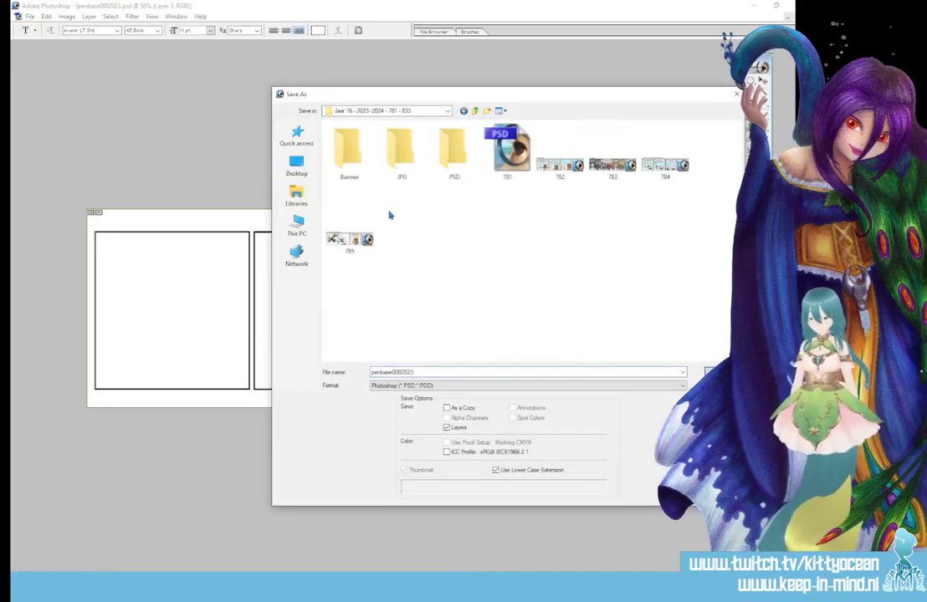
click(348, 244)
click(374, 371)
click(376, 372)
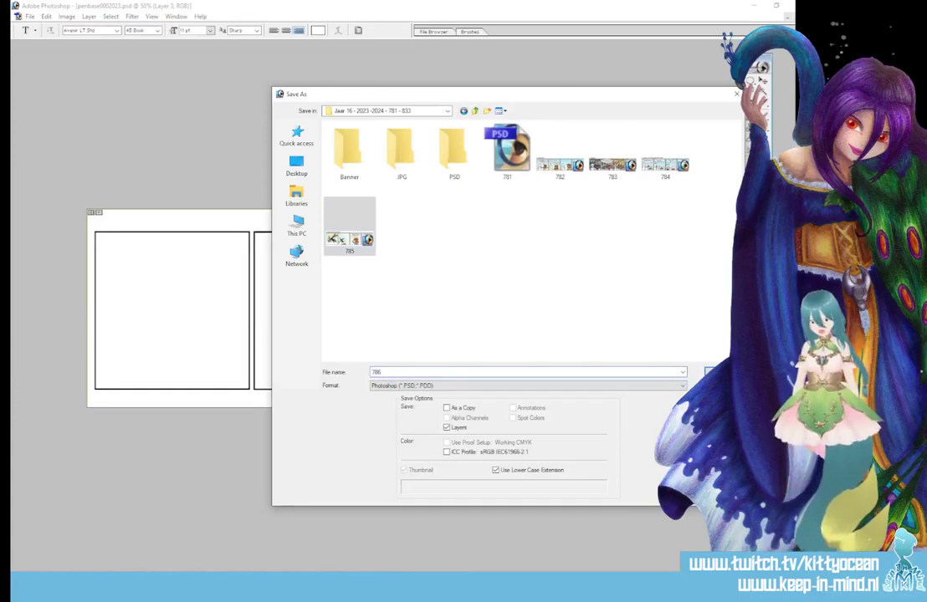
key(Return)
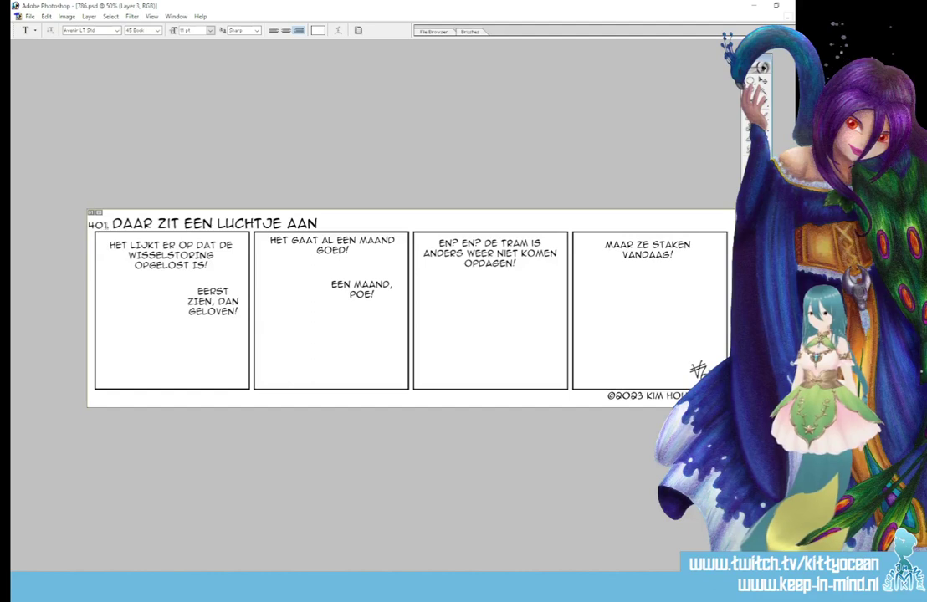
Step: Replace the strip number in front of the title with "786."
drag(106, 224, 76, 231)
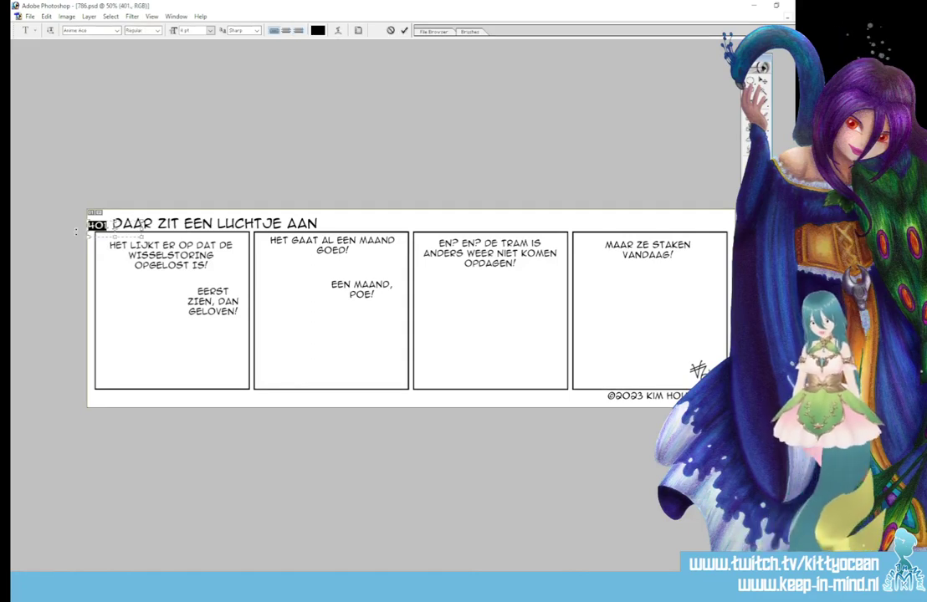
text(786.)
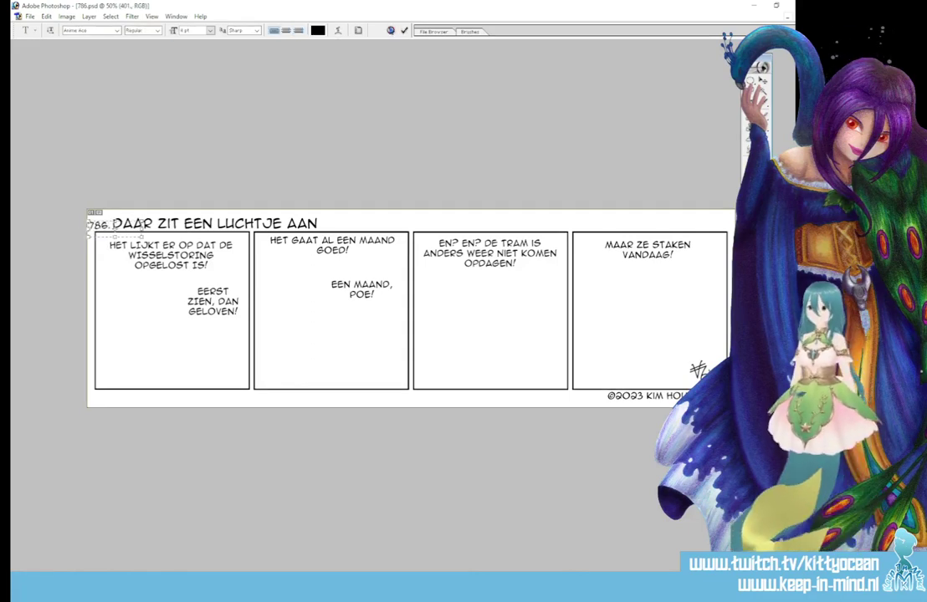
click(403, 31)
Step: Replace the comic strip's title text with "Burgerlijk"
click(168, 224)
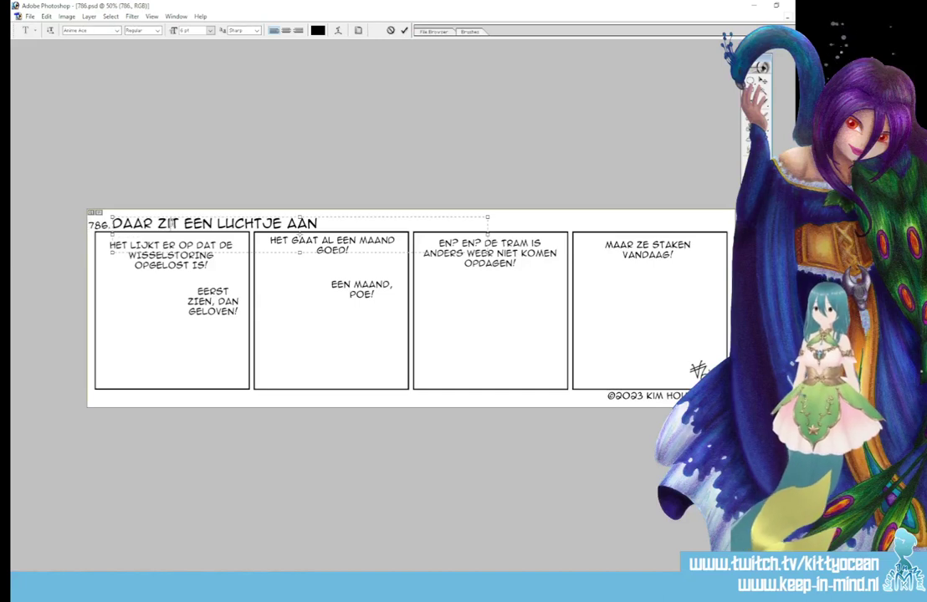
key(ctrl+a)
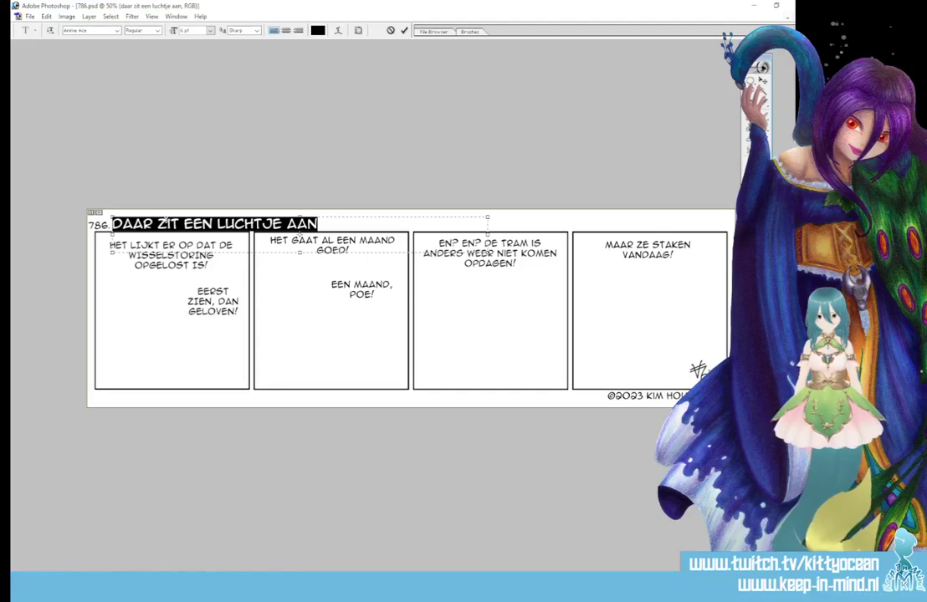
text(BURGE)
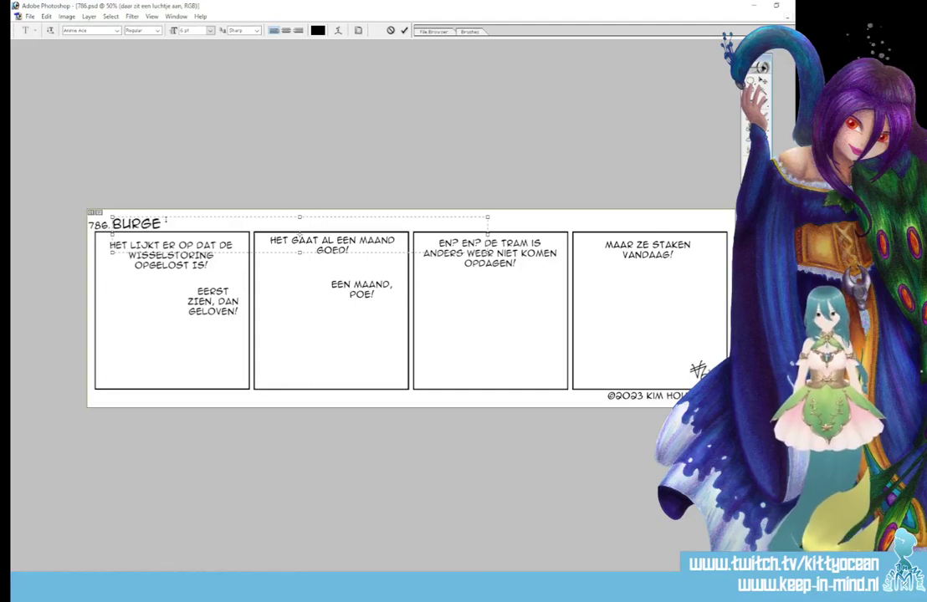
text(RLIJK)
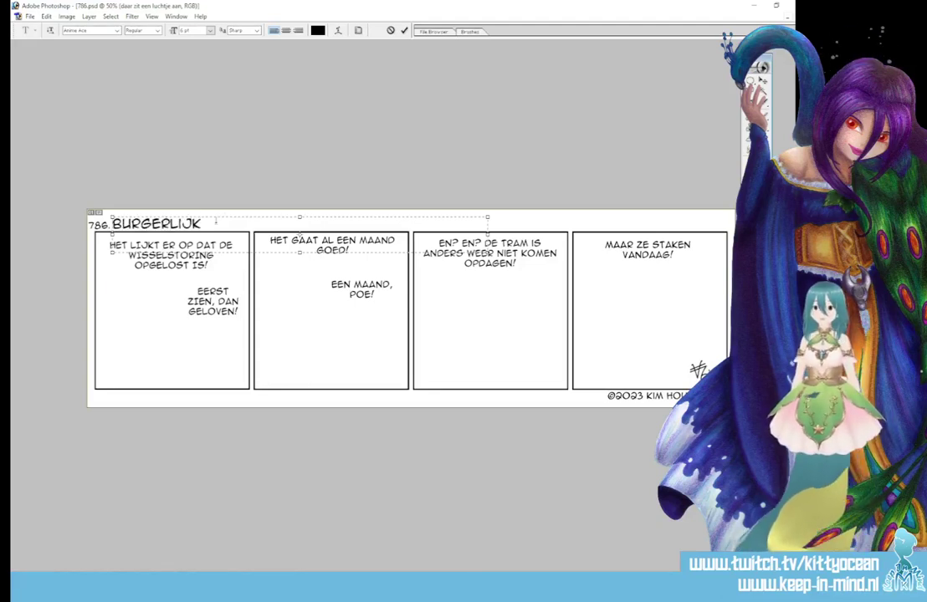
key(ctrl+a)
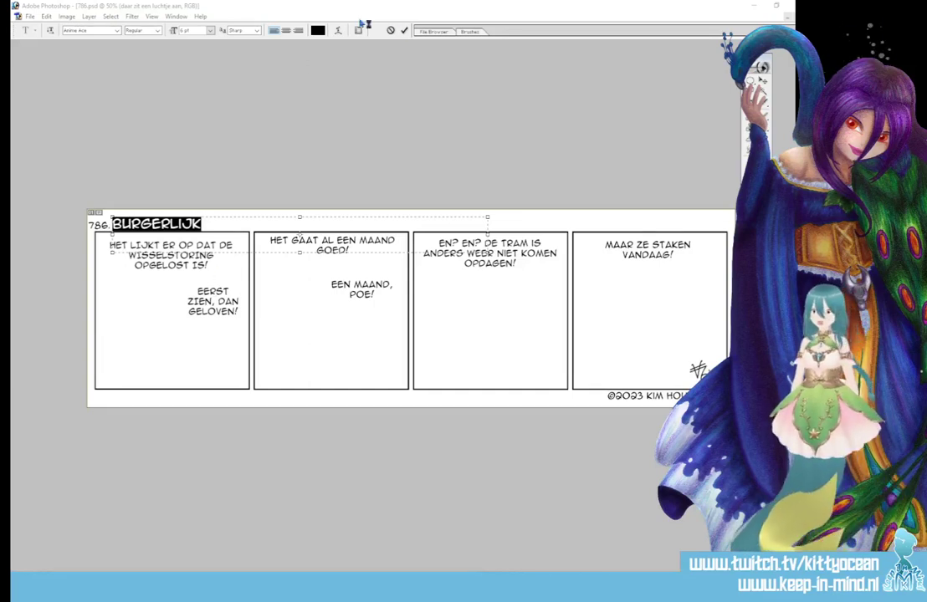
click(404, 31)
Step: Replace the fourth panel's text with "Op naar de meubelboulevard!", without a hyphen in the last word
click(634, 248)
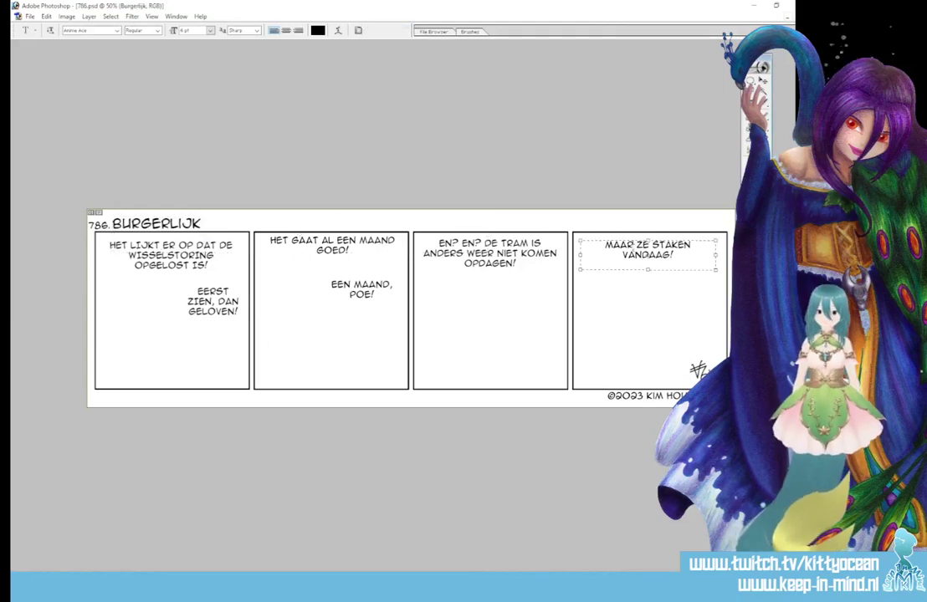
key(ctrl+a)
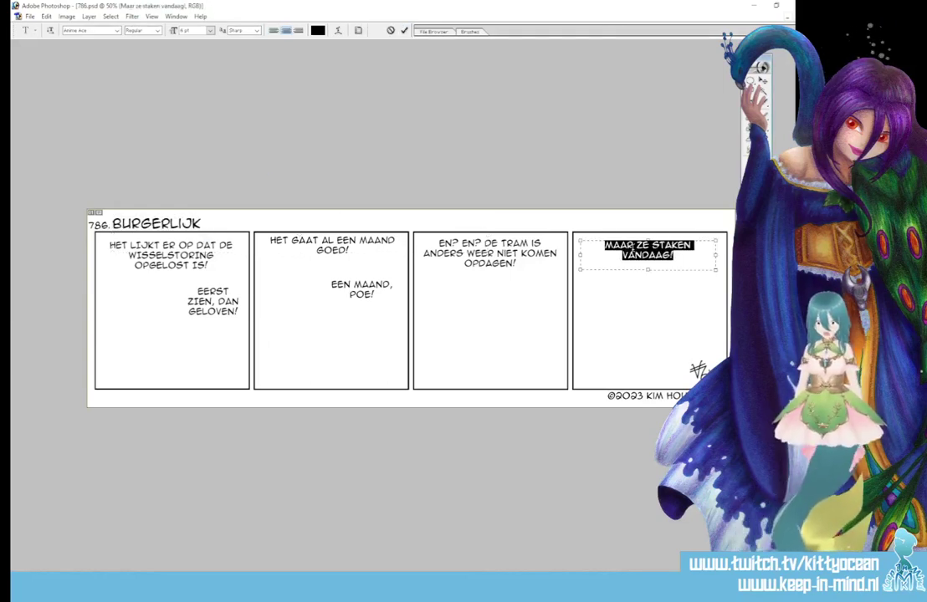
text(OP NAR DE)
key(BackSpace)
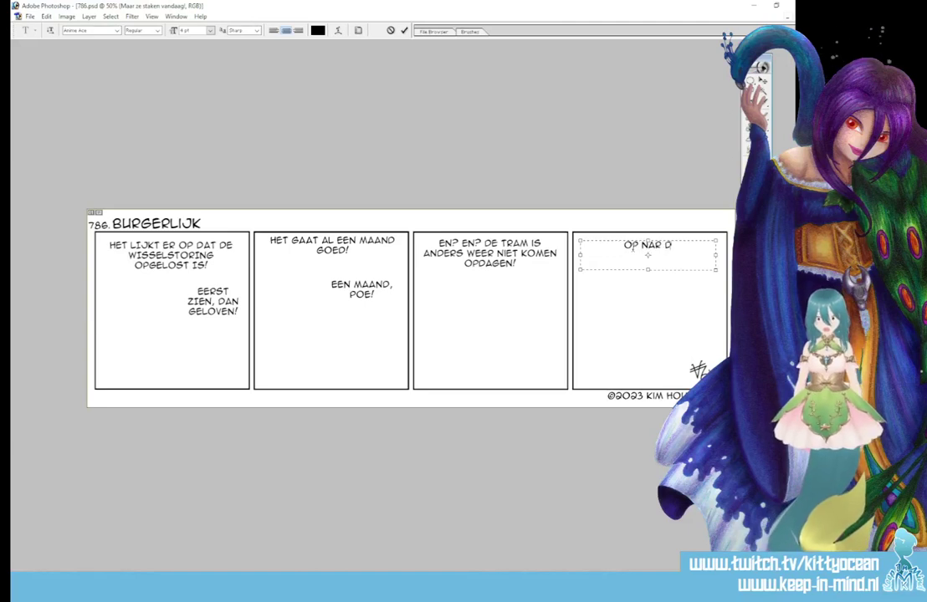
key(BackSpace)
key(BackSpace)
key(BackSpace)
text(AR DE MEUBE)
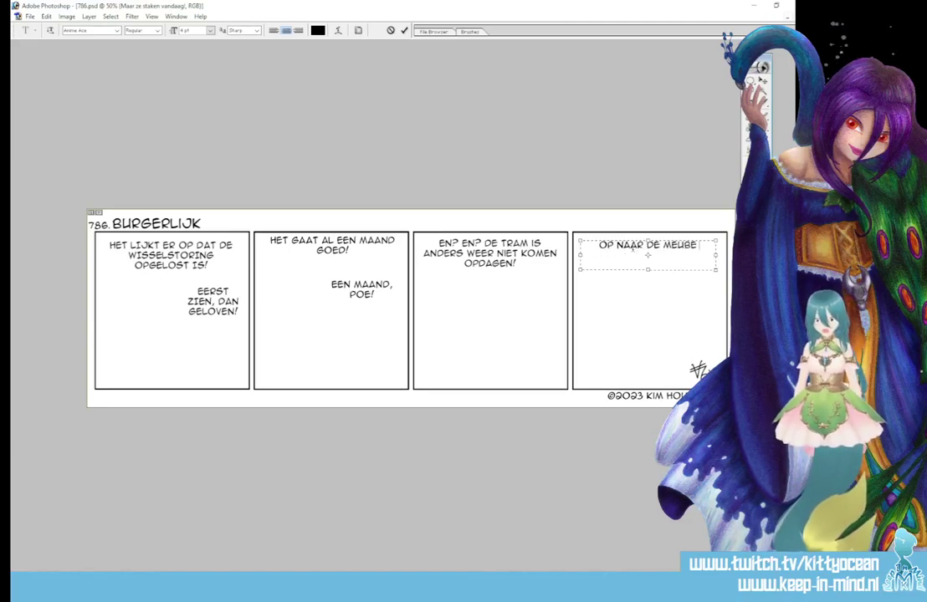
text(LBOU-LEVARD)
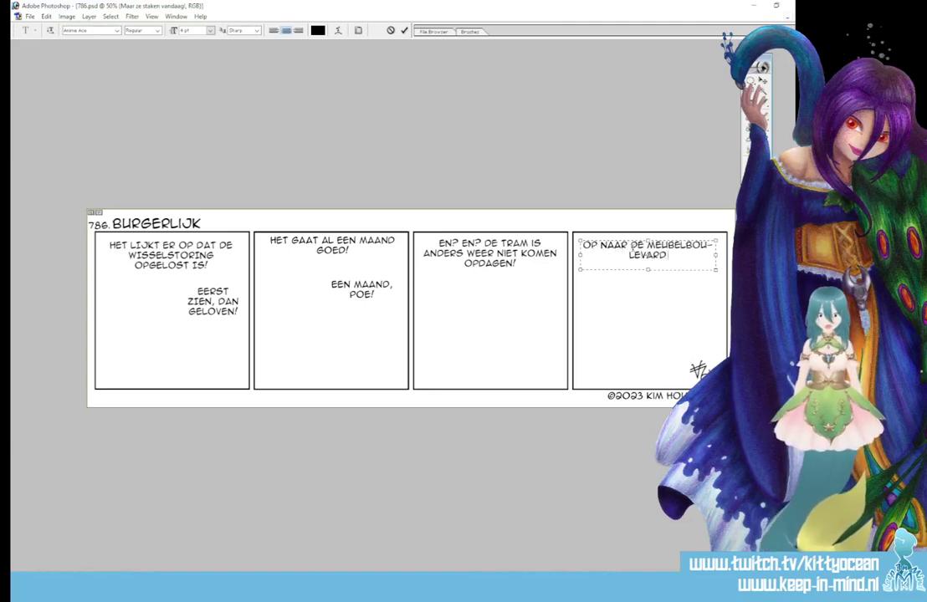
text(!)
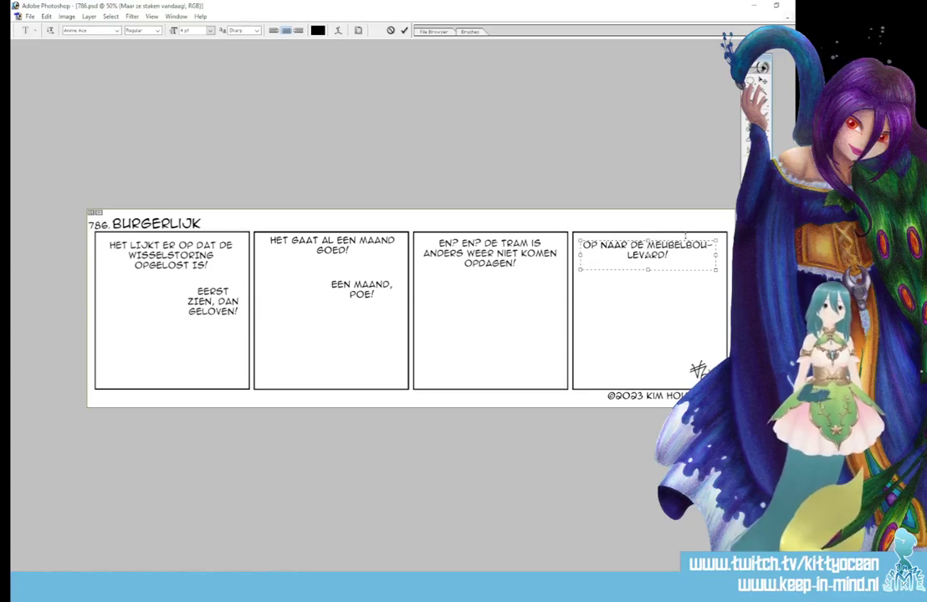
key(Left)
key(Left)
key(Left)
key(Left)
key(Left)
key(Left)
key(Left)
key(BackSpace)
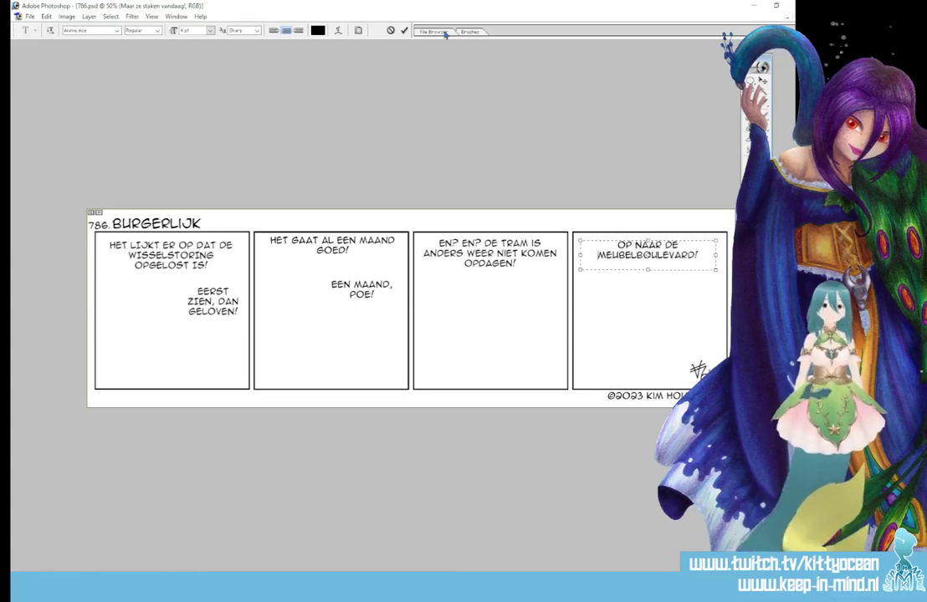
click(402, 30)
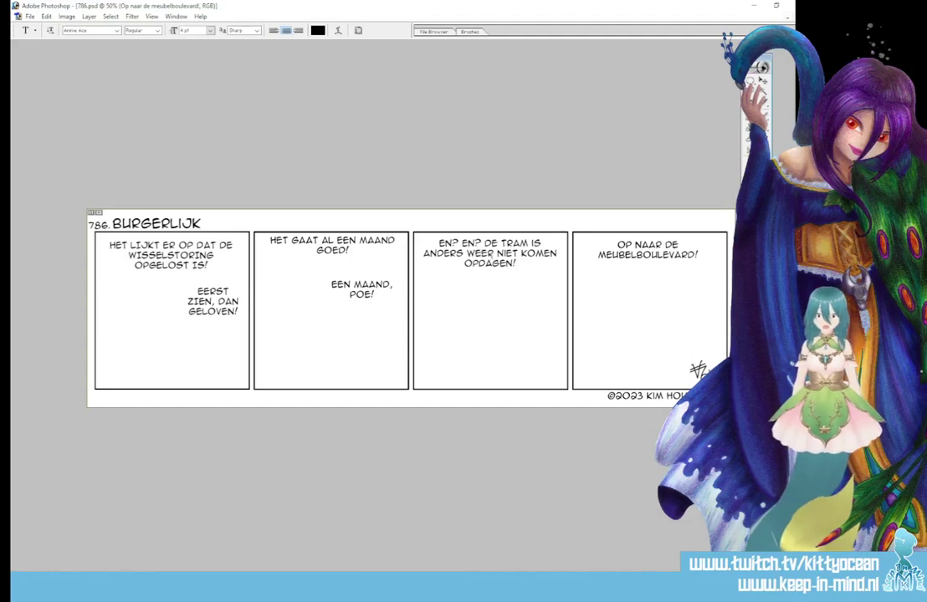
Step: Replace the third panel's text with "We kunnen dit!"
click(489, 253)
key(ctrl+a)
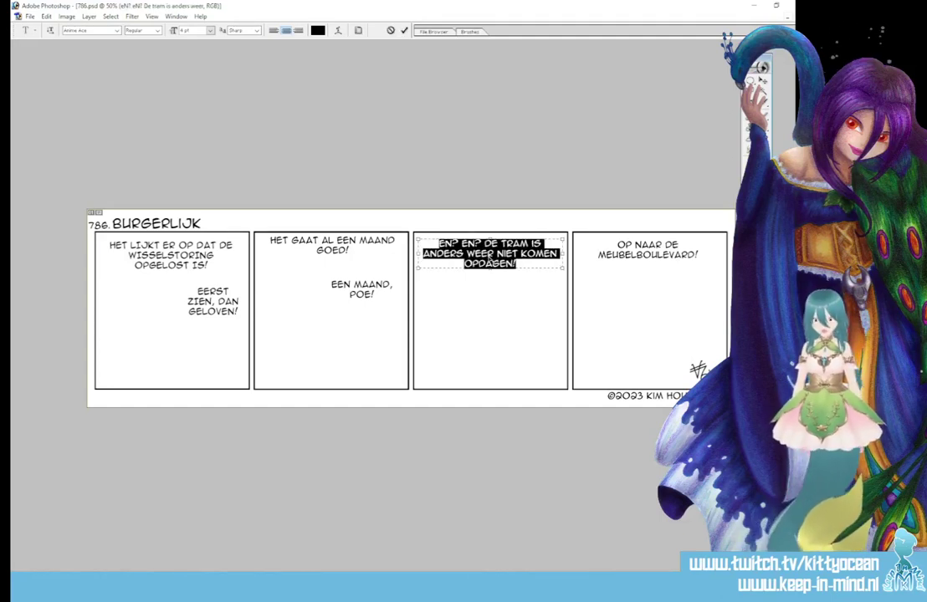
text(WE )
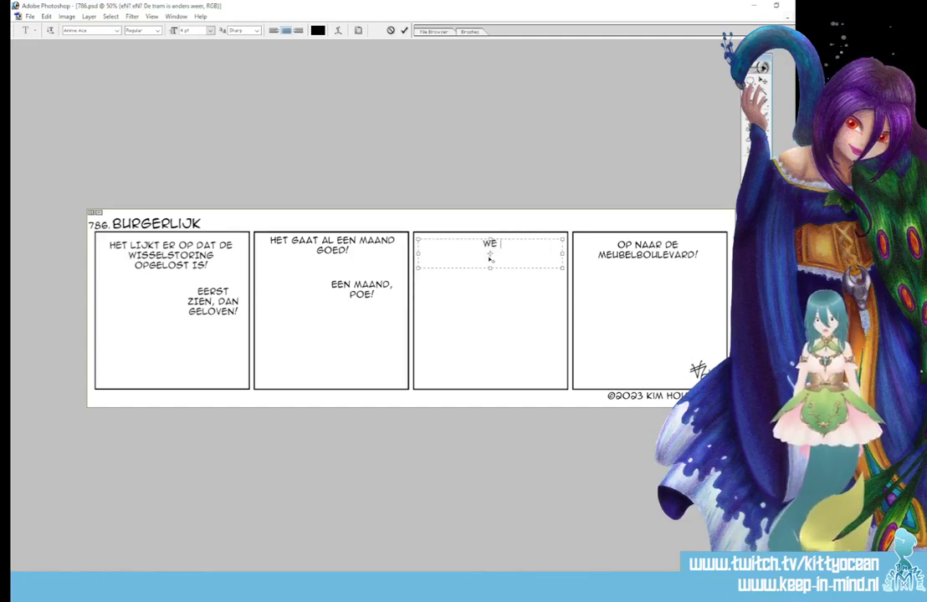
text(KUNNEN DIT!)
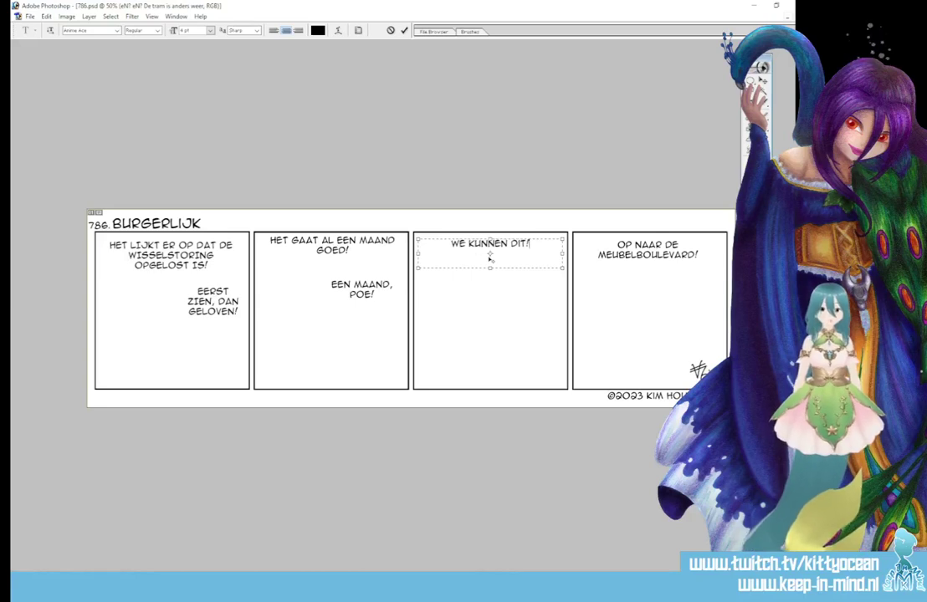
click(404, 31)
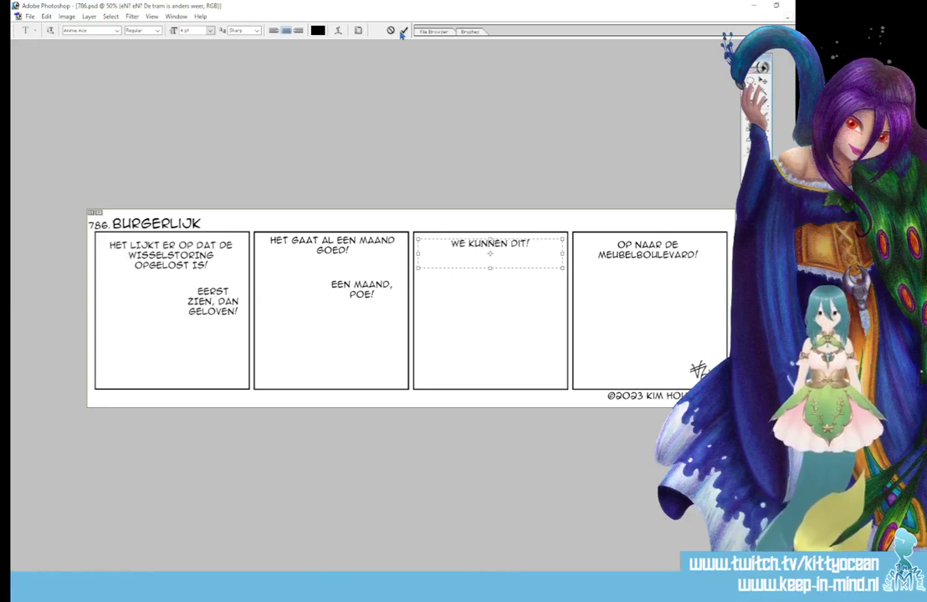
Step: Replace the second panel's upper text with "Alleen vandaag zijn we allebei vrij, alleen vandaag kunnen we samen bouwen!"
click(326, 248)
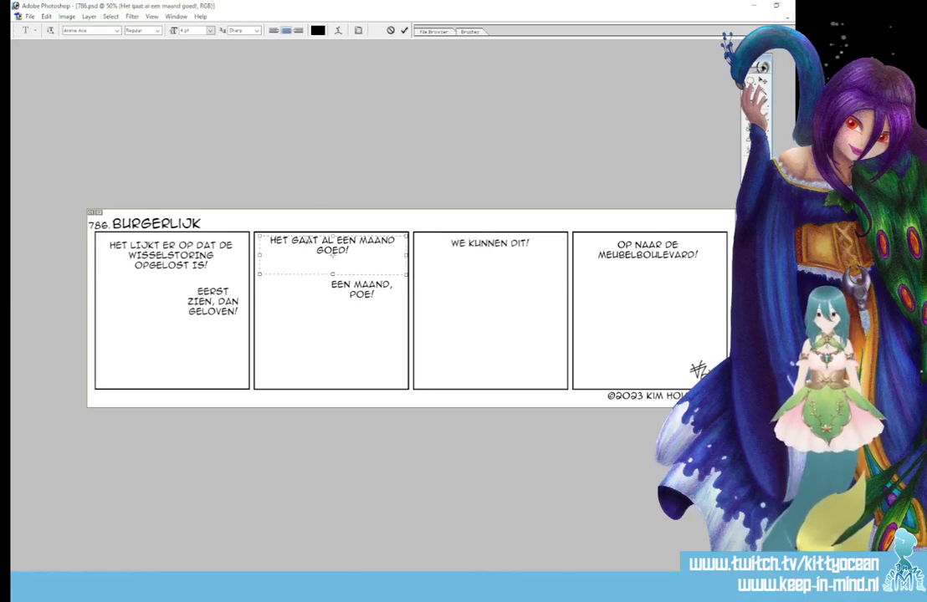
key(ctrl+a)
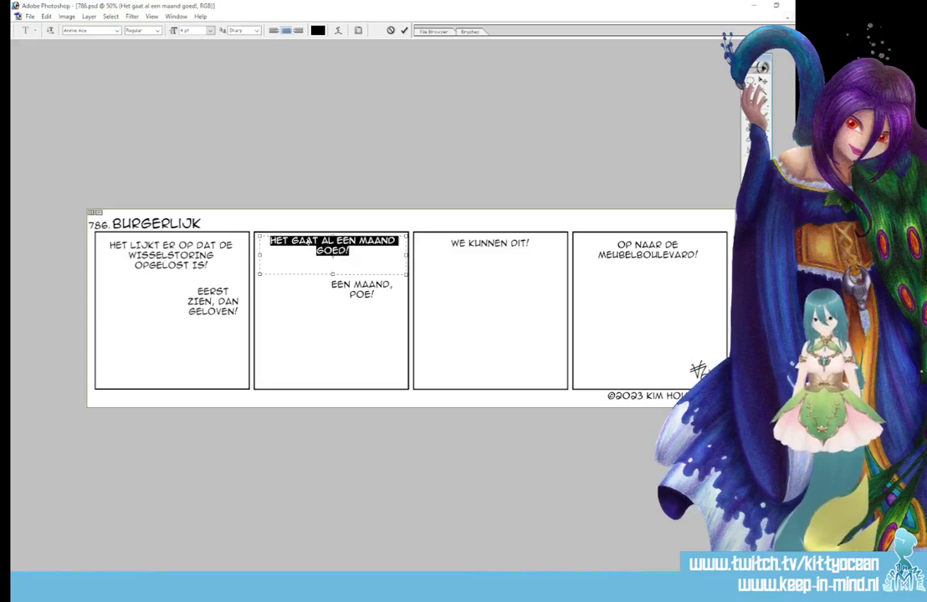
text(Alleeb)
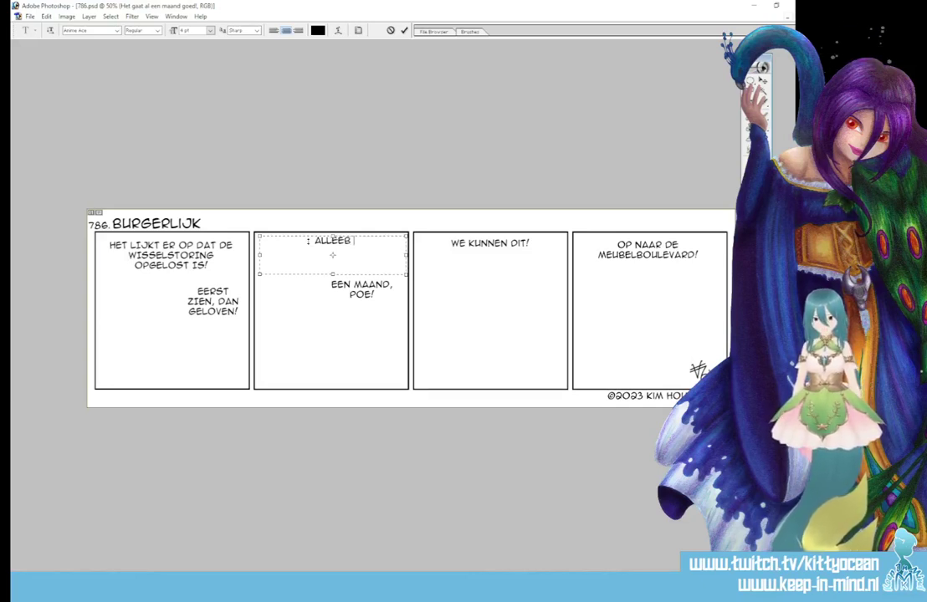
key(BackSpace)
text(n vandaag)
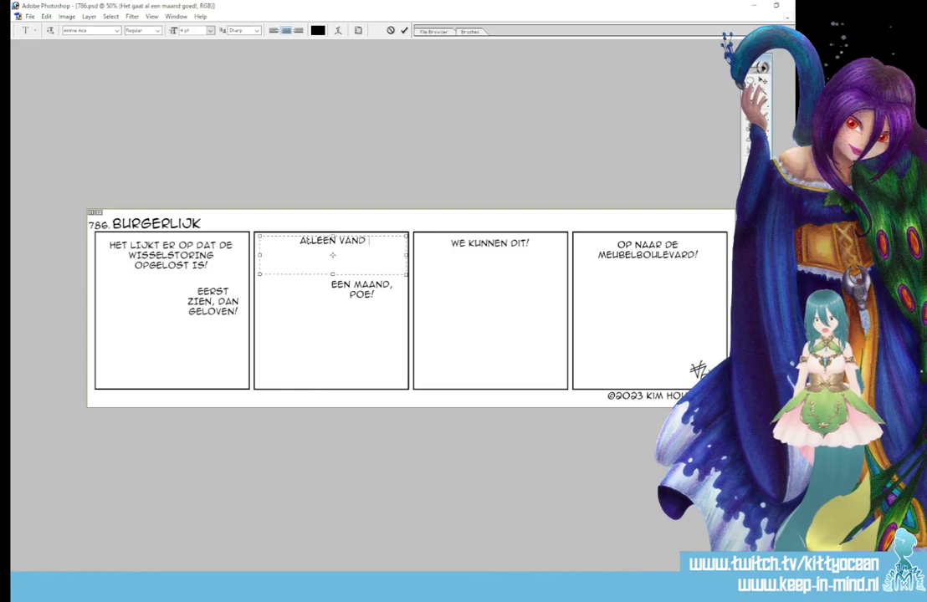
text( zijn we)
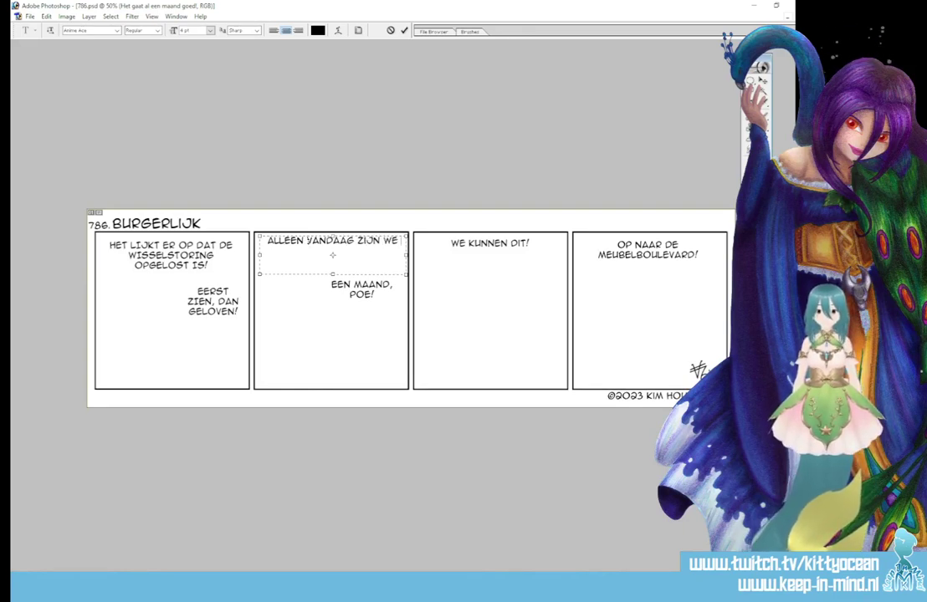
key(BackSpace)
key(BackSpace)
key(BackSpace)
key(BackSpace)
key(BackSpace)
key(BackSpace)
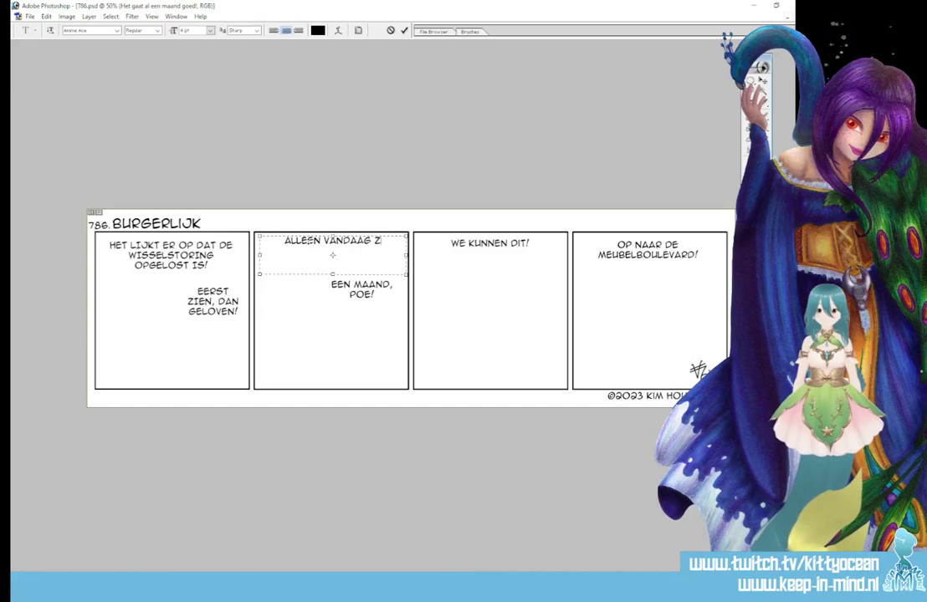
text(ijn we allebei)
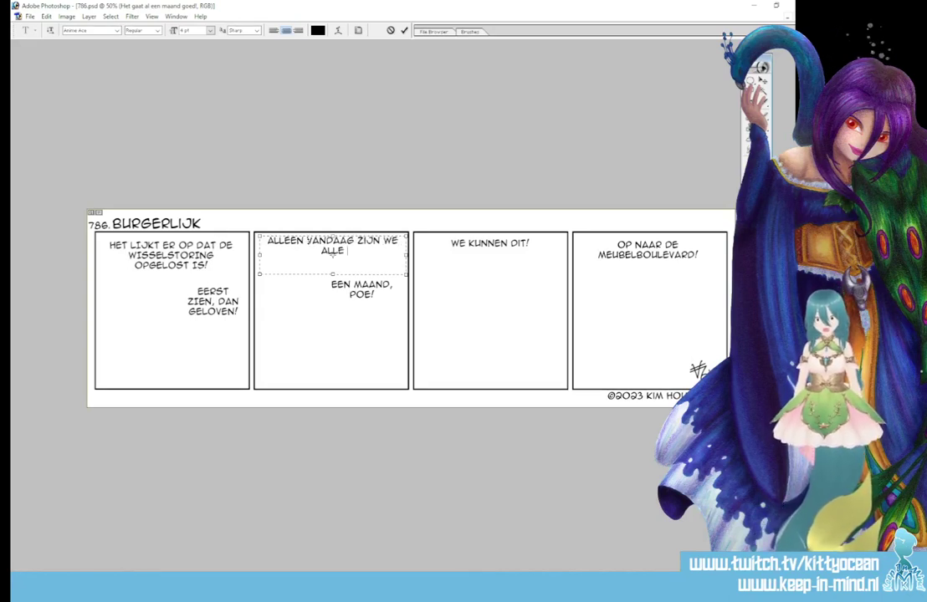
text( vrij, allee)
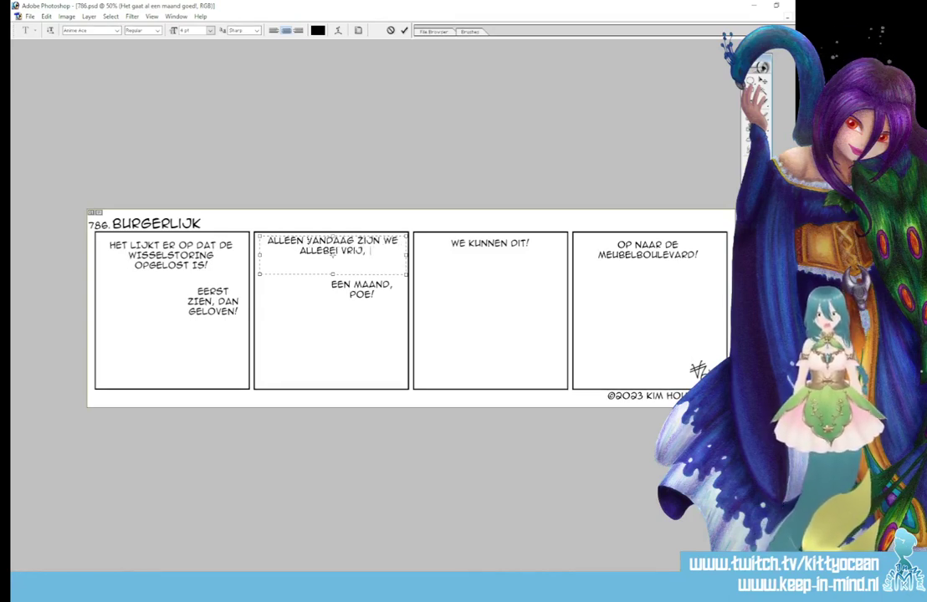
text(n vandaag kun)
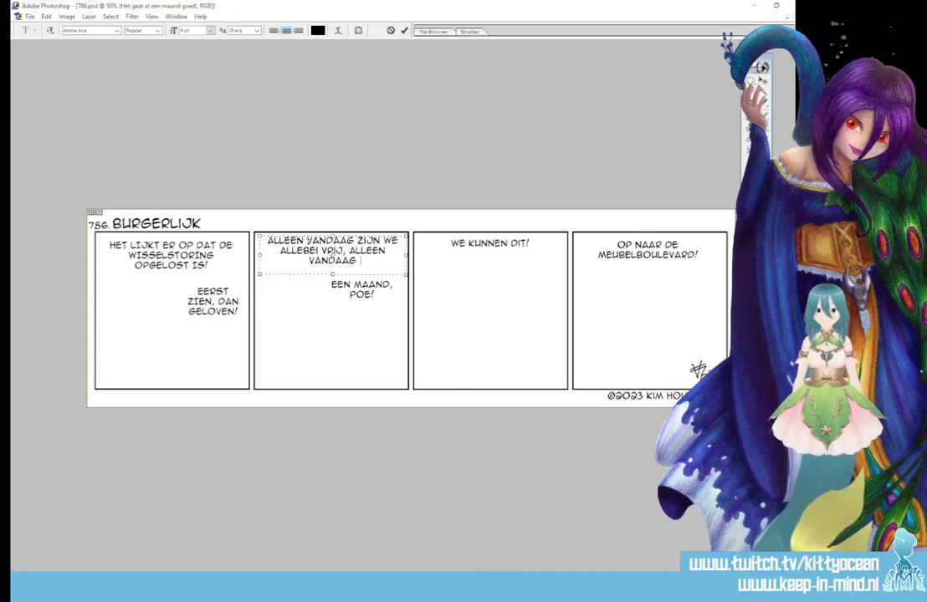
text(nen we samen)
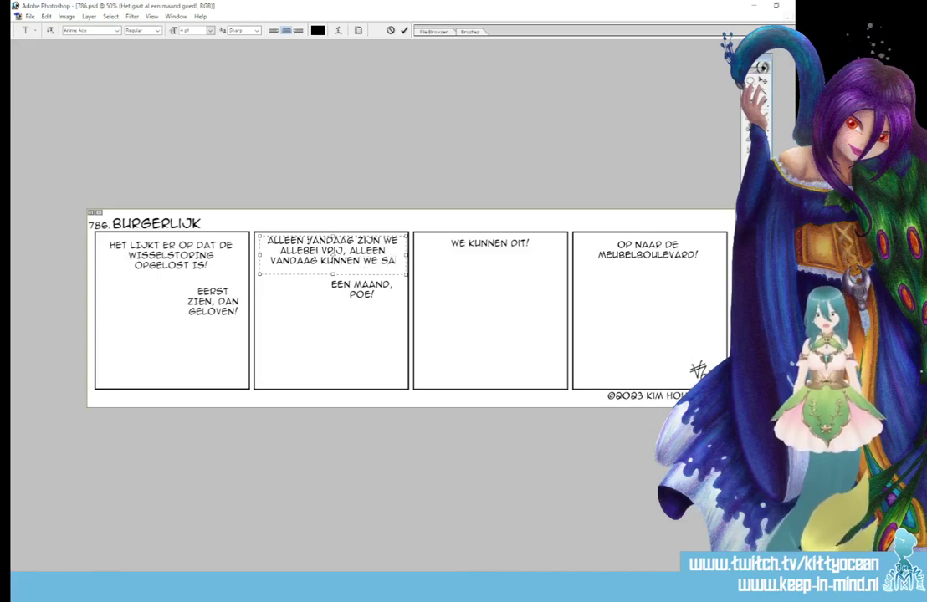
text( bouwen!)
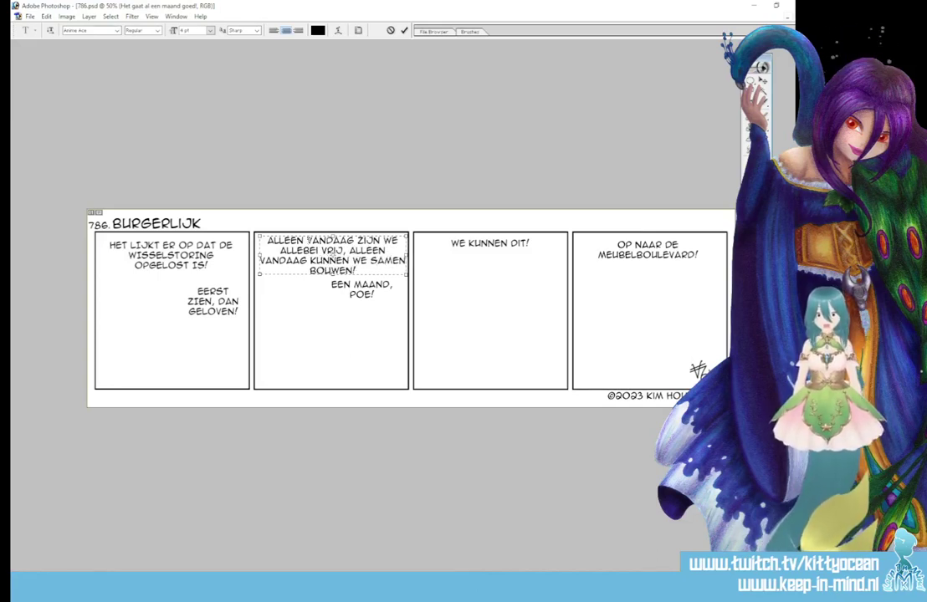
key(ctrl+Return)
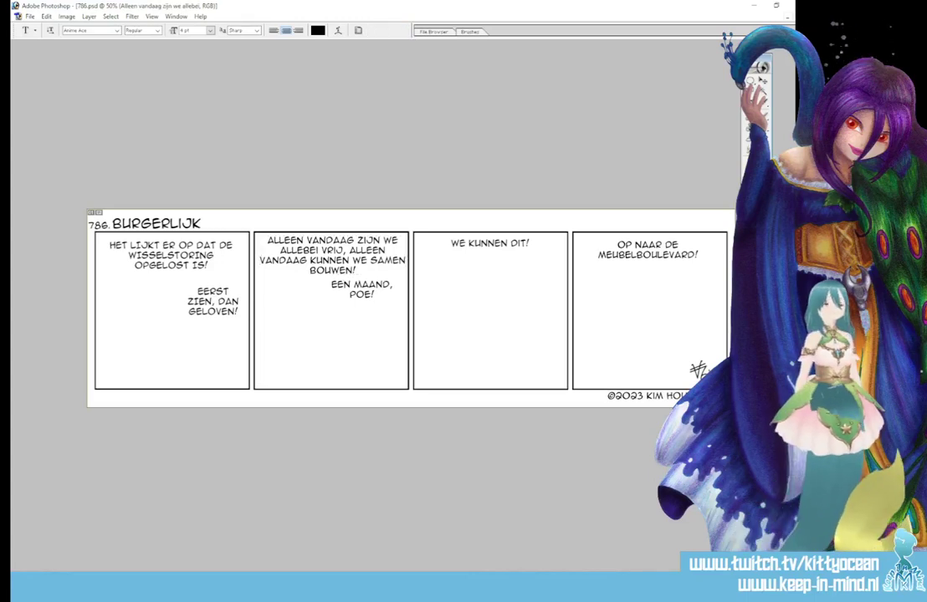
Step: Delete the second panel's lower text layer, "Een maand, Poe!"
key(alt+bracketright)
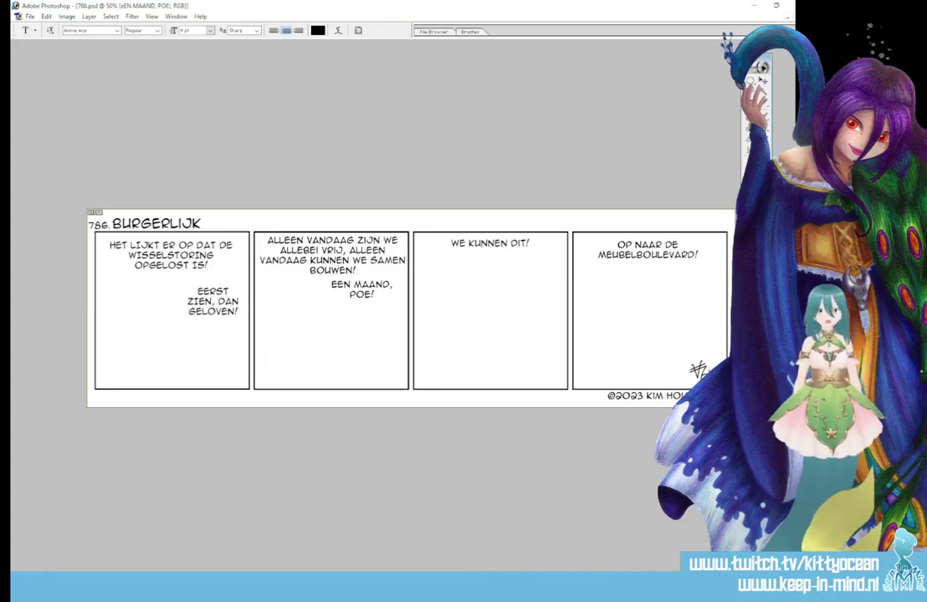
key(Delete)
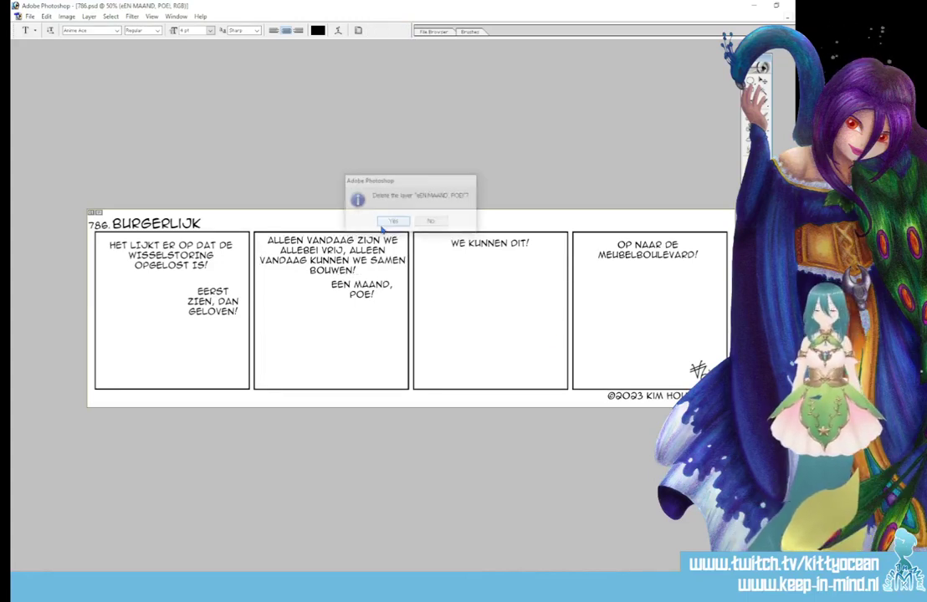
click(341, 197)
Step: Replace the first panel's upper text with "Maar het zal zo druk zijn. Moet het echt vandaag?"
key(alt+bracketright)
key(Return)
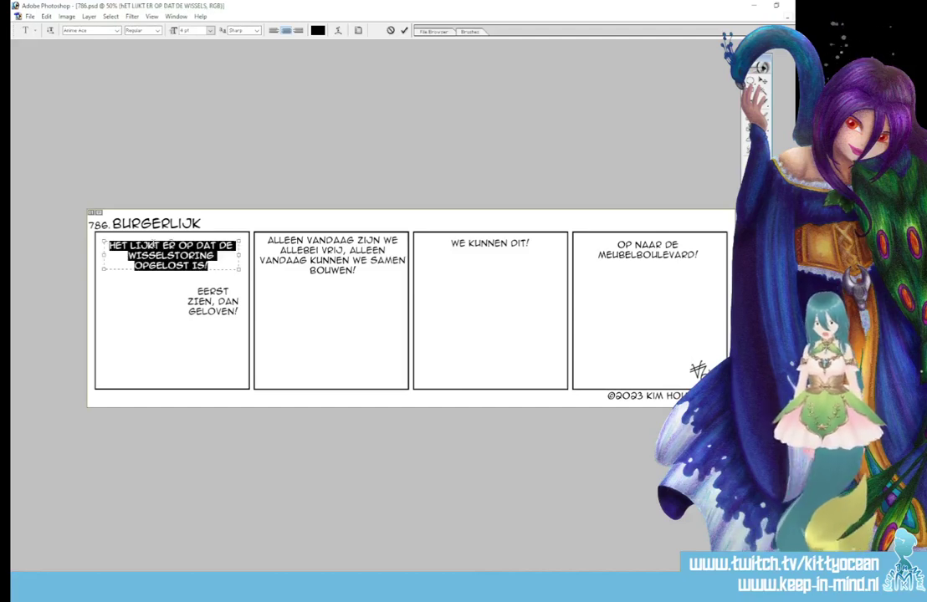
text(MAAR HET ZAL ZO)
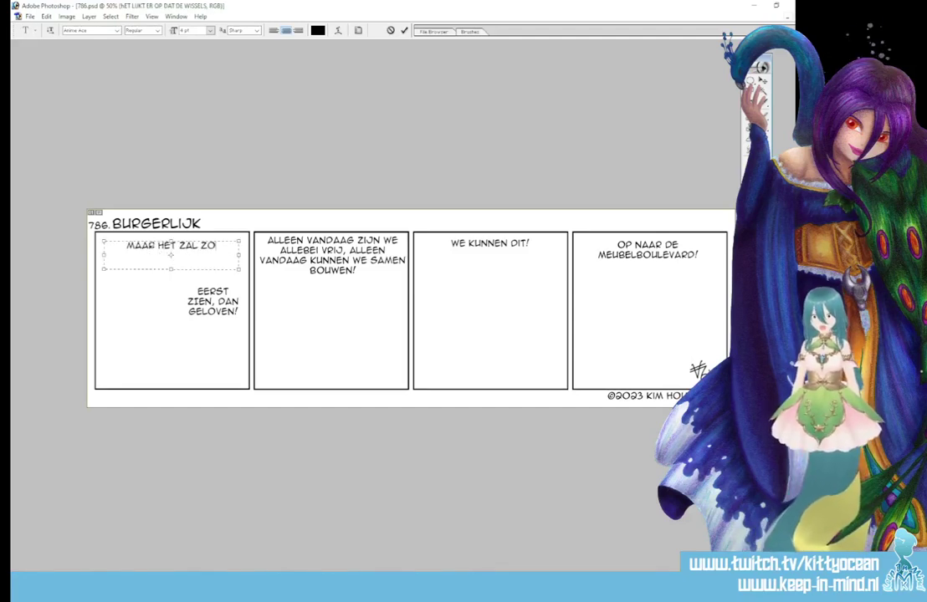
text( DRUK ZIJN?!)
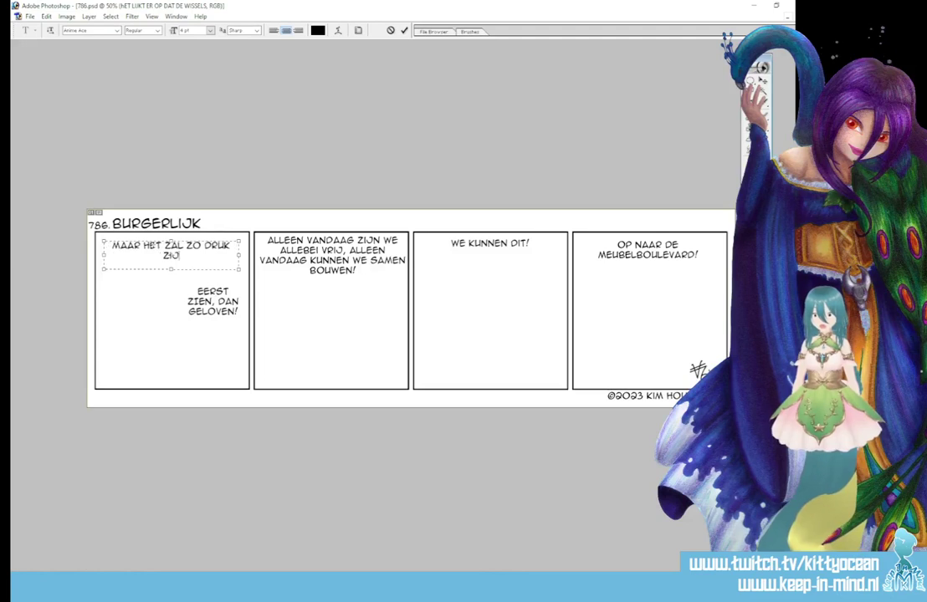
key(BackSpace)
key(BackSpace)
text(. MOET H)
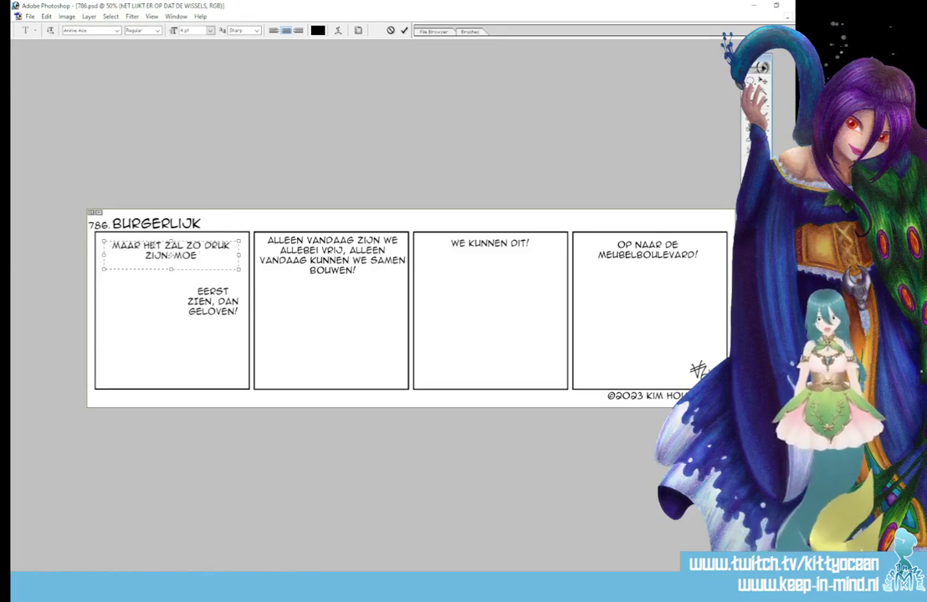
text(ET)
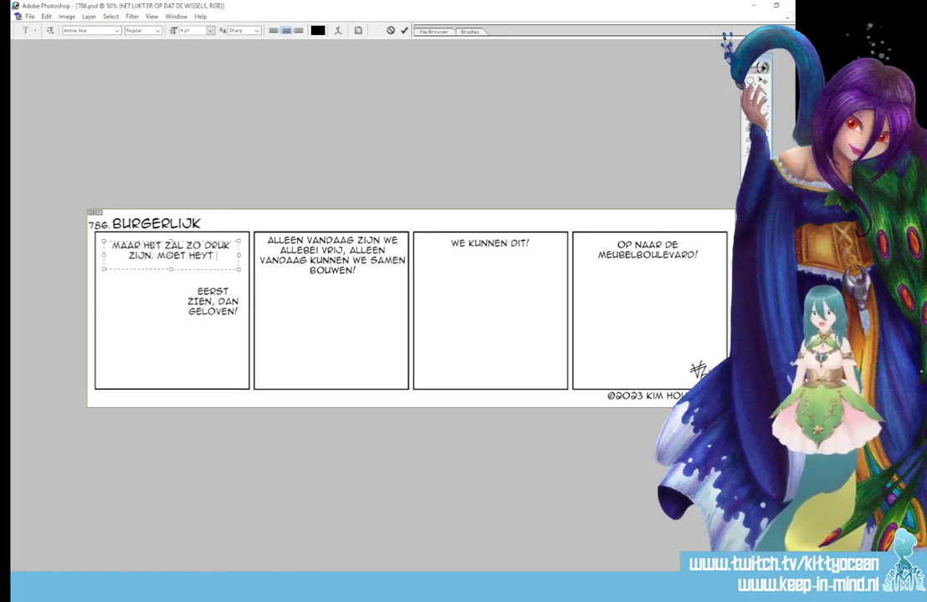
text( ECHT)
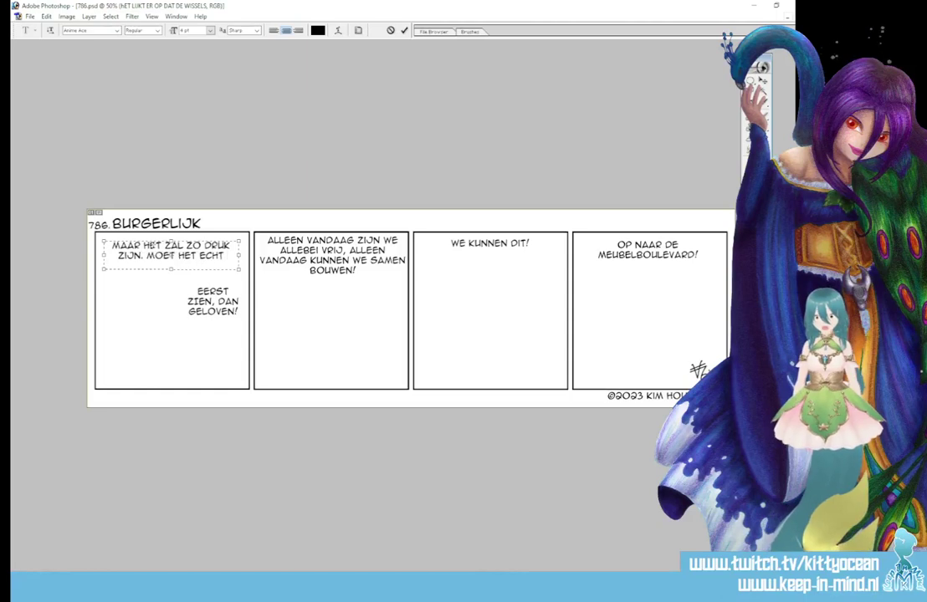
text( VANDAAG?)
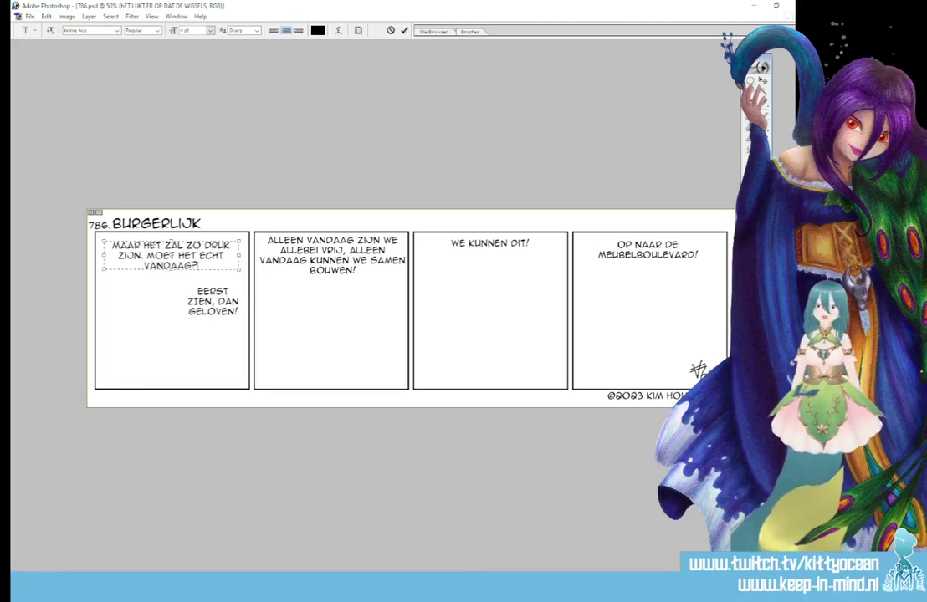
click(402, 30)
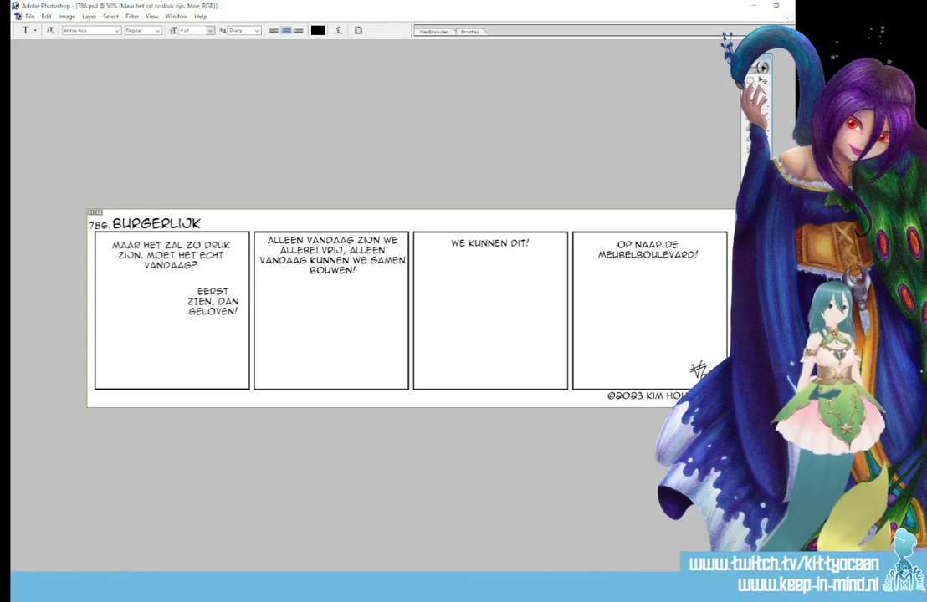
Step: Delete the first panel's lower text layer, "Eerst zien, dan geloven!"
key(alt+])
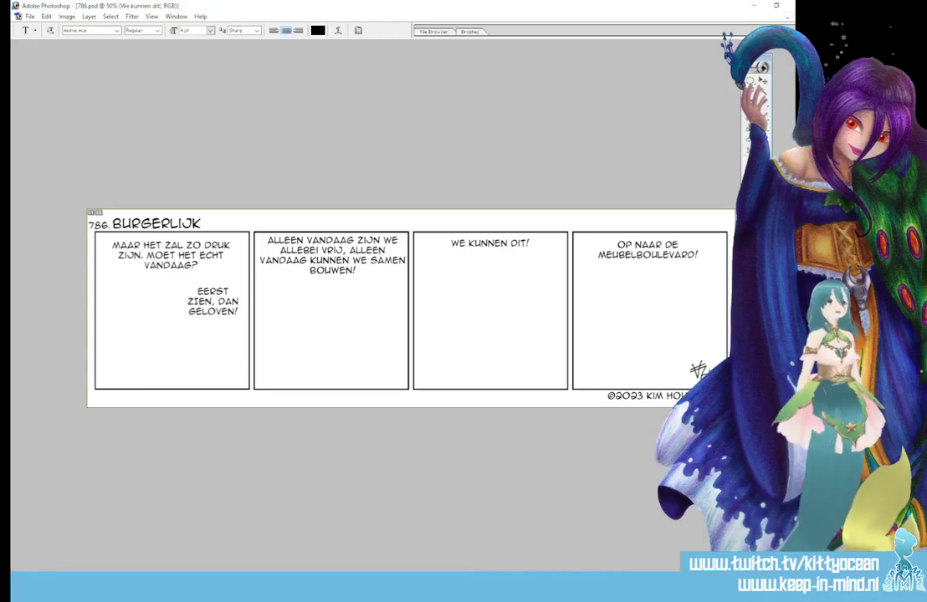
key(alt+])
key(Delete)
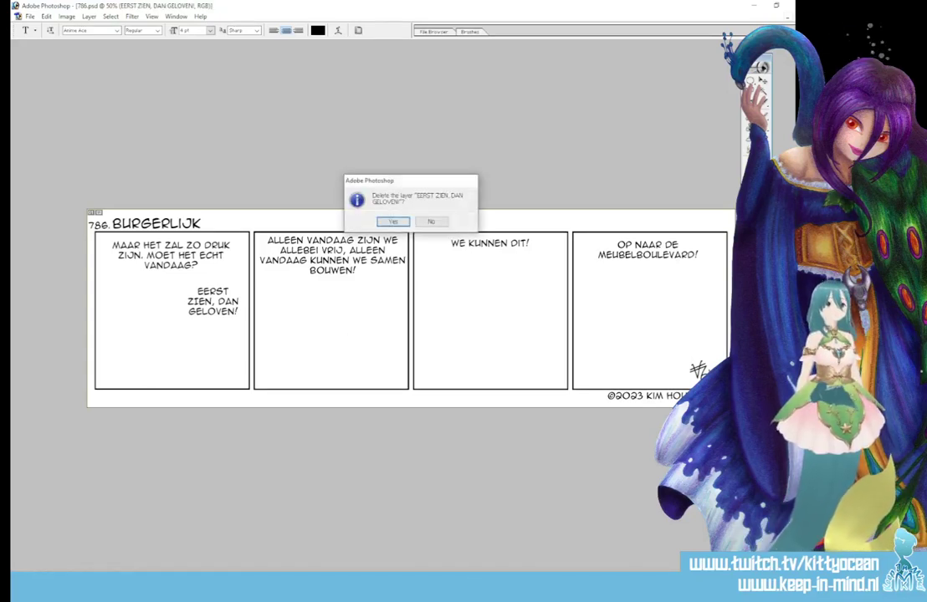
click(390, 221)
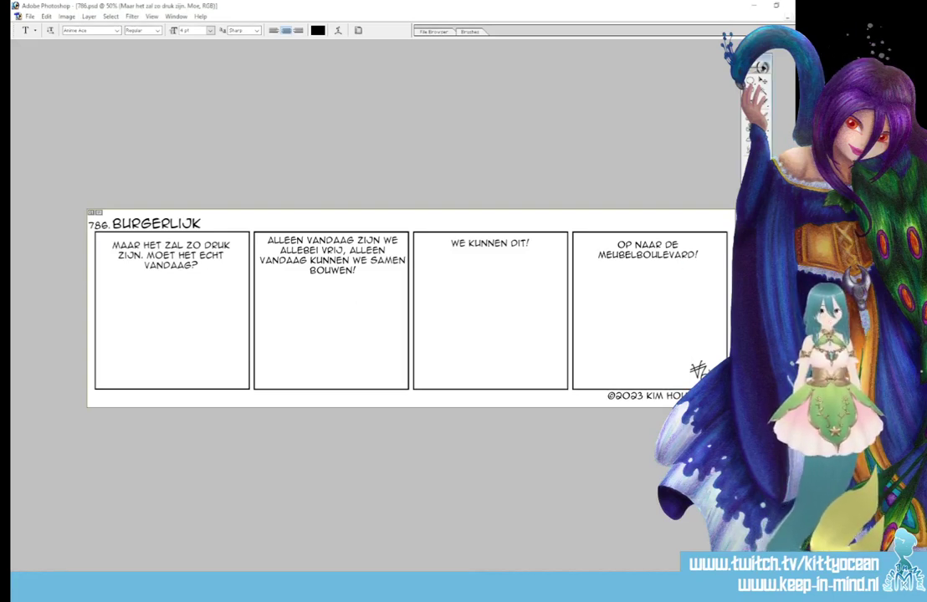
Step: Set the foreground color to a muted dark red for sketching and switch to the Brush tool
click(754, 142)
click(423, 125)
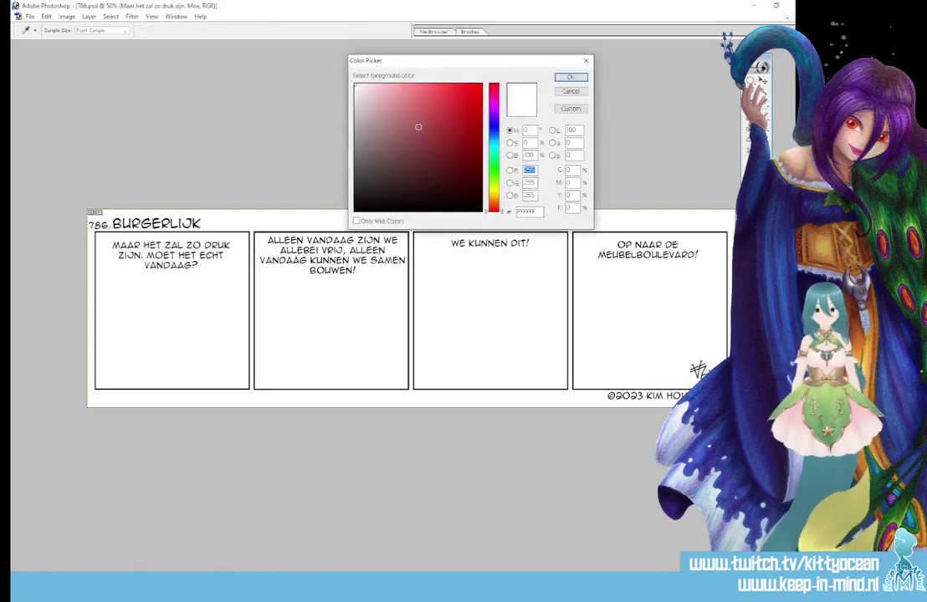
click(574, 81)
key(b)
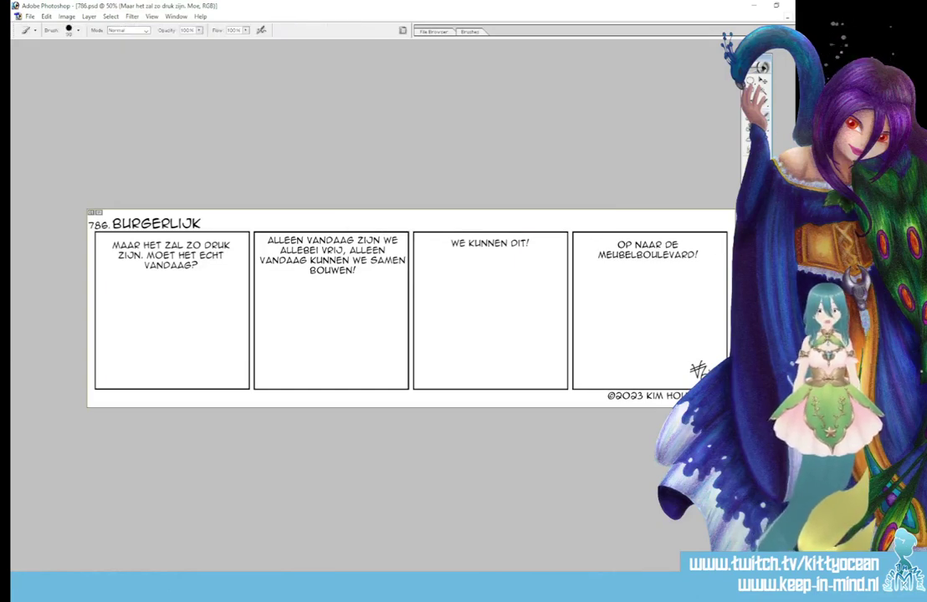
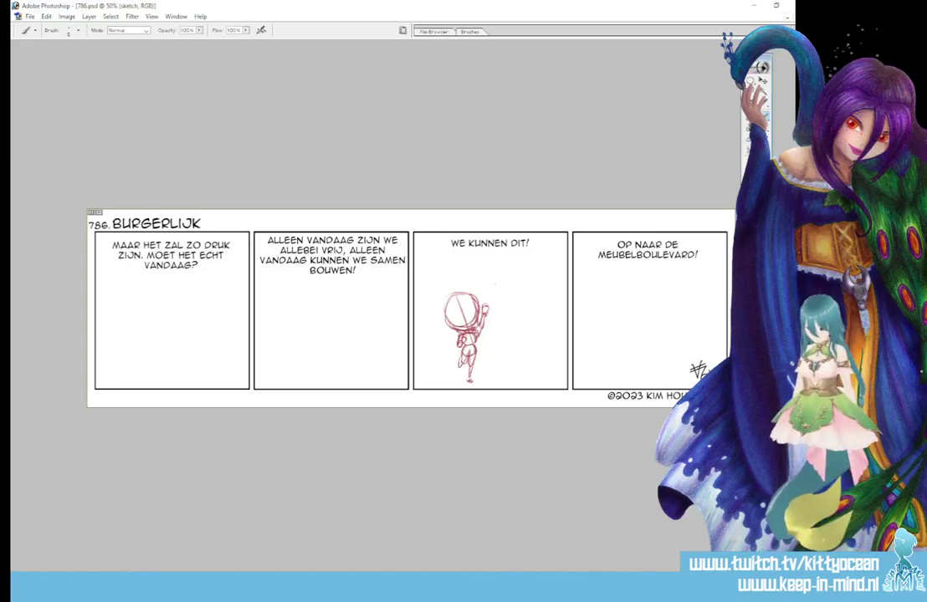
Step: Sketch a second, taller figure with a raised fist beside the first one in the third panel, reworking its legs
mouse_move(490, 288)
mouse_down()
mouse_move(488, 289)
mouse_move(504, 291)
mouse_move(506, 314)
mouse_move(514, 312)
mouse_move(501, 313)
mouse_move(519, 284)
mouse_up()
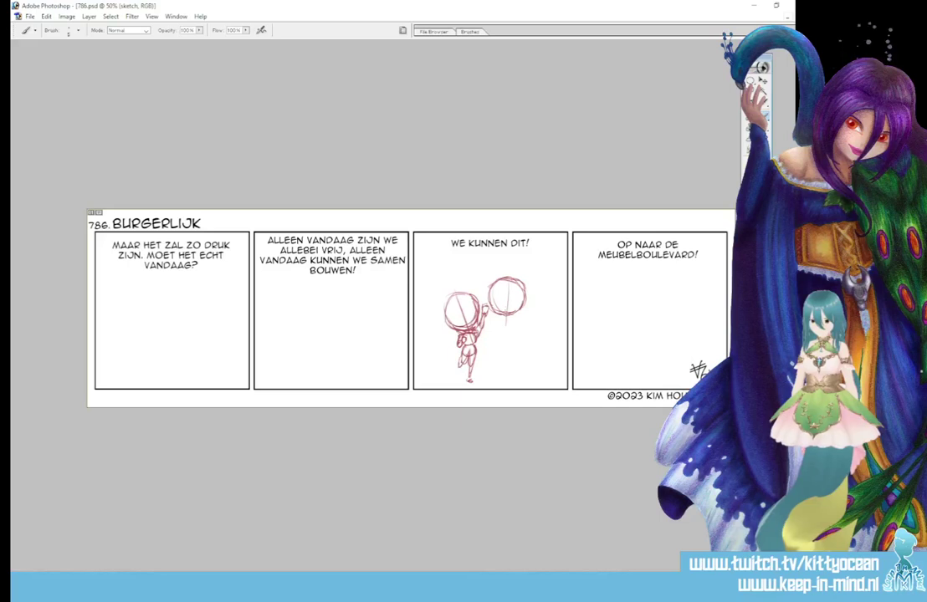
drag(505, 288, 502, 331)
drag(500, 301, 499, 335)
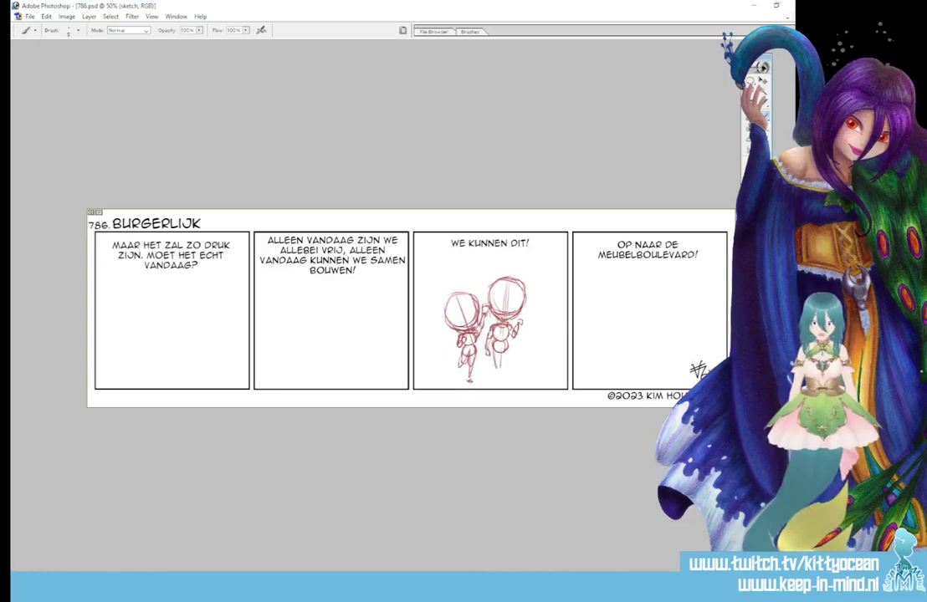
drag(507, 350, 504, 367)
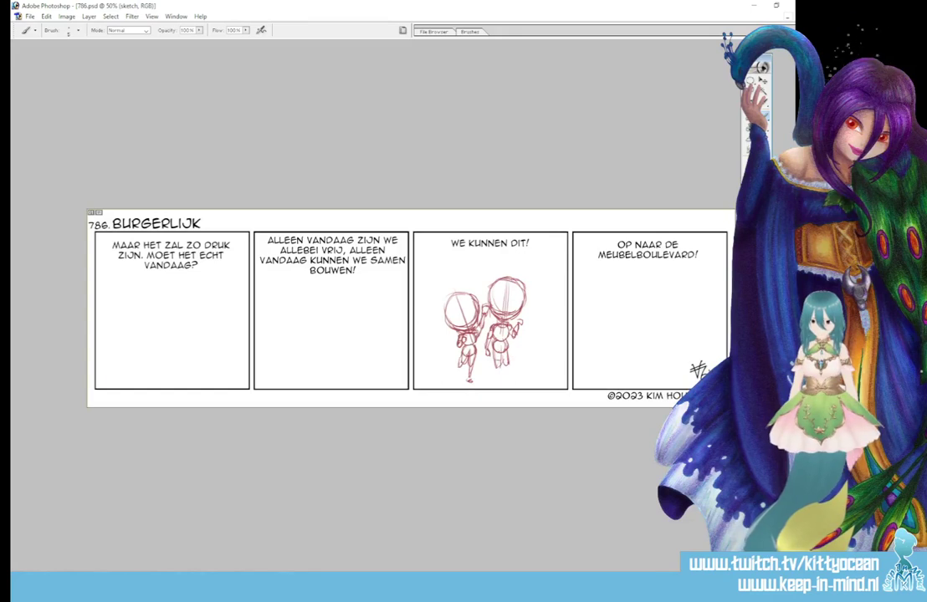
mouse_move(440, 310)
mouse_down()
mouse_move(430, 331)
mouse_move(438, 329)
mouse_up()
drag(441, 319, 442, 332)
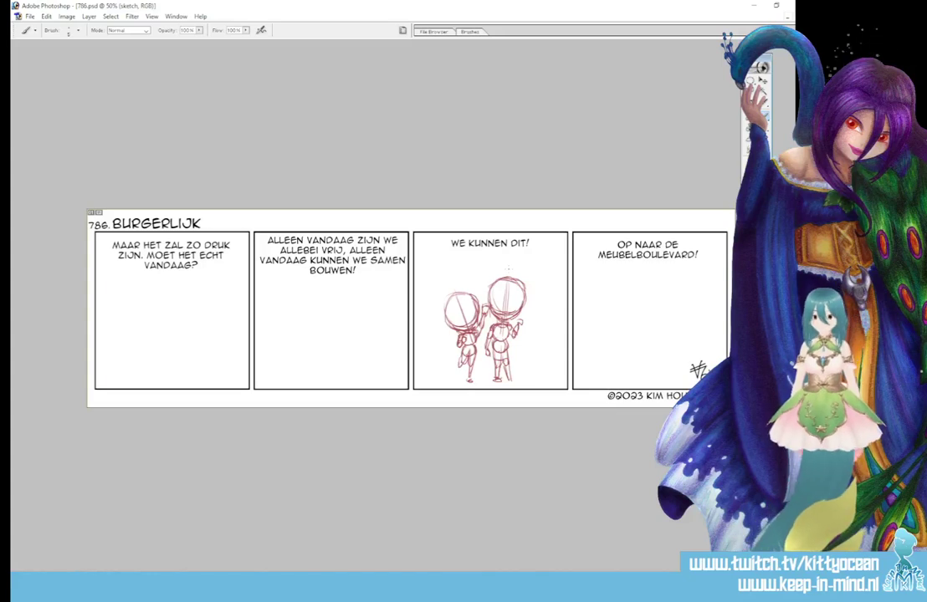
mouse_move(433, 306)
mouse_down()
mouse_move(430, 332)
mouse_move(438, 321)
mouse_move(442, 331)
mouse_up()
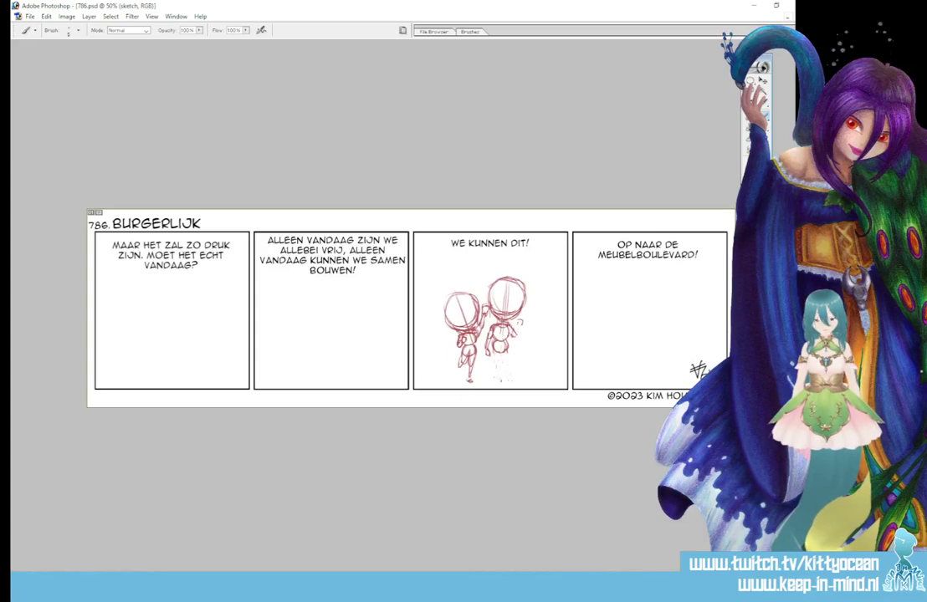
mouse_move(440, 289)
mouse_down()
mouse_move(454, 278)
mouse_move(425, 322)
mouse_move(439, 317)
mouse_move(442, 328)
mouse_move(431, 327)
mouse_up()
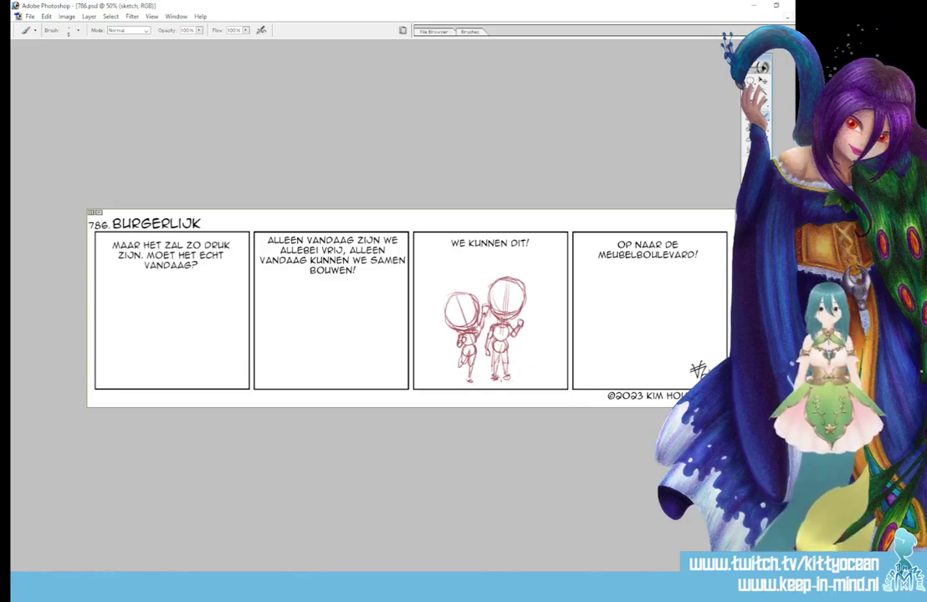
Step: Sketch the right-hand figure in the fourth panel, with a round head, a leaning torso and an arm stretched out to the left
mouse_move(676, 311)
mouse_down()
mouse_move(696, 308)
mouse_move(679, 303)
mouse_move(668, 322)
mouse_move(674, 337)
mouse_move(688, 334)
mouse_move(666, 318)
mouse_move(680, 339)
mouse_move(701, 319)
mouse_move(686, 303)
mouse_up()
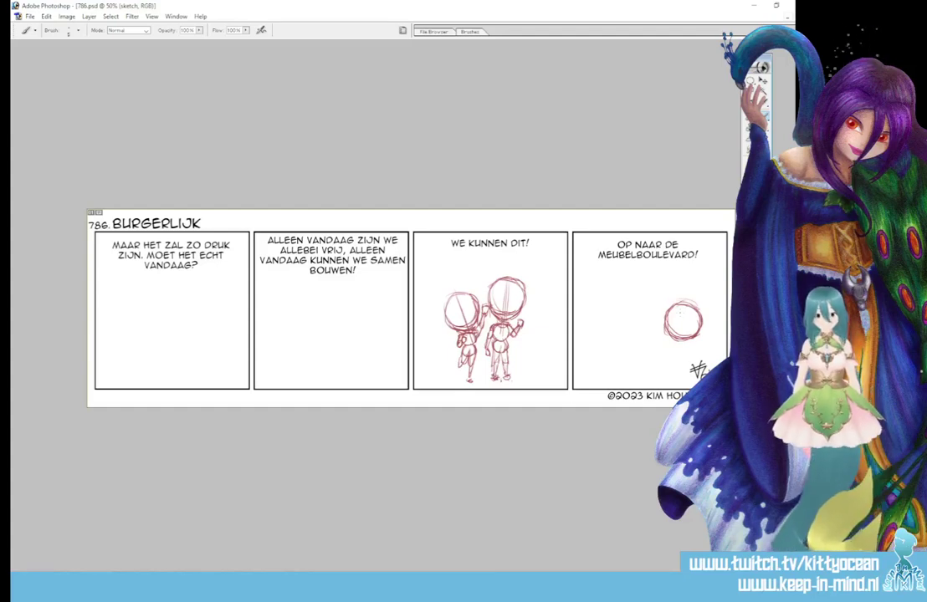
mouse_move(667, 322)
mouse_down()
mouse_move(698, 343)
mouse_move(699, 333)
mouse_move(652, 371)
mouse_move(683, 352)
mouse_up()
mouse_move(668, 373)
mouse_down()
mouse_move(681, 356)
mouse_move(638, 349)
mouse_up()
mouse_move(634, 349)
mouse_down()
mouse_move(645, 359)
mouse_move(626, 354)
mouse_move(638, 365)
mouse_up()
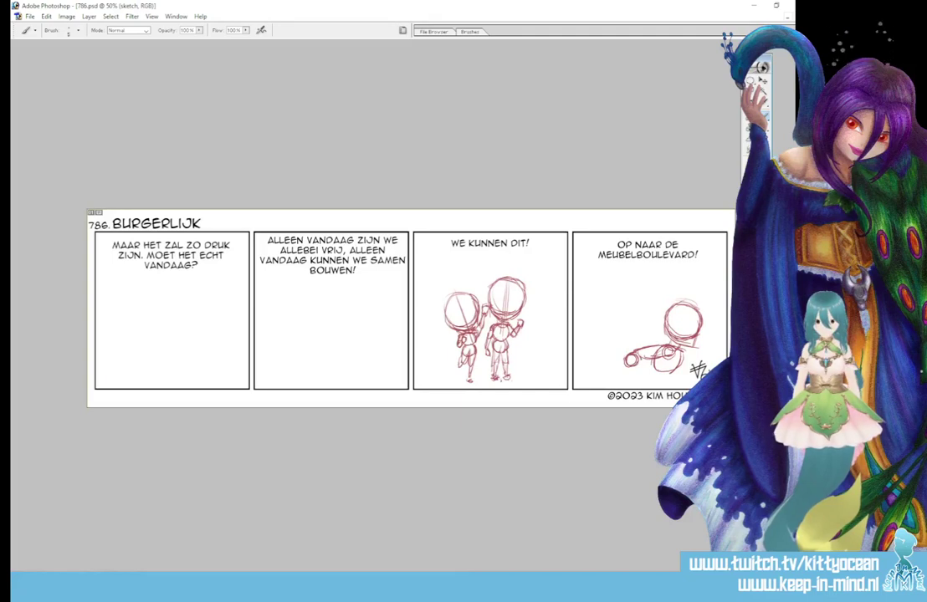
mouse_move(666, 355)
mouse_down()
mouse_move(653, 372)
mouse_move(661, 382)
mouse_move(673, 368)
mouse_up()
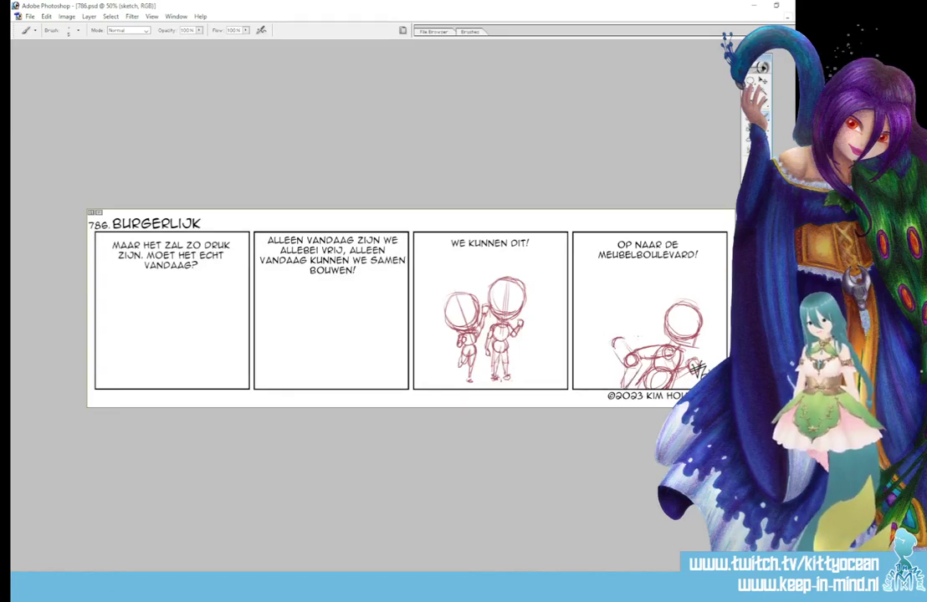
Step: Rough in the torso and hips of a second figure at the left side of the fourth panel
mouse_move(617, 330)
mouse_down()
mouse_move(596, 351)
mouse_move(612, 365)
mouse_move(604, 361)
mouse_move(625, 361)
mouse_up()
mouse_move(527, 289)
mouse_down()
mouse_move(532, 336)
mouse_move(519, 339)
mouse_move(531, 336)
mouse_up()
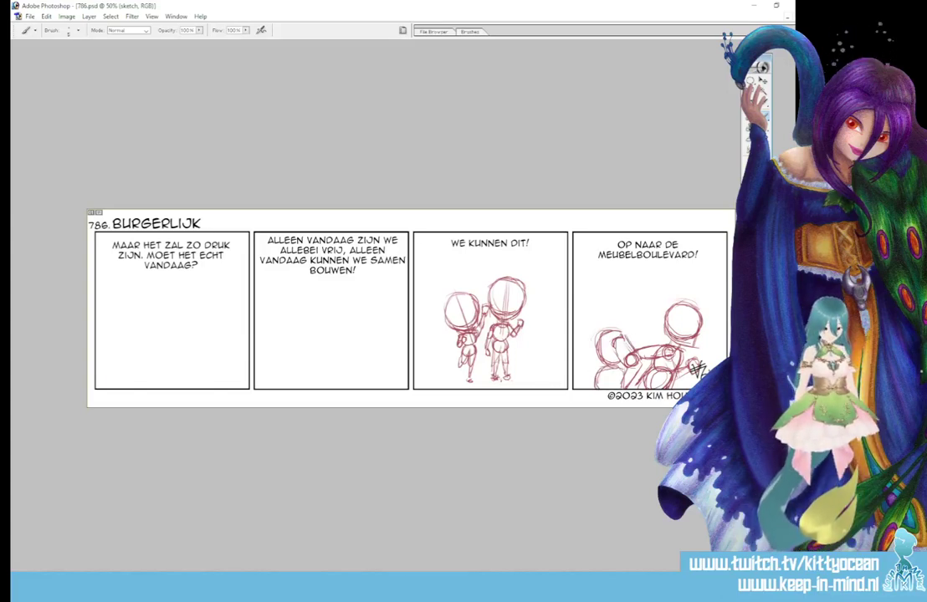
mouse_move(535, 307)
mouse_down()
mouse_move(542, 314)
mouse_move(524, 291)
mouse_move(524, 306)
mouse_up()
mouse_move(515, 299)
mouse_down()
mouse_move(517, 312)
mouse_move(532, 317)
mouse_move(536, 305)
mouse_move(514, 302)
mouse_move(540, 289)
mouse_move(535, 307)
mouse_move(517, 311)
mouse_move(513, 300)
mouse_move(513, 338)
mouse_up()
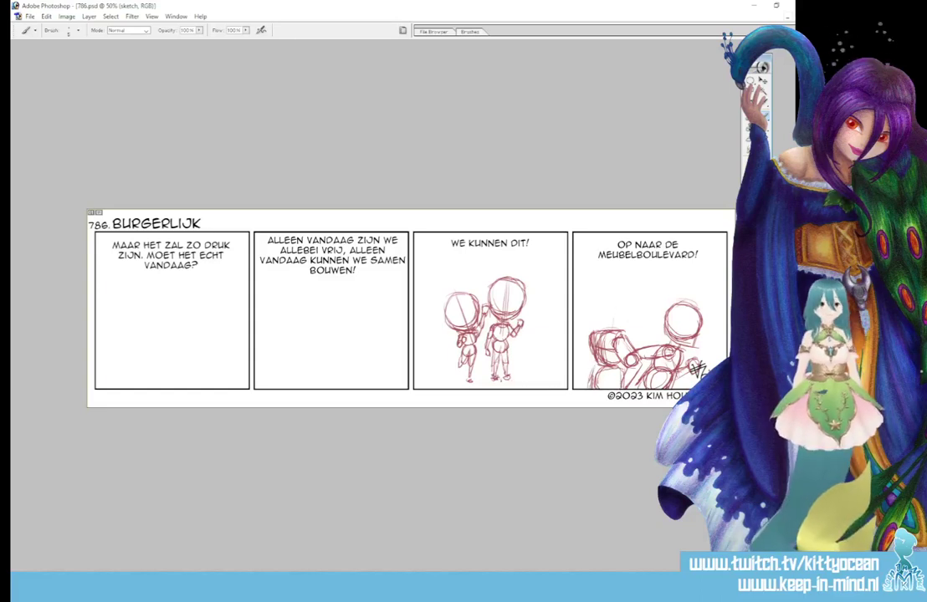
drag(522, 290, 529, 308)
drag(506, 314, 518, 336)
Step: Clean up the left figure's body in the fourth panel with a 13 px eraser and sketch its round head above the torso
key(e)
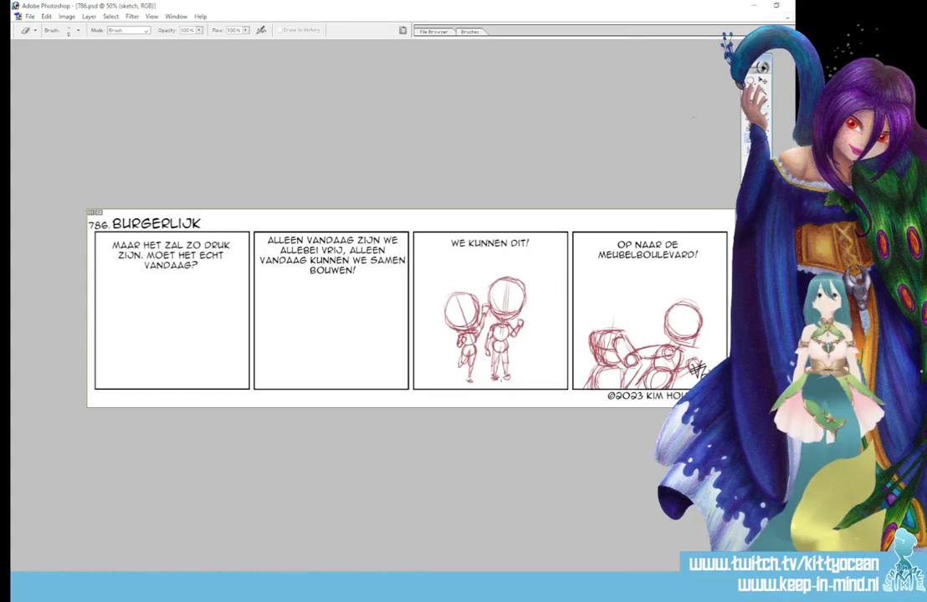
click(469, 31)
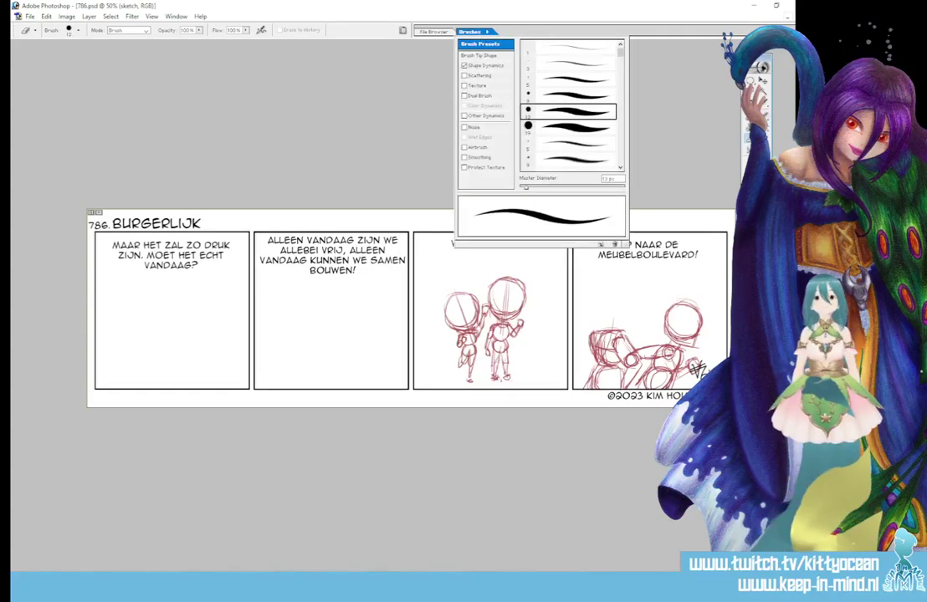
key(b)
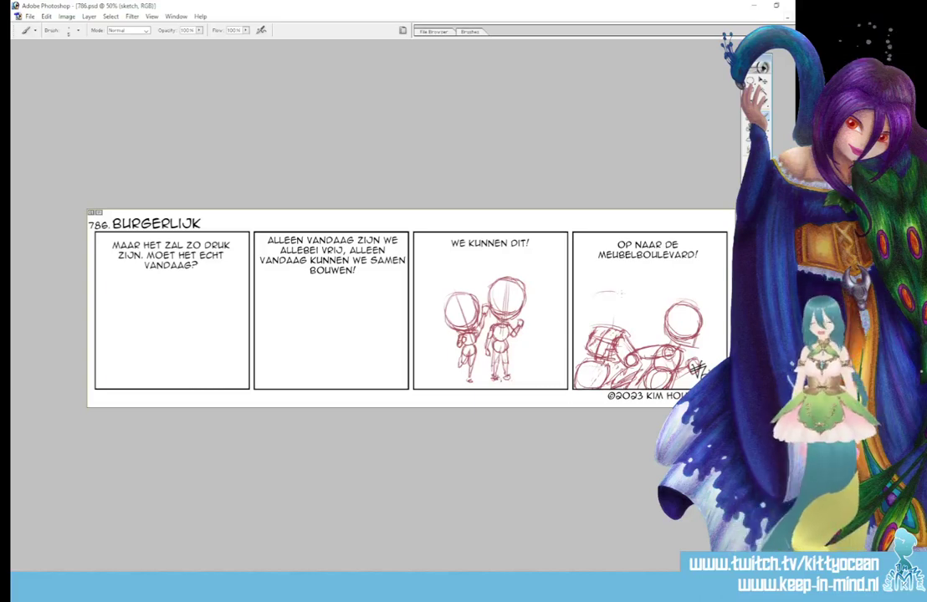
mouse_move(596, 294)
mouse_down()
mouse_move(615, 292)
mouse_move(623, 305)
mouse_move(595, 289)
mouse_move(611, 325)
mouse_move(593, 323)
mouse_move(622, 289)
mouse_move(590, 299)
mouse_move(629, 314)
mouse_up()
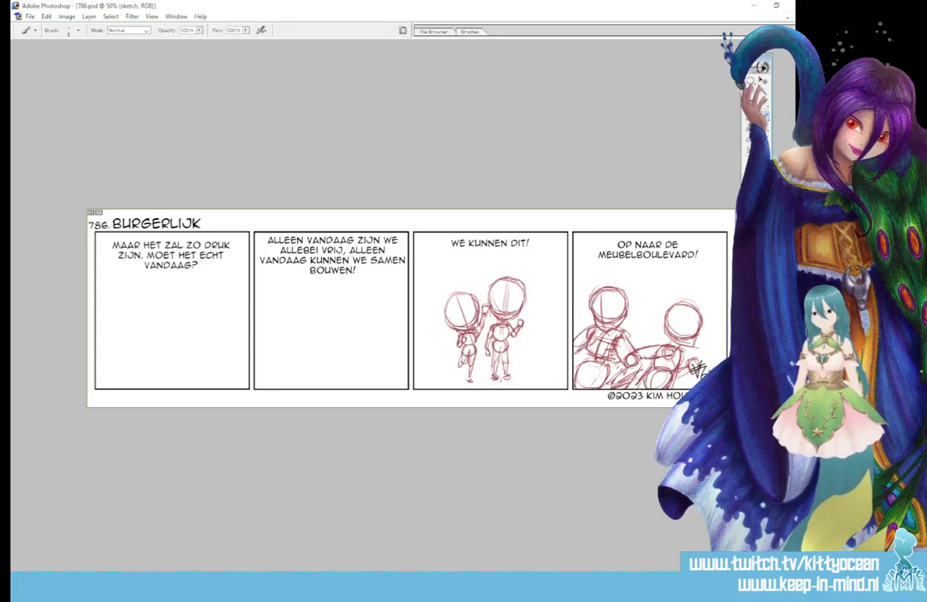
Step: Select the left figure's head in the fourth panel with the lasso, shift it slightly right and rotate it about 14.7 degrees
key(l)
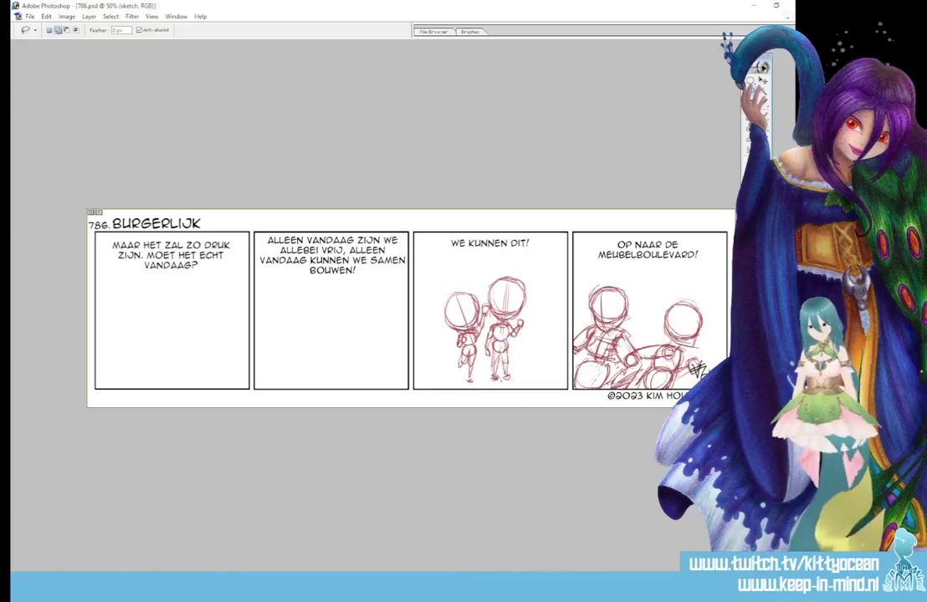
key(v)
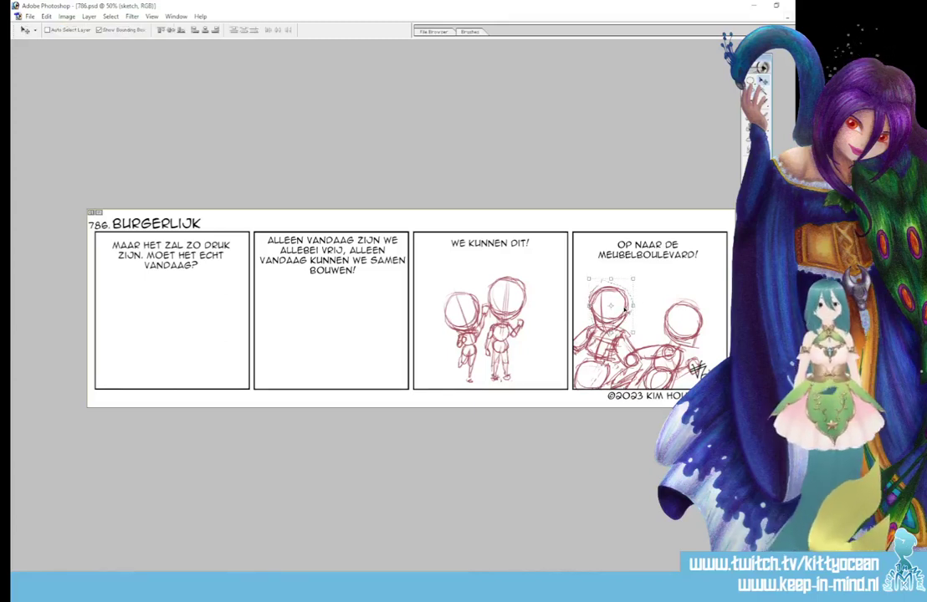
drag(619, 314, 629, 298)
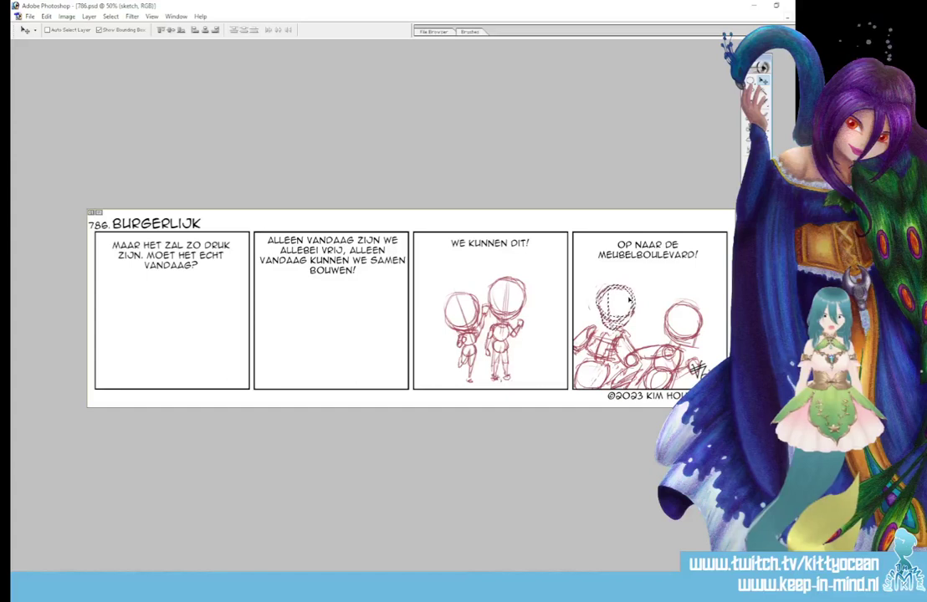
key(ctrl+t)
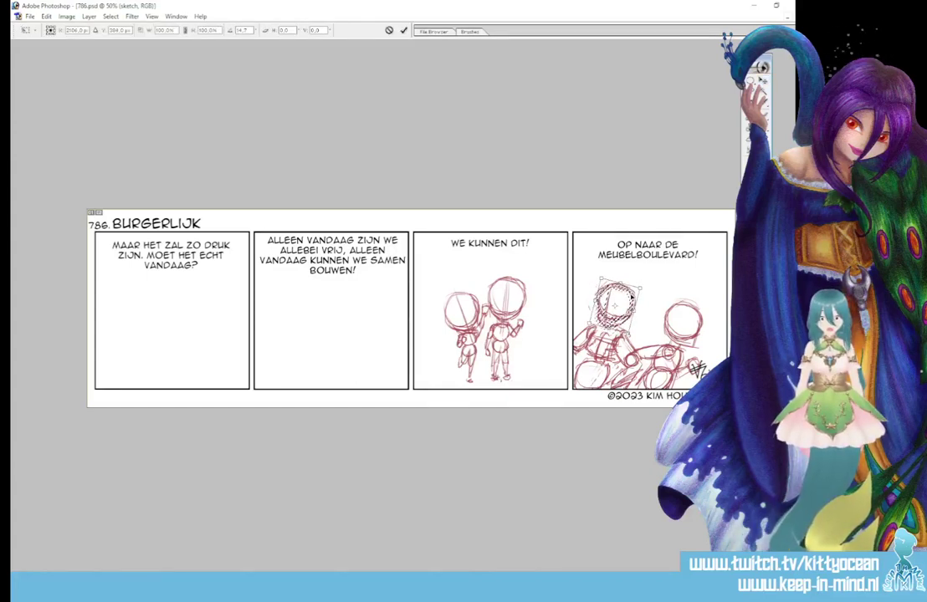
click(403, 30)
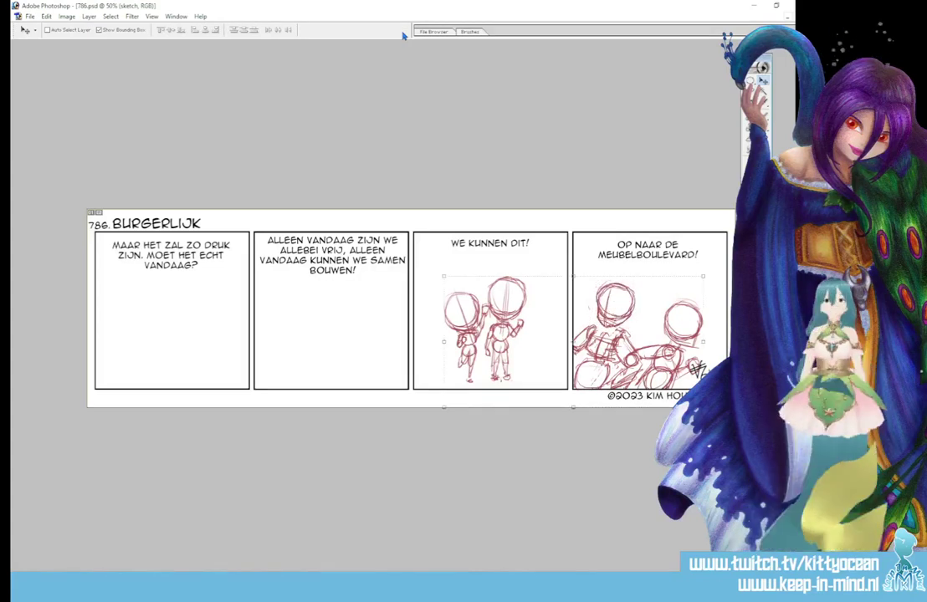
Step: Rework the left figure's body and legs in the fourth panel and add face guidelines to the heads in the third and fourth panels
key(b)
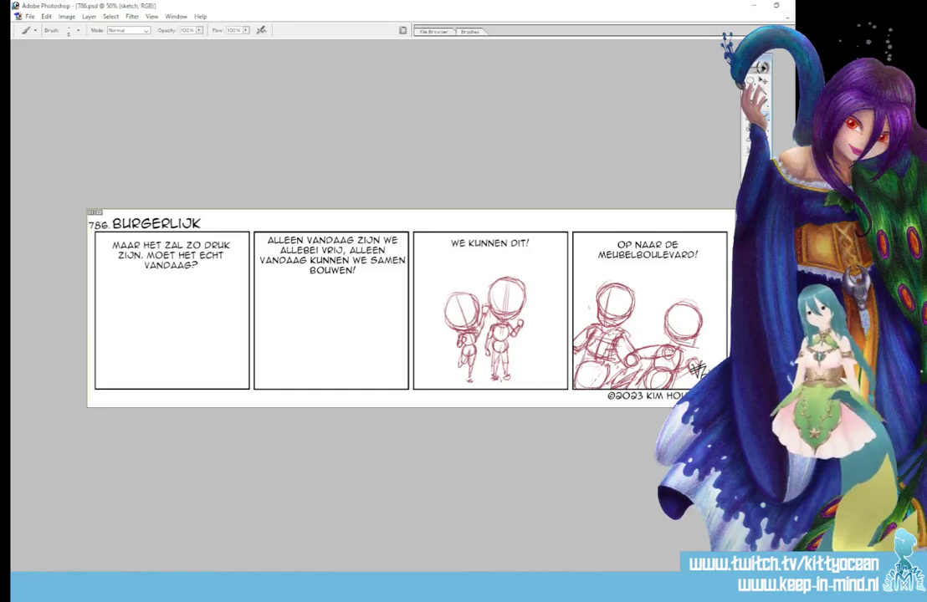
mouse_move(505, 304)
mouse_down()
mouse_move(501, 318)
mouse_move(525, 336)
mouse_move(526, 317)
mouse_up()
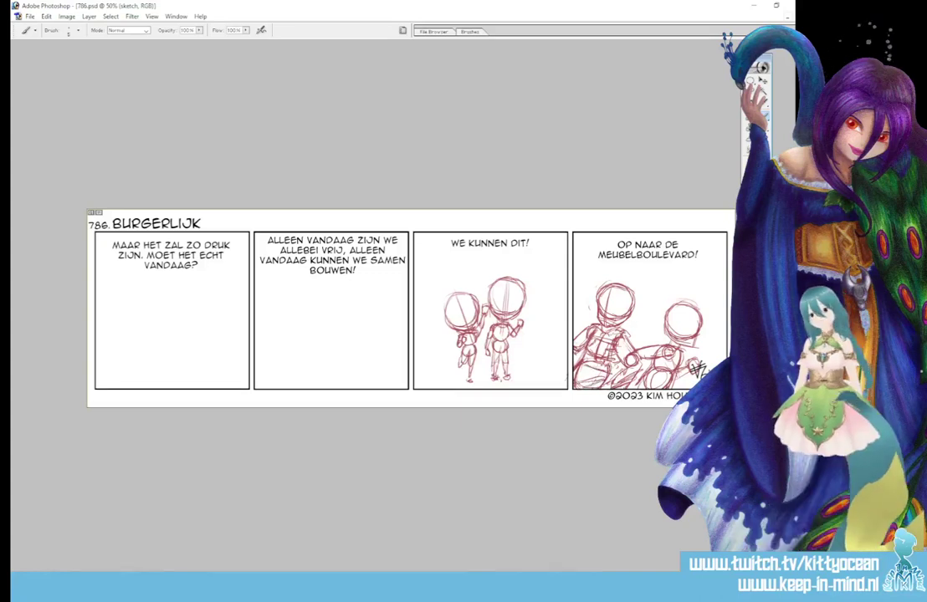
drag(579, 383, 594, 375)
mouse_move(581, 382)
mouse_down()
mouse_move(607, 375)
mouse_move(600, 379)
mouse_up()
drag(590, 375, 606, 377)
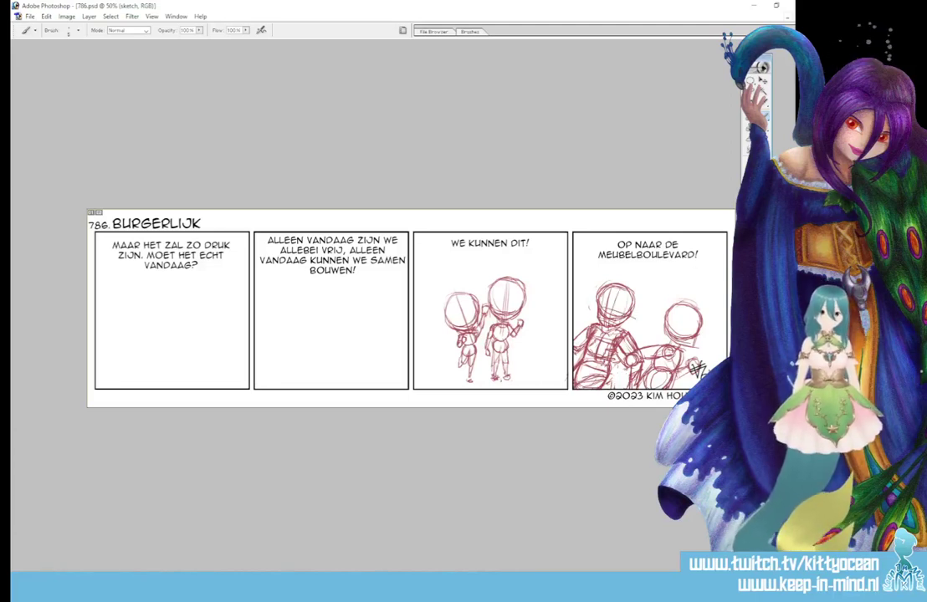
mouse_move(498, 305)
mouse_down()
mouse_move(540, 306)
mouse_move(497, 313)
mouse_move(510, 320)
mouse_move(538, 311)
mouse_up()
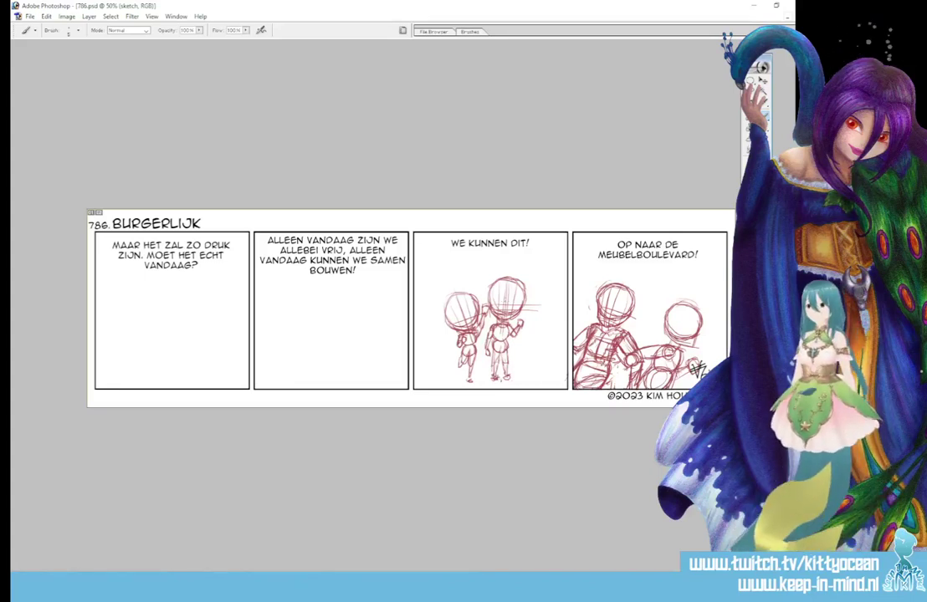
Step: Sketch the right-hand figure in the second panel as a bust with a round head, face guidelines, torso and arms
mouse_move(336, 307)
mouse_down()
mouse_move(364, 303)
mouse_move(343, 303)
mouse_move(331, 322)
mouse_move(339, 343)
mouse_move(372, 322)
mouse_move(362, 306)
mouse_move(355, 344)
mouse_move(371, 327)
mouse_move(358, 368)
mouse_up()
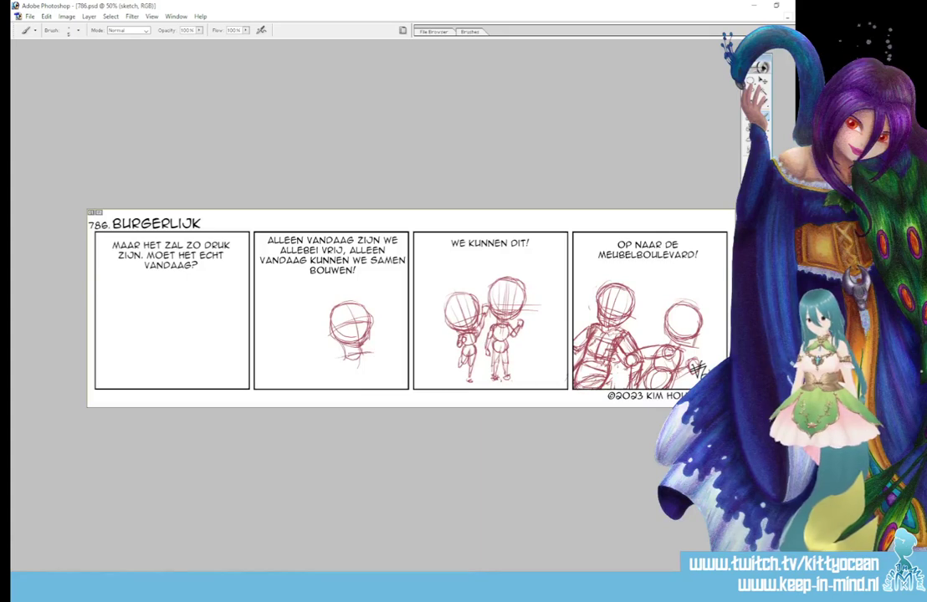
drag(335, 351, 343, 389)
mouse_move(376, 352)
mouse_down()
mouse_move(378, 388)
mouse_move(364, 364)
mouse_up()
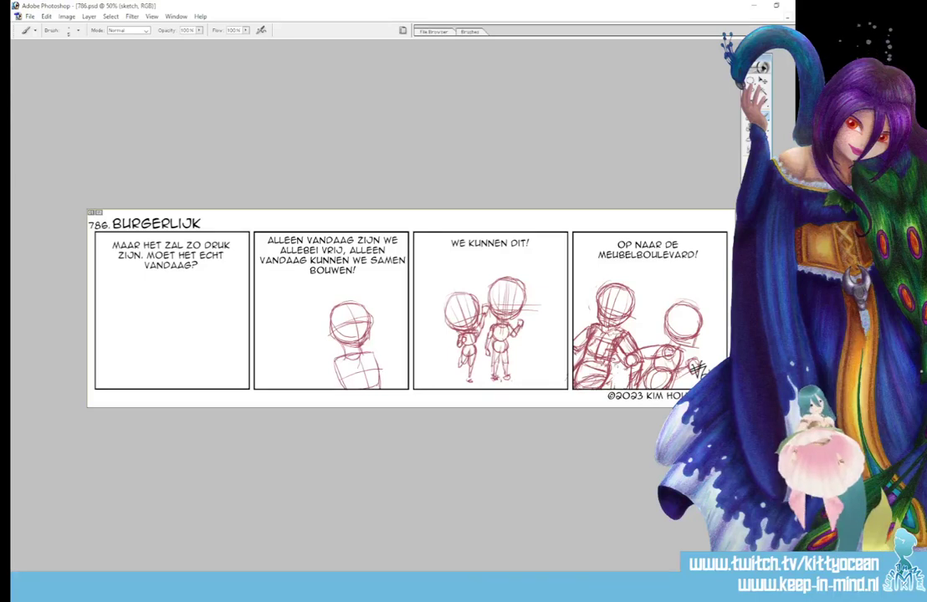
mouse_move(333, 358)
mouse_down()
mouse_move(325, 369)
mouse_move(338, 377)
mouse_move(343, 360)
mouse_move(328, 378)
mouse_up()
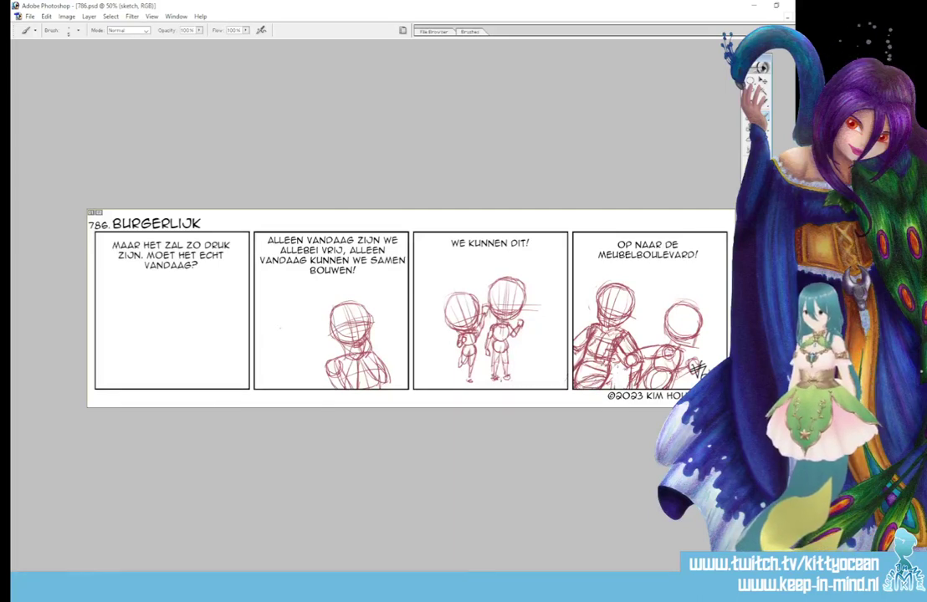
Step: Sketch a second, slightly lower bust at the left of the second panel, with head, face guidelines, neck, shoulders and torso
mouse_move(305, 320)
mouse_down()
mouse_move(278, 321)
mouse_move(269, 336)
mouse_move(289, 355)
mouse_move(312, 331)
mouse_move(295, 316)
mouse_up()
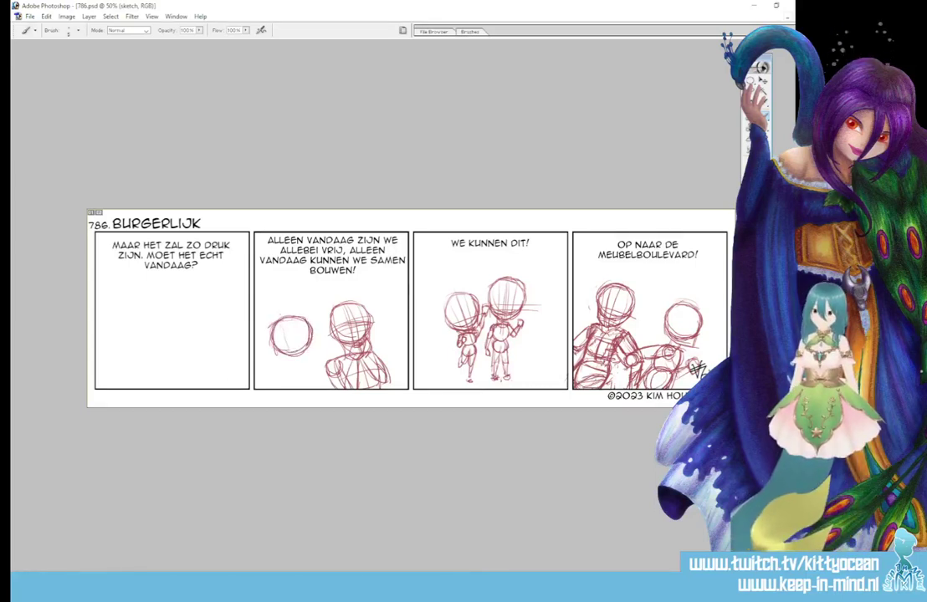
drag(279, 325, 289, 356)
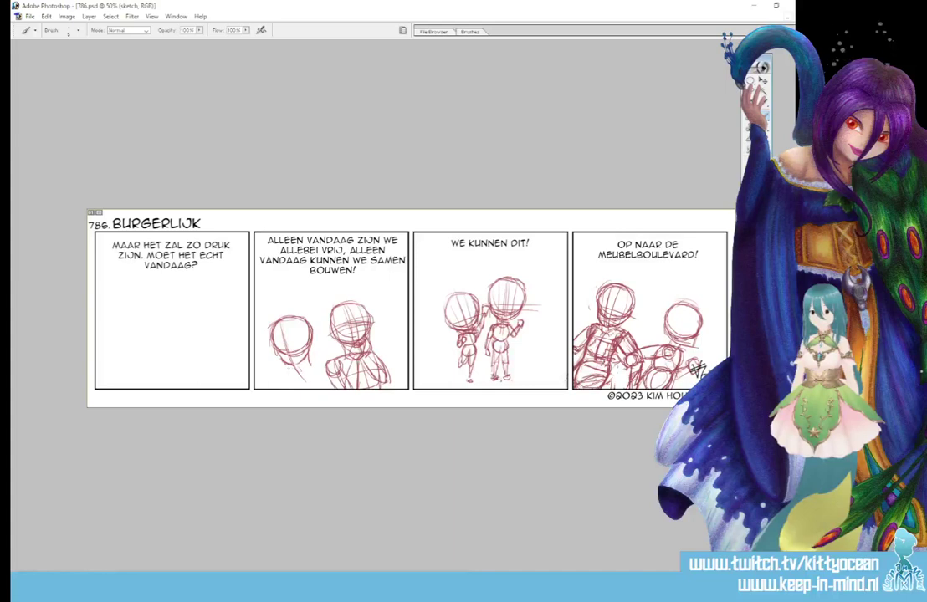
drag(272, 313, 281, 336)
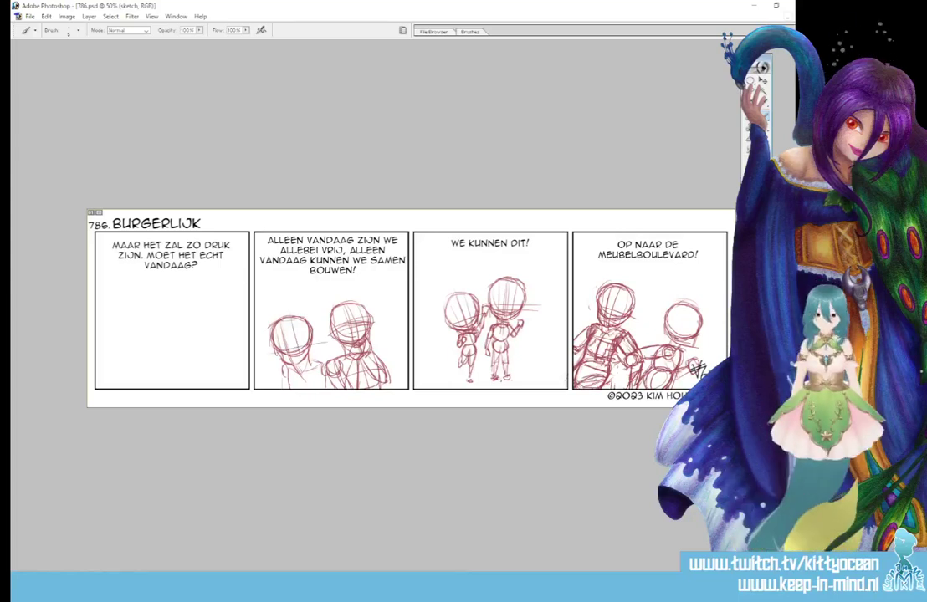
drag(276, 319, 275, 336)
mouse_move(279, 321)
mouse_down()
mouse_move(280, 339)
mouse_move(284, 311)
mouse_up()
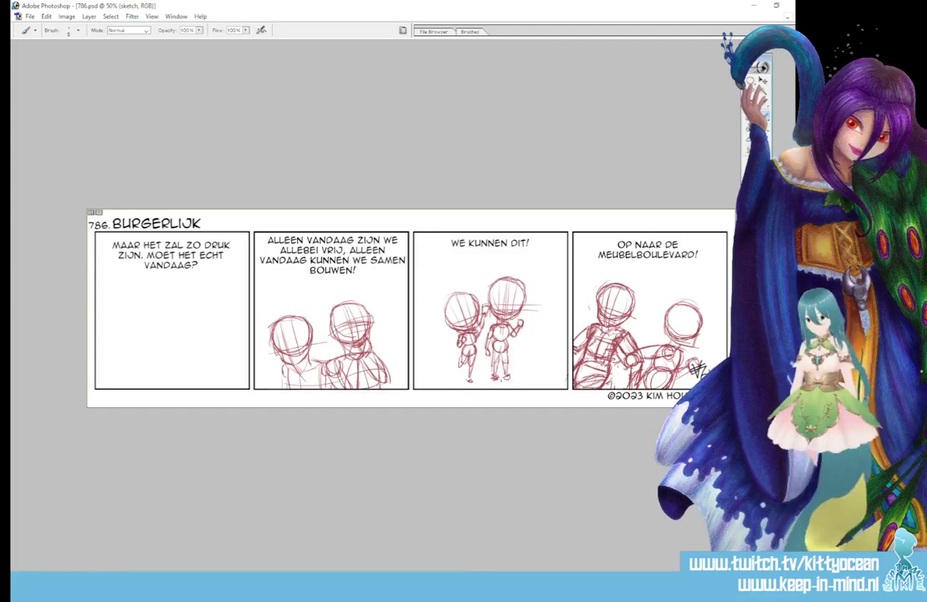
Step: Sketch the left figure in the first panel, with a round head, face guidelines, neck, shoulders and upper body
mouse_move(128, 306)
mouse_down()
mouse_move(155, 304)
mouse_move(127, 311)
mouse_move(133, 339)
mouse_move(154, 338)
mouse_move(164, 317)
mouse_move(159, 306)
mouse_move(164, 323)
mouse_move(151, 366)
mouse_up()
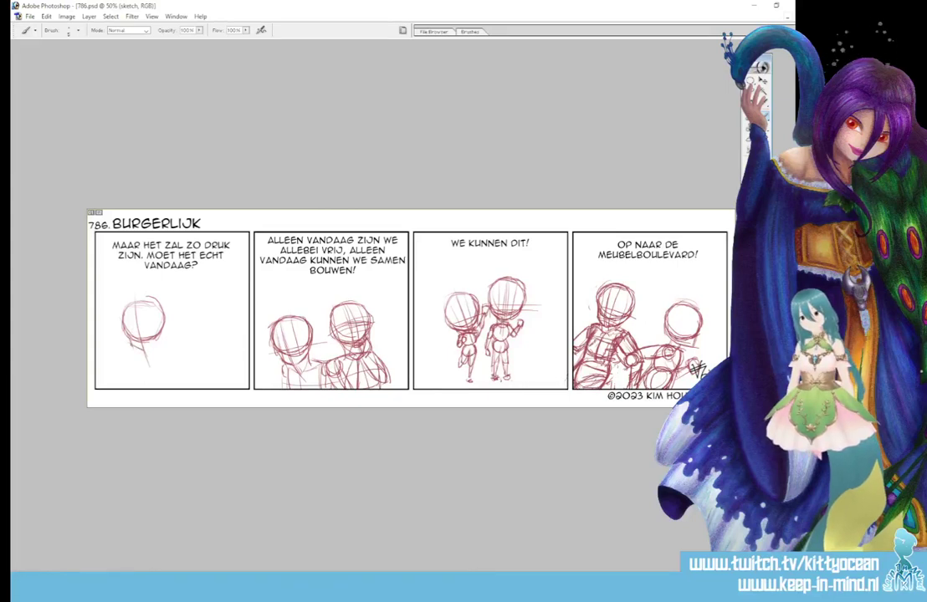
drag(147, 350, 165, 318)
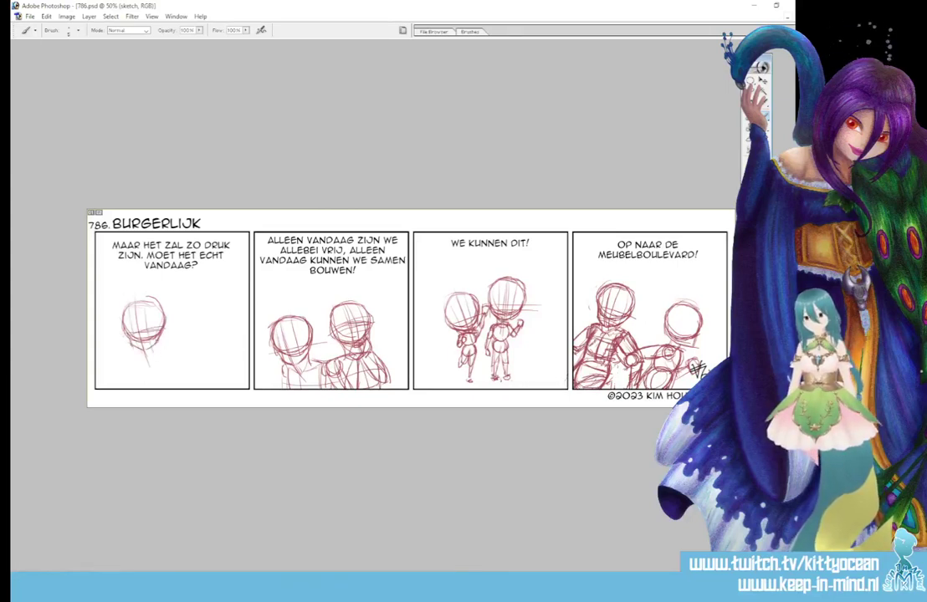
mouse_move(162, 335)
mouse_down()
mouse_move(160, 355)
mouse_move(172, 360)
mouse_move(132, 388)
mouse_up()
mouse_move(136, 362)
mouse_down()
mouse_move(134, 388)
mouse_move(169, 387)
mouse_move(127, 374)
mouse_move(167, 370)
mouse_move(154, 387)
mouse_move(167, 388)
mouse_move(115, 388)
mouse_up()
mouse_move(123, 319)
mouse_down()
mouse_move(148, 328)
mouse_move(143, 334)
mouse_up()
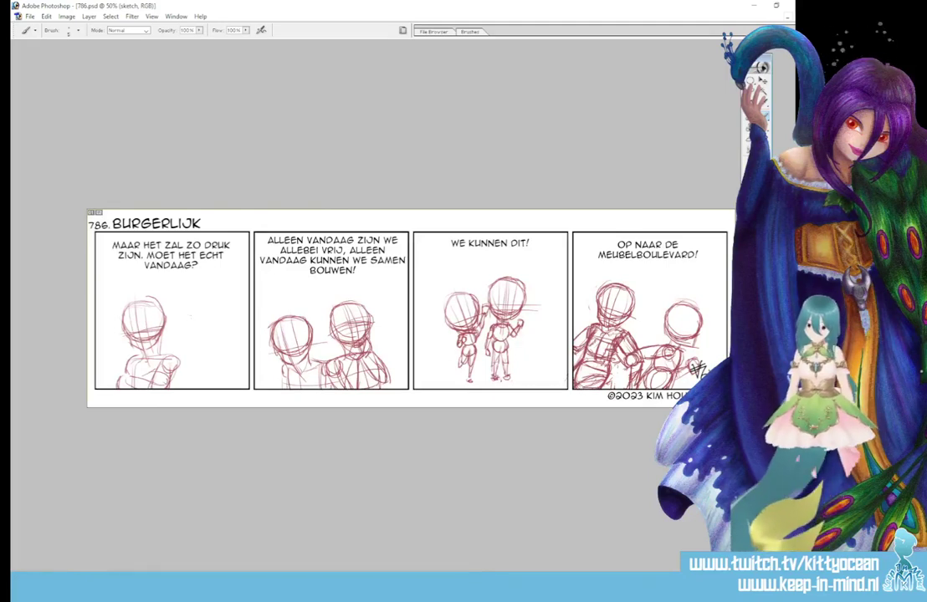
Step: Sketch the right-hand figure in the first panel beside the first one, redrawing its head outline and adding a torso, shoulder and long hair
mouse_move(184, 314)
mouse_down()
mouse_move(216, 315)
mouse_move(180, 333)
mouse_move(201, 349)
mouse_up()
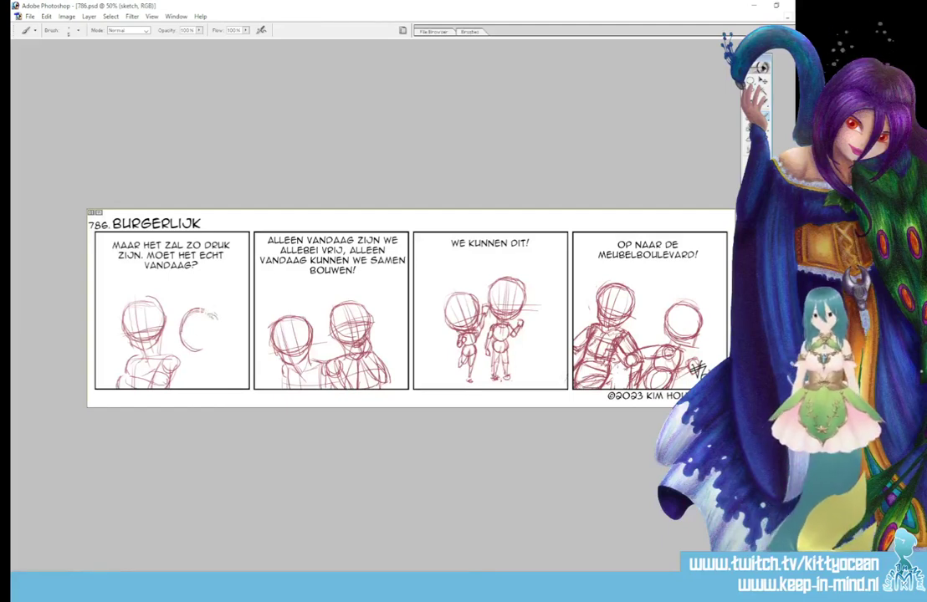
key(ctrl+z)
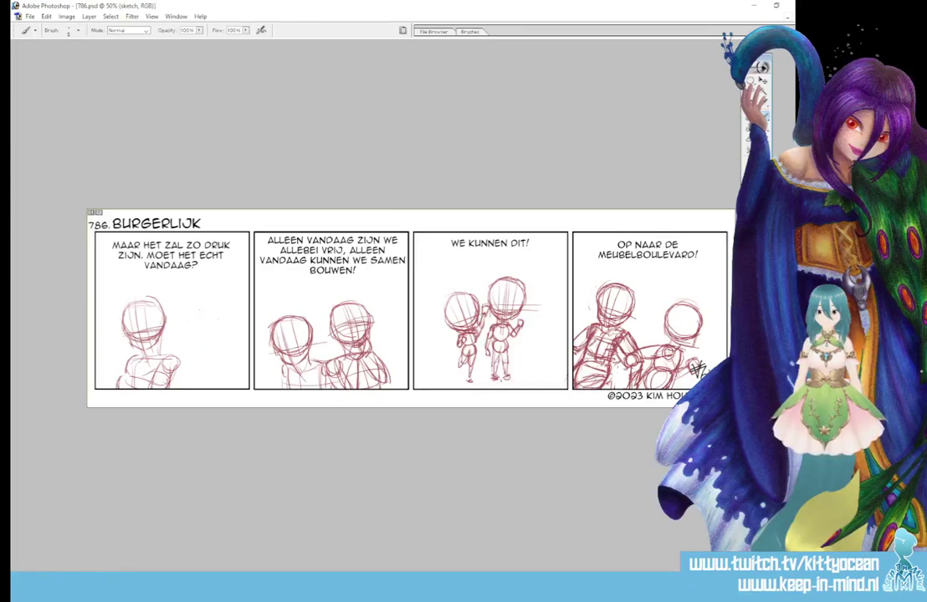
mouse_move(194, 313)
mouse_down()
mouse_move(214, 310)
mouse_move(191, 316)
mouse_move(187, 343)
mouse_move(197, 350)
mouse_up()
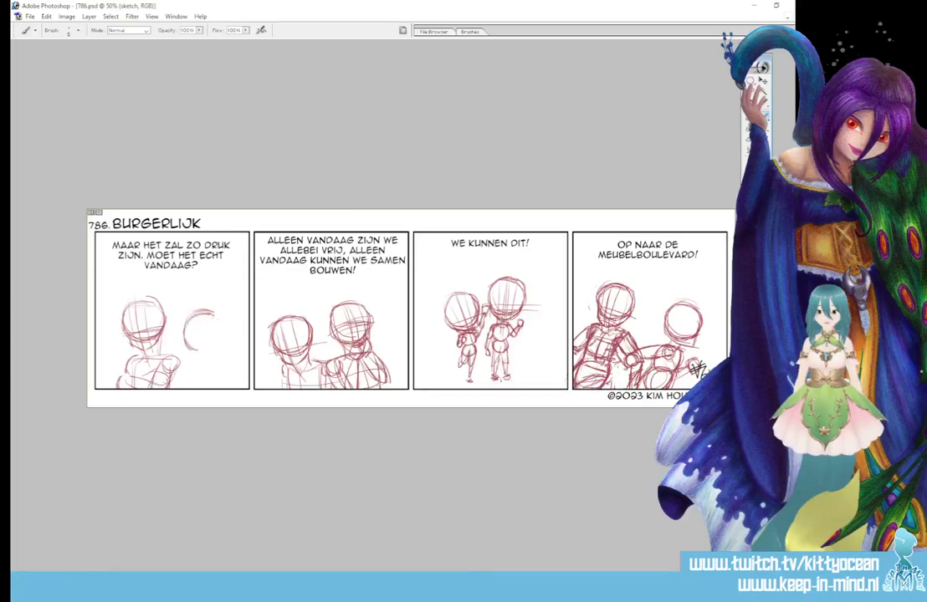
drag(209, 311, 201, 350)
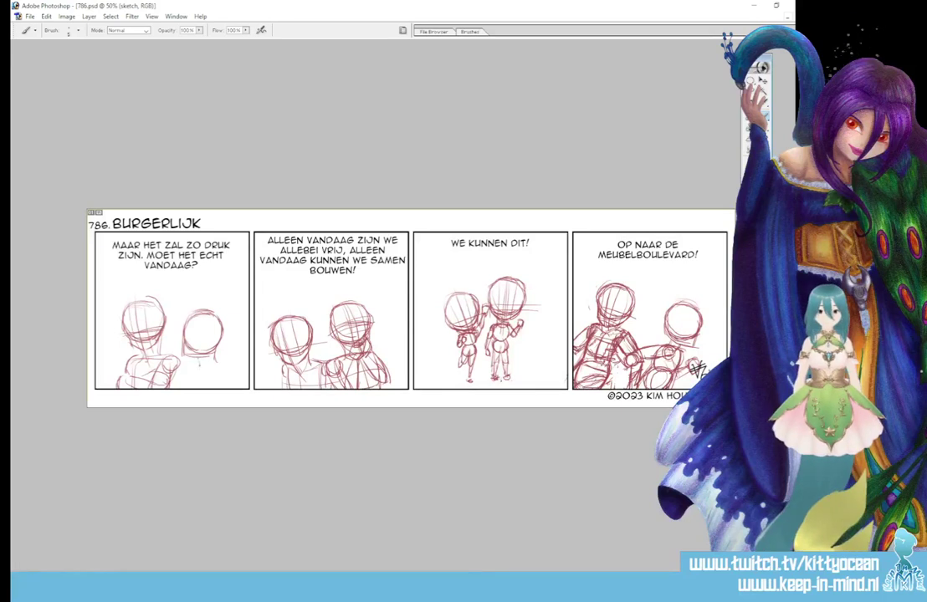
mouse_move(202, 361)
mouse_down()
mouse_move(224, 364)
mouse_move(196, 374)
mouse_move(197, 387)
mouse_move(229, 388)
mouse_up()
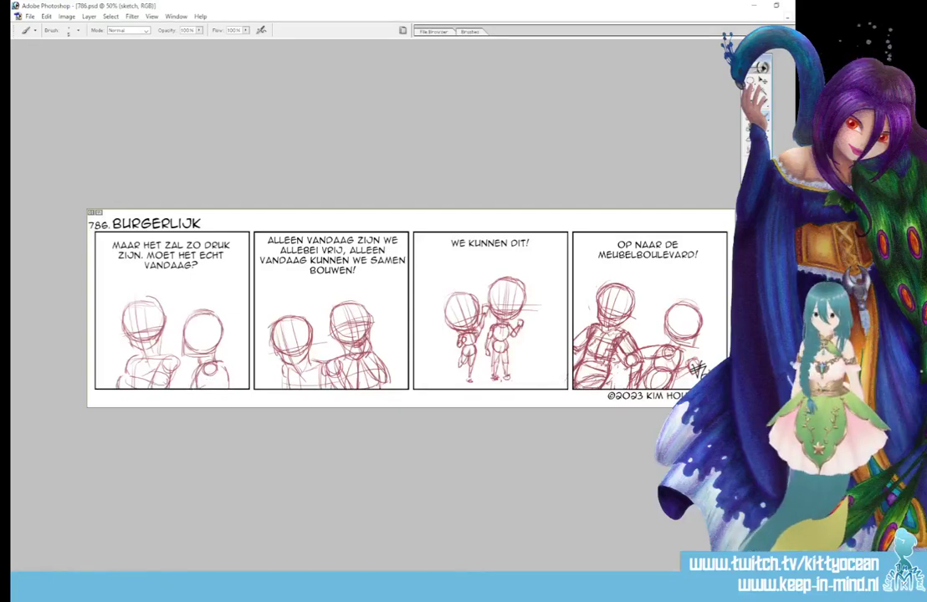
mouse_move(166, 318)
mouse_down()
mouse_move(158, 331)
mouse_move(142, 303)
mouse_move(154, 315)
mouse_move(152, 305)
mouse_up()
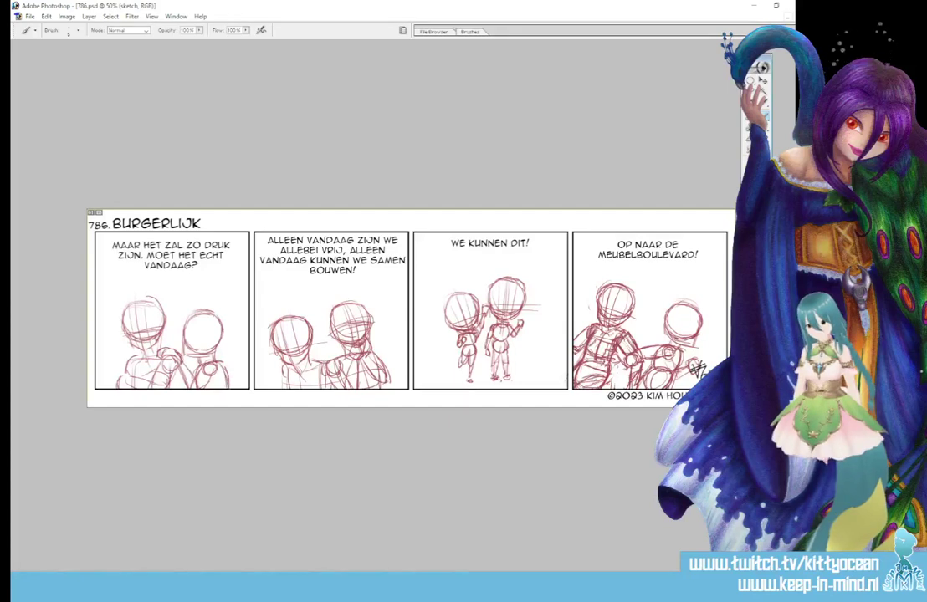
drag(189, 280, 207, 336)
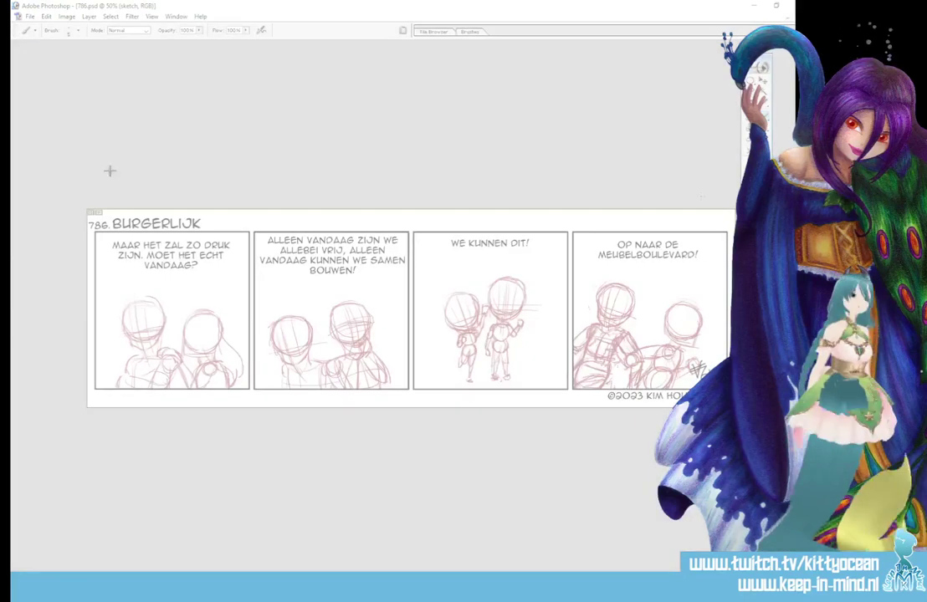
Step: Capture the whole comic strip with Snipping Tool and close the snip without saving it
drag(82, 205, 736, 410)
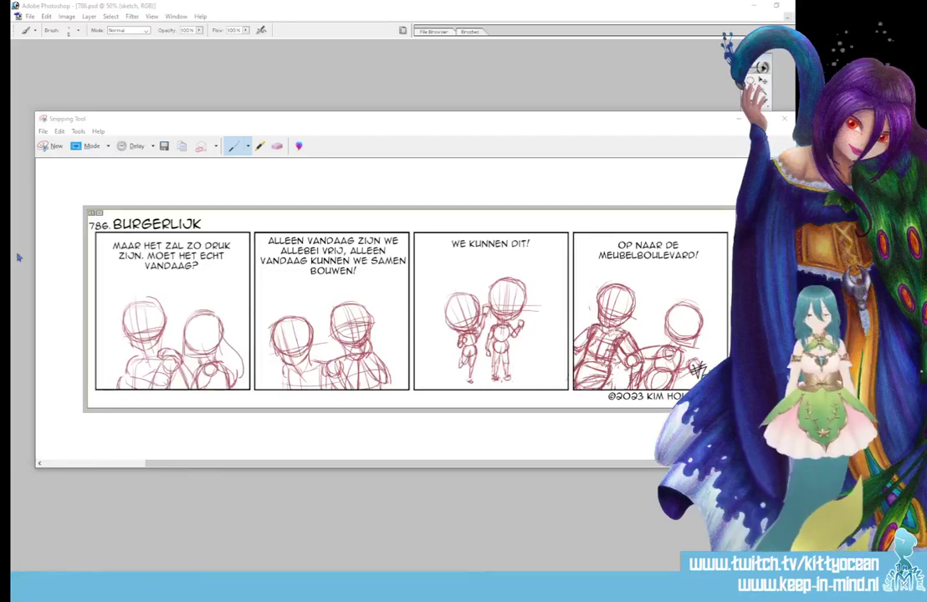
click(781, 120)
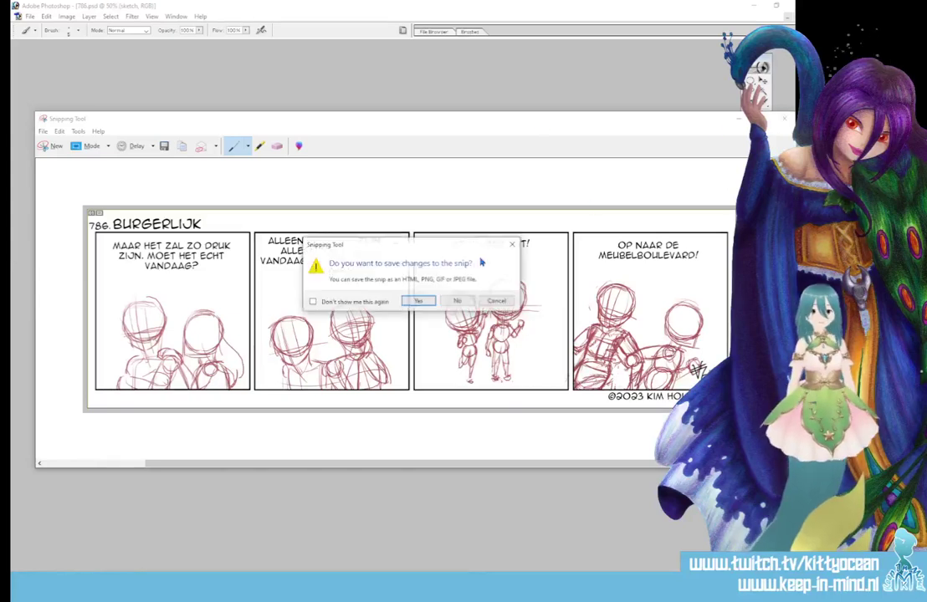
click(456, 300)
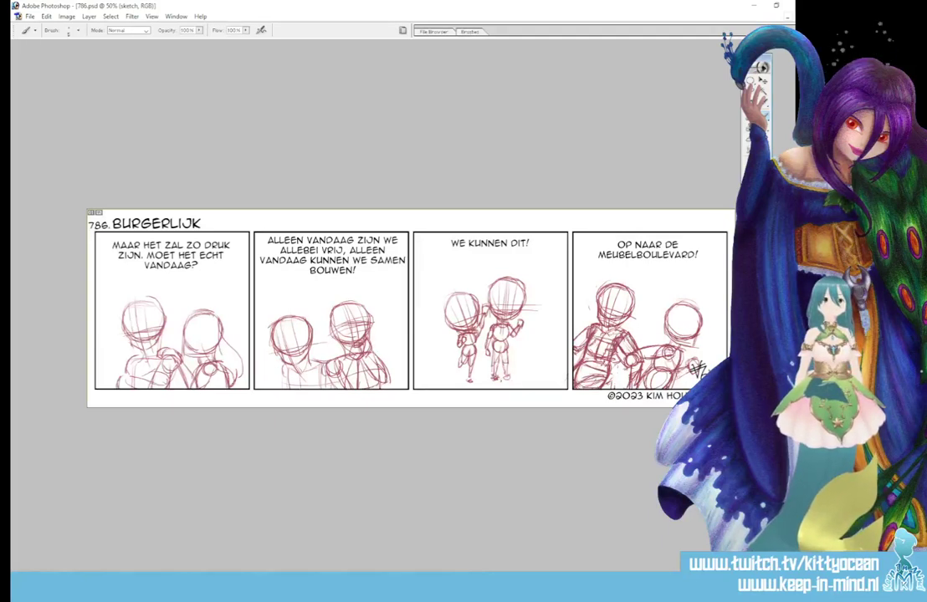
Step: Fade the sketch layer to 50% opacity and add a new layer named "lineart"
key(5)
key(ctrl+alt+shift+n)
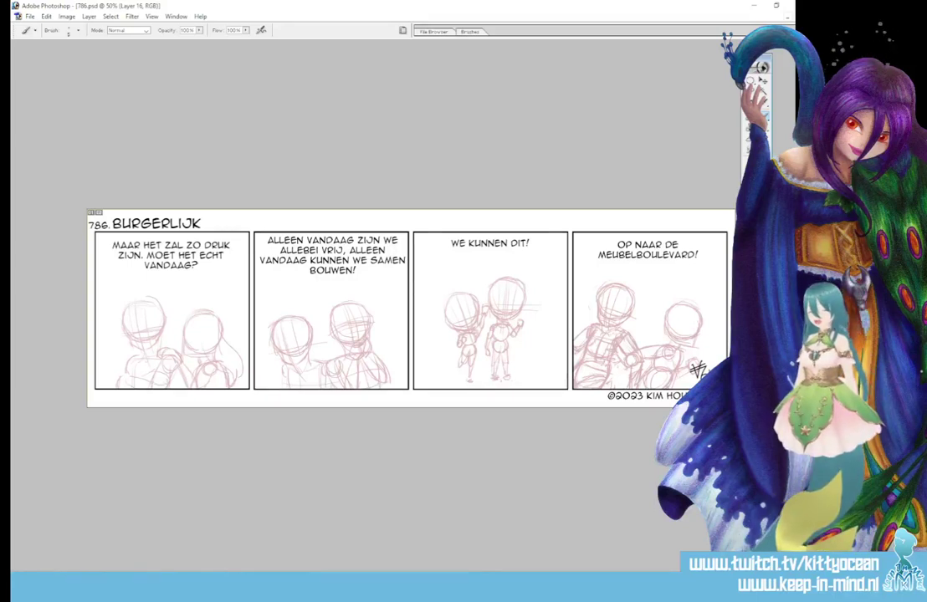
key(Return)
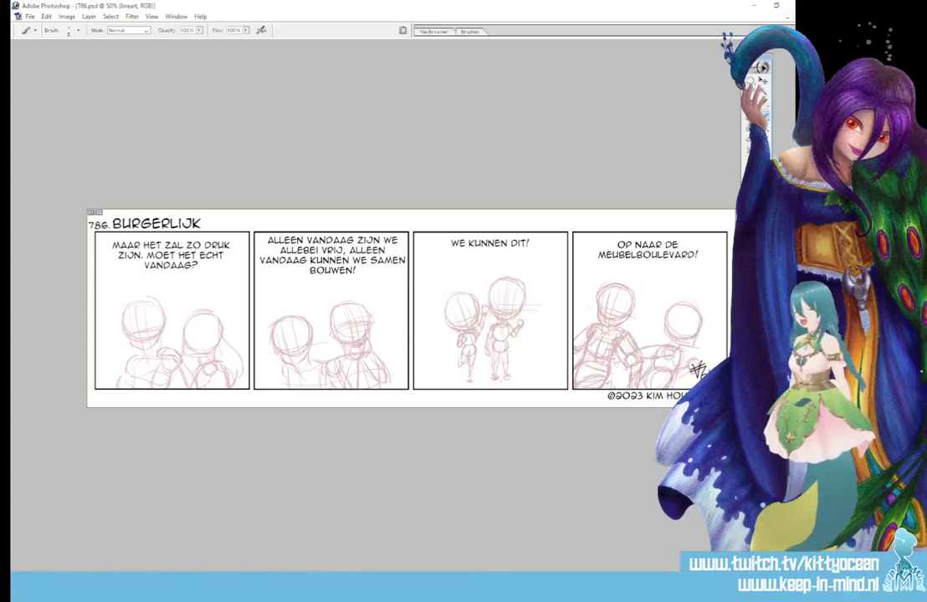
Step: Ink both eyes of the left figure in the first panel, with curved upper lids, oval outlines and dark pupils
key(ctrl+plus)
key(ctrl+plus)
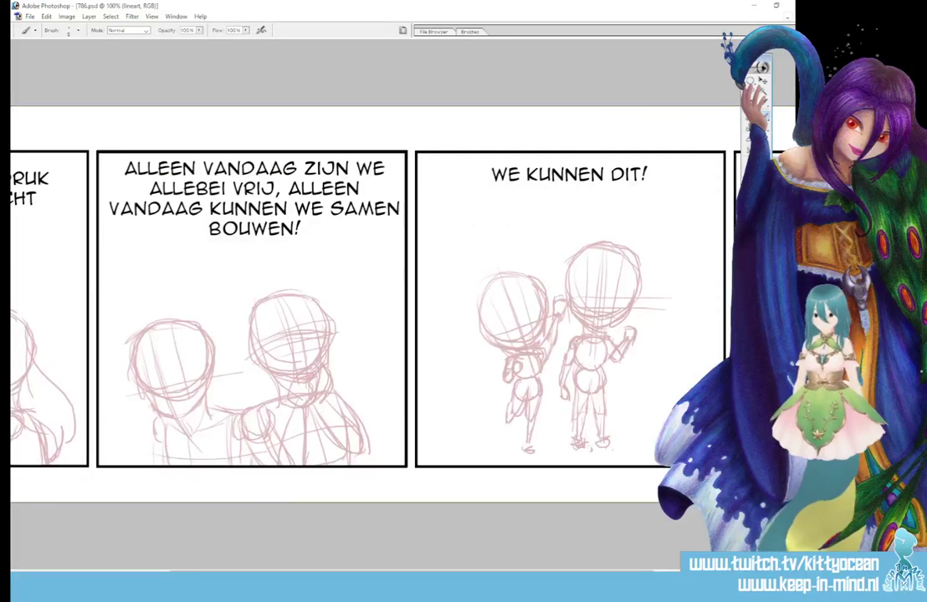
scroll(368, 310, left, 5)
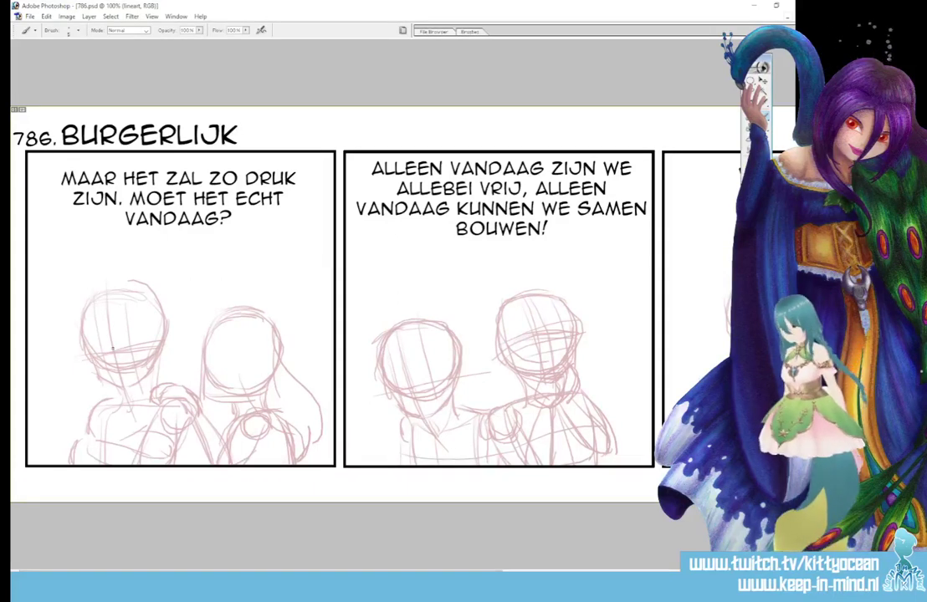
key(ctrl+plus)
key(ctrl+plus)
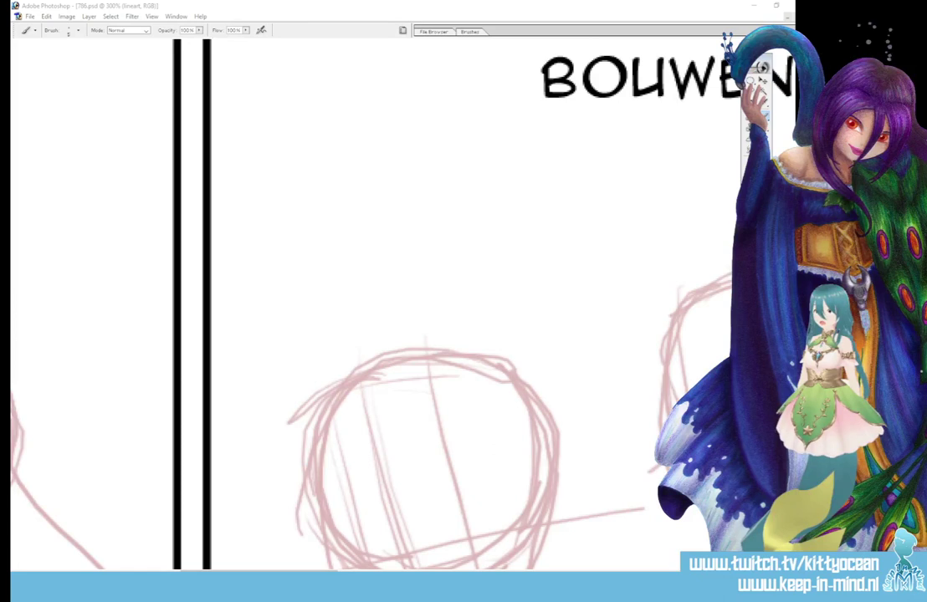
drag(259, 577, 98, 577)
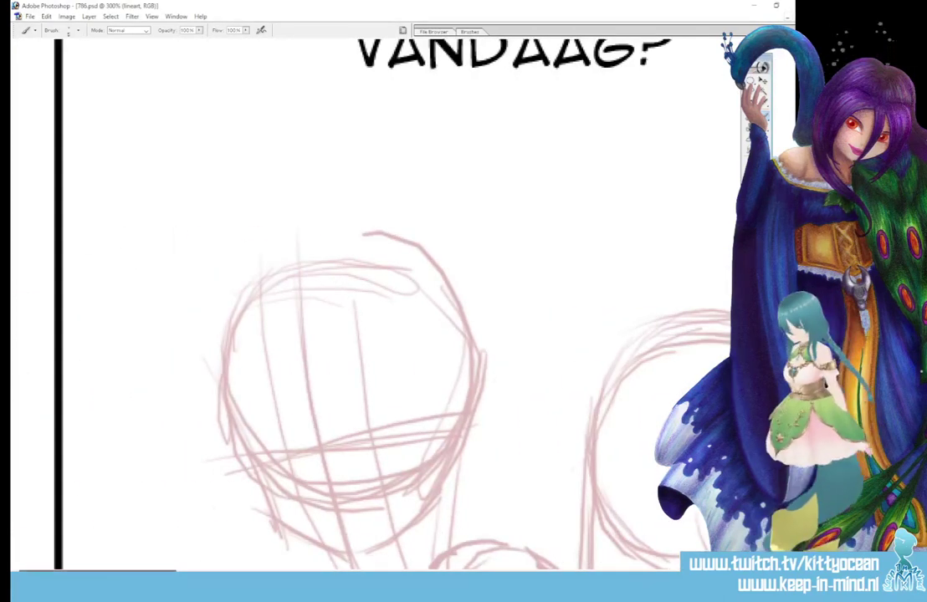
mouse_move(98, 592)
scroll(401, 318, down, 5)
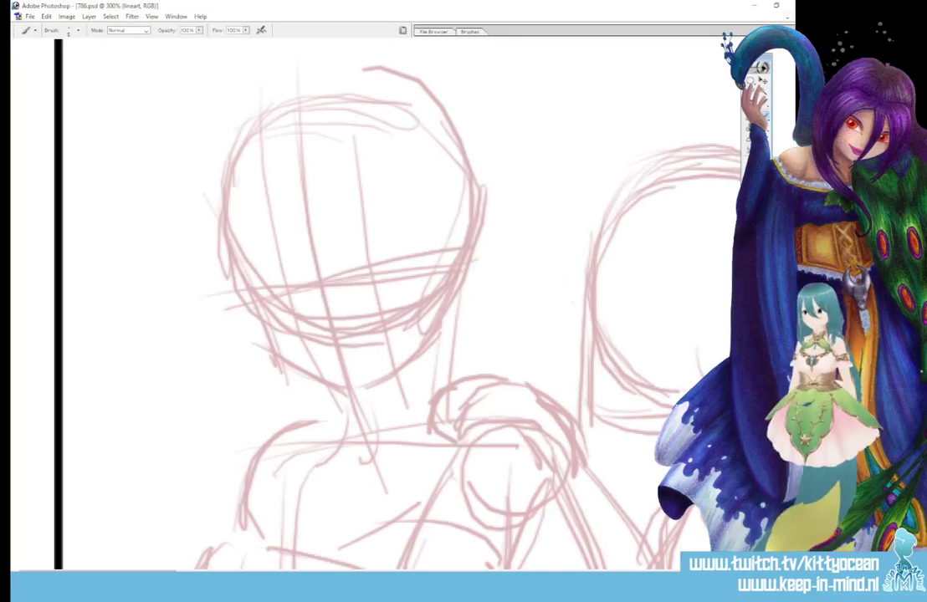
drag(261, 269, 291, 266)
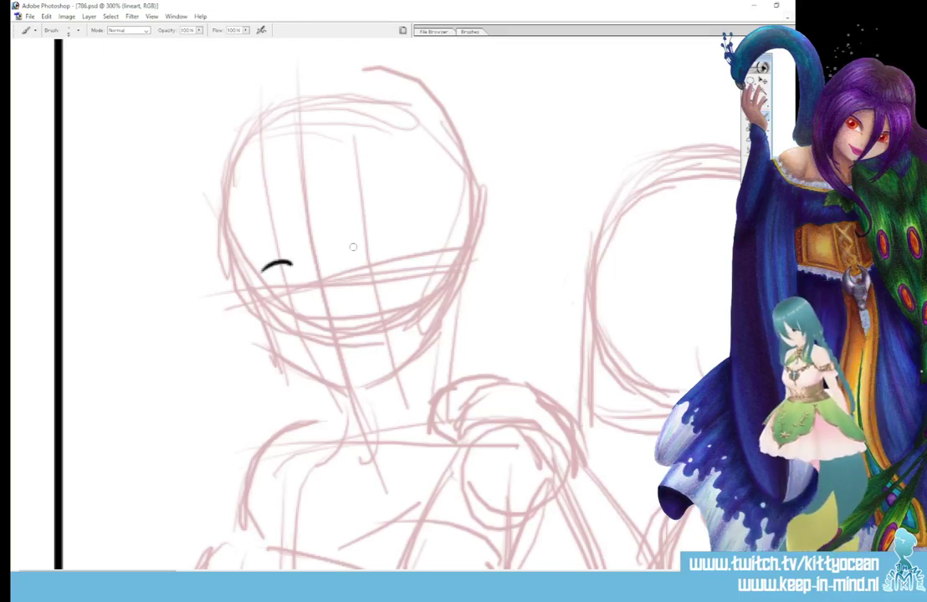
drag(348, 249, 383, 245)
mouse_move(270, 270)
mouse_down()
mouse_move(266, 289)
mouse_move(282, 268)
mouse_up()
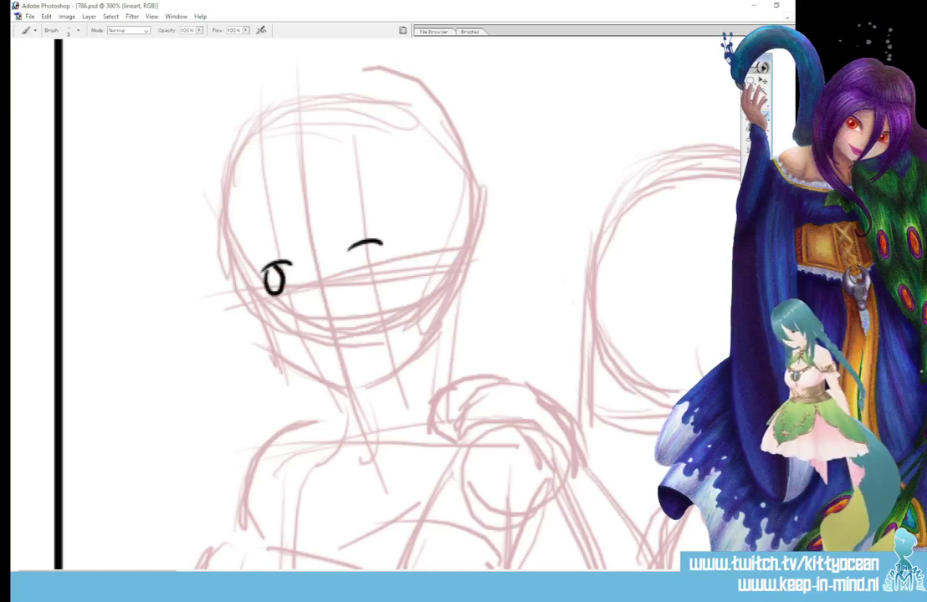
mouse_move(359, 251)
mouse_down()
mouse_move(365, 268)
mouse_move(378, 255)
mouse_up()
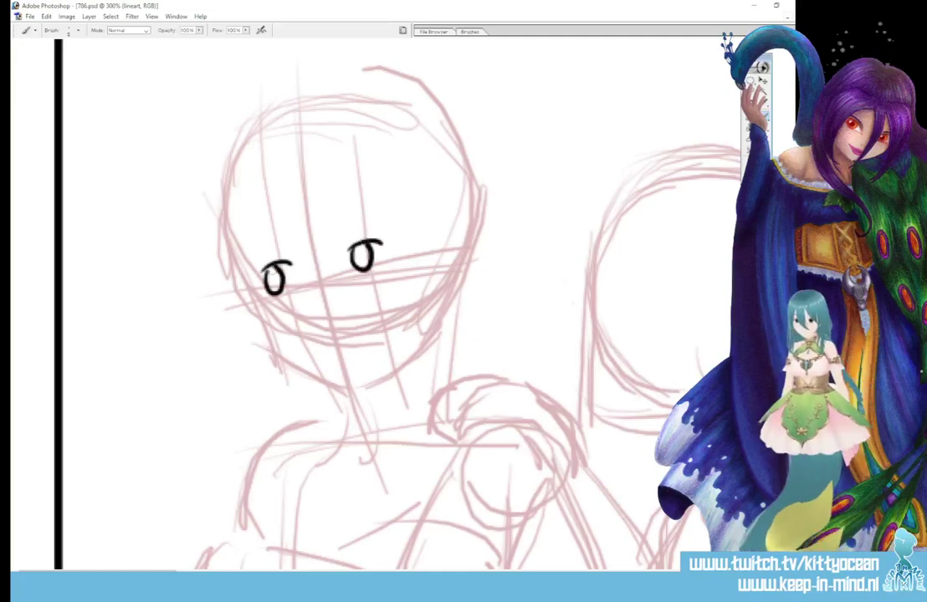
drag(227, 229, 238, 246)
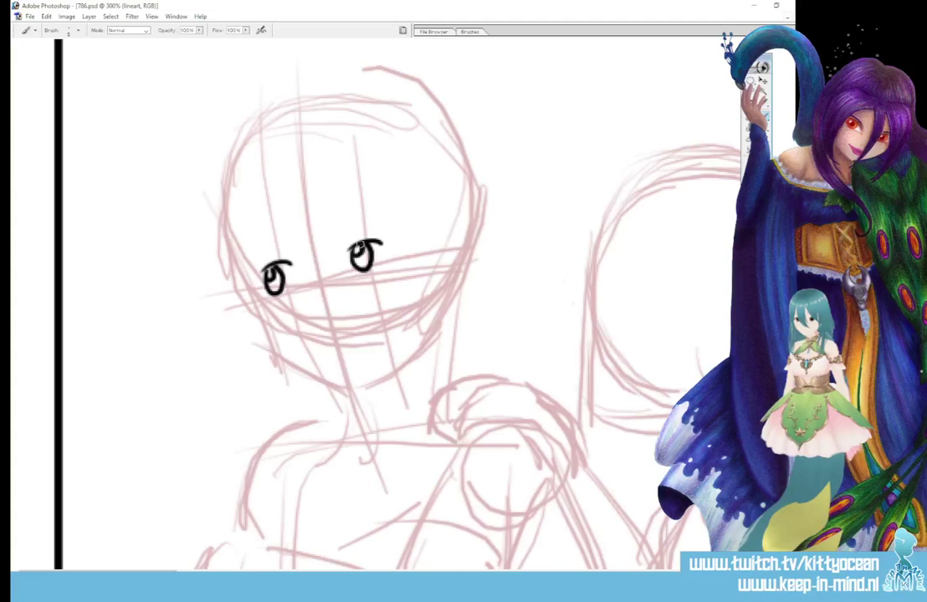
drag(355, 252, 368, 258)
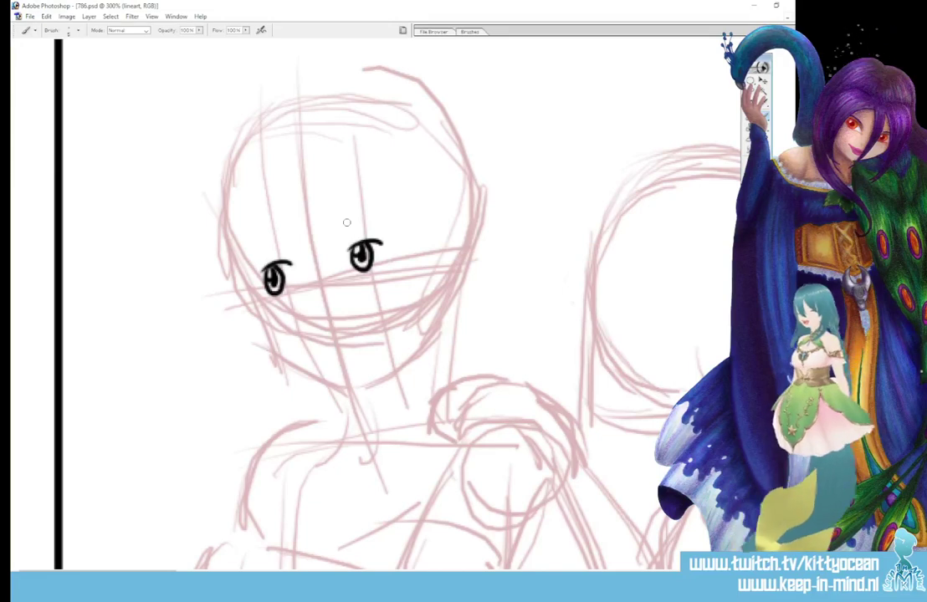
drag(348, 225, 399, 224)
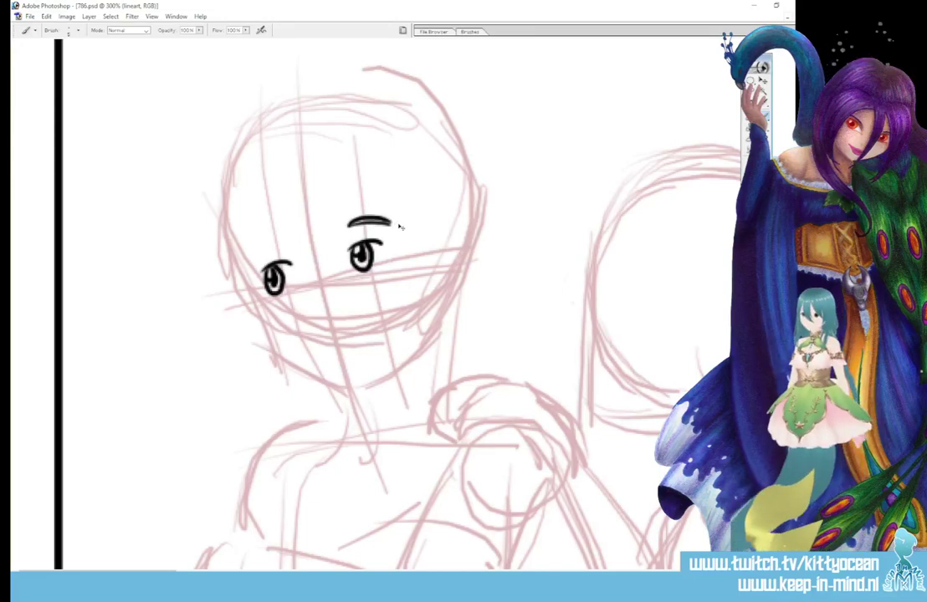
key(ctrl+z)
key(ctrl+z)
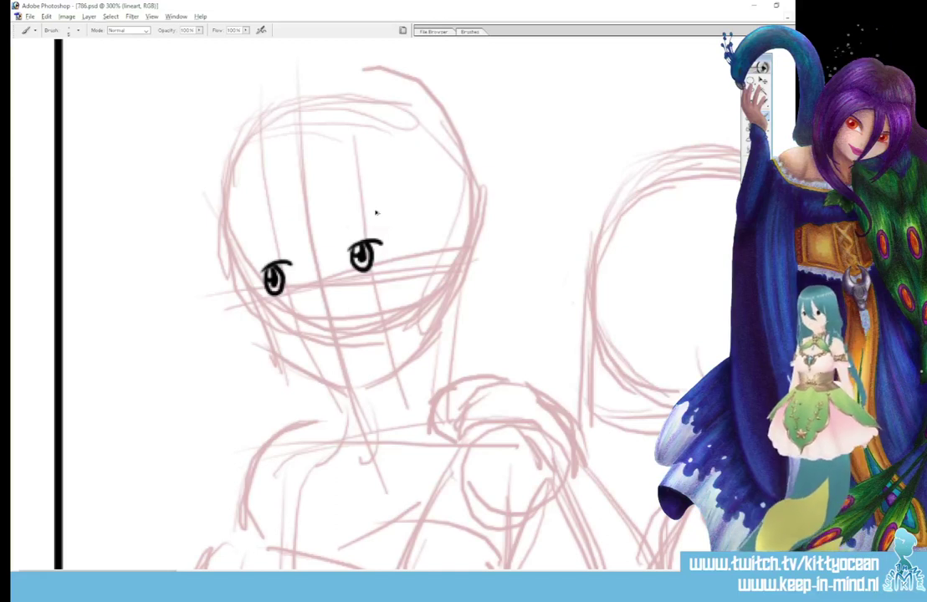
Step: Ink the left figure's worried, slanted eyebrows, a small nose mark and a short broken mouth line, redrawing the mouth smaller
mouse_move(387, 225)
mouse_down()
mouse_move(350, 216)
mouse_move(389, 224)
mouse_up()
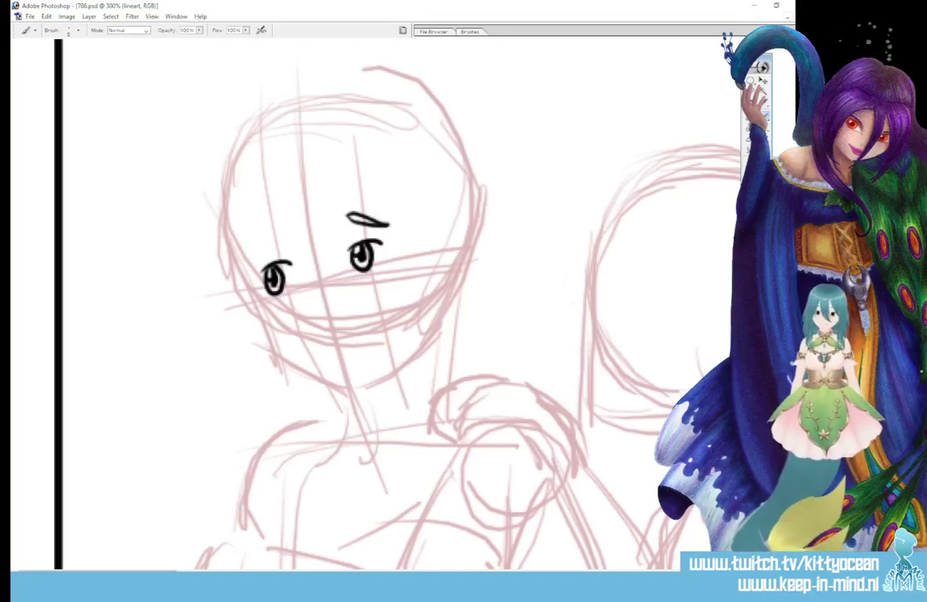
drag(253, 250, 284, 232)
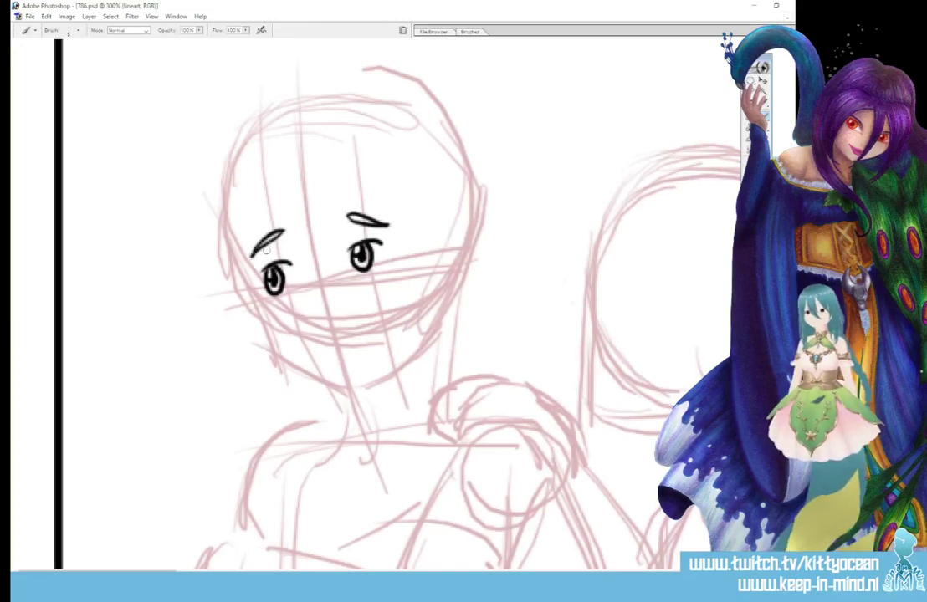
drag(318, 312, 362, 344)
drag(379, 338, 390, 329)
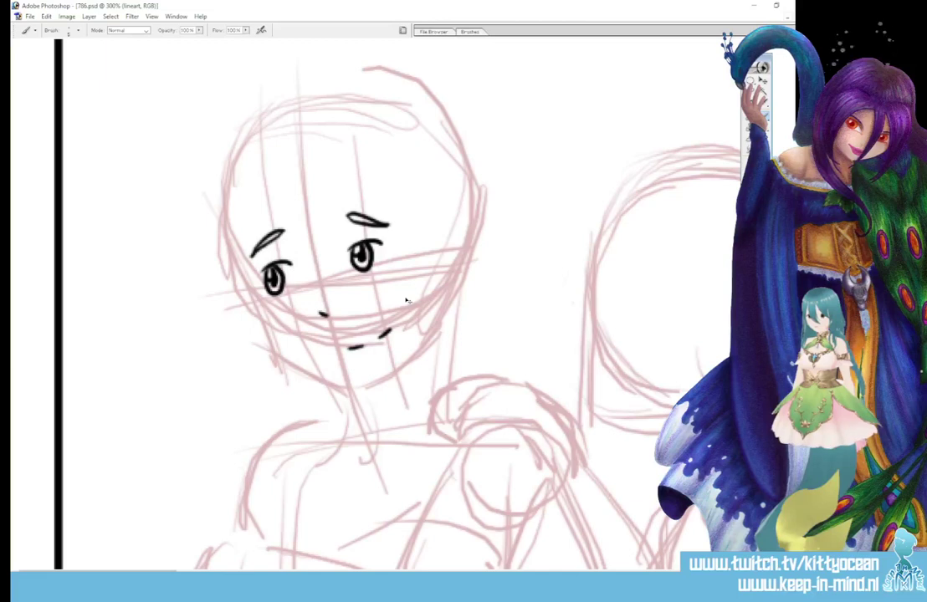
key(ctrl+alt+z)
key(ctrl+alt+z)
drag(347, 344, 383, 329)
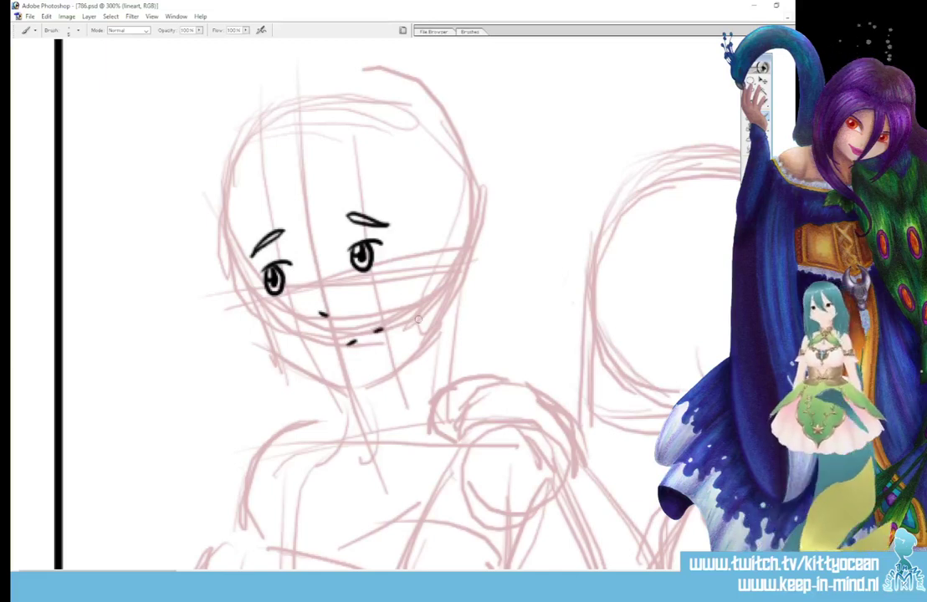
Step: Ink the left figure's ear, jawline, back of the neck and rounded skull, redrawing the skull outline once
mouse_move(436, 266)
mouse_down()
mouse_move(437, 312)
mouse_move(441, 294)
mouse_up()
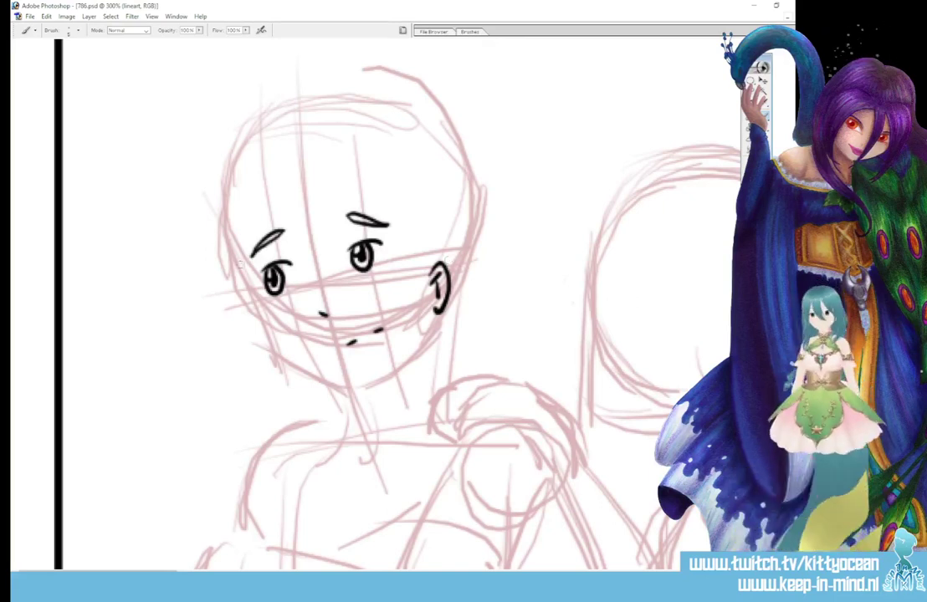
mouse_move(245, 272)
mouse_down()
mouse_move(282, 357)
mouse_move(355, 389)
mouse_move(397, 368)
mouse_move(429, 317)
mouse_move(447, 347)
mouse_move(445, 389)
mouse_up()
mouse_move(446, 314)
mouse_down()
mouse_move(463, 254)
mouse_move(457, 177)
mouse_move(438, 144)
mouse_move(406, 122)
mouse_move(361, 111)
mouse_move(315, 111)
mouse_move(268, 134)
mouse_move(242, 169)
mouse_move(230, 215)
mouse_move(249, 307)
mouse_up()
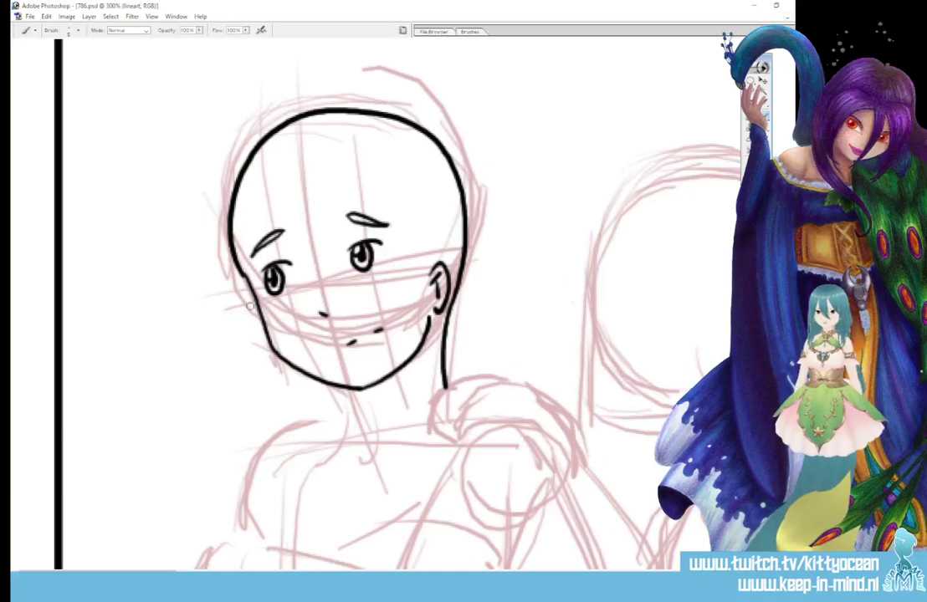
key(ctrl+z)
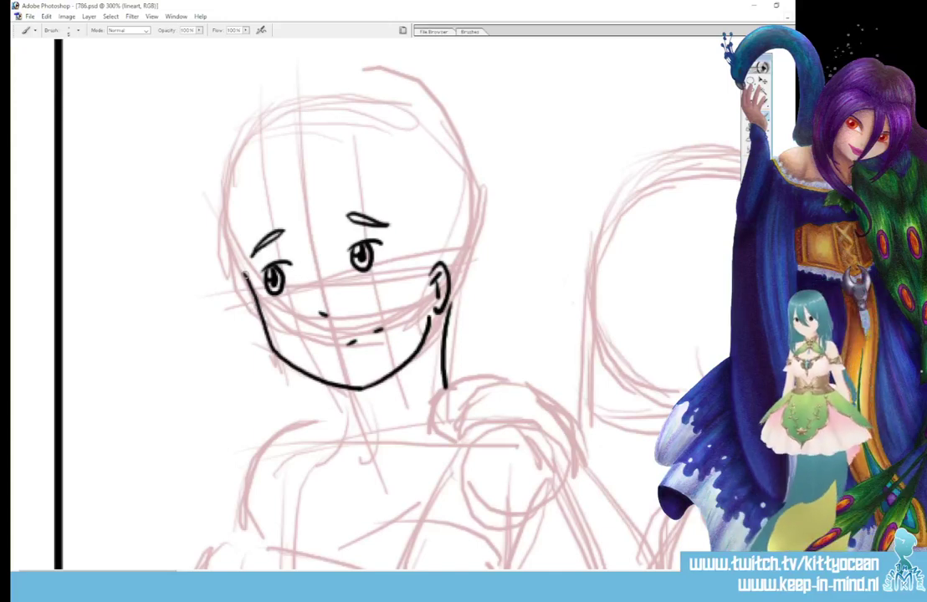
mouse_move(245, 276)
mouse_down()
mouse_move(227, 221)
mouse_move(250, 156)
mouse_move(303, 120)
mouse_move(342, 112)
mouse_move(379, 116)
mouse_move(431, 144)
mouse_move(455, 181)
mouse_move(469, 240)
mouse_up()
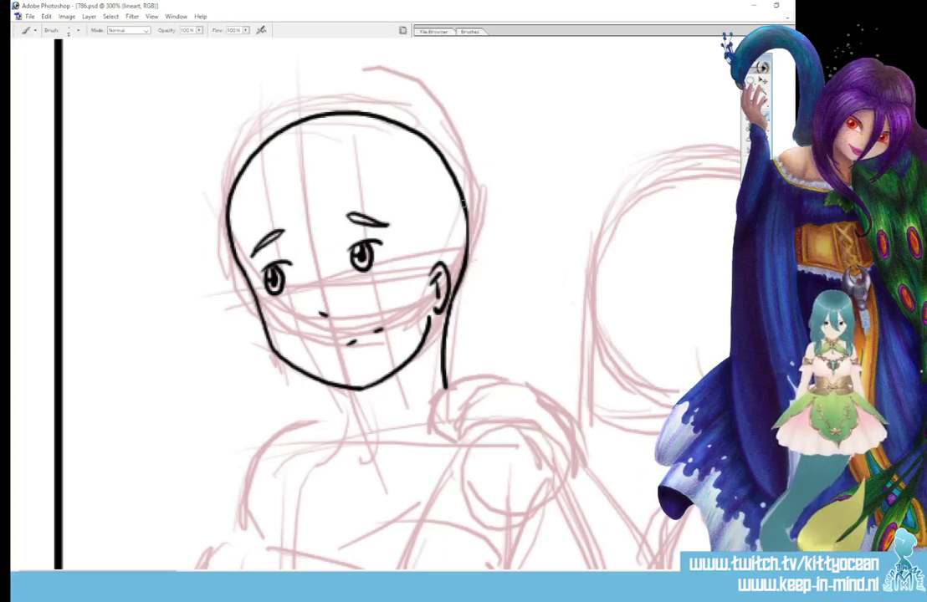
Step: Ink the front of the left figure's neck and the curved neckline beneath the chin
scroll(365, 285, down, 3)
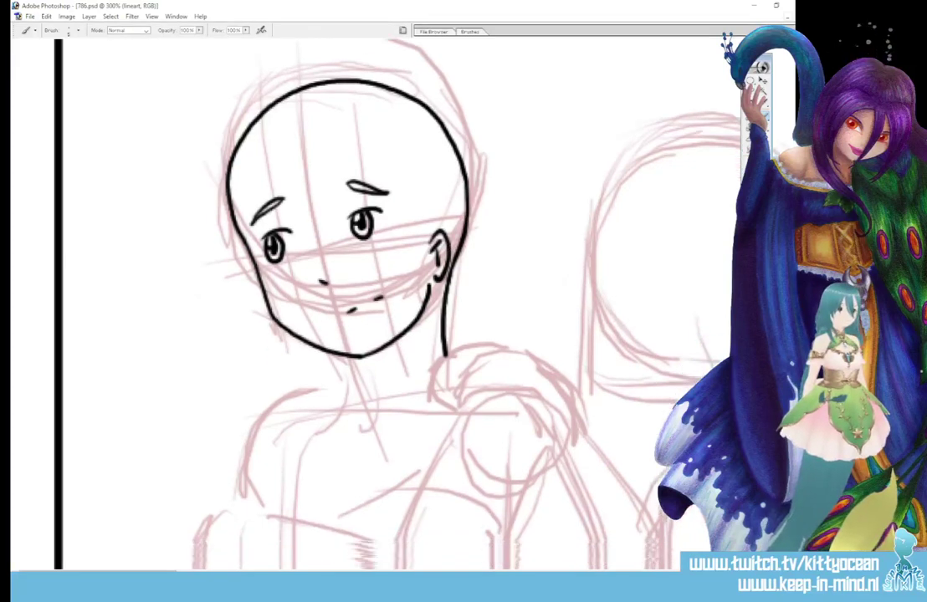
drag(352, 306, 351, 331)
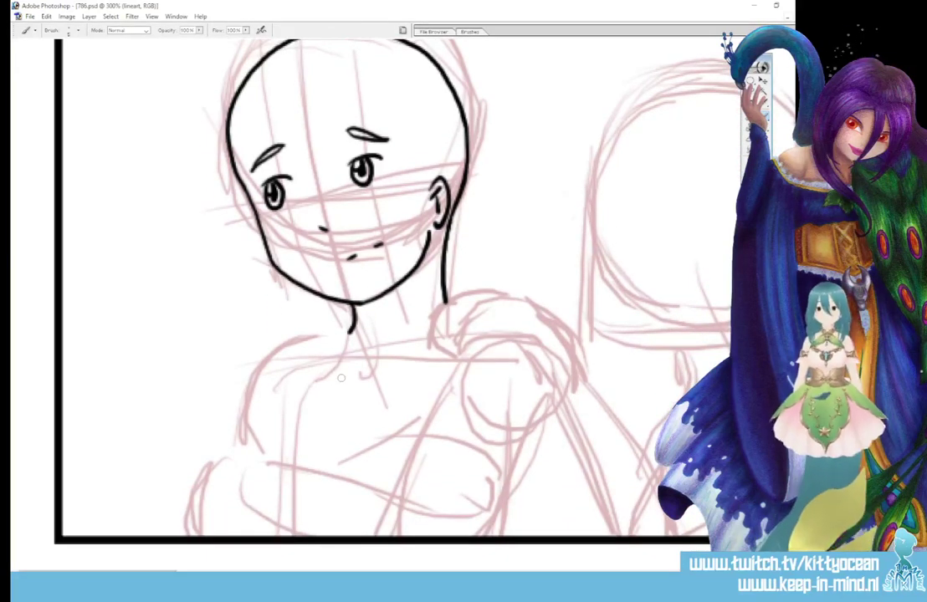
mouse_move(336, 336)
mouse_down()
mouse_move(363, 357)
mouse_move(440, 318)
mouse_up()
Step: Ink the other figure's hand resting on the left figure's shoulder, with bent fingers and the back of the hand
mouse_move(568, 360)
mouse_down()
mouse_move(539, 341)
mouse_move(518, 340)
mouse_move(502, 353)
mouse_move(518, 327)
mouse_move(501, 354)
mouse_up()
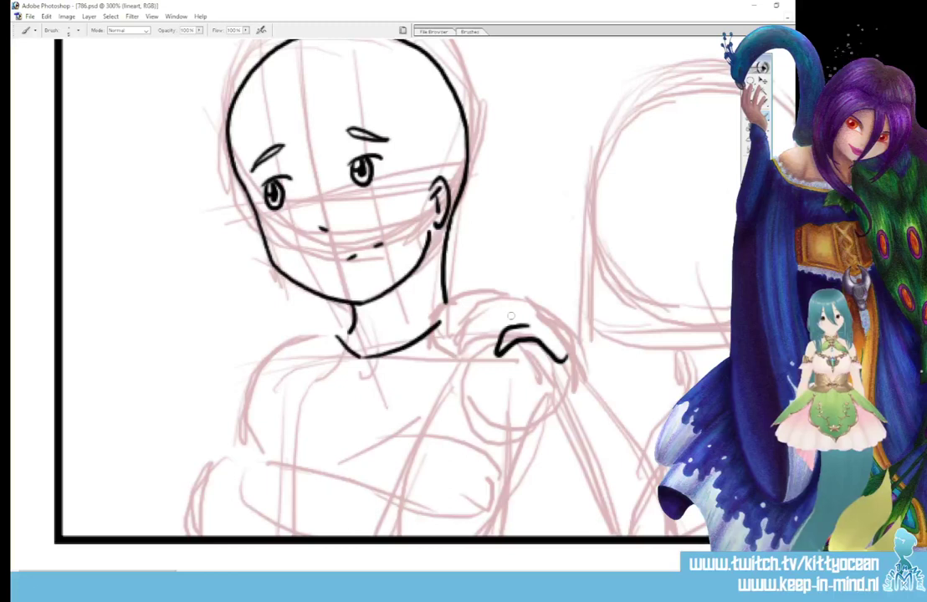
mouse_move(519, 316)
mouse_down()
mouse_move(480, 332)
mouse_move(490, 344)
mouse_move(468, 338)
mouse_up()
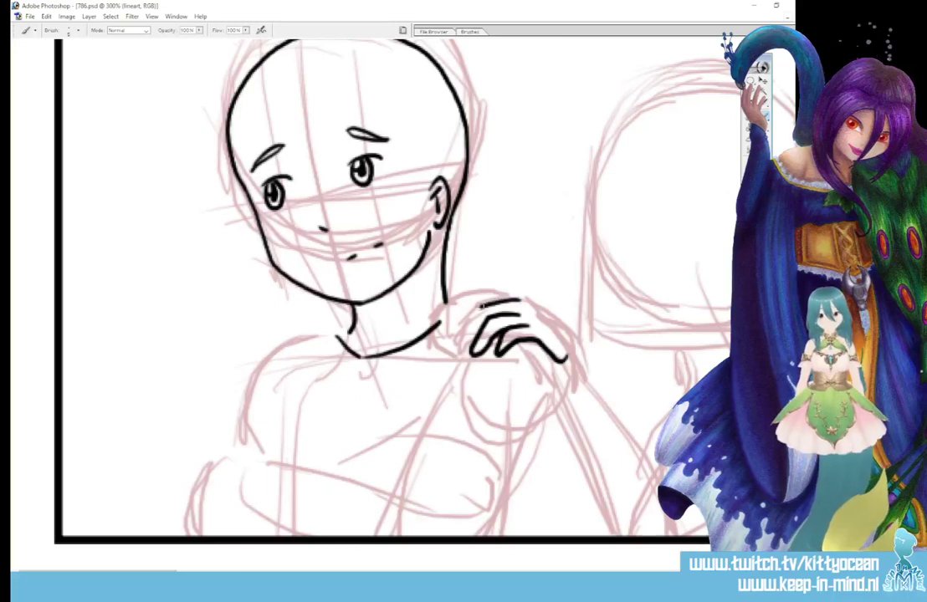
drag(506, 306, 456, 350)
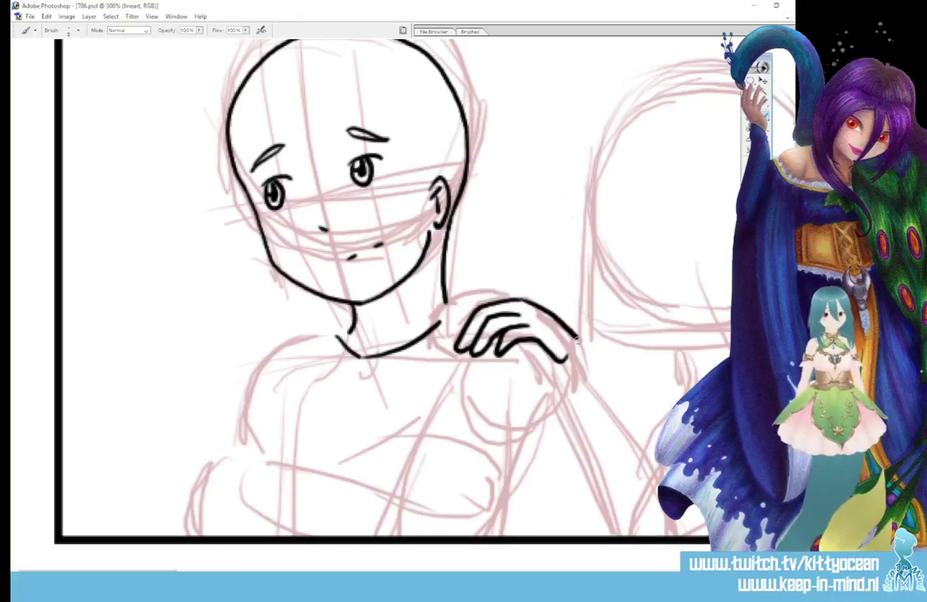
mouse_move(504, 297)
mouse_down()
mouse_move(571, 331)
mouse_move(580, 354)
mouse_up()
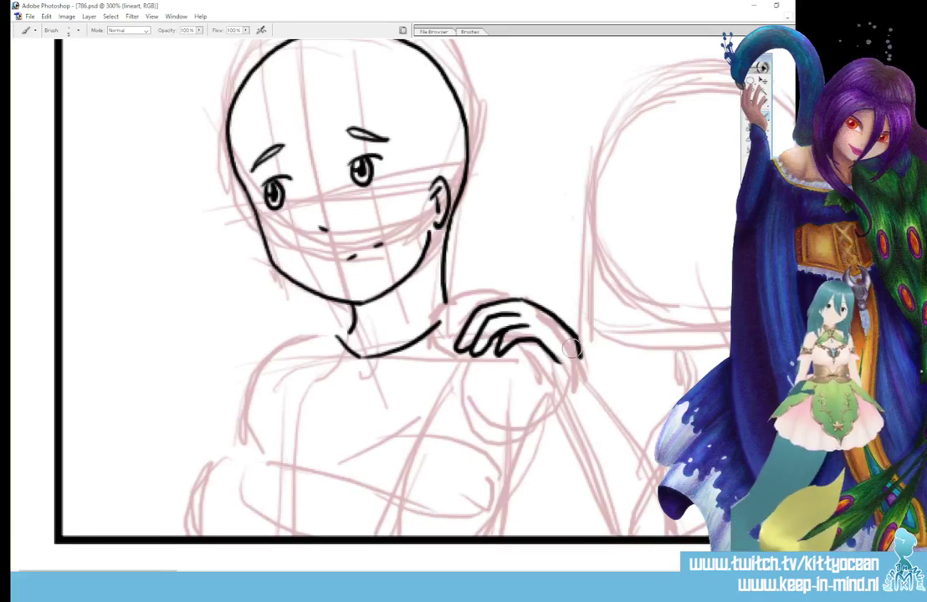
mouse_move(498, 298)
mouse_down()
mouse_move(443, 322)
mouse_move(437, 339)
mouse_up()
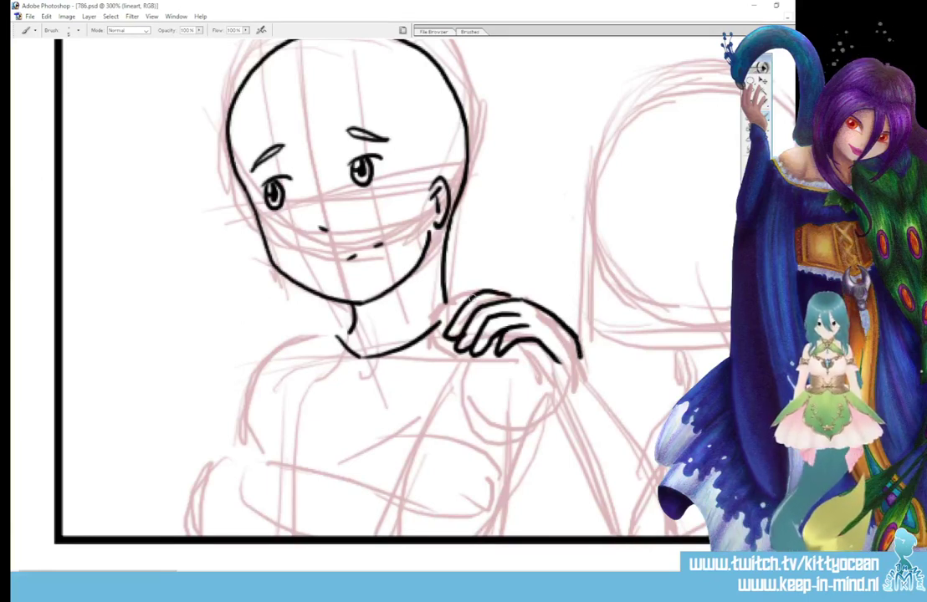
mouse_move(473, 291)
mouse_down()
mouse_move(449, 297)
mouse_move(431, 333)
mouse_up()
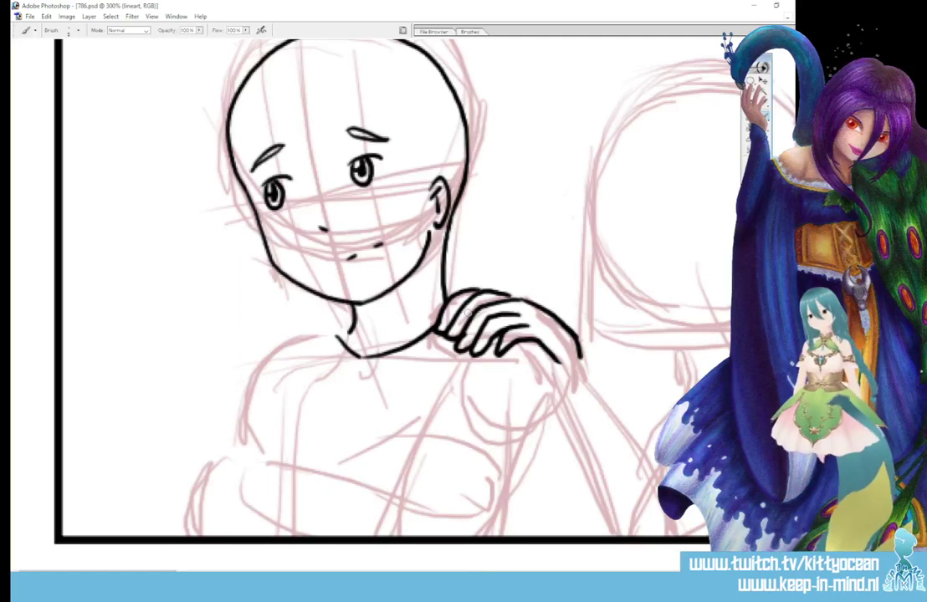
Step: Ink the left figure's shirt collar, both sides of the chest and the outer line of the upper arm below the hand
mouse_move(331, 327)
mouse_down()
mouse_move(345, 371)
mouse_move(406, 368)
mouse_up()
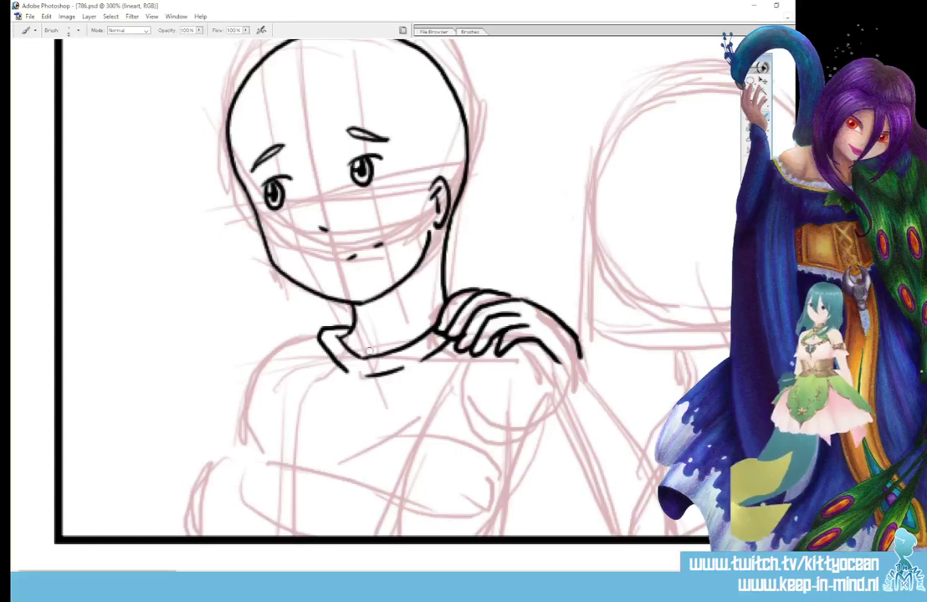
drag(307, 360, 278, 458)
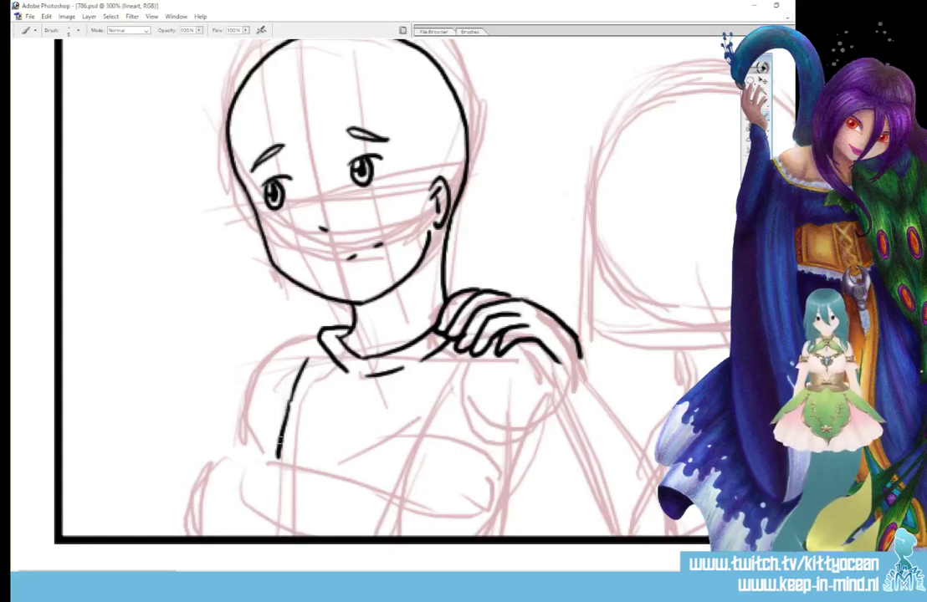
drag(456, 358, 424, 429)
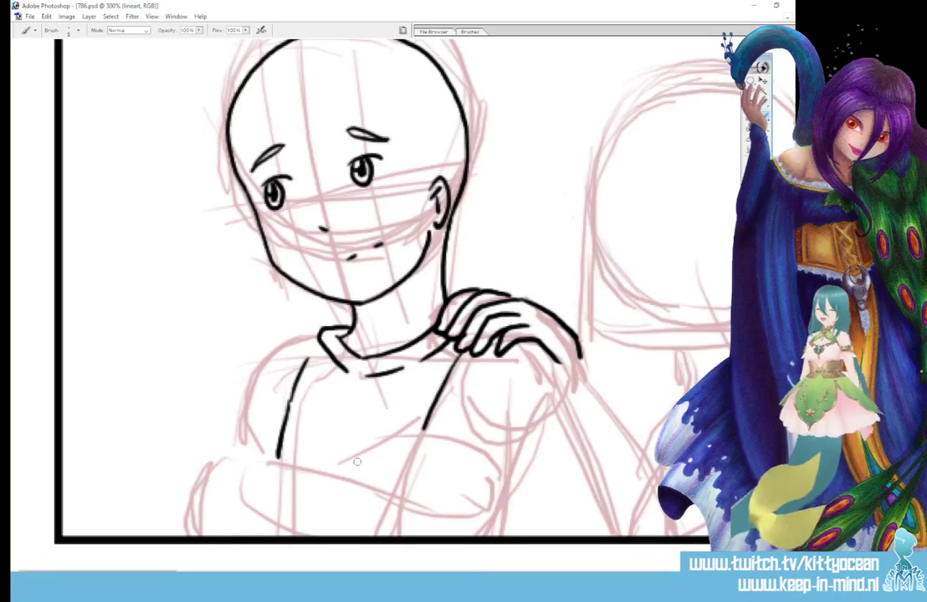
mouse_move(544, 351)
mouse_down()
mouse_move(550, 385)
mouse_move(528, 481)
mouse_up()
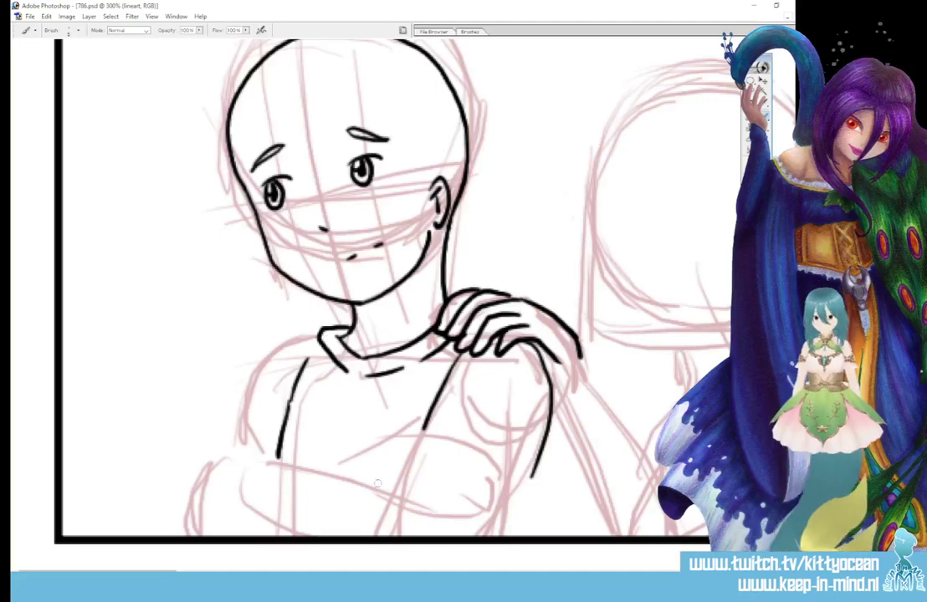
Step: Ink the left figure's own hand folded over the opposite arm, drawing its fingers and cleaning up the upper edge
mouse_move(387, 494)
mouse_down()
mouse_move(437, 500)
mouse_move(461, 523)
mouse_up()
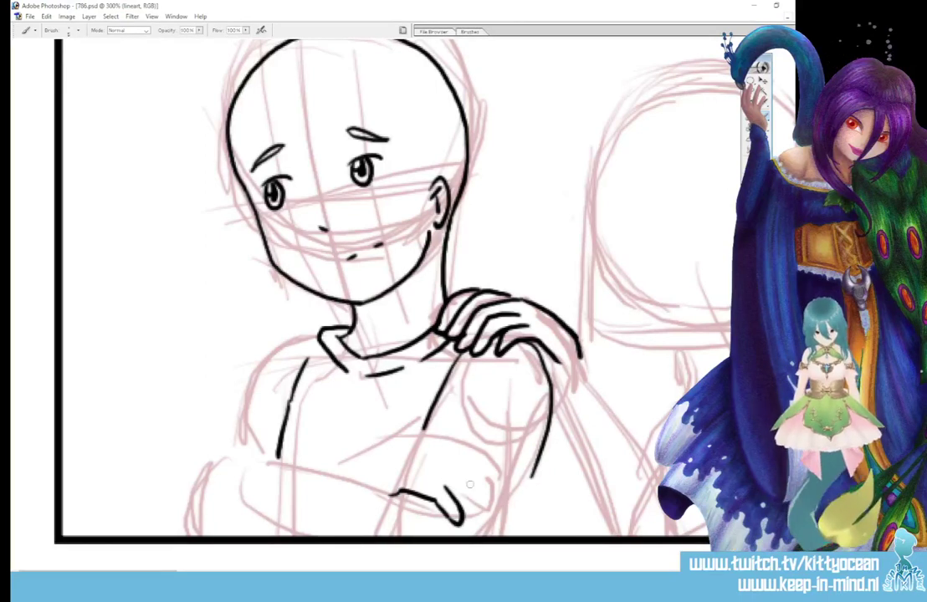
mouse_move(445, 465)
mouse_down()
mouse_move(483, 500)
mouse_move(491, 516)
mouse_move(480, 517)
mouse_move(490, 523)
mouse_up()
drag(452, 449, 508, 502)
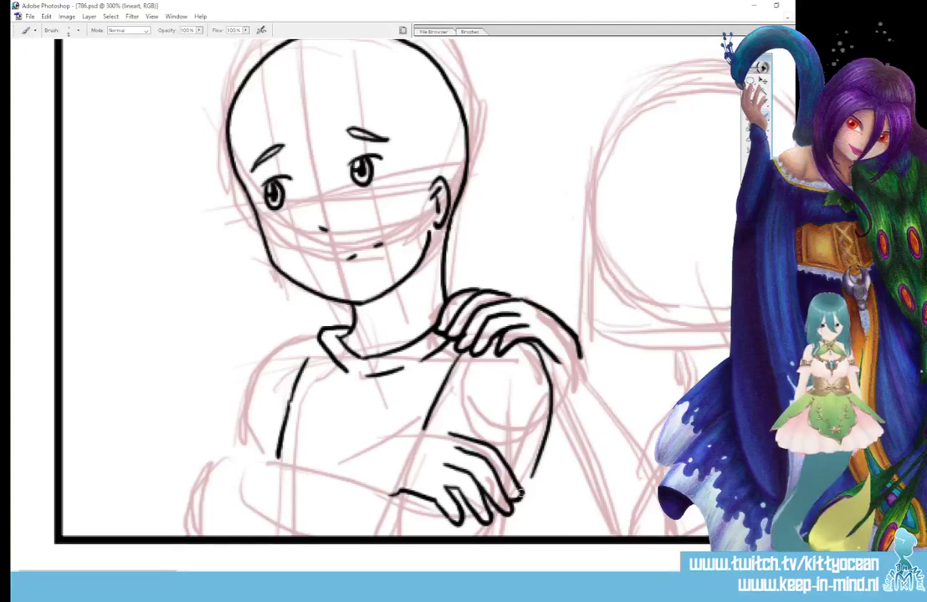
drag(450, 434, 523, 470)
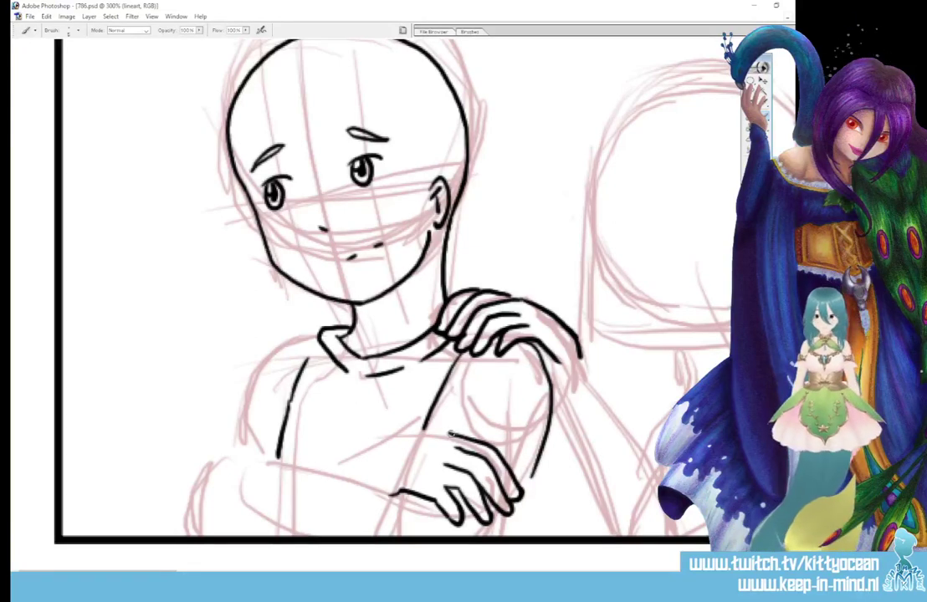
Step: Ink the back and lower edge of the left figure's folded hand and extend its wrist line toward the opposite forearm
drag(452, 434, 401, 437)
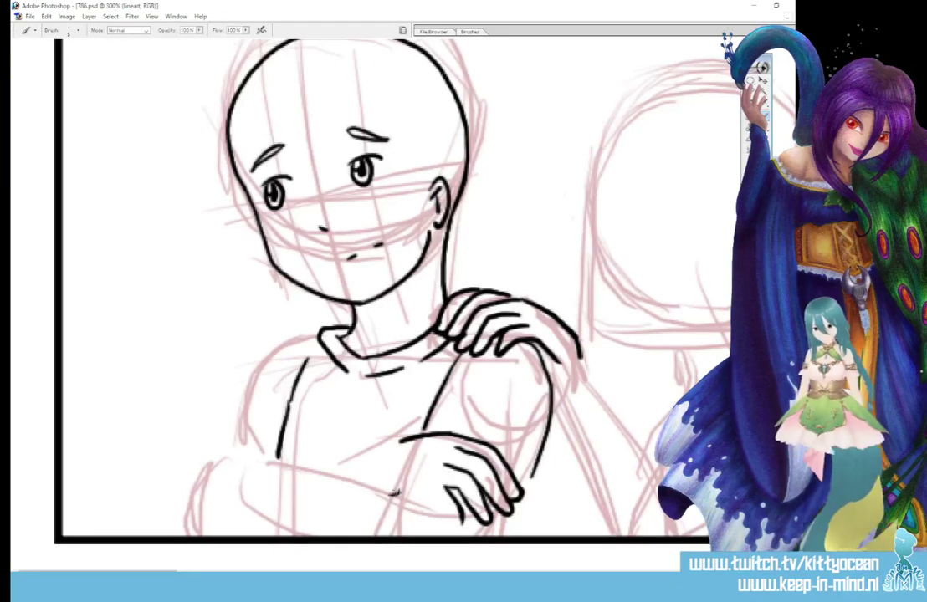
mouse_move(390, 491)
mouse_down()
mouse_move(436, 501)
mouse_move(450, 524)
mouse_move(457, 505)
mouse_up()
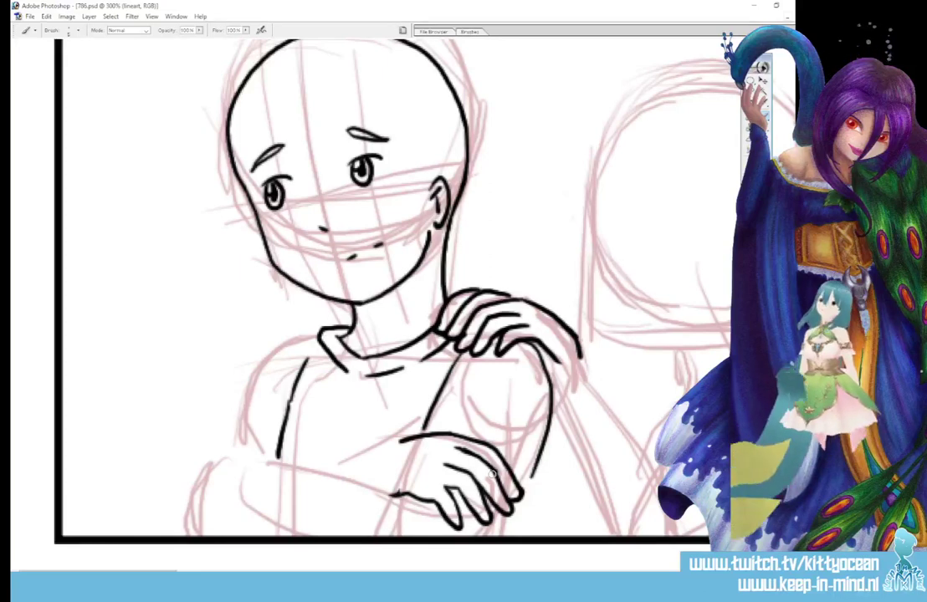
drag(402, 441, 339, 474)
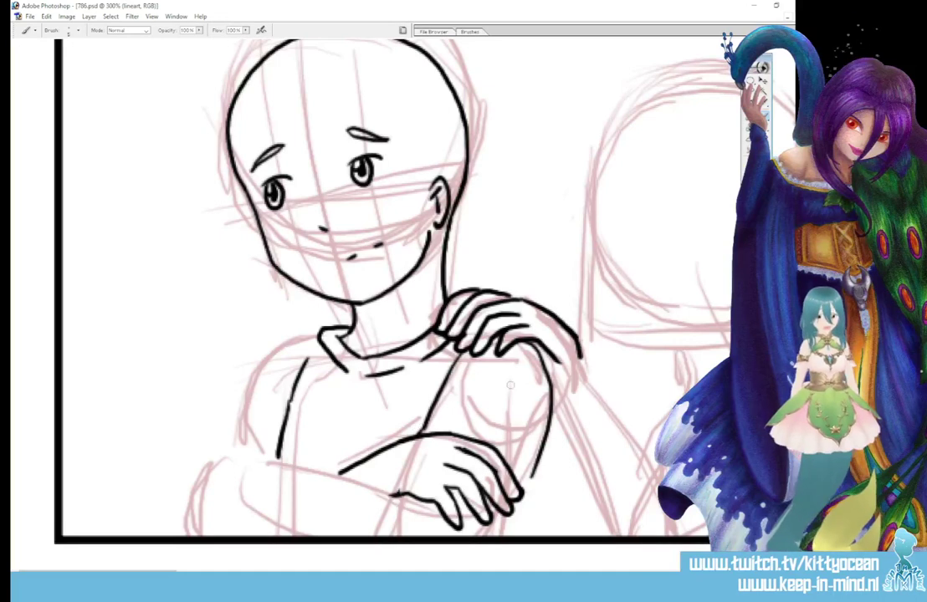
Step: Ink the short creases and the hem of the left figure's sleeve around the fingertips of the folded hand
mouse_move(525, 362)
mouse_down()
mouse_move(531, 394)
mouse_move(536, 435)
mouse_up()
drag(484, 507, 523, 518)
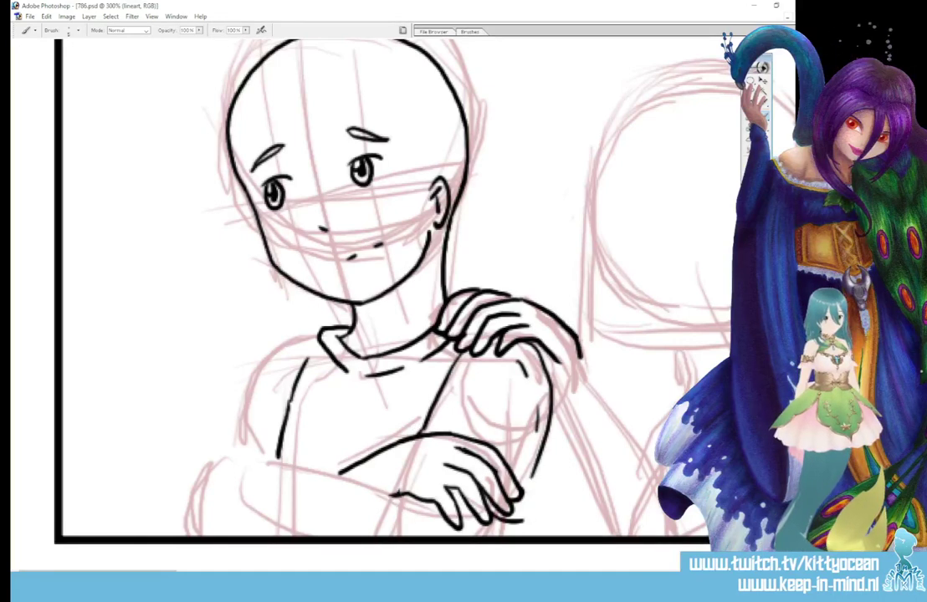
mouse_move(532, 475)
mouse_down()
mouse_move(529, 518)
mouse_move(533, 500)
mouse_up()
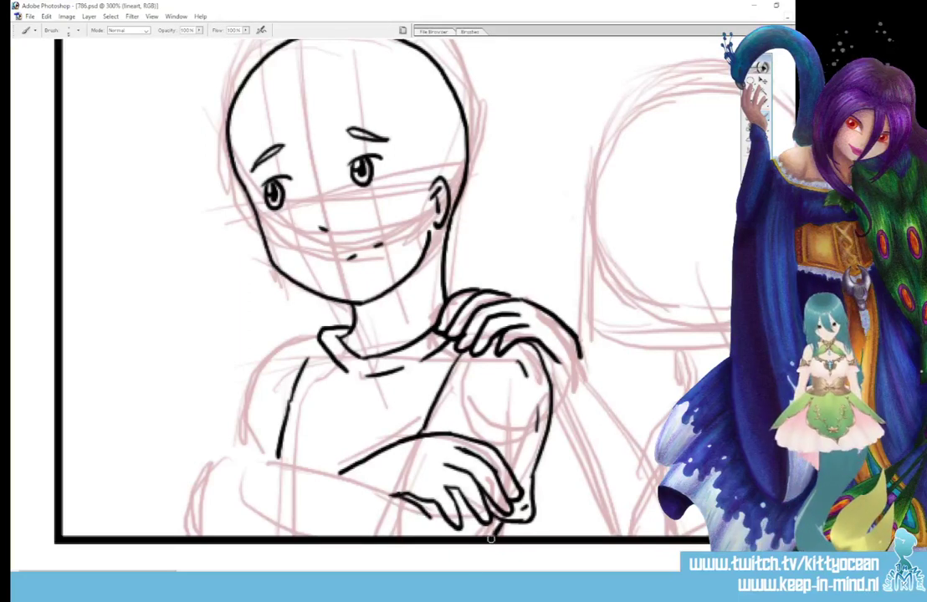
Step: Ink the left figure's crossed forearm, rounded elbow and the shoulder and sleeve above it
drag(342, 473, 255, 461)
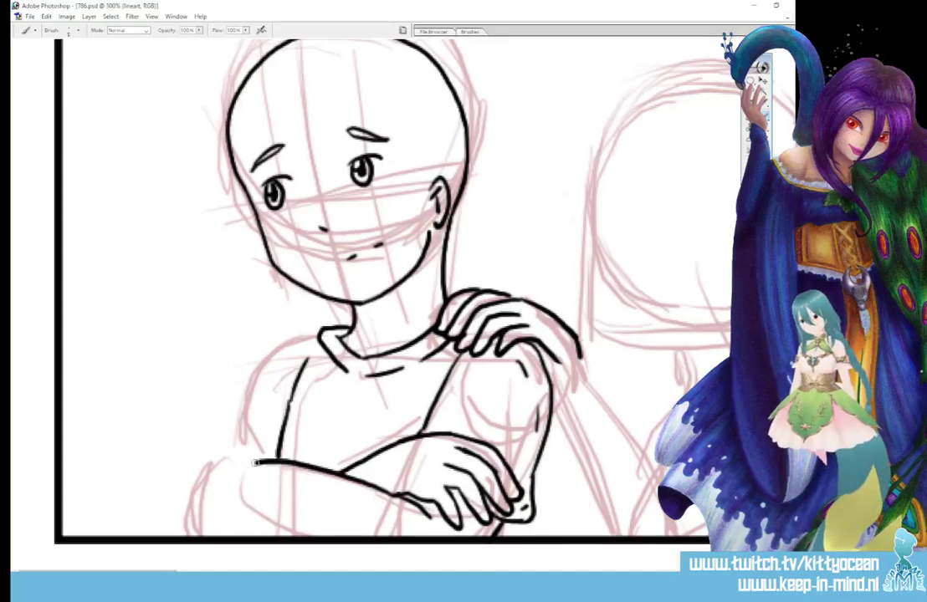
drag(253, 518, 336, 542)
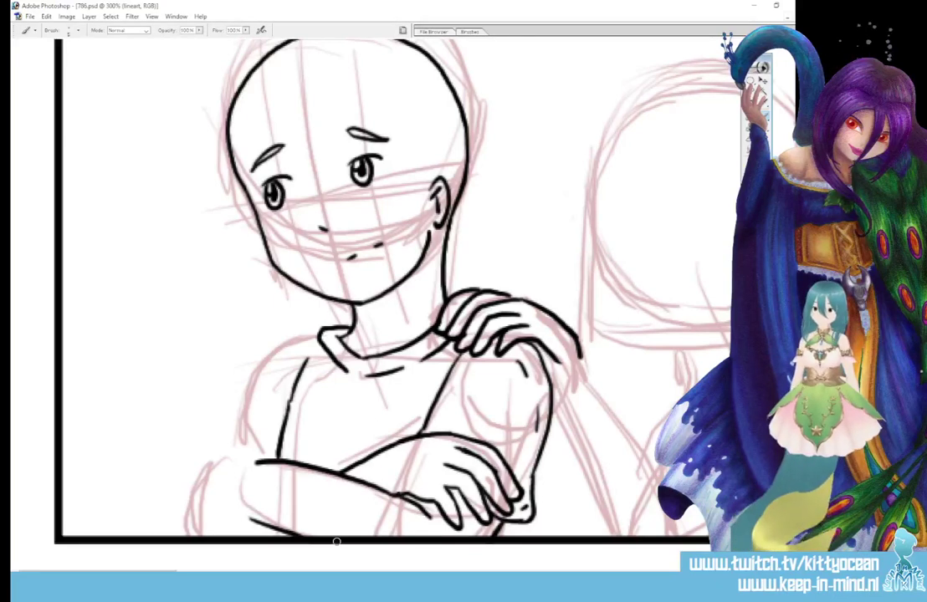
mouse_move(251, 460)
mouse_down()
mouse_move(209, 469)
mouse_move(196, 494)
mouse_move(198, 528)
mouse_up()
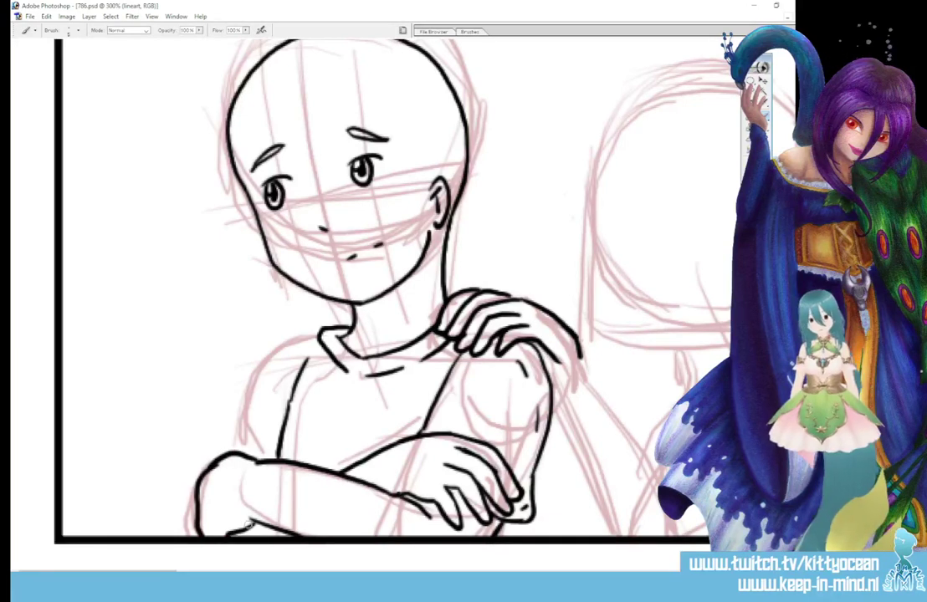
mouse_move(320, 333)
mouse_down()
mouse_move(263, 351)
mouse_move(221, 449)
mouse_up()
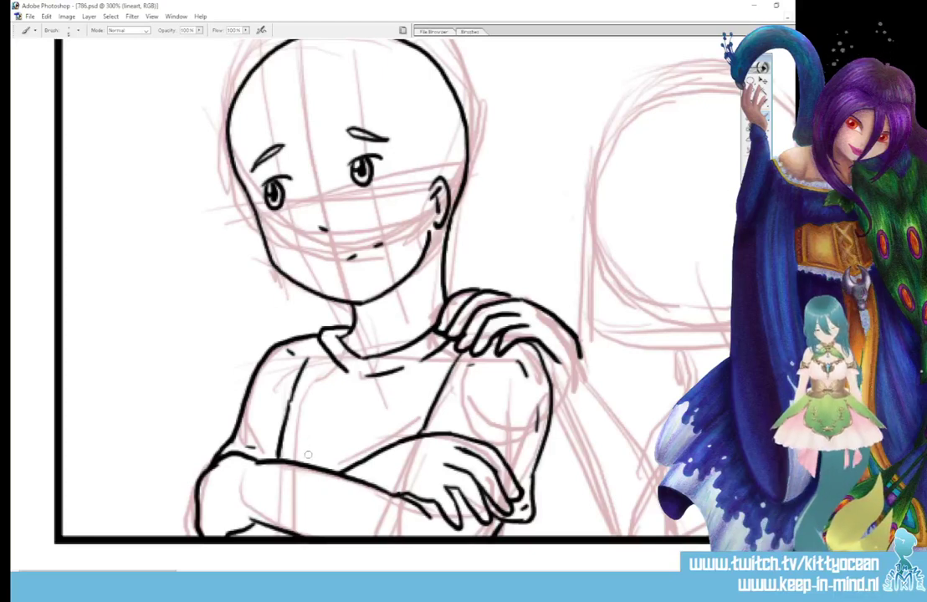
Step: Ink the fingers and thumb of the left figure's tucked hand above the crossed forearms, undoing the first finger stroke
mouse_move(308, 456)
mouse_down()
mouse_move(370, 454)
mouse_move(326, 463)
mouse_move(339, 461)
mouse_move(325, 430)
mouse_move(313, 452)
mouse_up()
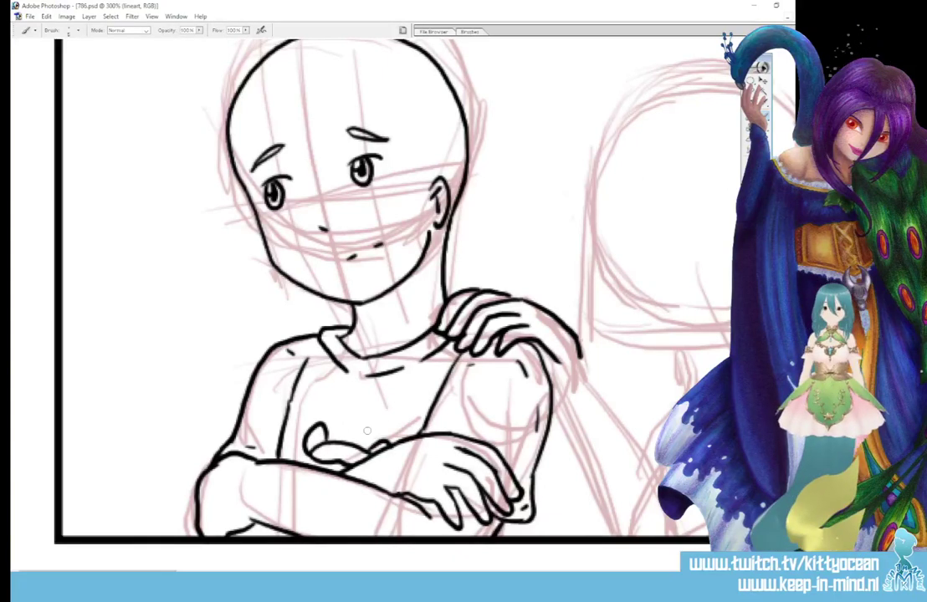
key(ctrl+z)
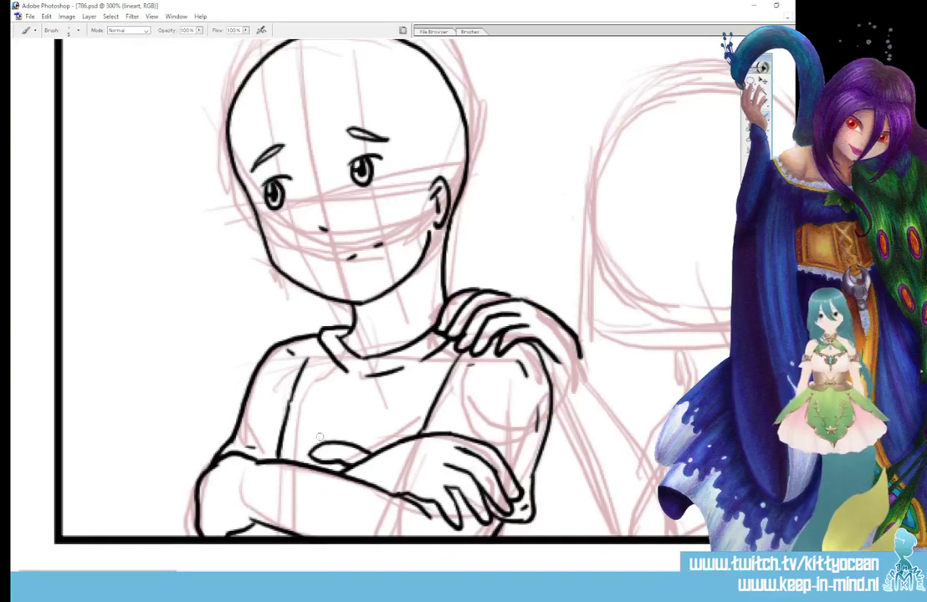
mouse_move(316, 444)
mouse_down()
mouse_move(344, 430)
mouse_move(372, 443)
mouse_up()
drag(307, 442, 329, 429)
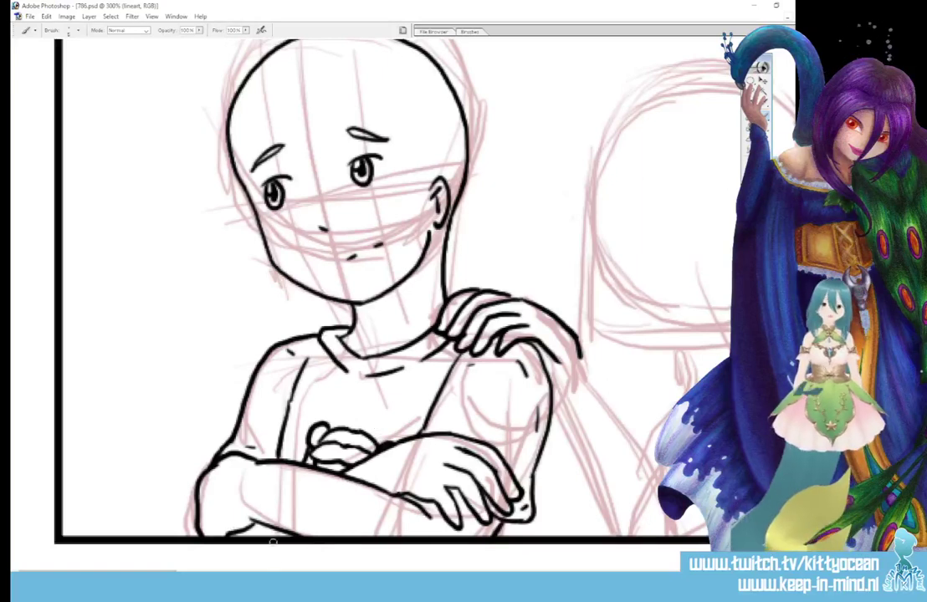
Step: Ink the right figure's face profile from forehead to jaw and the curved upper eyelid, undoing the first star-shaped pupil
mouse_move(158, 551)
mouse_down()
mouse_move(237, 551)
mouse_move(220, 550)
mouse_up()
mouse_move(322, 146)
mouse_down()
mouse_move(306, 178)
mouse_move(306, 233)
mouse_move(292, 252)
mouse_move(305, 300)
mouse_move(340, 334)
mouse_move(410, 320)
mouse_up()
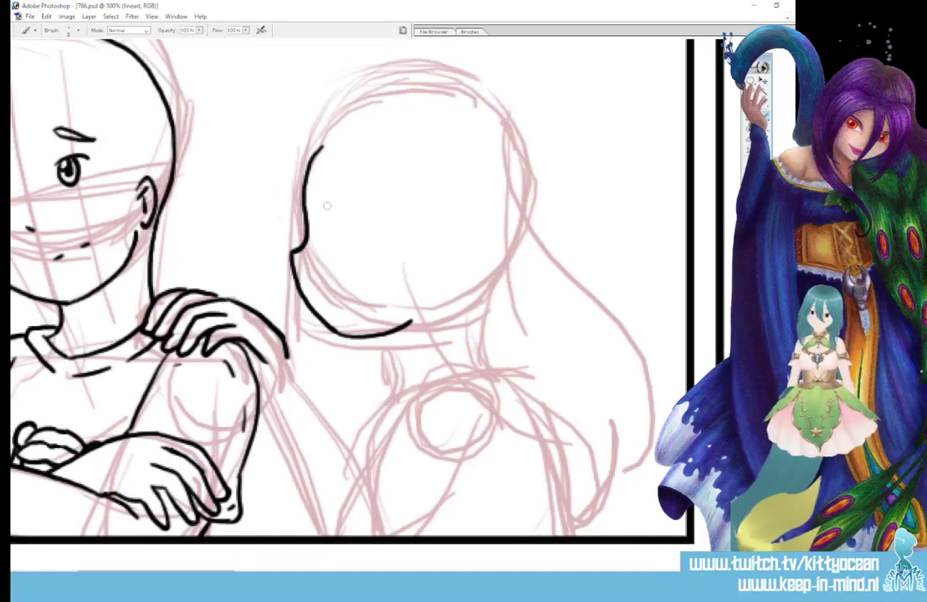
mouse_move(321, 210)
mouse_down()
mouse_move(352, 219)
mouse_move(321, 225)
mouse_move(326, 207)
mouse_move(327, 236)
mouse_up()
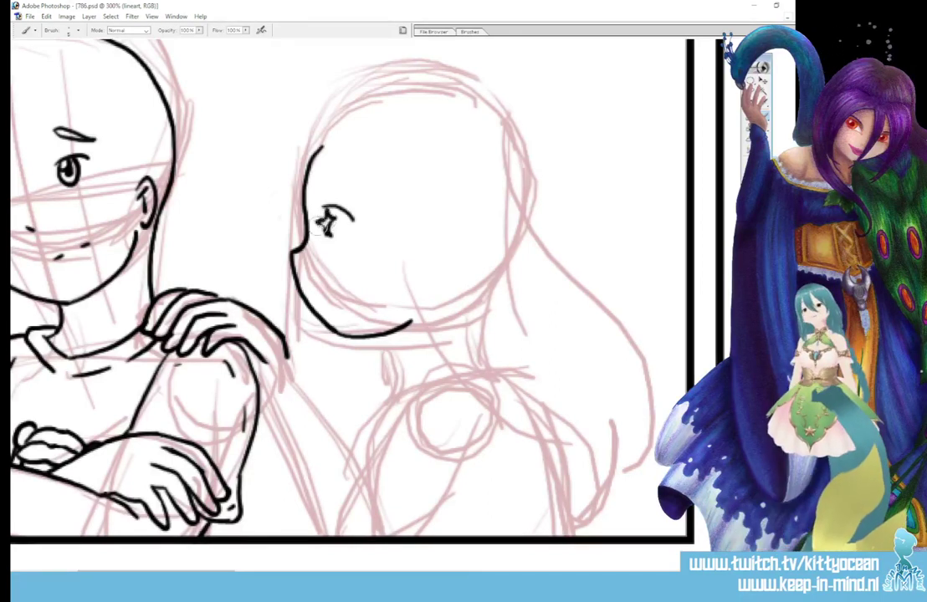
key(ctrl+z)
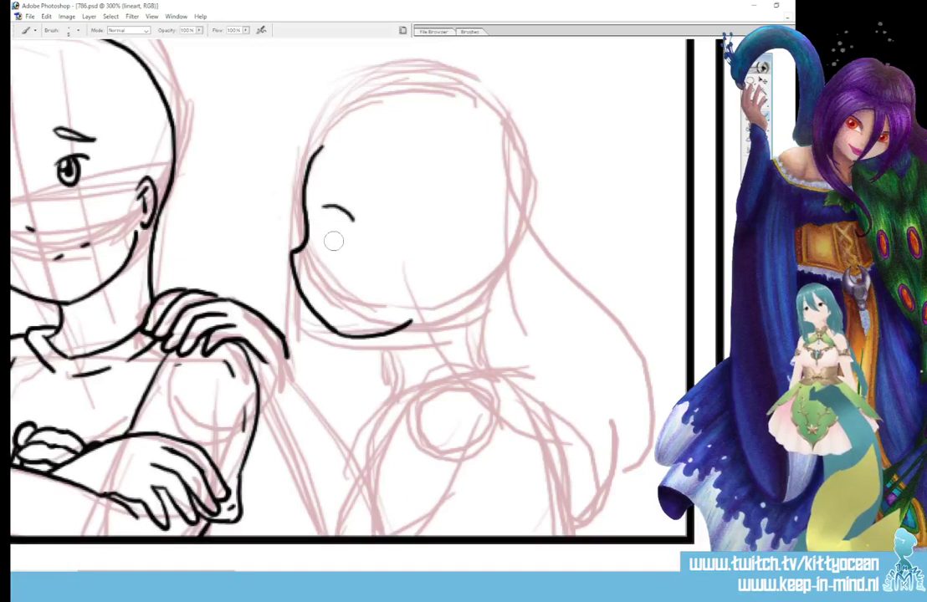
Step: Sketch a small cross guide on the sketch layer, and ink the right figure's star-shaped pupil, arched eyebrow and small smile on the lineart layer
key(bracketleft)
key(bracketleft)
key(bracketleft)
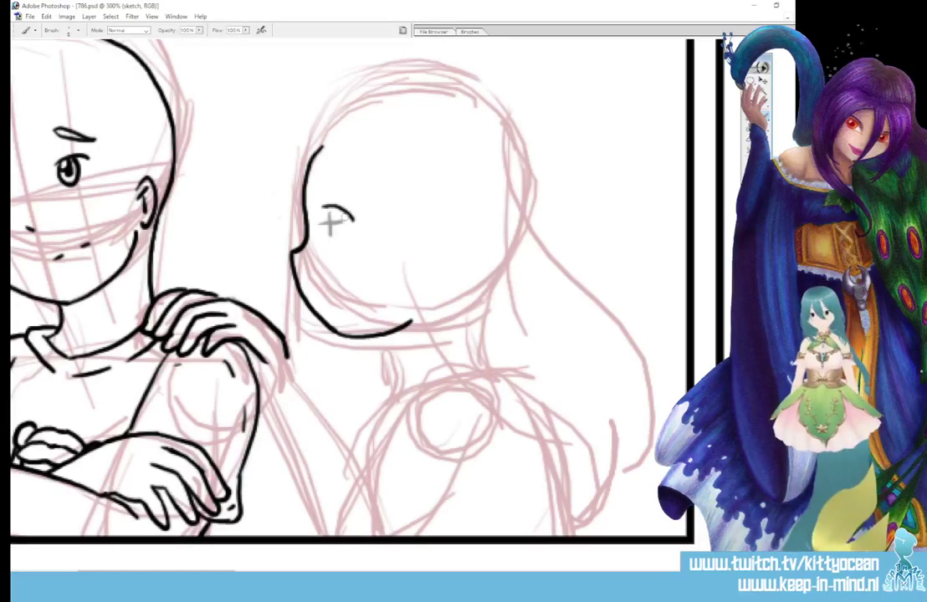
key(alt+bracketright)
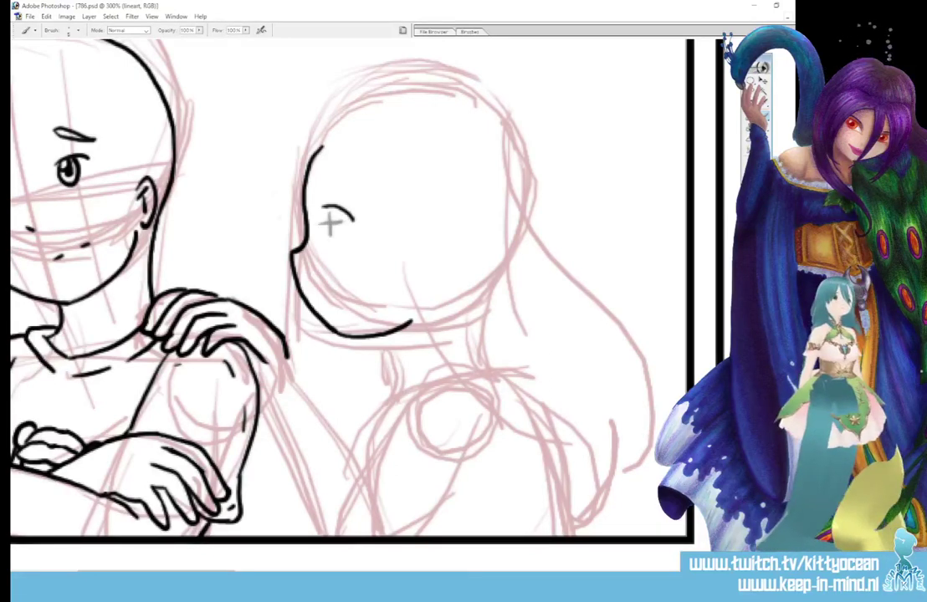
drag(329, 222, 331, 225)
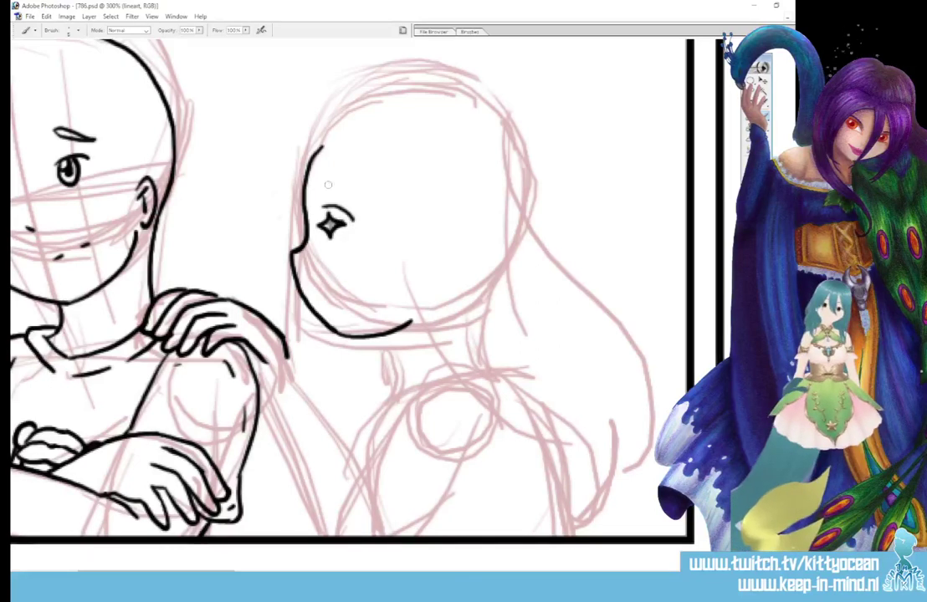
drag(330, 184, 372, 196)
drag(368, 272, 344, 297)
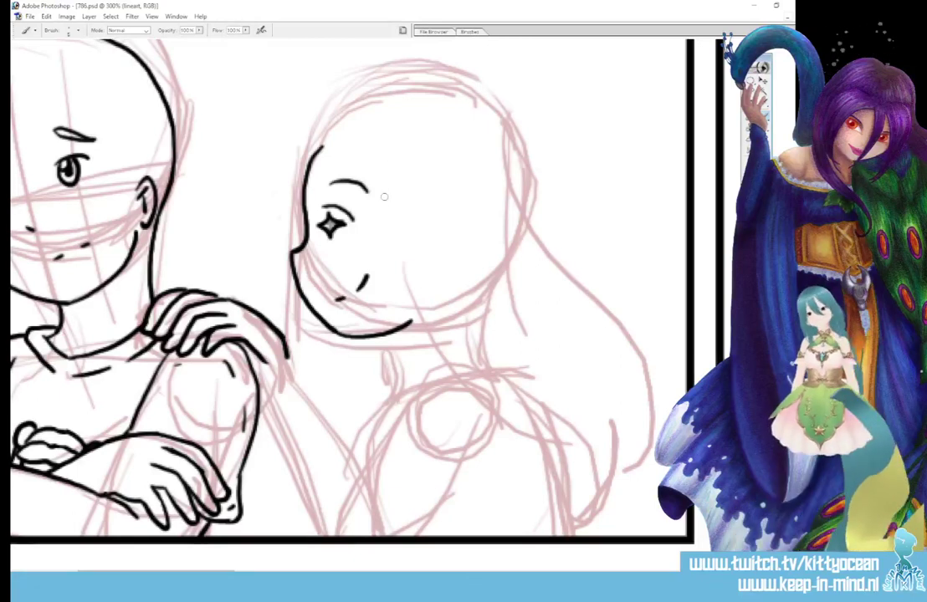
Step: Ink the right figure's long hair strands beside the face and the fringe curving over the forehead
mouse_move(382, 190)
mouse_down()
mouse_move(400, 315)
mouse_move(374, 430)
mouse_up()
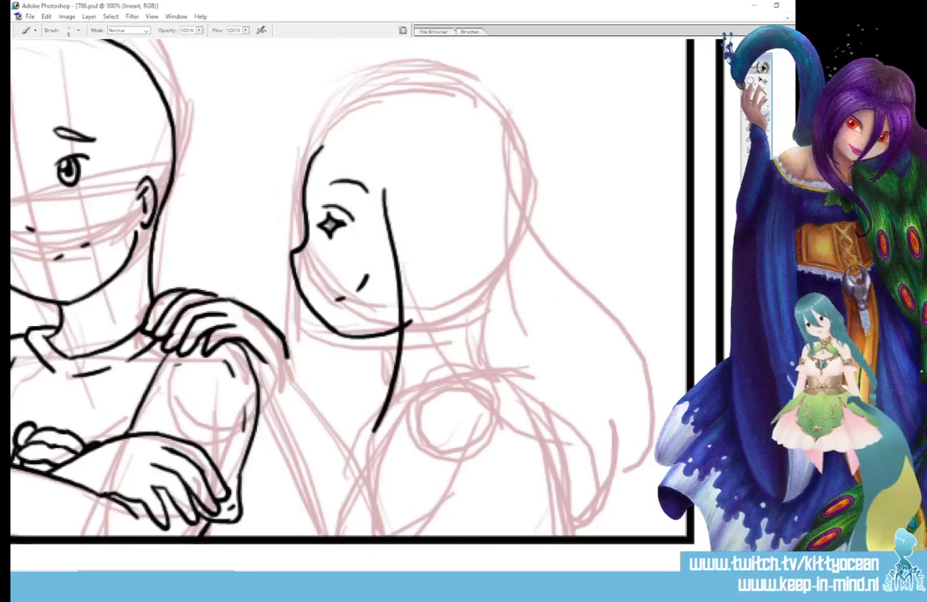
drag(430, 199, 418, 386)
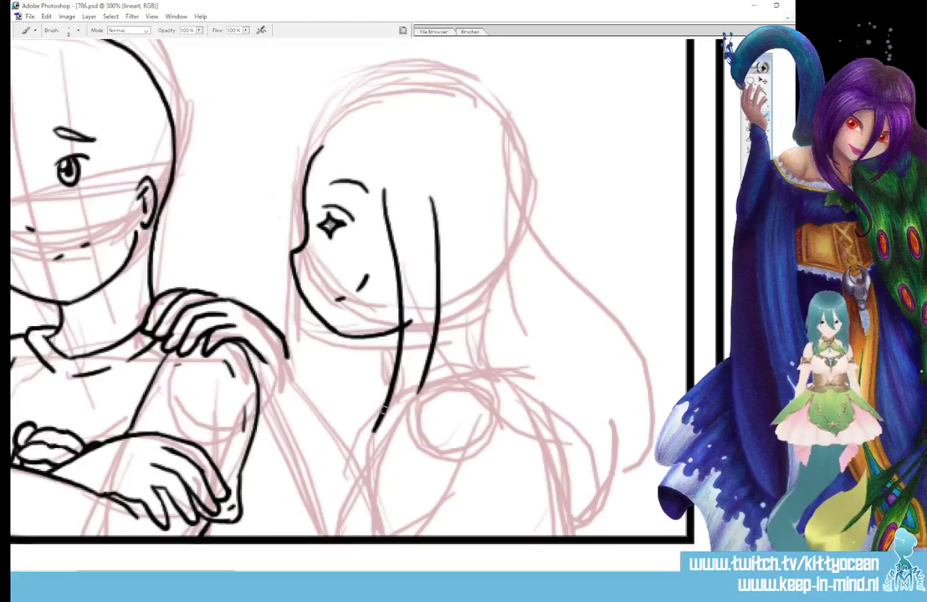
drag(373, 429, 367, 464)
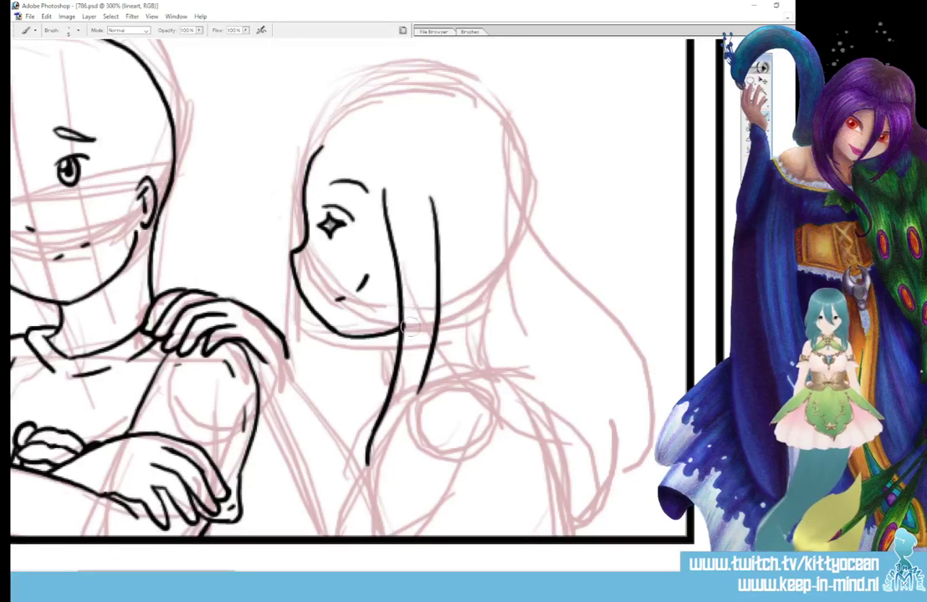
mouse_move(366, 186)
mouse_down()
mouse_move(328, 173)
mouse_move(316, 133)
mouse_up()
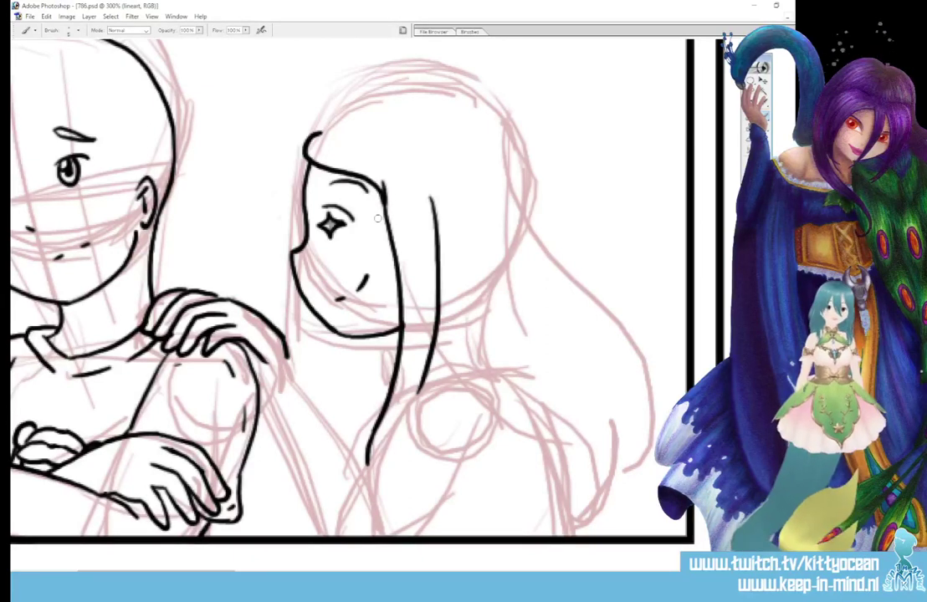
drag(316, 127, 353, 117)
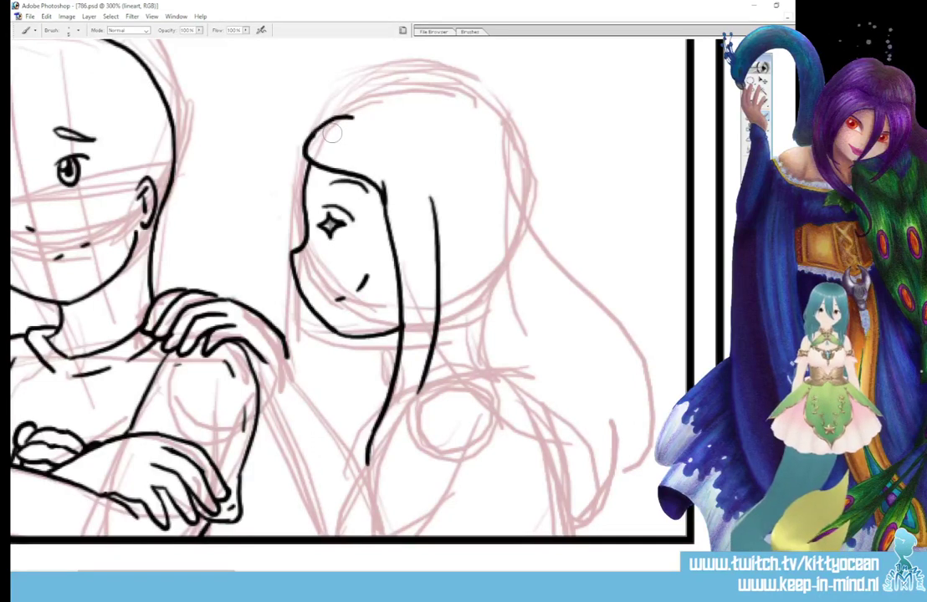
Step: Ink the crown of the right figure's hair and the long outer contour flowing down the back
mouse_move(341, 112)
mouse_down()
mouse_move(370, 95)
mouse_move(450, 107)
mouse_up()
drag(512, 134, 548, 346)
mouse_move(525, 203)
mouse_down()
mouse_move(586, 289)
mouse_move(637, 452)
mouse_up()
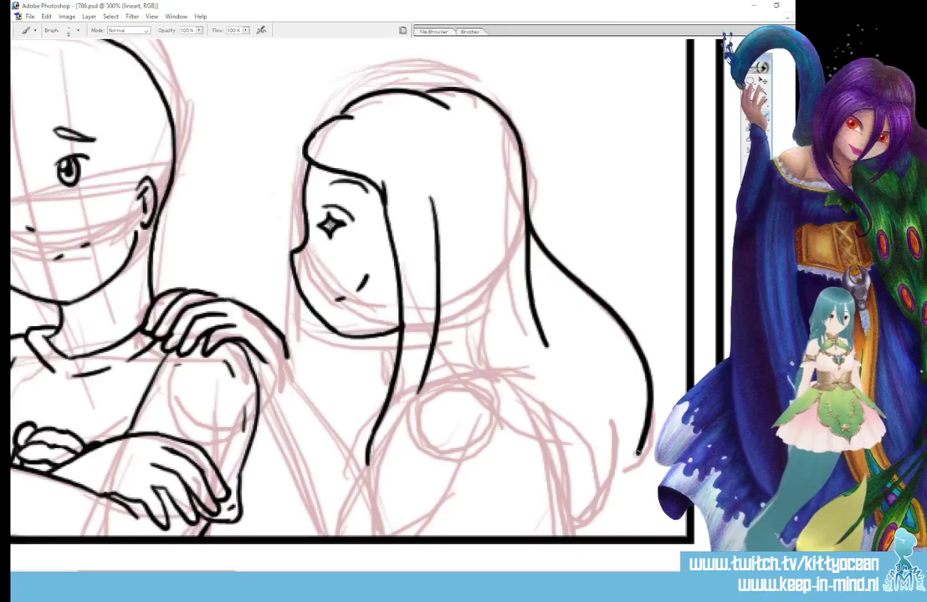
Step: Ink the underside of the right figure's hair behind the shoulder and bring the locks together in a tip at the panel border
drag(433, 321, 562, 421)
drag(511, 361, 539, 409)
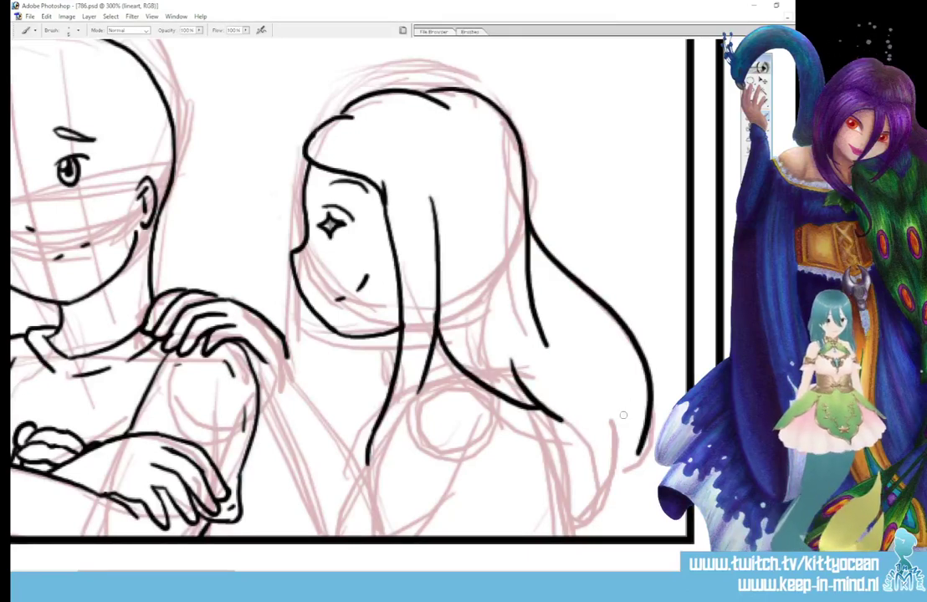
scroll(347, 285, down, 3)
drag(552, 341, 578, 457)
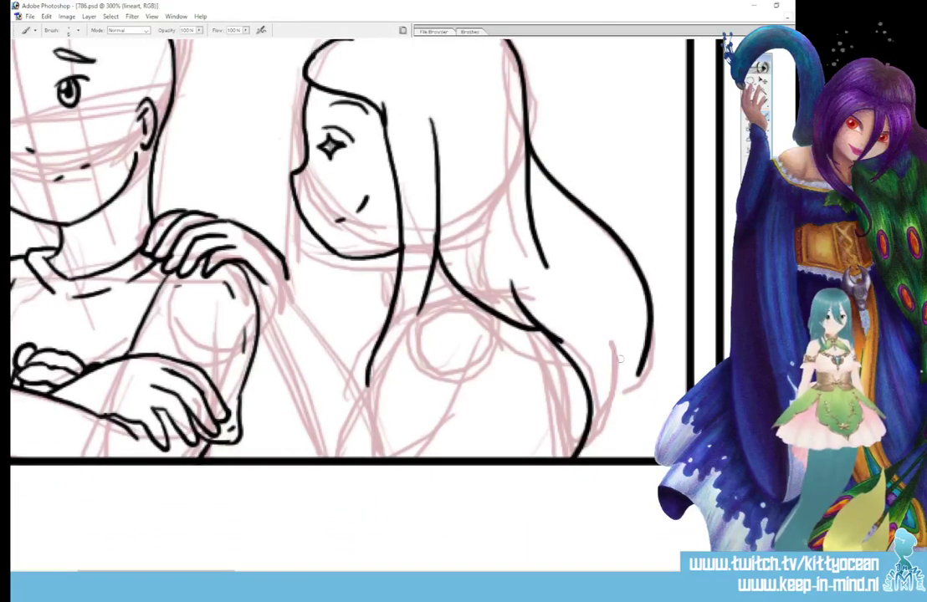
drag(623, 356, 596, 436)
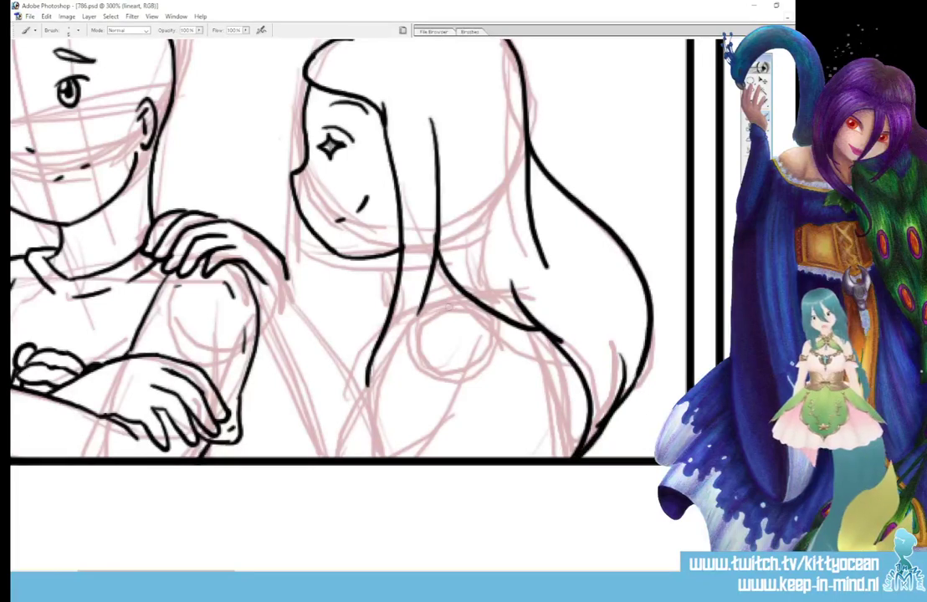
Step: Ink the right figure's rounded shoulder and short sleeve, including the hem, the back edge and small fabric creases
drag(366, 386, 447, 452)
drag(415, 311, 456, 299)
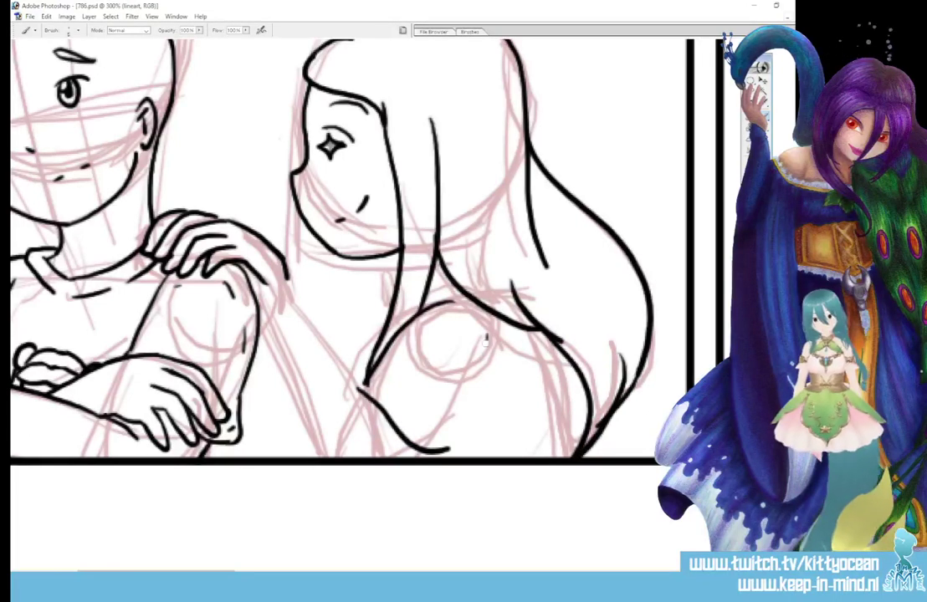
drag(458, 452, 484, 345)
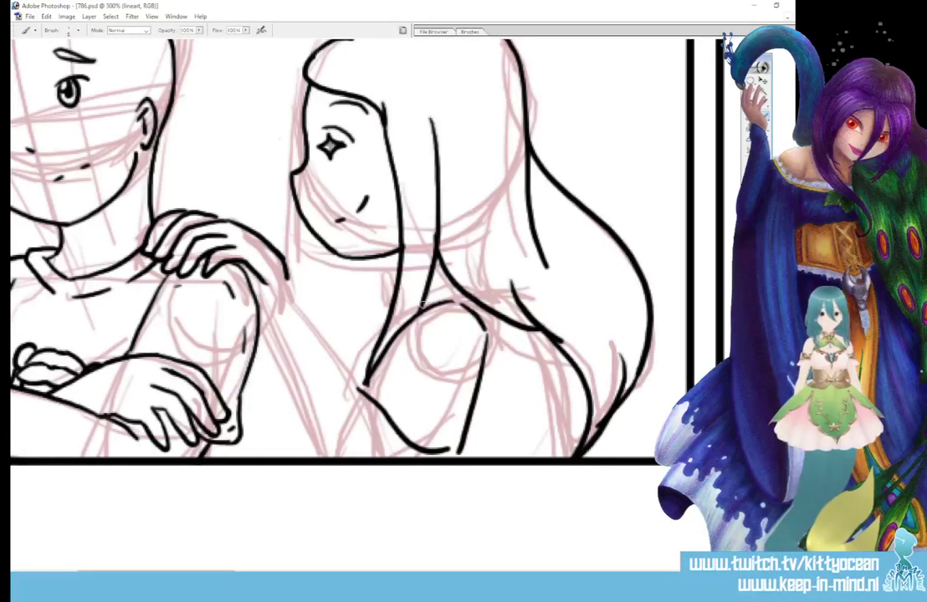
drag(364, 268, 401, 253)
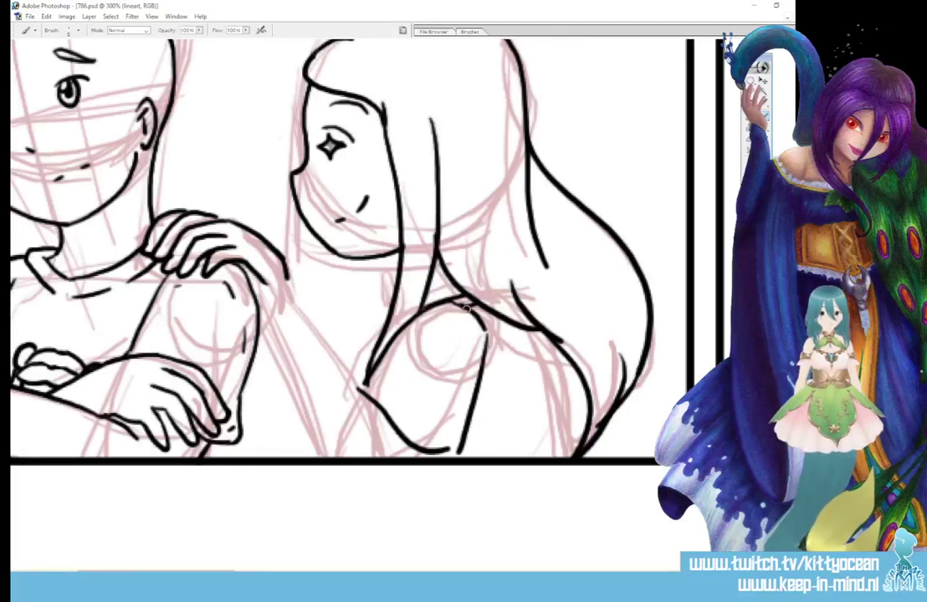
drag(446, 318, 465, 329)
drag(397, 403, 424, 423)
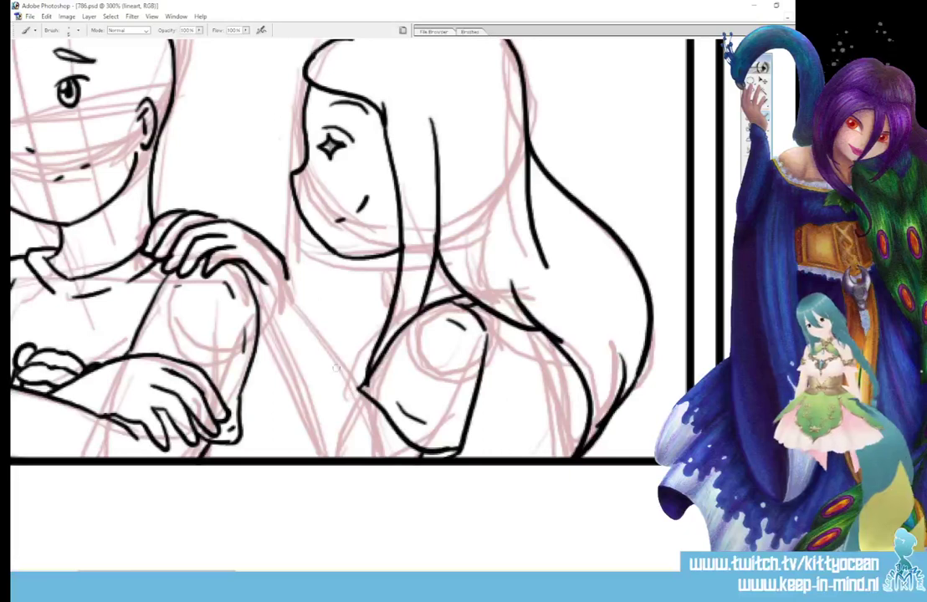
Step: Ink the upper and lower contours of the right figure's outstretched arm, joining the sleeve to the hand on the left figure's shoulder
drag(246, 237, 261, 262)
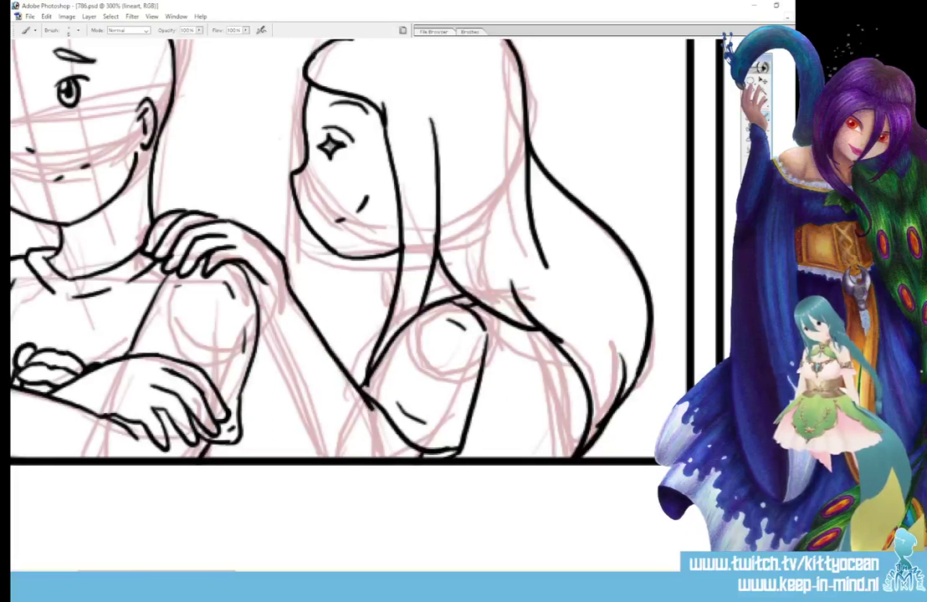
drag(241, 272, 297, 407)
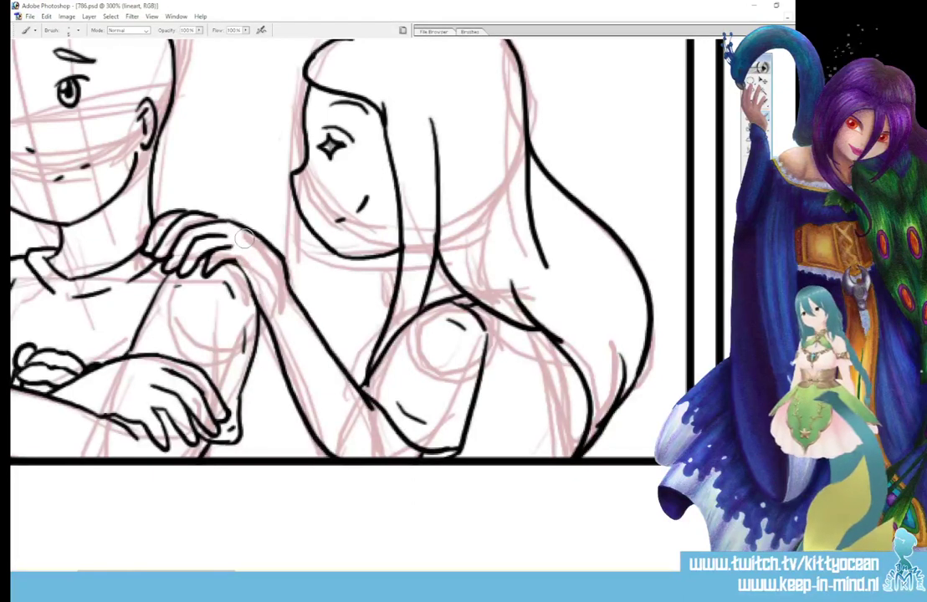
drag(209, 226, 215, 261)
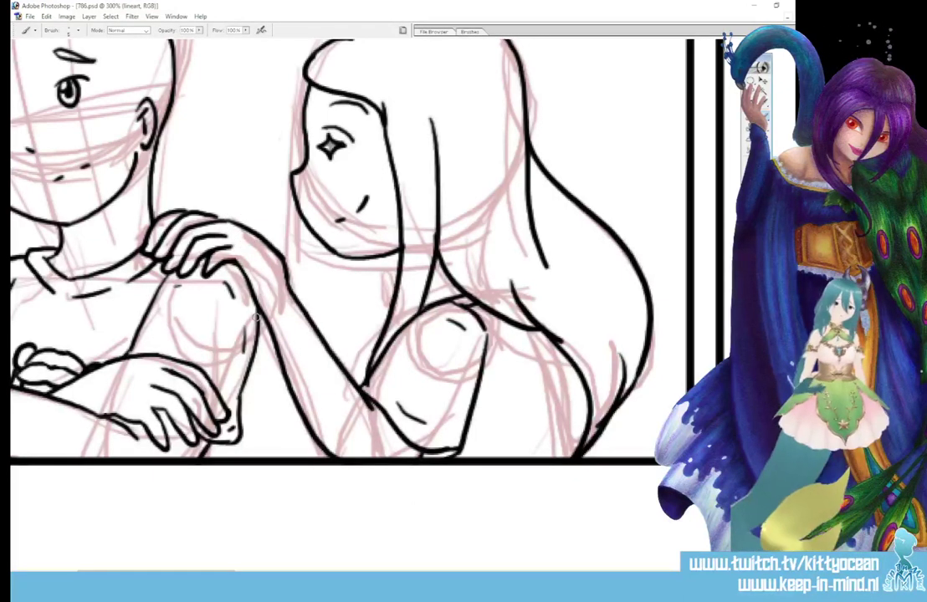
Step: Ink a second line along the upper contour of the outstretched arm and the right figure's back line down to the panel border
drag(290, 285, 361, 374)
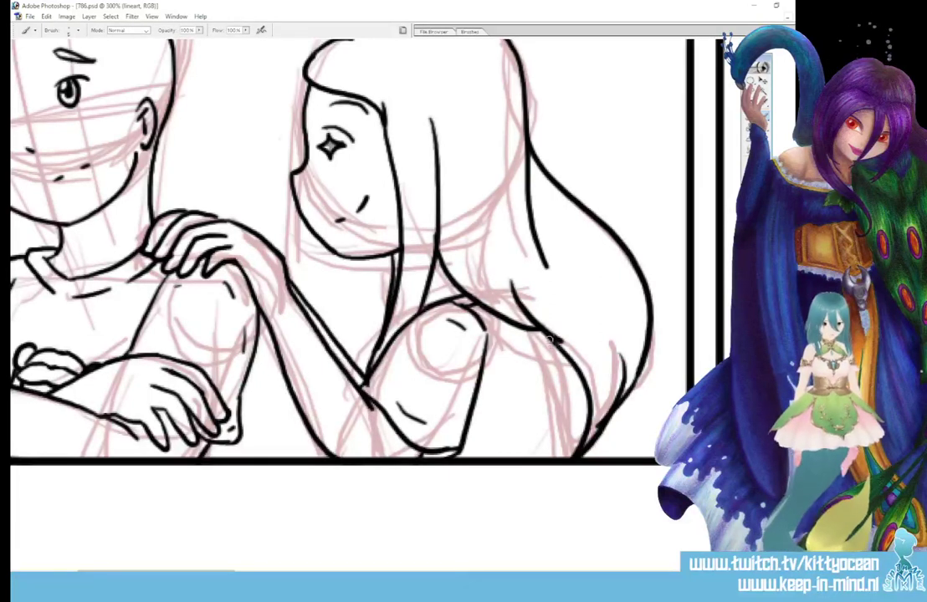
drag(558, 338, 564, 461)
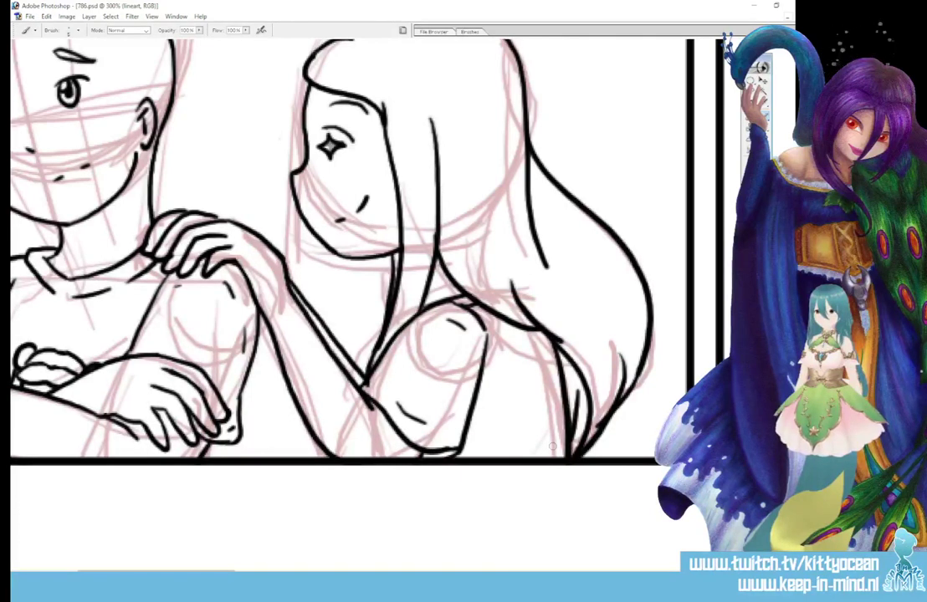
Step: In the next panel, ink the left figure's half-closed eyes with flat upper lids and small round pupils
scroll(552, 448, right, 10)
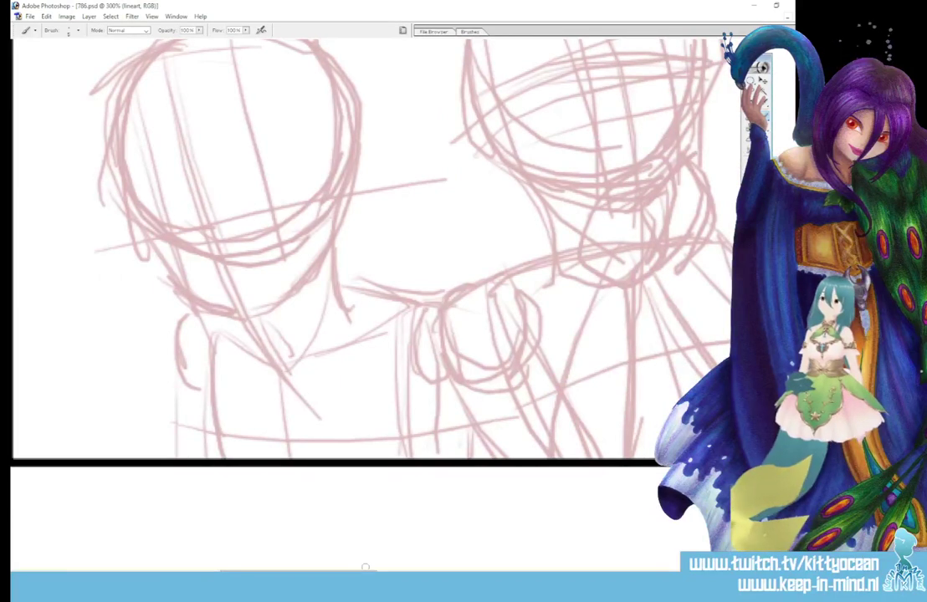
drag(155, 233, 190, 227)
drag(246, 211, 282, 210)
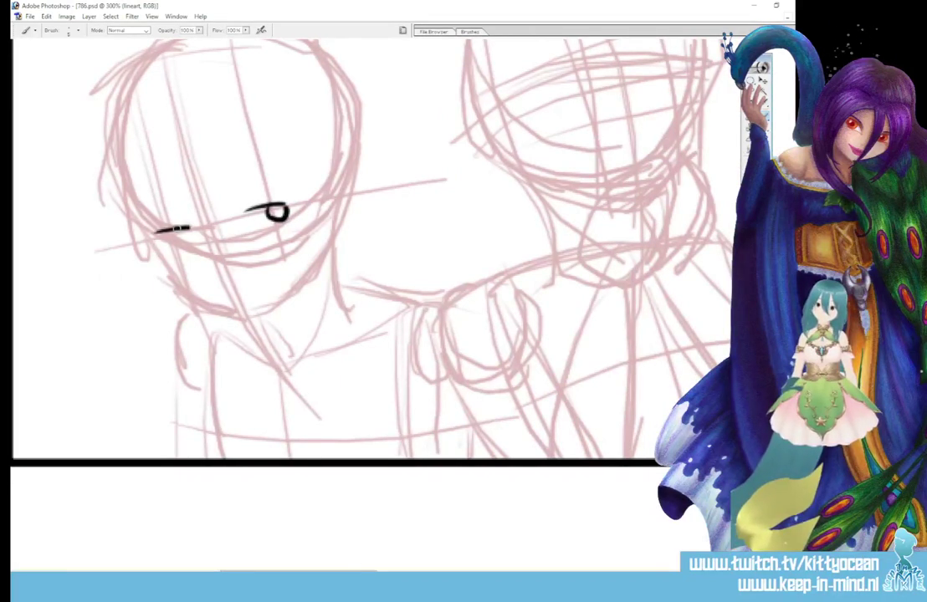
drag(177, 231, 191, 233)
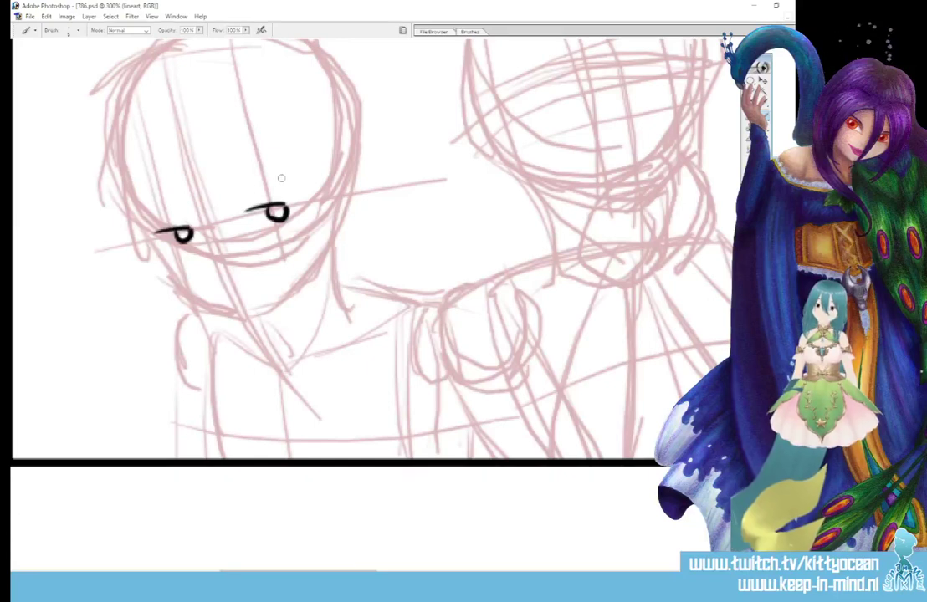
Step: Ink the left figure's arched eyebrows, a small nose mark and a dot for the mouth
drag(259, 186, 291, 177)
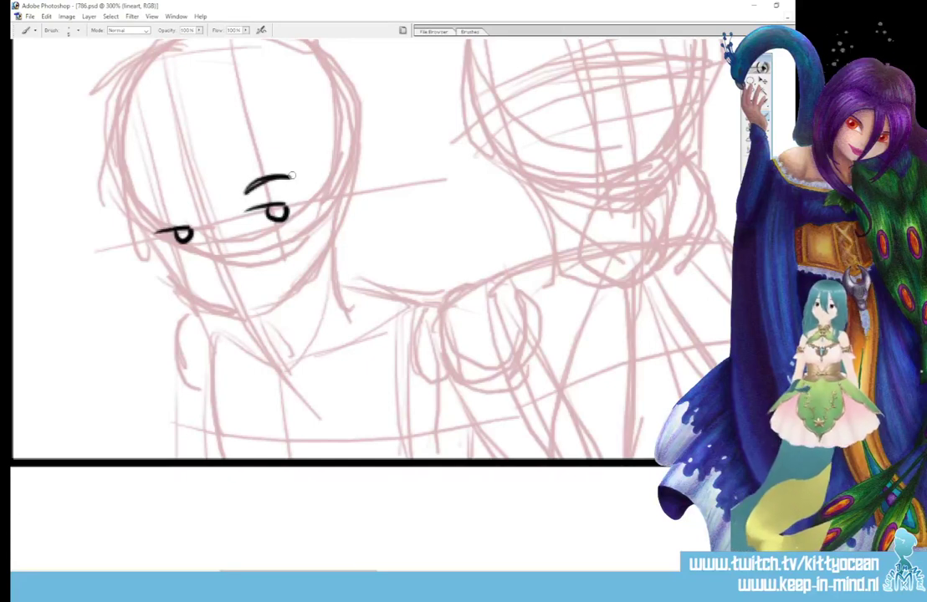
key(ctrl+z)
key(ctrl+z)
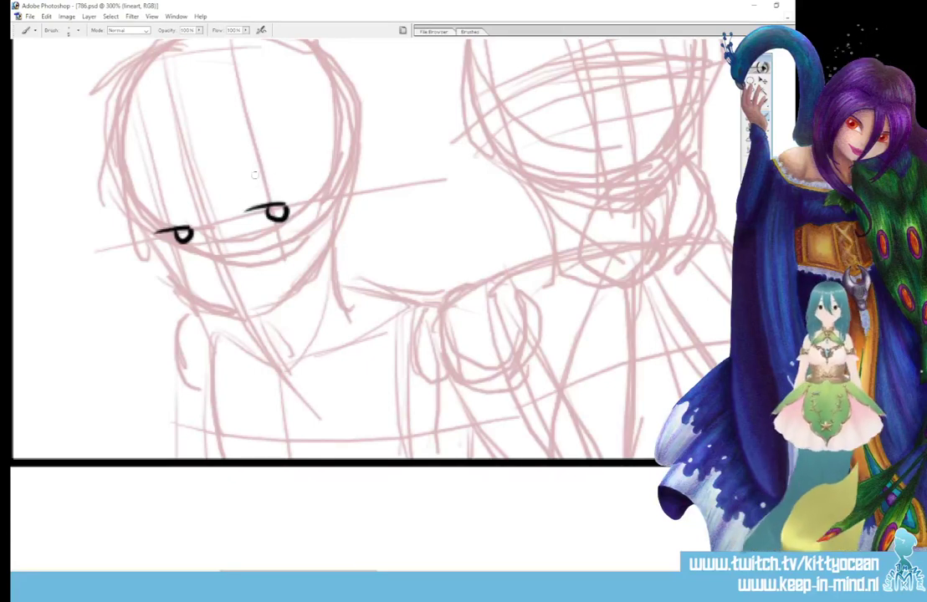
drag(244, 186, 291, 179)
drag(152, 213, 180, 199)
drag(215, 266, 222, 270)
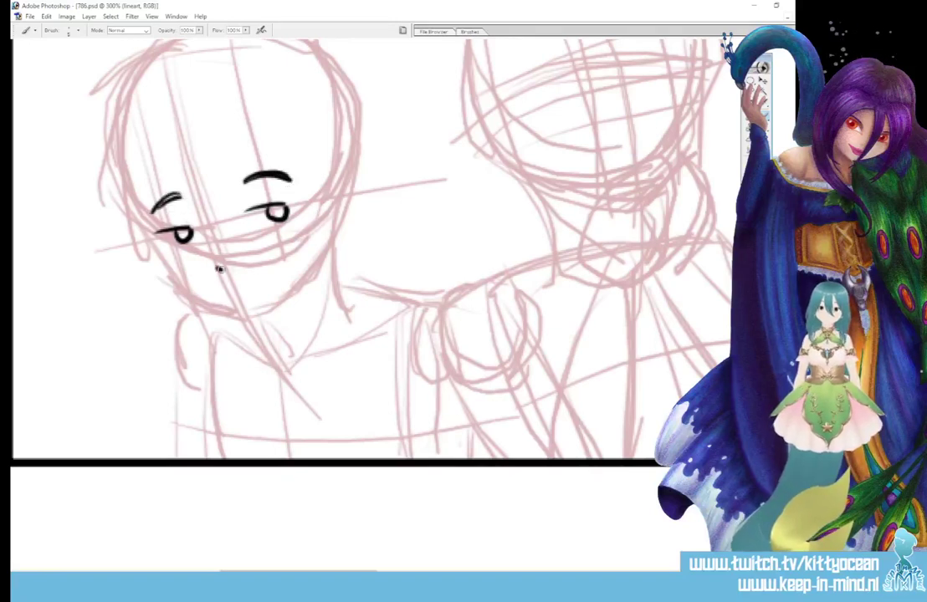
click(243, 305)
Step: Ink the left figure's ear and the jawline running from the far cheek around the chin to the ear
mouse_move(325, 199)
mouse_down()
mouse_move(318, 215)
mouse_move(328, 246)
mouse_up()
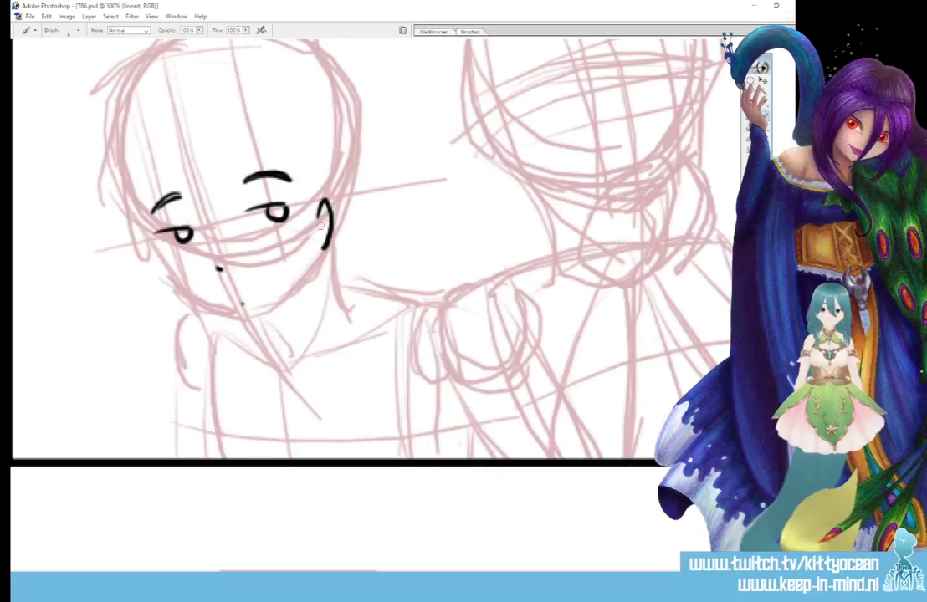
mouse_move(144, 222)
mouse_down()
mouse_move(178, 288)
mouse_move(197, 306)
mouse_move(236, 317)
mouse_move(278, 307)
mouse_move(325, 233)
mouse_up()
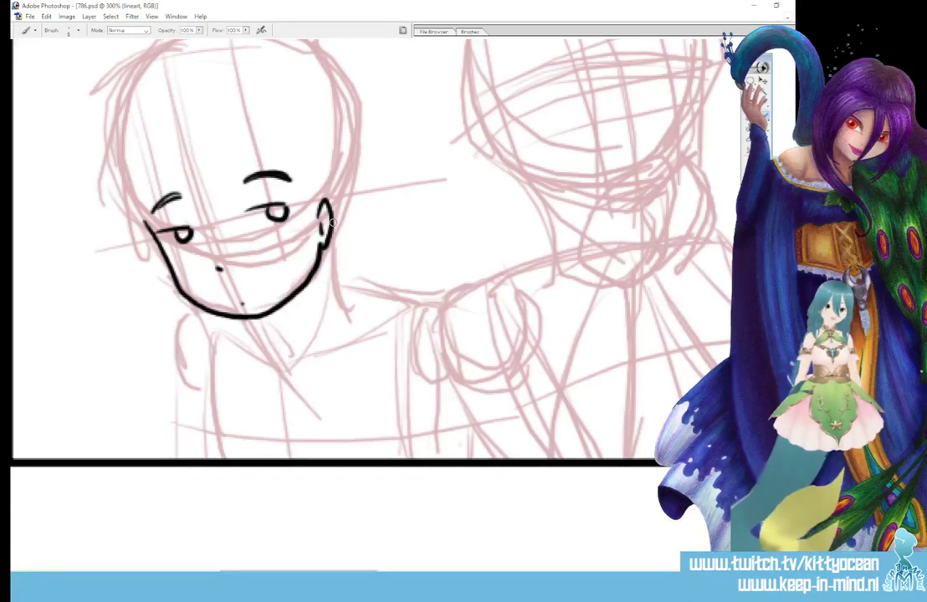
Step: Erase and re-ink the left figure's far cheek line, and ink the rounded skull outline down to the back of the neck
scroll(368, 251, up, 2)
scroll(368, 293, up, 1)
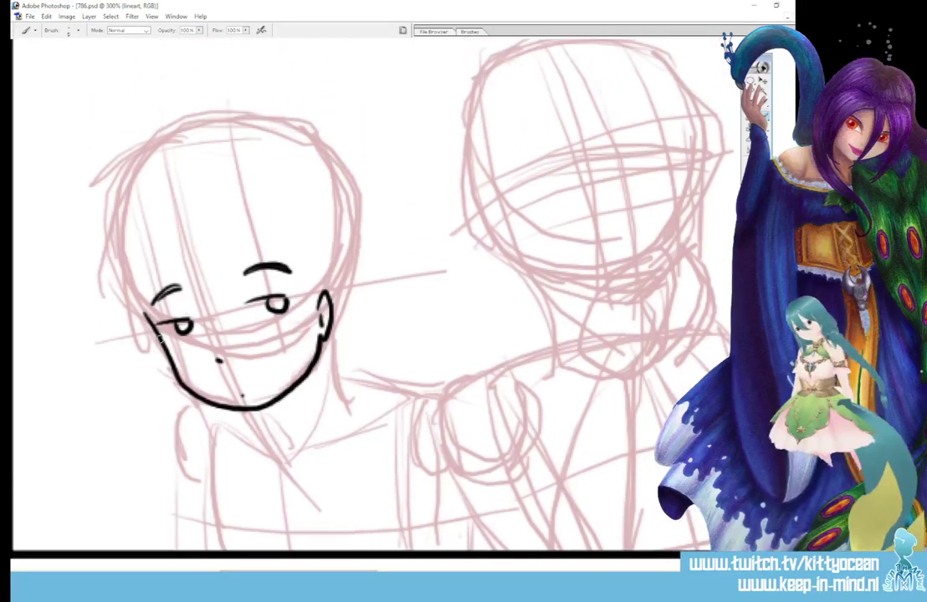
mouse_move(142, 301)
mouse_down()
mouse_move(130, 240)
mouse_move(149, 193)
mouse_move(190, 155)
mouse_move(238, 143)
mouse_move(314, 170)
mouse_up()
key(ctrl+z)
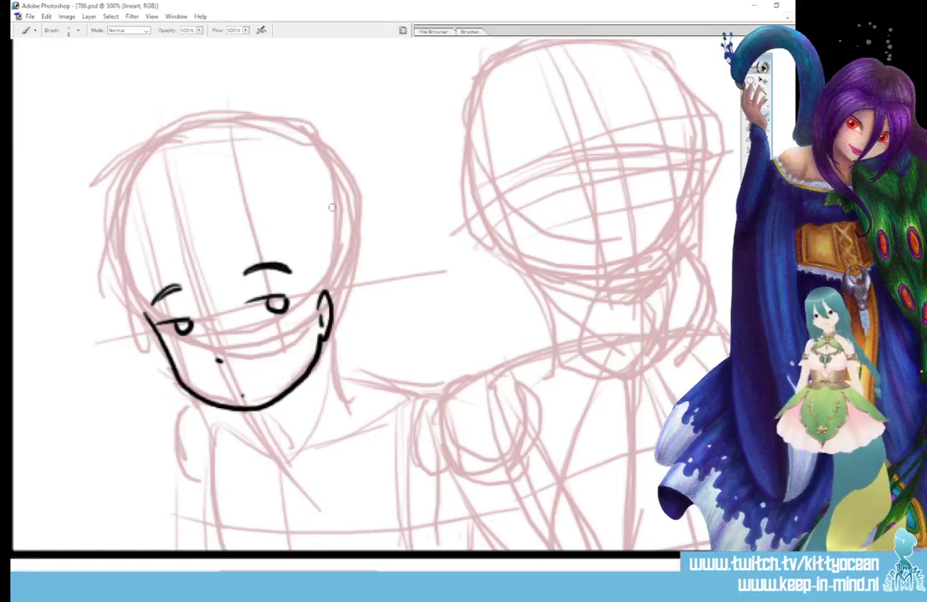
key(e)
drag(134, 289, 159, 360)
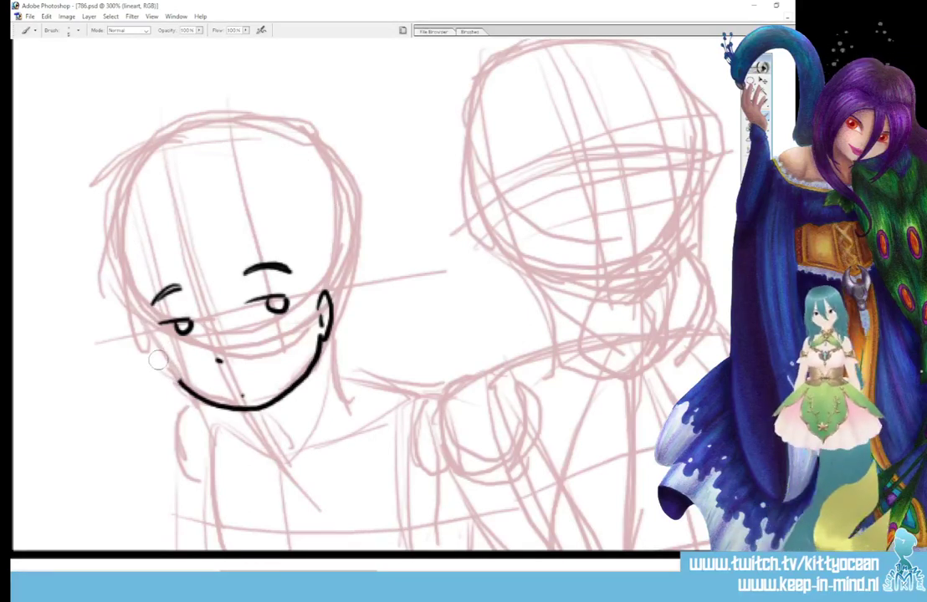
drag(130, 297, 178, 381)
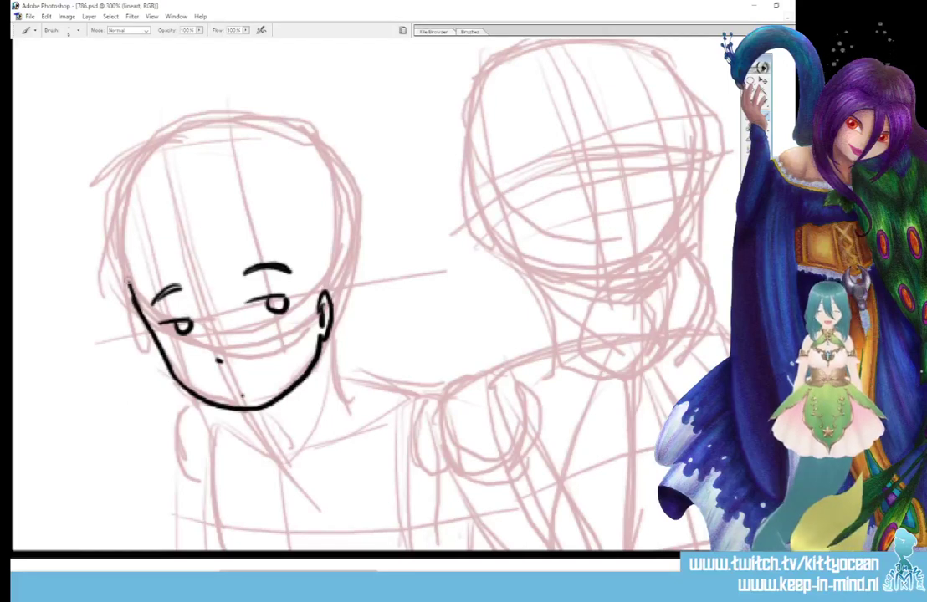
mouse_move(131, 293)
mouse_down()
mouse_move(123, 227)
mouse_move(164, 159)
mouse_move(219, 143)
mouse_move(276, 152)
mouse_move(322, 188)
mouse_move(345, 242)
mouse_move(334, 303)
mouse_move(343, 398)
mouse_up()
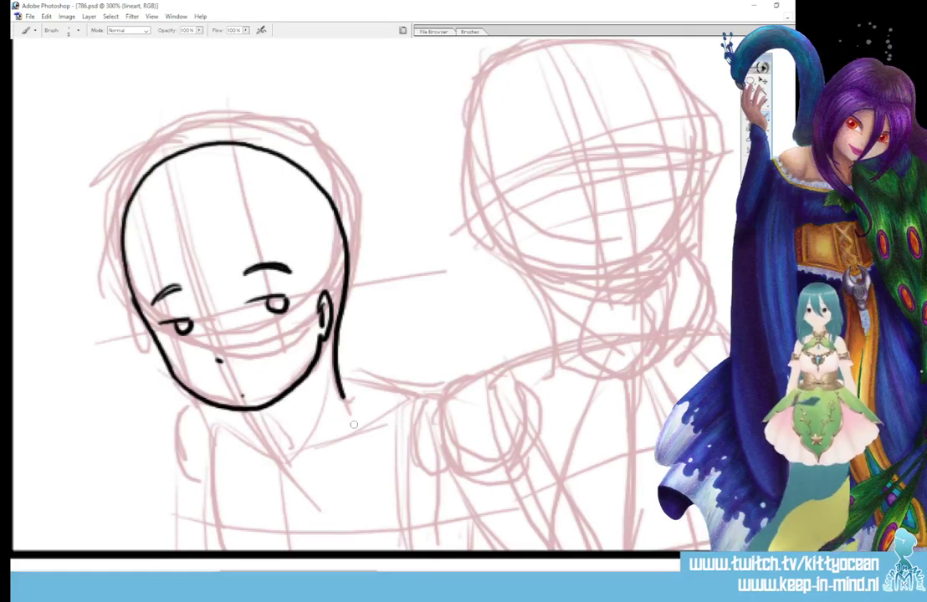
Step: Ink the left figure's neck, the shirt collar and the shoulder line leading toward the right figure
mouse_move(256, 408)
mouse_down()
mouse_move(300, 442)
mouse_move(362, 373)
mouse_move(336, 444)
mouse_up()
mouse_move(243, 410)
mouse_down()
mouse_move(256, 457)
mouse_move(307, 452)
mouse_up()
drag(368, 383, 431, 392)
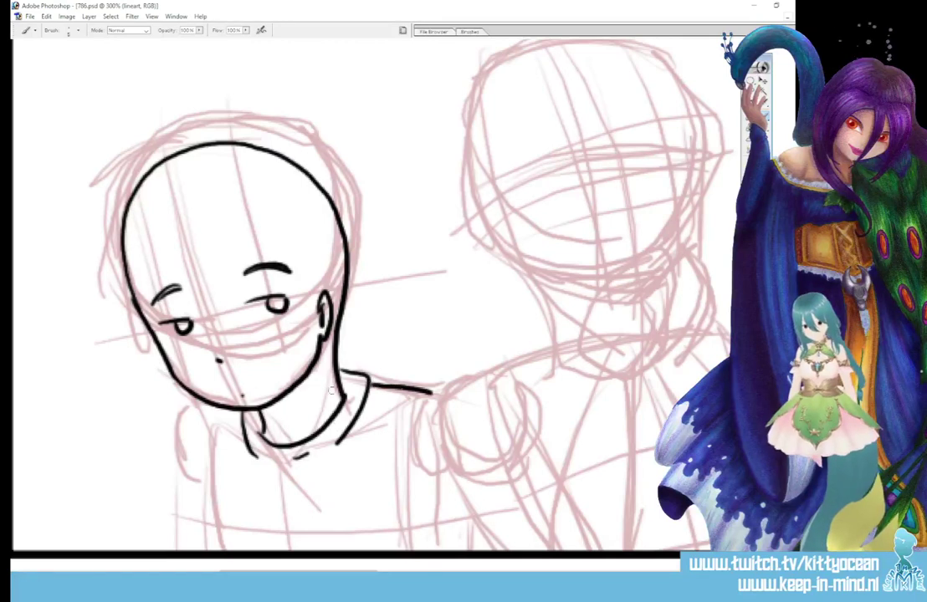
Step: Ink the left figure's arm and torso sides with shoulder creases, and the rounded hand shapes at the lower panel border
drag(207, 444, 216, 549)
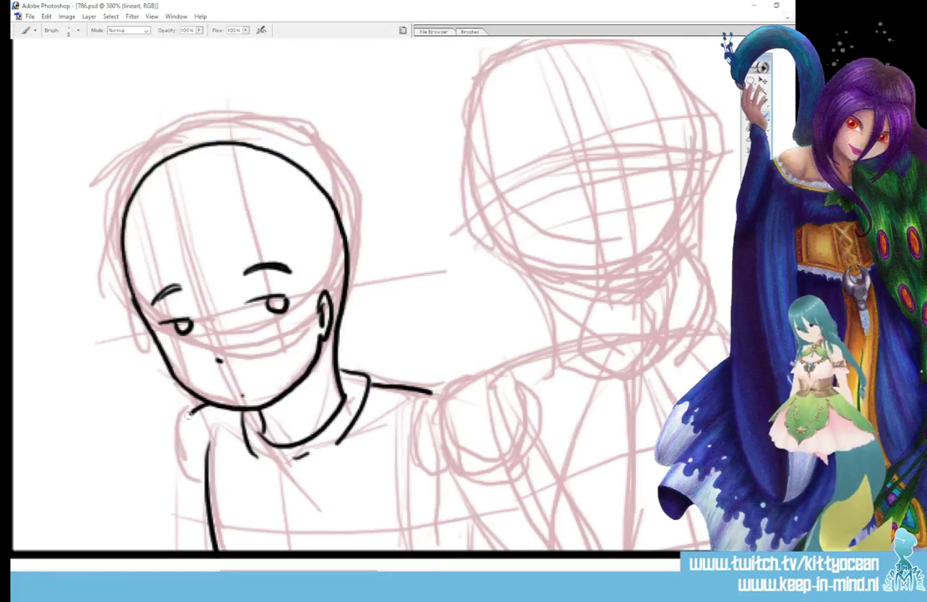
drag(206, 403, 164, 539)
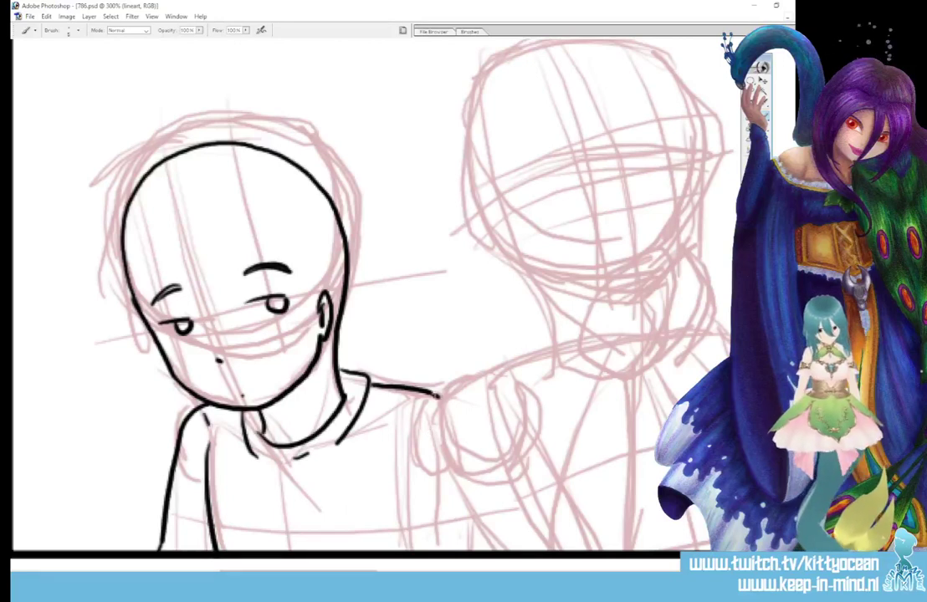
drag(410, 411, 388, 546)
drag(416, 418, 429, 407)
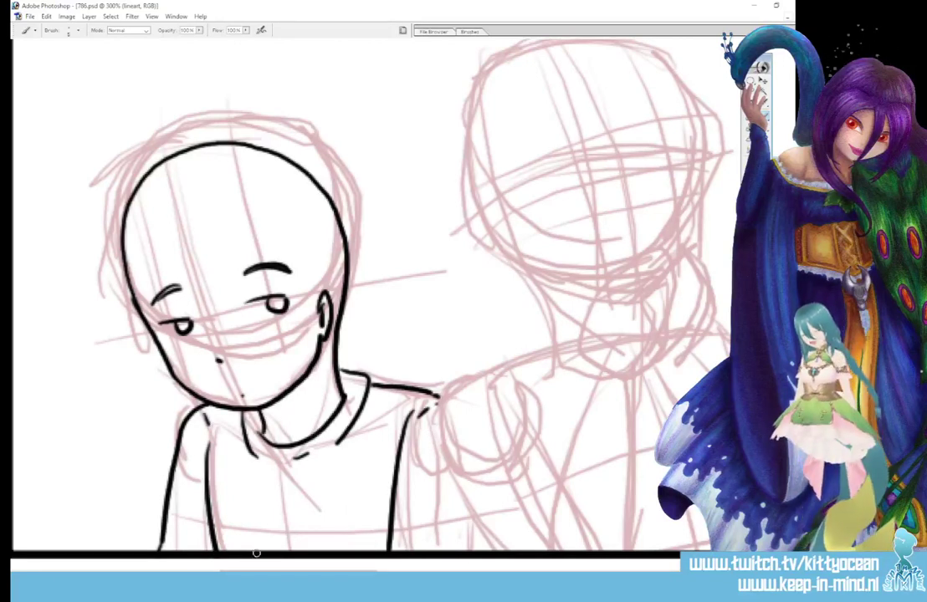
mouse_move(259, 551)
mouse_down()
mouse_move(290, 527)
mouse_move(322, 545)
mouse_move(327, 528)
mouse_move(339, 546)
mouse_move(267, 538)
mouse_move(263, 526)
mouse_move(245, 549)
mouse_up()
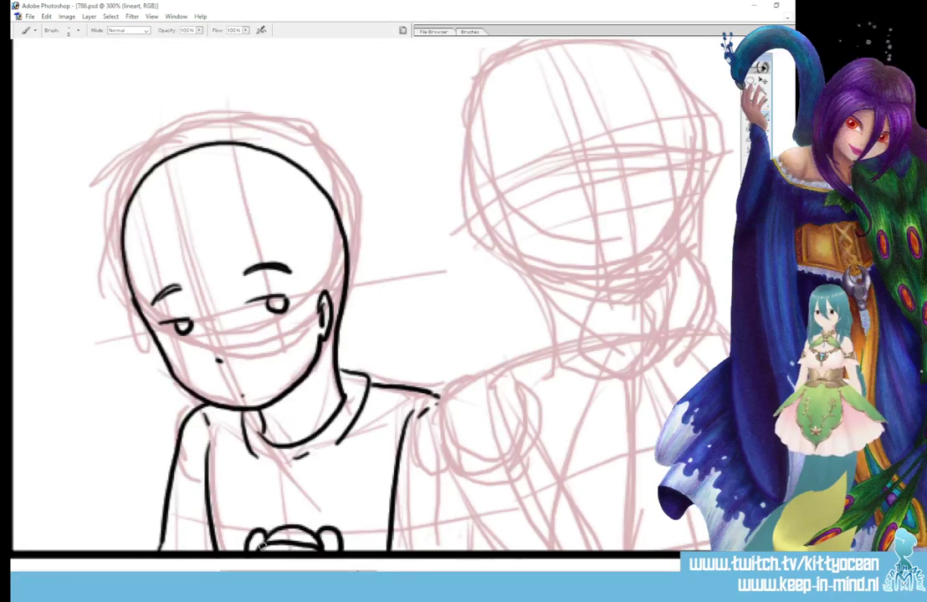
Step: Ink the right figure's two star-shaped eyes, a dot for the nose and a small open oval mouth
scroll(425, 542, right, 5)
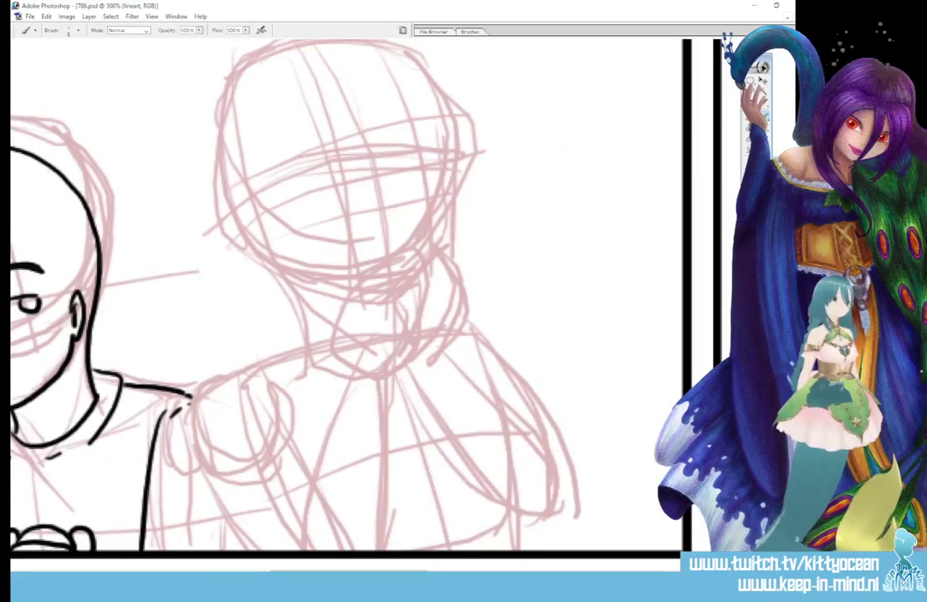
scroll(424, 542, up, 2)
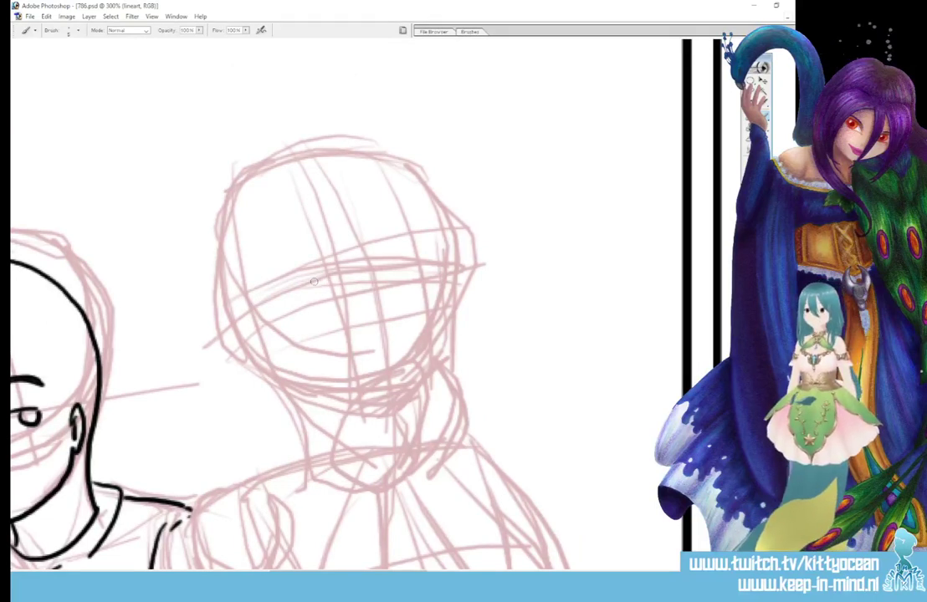
mouse_move(317, 280)
mouse_down()
mouse_move(331, 271)
mouse_move(335, 249)
mouse_move(349, 269)
mouse_move(332, 286)
mouse_move(336, 308)
mouse_move(346, 286)
mouse_move(365, 294)
mouse_move(351, 273)
mouse_move(366, 275)
mouse_move(354, 283)
mouse_move(424, 258)
mouse_move(437, 269)
mouse_move(415, 298)
mouse_move(427, 286)
mouse_move(443, 298)
mouse_move(453, 274)
mouse_move(437, 270)
mouse_up()
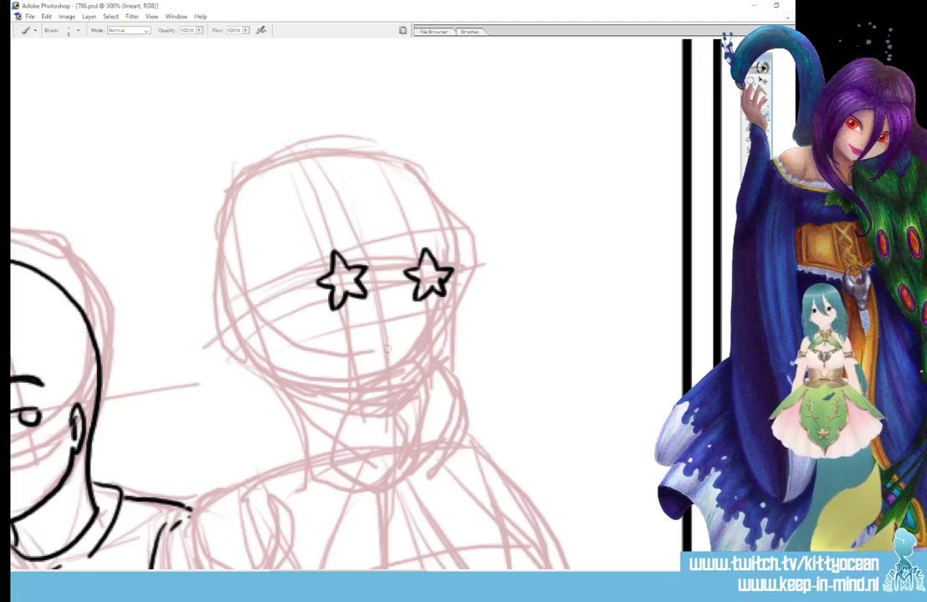
click(390, 309)
mouse_move(393, 347)
mouse_down()
mouse_move(385, 358)
mouse_move(394, 351)
mouse_up()
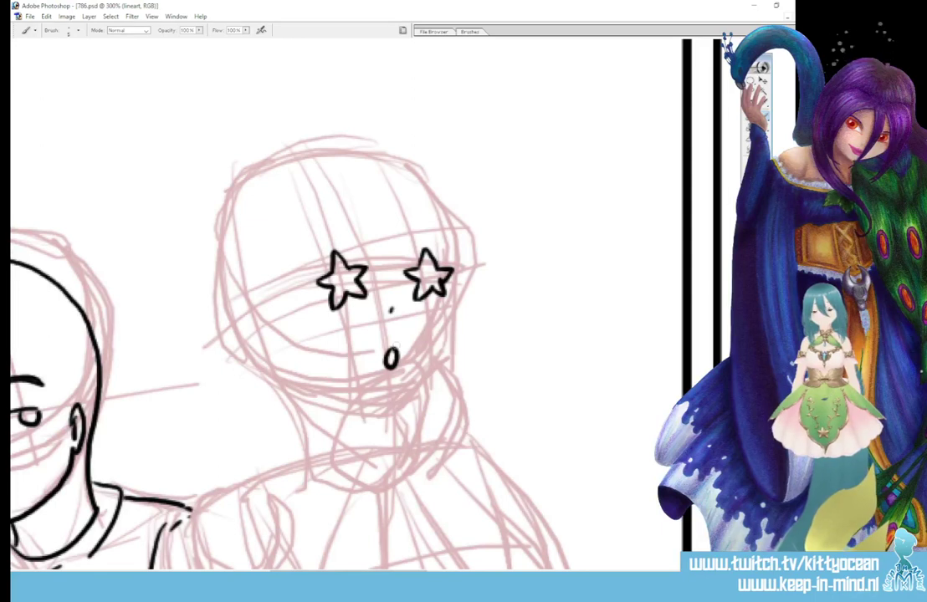
Step: Ink the right figure's raised eyebrows, the far cheek contour and the near part of the jawline
drag(293, 259, 318, 237)
mouse_move(421, 228)
mouse_down()
mouse_move(447, 239)
mouse_move(449, 326)
mouse_move(438, 362)
mouse_up()
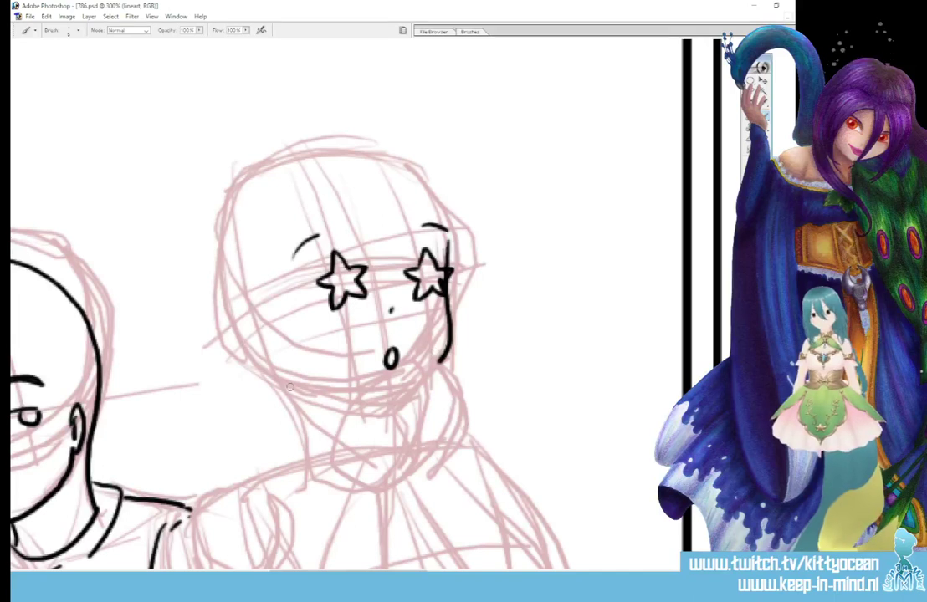
drag(293, 387, 349, 407)
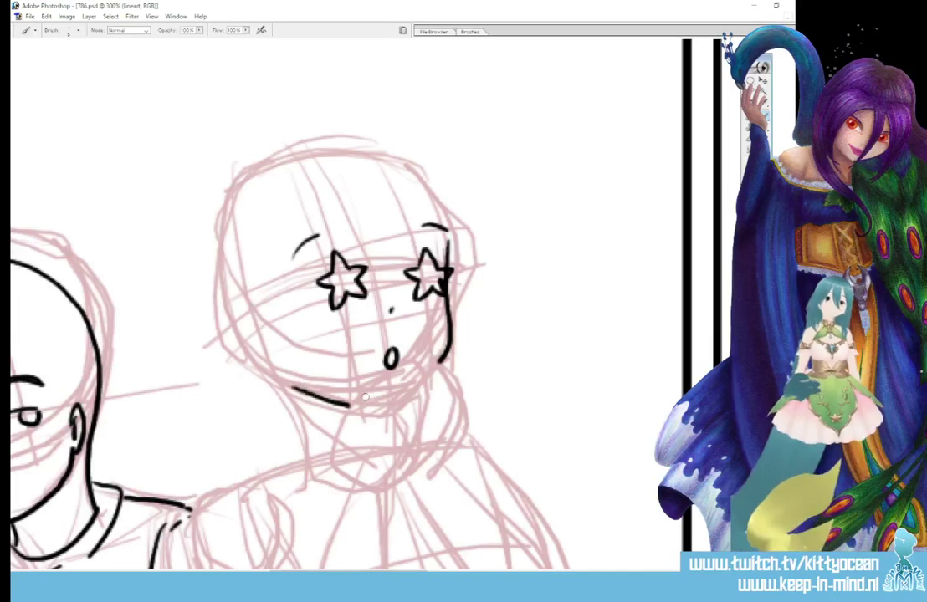
Step: Ink the long hair locks framing both sides of the right figure's face
mouse_move(282, 243)
mouse_down()
mouse_move(294, 389)
mouse_move(334, 507)
mouse_up()
mouse_move(238, 259)
mouse_down()
mouse_move(242, 322)
mouse_move(269, 424)
mouse_move(325, 550)
mouse_up()
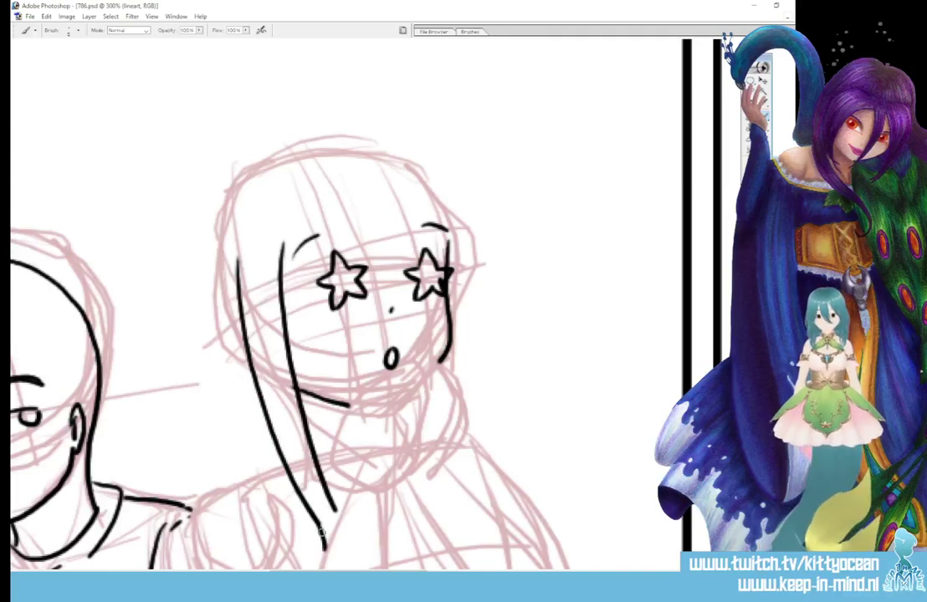
mouse_move(437, 251)
mouse_down()
mouse_move(446, 210)
mouse_move(487, 393)
mouse_move(484, 452)
mouse_move(486, 384)
mouse_move(438, 198)
mouse_move(459, 289)
mouse_move(469, 430)
mouse_up()
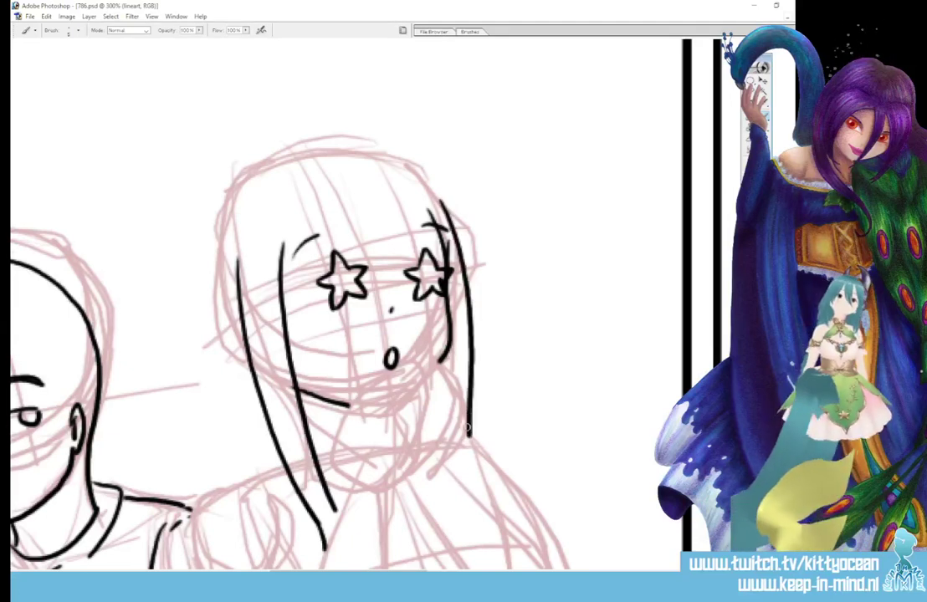
Step: Ink the right figure's clasped hands under the mouth, with curled fingers and the outer hand contours down toward the wrists
mouse_move(378, 484)
mouse_down()
mouse_move(411, 413)
mouse_move(417, 442)
mouse_up()
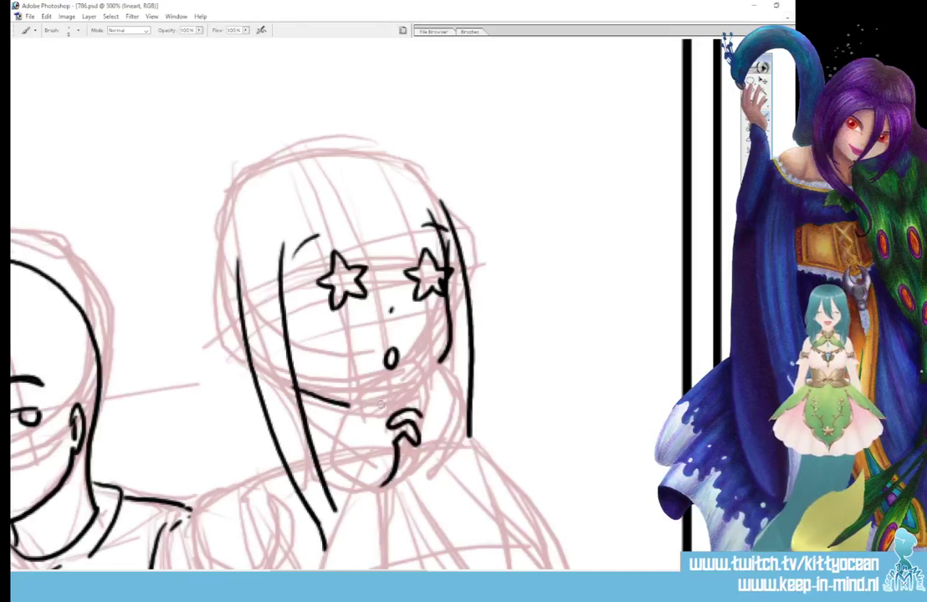
drag(382, 408, 416, 406)
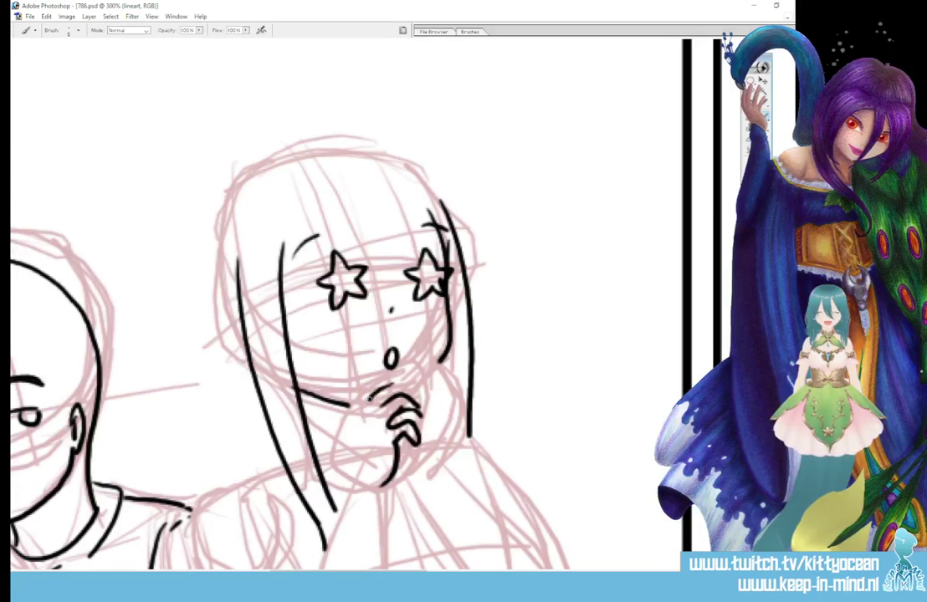
mouse_move(394, 383)
mouse_down()
mouse_move(380, 401)
mouse_move(411, 389)
mouse_up()
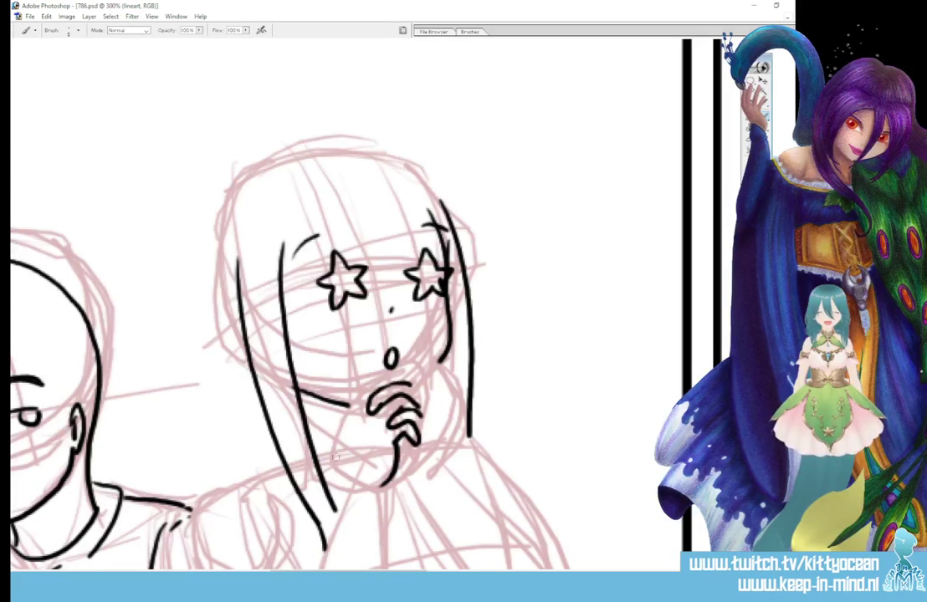
drag(333, 459, 383, 377)
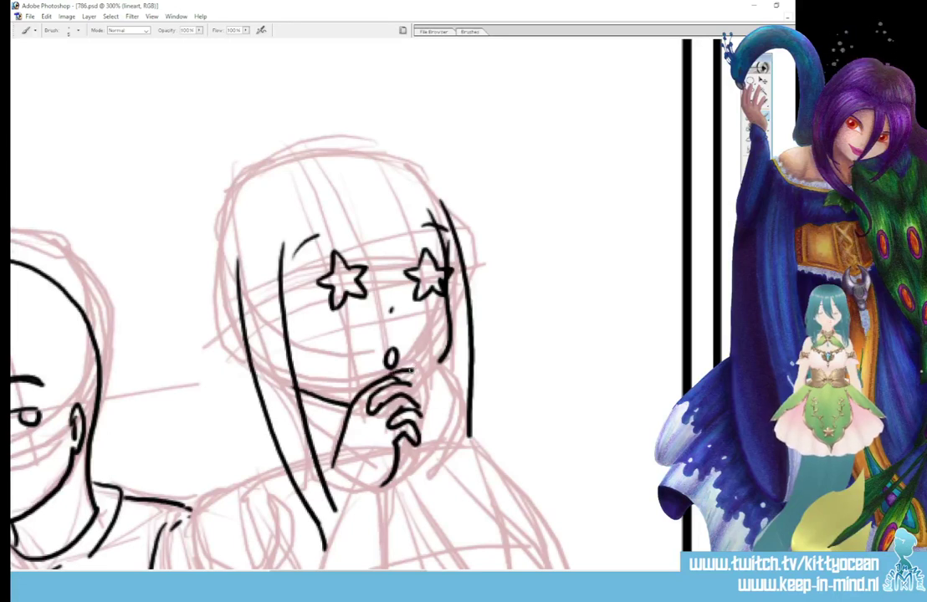
drag(388, 374, 455, 437)
key(ctrl+z)
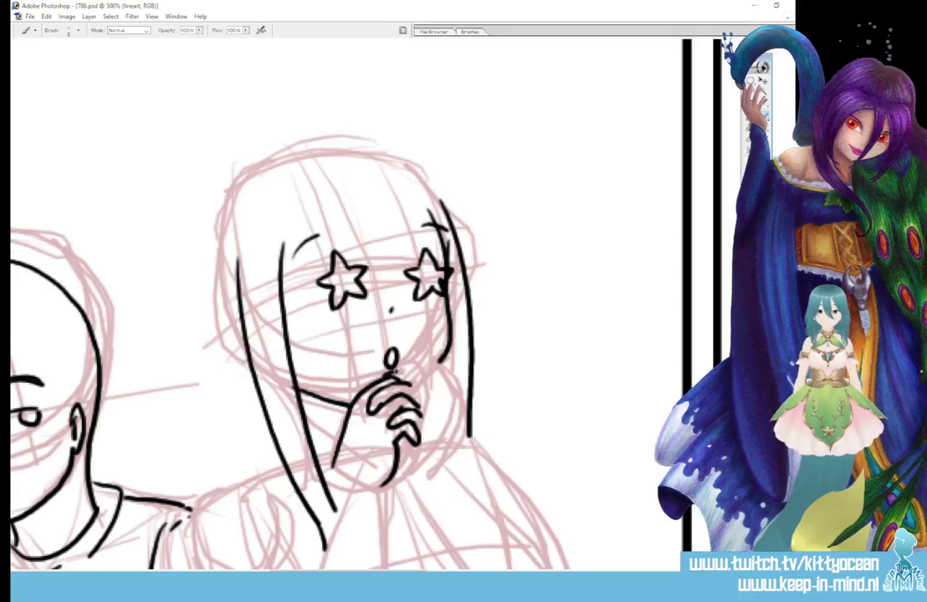
drag(390, 377, 442, 454)
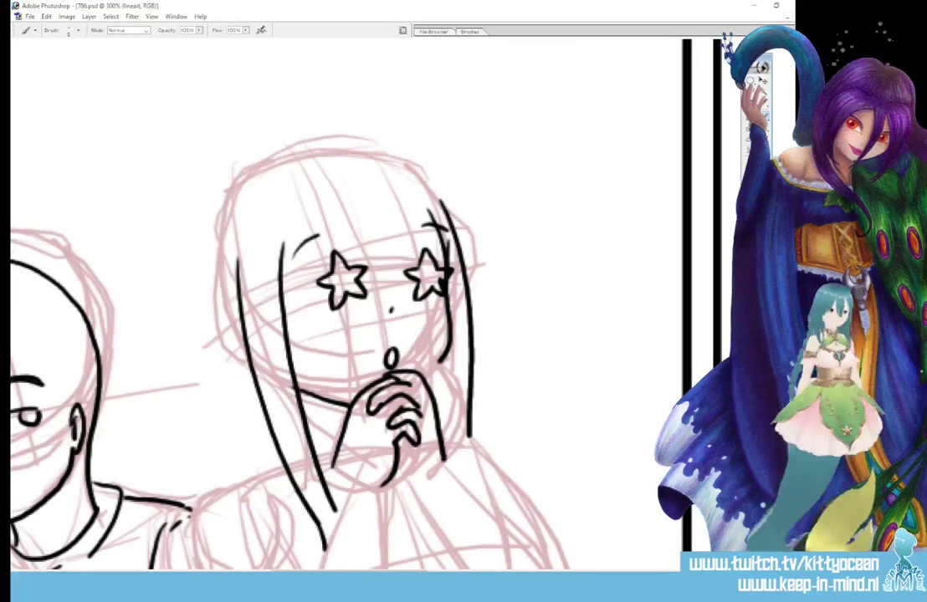
scroll(440, 454, down, 5)
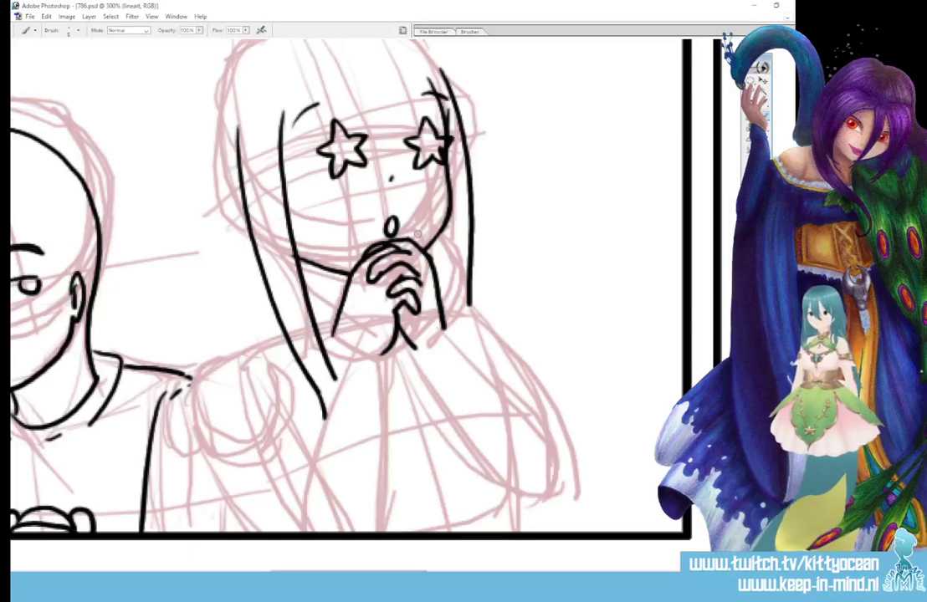
Step: Ink the right figure's near forearm, running both contours from the clasped hands down to the panel's lower edge
drag(338, 309, 333, 360)
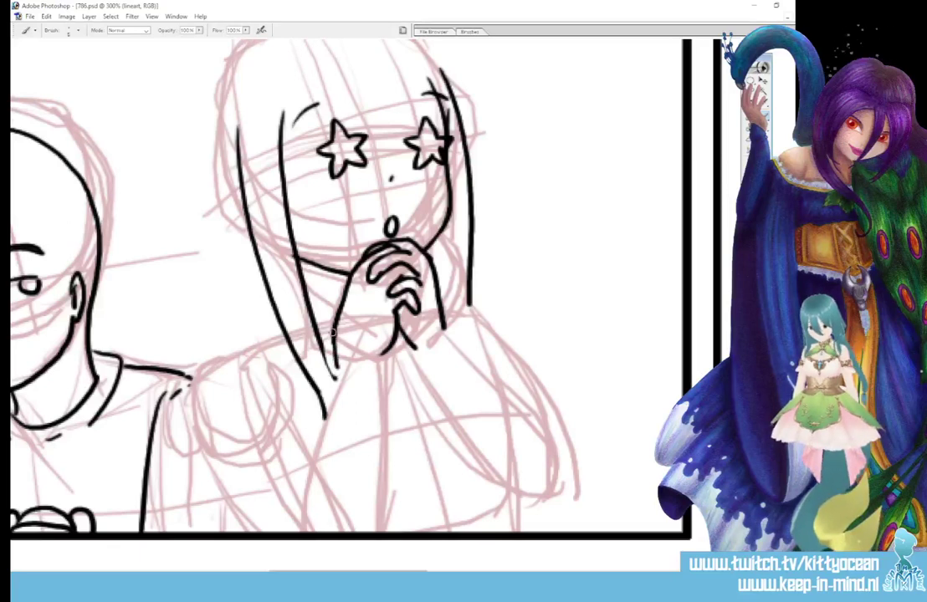
drag(380, 357, 376, 537)
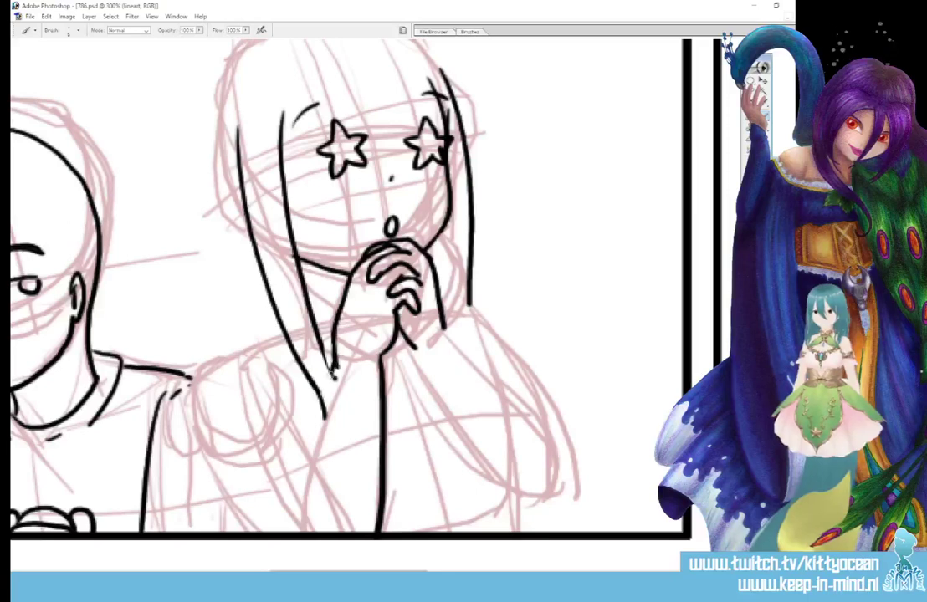
drag(331, 372, 295, 530)
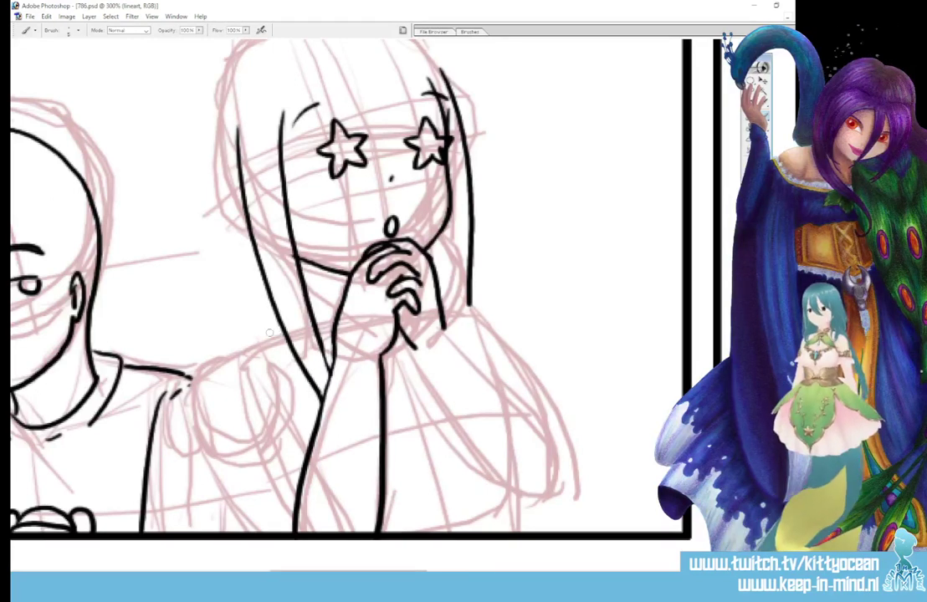
Step: Ink the right figure's near shoulder and short sleeve, with the inner sleeve line and small crease marks at the shoulder
mouse_move(280, 330)
mouse_down()
mouse_move(233, 332)
mouse_move(194, 376)
mouse_move(221, 522)
mouse_move(289, 500)
mouse_up()
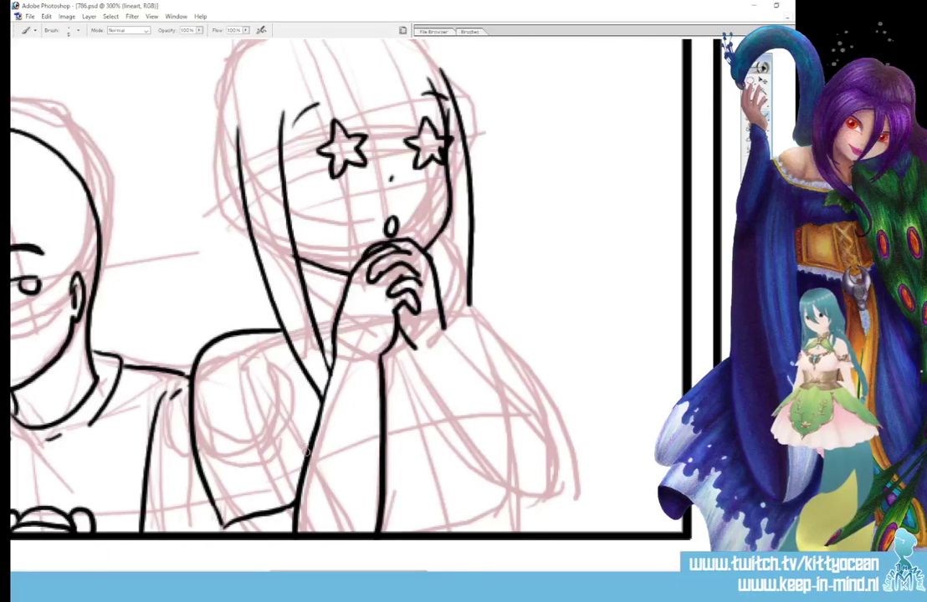
drag(289, 439, 240, 355)
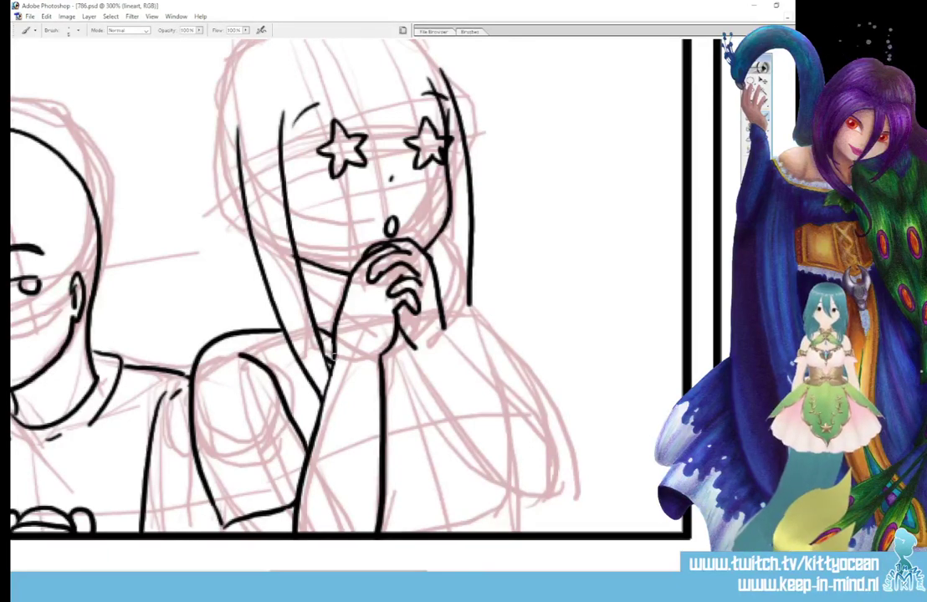
drag(204, 364, 247, 363)
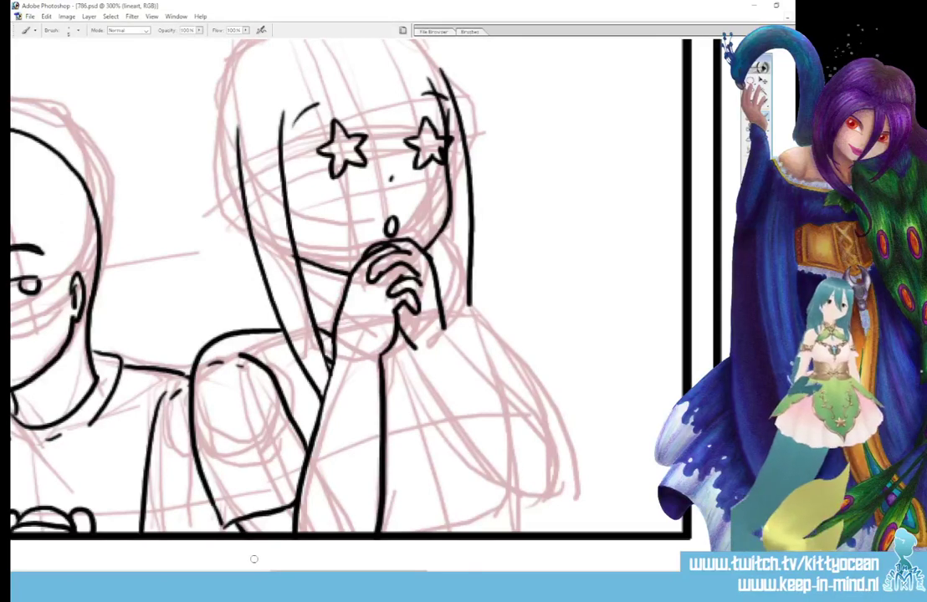
Step: Ink the right figure's far forearm from the wrist down to a rounded, bent elbow
drag(402, 333, 528, 506)
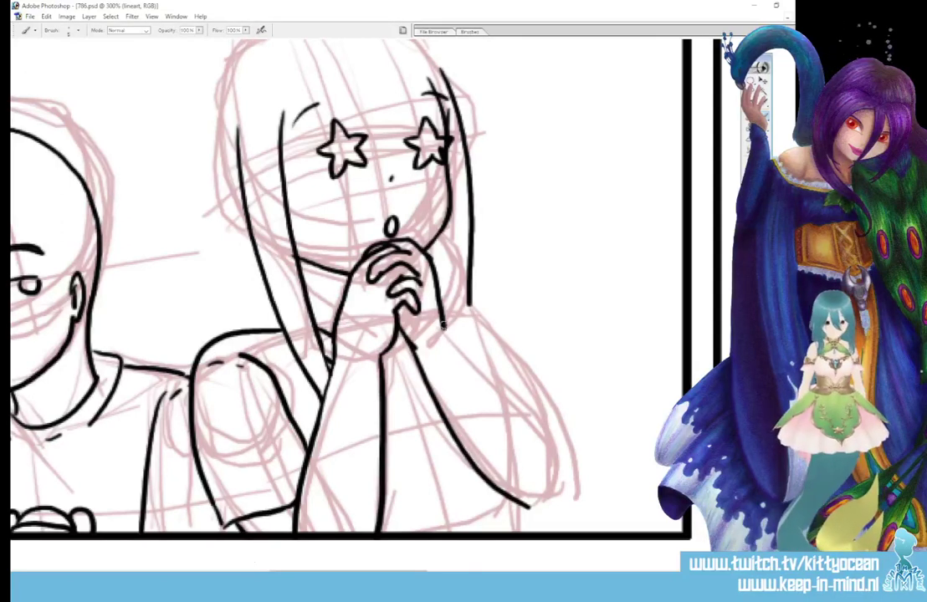
mouse_move(386, 282)
mouse_down()
mouse_move(451, 342)
mouse_move(577, 494)
mouse_up()
mouse_move(523, 505)
mouse_down()
mouse_move(551, 513)
mouse_move(576, 492)
mouse_up()
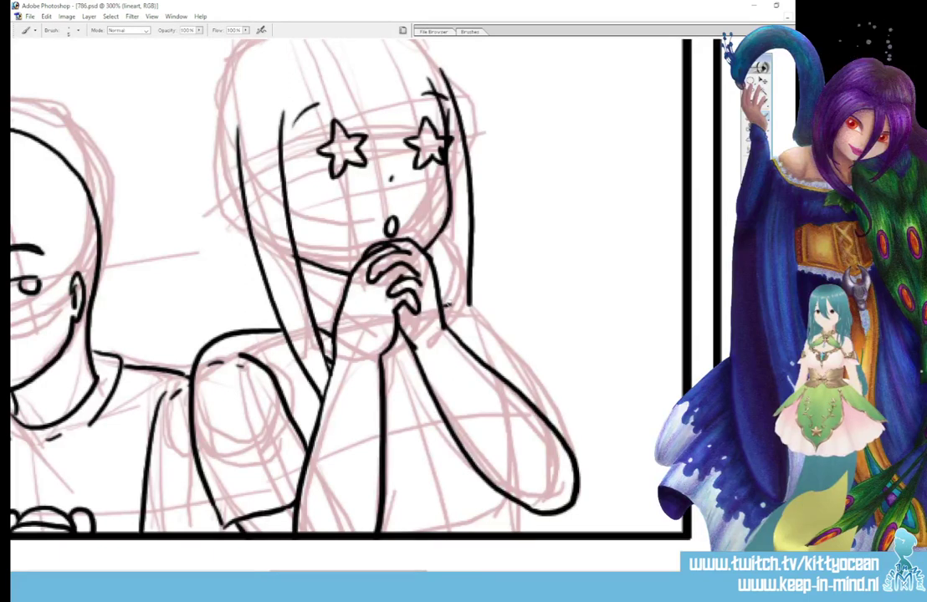
Step: Ink the right figure's far shoulder and upper arm, redoing the first attempt, and add the far hair lock, neckline and torso lines
drag(456, 301, 548, 408)
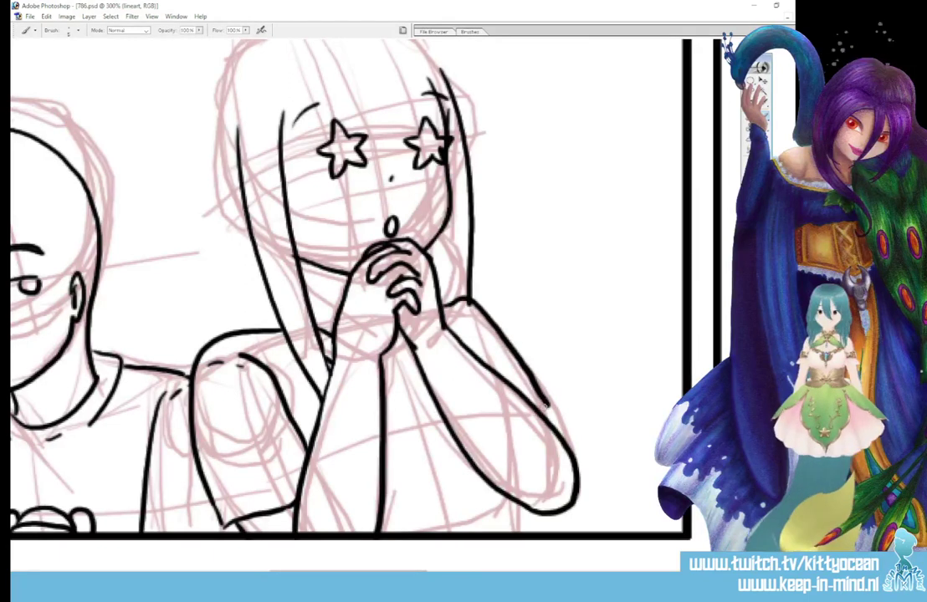
key(ctrl+z)
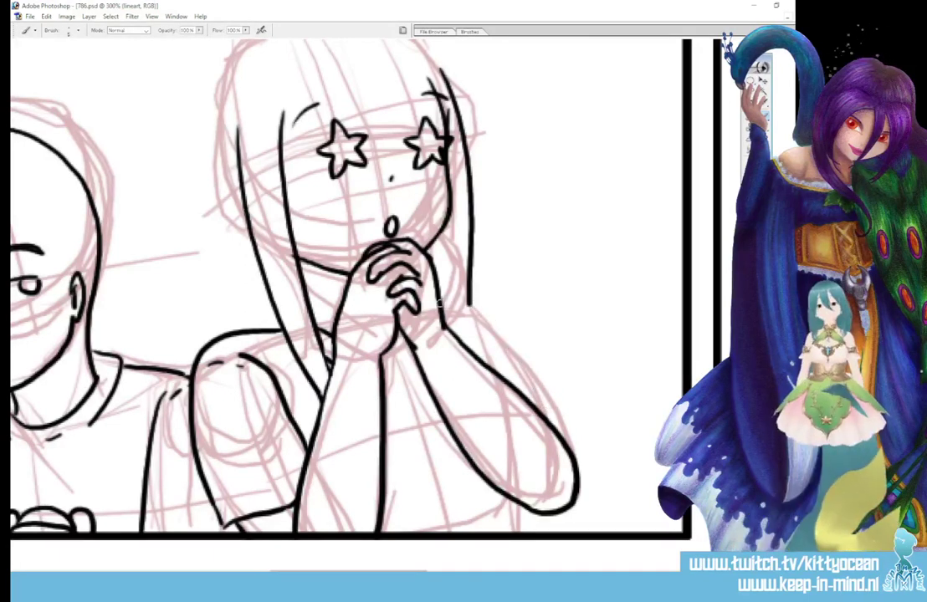
mouse_move(381, 258)
mouse_down()
mouse_move(443, 298)
mouse_move(559, 423)
mouse_up()
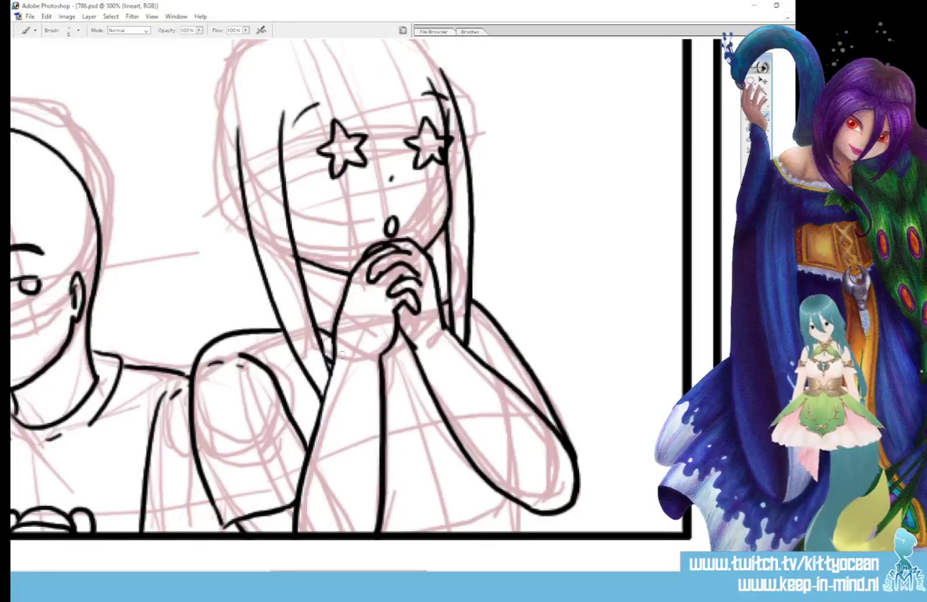
drag(394, 387, 410, 374)
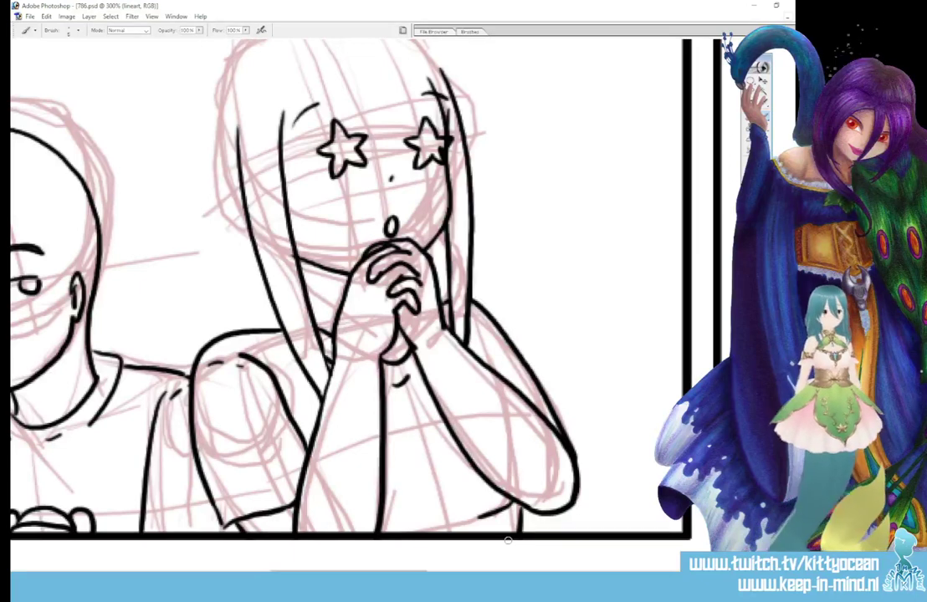
Step: Ink the right figure's pointed hairline, rounded crown and outer hair contours, ending in a curled strand beyond the far shoulder
scroll(258, 262, up, 3)
mouse_move(284, 276)
mouse_down()
mouse_move(351, 237)
mouse_move(367, 214)
mouse_move(435, 245)
mouse_up()
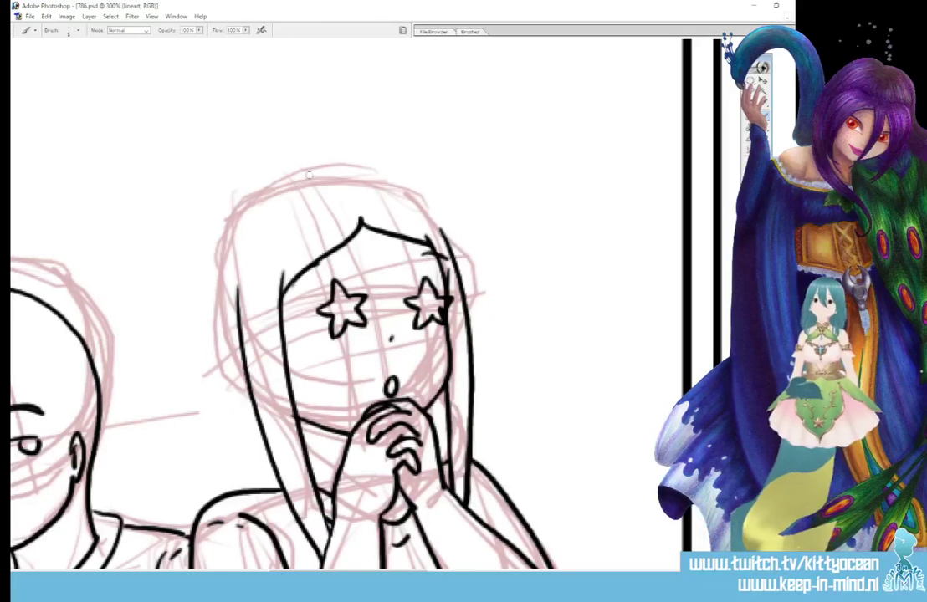
mouse_move(336, 190)
mouse_down()
mouse_move(276, 188)
mouse_move(228, 224)
mouse_move(208, 301)
mouse_move(229, 455)
mouse_move(221, 483)
mouse_up()
drag(228, 423, 193, 512)
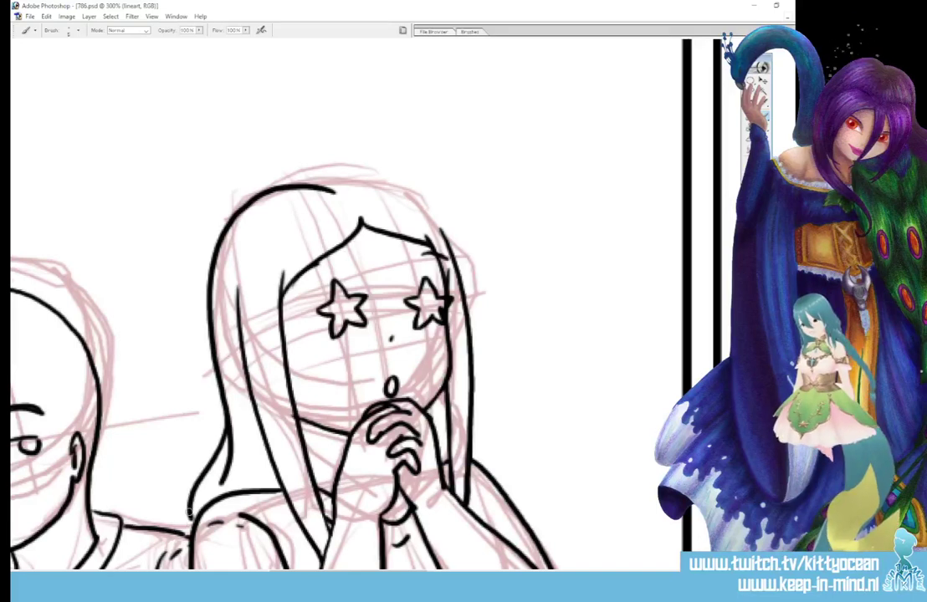
mouse_move(305, 180)
mouse_down()
mouse_move(362, 177)
mouse_move(414, 198)
mouse_move(445, 233)
mouse_move(457, 276)
mouse_up()
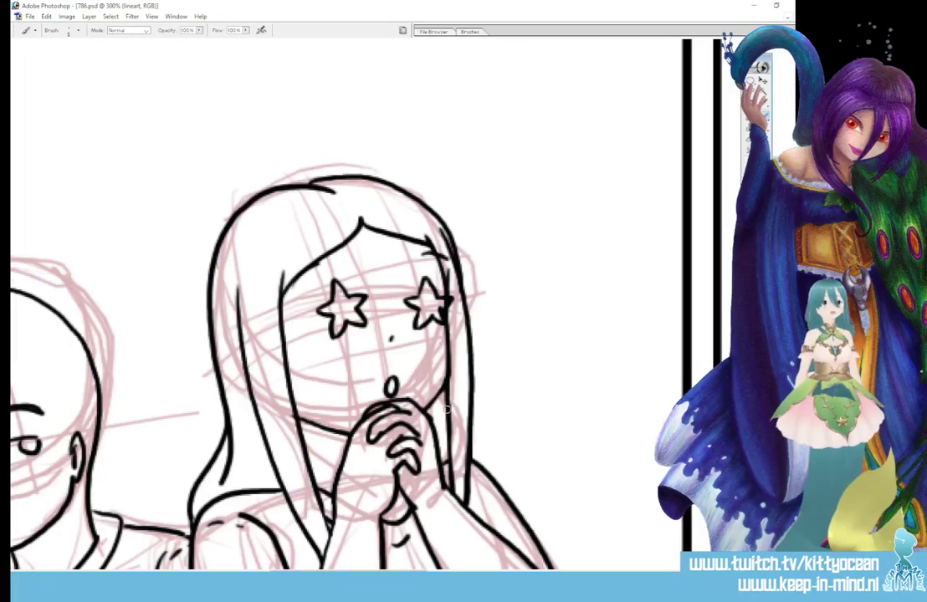
mouse_move(469, 417)
mouse_down()
mouse_move(501, 468)
mouse_move(556, 494)
mouse_move(569, 484)
mouse_up()
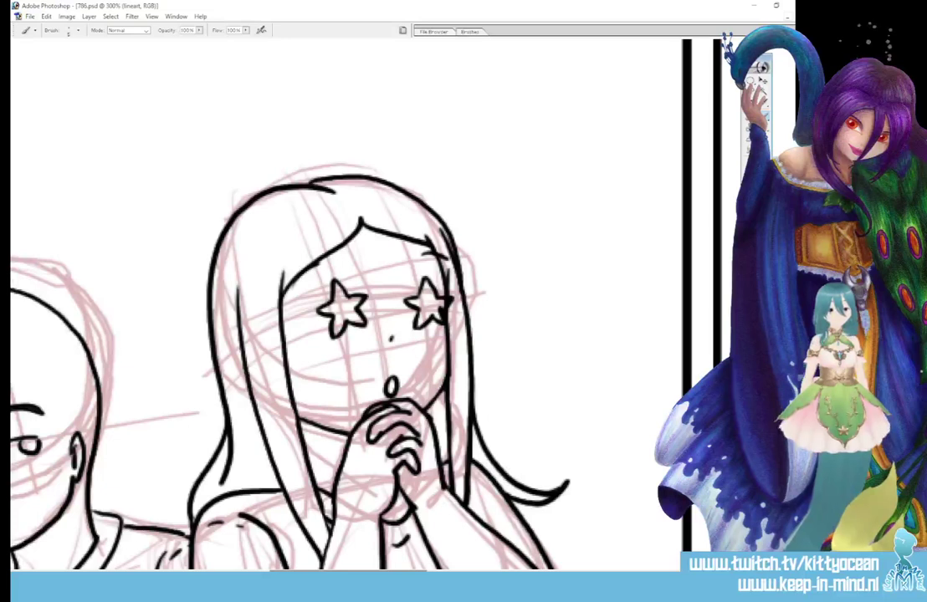
Step: Ink two closed, arched eyes and a small open laughing mouth on the shorter figure with the raised arm in the next panel
drag(335, 571, 479, 571)
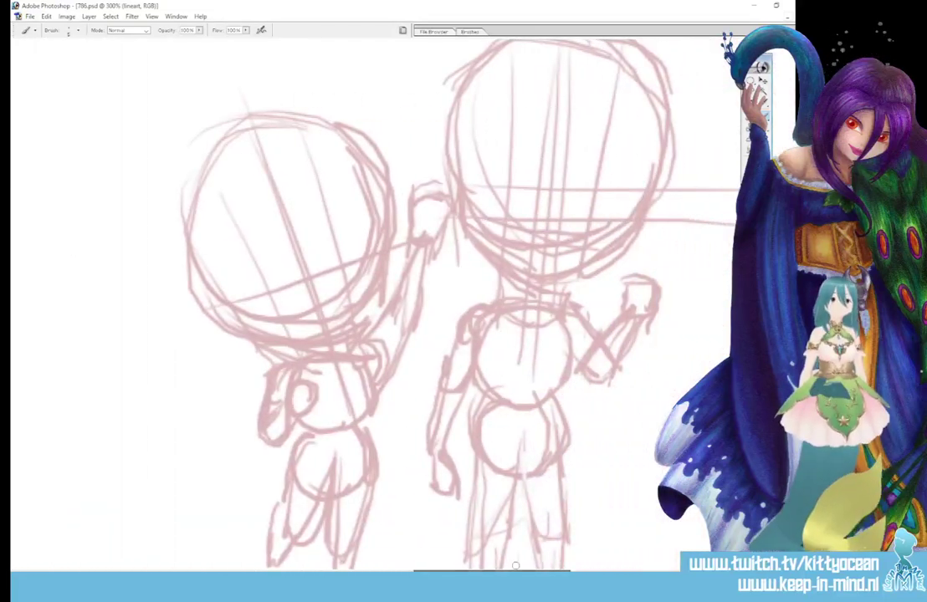
mouse_move(265, 299)
mouse_down()
mouse_move(287, 287)
mouse_move(353, 264)
mouse_up()
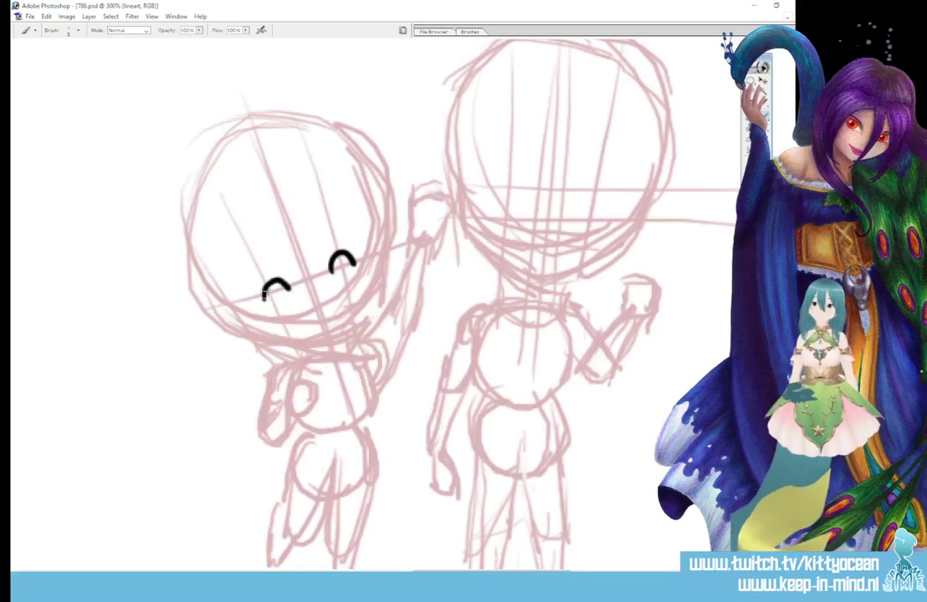
drag(295, 306, 343, 293)
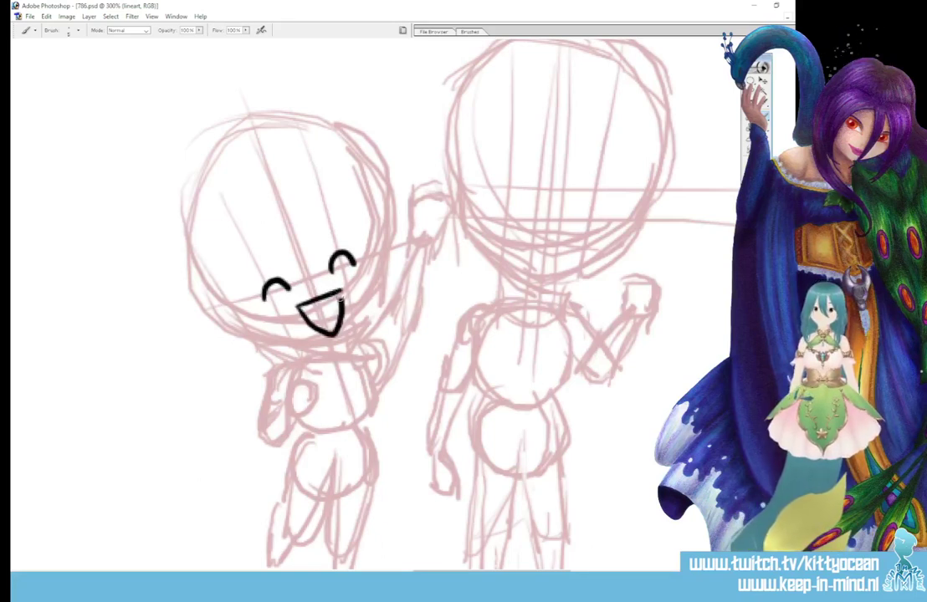
drag(236, 269, 265, 245)
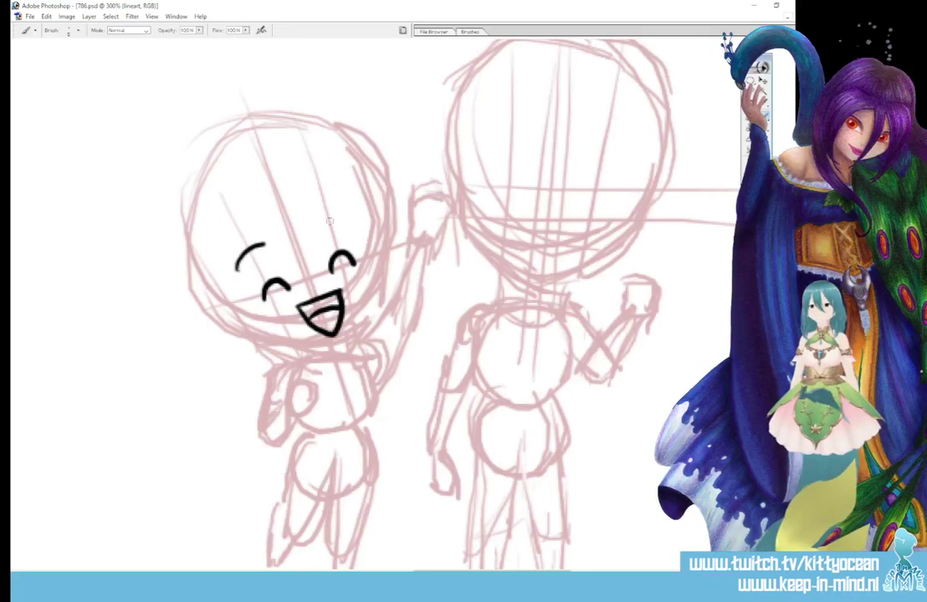
drag(325, 226, 347, 225)
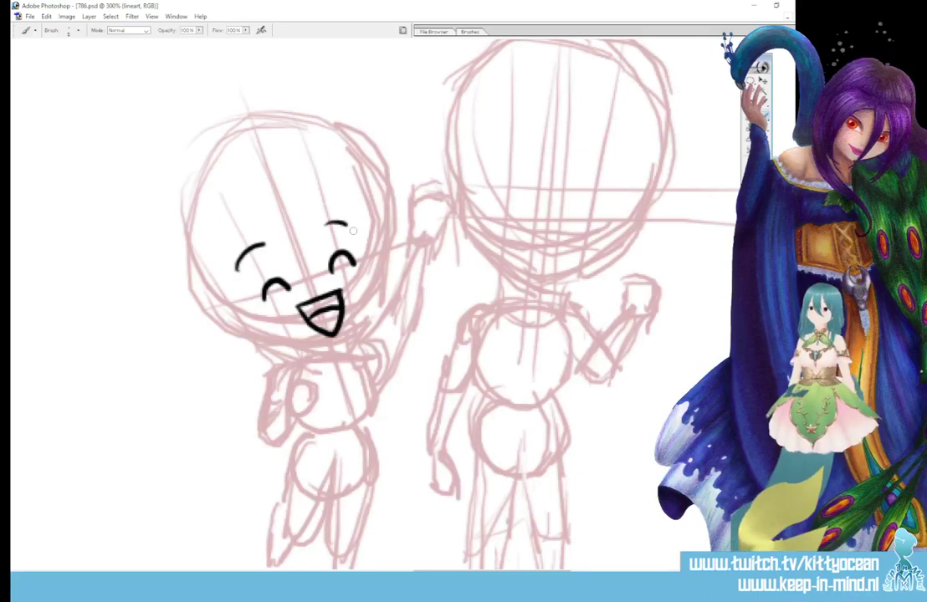
drag(238, 268, 264, 246)
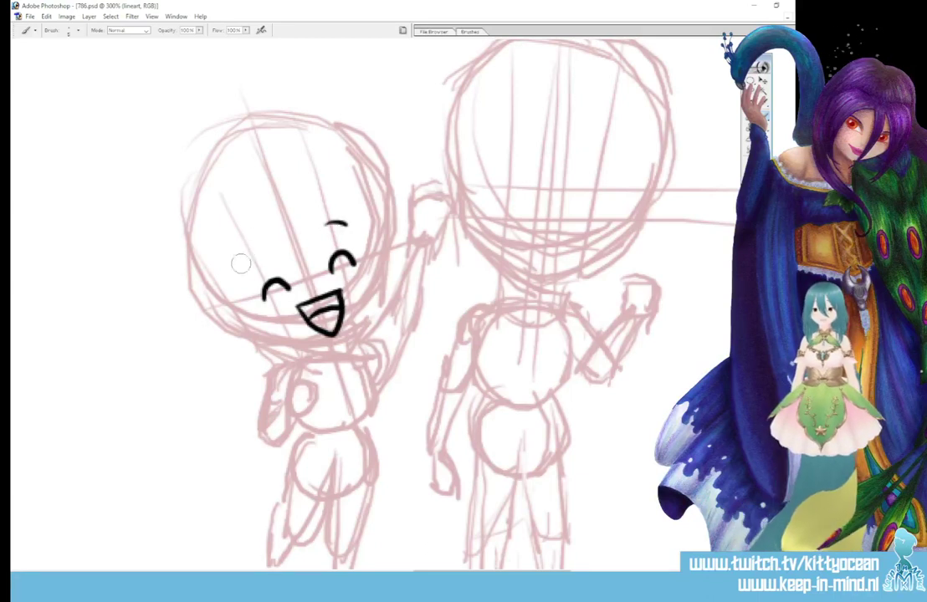
drag(325, 225, 347, 223)
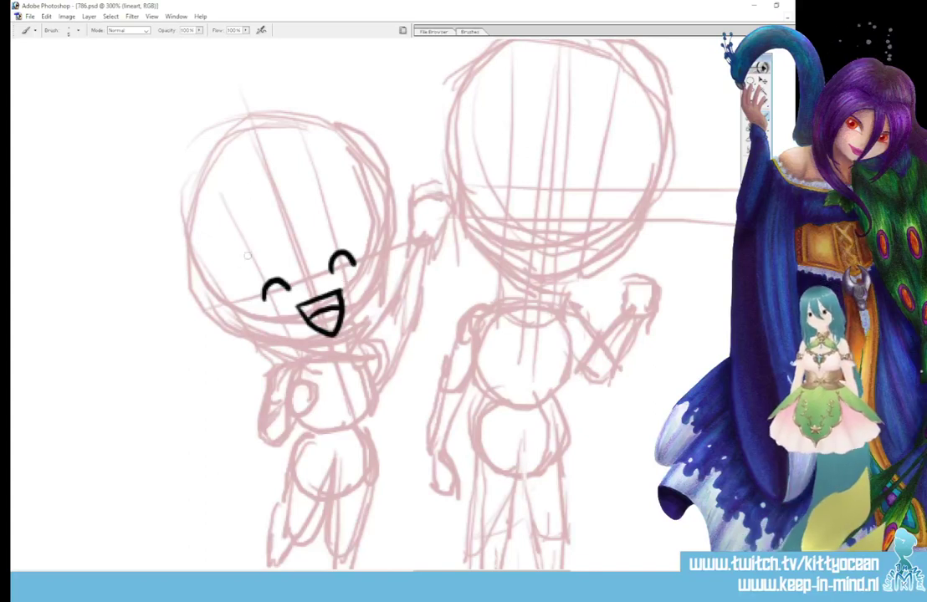
Step: Ink the shorter figure's two raised eyebrows and shift its closed eyes slightly up and to the left
drag(239, 267, 259, 243)
drag(325, 224, 351, 224)
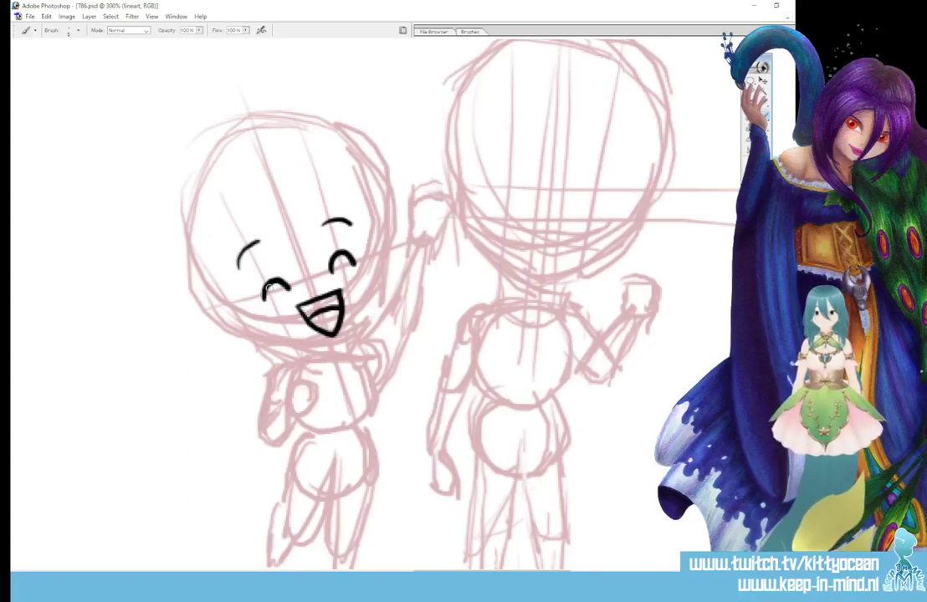
key(l)
mouse_move(219, 255)
mouse_down()
mouse_move(251, 220)
mouse_move(320, 284)
mouse_move(250, 280)
mouse_up()
key(v)
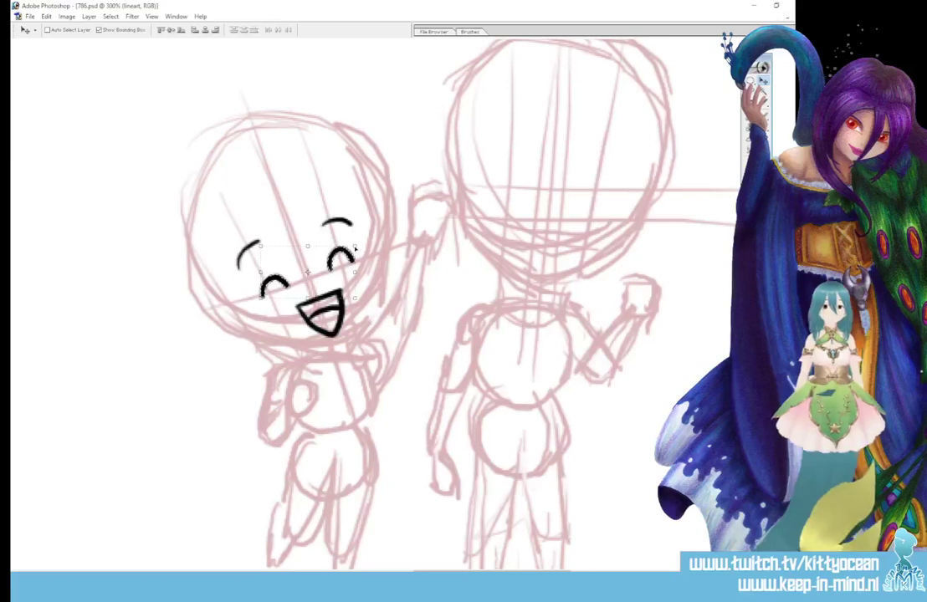
key(ctrl+d)
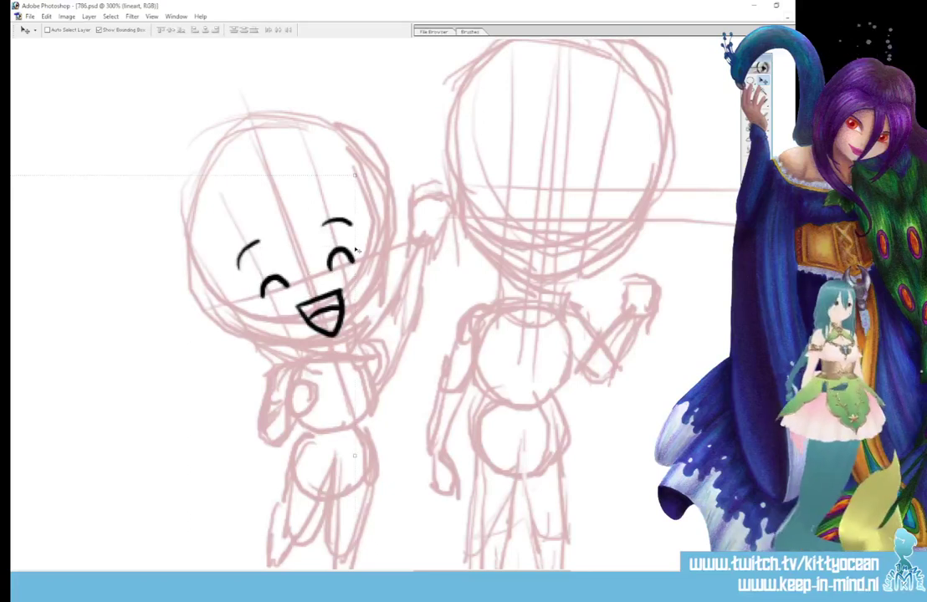
Step: Select the shorter figure's small mouth and cut it out of the lineart
key(l)
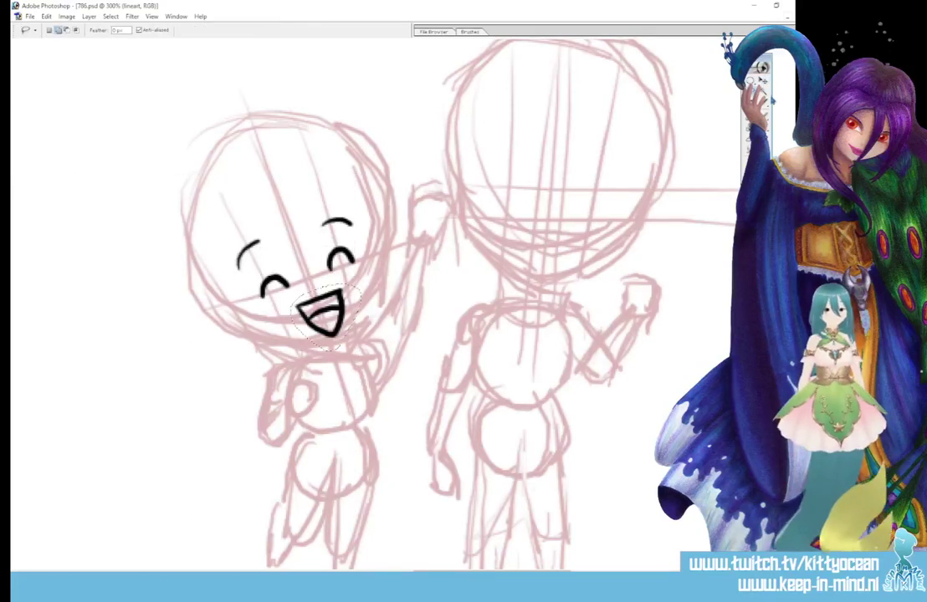
key(v)
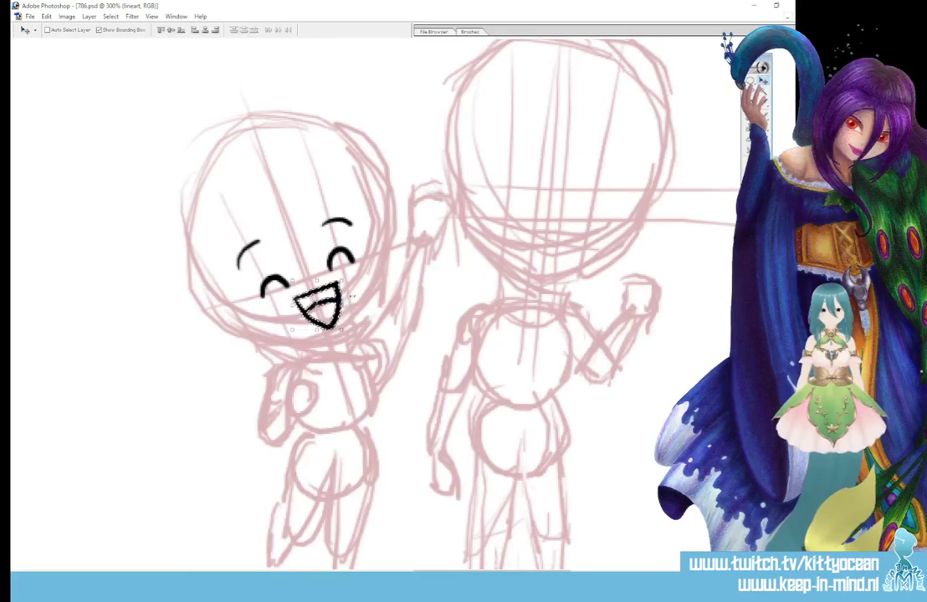
key(ctrl+shift+d)
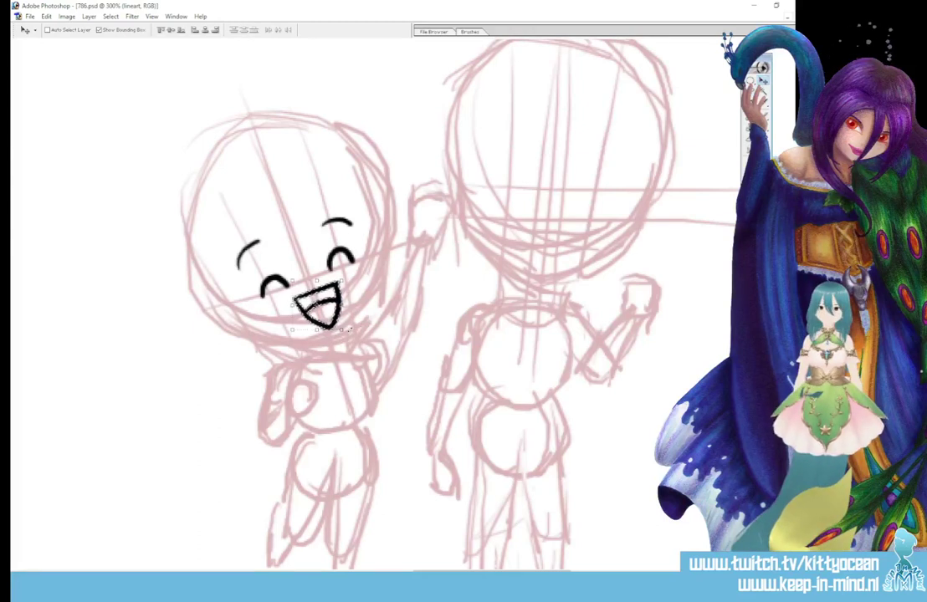
key(ctrl+z)
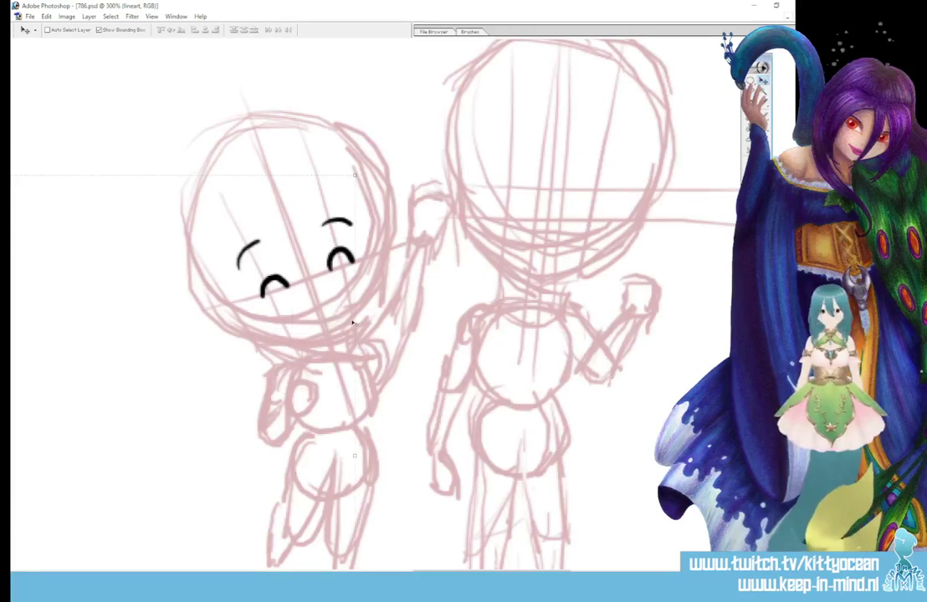
key(ctrl+v)
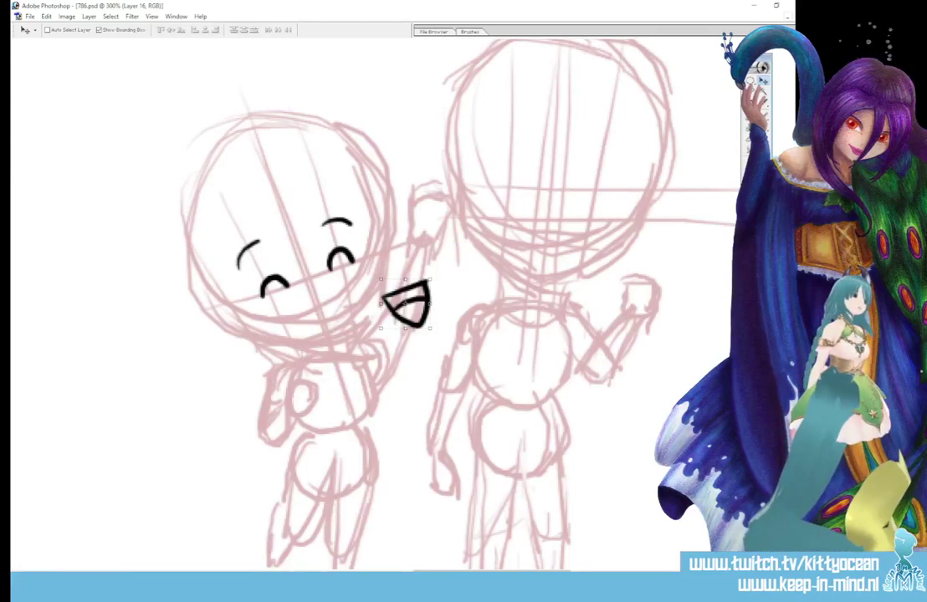
key(ctrl+z)
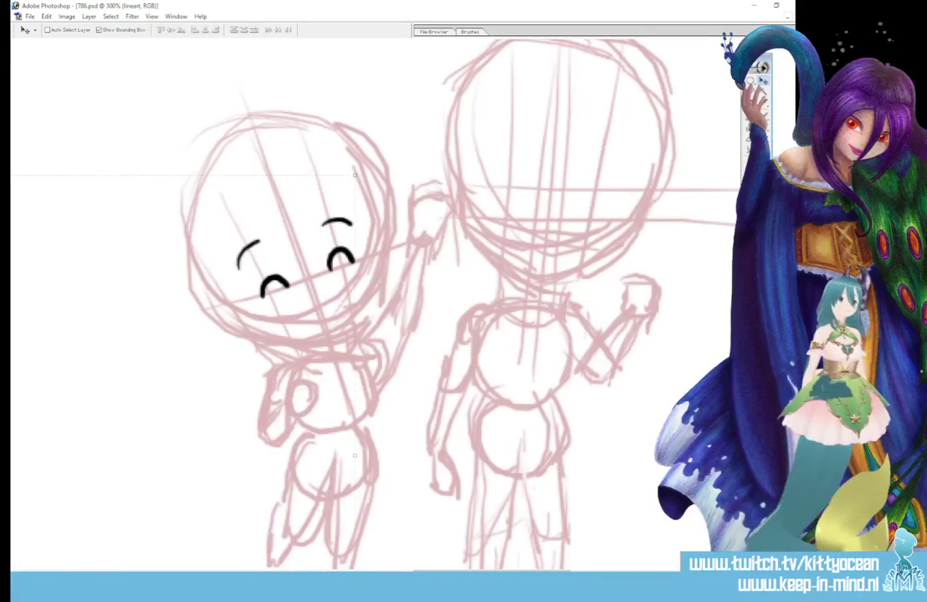
Step: Ink a larger open laughing mouth with a curved tongue line on the shorter figure's face
key(b)
mouse_move(281, 303)
mouse_down()
mouse_move(348, 283)
mouse_move(288, 311)
mouse_move(311, 336)
mouse_move(331, 337)
mouse_move(348, 284)
mouse_up()
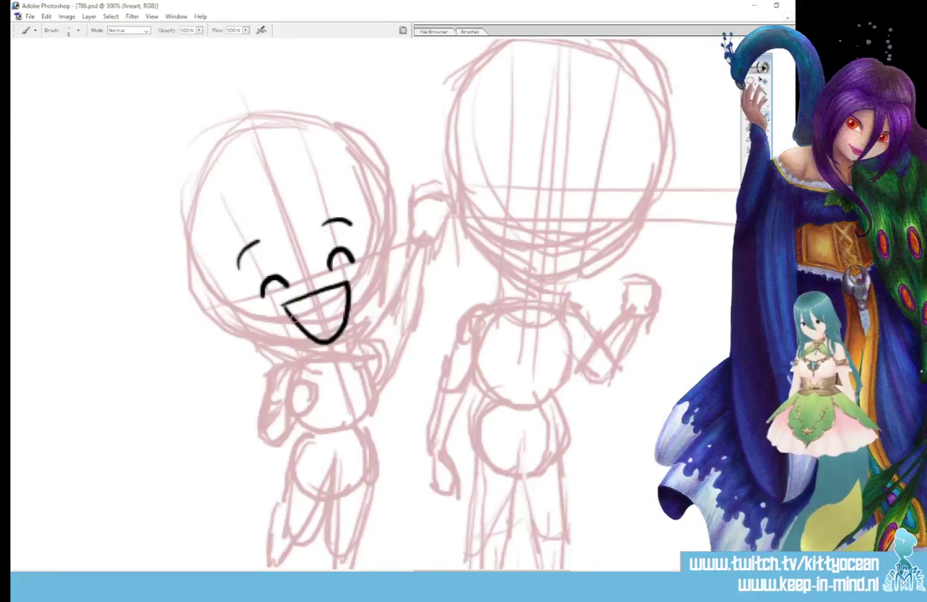
mouse_move(289, 311)
mouse_down()
mouse_move(313, 299)
mouse_move(341, 311)
mouse_up()
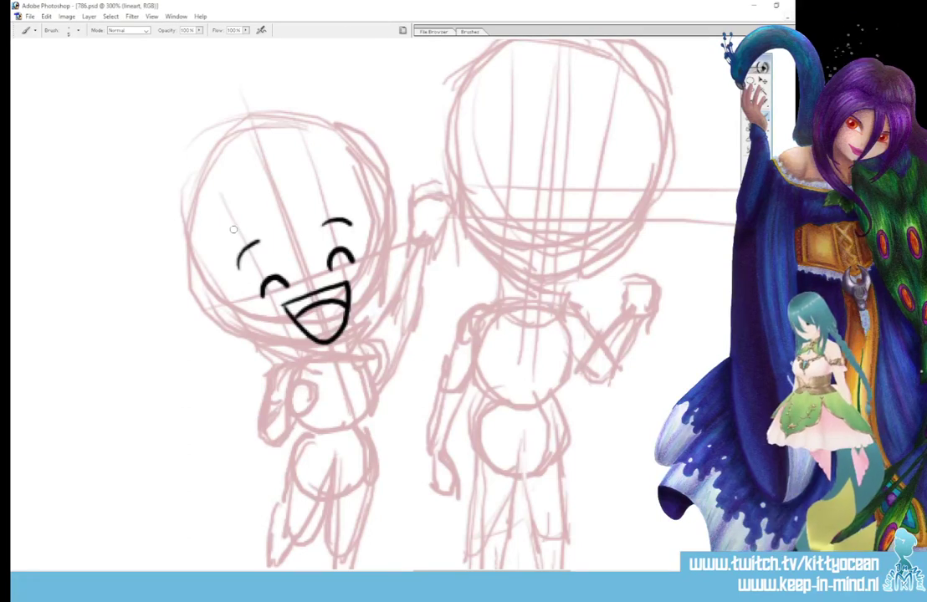
Step: Ink the long pointed hair strands that frame both sides of the shorter figure's face
mouse_move(259, 241)
mouse_down()
mouse_move(254, 387)
mouse_move(245, 425)
mouse_up()
mouse_move(210, 239)
mouse_down()
mouse_move(234, 362)
mouse_move(236, 452)
mouse_up()
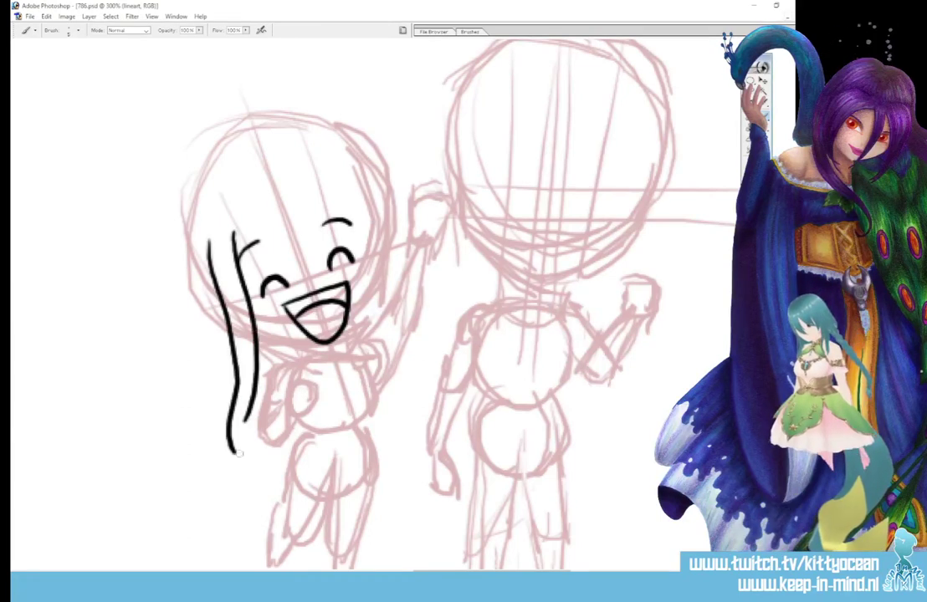
drag(243, 356, 237, 458)
mouse_move(333, 205)
mouse_down()
mouse_move(353, 228)
mouse_move(375, 379)
mouse_move(372, 416)
mouse_up()
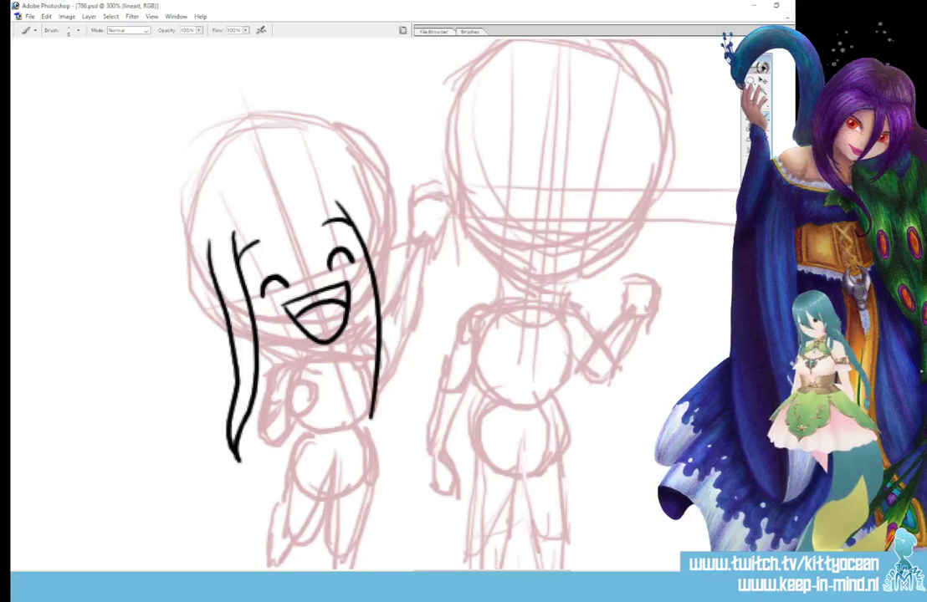
mouse_move(363, 186)
mouse_down()
mouse_move(392, 278)
mouse_move(372, 425)
mouse_up()
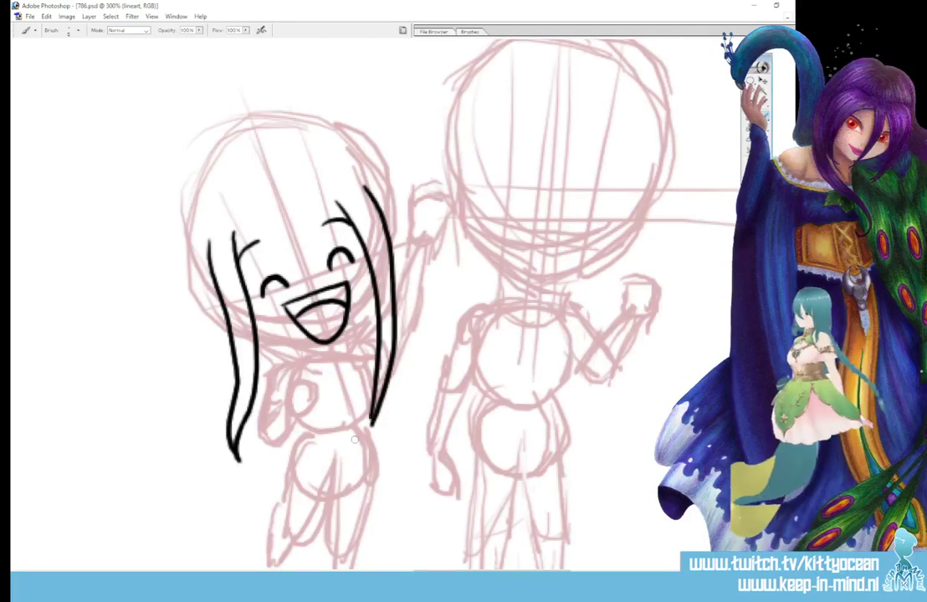
Step: Ink the shorter figure's parted fringe, rounded outer hair contour with wavy ends, and jawline
mouse_move(235, 261)
mouse_down()
mouse_move(286, 207)
mouse_move(316, 213)
mouse_up()
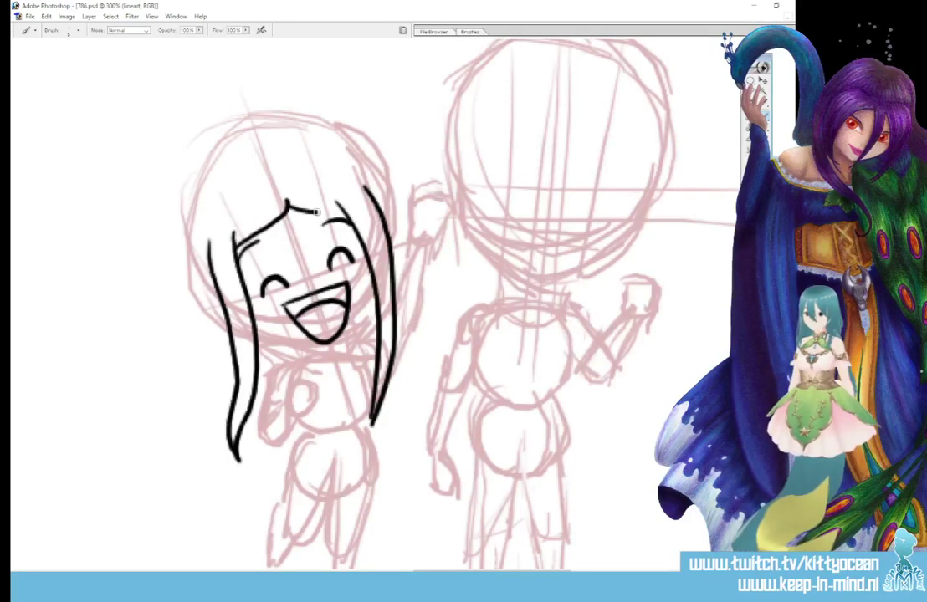
mouse_move(223, 161)
mouse_down()
mouse_move(190, 216)
mouse_move(211, 299)
mouse_move(209, 376)
mouse_move(228, 442)
mouse_move(216, 399)
mouse_move(215, 420)
mouse_move(284, 448)
mouse_up()
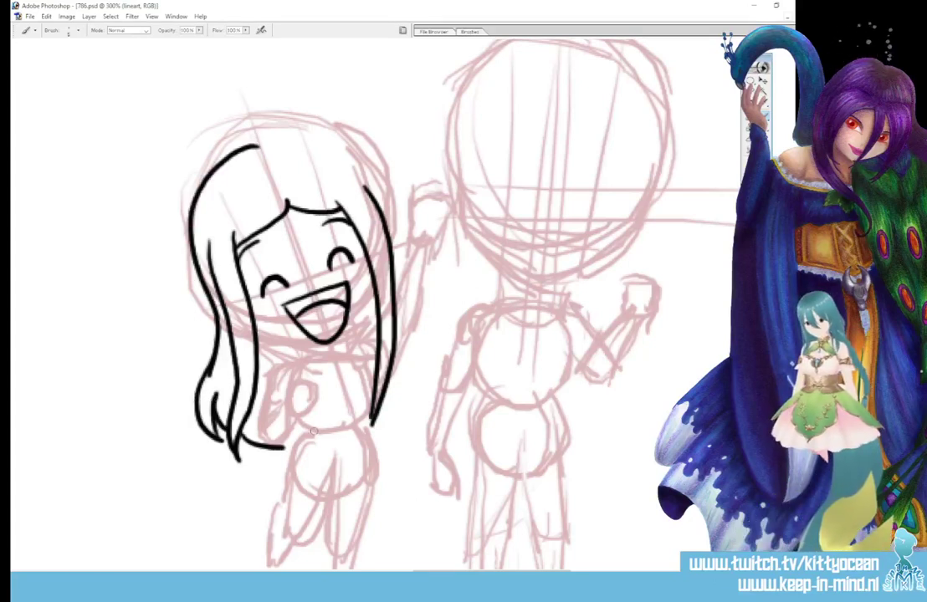
mouse_move(255, 147)
mouse_down()
mouse_move(280, 132)
mouse_move(360, 146)
mouse_move(393, 242)
mouse_up()
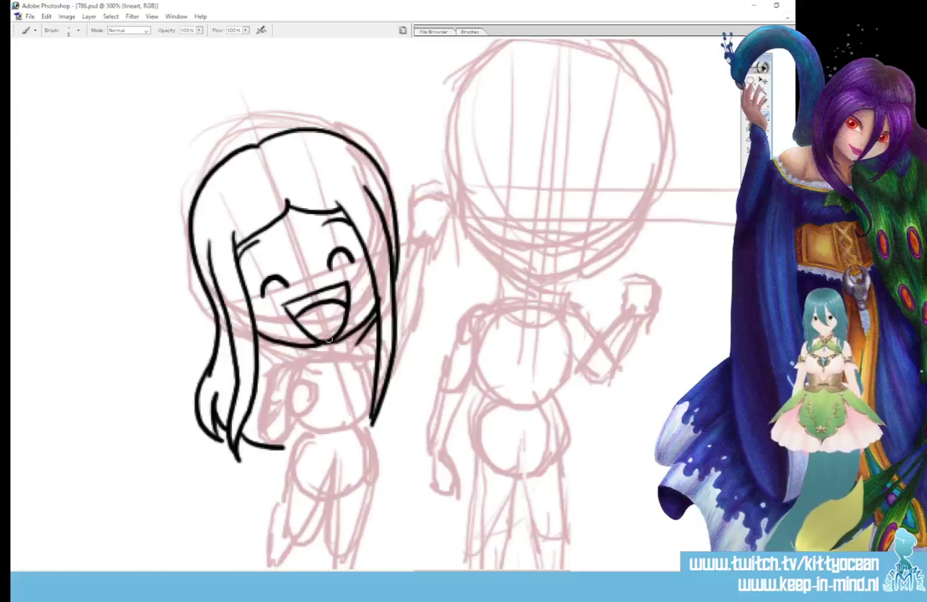
Step: Ink the shorter figure's neck, collar and T-shirt body with its curved hem
mouse_move(346, 350)
mouse_down()
mouse_move(311, 358)
mouse_move(313, 368)
mouse_up()
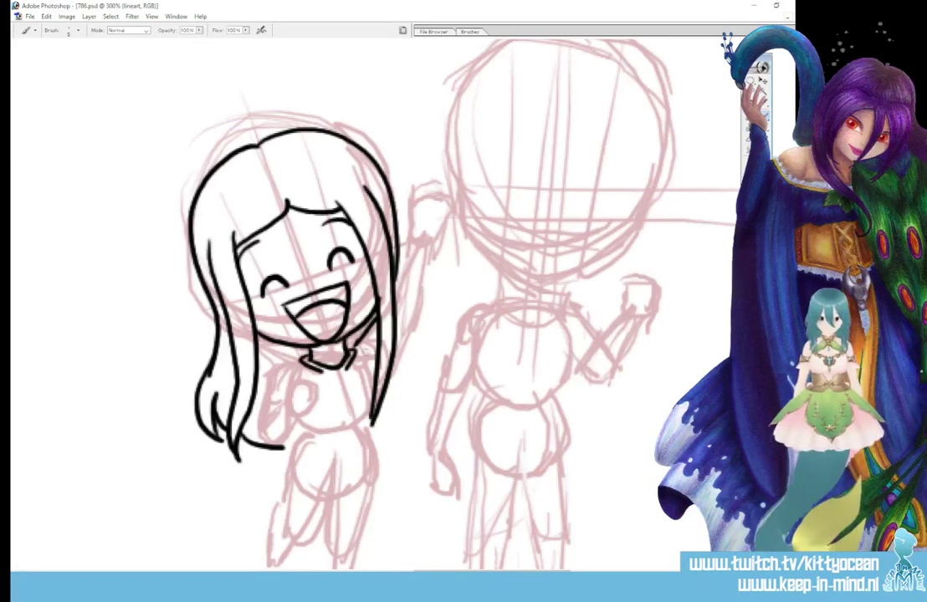
mouse_move(399, 329)
mouse_down()
mouse_move(406, 364)
mouse_move(369, 445)
mouse_up()
mouse_move(295, 426)
mouse_down()
mouse_move(289, 458)
mouse_move(374, 456)
mouse_move(356, 461)
mouse_up()
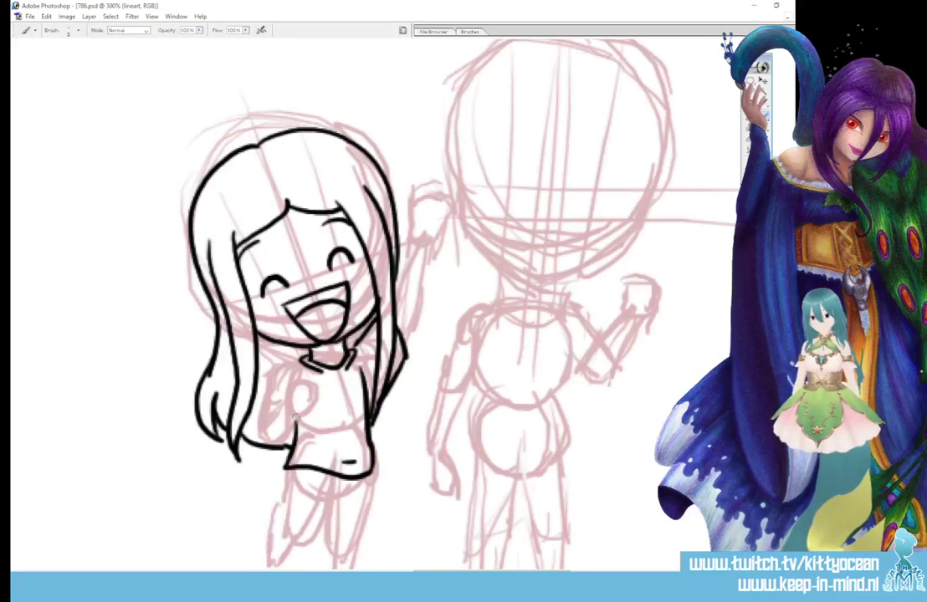
Step: Ink the shorter figure's bent arm with its sleeve, and the raised arm, both ending in clenched fists
mouse_move(311, 383)
mouse_down()
mouse_move(306, 403)
mouse_move(285, 401)
mouse_up()
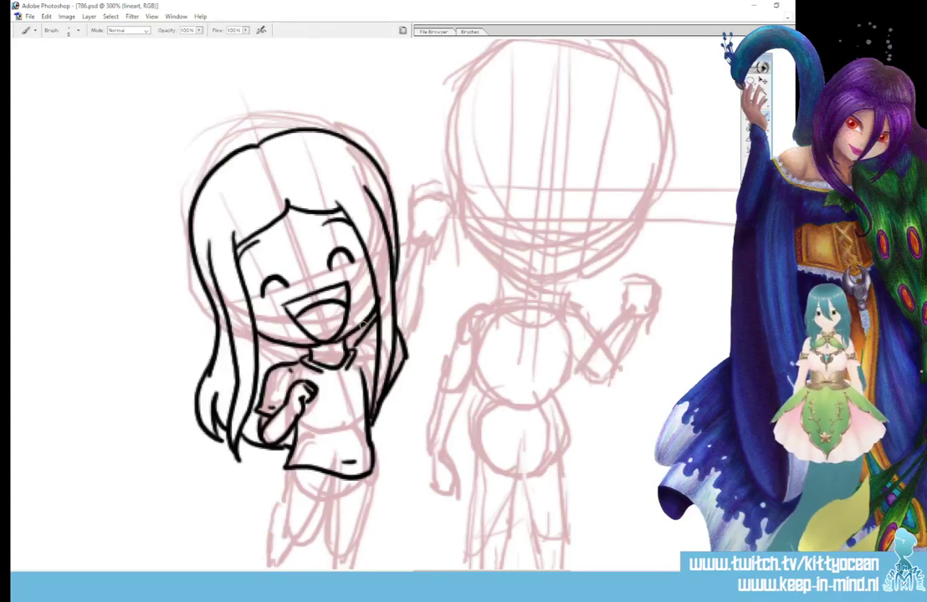
mouse_move(395, 289)
mouse_down()
mouse_move(412, 244)
mouse_move(403, 354)
mouse_up()
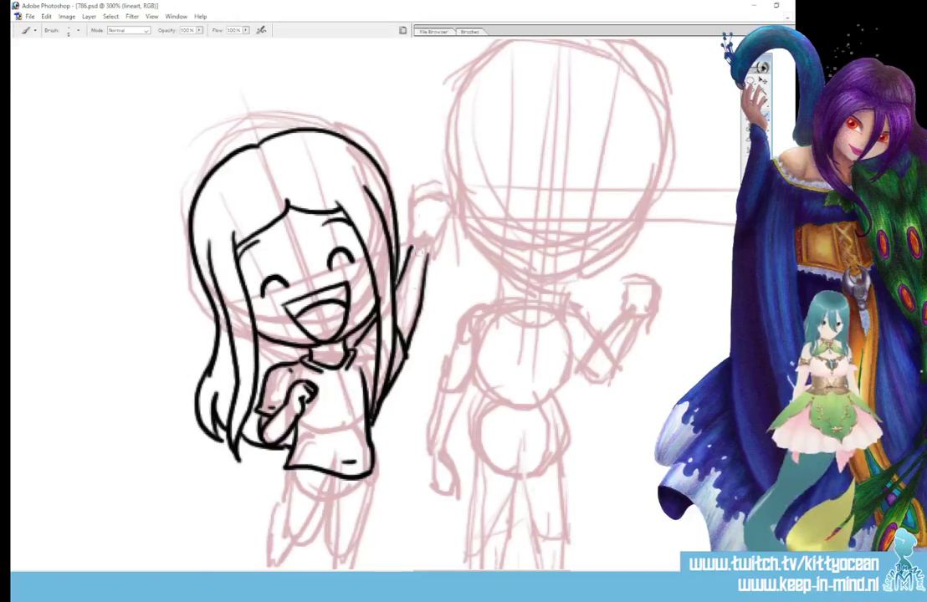
mouse_move(410, 230)
mouse_down()
mouse_move(425, 202)
mouse_move(423, 224)
mouse_move(425, 210)
mouse_move(437, 218)
mouse_move(423, 206)
mouse_move(415, 233)
mouse_up()
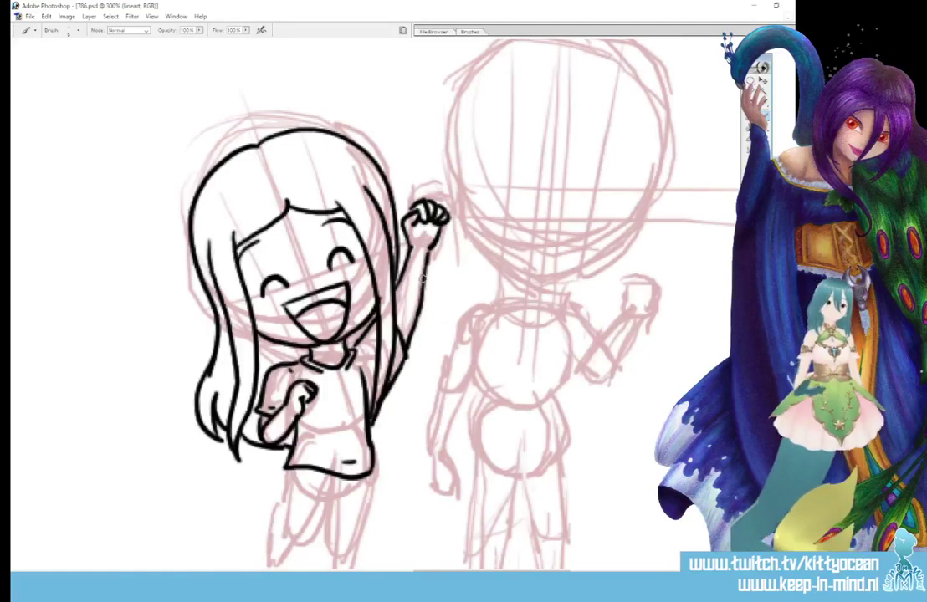
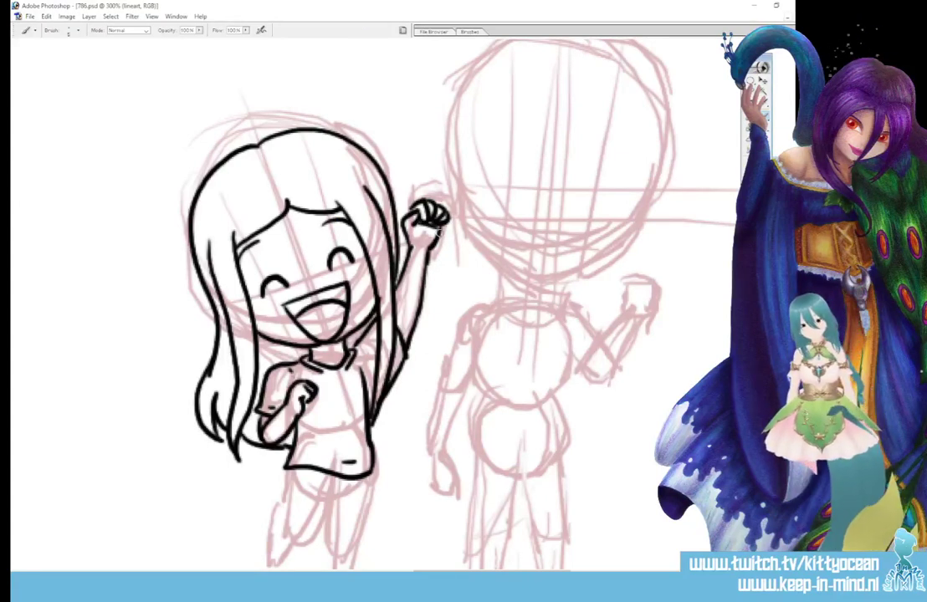
Step: Ink the shorter figure's trouser legs, one bent back and one standing, along with both shoes
scroll(439, 232, down, 5)
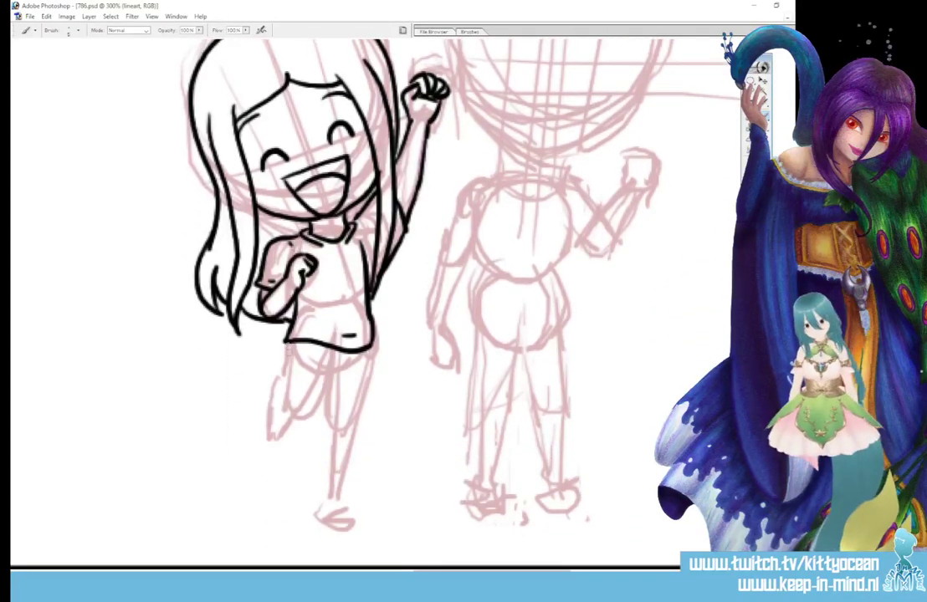
mouse_move(288, 350)
mouse_down()
mouse_move(293, 409)
mouse_move(312, 406)
mouse_move(332, 345)
mouse_move(362, 417)
mouse_up()
mouse_move(334, 374)
mouse_down()
mouse_move(337, 428)
mouse_move(317, 484)
mouse_move(351, 499)
mouse_up()
drag(339, 423, 358, 493)
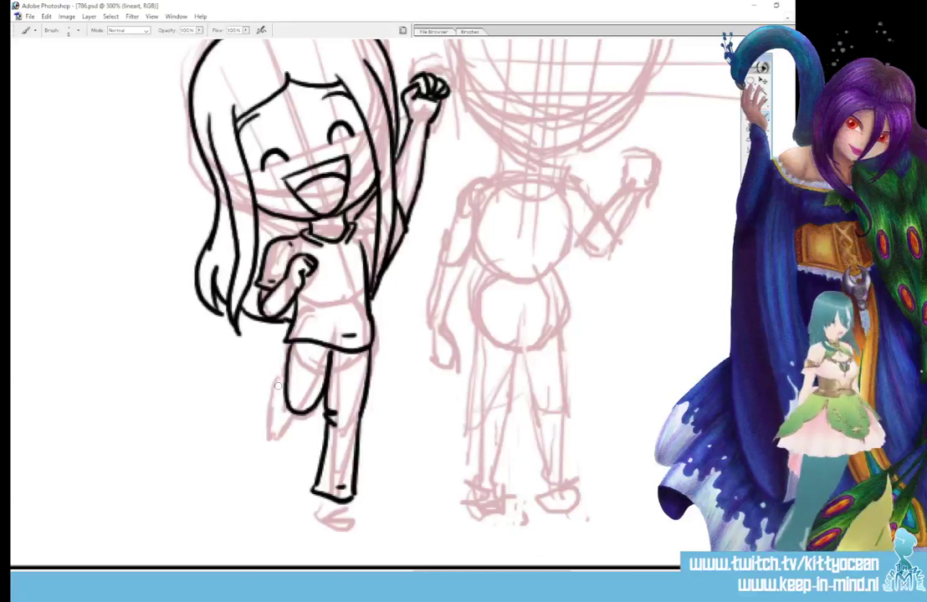
mouse_move(285, 381)
mouse_down()
mouse_move(274, 426)
mouse_move(293, 408)
mouse_up()
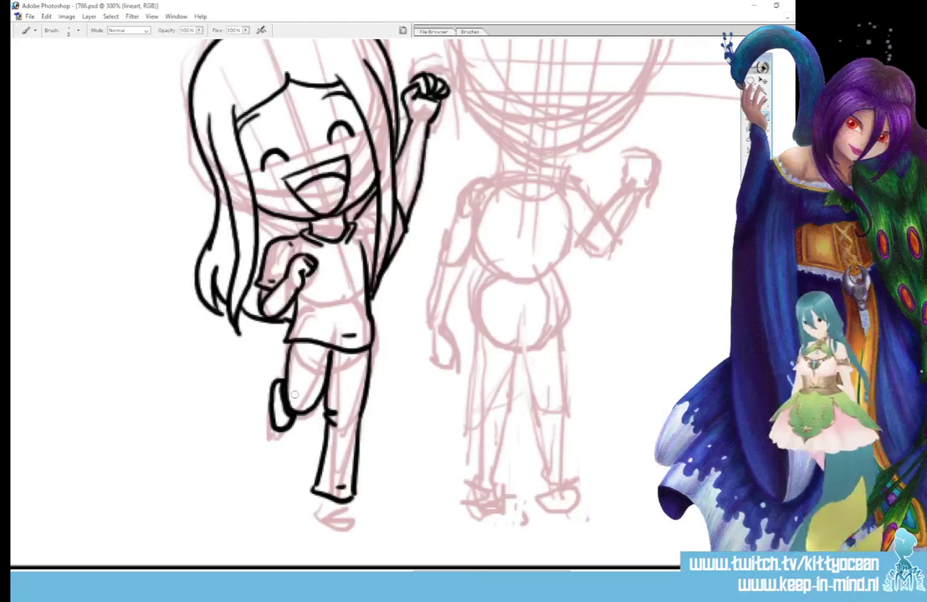
mouse_move(323, 495)
mouse_down()
mouse_move(323, 528)
mouse_move(353, 522)
mouse_move(339, 512)
mouse_move(322, 529)
mouse_move(343, 525)
mouse_up()
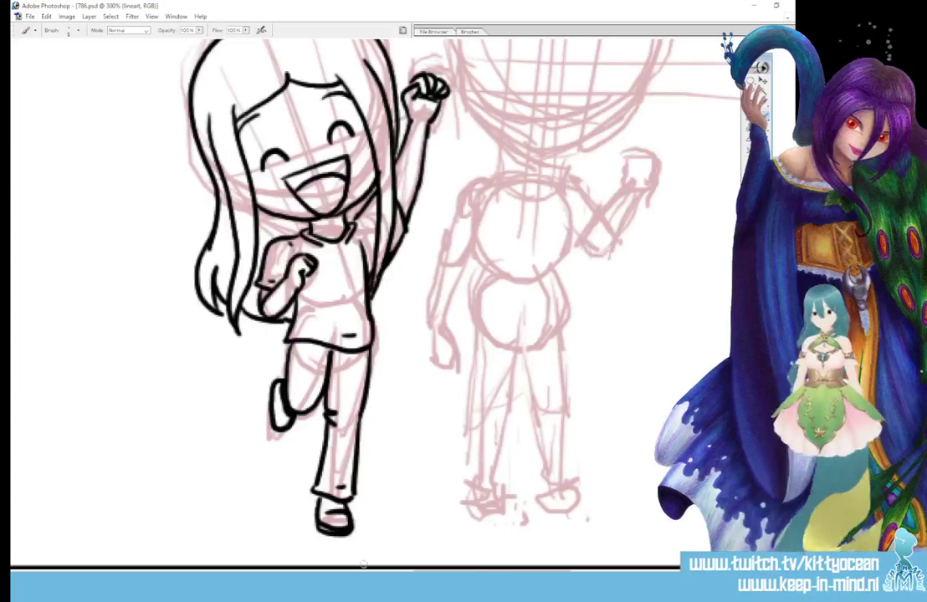
Step: Ink two flat upper eyelid lines and a tiny dot mouth on the taller figure's face
drag(379, 287, 229, 287)
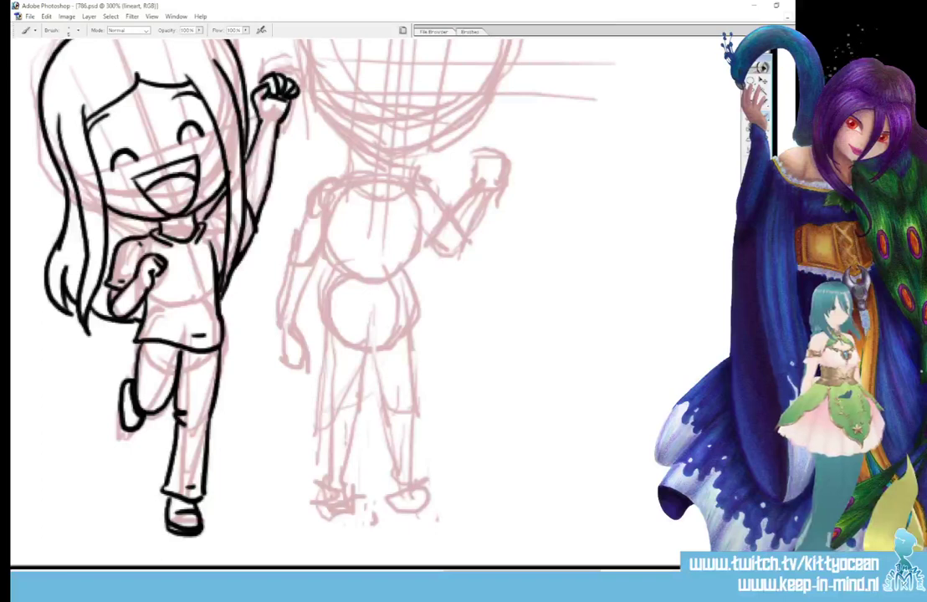
drag(228, 287, 229, 383)
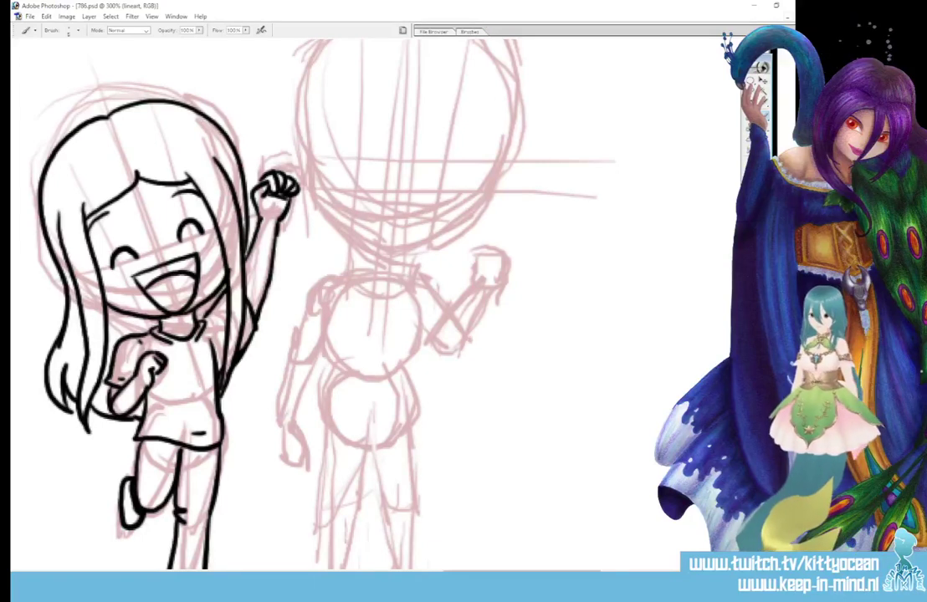
scroll(340, 228, up, 2)
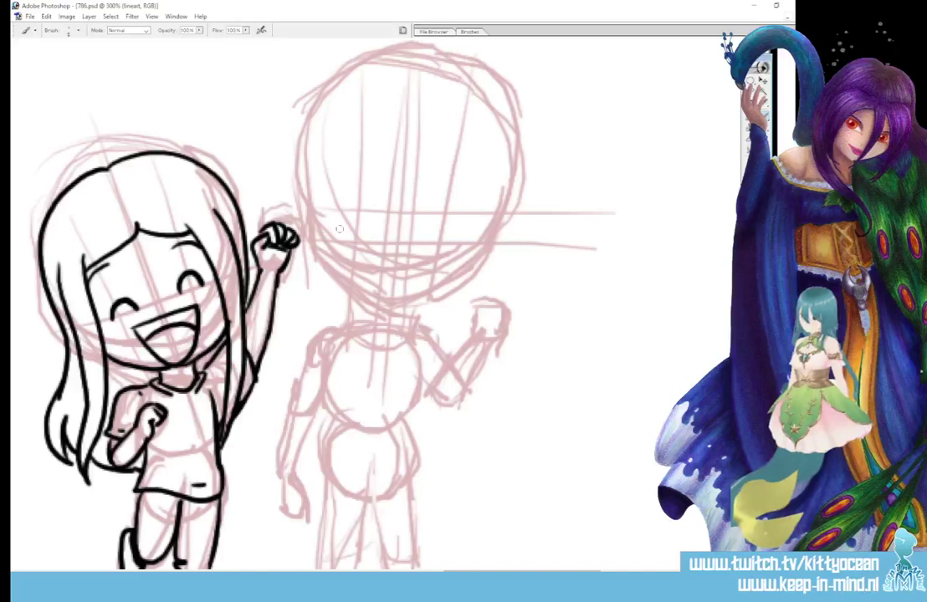
drag(338, 230, 461, 233)
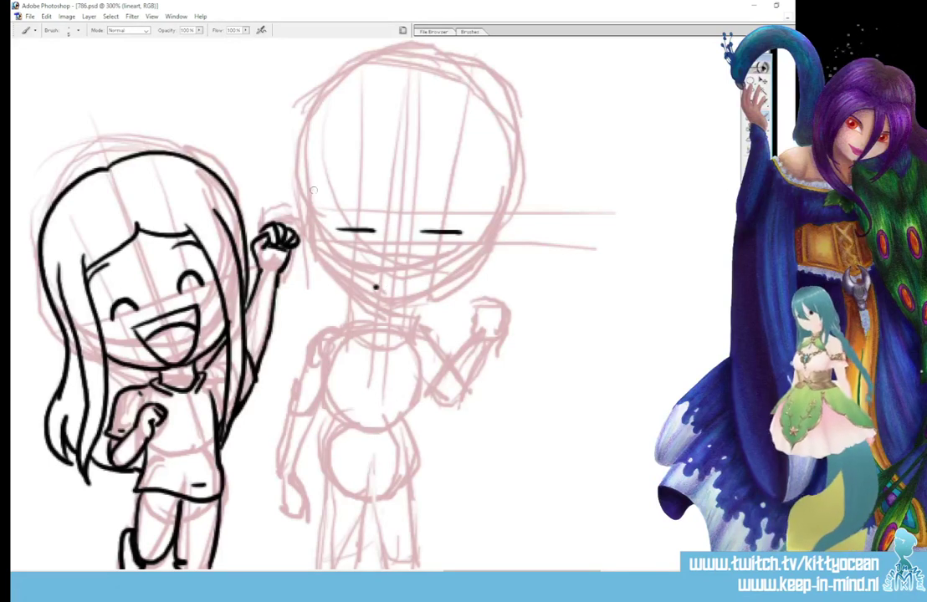
Step: Ink the taller figure's jaw, rounded bald head outline and two small ears
mouse_move(315, 193)
mouse_down()
mouse_move(323, 260)
mouse_move(339, 282)
mouse_move(410, 308)
mouse_up()
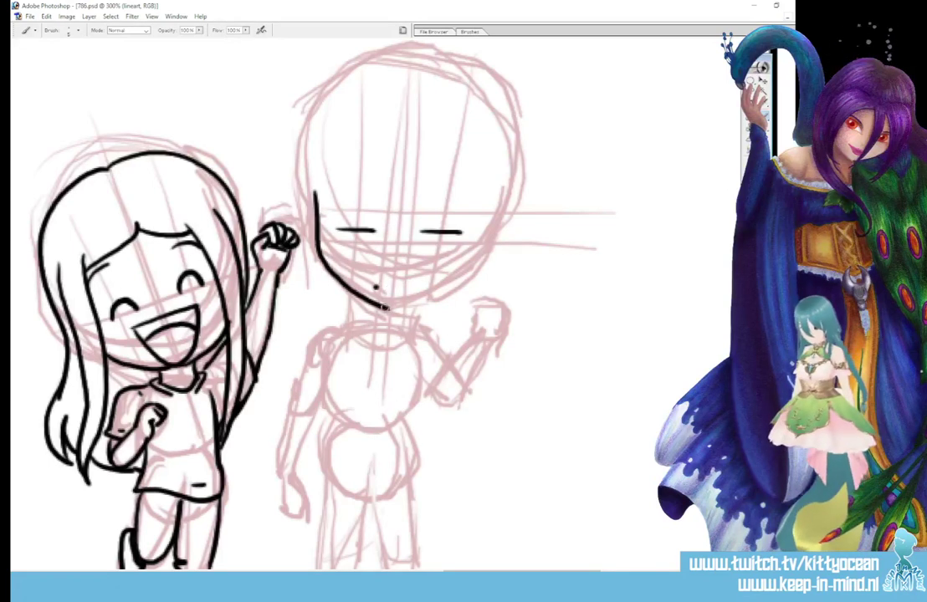
mouse_move(484, 204)
mouse_down()
mouse_move(472, 262)
mouse_move(451, 287)
mouse_up()
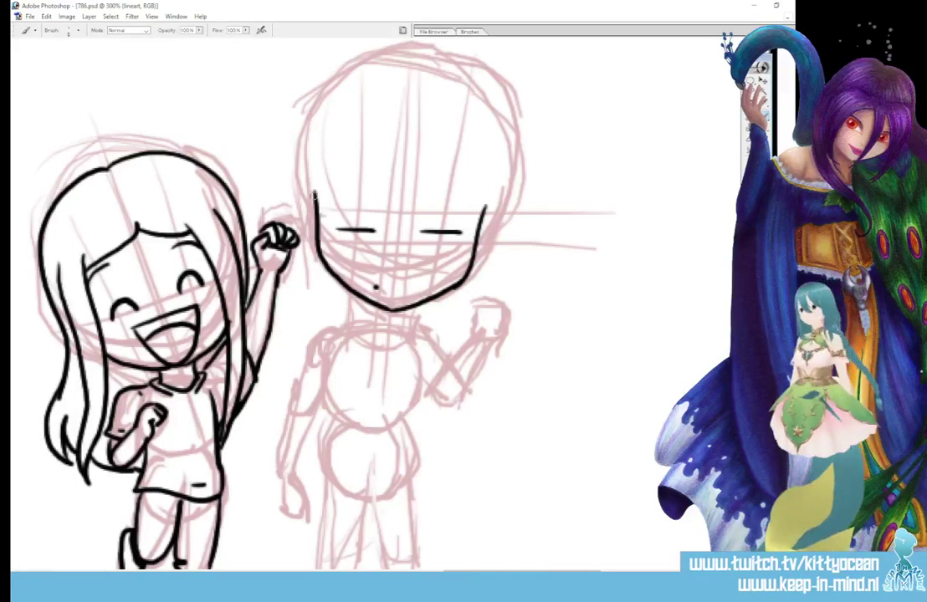
mouse_move(315, 199)
mouse_down()
mouse_move(327, 118)
mouse_move(400, 97)
mouse_move(474, 251)
mouse_up()
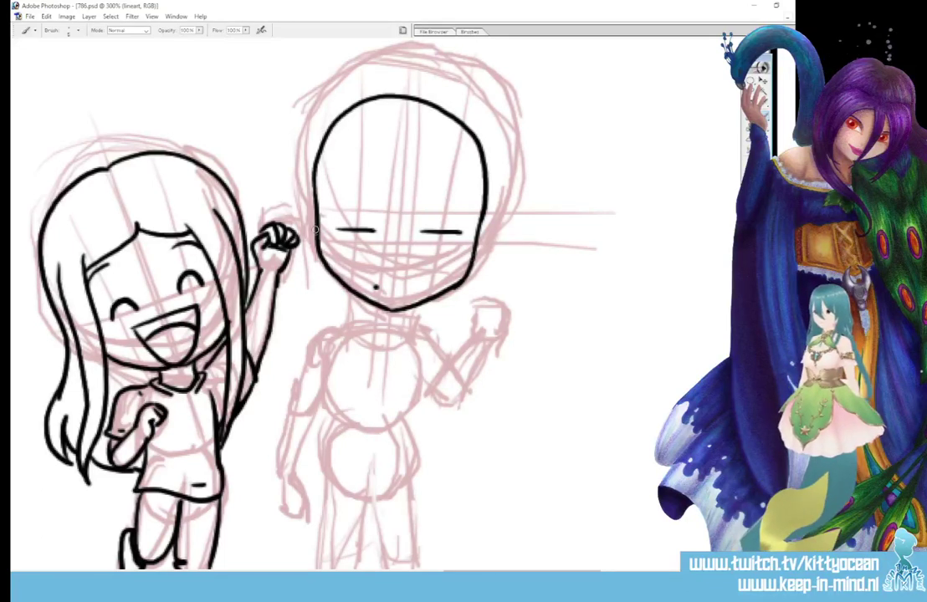
mouse_move(316, 231)
mouse_down()
mouse_move(311, 248)
mouse_move(328, 269)
mouse_up()
drag(476, 242, 465, 265)
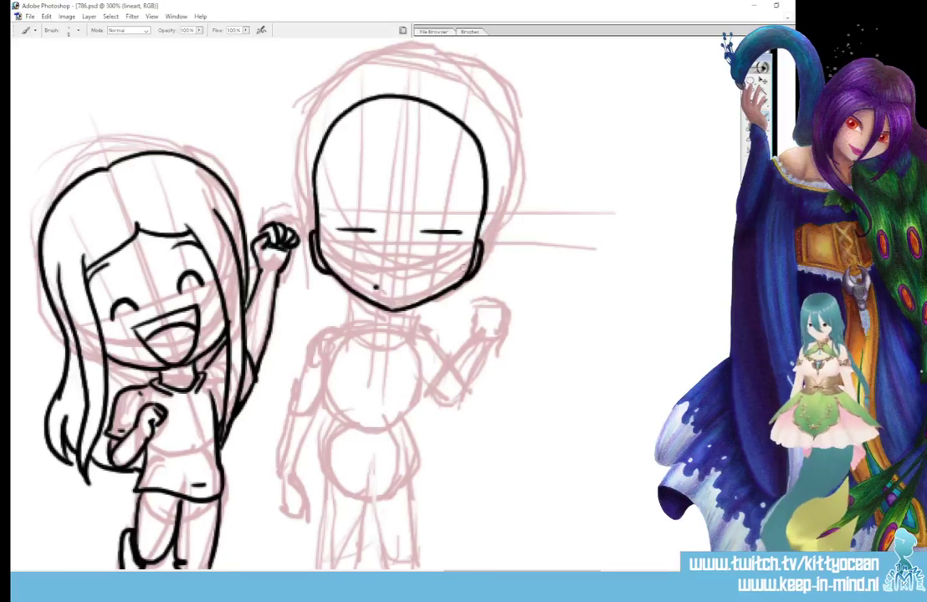
Step: Ink half-closed eyes under the taller figure's eyelids and two slanted eyebrows above them
drag(347, 234, 366, 235)
drag(430, 235, 442, 241)
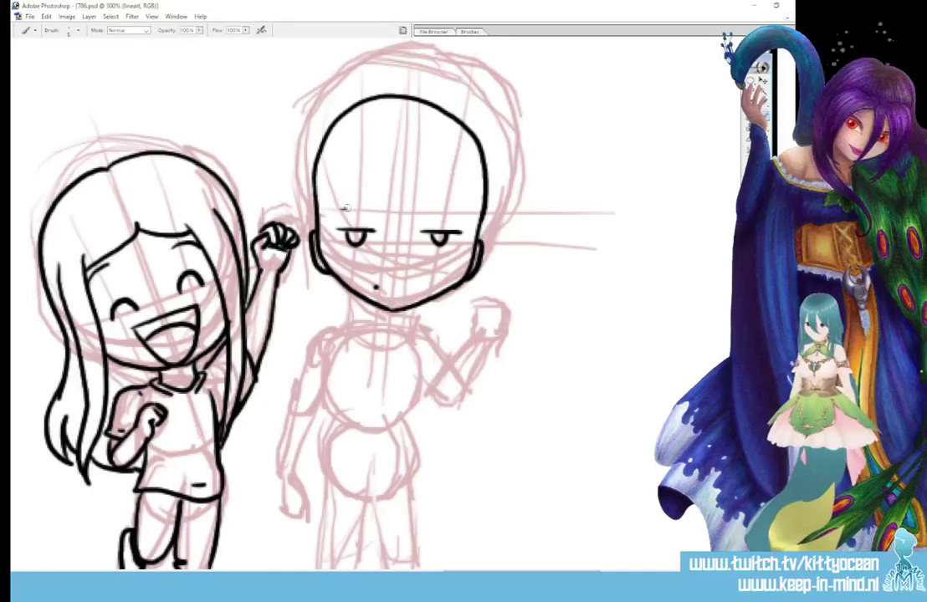
drag(342, 209, 371, 204)
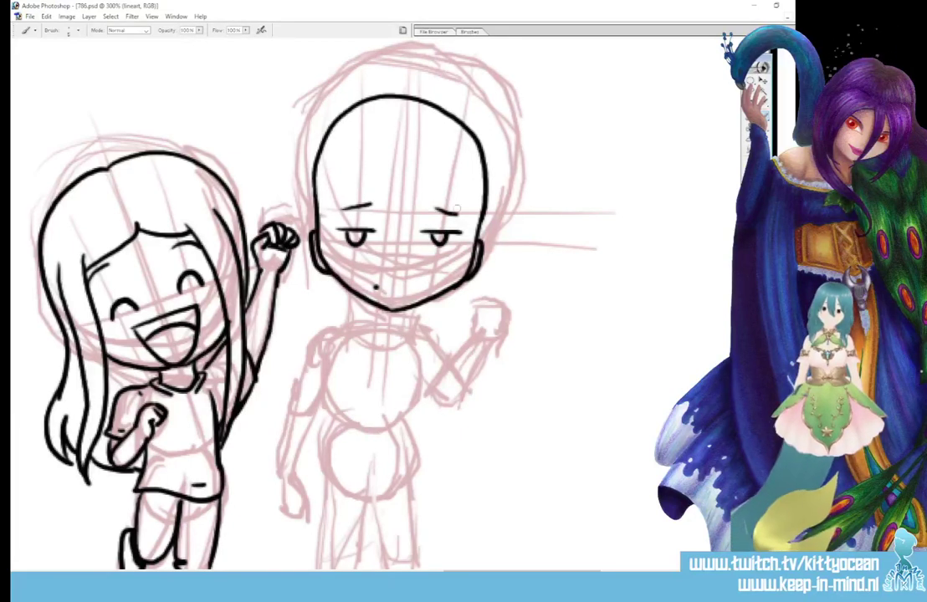
drag(435, 212, 457, 208)
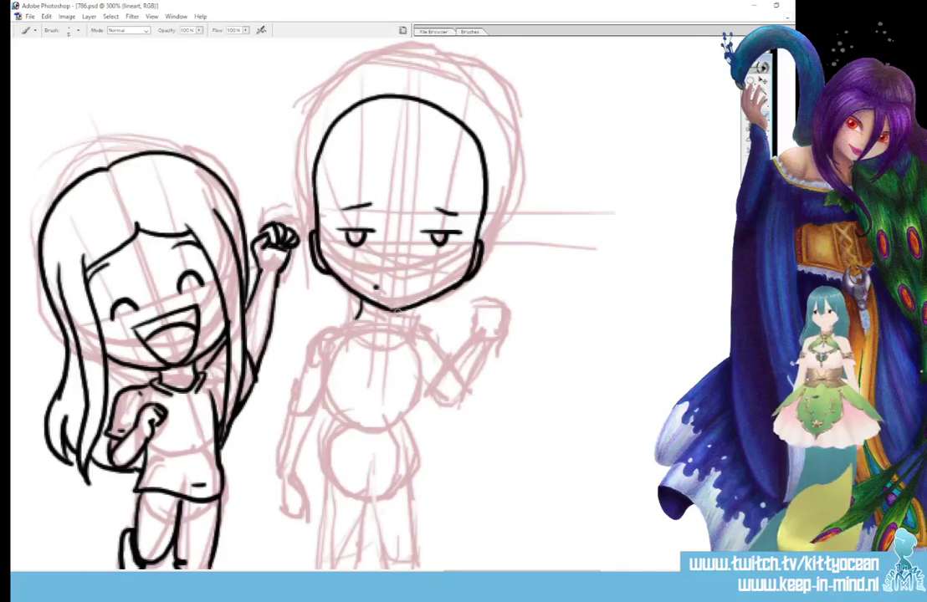
Step: Ink the taller figure's neck, collar and T-shirt with a full sleeve on the hanging arm and the opposite shoulder line
mouse_move(357, 301)
mouse_down()
mouse_move(384, 337)
mouse_move(421, 329)
mouse_move(365, 336)
mouse_move(412, 431)
mouse_up()
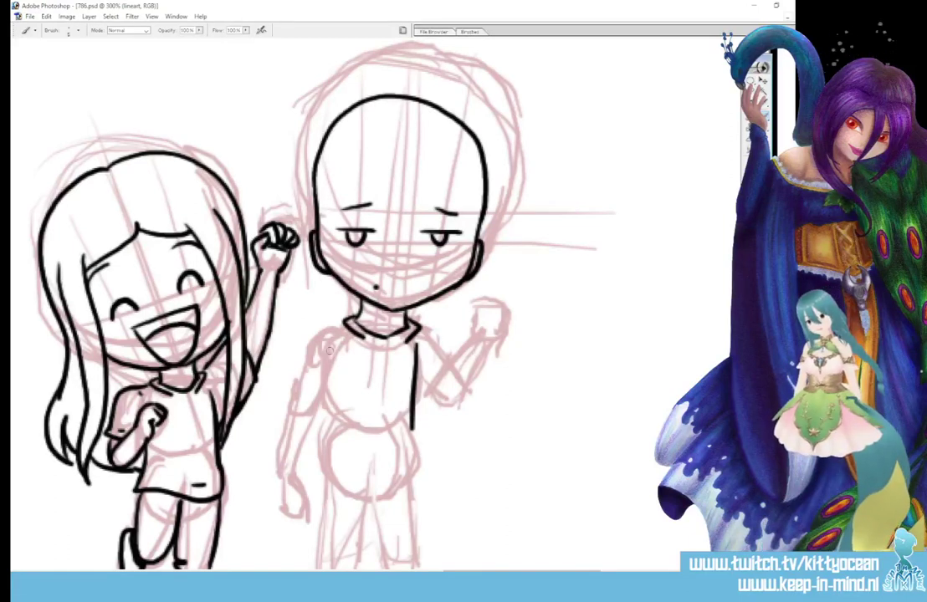
mouse_move(329, 352)
mouse_down()
mouse_move(311, 460)
mouse_move(368, 475)
mouse_move(415, 465)
mouse_move(423, 445)
mouse_up()
drag(386, 462, 408, 451)
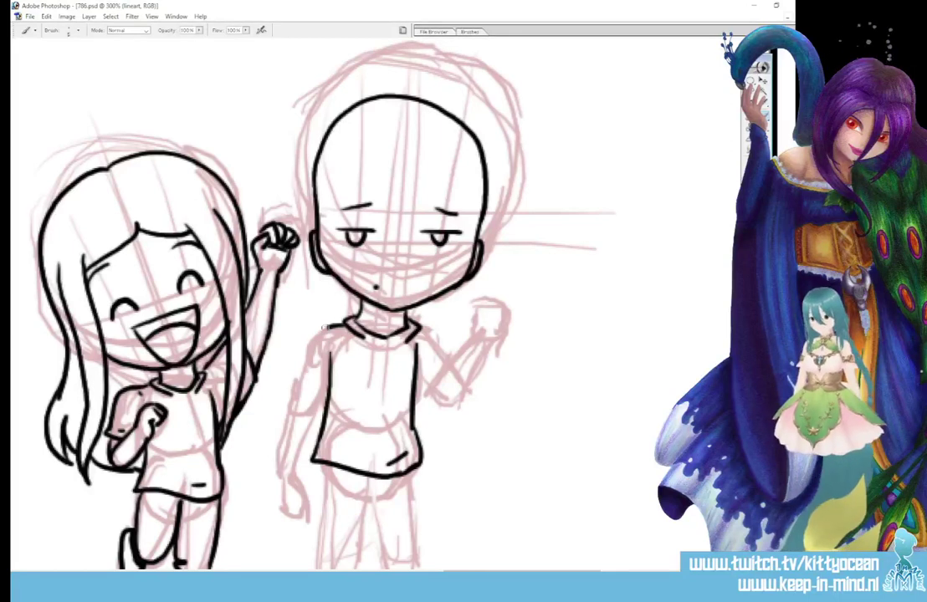
mouse_move(329, 326)
mouse_down()
mouse_move(303, 352)
mouse_move(292, 374)
mouse_move(322, 390)
mouse_up()
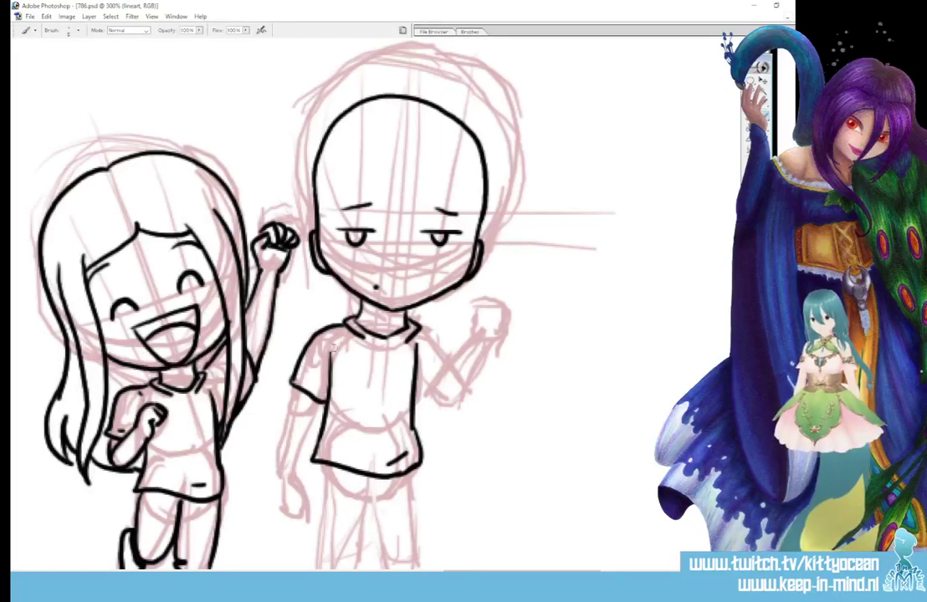
drag(416, 329, 445, 352)
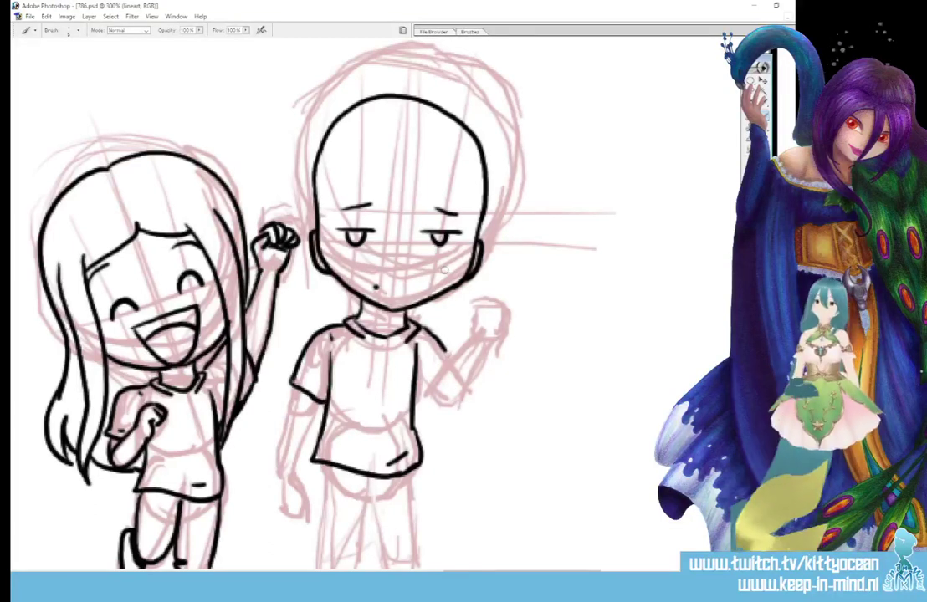
Step: Erase the taller figure's slanted eyebrows and ink two short, flatter ones in their place
mouse_move(348, 206)
mouse_down()
mouse_move(372, 204)
mouse_move(361, 201)
mouse_up()
drag(439, 209, 449, 211)
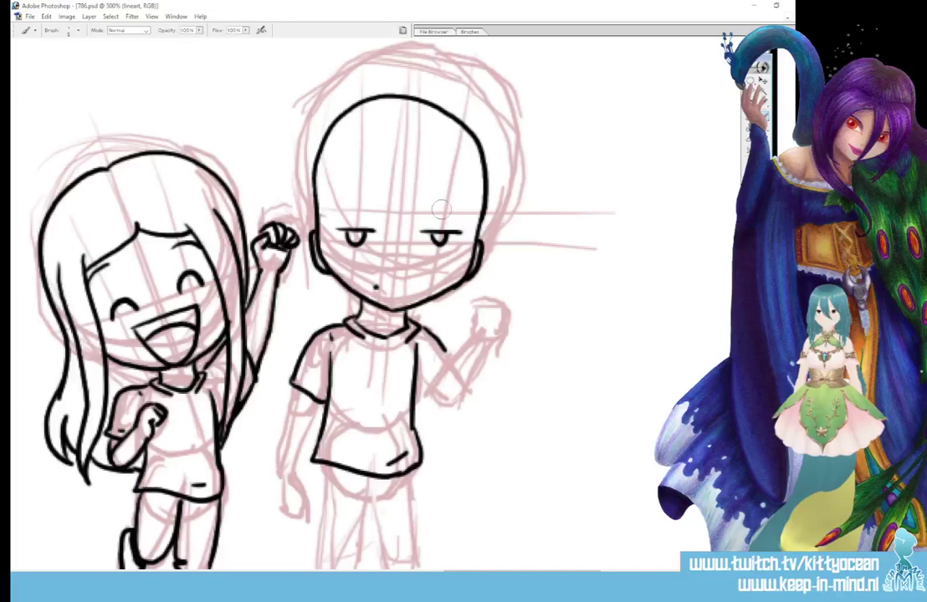
drag(344, 211, 366, 210)
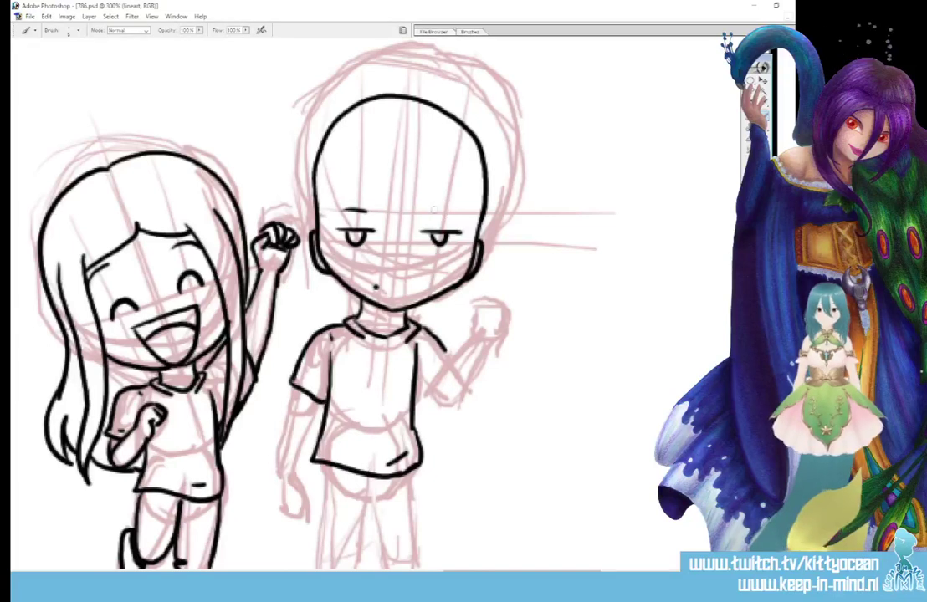
drag(432, 212, 458, 214)
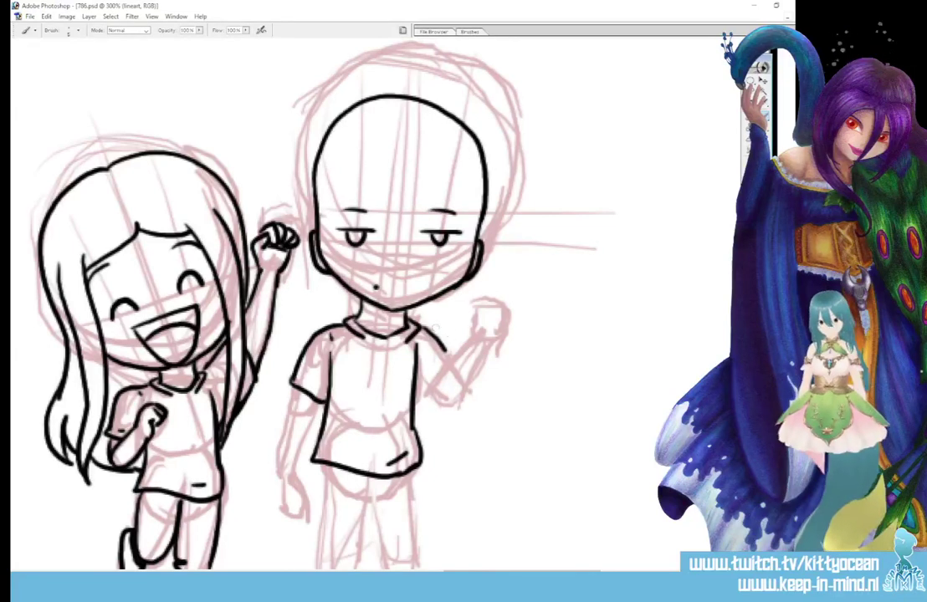
Step: Ink the taller figure's raised forearm, bent elbow, sleeve and clenched fist
mouse_move(438, 387)
mouse_down()
mouse_move(487, 328)
mouse_move(479, 331)
mouse_move(469, 309)
mouse_move(474, 331)
mouse_up()
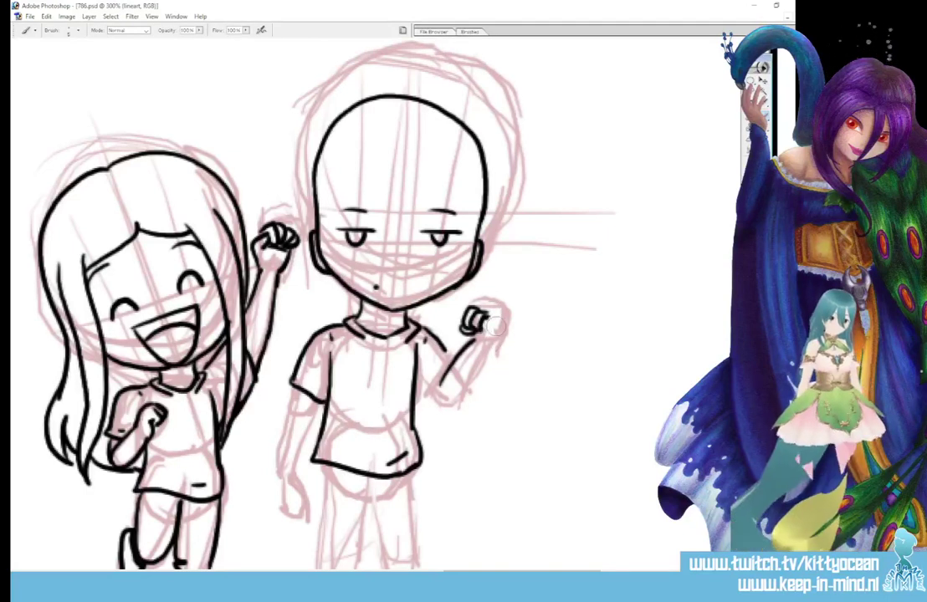
drag(495, 318, 490, 333)
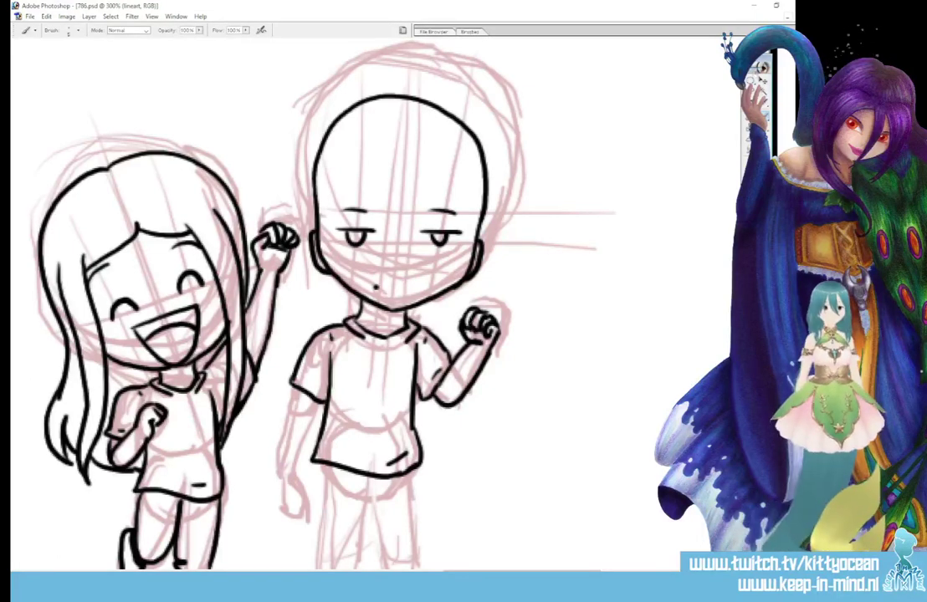
Step: Select the taller figure's whole inked head with the Lasso and shift it slightly down and toward the long-haired figure
key(l)
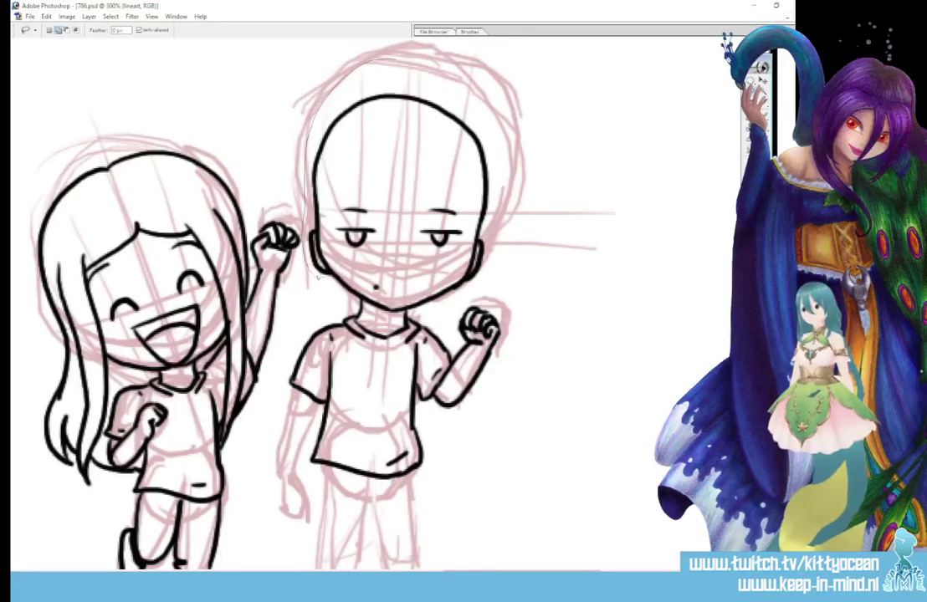
drag(315, 259, 343, 272)
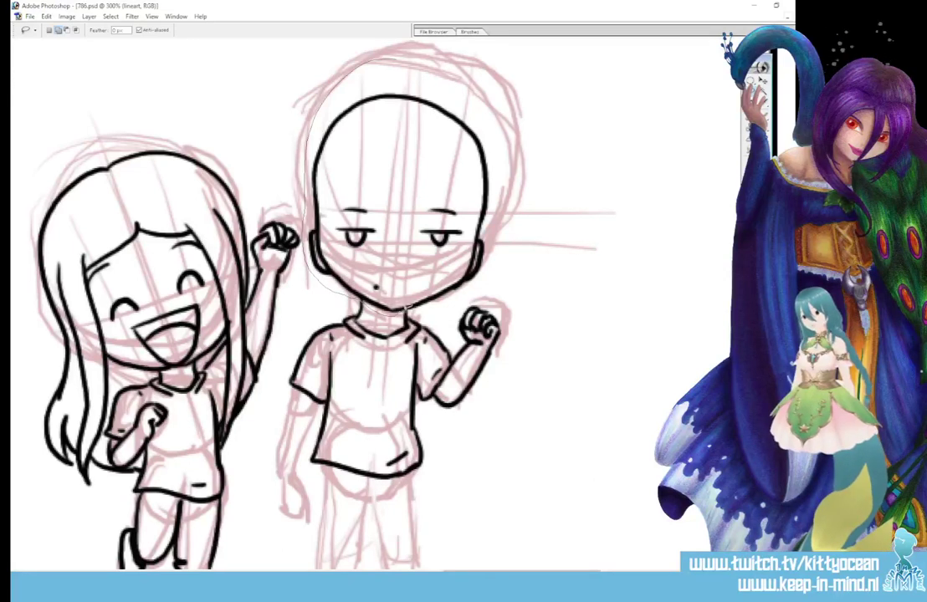
drag(343, 272, 297, 71)
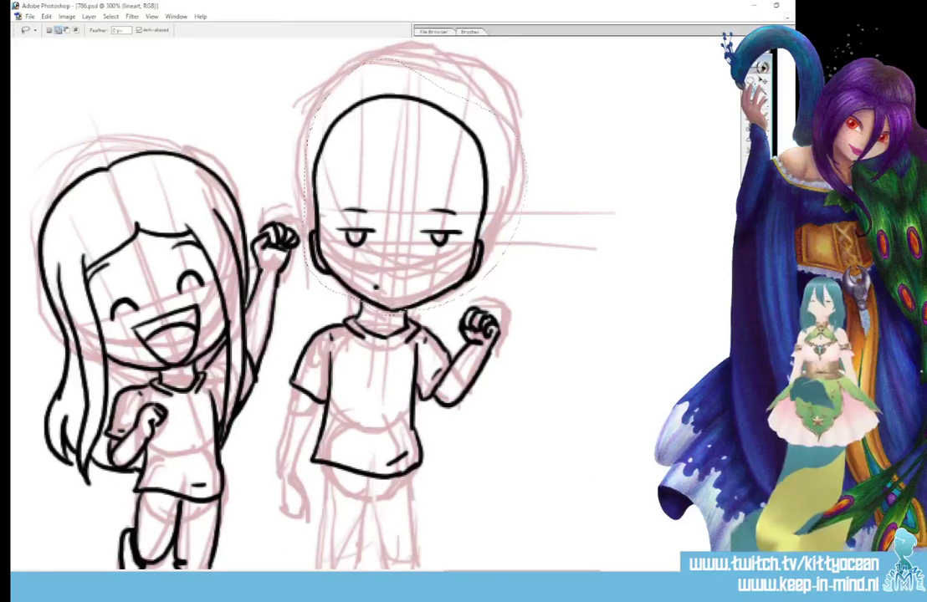
key(v)
drag(433, 251, 421, 257)
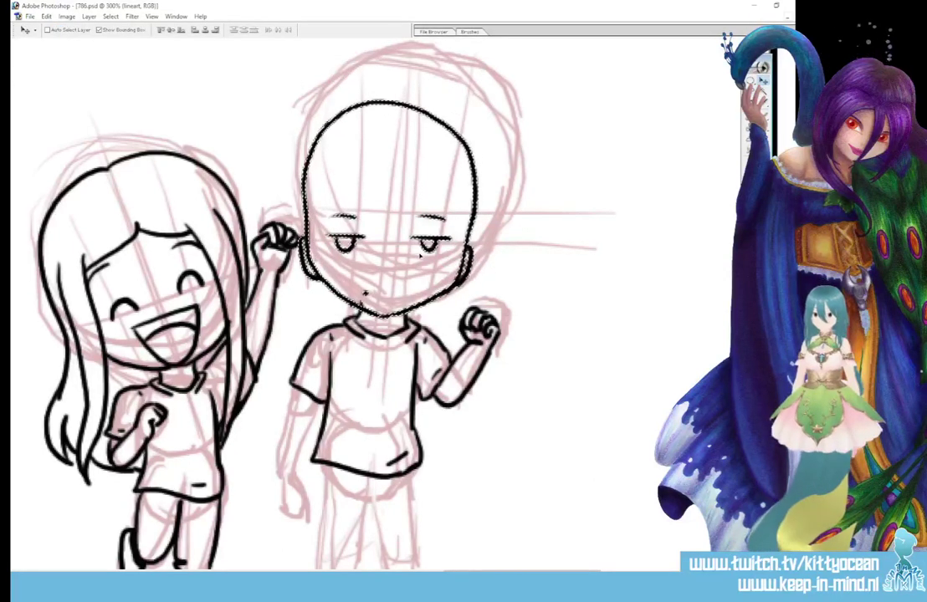
key(ctrl+t)
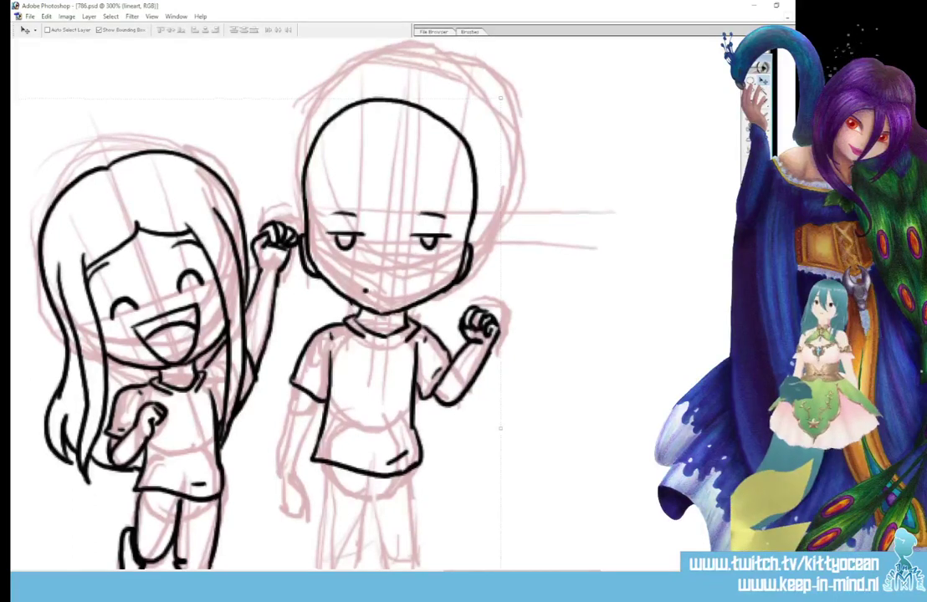
Step: Ink the taller figure's hanging arm and its loosely curled hand beside the T-shirt
scroll(279, 262, down, 3)
key(b)
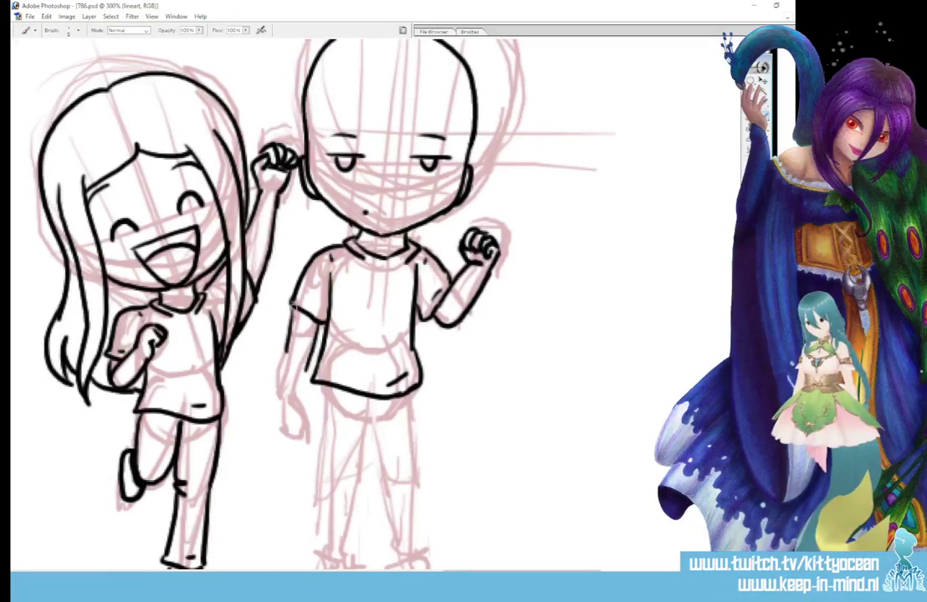
mouse_move(294, 311)
mouse_down()
mouse_move(286, 390)
mouse_move(286, 346)
mouse_move(289, 387)
mouse_move(307, 356)
mouse_move(299, 393)
mouse_move(286, 402)
mouse_move(303, 422)
mouse_up()
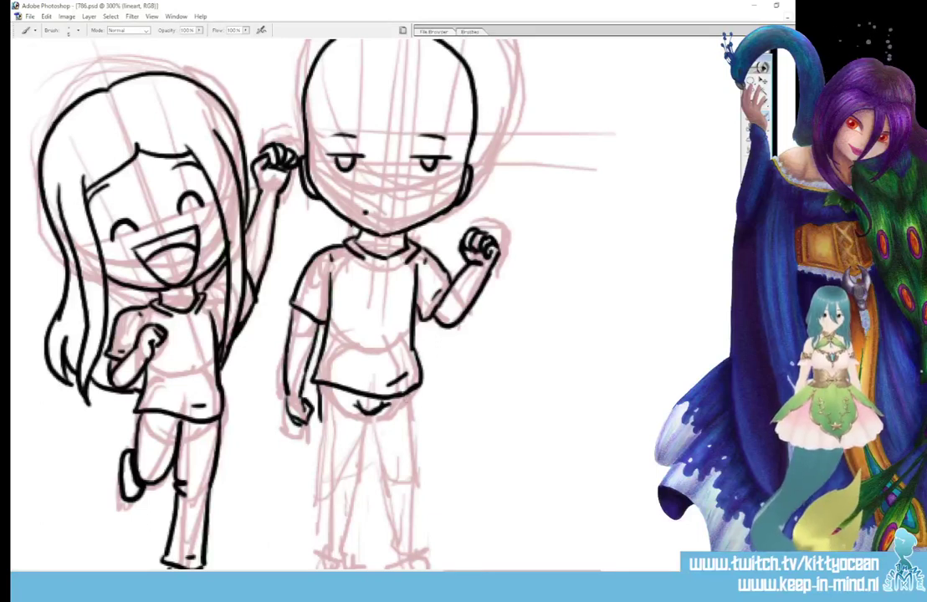
Step: Ink the taller figure's trouser leg on the raised-arm side, from the crotch down to the flared hem
drag(409, 393, 419, 483)
drag(370, 411, 377, 490)
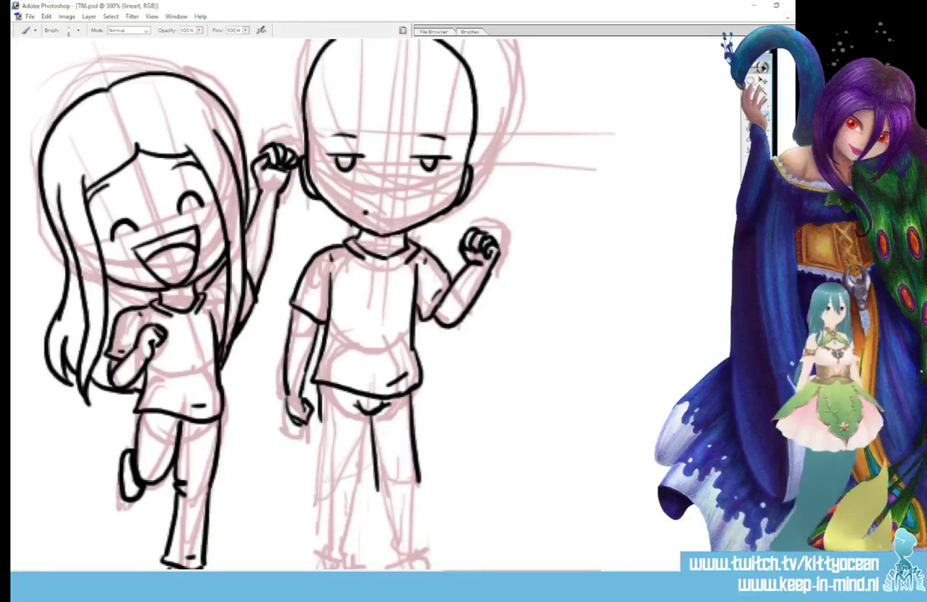
scroll(376, 335, down, 3)
mouse_move(377, 397)
mouse_down()
mouse_move(375, 467)
mouse_move(429, 458)
mouse_move(418, 390)
mouse_move(410, 458)
mouse_up()
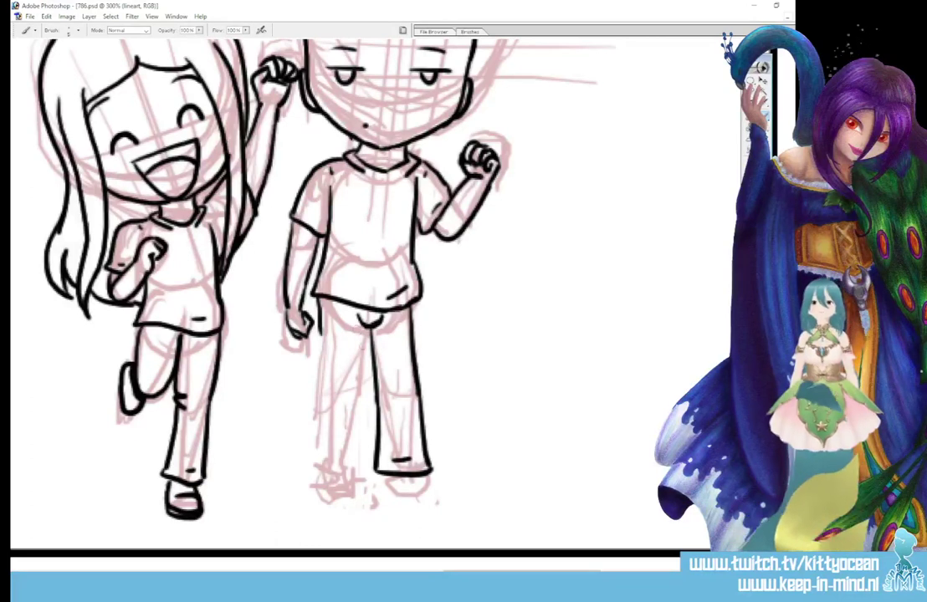
Step: Ink the taller figure's other trouser leg, the knee creases on both legs and a pair of shoes
drag(361, 319, 360, 389)
drag(316, 328, 316, 398)
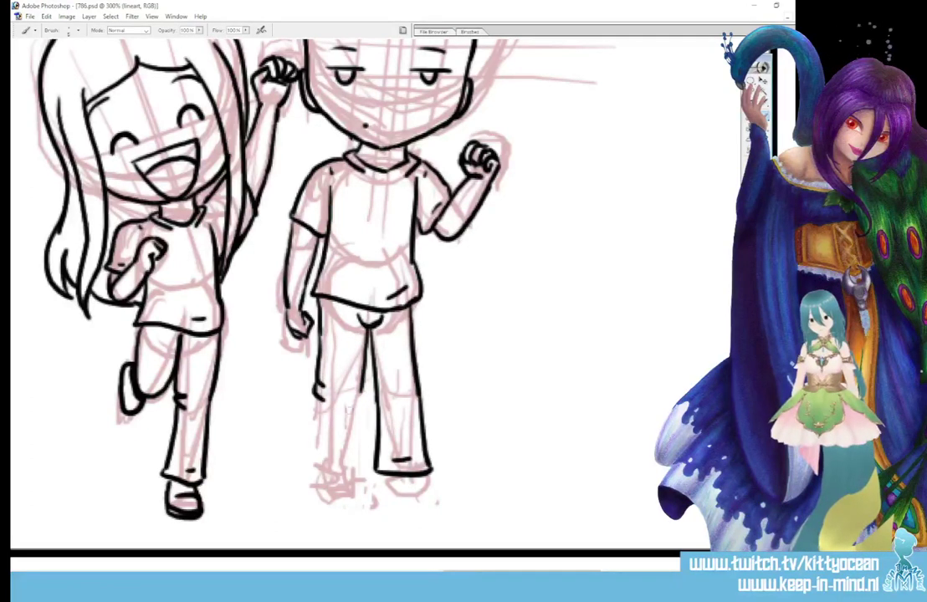
mouse_move(315, 334)
mouse_down()
mouse_move(314, 468)
mouse_move(356, 471)
mouse_up()
drag(332, 316, 324, 355)
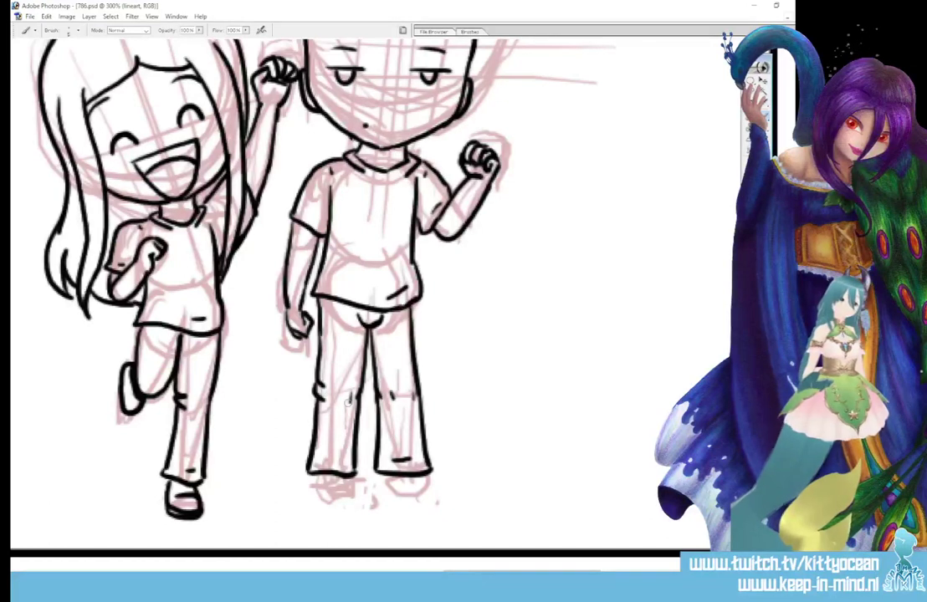
mouse_move(315, 478)
mouse_down()
mouse_move(362, 487)
mouse_move(388, 475)
mouse_move(404, 493)
mouse_move(423, 488)
mouse_move(395, 500)
mouse_up()
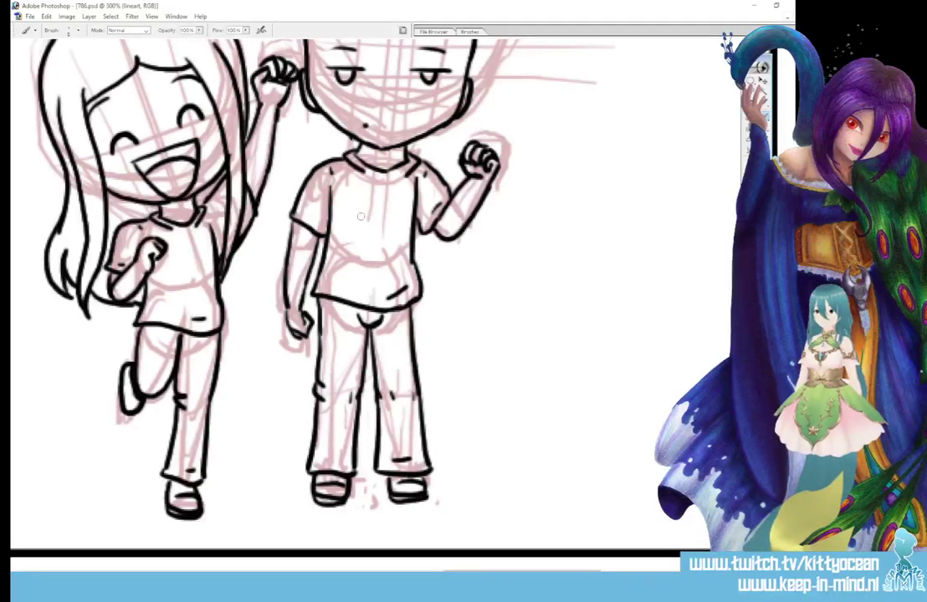
Step: Ink a small print of a head with two pigtails on the chest of the taller figure's T-shirt
mouse_move(361, 216)
mouse_down()
mouse_move(390, 224)
mouse_move(360, 207)
mouse_move(386, 204)
mouse_move(354, 203)
mouse_move(390, 204)
mouse_move(397, 214)
mouse_move(363, 238)
mouse_up()
drag(352, 202, 358, 240)
drag(390, 202, 389, 243)
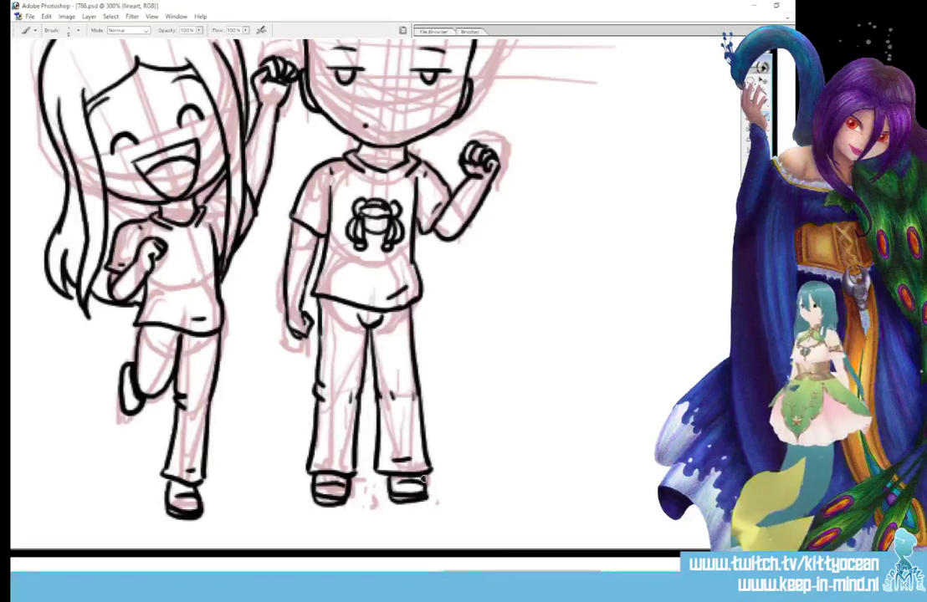
Step: Ink half-closed eyes, arched eyebrows and small nose and mouth marks on the tilted head in the next panel
scroll(423, 479, right, 15)
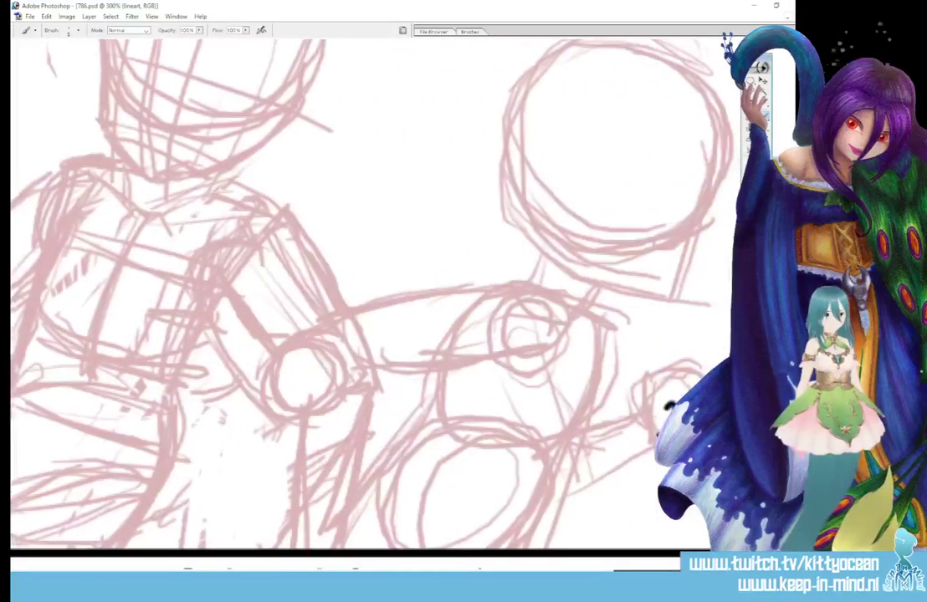
scroll(377, 293, left, 5)
scroll(377, 293, up, 5)
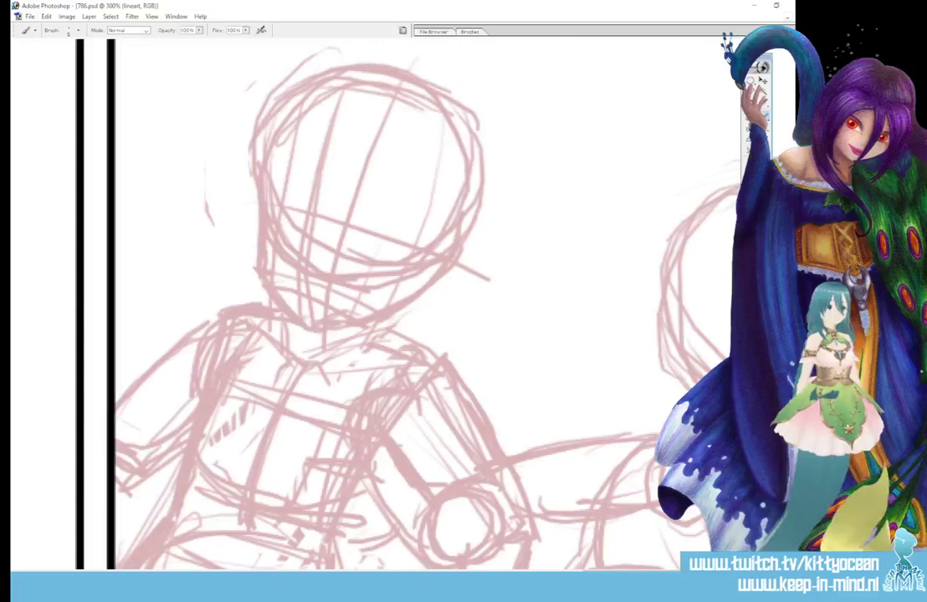
drag(269, 207, 378, 232)
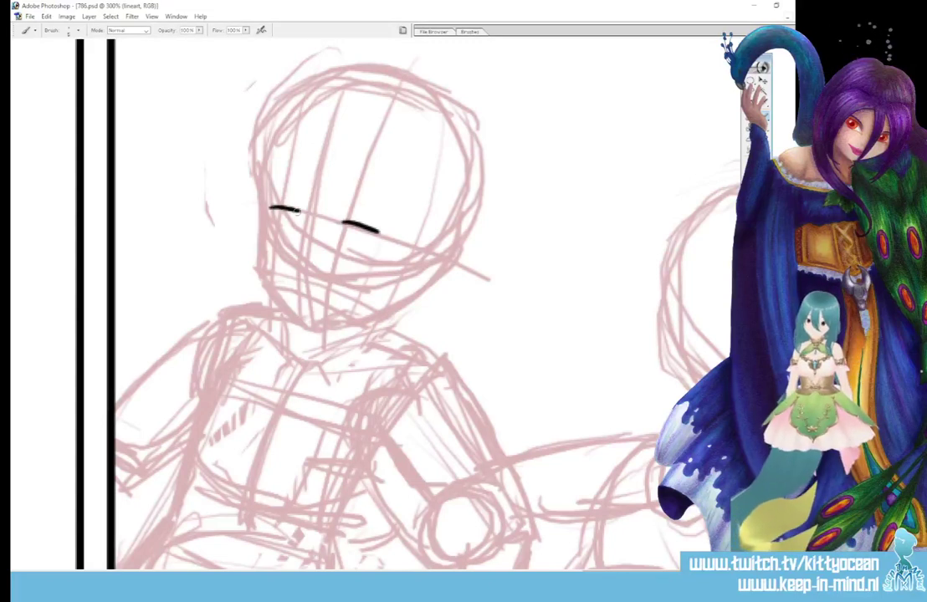
drag(282, 207, 286, 210)
drag(344, 228, 385, 216)
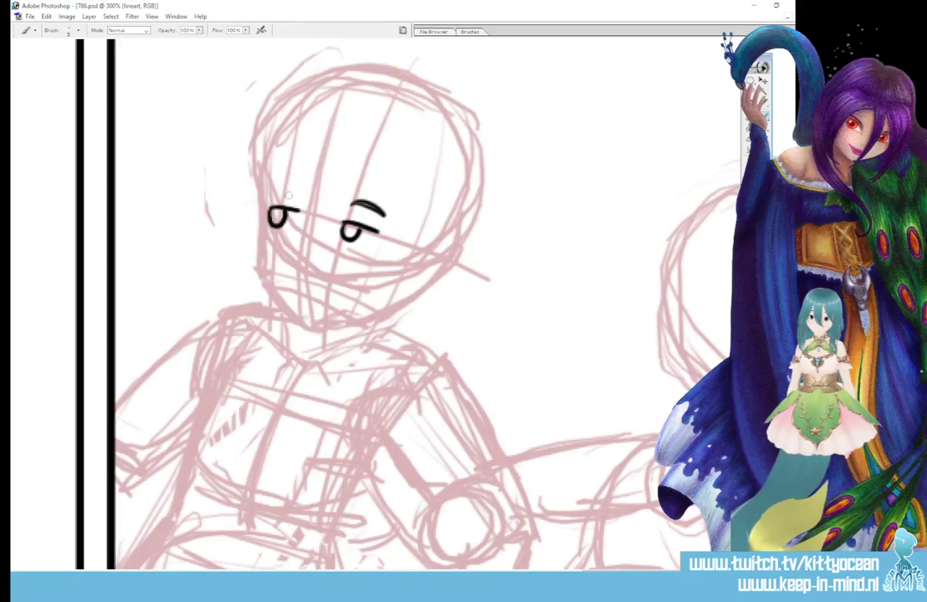
drag(264, 195, 295, 192)
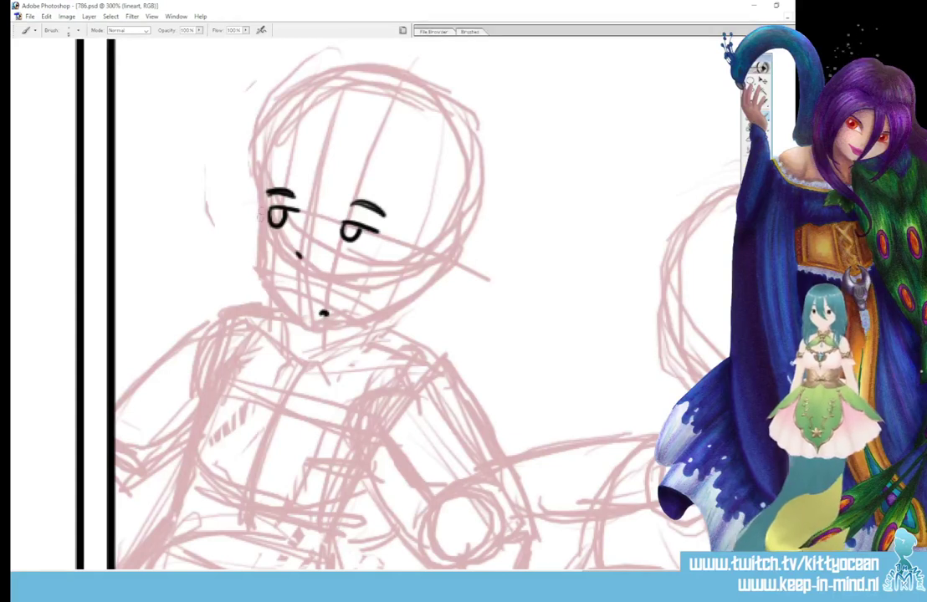
Step: Ink the tilted head's cheek and jawline and one ear with its inner fold
mouse_move(266, 205)
mouse_down()
mouse_move(262, 278)
mouse_move(322, 325)
mouse_move(307, 323)
mouse_move(354, 325)
mouse_move(390, 306)
mouse_up()
drag(416, 262, 401, 293)
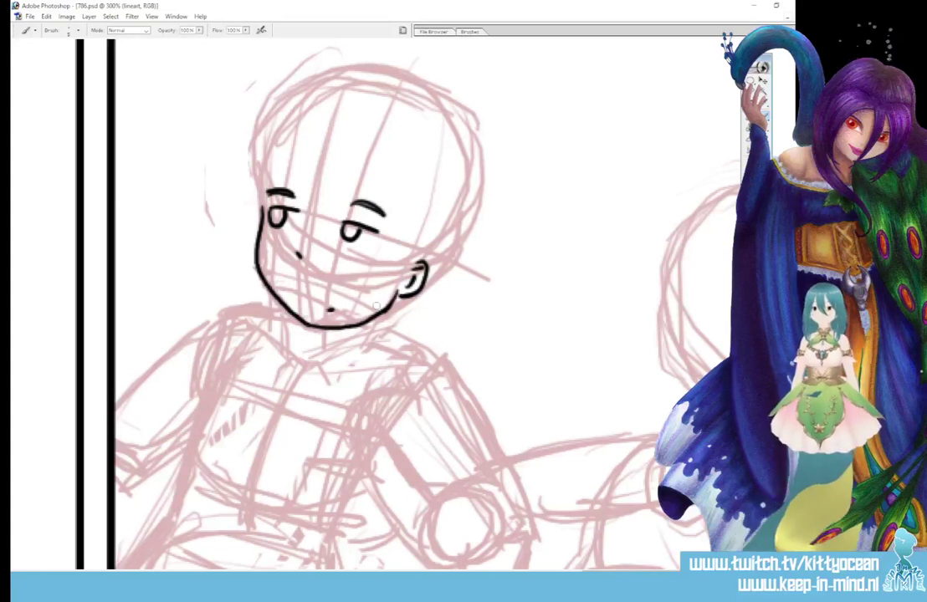
mouse_move(265, 194)
mouse_down()
mouse_move(275, 145)
mouse_move(299, 117)
mouse_move(331, 106)
mouse_move(399, 113)
mouse_move(443, 151)
mouse_move(457, 179)
mouse_move(457, 217)
mouse_move(441, 259)
mouse_up()
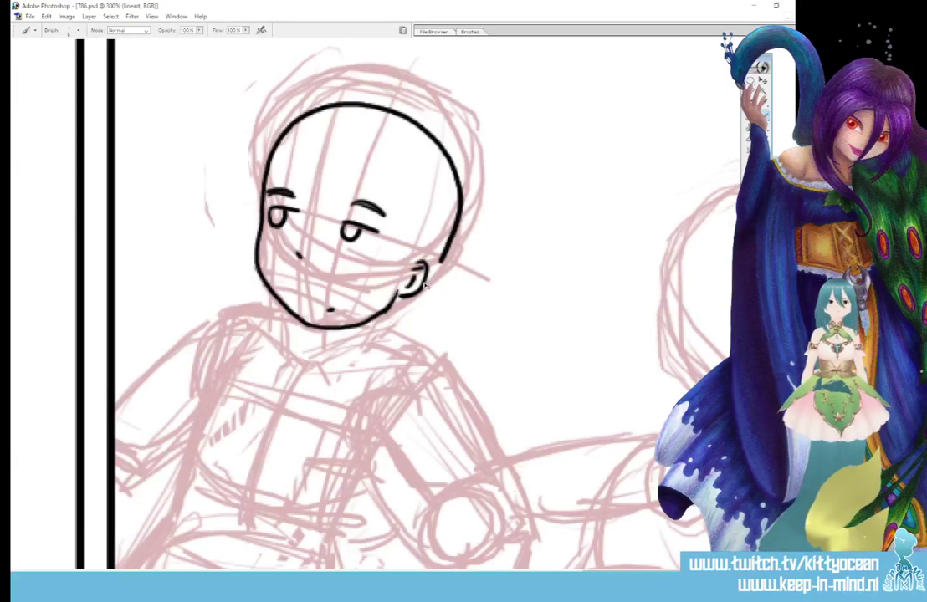
key(ctrl+z)
mouse_move(264, 194)
mouse_down()
mouse_move(278, 129)
mouse_move(319, 93)
mouse_move(344, 88)
mouse_move(431, 131)
mouse_up()
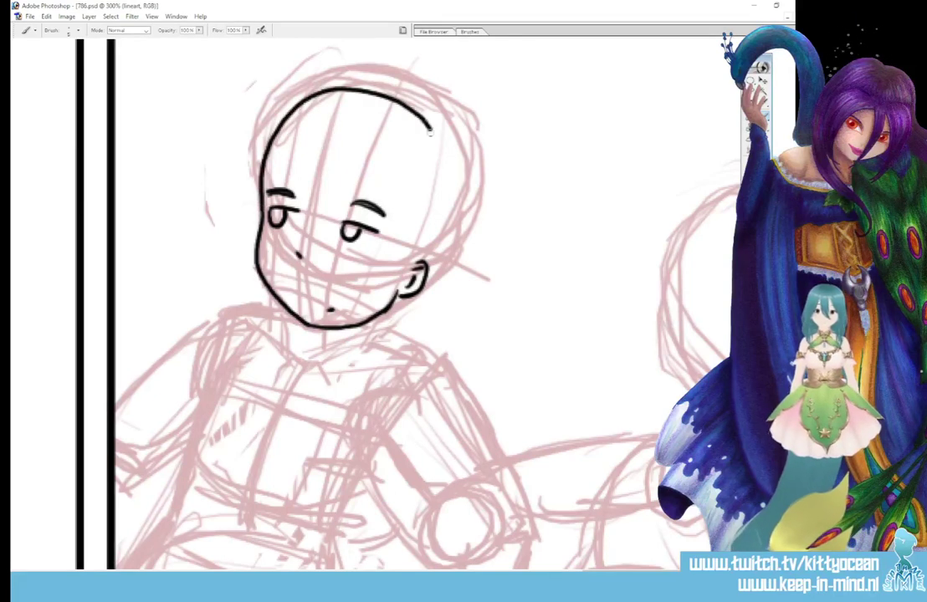
key(ctrl+z)
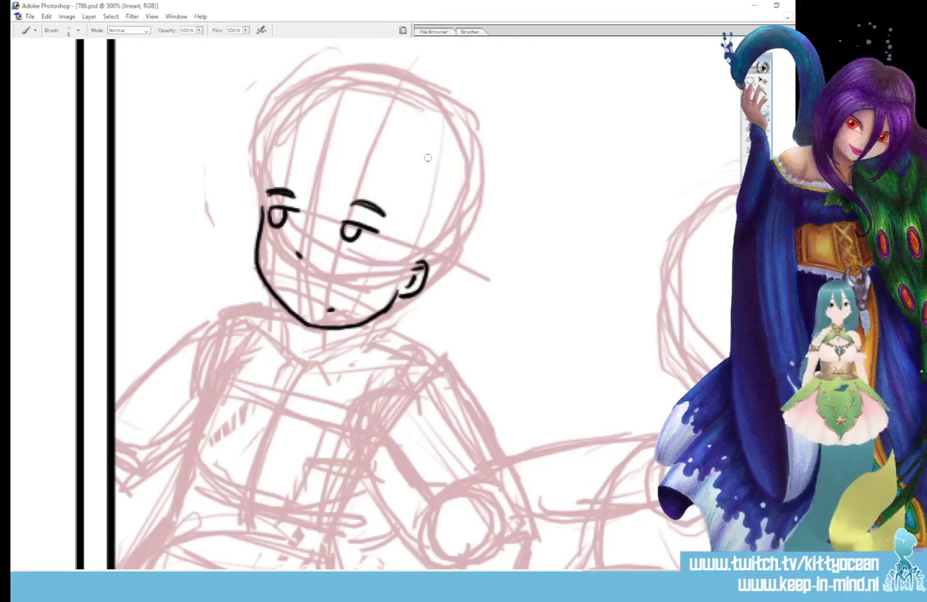
Step: Ink the tilted head's rounded bald outline from forehead to ear and the neck lines below the jaw
mouse_move(265, 196)
mouse_down()
mouse_move(273, 133)
mouse_move(318, 97)
mouse_move(386, 96)
mouse_move(447, 138)
mouse_move(460, 205)
mouse_move(433, 269)
mouse_up()
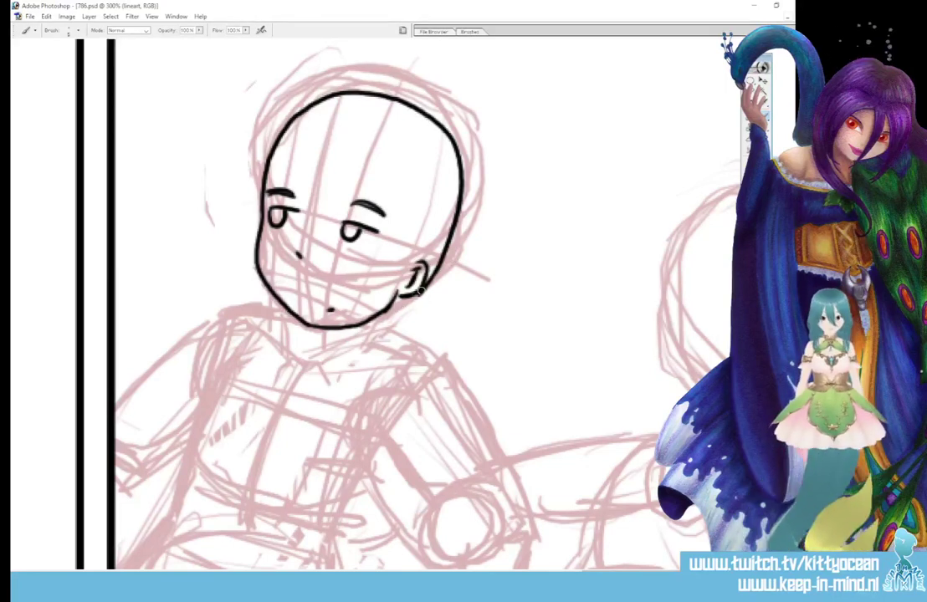
drag(400, 294, 364, 341)
mouse_move(285, 319)
mouse_down()
mouse_move(278, 329)
mouse_move(361, 334)
mouse_up()
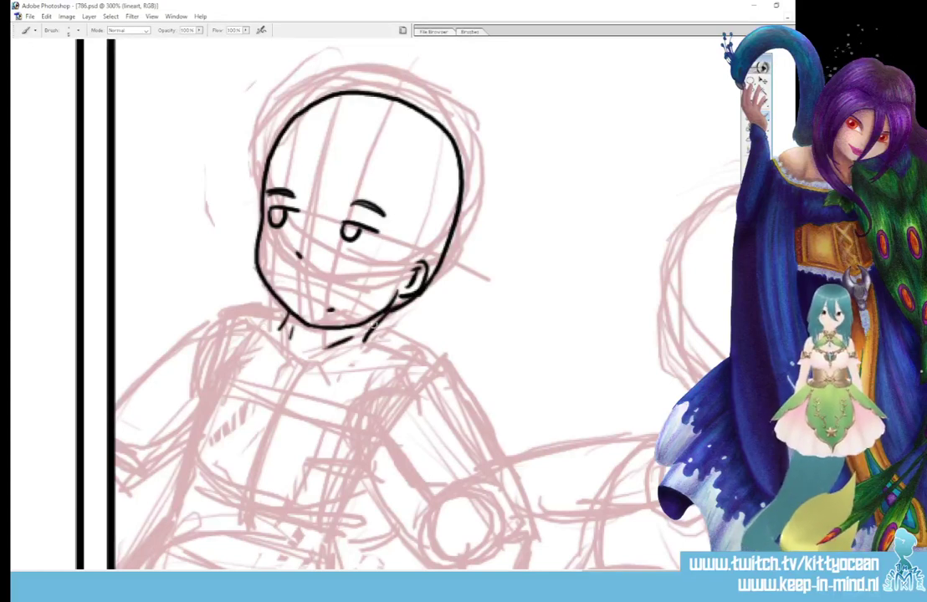
Step: Ink the inner and outer edges of the shirt collar around the tilted figure's neck
drag(280, 321, 384, 339)
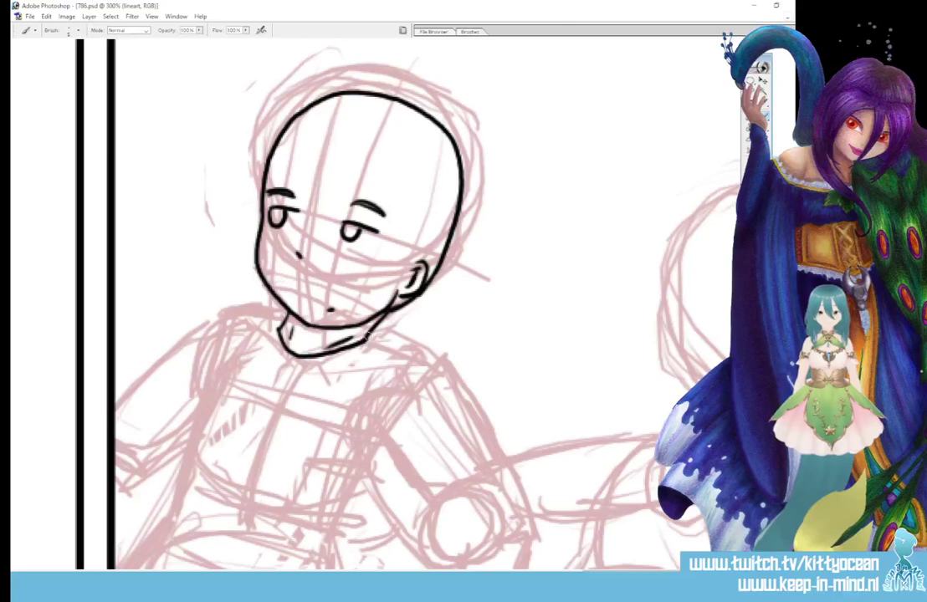
drag(272, 315, 277, 344)
drag(293, 368, 313, 367)
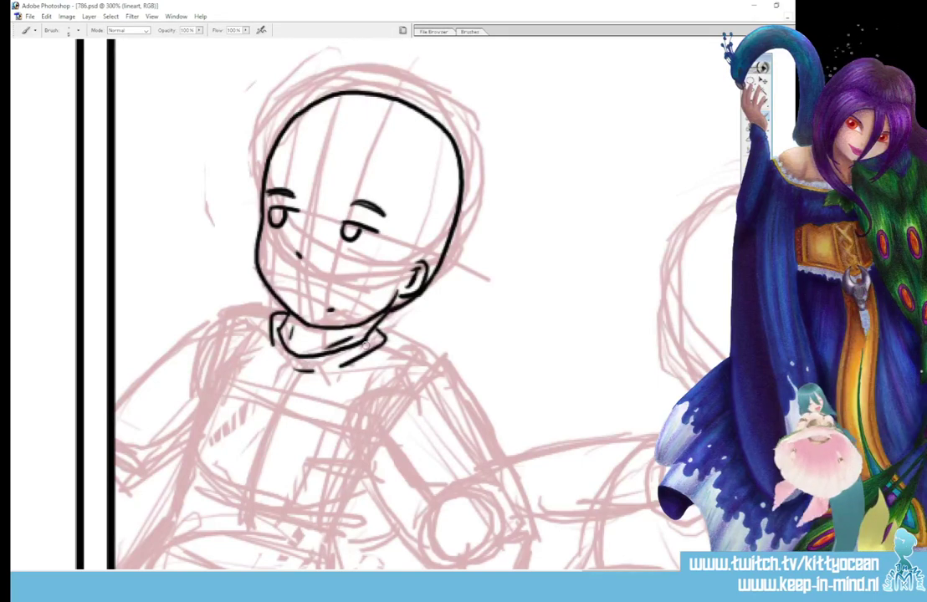
scroll(368, 301, down, 3)
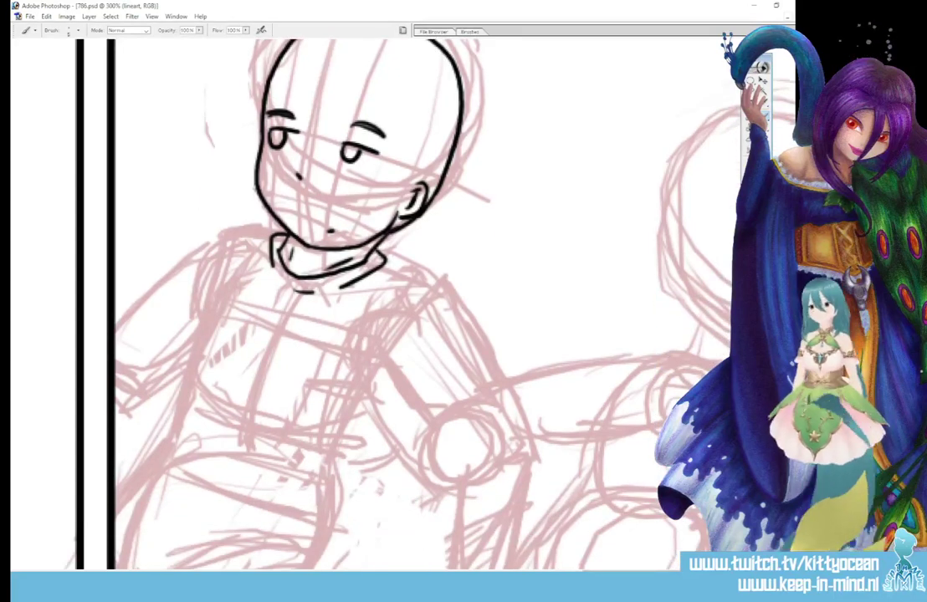
Step: Ink the standing character's shoulder over the sketch, with both side edges of the sleeve nearest the second figure
drag(385, 257, 485, 334)
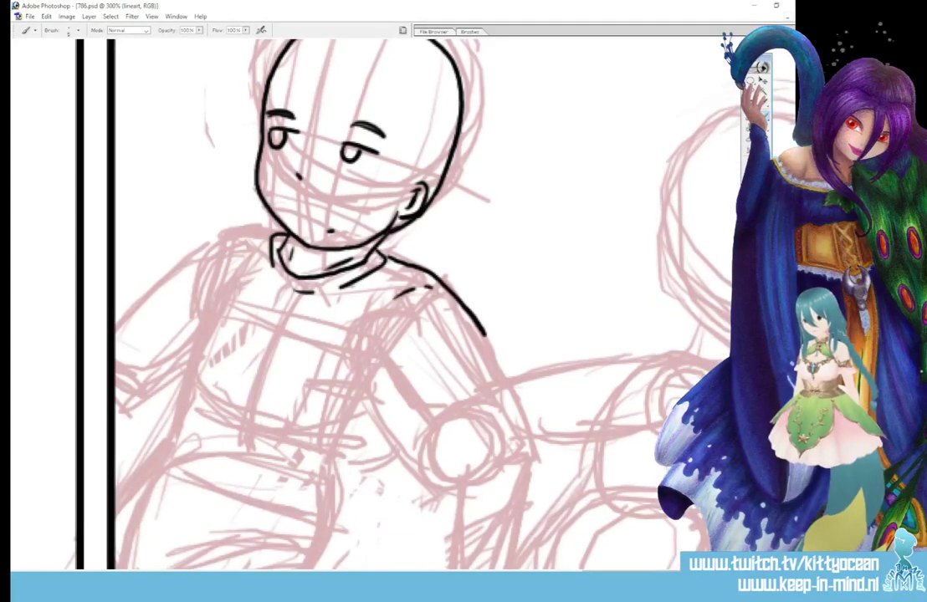
mouse_move(348, 315)
mouse_down()
mouse_move(385, 409)
mouse_move(487, 339)
mouse_move(495, 355)
mouse_move(412, 449)
mouse_up()
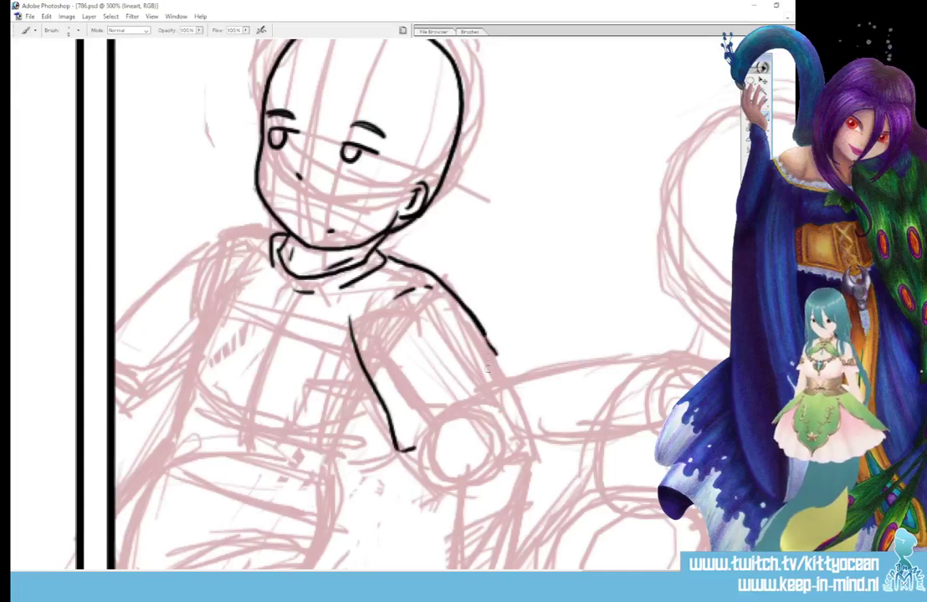
drag(485, 335, 507, 377)
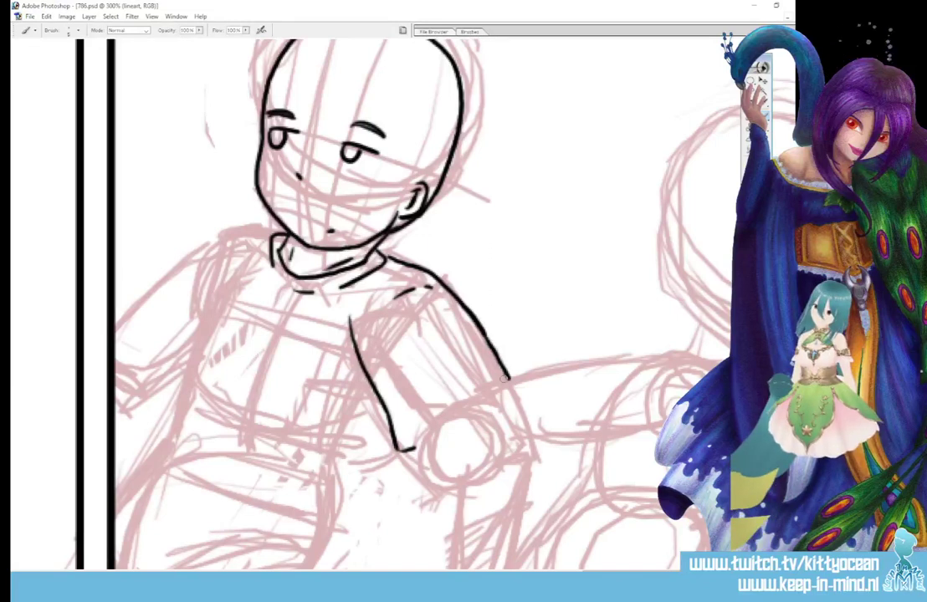
Step: Ink the shirt's torso outline from the shoulder around the curved hem to the armpit, adding a short fold line near the hem
mouse_move(244, 262)
mouse_down()
mouse_move(125, 490)
mouse_move(220, 544)
mouse_move(327, 565)
mouse_up()
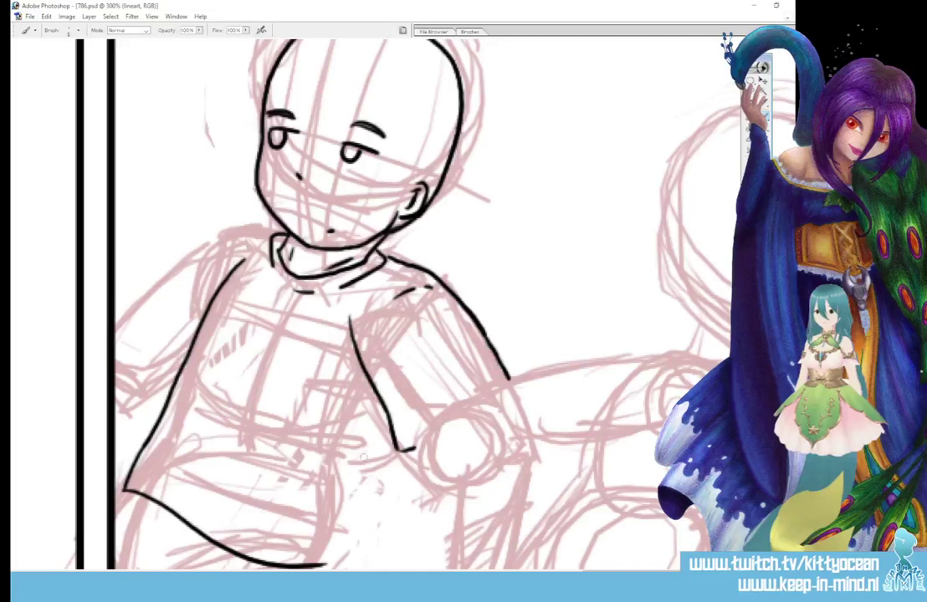
mouse_move(366, 381)
mouse_down()
mouse_move(345, 540)
mouse_move(329, 563)
mouse_up()
drag(265, 525, 294, 524)
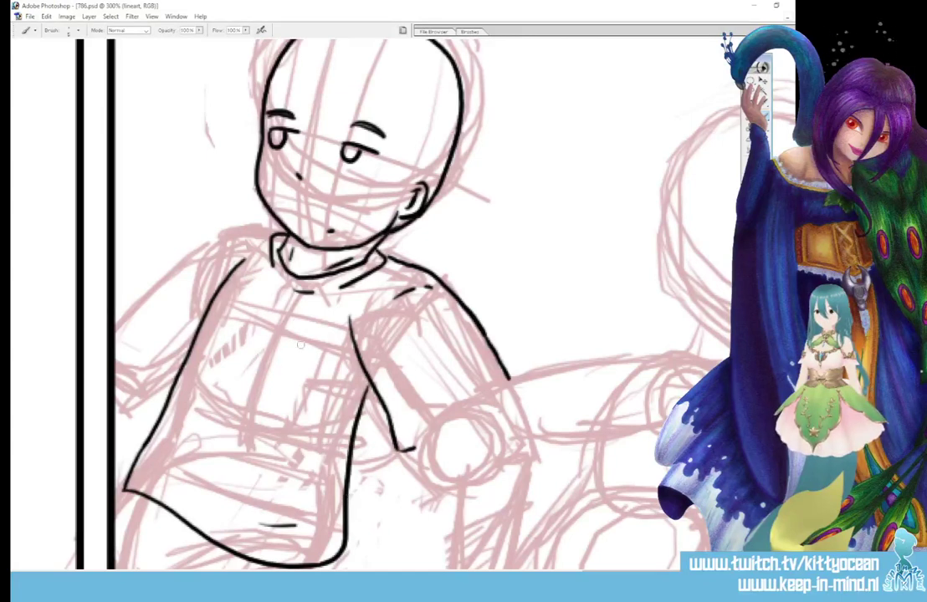
Step: Ink the other shoulder and short sleeve up to the panel border, redrawing the cuff lower and adding the arm line beneath it
mouse_move(274, 224)
mouse_down()
mouse_move(240, 226)
mouse_move(167, 265)
mouse_move(116, 311)
mouse_move(131, 356)
mouse_move(159, 385)
mouse_up()
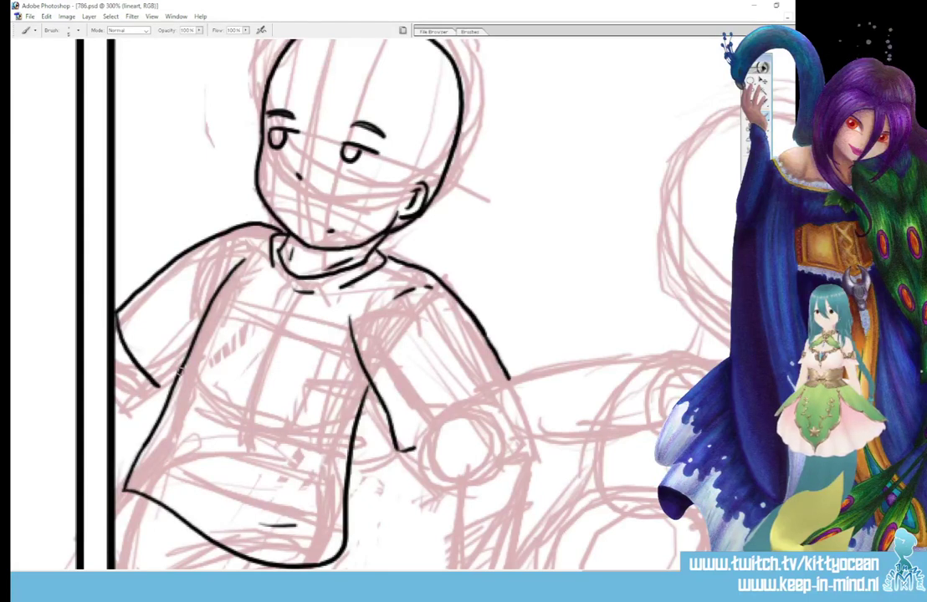
key(ctrl+z)
drag(115, 372, 163, 408)
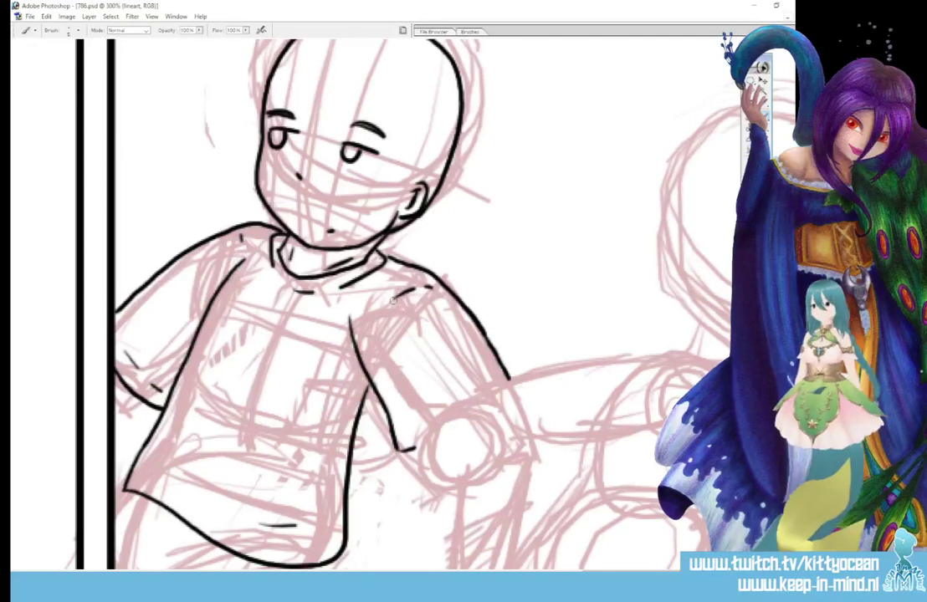
drag(163, 407, 115, 434)
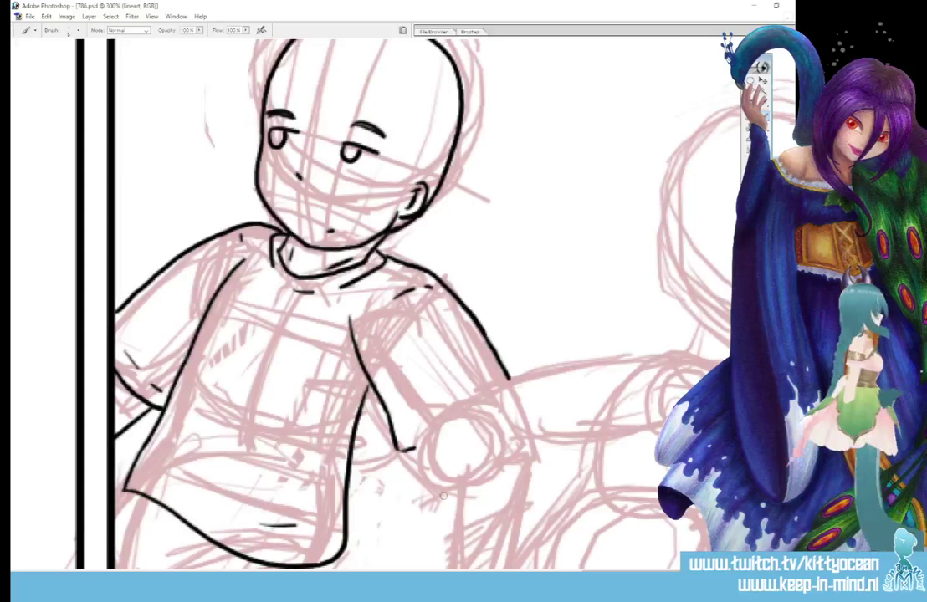
Step: Ink four rounded fingers with knuckle lines over the arm sketch, and close the sleeve with a curved cuff
drag(473, 466, 441, 486)
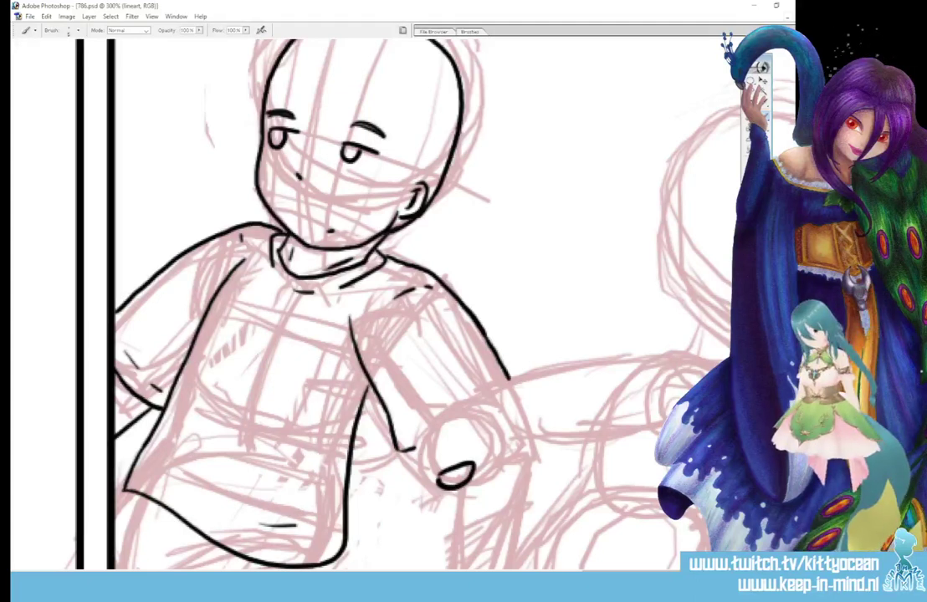
mouse_move(456, 445)
mouse_down()
mouse_move(424, 460)
mouse_move(458, 452)
mouse_move(418, 450)
mouse_up()
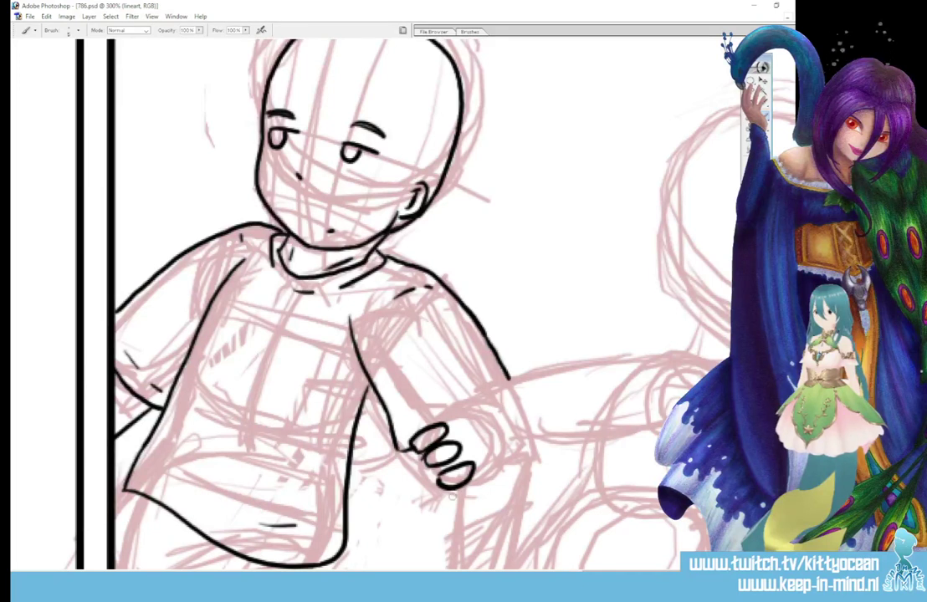
drag(483, 483, 458, 503)
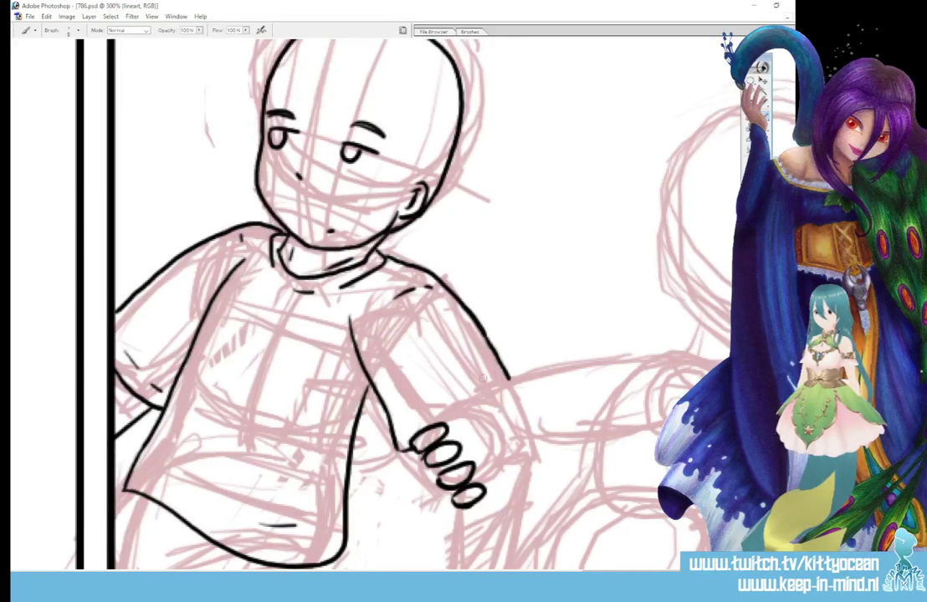
drag(414, 422, 412, 449)
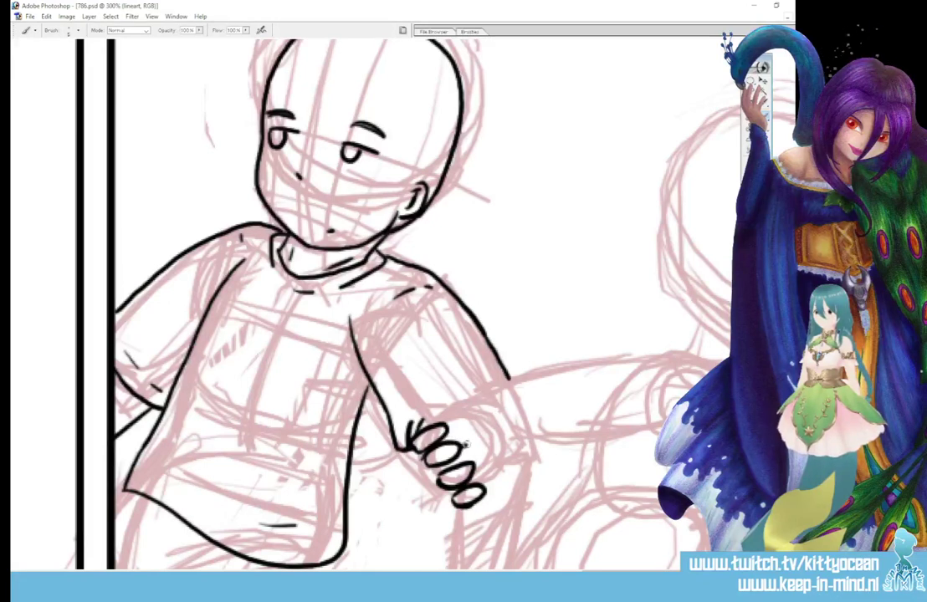
mouse_move(507, 378)
mouse_down()
mouse_move(533, 423)
mouse_move(473, 444)
mouse_move(476, 417)
mouse_up()
drag(408, 437, 415, 432)
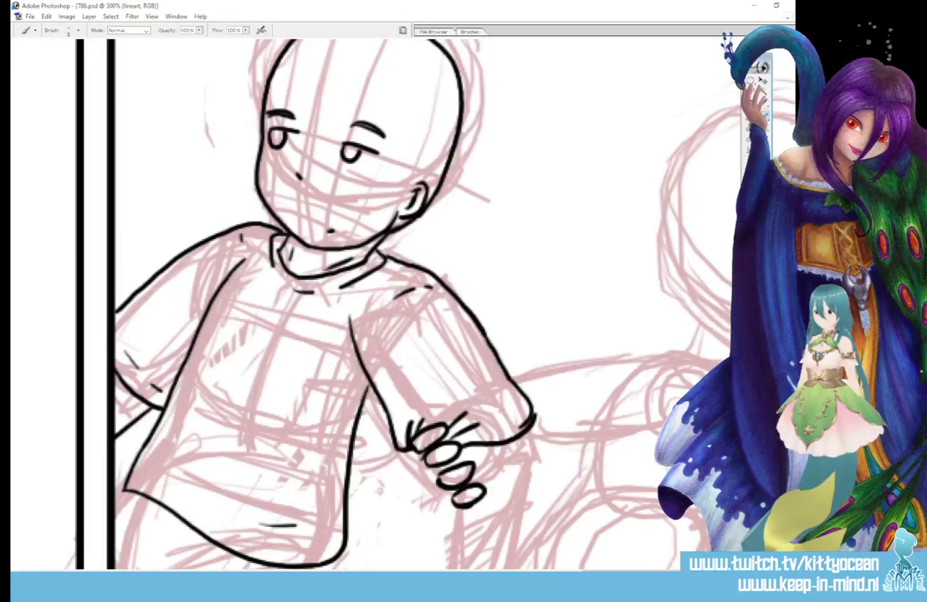
Step: Ink the two long lines running from the cuff and fingers down to the panel's lower border
drag(531, 435, 502, 567)
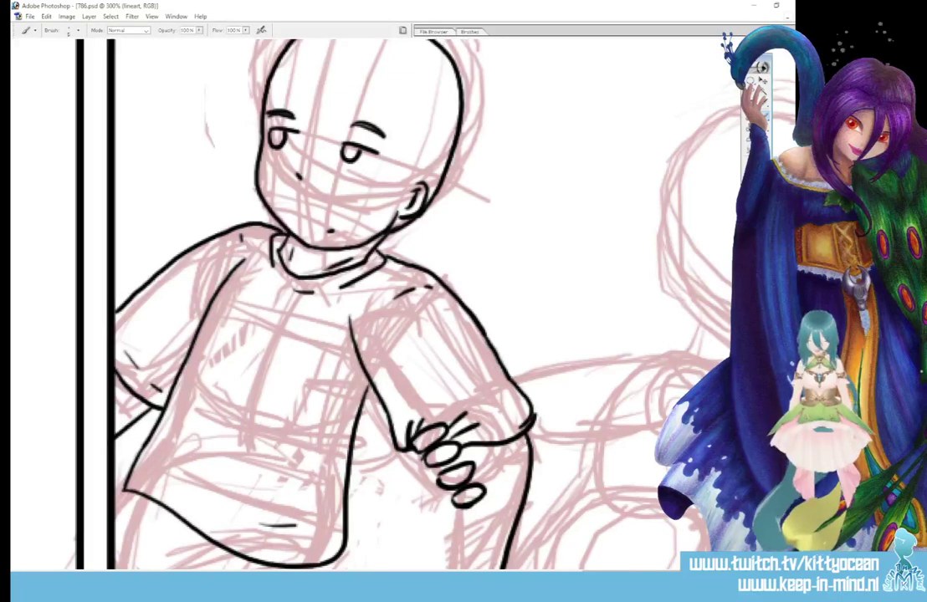
scroll(377, 302, down, 5)
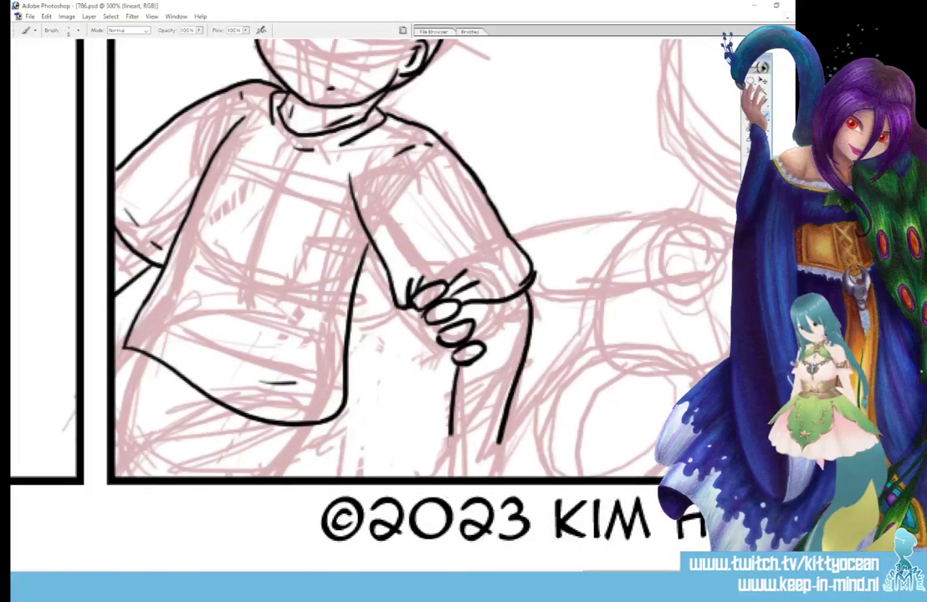
drag(456, 370, 451, 475)
drag(458, 372, 456, 475)
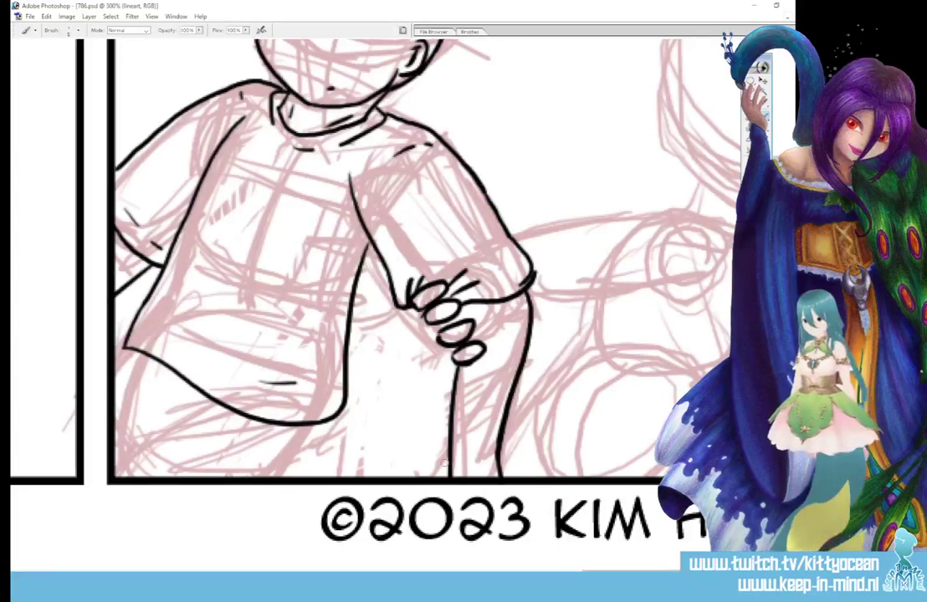
Step: Rework the shirt's hem with a lower edge and broken fold lines, and ink the leg lines beneath it
mouse_move(117, 378)
mouse_down()
mouse_move(234, 438)
mouse_move(276, 449)
mouse_move(325, 432)
mouse_move(341, 407)
mouse_up()
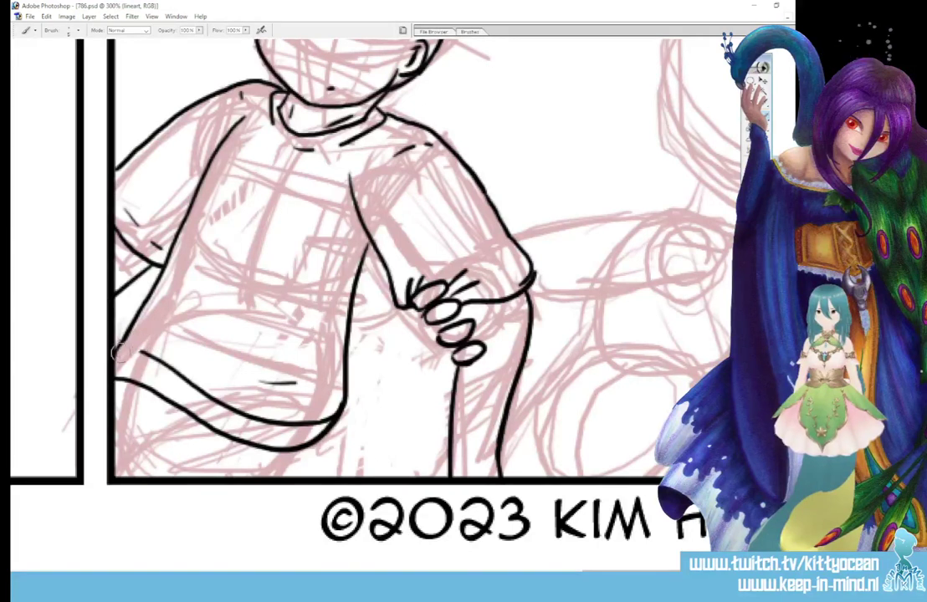
mouse_move(177, 368)
mouse_down()
mouse_move(263, 431)
mouse_move(186, 373)
mouse_move(242, 416)
mouse_up()
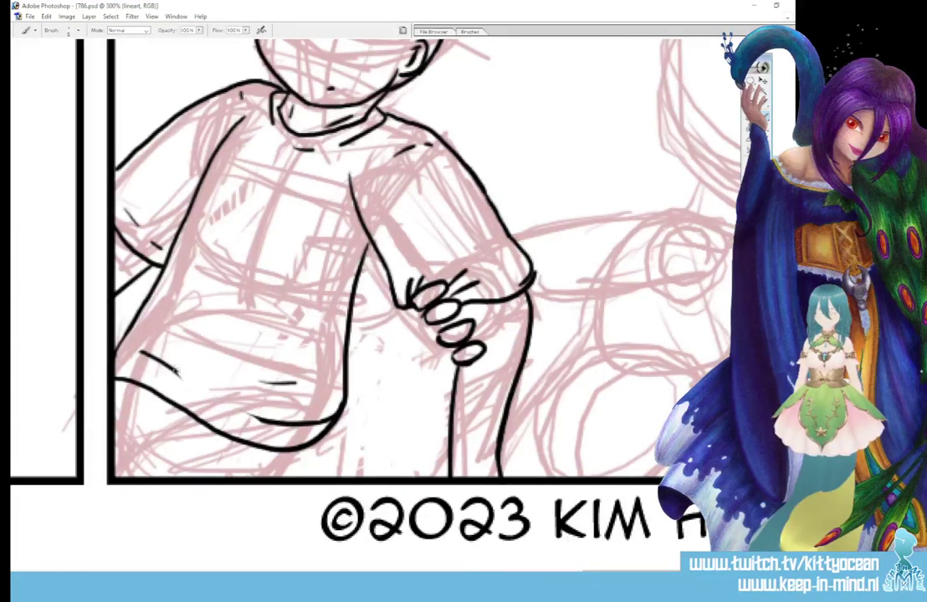
drag(172, 368, 192, 390)
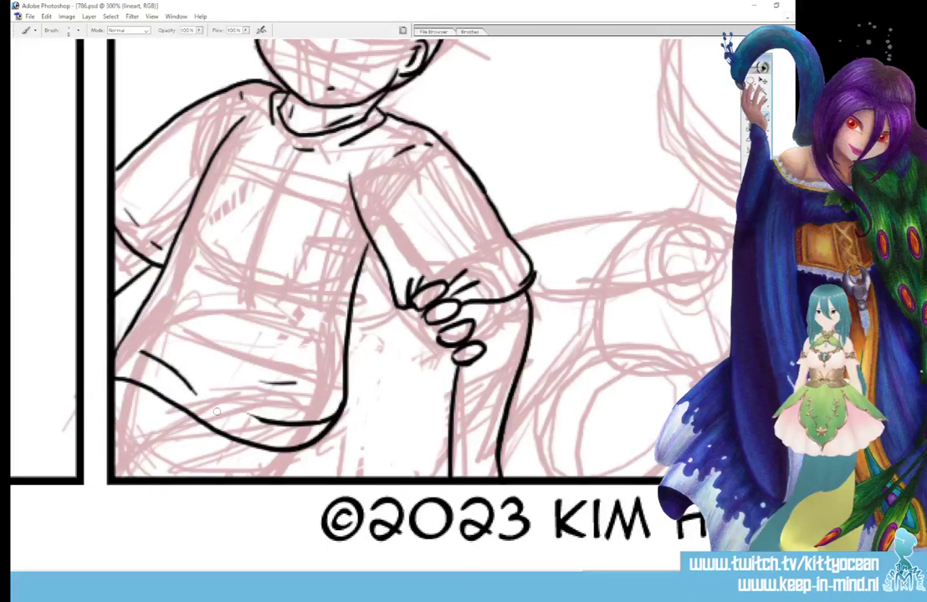
drag(255, 381, 308, 385)
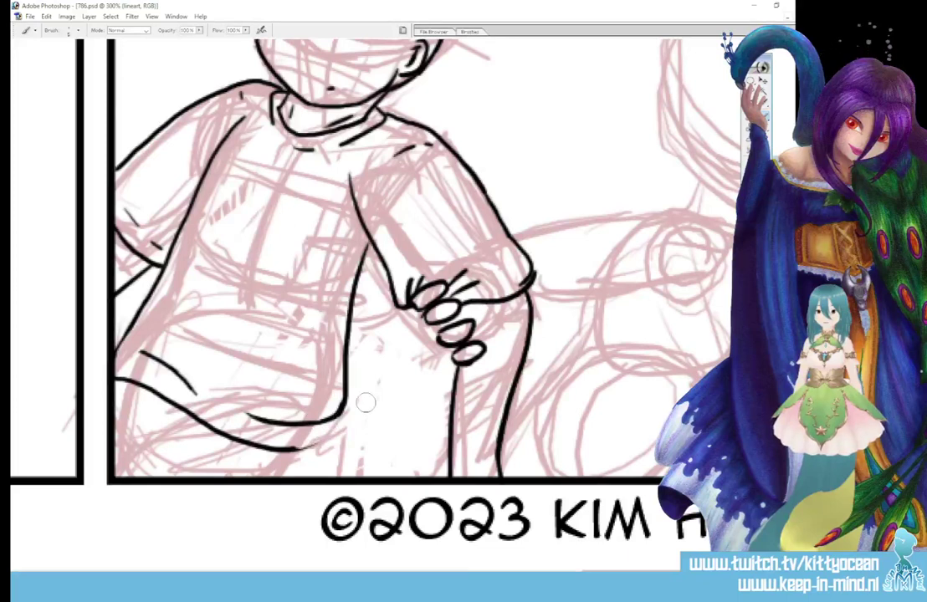
drag(249, 414, 341, 428)
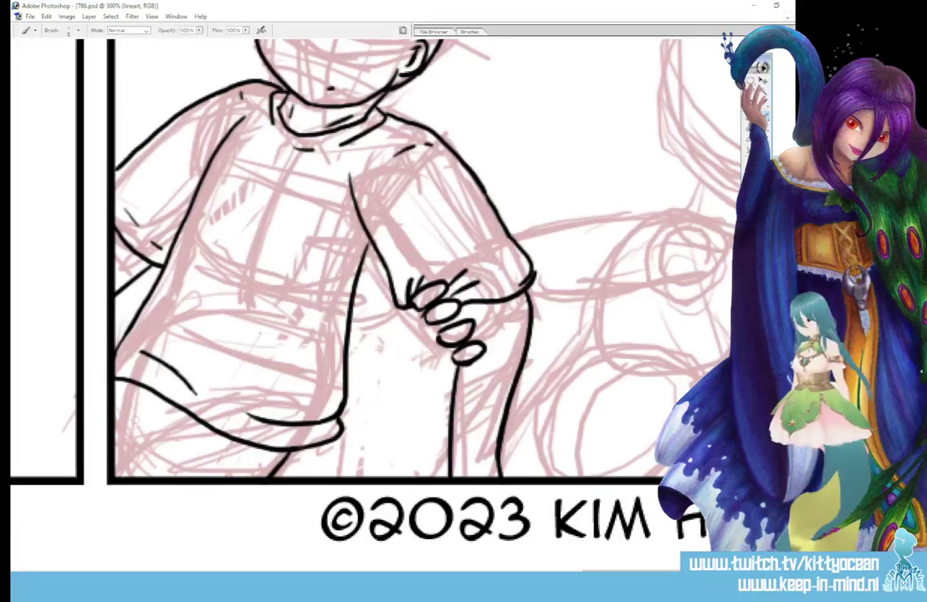
drag(125, 400, 123, 448)
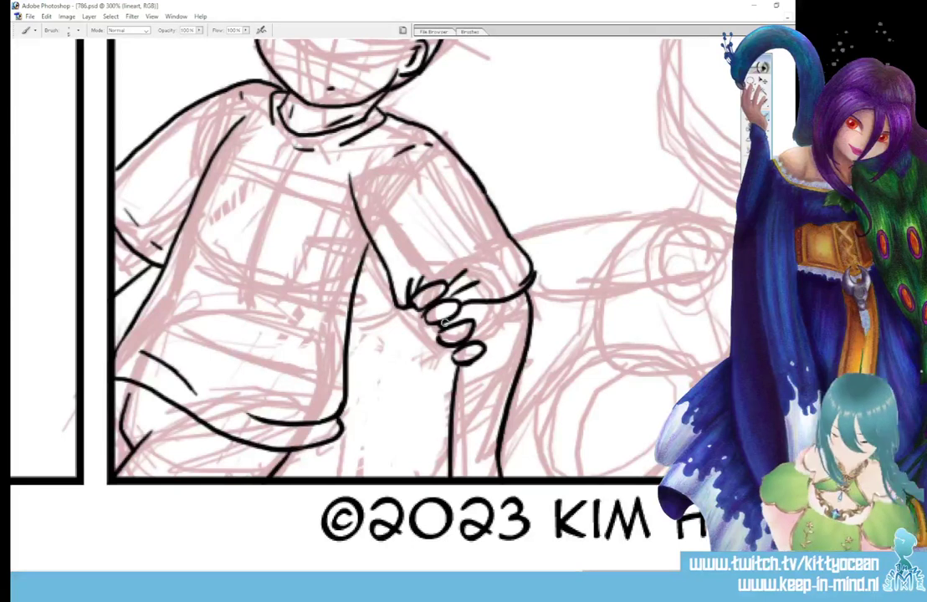
Step: Add finishing lines to the fingers and ink a small cartoon head with two hair buns and curled locks on the shirt's chest
drag(408, 286, 433, 270)
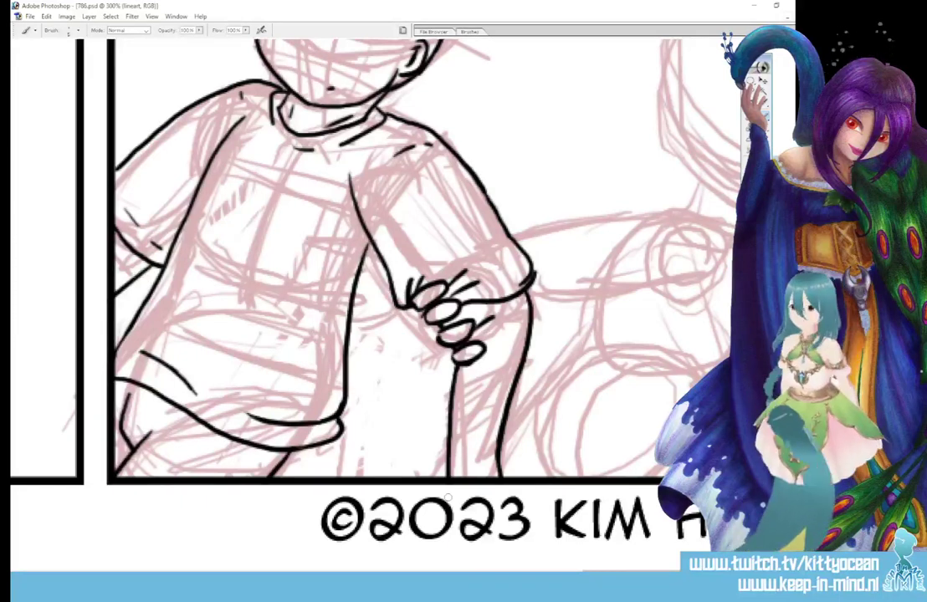
mouse_move(240, 192)
mouse_down()
mouse_move(249, 232)
mouse_move(271, 233)
mouse_move(283, 209)
mouse_move(202, 221)
mouse_move(236, 203)
mouse_move(194, 234)
mouse_up()
mouse_move(282, 215)
mouse_down()
mouse_move(290, 230)
mouse_move(243, 249)
mouse_move(250, 250)
mouse_move(244, 266)
mouse_up()
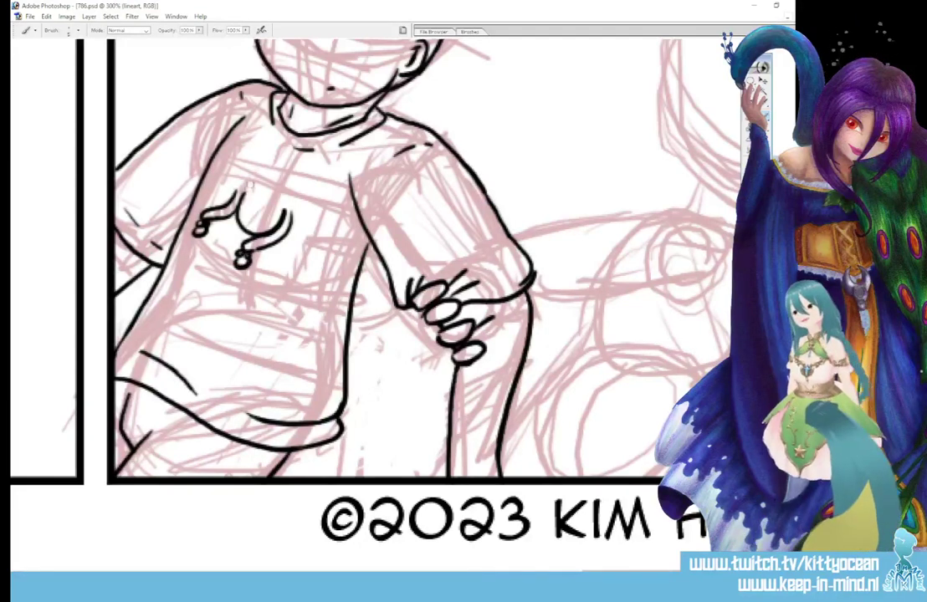
mouse_move(244, 197)
mouse_down()
mouse_move(285, 199)
mouse_move(253, 174)
mouse_move(260, 169)
mouse_move(264, 191)
mouse_move(266, 182)
mouse_move(221, 152)
mouse_move(205, 163)
mouse_move(256, 205)
mouse_move(199, 207)
mouse_up()
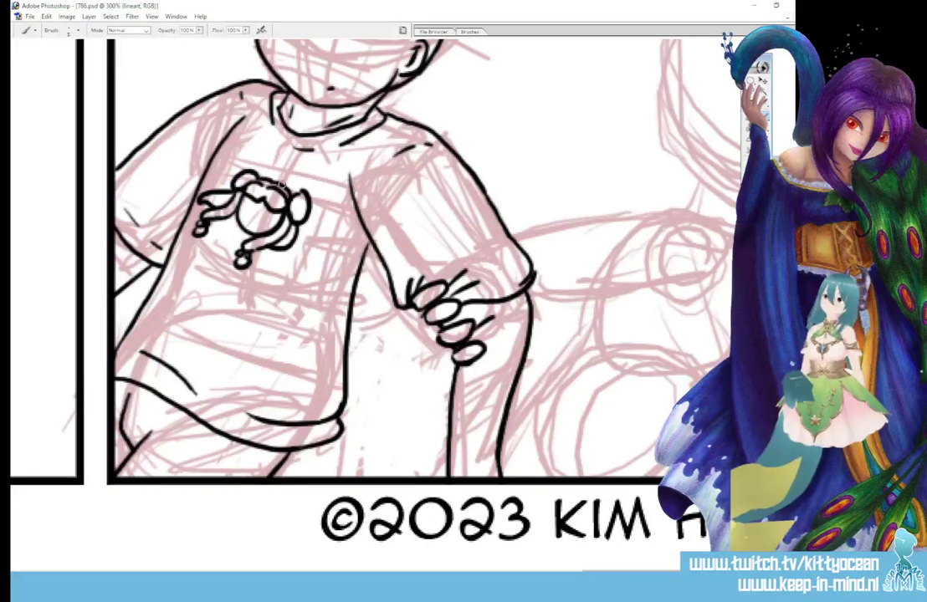
Step: Ink the second character's side-view face from forehead to jaw, with an ear, a frowning eye and brow, and a small mouth
scroll(377, 260, right, 5)
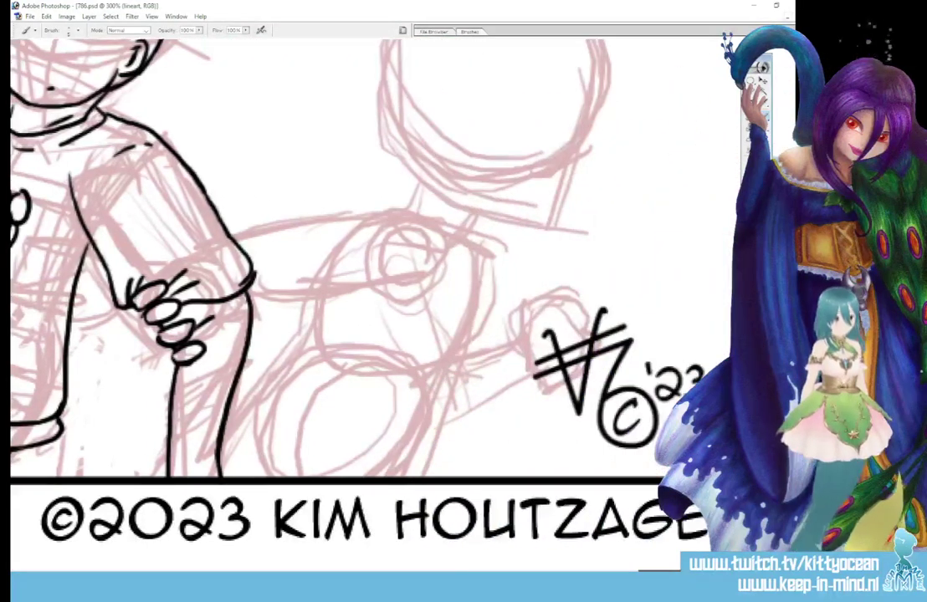
scroll(360, 301, up, 5)
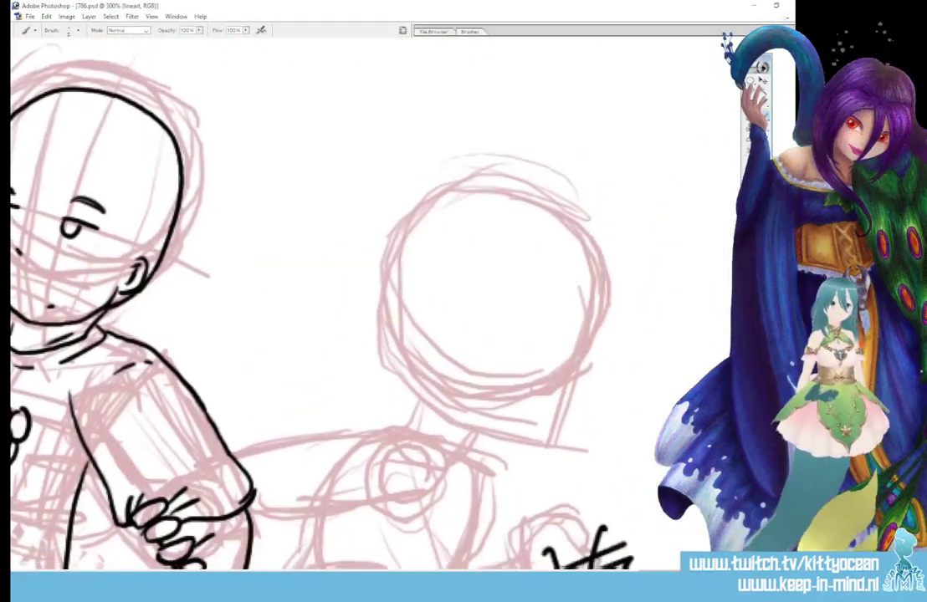
scroll(359, 301, down, 1)
mouse_move(592, 261)
mouse_down()
mouse_move(589, 296)
mouse_move(565, 345)
mouse_move(583, 358)
mouse_move(578, 374)
mouse_move(536, 421)
mouse_move(460, 404)
mouse_up()
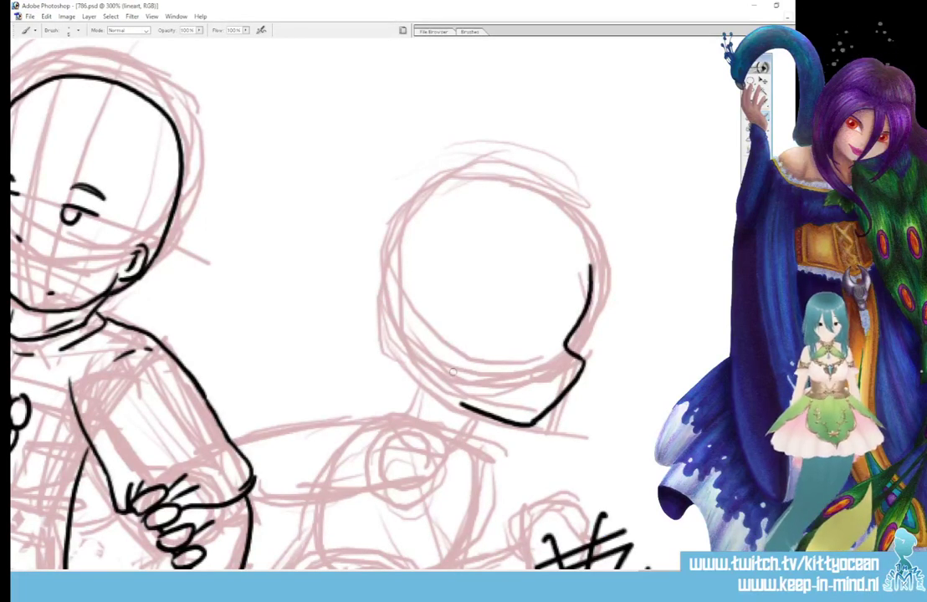
drag(480, 339, 470, 368)
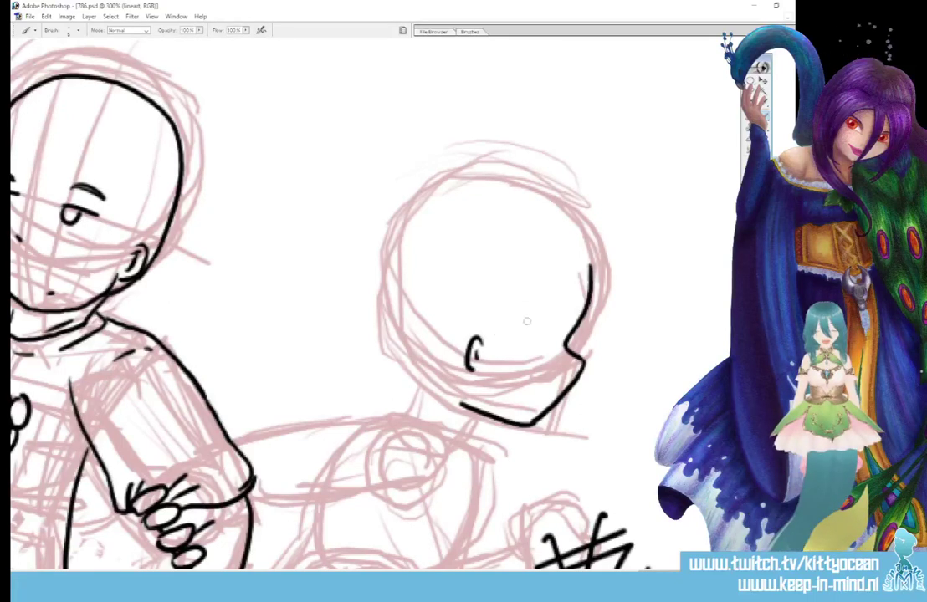
mouse_move(527, 317)
mouse_down()
mouse_move(549, 318)
mouse_move(541, 335)
mouse_move(561, 313)
mouse_up()
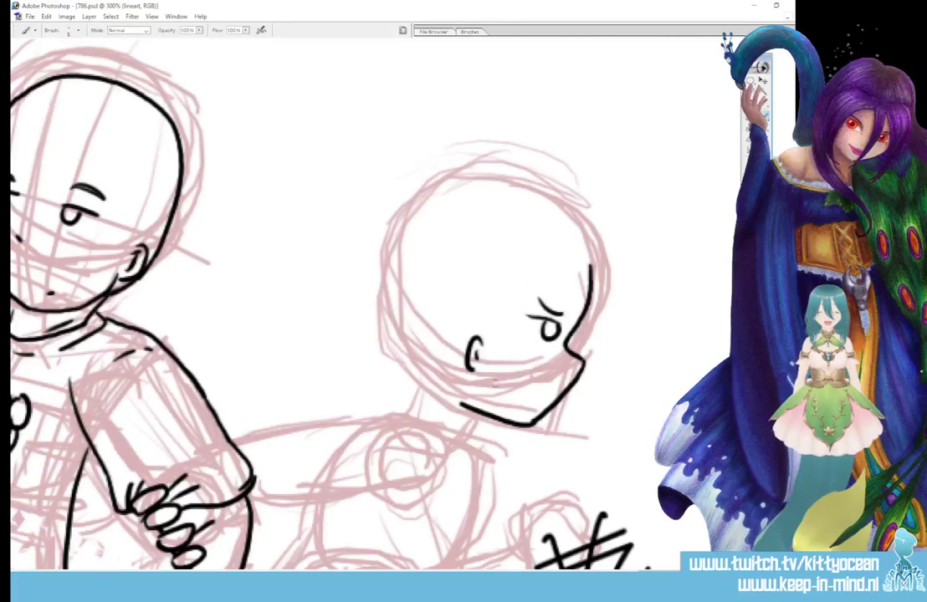
drag(507, 385, 539, 395)
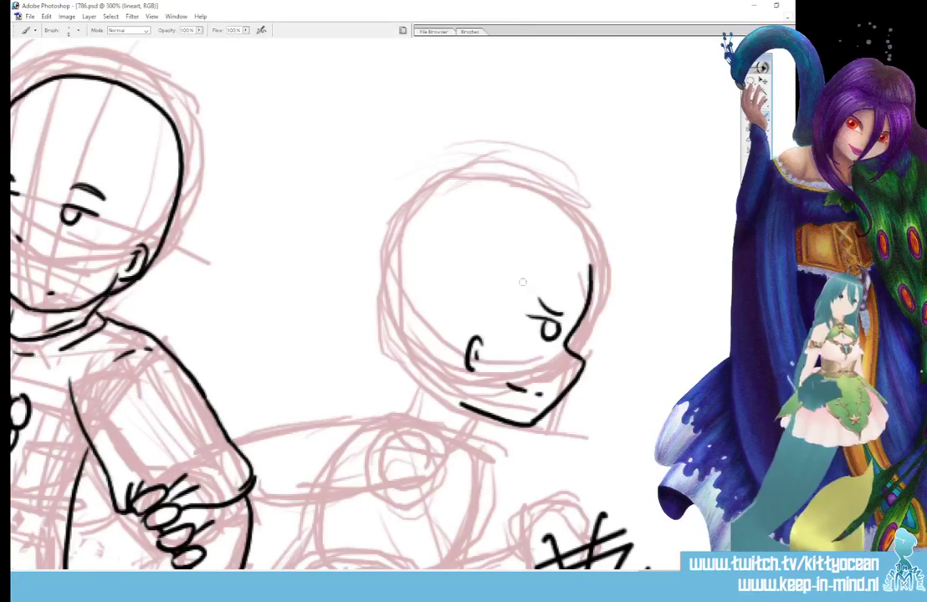
Step: Ink a long lock of hair falling from the temple past the ear, tapering to a curved point below the chin
mouse_move(539, 260)
mouse_down()
mouse_move(517, 299)
mouse_move(484, 449)
mouse_move(488, 514)
mouse_up()
mouse_move(507, 245)
mouse_down()
mouse_move(488, 293)
mouse_move(470, 401)
mouse_up()
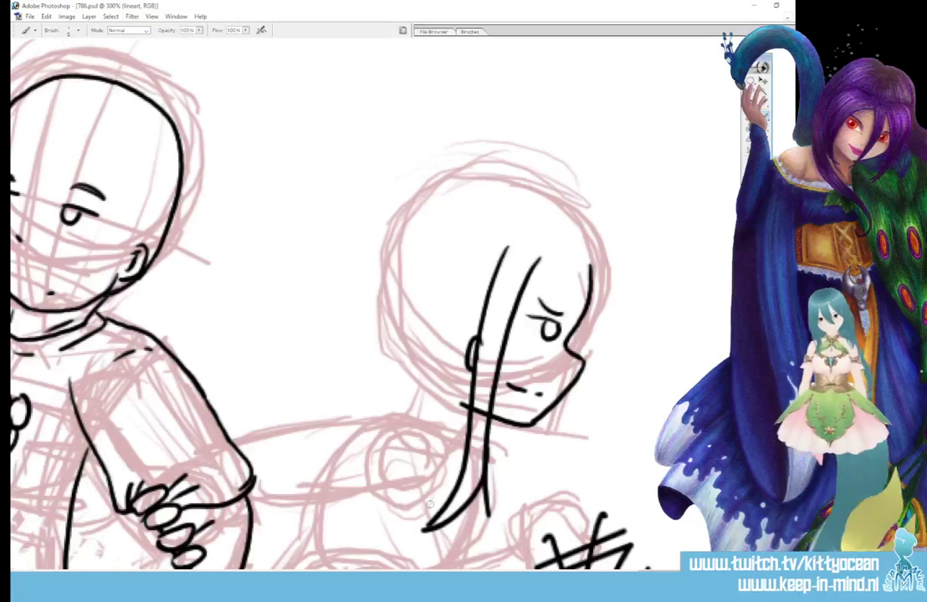
drag(484, 464, 424, 530)
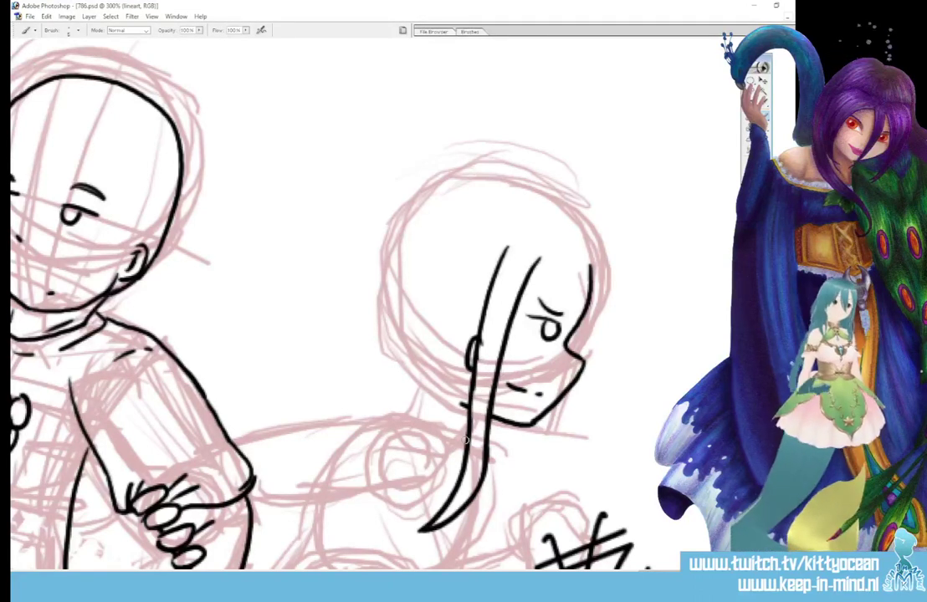
Step: Ink the second character's hairline, fringe curl and rounded head outline, with a pointed strand of hair flowing out behind
mouse_move(523, 281)
mouse_down()
mouse_move(575, 237)
mouse_move(592, 255)
mouse_up()
drag(577, 215, 584, 274)
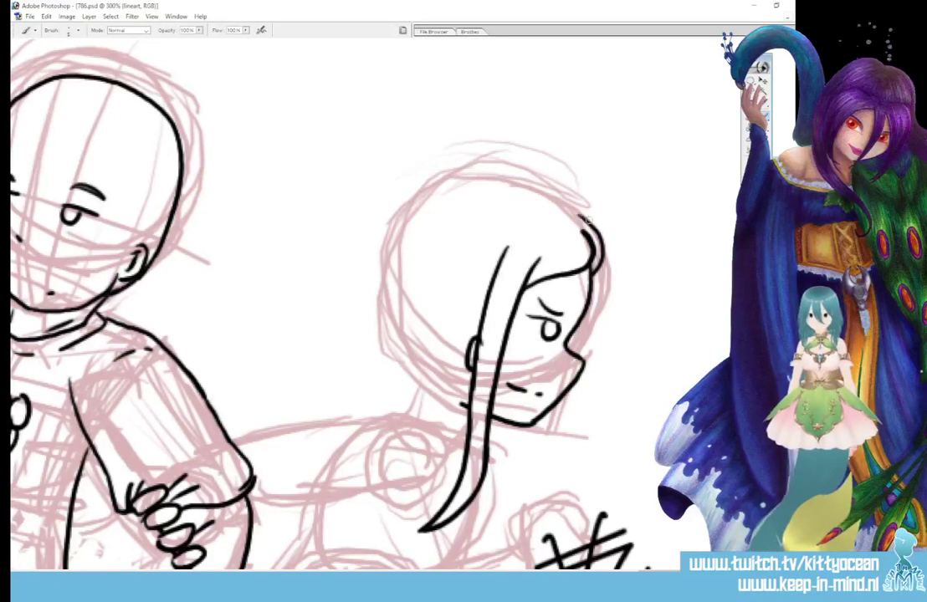
mouse_move(588, 220)
mouse_down()
mouse_move(535, 179)
mouse_move(435, 201)
mouse_move(368, 349)
mouse_move(268, 397)
mouse_up()
drag(400, 283, 272, 391)
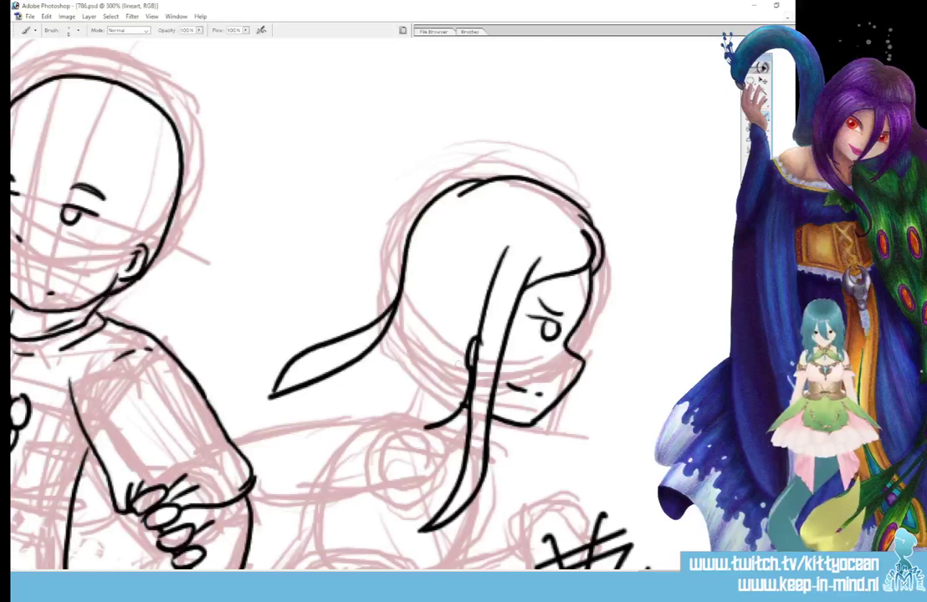
Step: Ink the second character's lower hair line above the shoulder, the creased short sleeve and the arm reaching back to the first character
drag(425, 389, 279, 429)
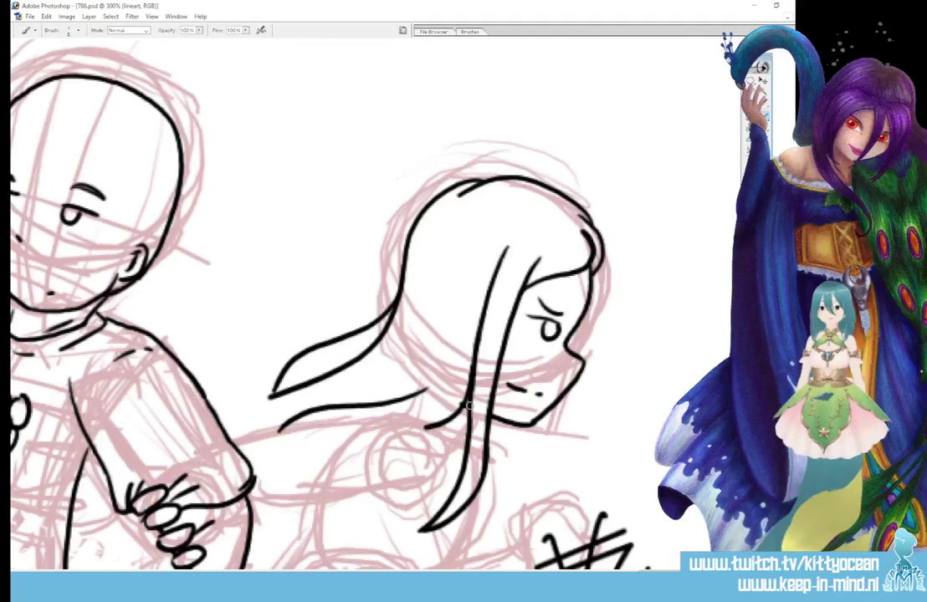
scroll(469, 405, down, 5)
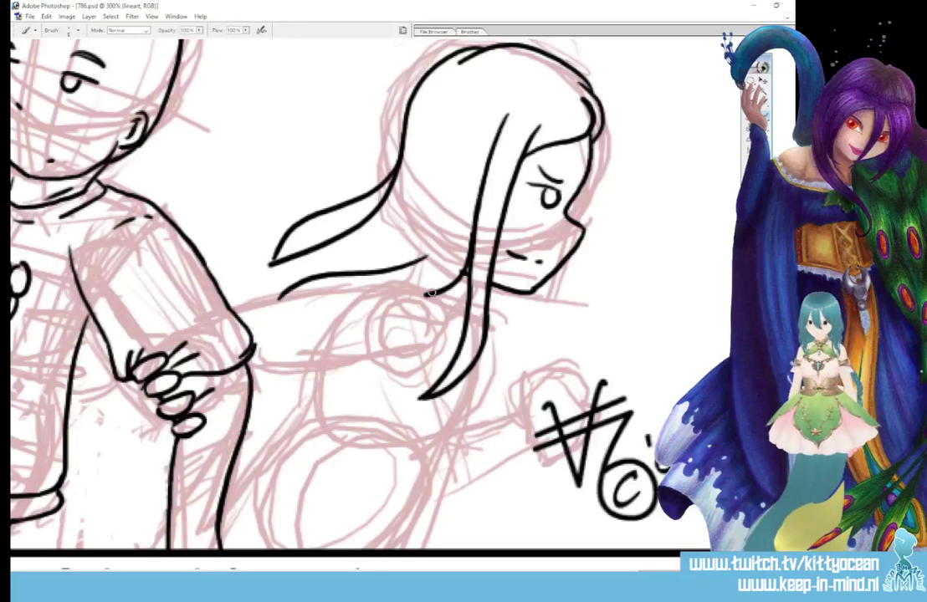
mouse_move(429, 268)
mouse_down()
mouse_move(281, 295)
mouse_move(291, 359)
mouse_move(314, 386)
mouse_move(435, 303)
mouse_up()
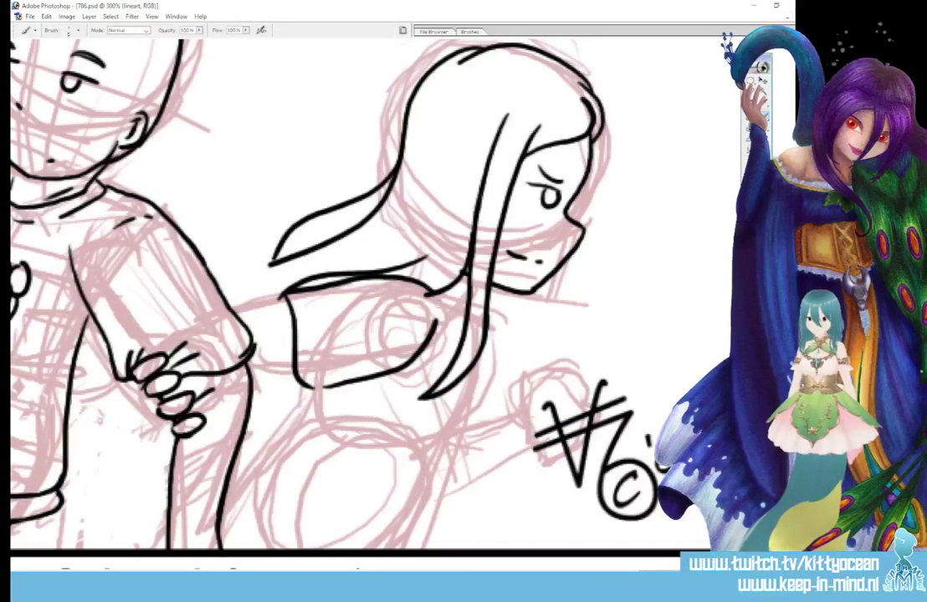
drag(307, 305, 312, 335)
drag(283, 294, 213, 315)
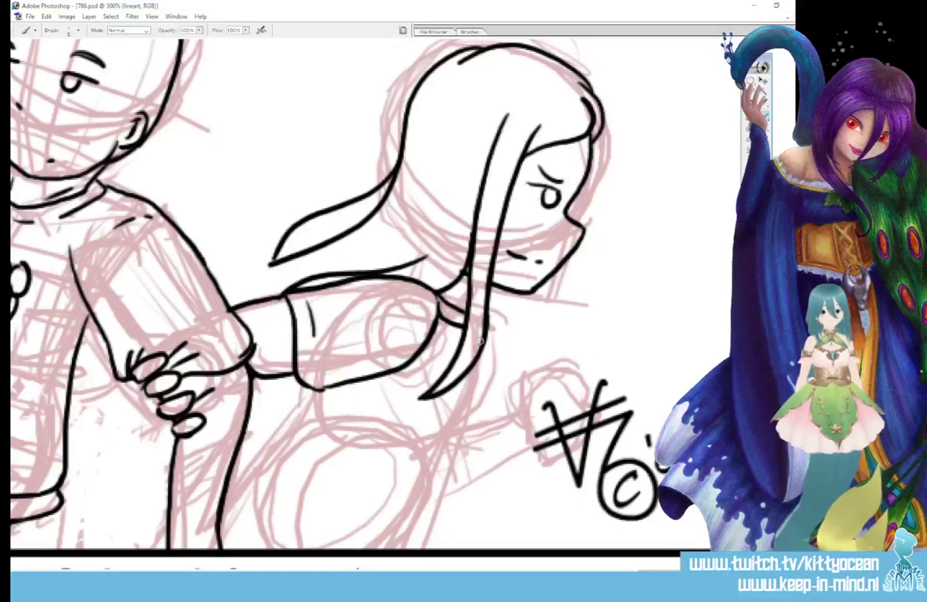
Step: Ink the second character's torso, with chest front, back line, waist and hips reaching down to the panel's lower border
mouse_move(482, 341)
mouse_down()
mouse_move(480, 414)
mouse_move(450, 445)
mouse_move(416, 449)
mouse_up()
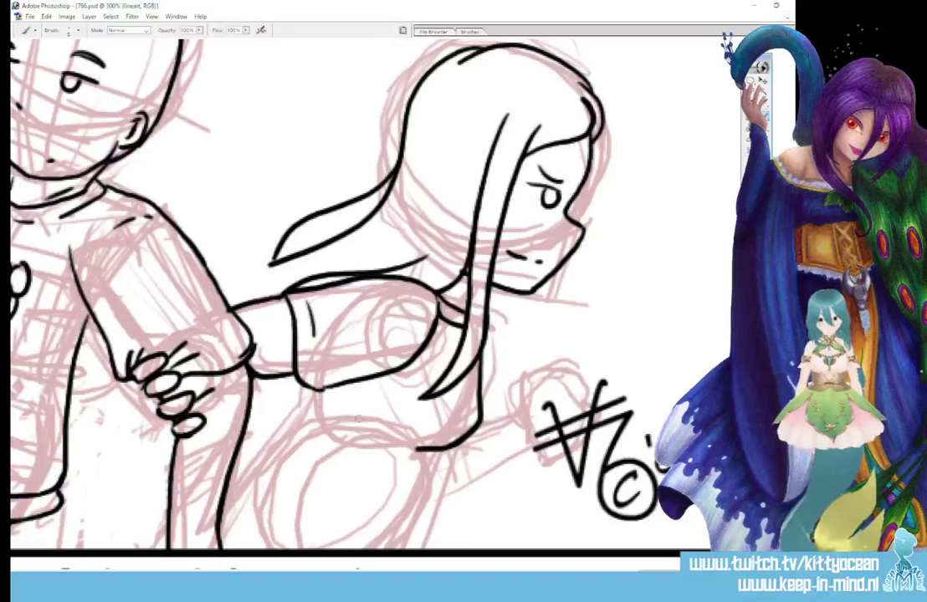
drag(308, 407, 228, 471)
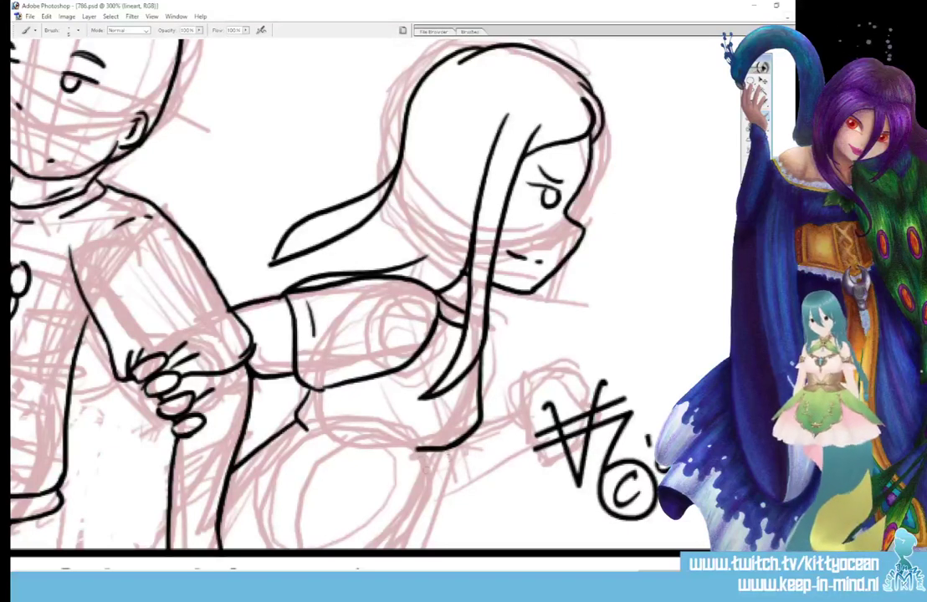
scroll(311, 262, down, 3)
mouse_move(386, 318)
mouse_down()
mouse_move(350, 401)
mouse_move(324, 407)
mouse_up()
mouse_move(224, 441)
mouse_down()
mouse_move(259, 460)
mouse_move(376, 465)
mouse_move(414, 455)
mouse_up()
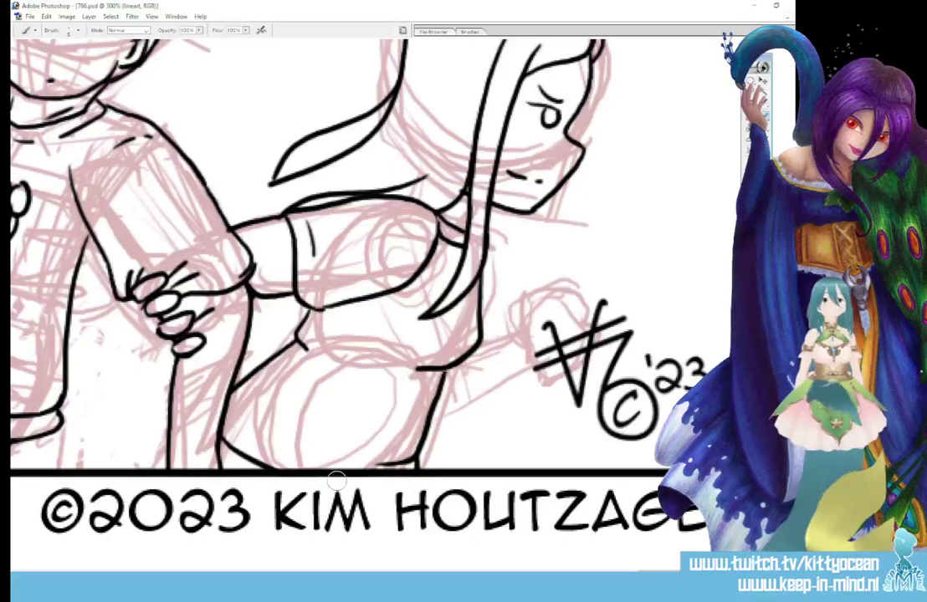
Step: Ink the second character's forward arm with a clenched fist, and finish the flowing hair with pointed ends above and below the outstretched arm
drag(481, 343, 511, 332)
mouse_move(429, 424)
mouse_down()
mouse_move(492, 395)
mouse_move(525, 360)
mouse_move(513, 318)
mouse_move(539, 295)
mouse_move(566, 289)
mouse_move(563, 331)
mouse_move(578, 350)
mouse_move(599, 345)
mouse_move(580, 361)
mouse_move(525, 371)
mouse_move(561, 366)
mouse_up()
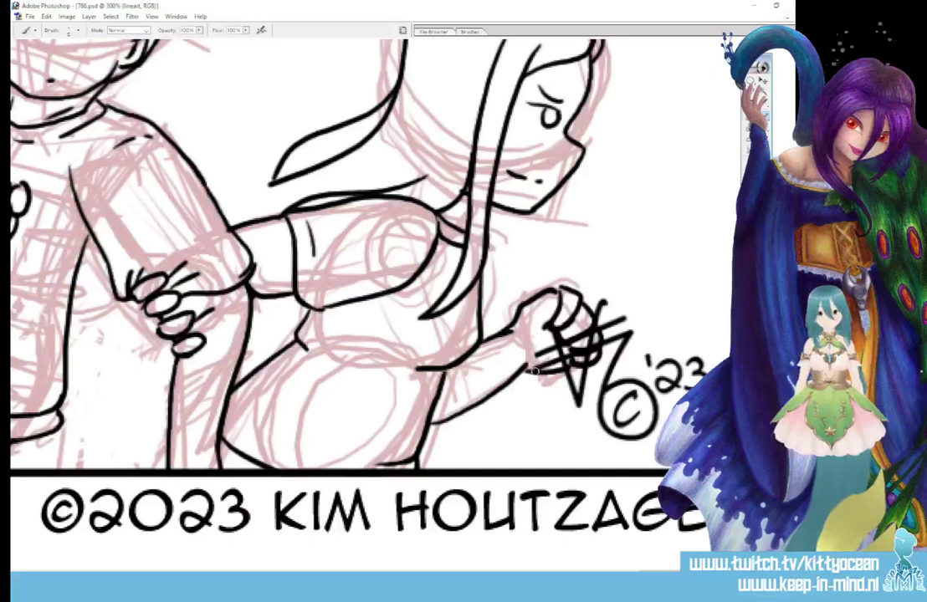
mouse_move(469, 318)
mouse_down()
mouse_move(443, 329)
mouse_move(452, 317)
mouse_move(438, 319)
mouse_up()
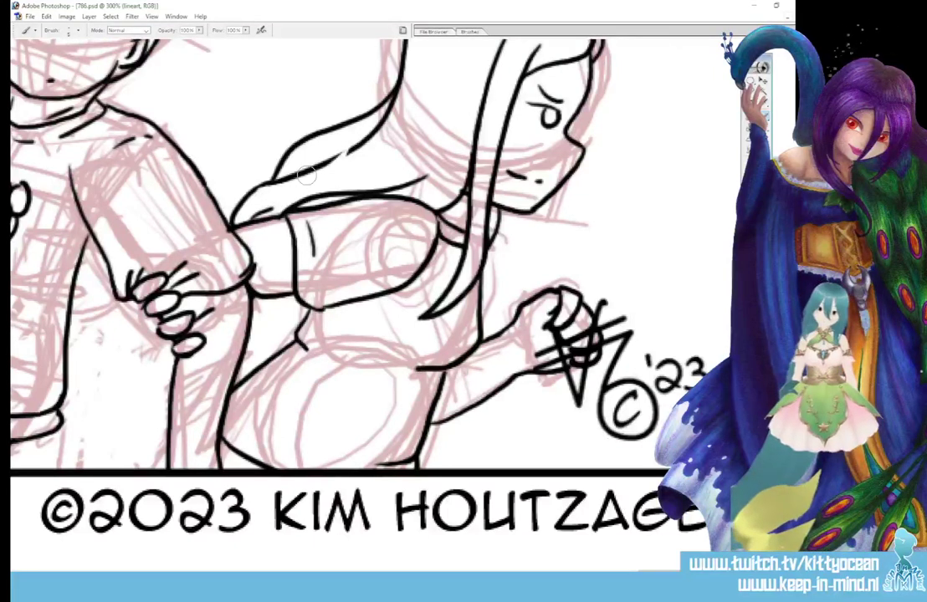
drag(270, 326, 299, 305)
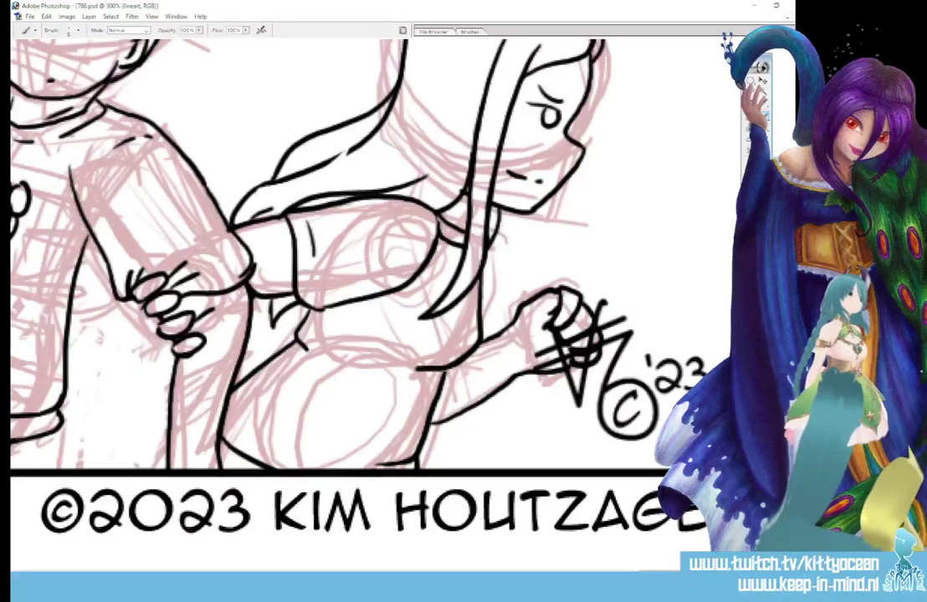
Step: Hide the pink sketch and check the bare line art across the comic strip's panels
key(ctrl+comma)
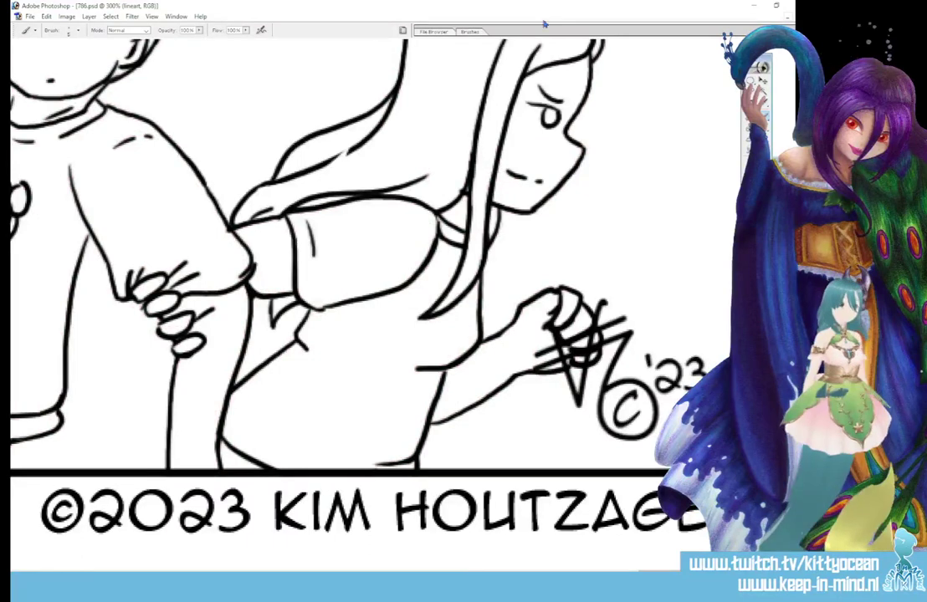
key(ctrl+minus)
key(ctrl+minus)
key(ctrl+minus)
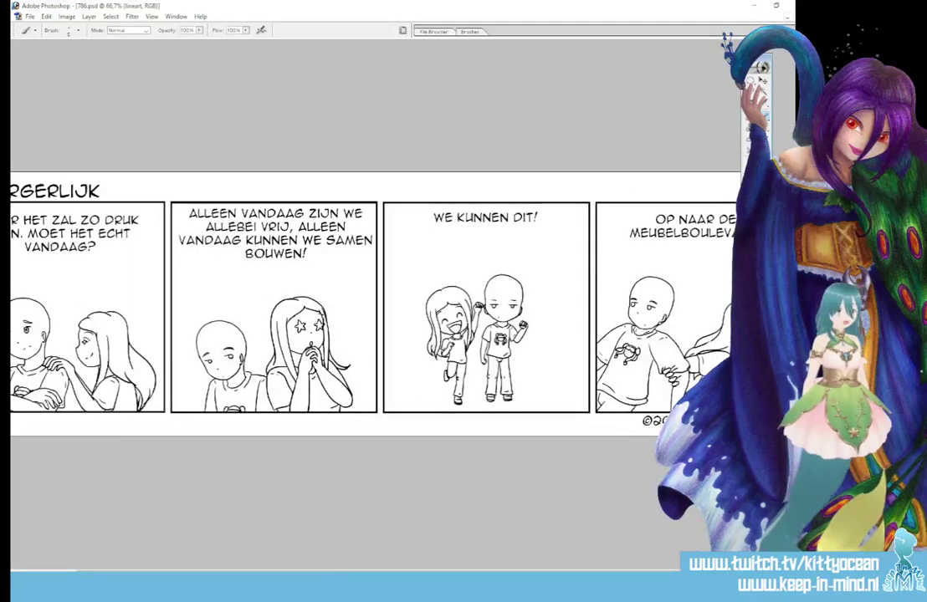
Step: Lasso the long-haired character's head in the last panel, scale it to about 94.3% height, and clean up the hair line joint
key(ctrl+plus)
key(ctrl+plus)
key(ctrl+plus)
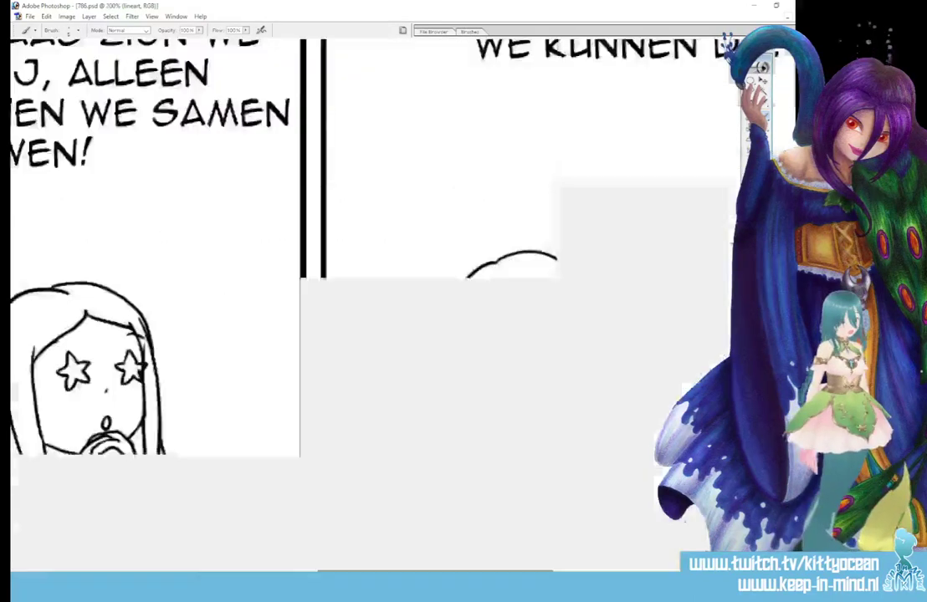
scroll(522, 566, right, 10)
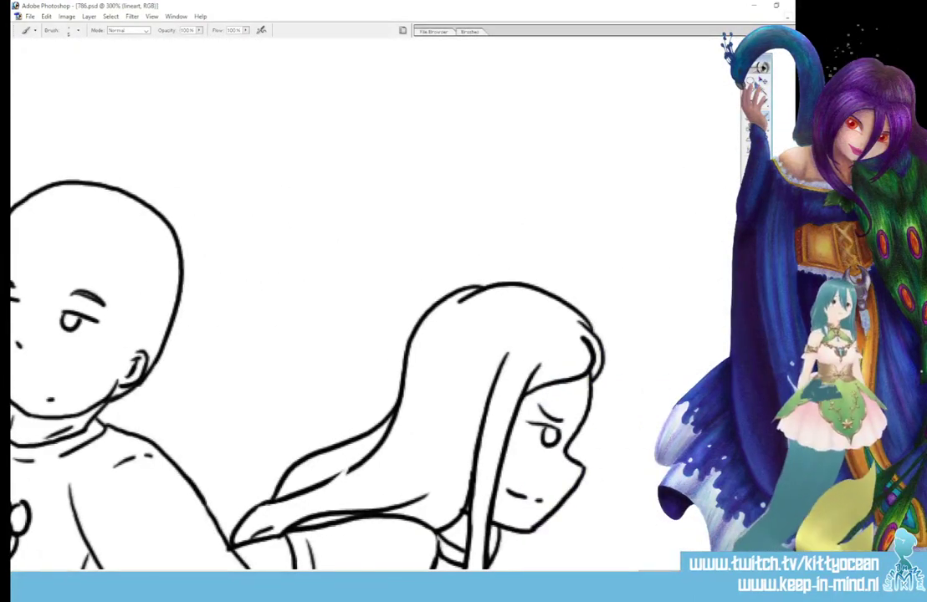
key(l)
mouse_move(395, 277)
mouse_down()
mouse_move(372, 383)
mouse_move(402, 440)
mouse_move(464, 507)
mouse_move(548, 537)
mouse_move(677, 350)
mouse_move(496, 113)
mouse_up()
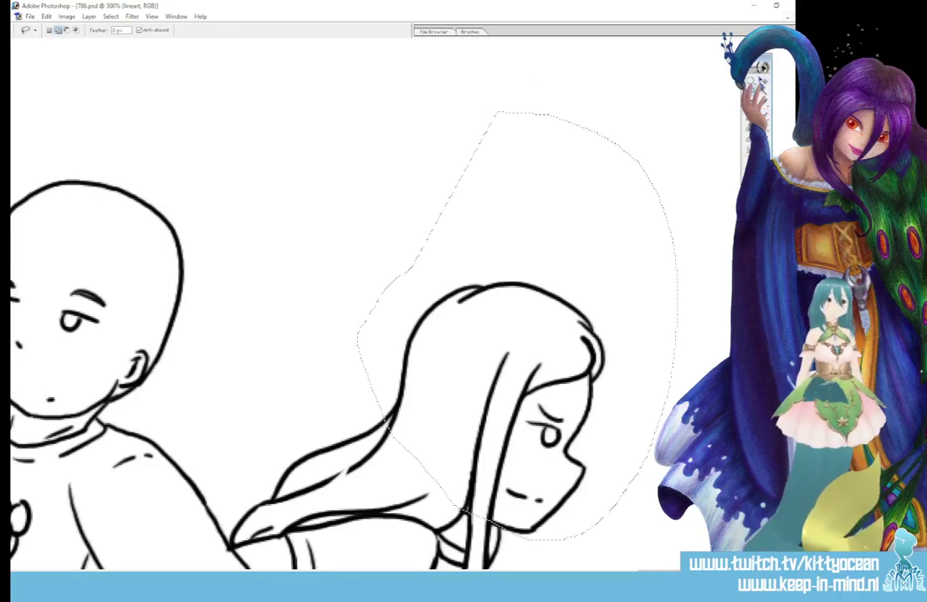
key(v)
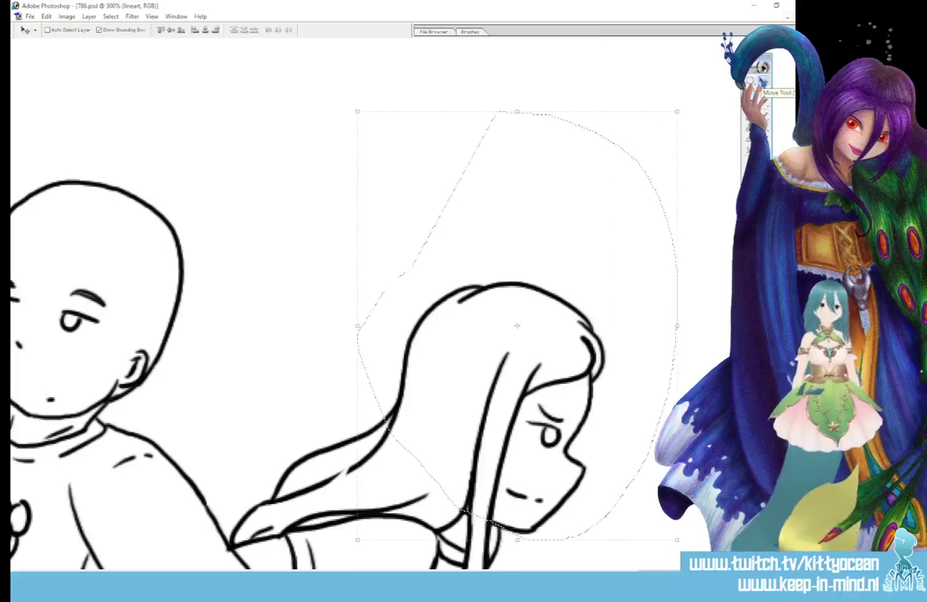
drag(517, 111, 517, 136)
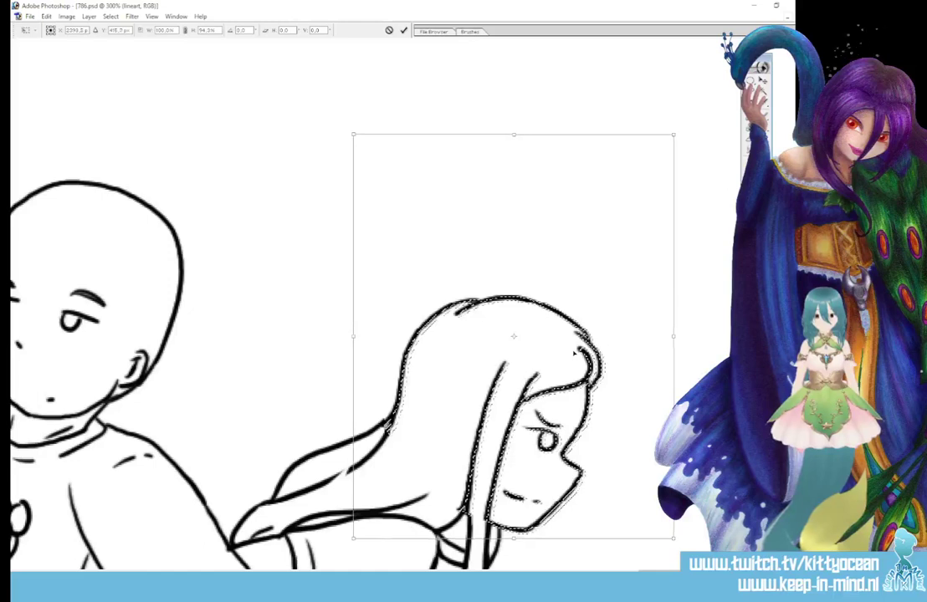
click(404, 30)
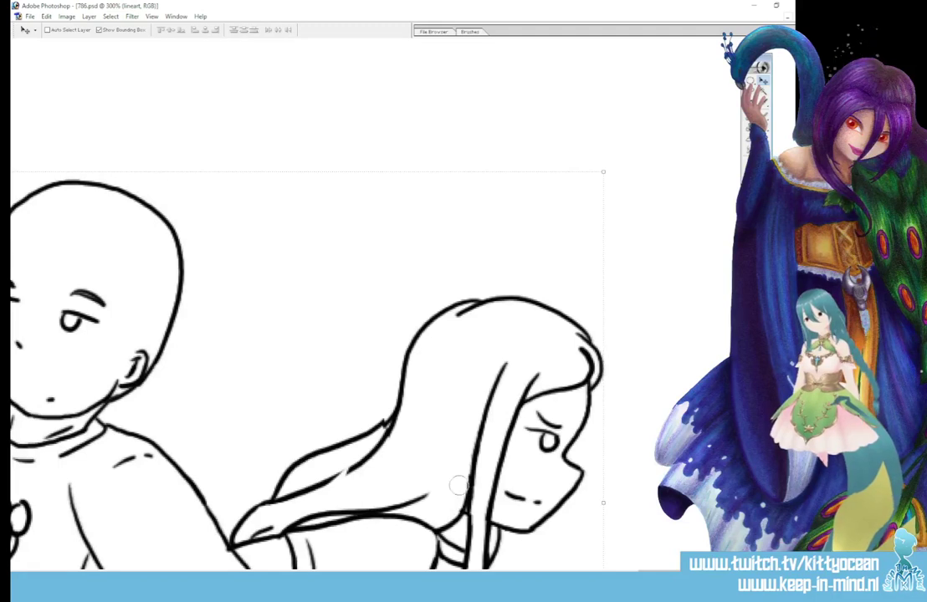
key(b)
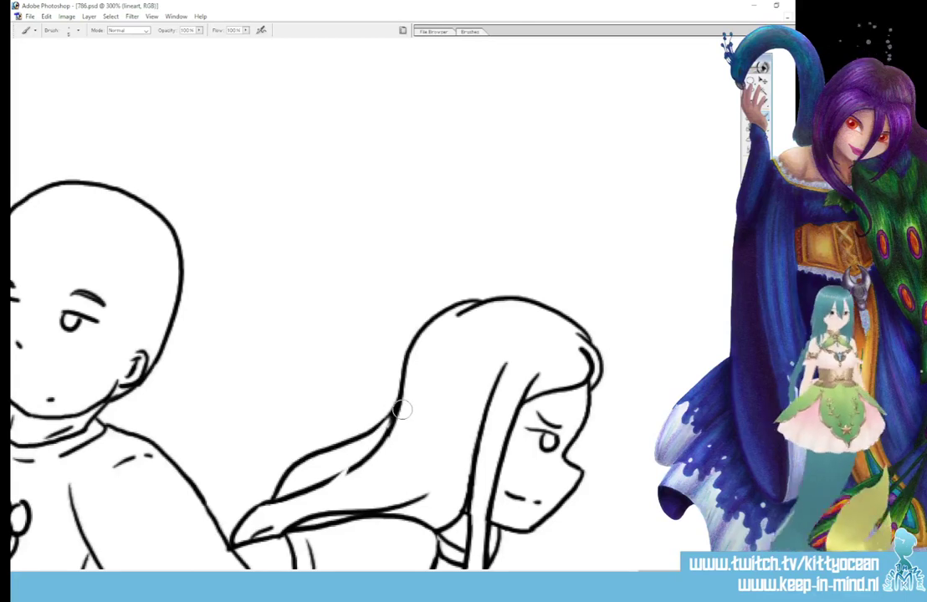
Step: Redraw the bald character's head outline in the third panel with a lower, rounder crown and erase the old contour
key(ctrl+minus)
key(ctrl+minus)
key(ctrl+minus)
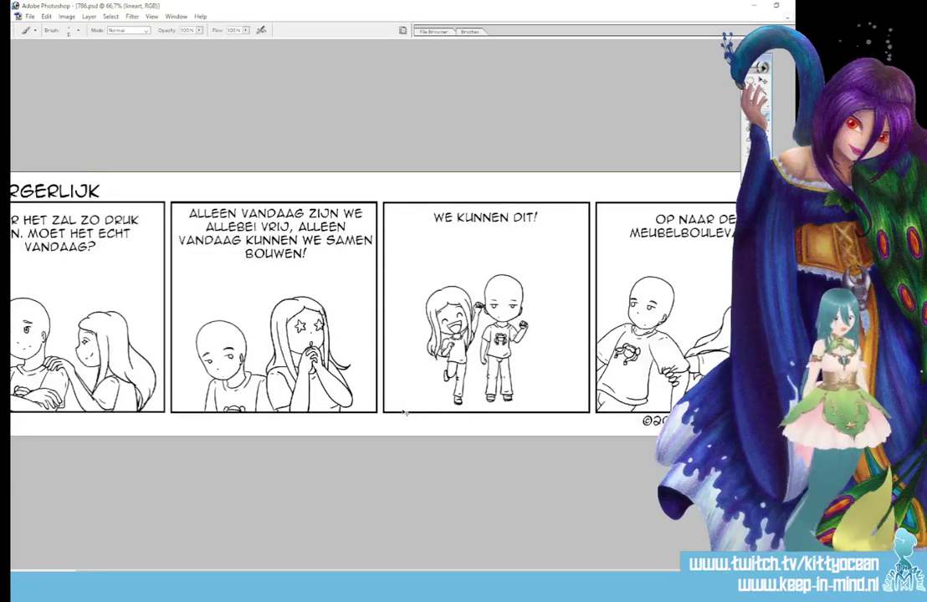
key(ctrl+minus)
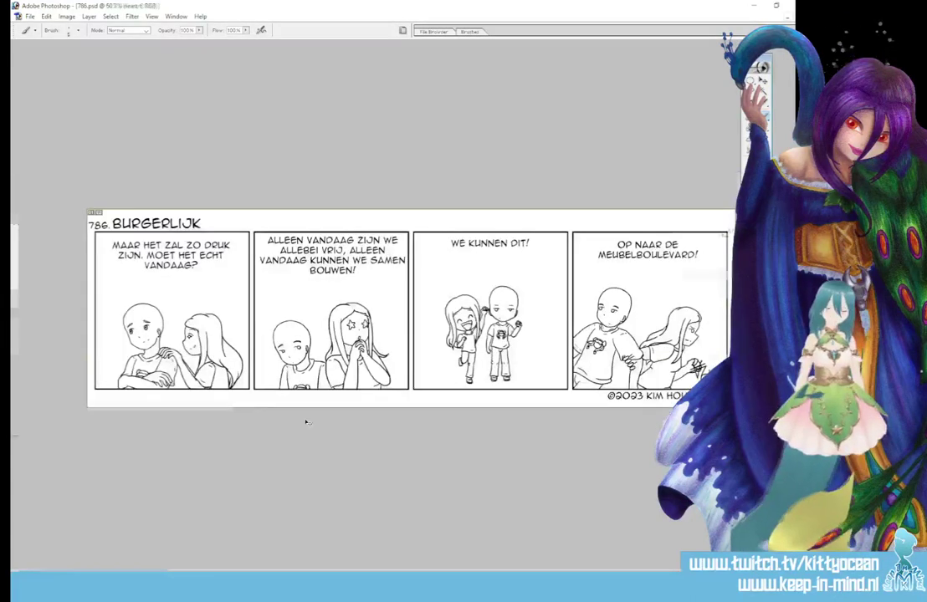
key(ctrl+plus)
key(ctrl+plus)
key(ctrl+plus)
key(ctrl+plus)
key(ctrl+plus)
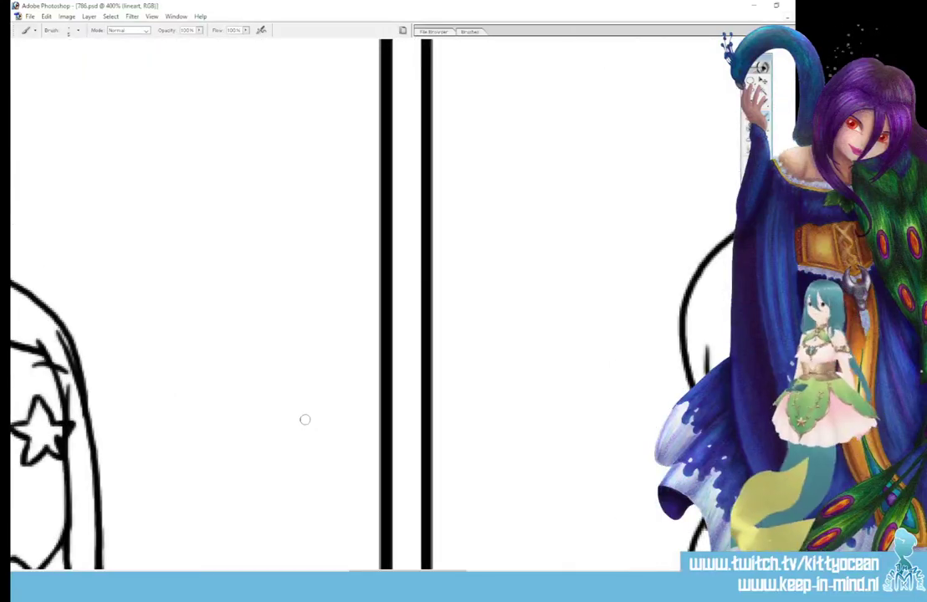
key(ctrl+minus)
key(ctrl+minus)
key(ctrl+minus)
key(ctrl+minus)
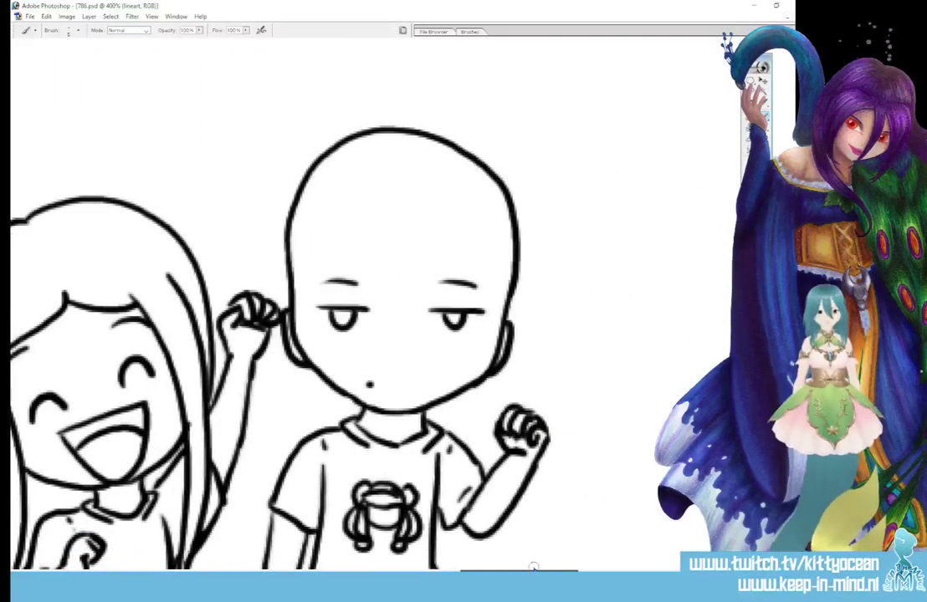
key(ctrl+plus)
mouse_move(398, 130)
mouse_down()
mouse_move(367, 142)
mouse_move(310, 197)
mouse_move(296, 229)
mouse_move(288, 309)
mouse_up()
key(ctrl+z)
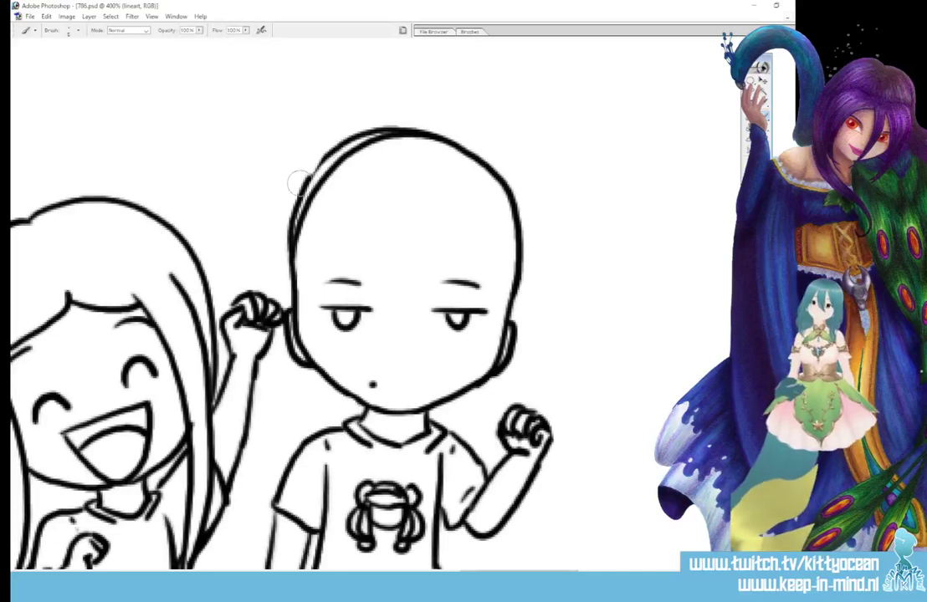
mouse_move(314, 161)
mouse_down()
mouse_move(377, 127)
mouse_move(508, 134)
mouse_up()
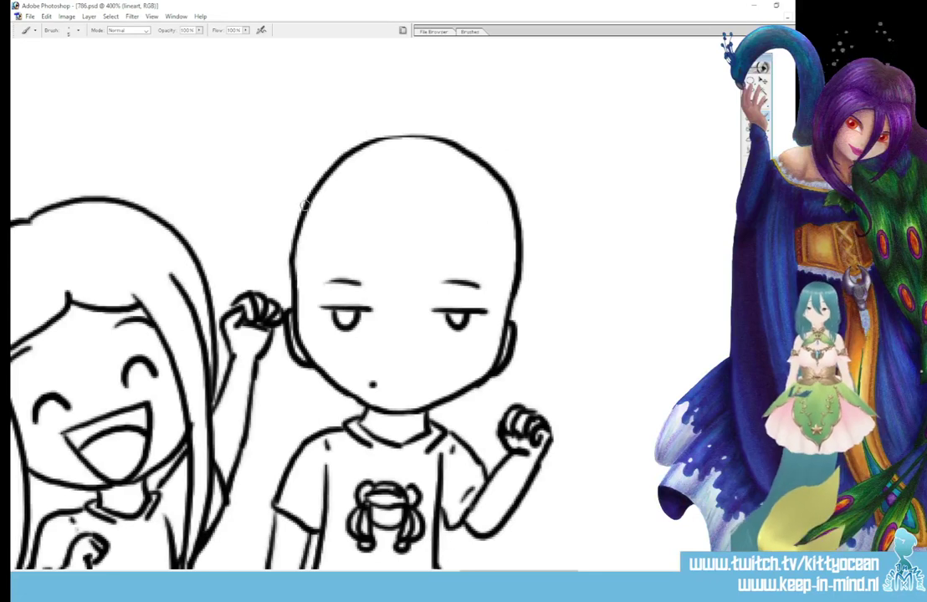
mouse_move(276, 172)
mouse_down()
mouse_move(308, 149)
mouse_move(372, 141)
mouse_move(460, 152)
mouse_up()
drag(394, 143, 429, 142)
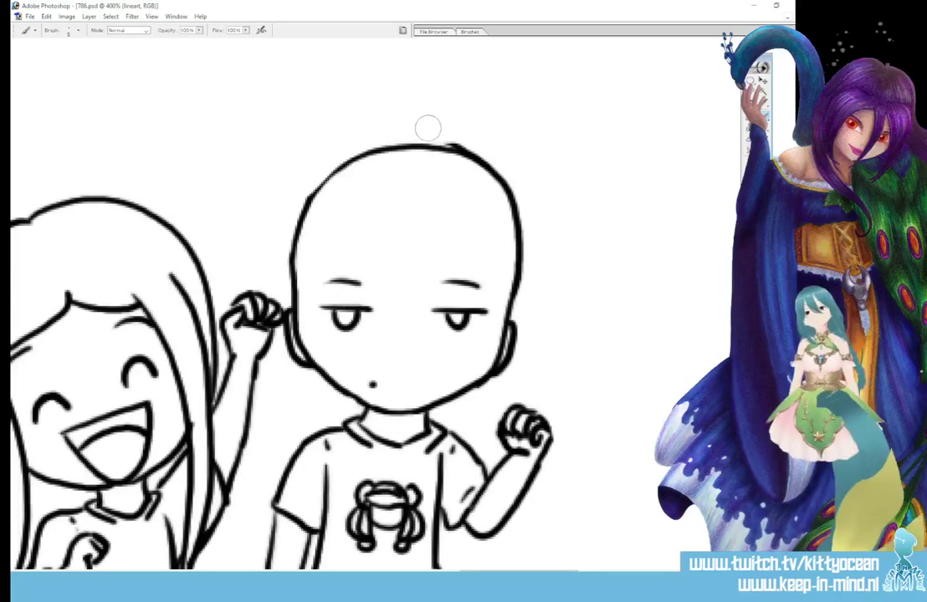
key(ctrl+z)
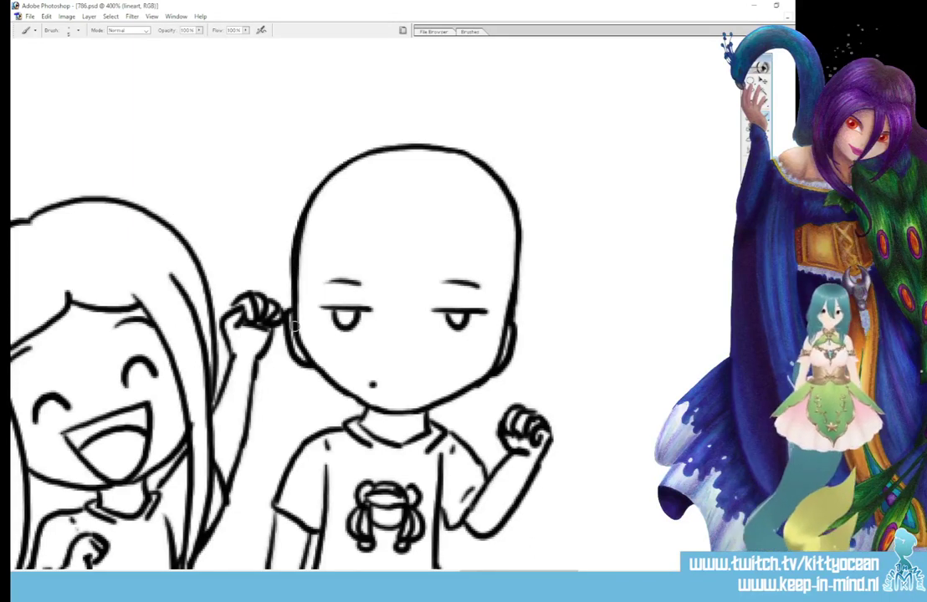
Step: Capture the whole four-panel strip with Snipping Tool and return to Photoshop
key(ctrl+minus)
key(ctrl+minus)
key(ctrl+minus)
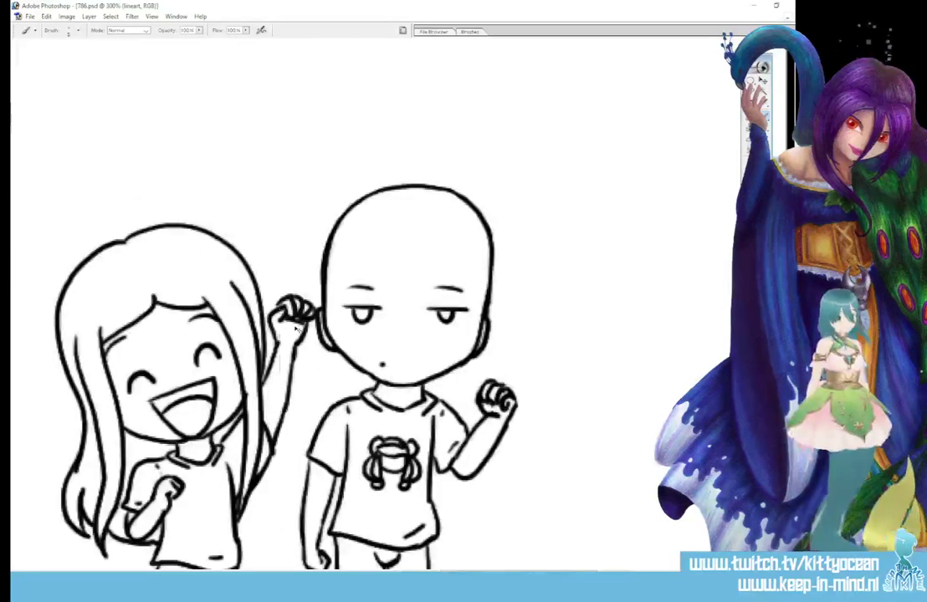
key(ctrl+minus)
key(ctrl+minus)
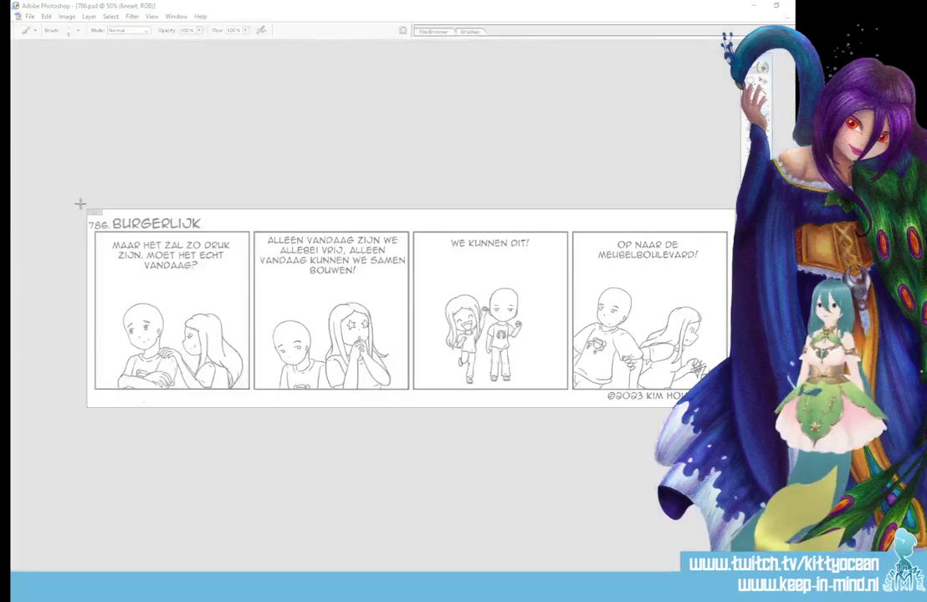
drag(79, 203, 736, 413)
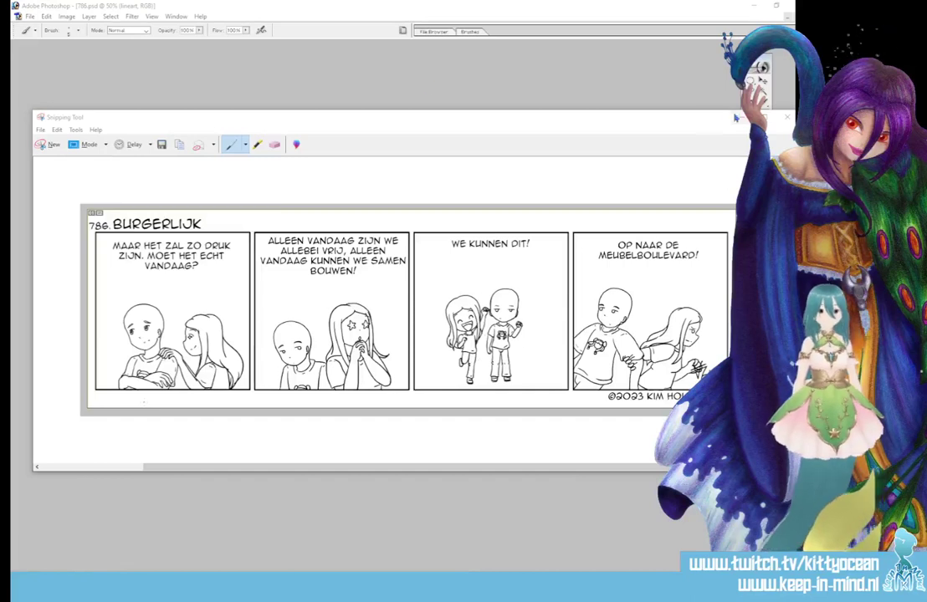
click(640, 100)
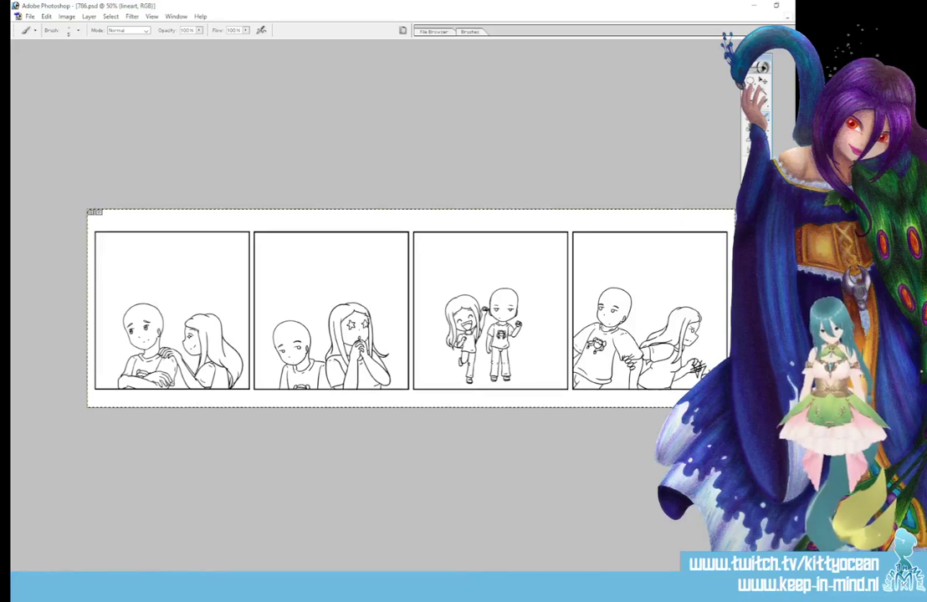
Step: On Layer 17, choose a grey foreground colour and fill the bald character's T-shirt in all four panels with the Paint Bucket
key(alt+])
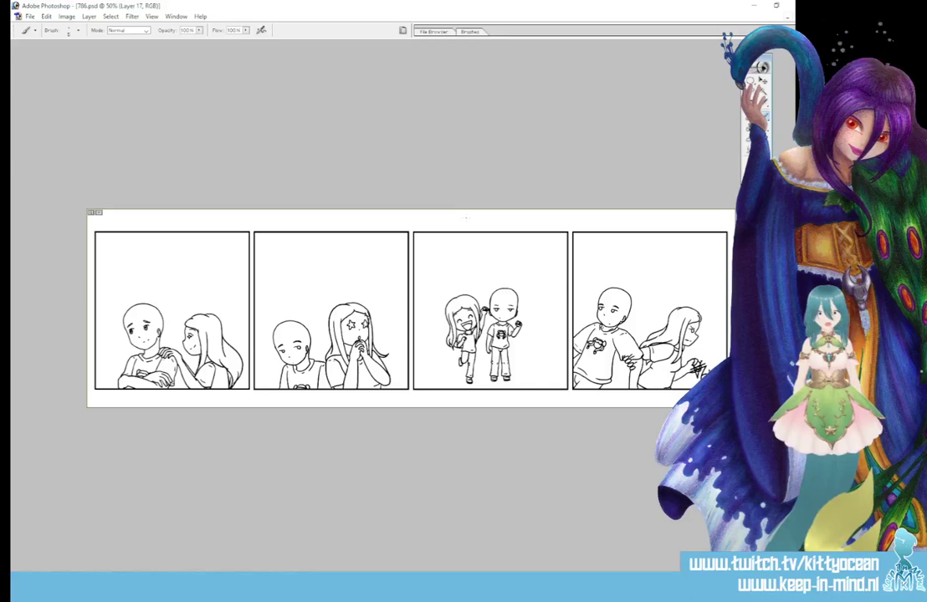
click(751, 172)
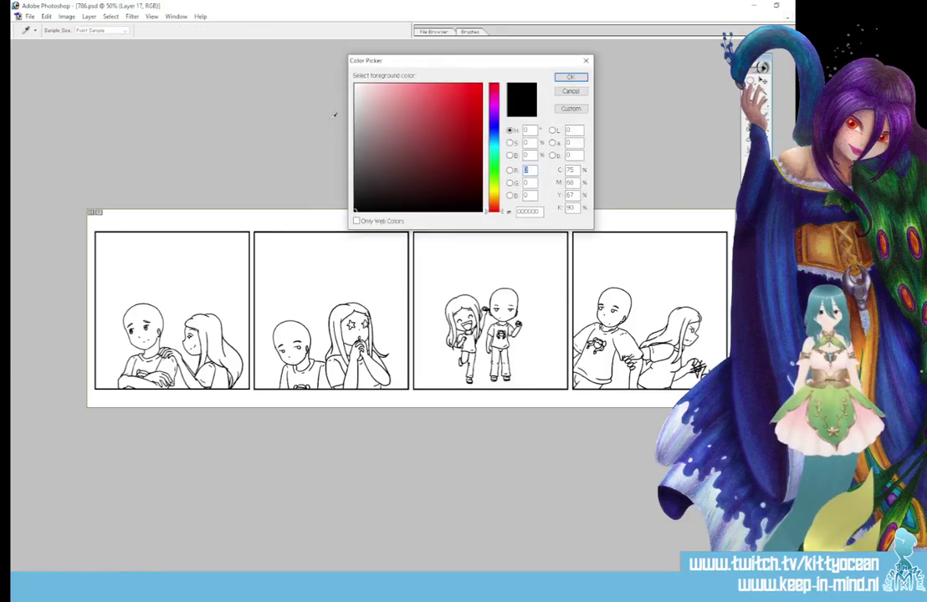
key(Return)
key(g)
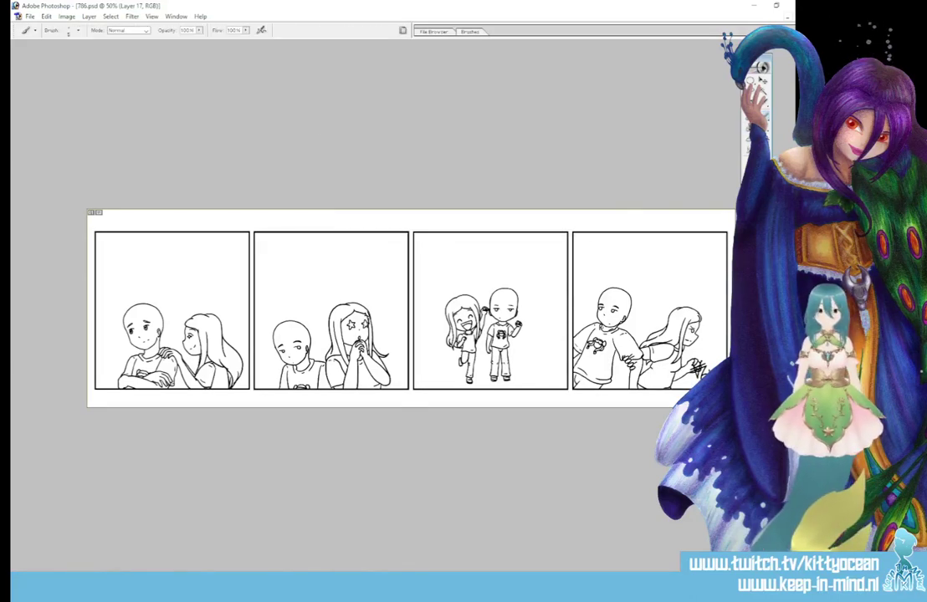
click(588, 366)
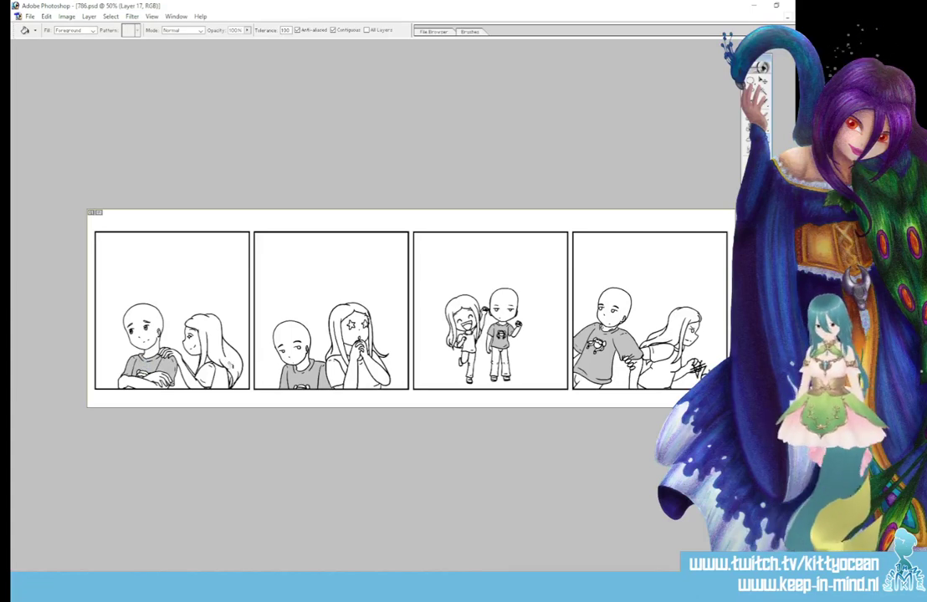
Step: Choose the muted blue #8194AA as foreground colour and fill the bald character's trousers in the third and fourth panels
click(751, 215)
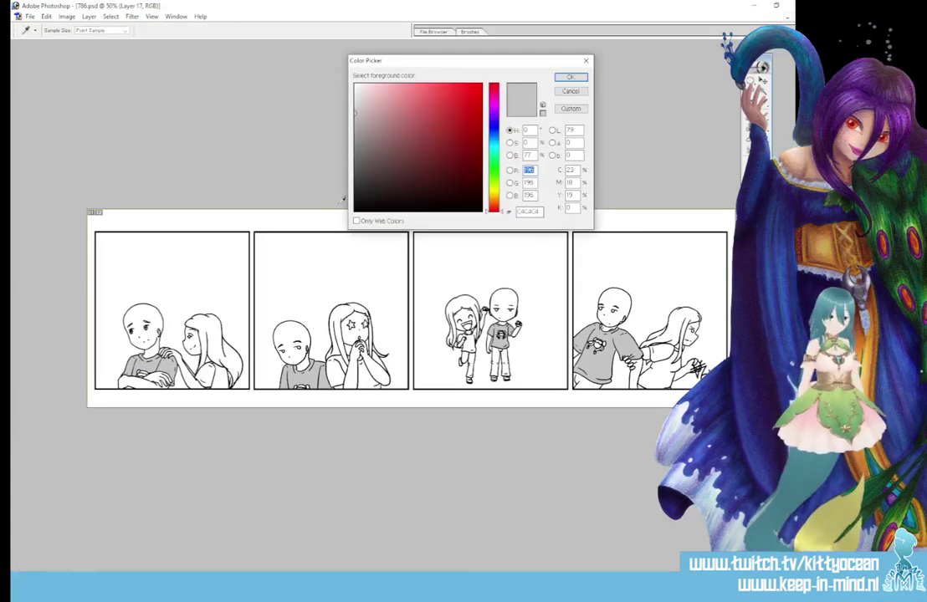
click(494, 136)
click(385, 126)
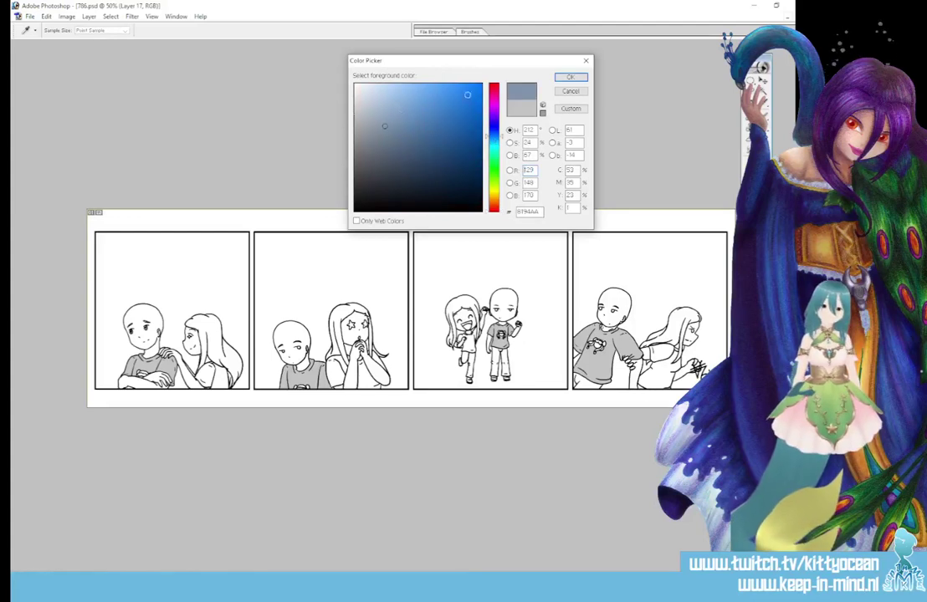
click(569, 78)
click(505, 359)
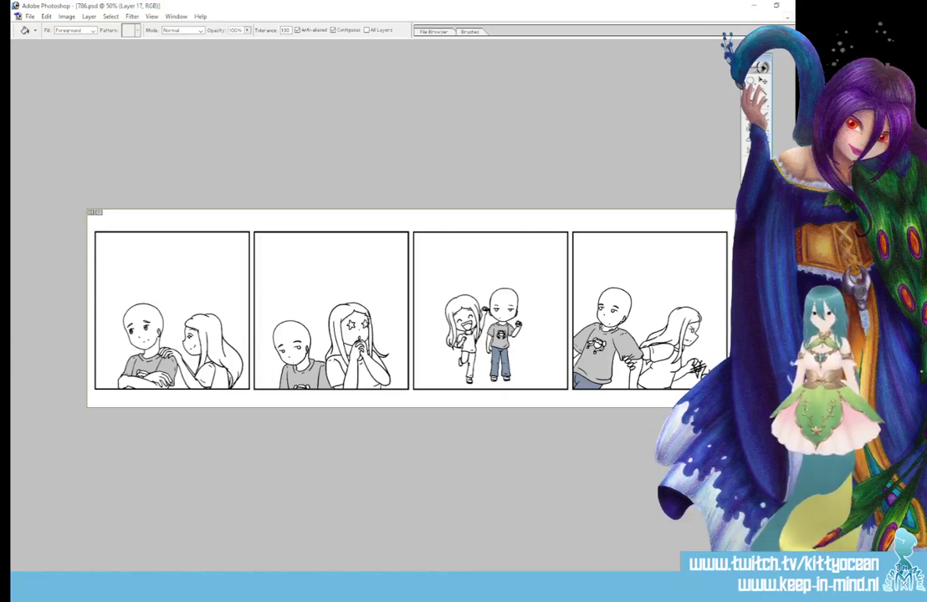
Step: Choose a stronger medium blue and fill the long-haired character's T-shirt in all four panels
click(753, 214)
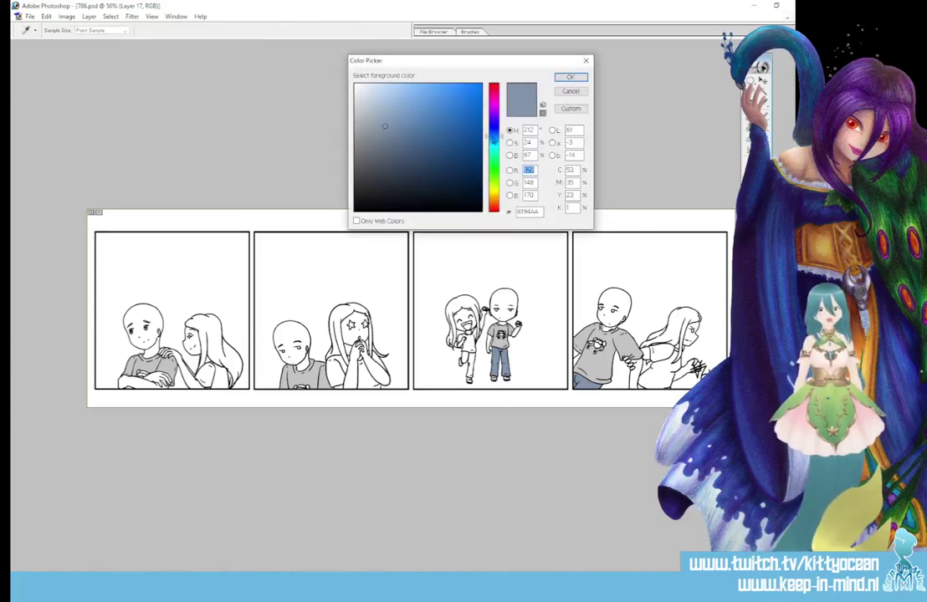
click(570, 77)
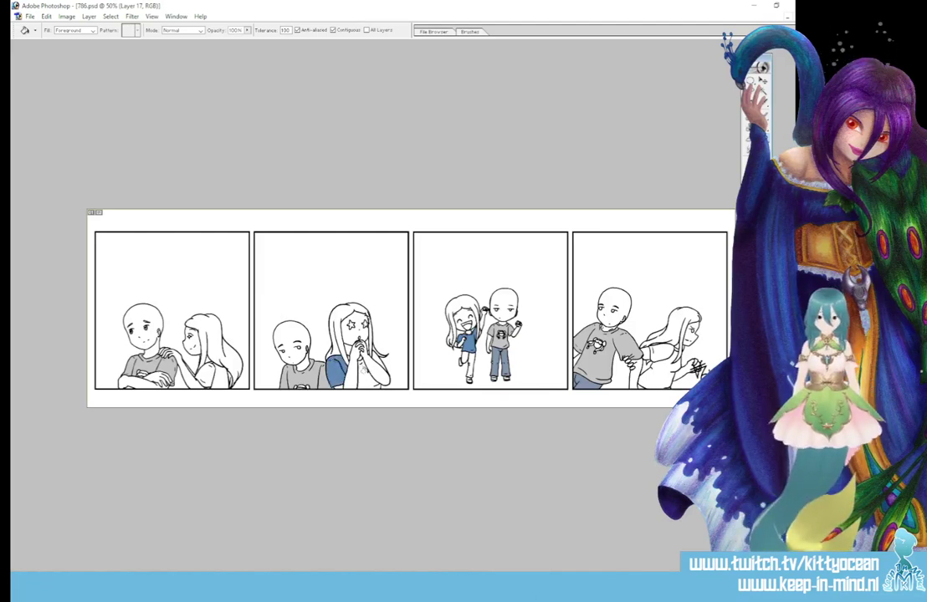
click(359, 372)
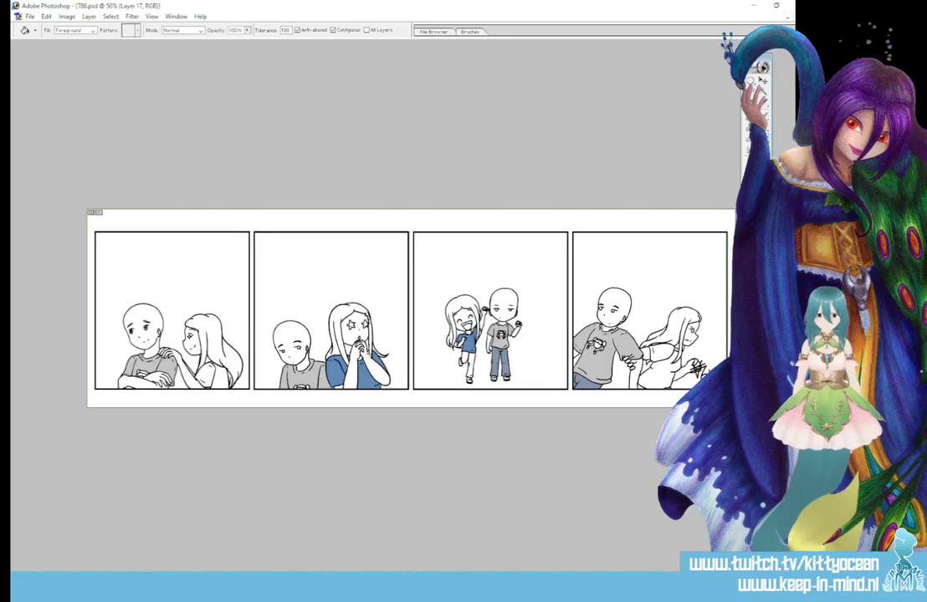
click(204, 375)
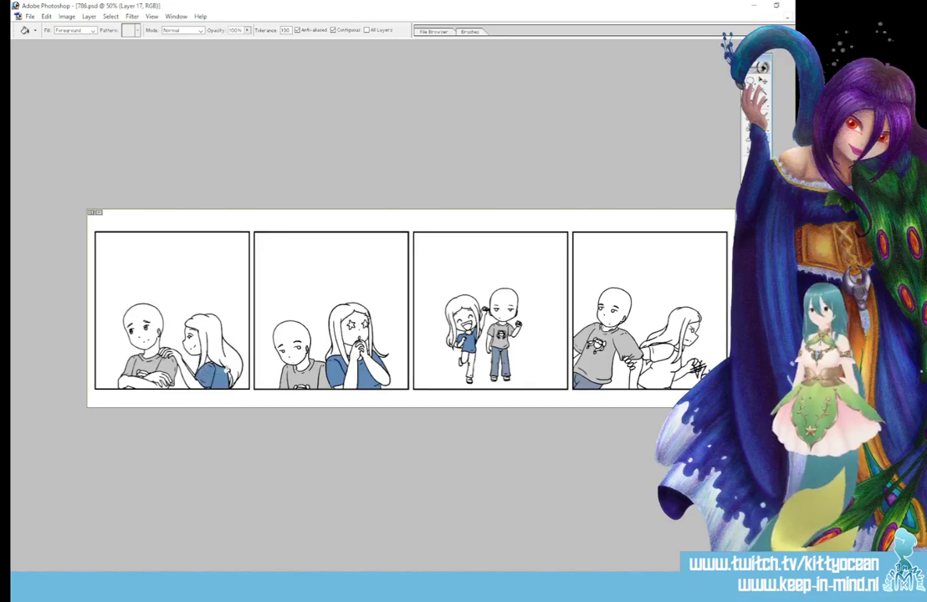
click(661, 359)
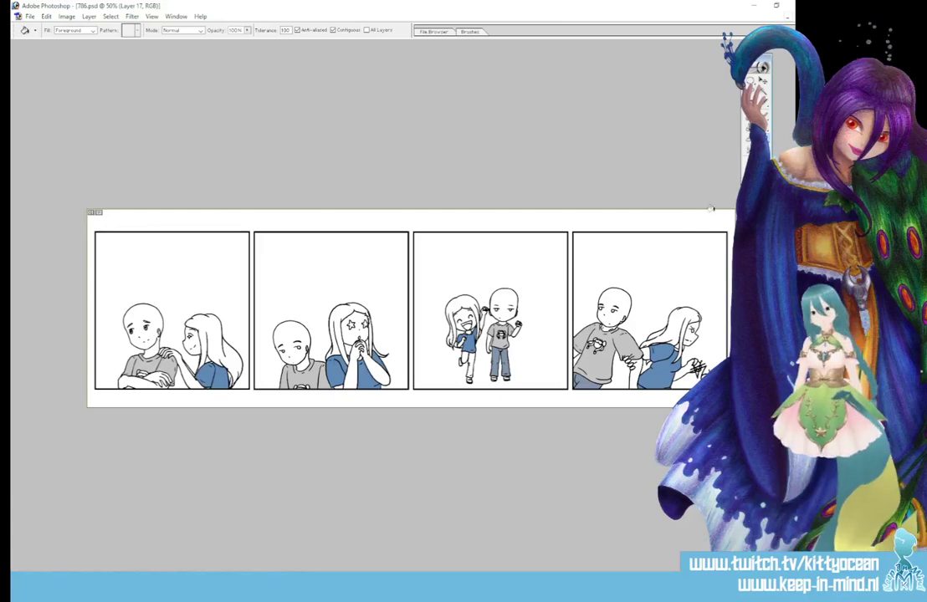
Step: Choose the dark blue-grey #47596E and fill the long-haired character's trousers in the third panel
click(752, 213)
drag(368, 133, 400, 157)
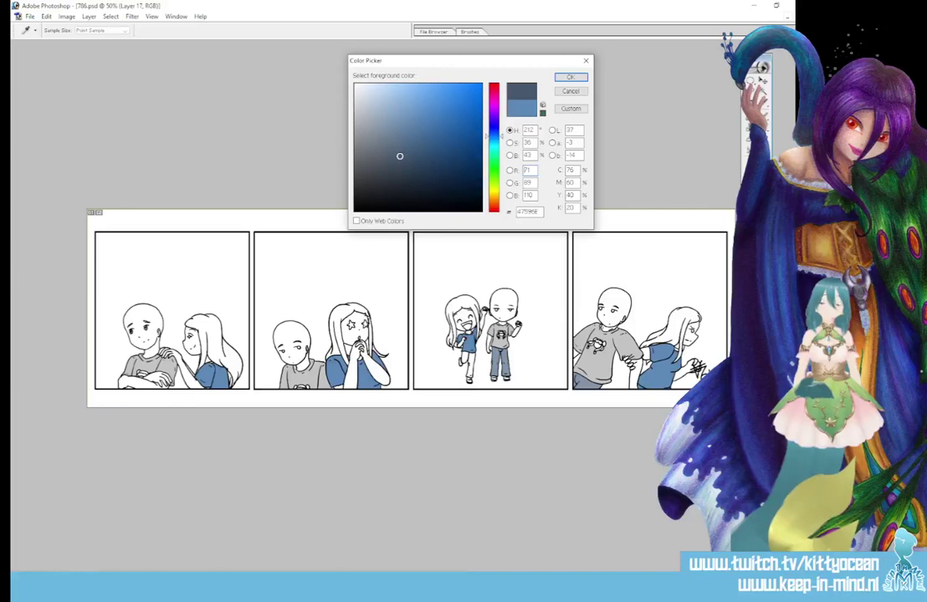
click(569, 76)
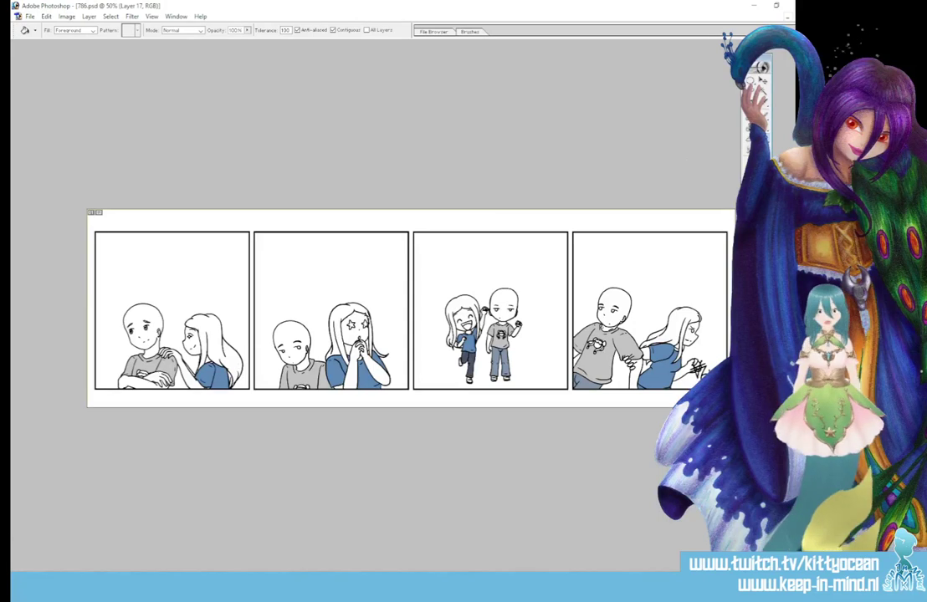
Step: Choose the muted brown #B1A282 and fill every section of the long-haired character's hair in all four panels
click(752, 212)
click(495, 198)
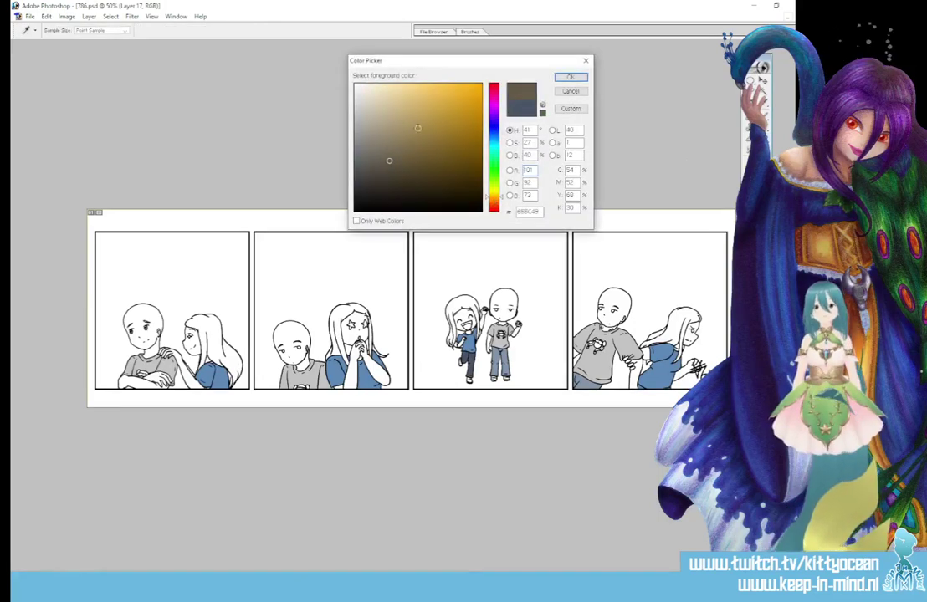
click(412, 146)
click(398, 131)
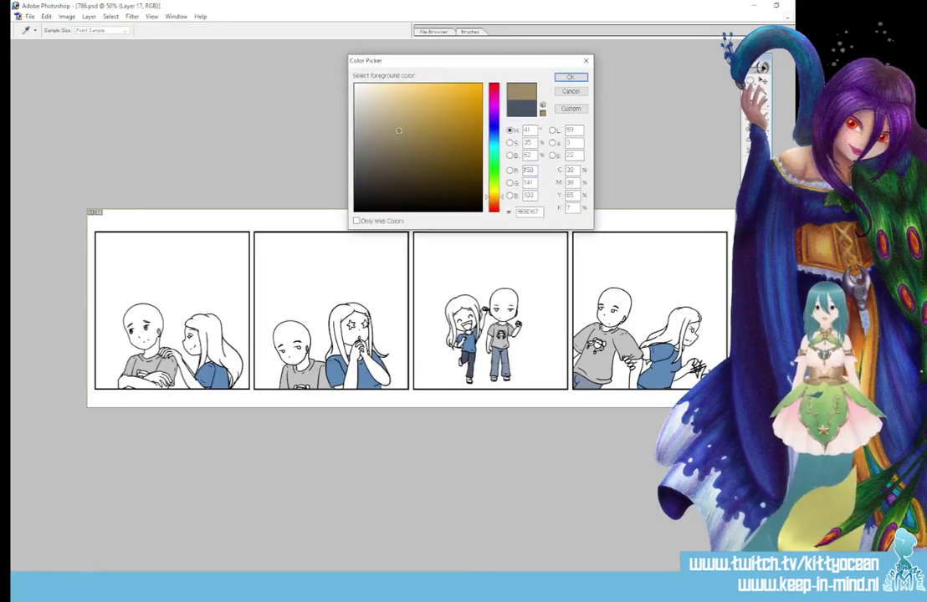
click(387, 123)
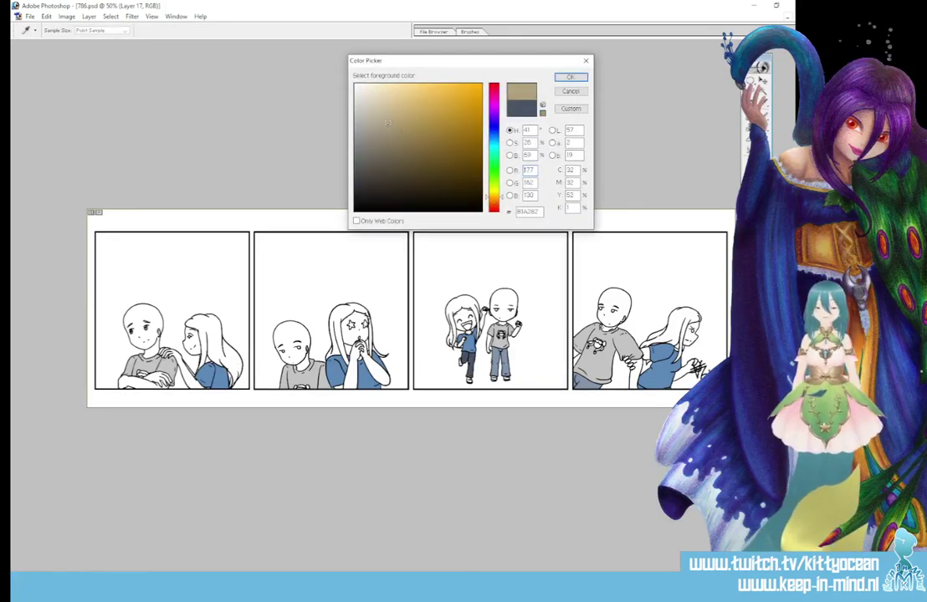
click(570, 76)
key(g)
click(478, 289)
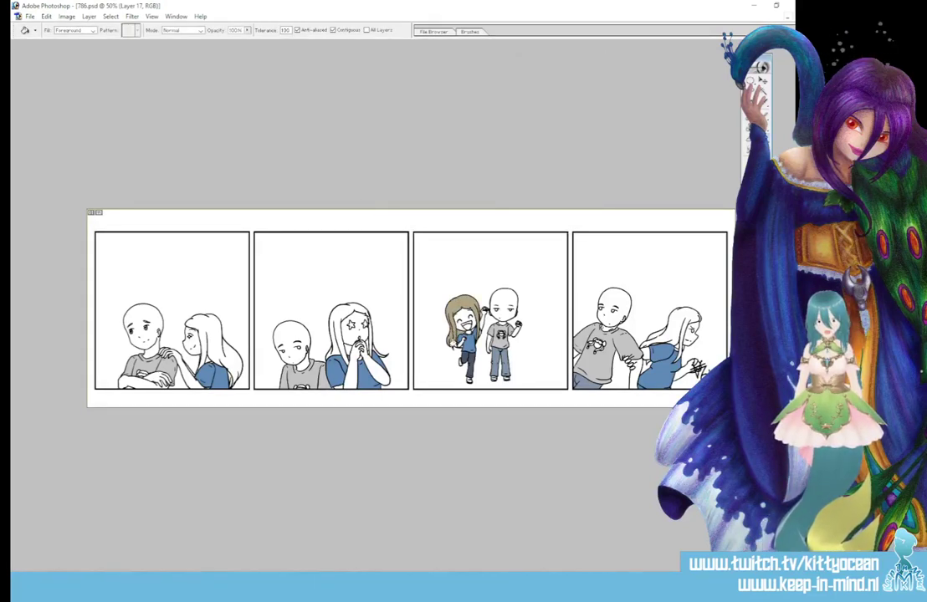
click(684, 325)
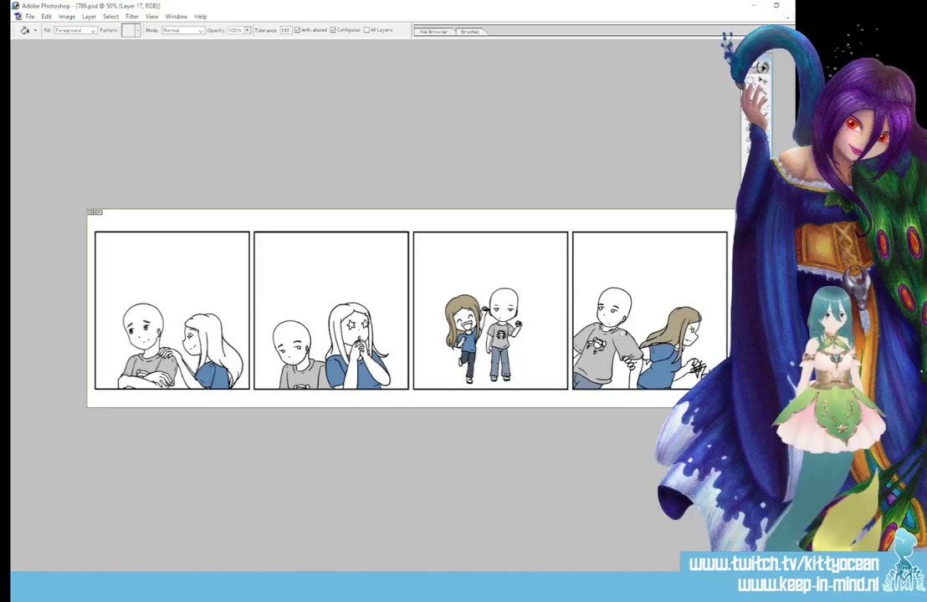
click(372, 343)
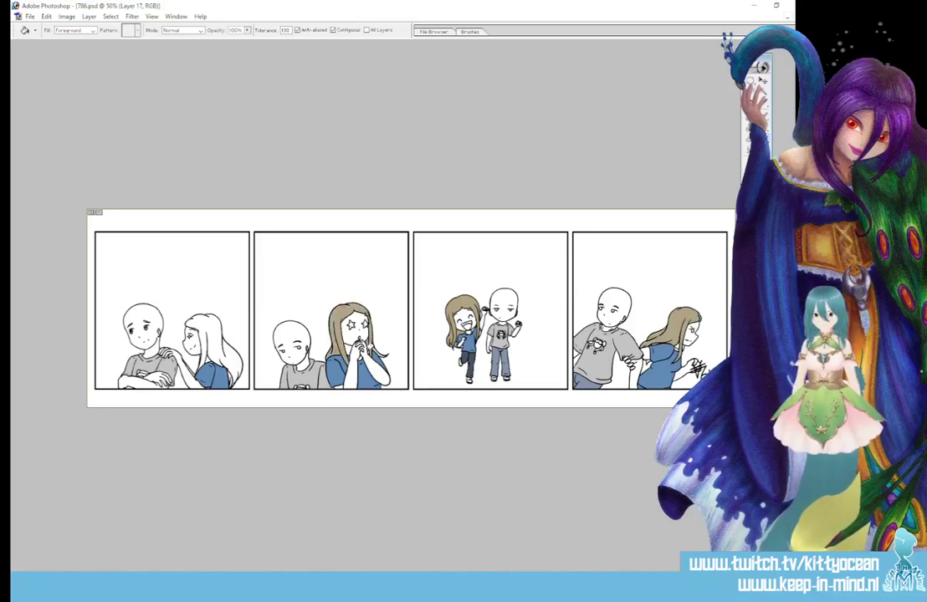
click(205, 319)
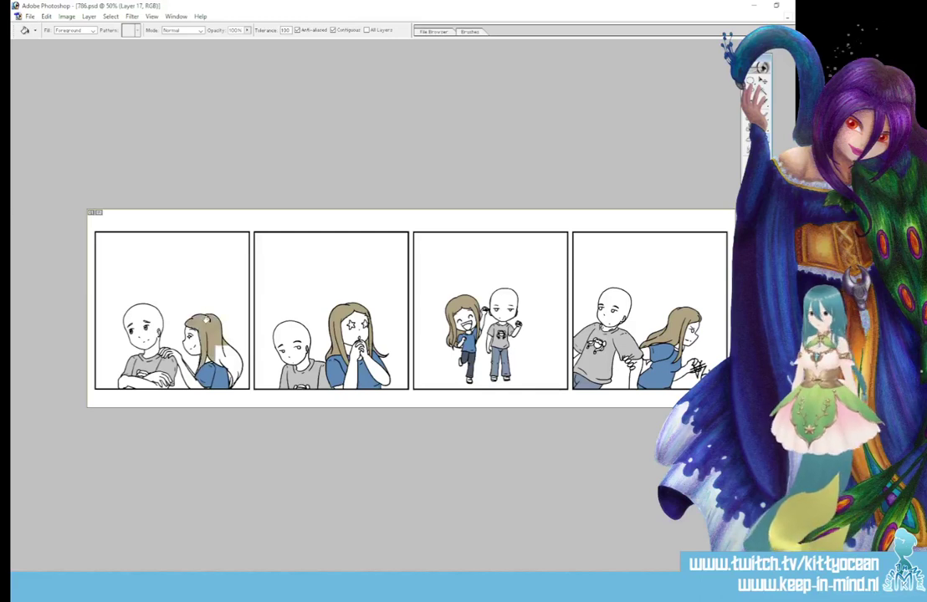
Step: Choose the light beige skin tone #E8DABD and fill the bald character's head, neck, arms and hands in all four panels
click(753, 219)
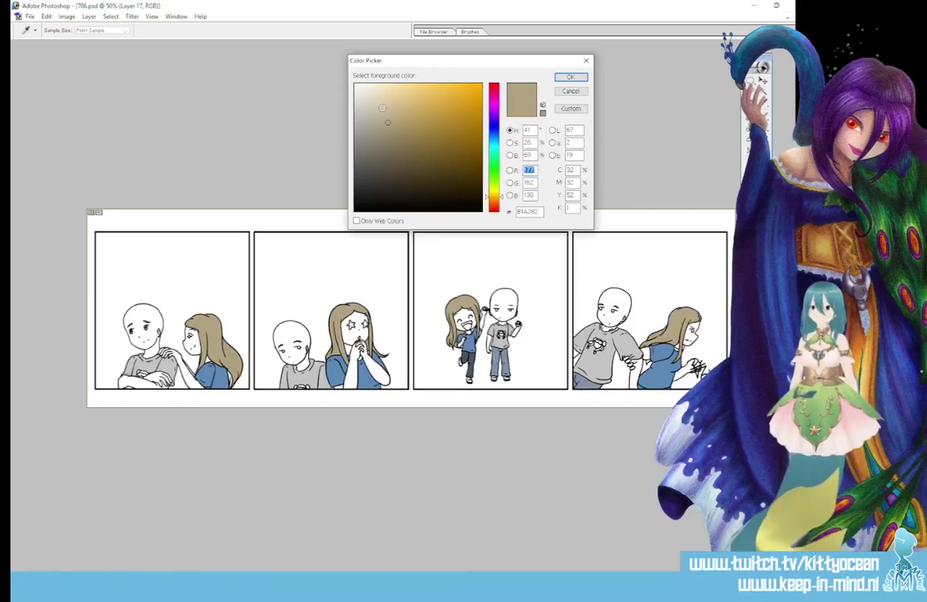
click(377, 94)
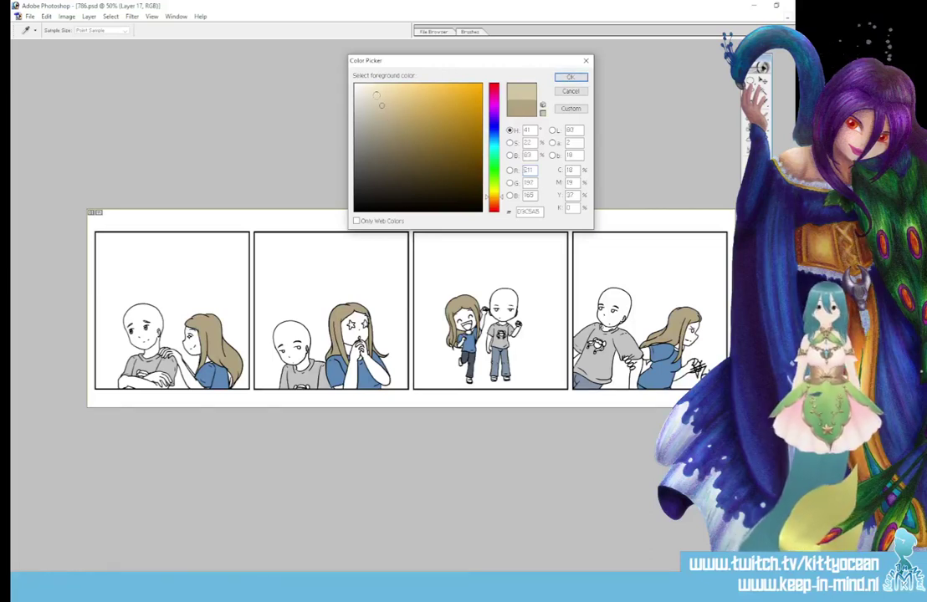
click(585, 76)
key(g)
click(503, 300)
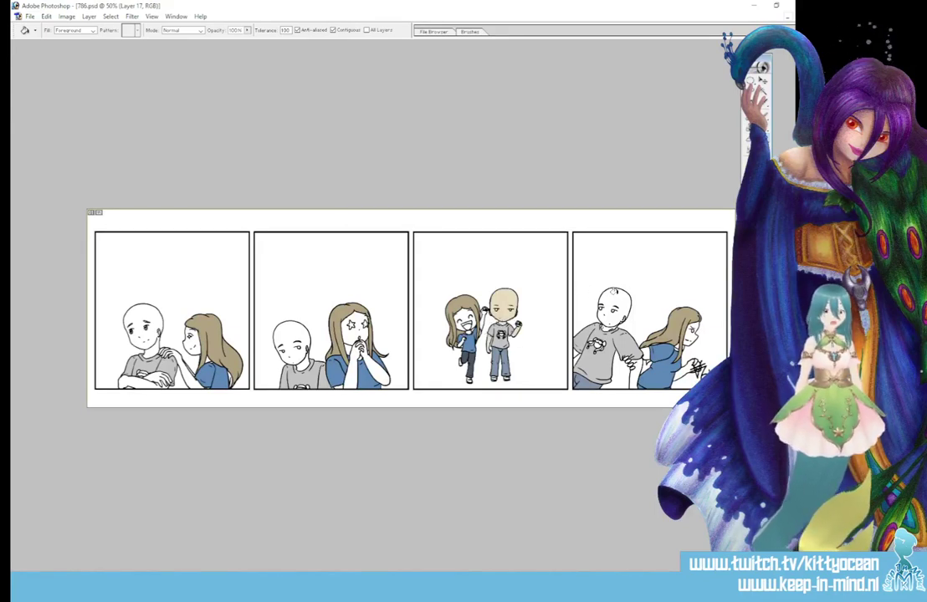
click(616, 295)
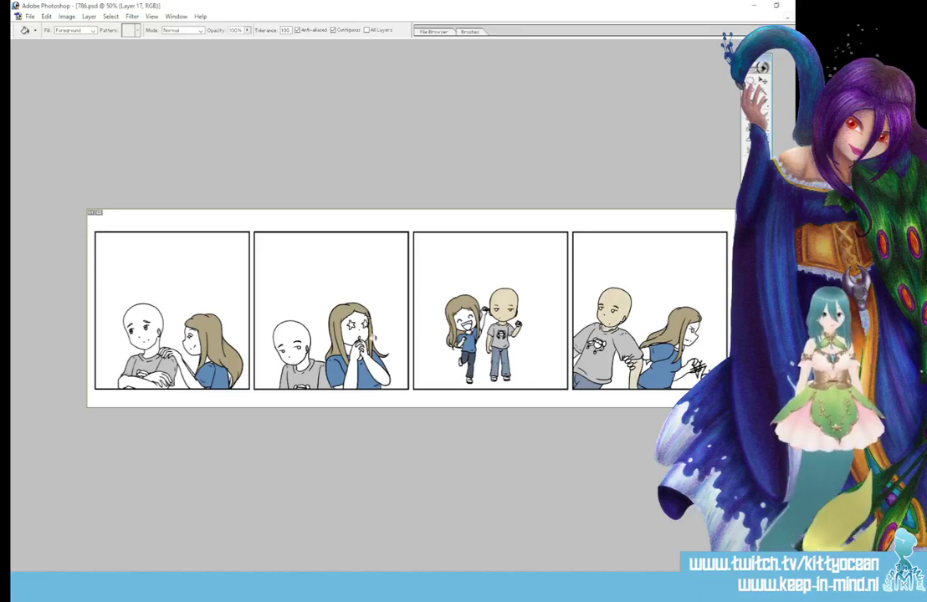
click(284, 335)
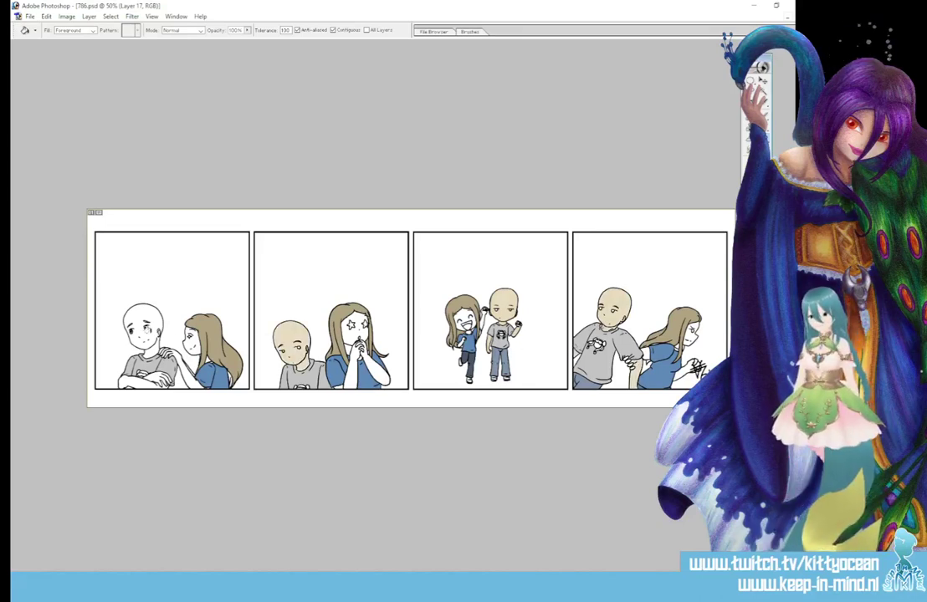
click(136, 323)
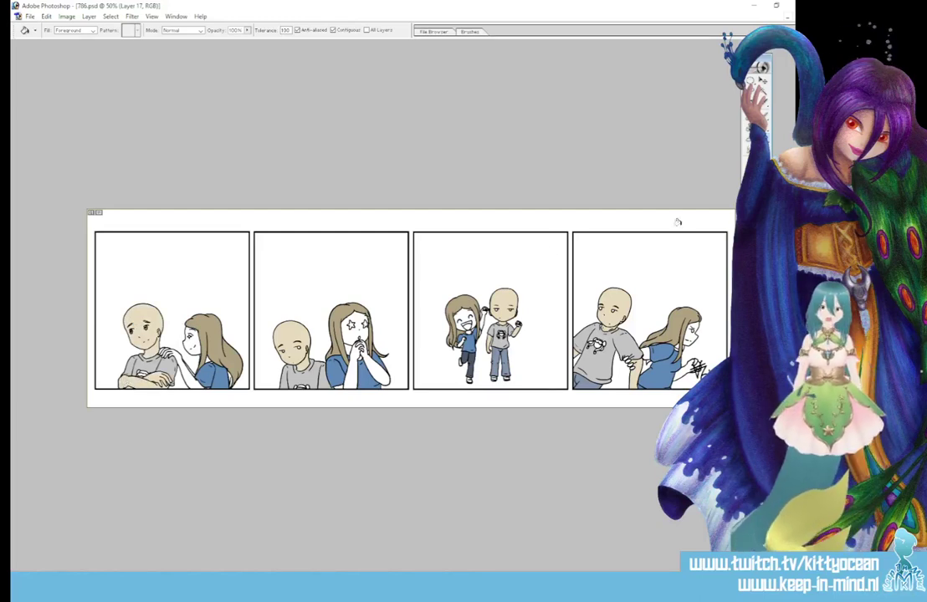
Step: Choose a slightly paler skin tone and fill the long-haired character's face, arms and hands across the panels
click(753, 212)
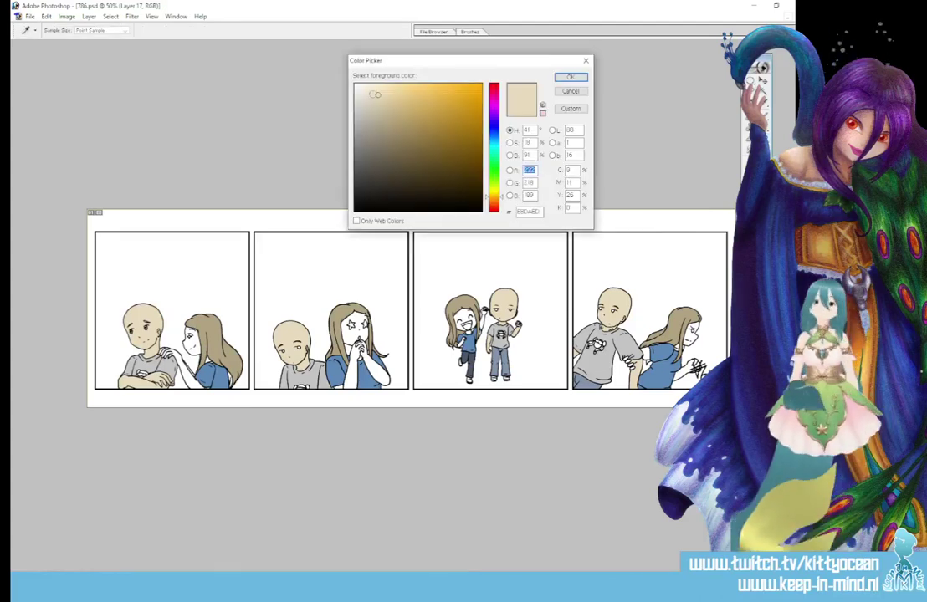
click(570, 77)
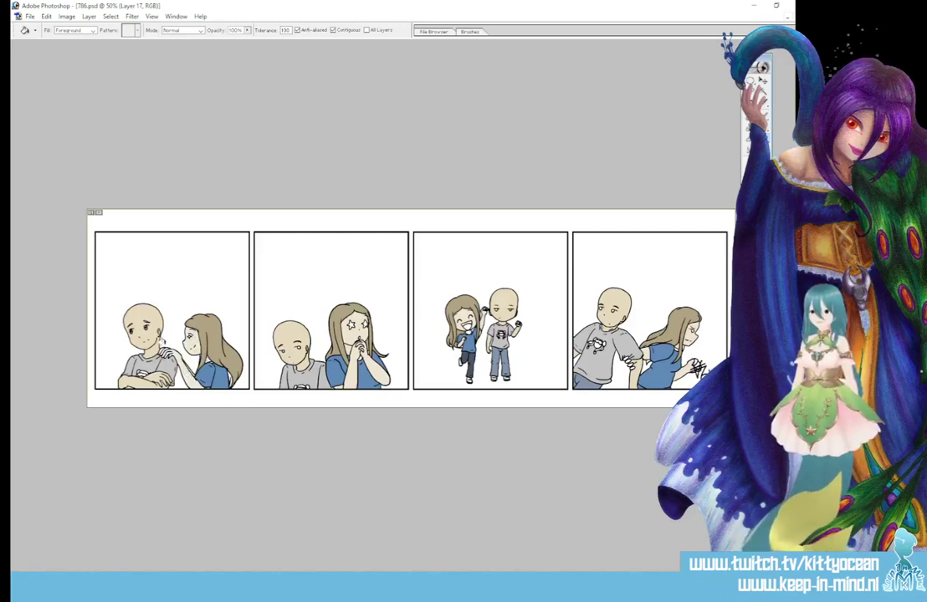
key(ctrl+plus)
key(ctrl+plus)
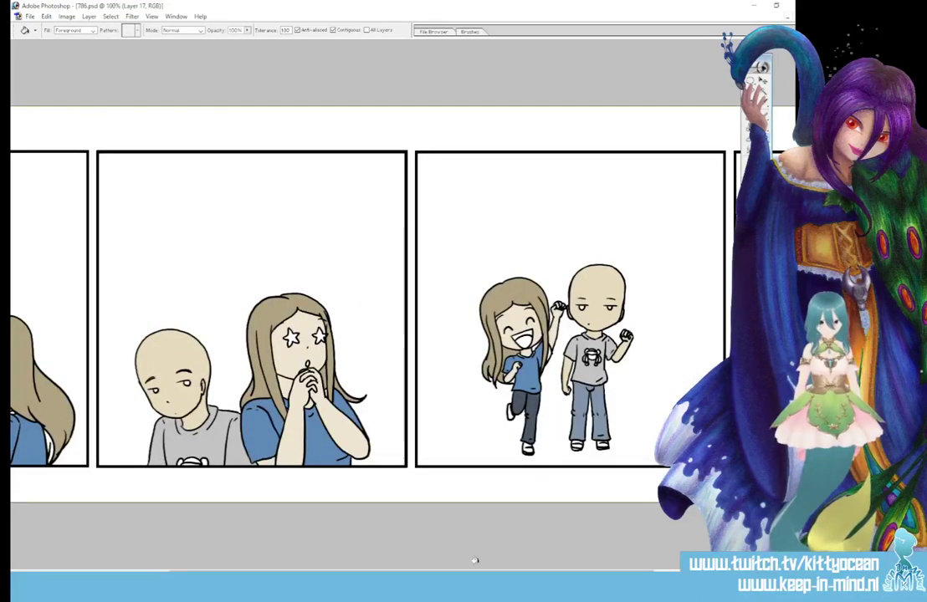
drag(474, 572, 143, 504)
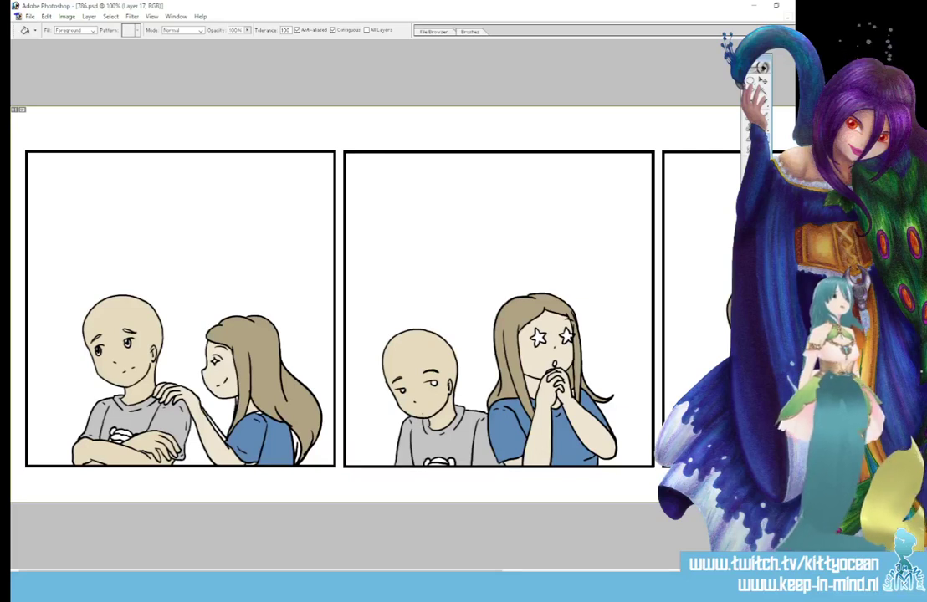
Step: Add a new layer and switch to the Brush at the long-haired character's face in the first panel
key(ctrl+alt+shift+n)
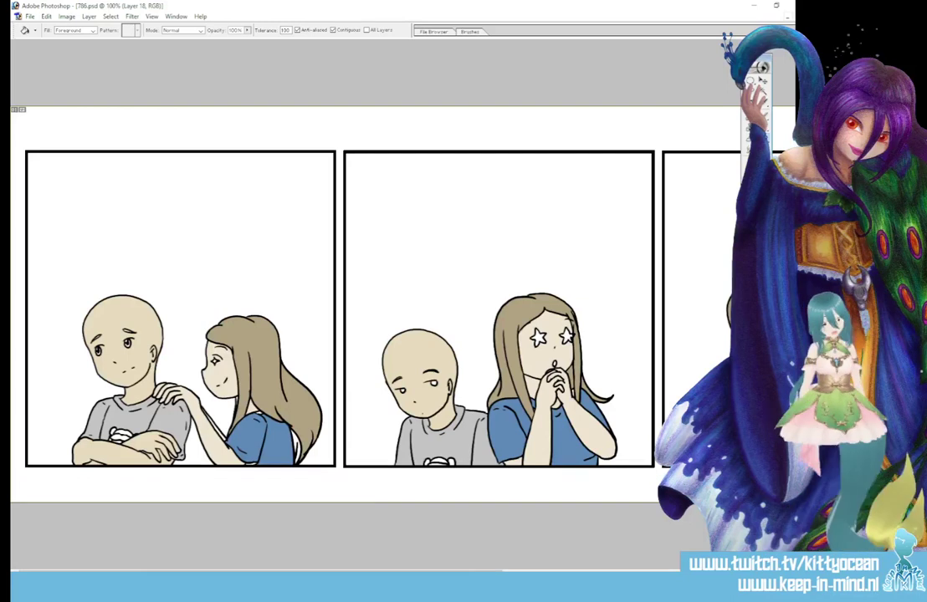
key(ctrl+plus)
key(ctrl+plus)
scroll(128, 454, left, 5)
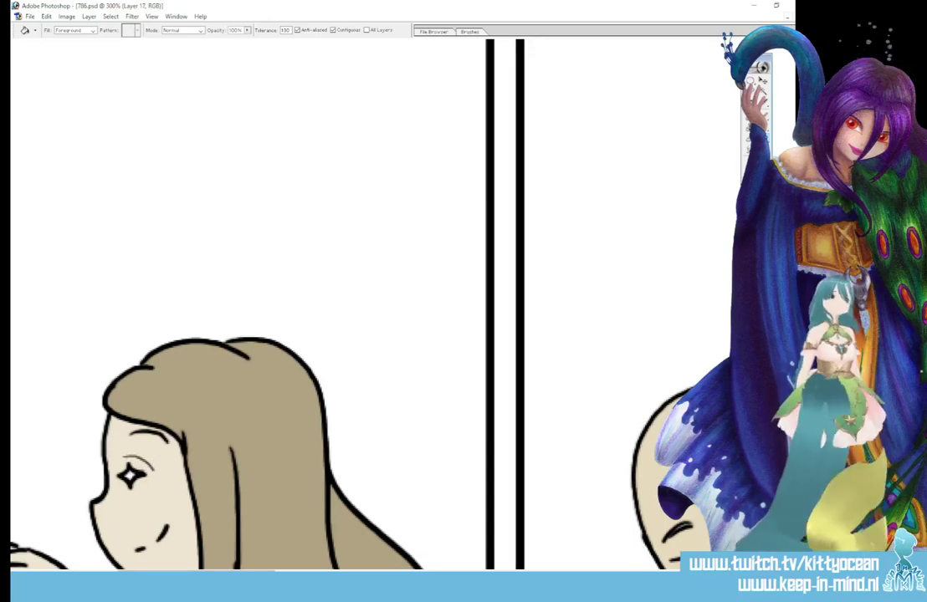
key(b)
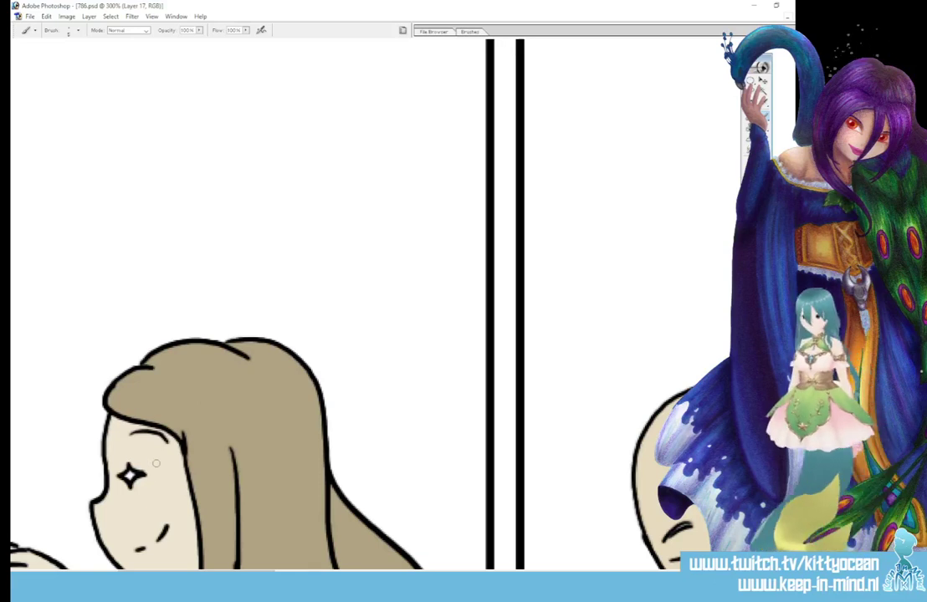
Step: Try painting white over the long-haired character's sparkle-shaped eye in the first panel, and undo the stroke
key(ctrl+minus)
key(ctrl+minus)
key(ctrl+minus)
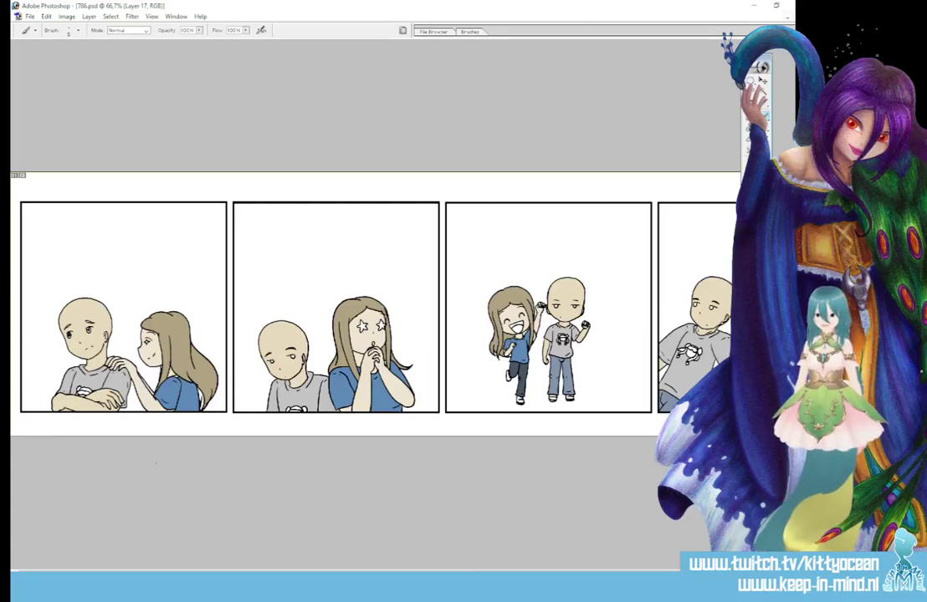
key(ctrl+plus)
key(ctrl+plus)
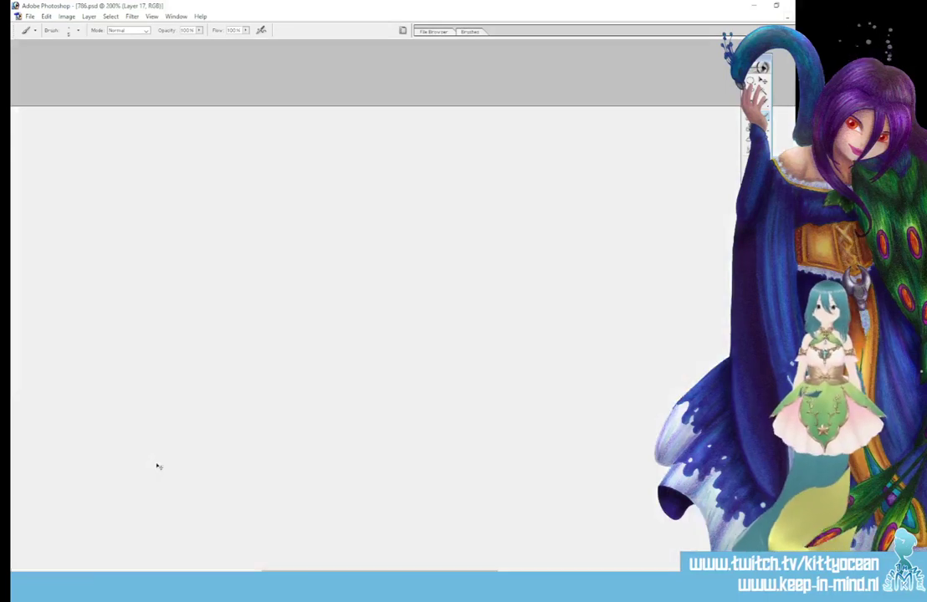
scroll(251, 301, down, 5)
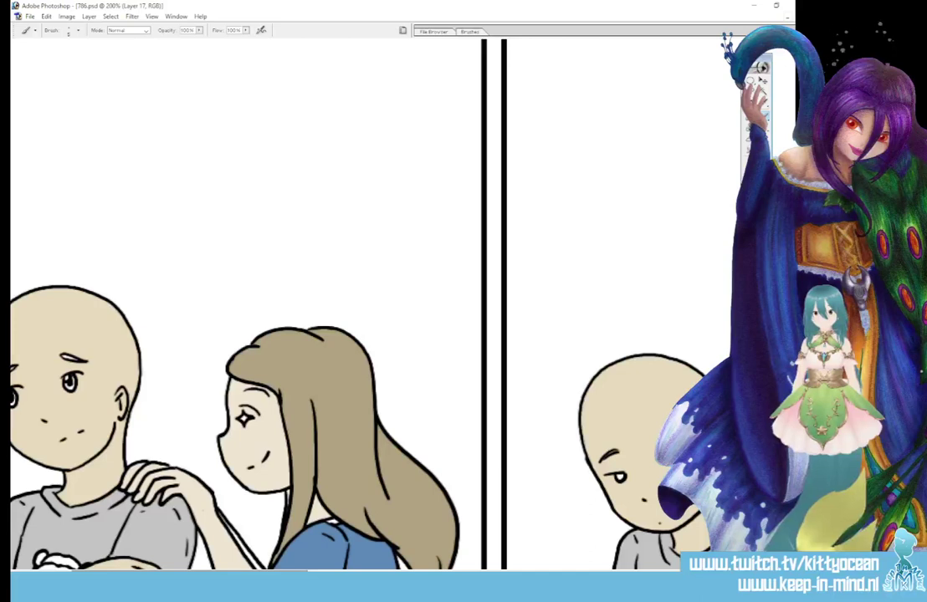
key(ctrl+plus)
scroll(318, 301, left, 5)
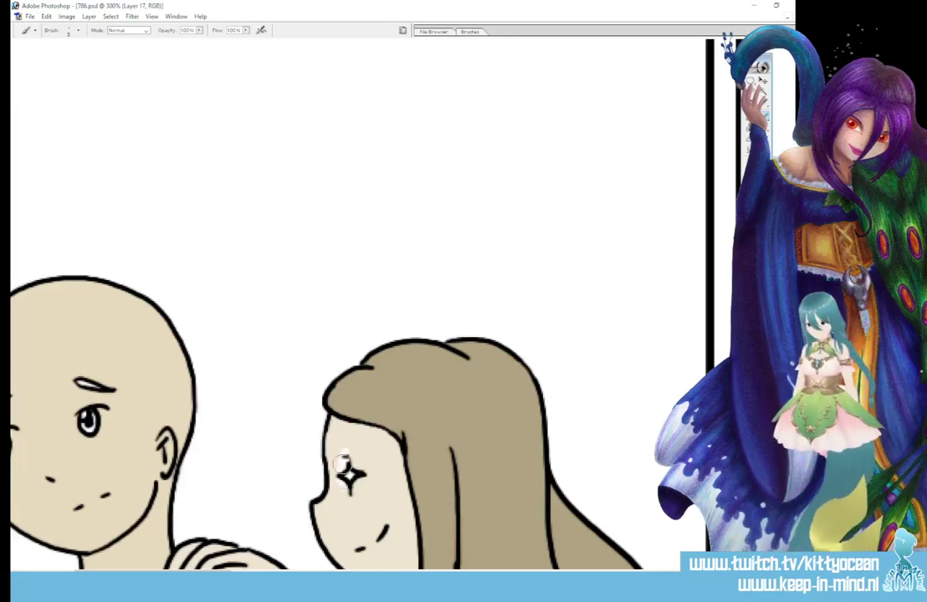
drag(350, 490, 363, 463)
key(ctrl+z)
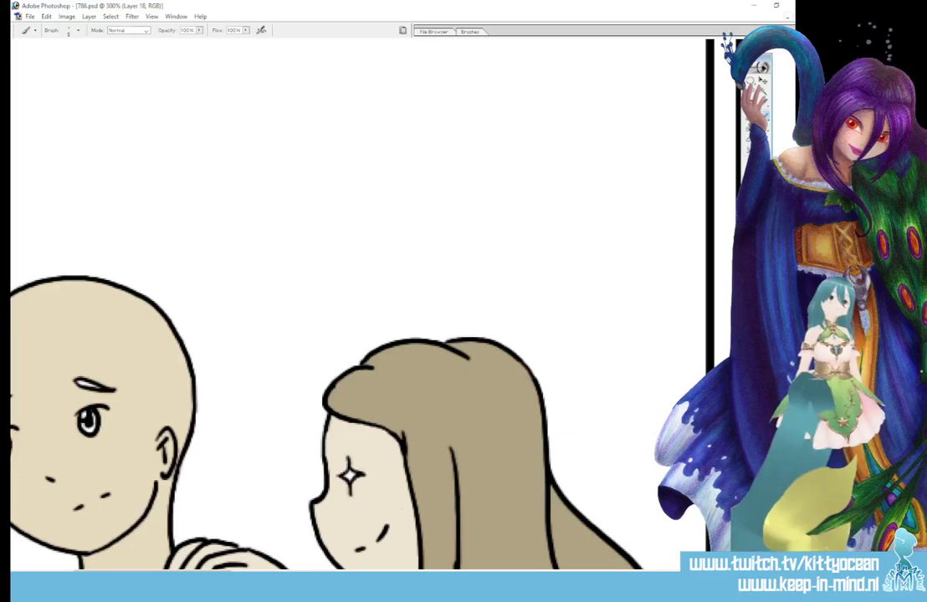
Step: Replace the long-haired character's sparkle-shaped eye in the first panel with a black star outline and an eyebrow on Layer 18
key(i)
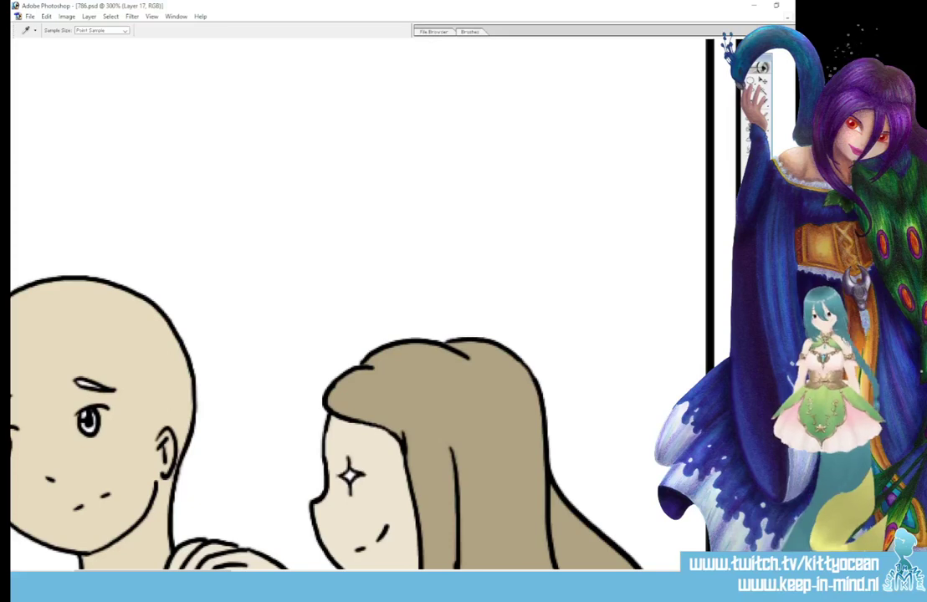
key(b)
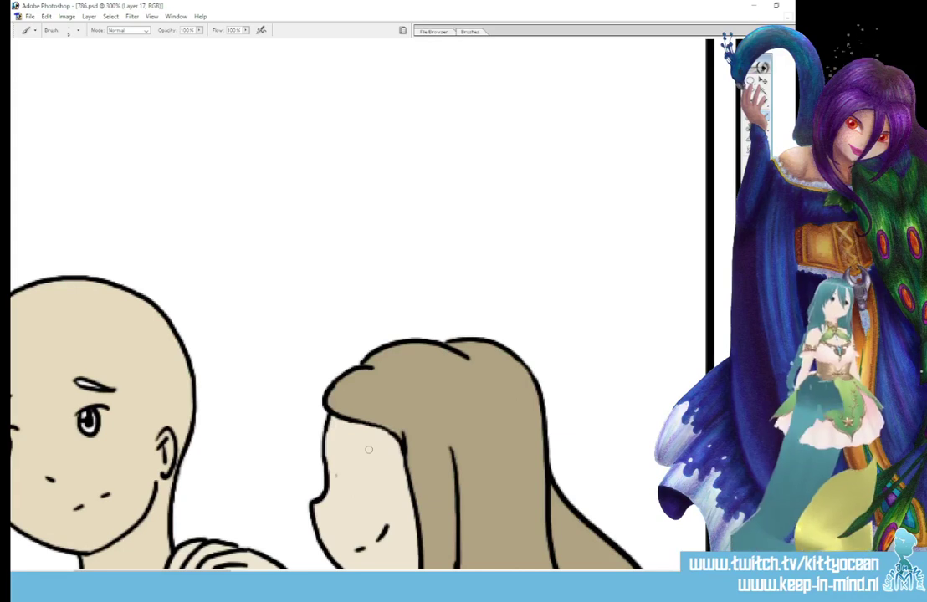
key(ctrl+alt+shift+n)
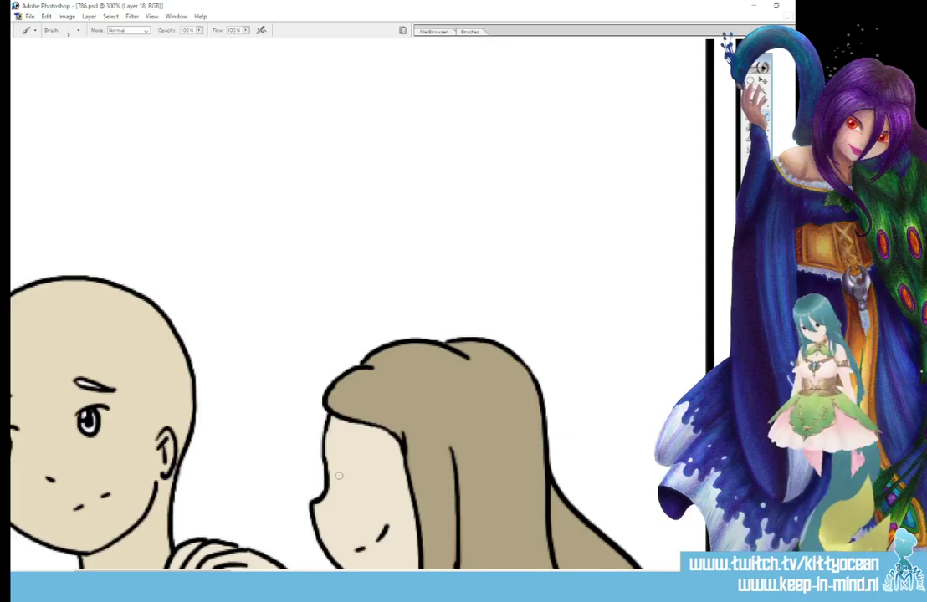
mouse_move(339, 468)
mouse_down()
mouse_move(350, 454)
mouse_move(369, 474)
mouse_move(376, 467)
mouse_move(343, 477)
mouse_move(356, 490)
mouse_move(368, 469)
mouse_move(348, 433)
mouse_move(376, 436)
mouse_up()
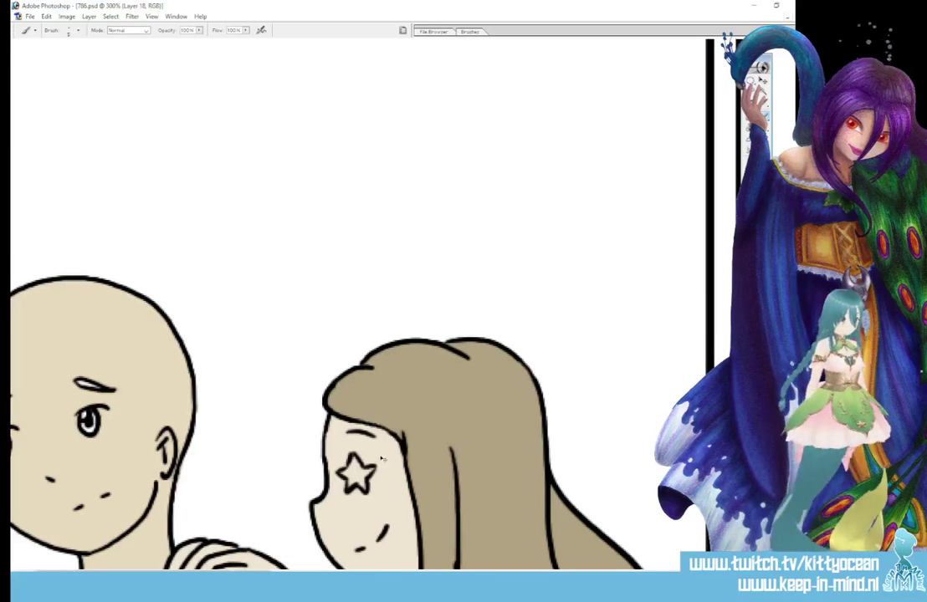
key(ctrl+alt+0)
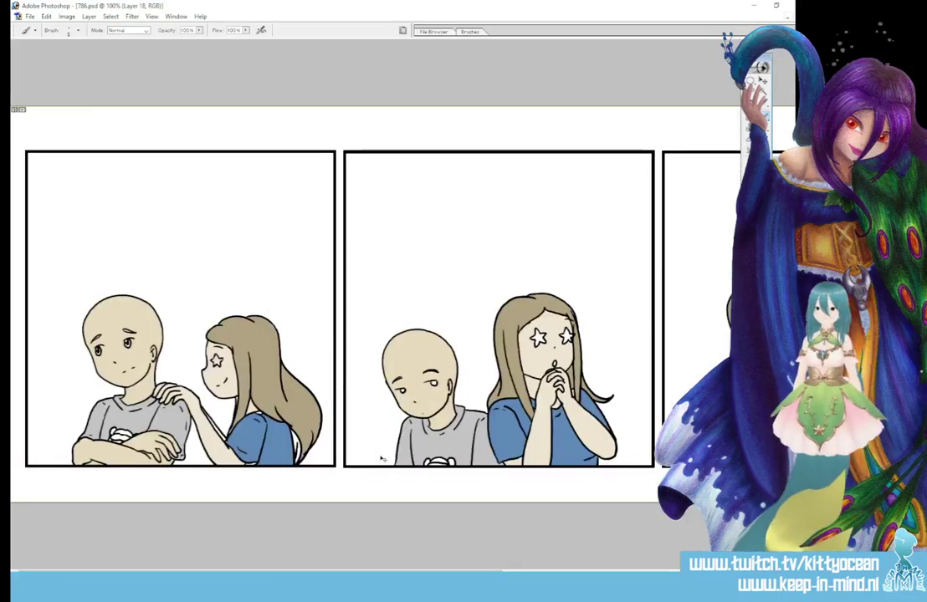
Step: Choose the pale yellow #E8DE8A as the foreground colour and switch to the Paint Bucket
key(ctrl+plus)
key(ctrl+plus)
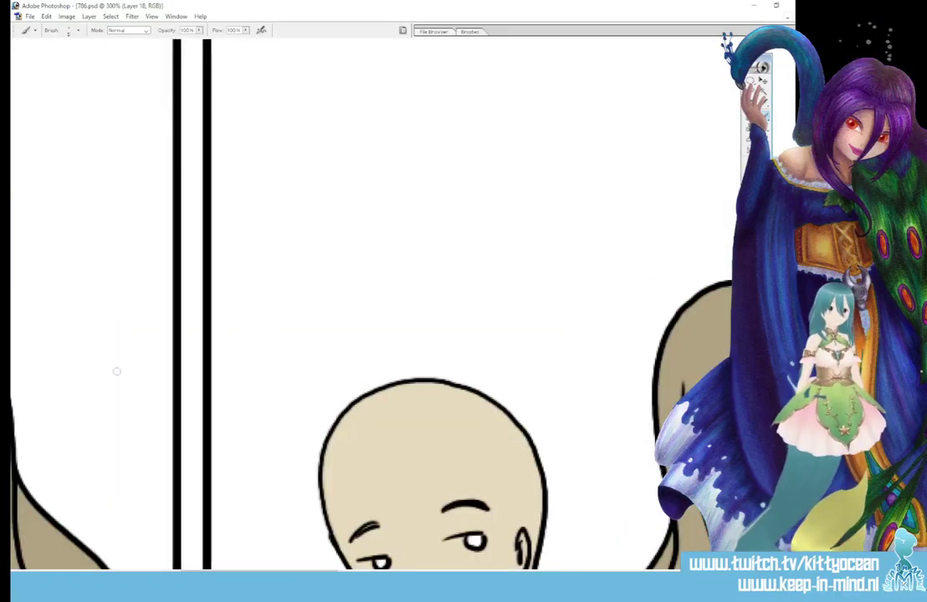
click(751, 213)
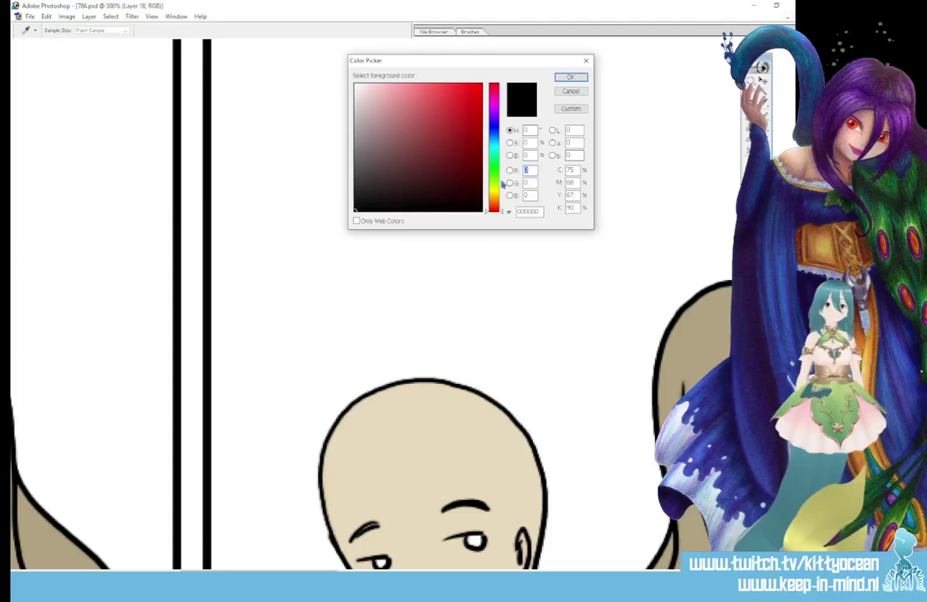
click(494, 189)
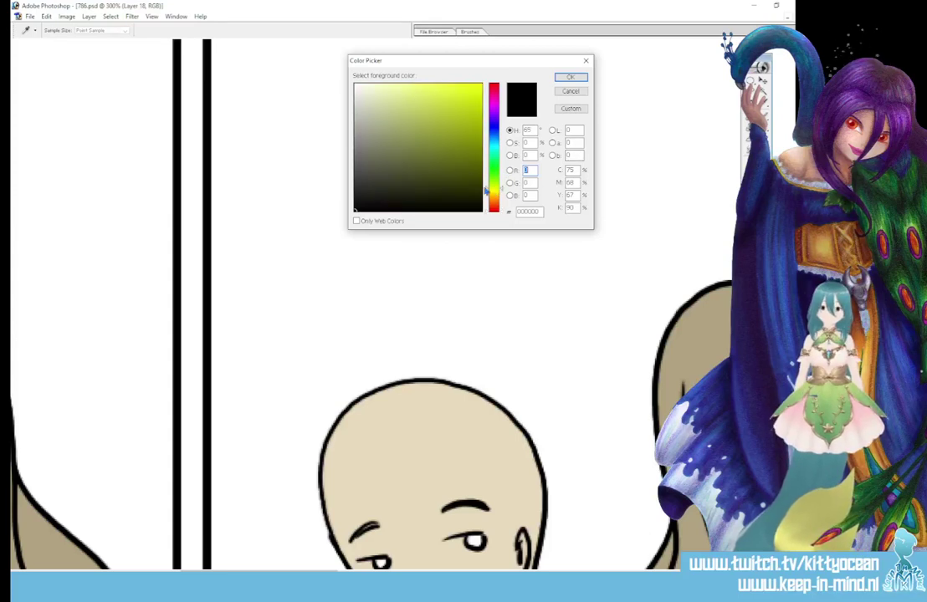
click(492, 194)
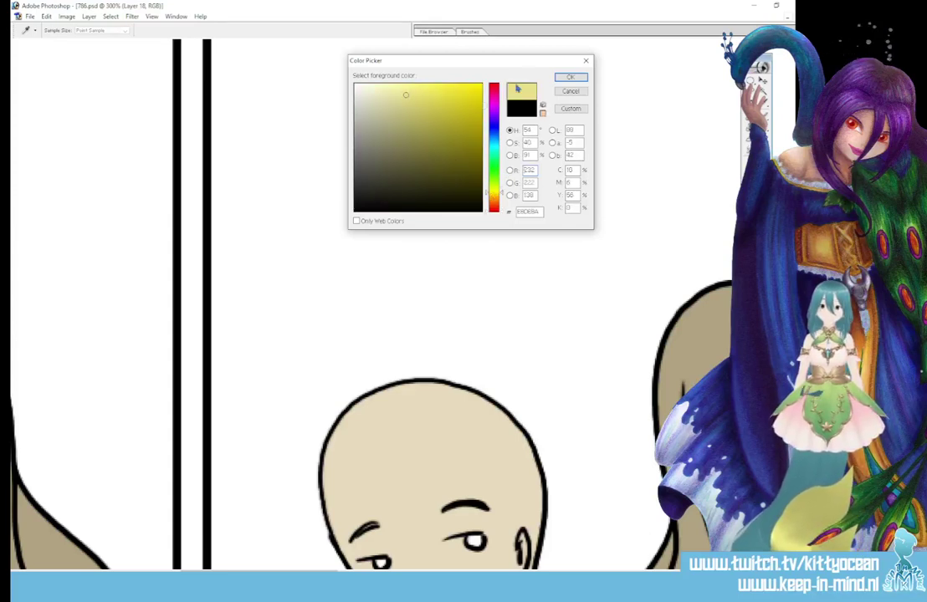
click(570, 76)
key(g)
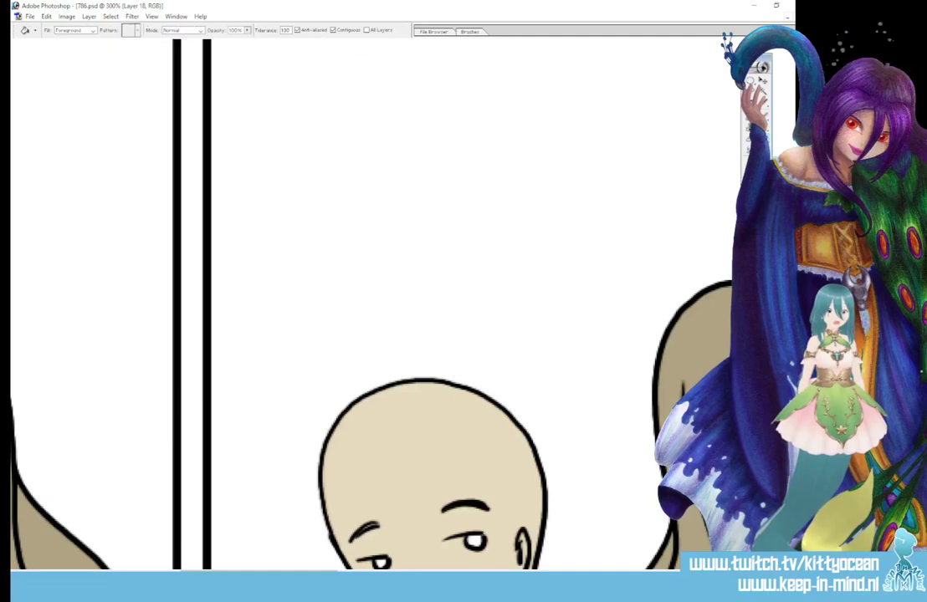
Step: Try filling the star-shaped eyes and the background of the second panel with yellow on Layer 18, and undo the fills
scroll(280, 405, down, 2)
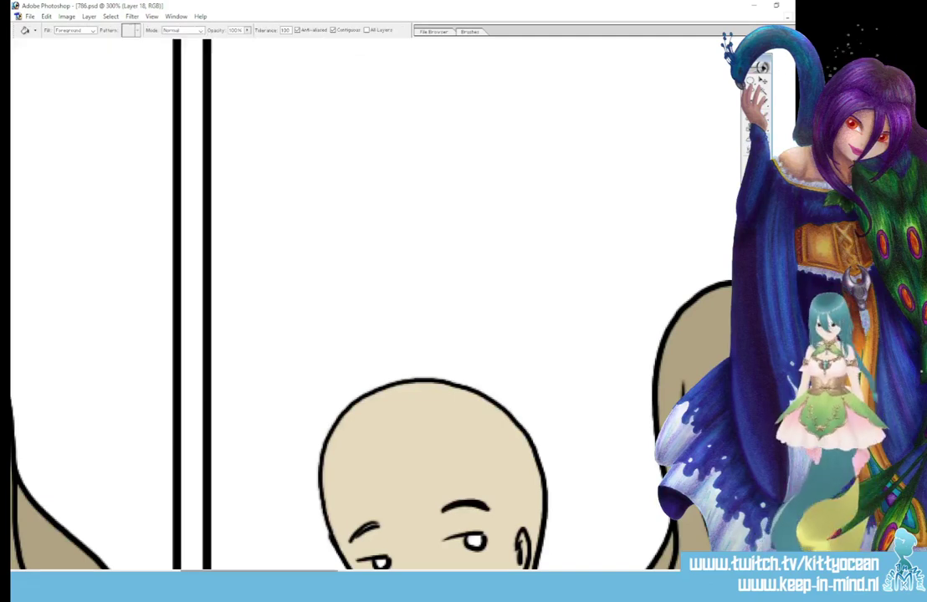
scroll(281, 404, left, 8)
click(279, 405)
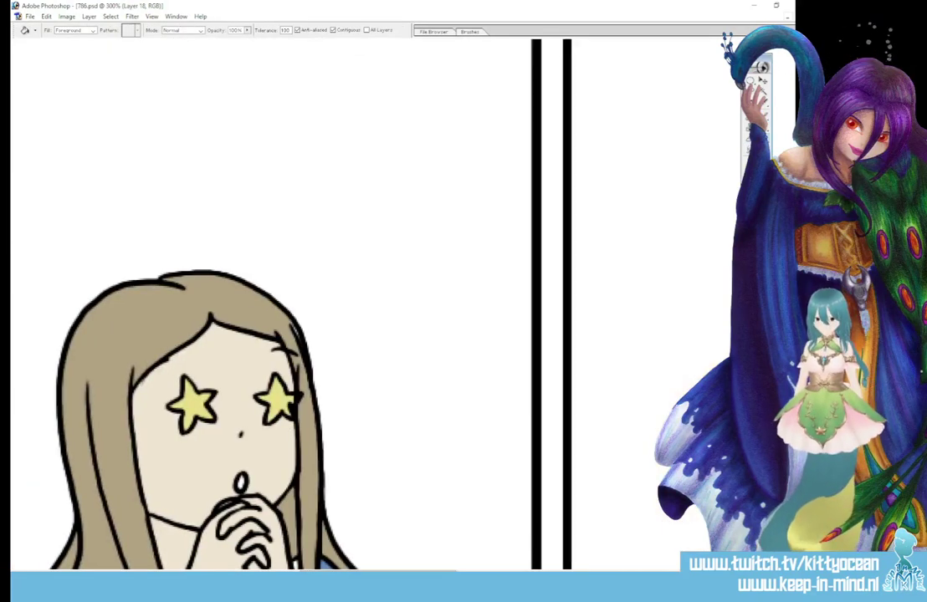
click(377, 209)
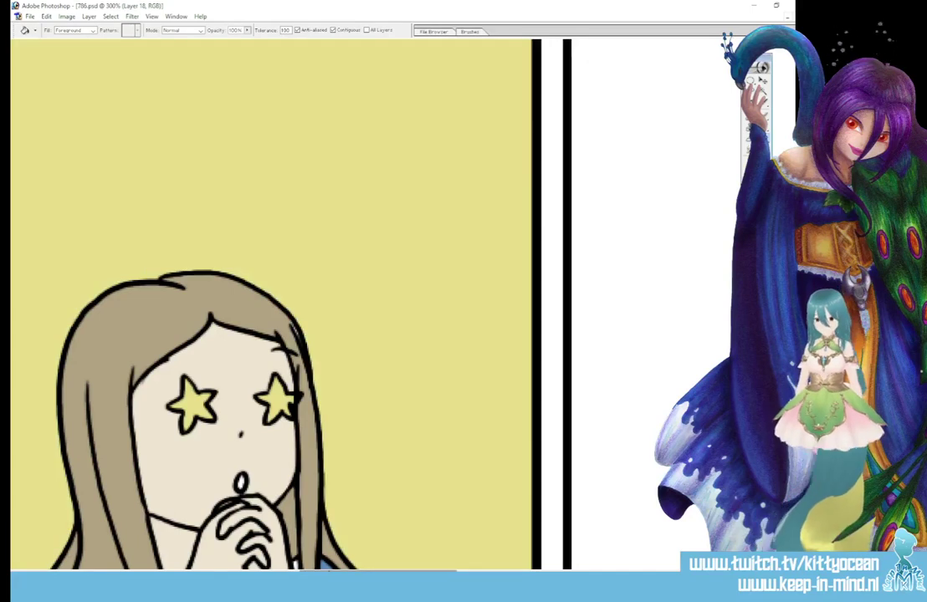
key(ctrl+z)
scroll(272, 301, left, 10)
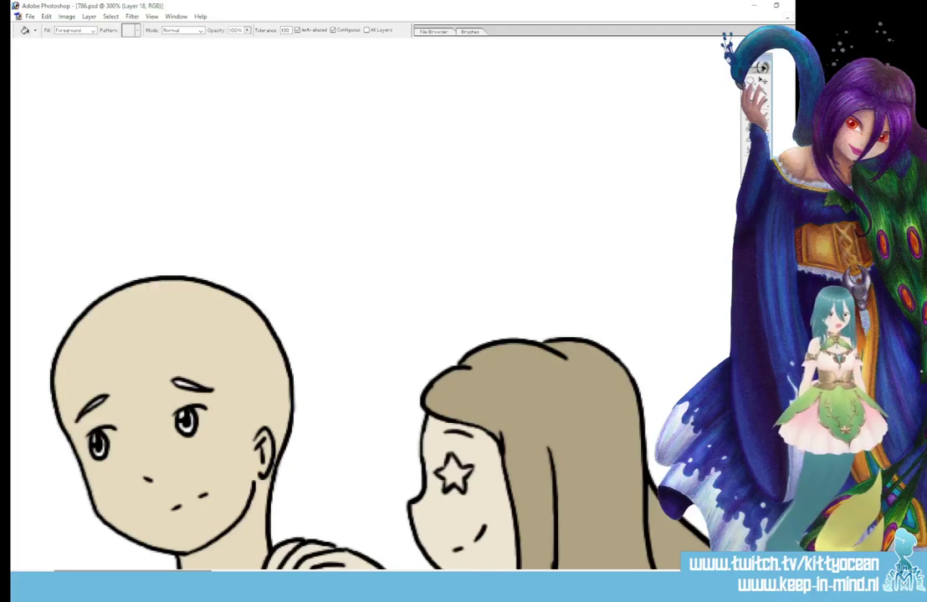
scroll(318, 301, right, 12)
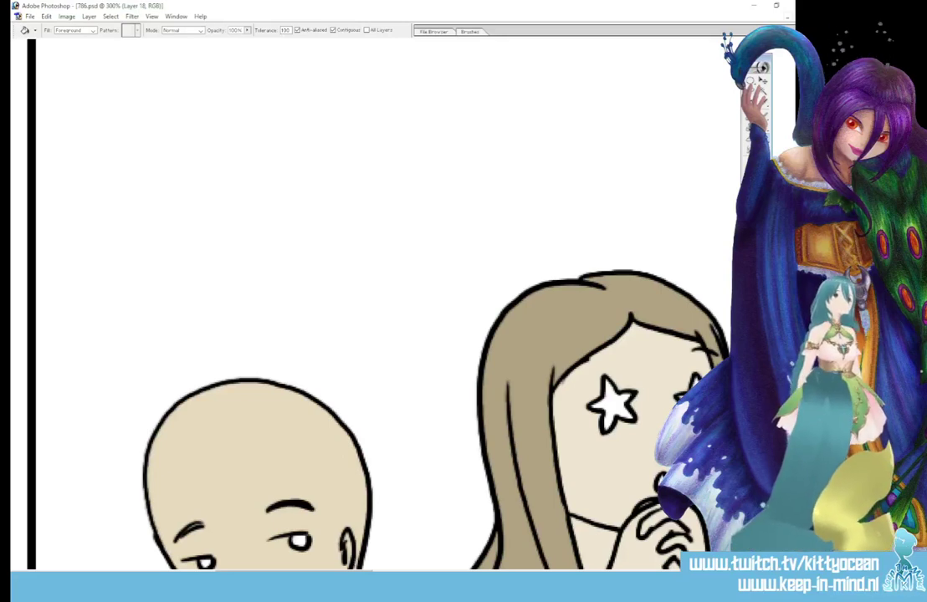
Step: On Layer 17, fill the star-shaped eyes in the second panel with yellow and brush the same yellow into the first panel's star
key(alt+bracketleft)
click(608, 406)
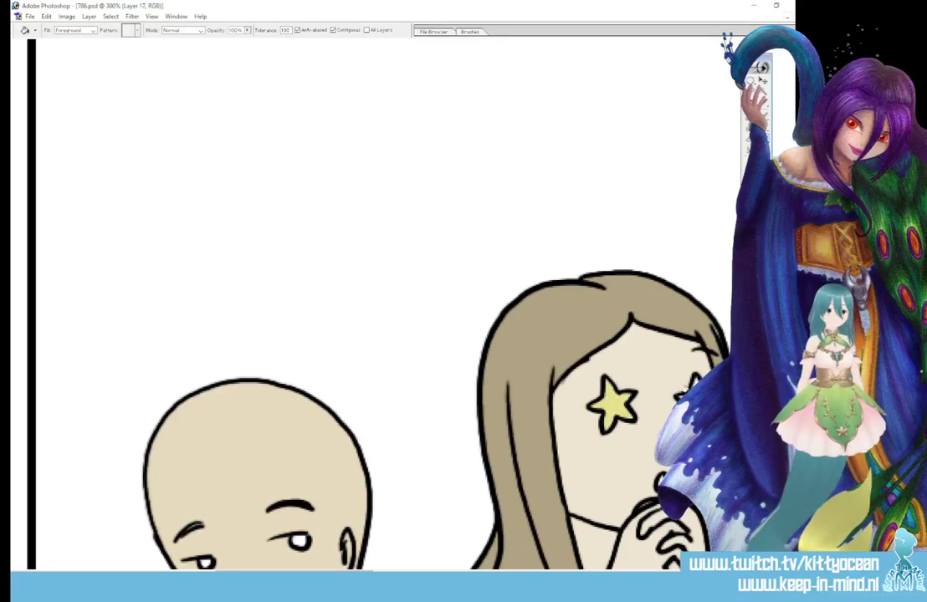
scroll(368, 302, left, 10)
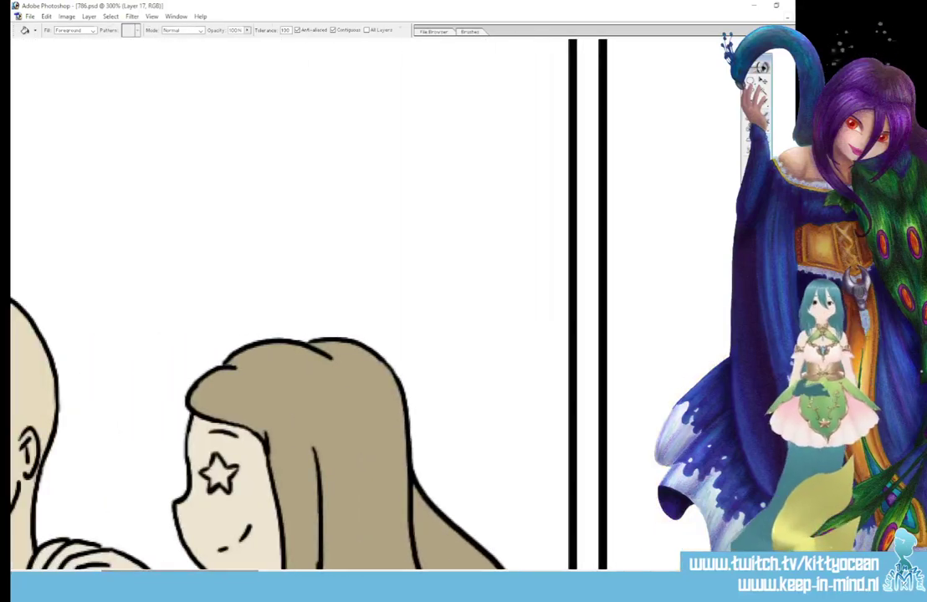
key(b)
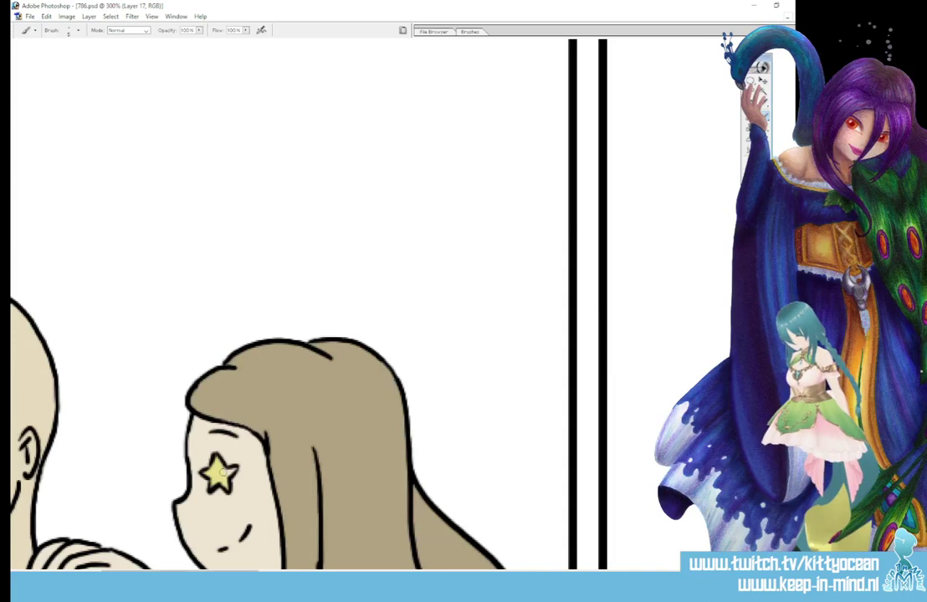
drag(202, 407, 196, 408)
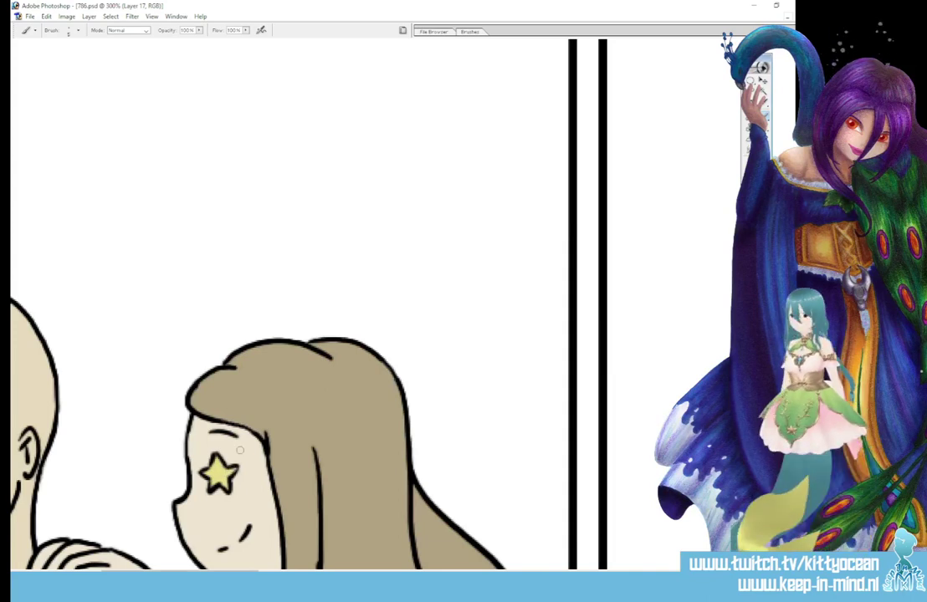
Step: Sample the long-haired character's hair brown and paint the white gap in the hair behind the blue shirt in the first panel
key(ctrl+minus)
key(ctrl+minus)
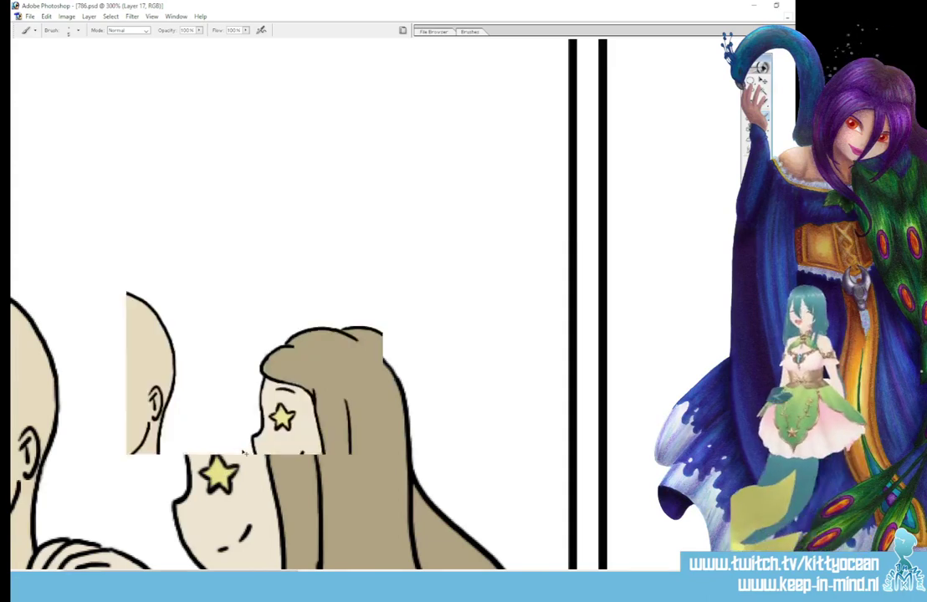
key(ctrl+plus)
key(ctrl+plus)
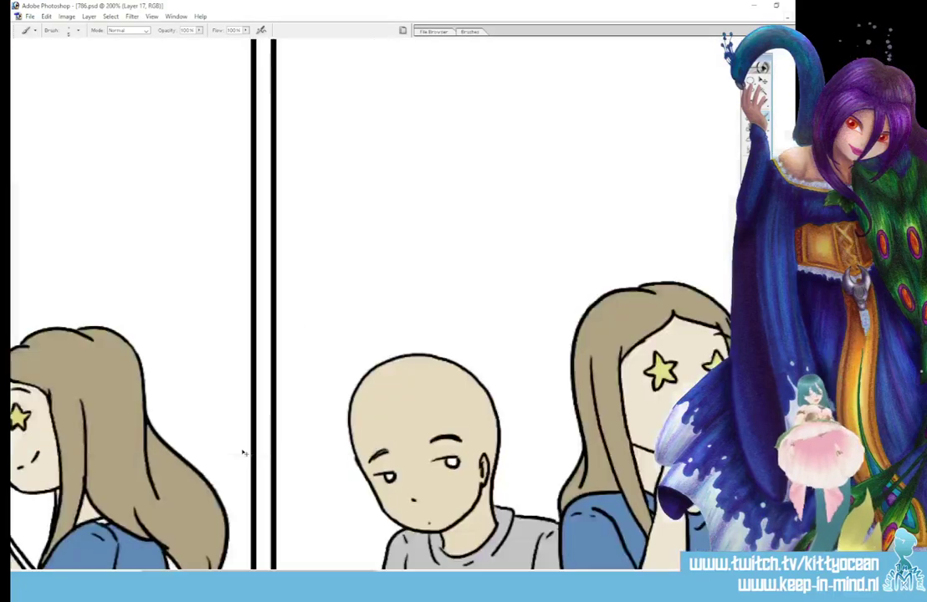
scroll(712, 198, left, 3)
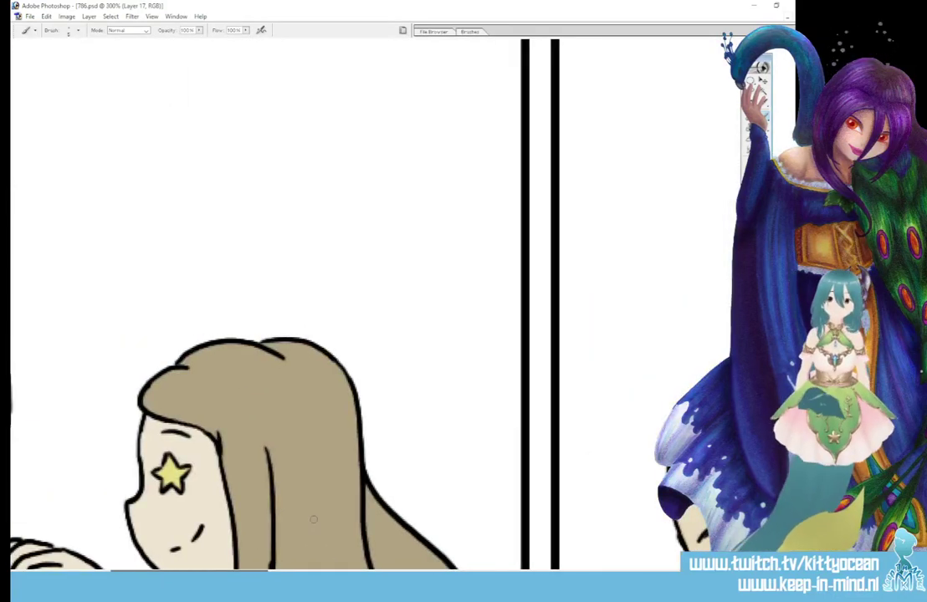
scroll(712, 197, up, 3)
key(i)
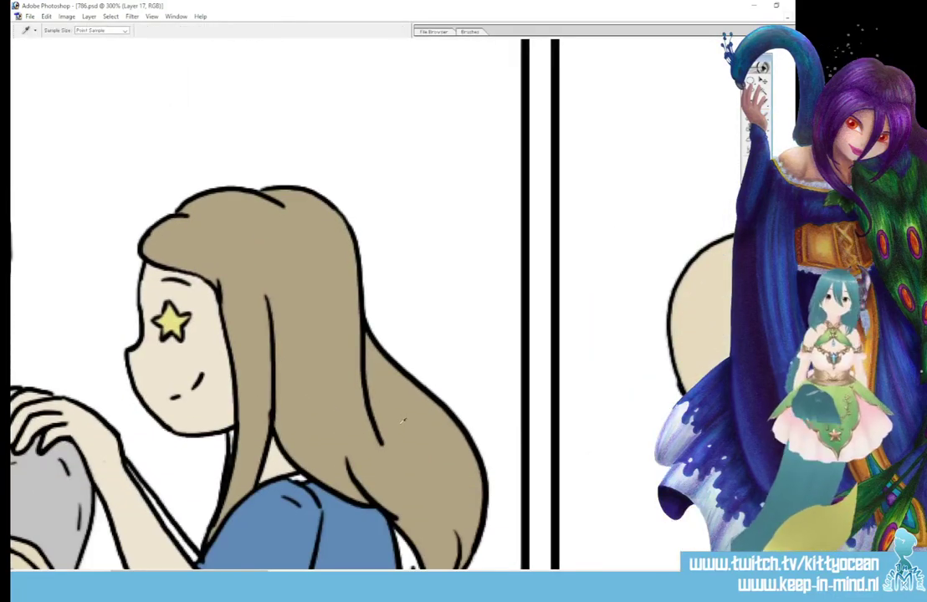
key(b)
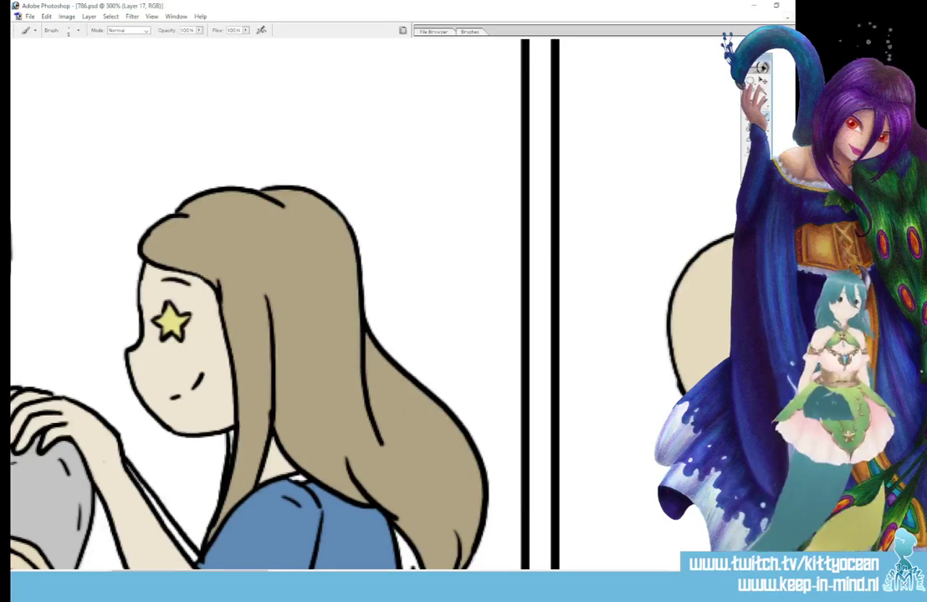
scroll(268, 301, down, 3)
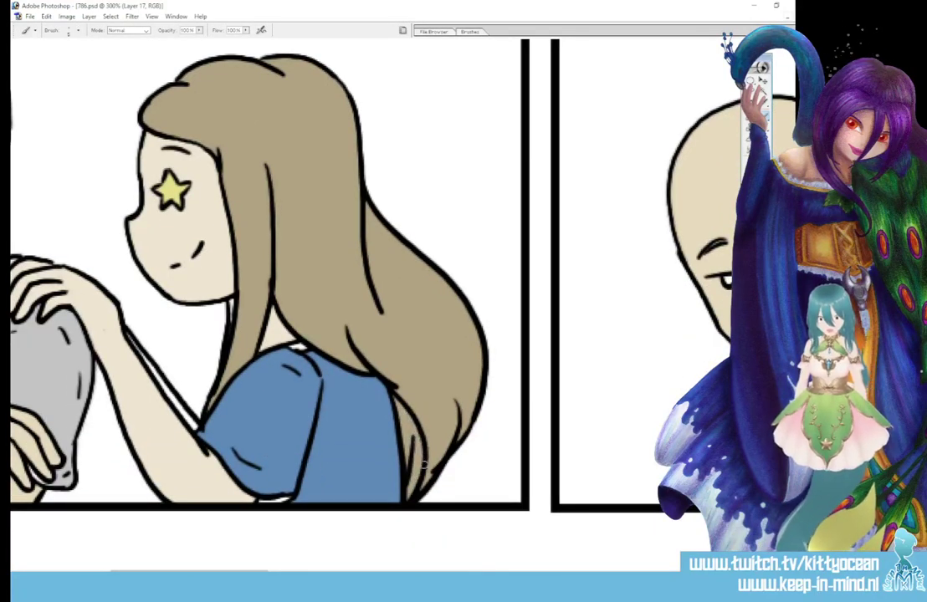
Step: Paint the bald character's eyebrows in the first panel with the sampled hair brown and whiten the eyes beside the irises
drag(105, 330, 427, 331)
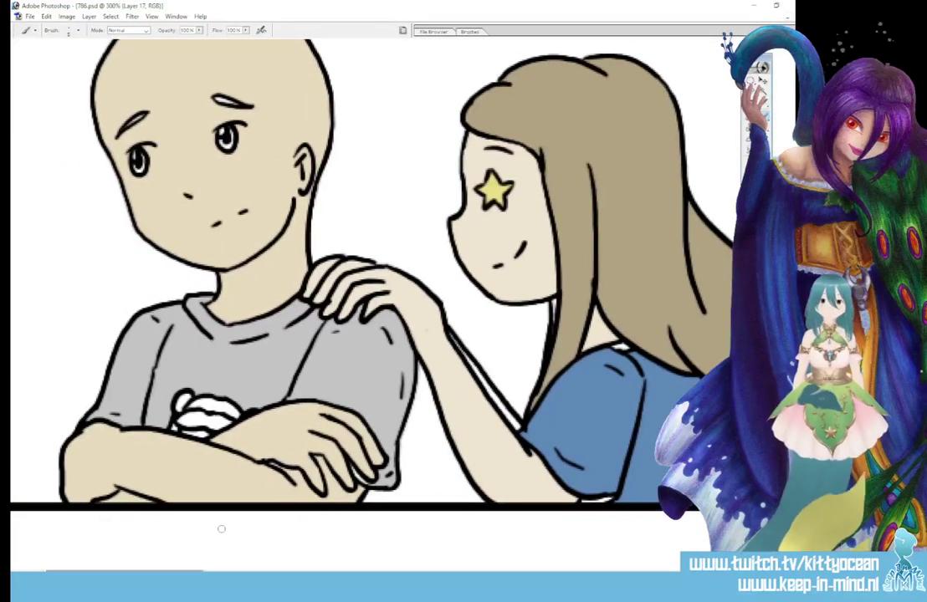
key(i)
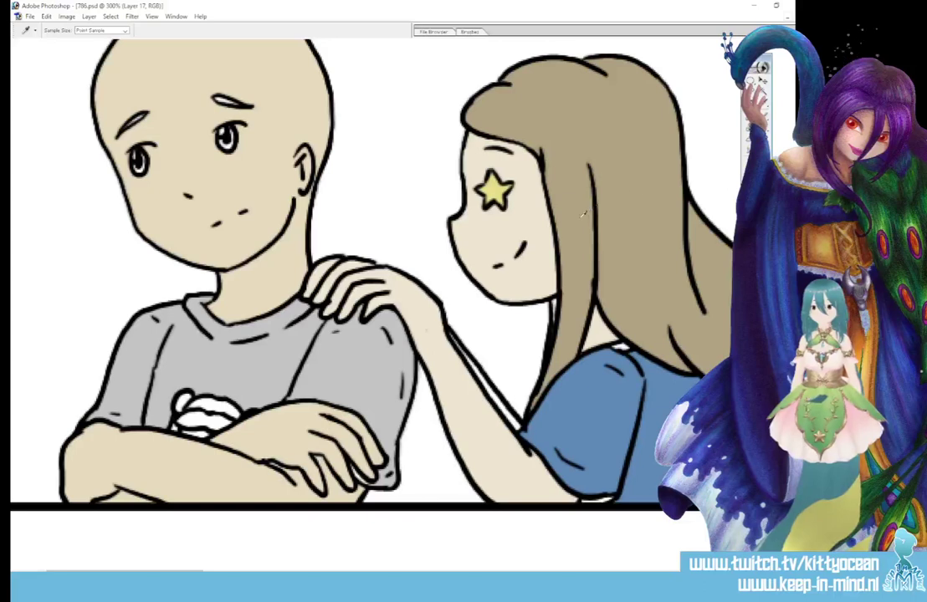
key(b)
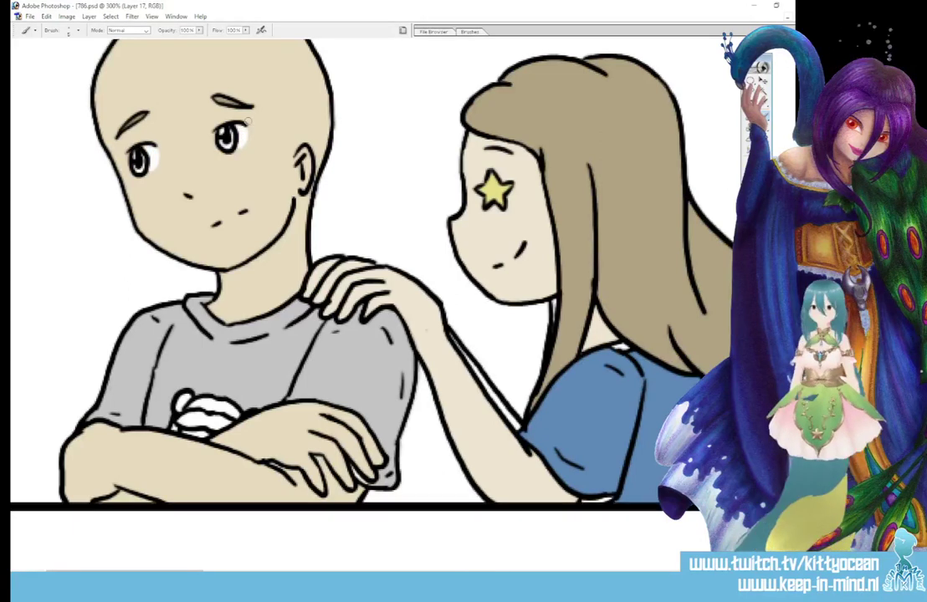
Step: Choose a muted blue and paint the bald character's irises in the first panel
click(755, 149)
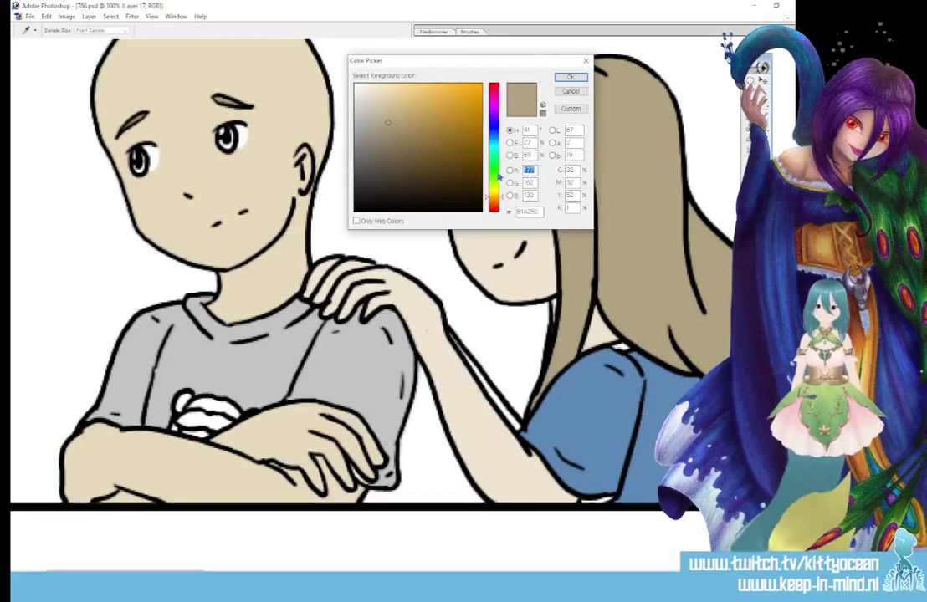
click(495, 137)
click(571, 77)
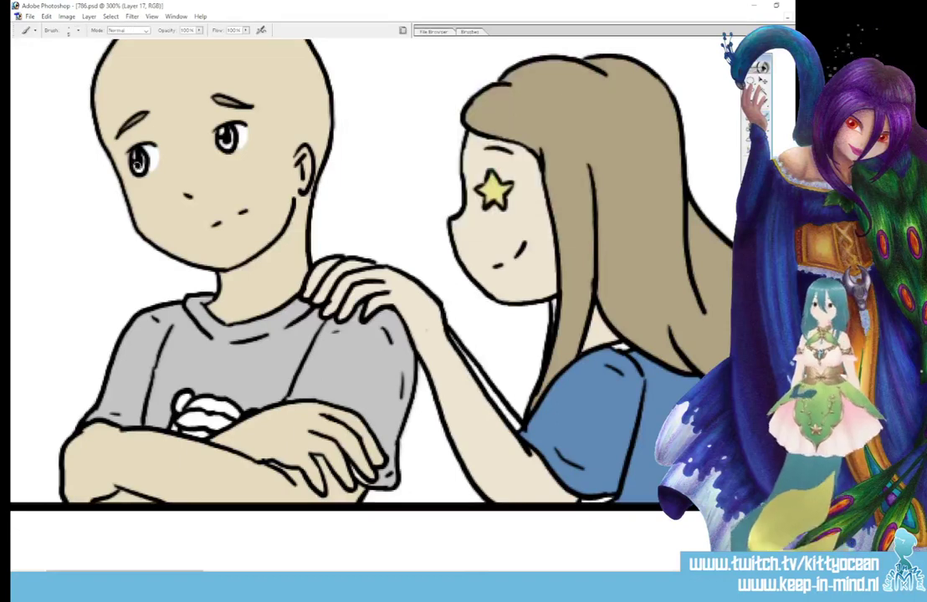
drag(223, 141, 232, 132)
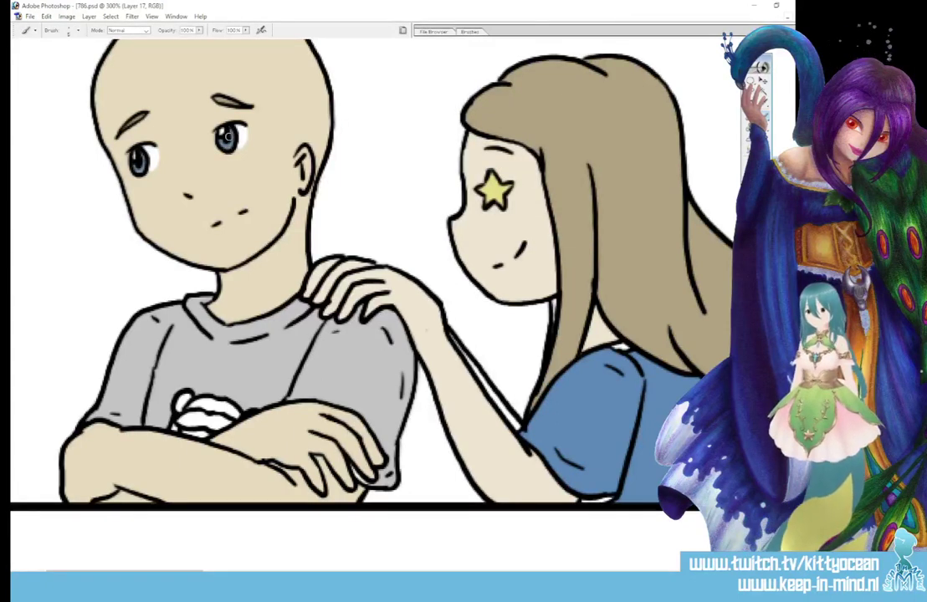
Step: Paint the bald character's irises in the second, third and fourth panels with the same muted blue
drag(183, 573, 347, 573)
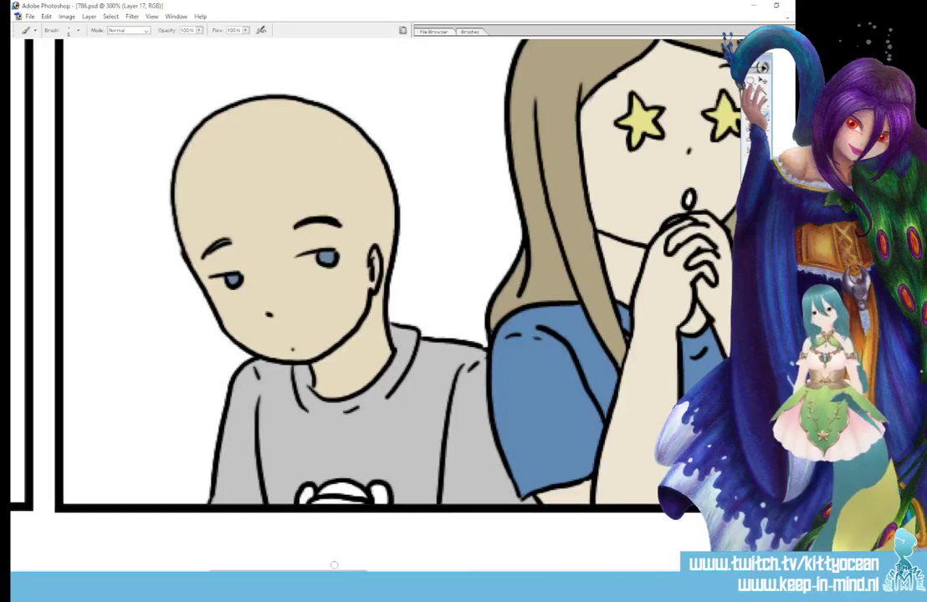
drag(335, 573, 547, 573)
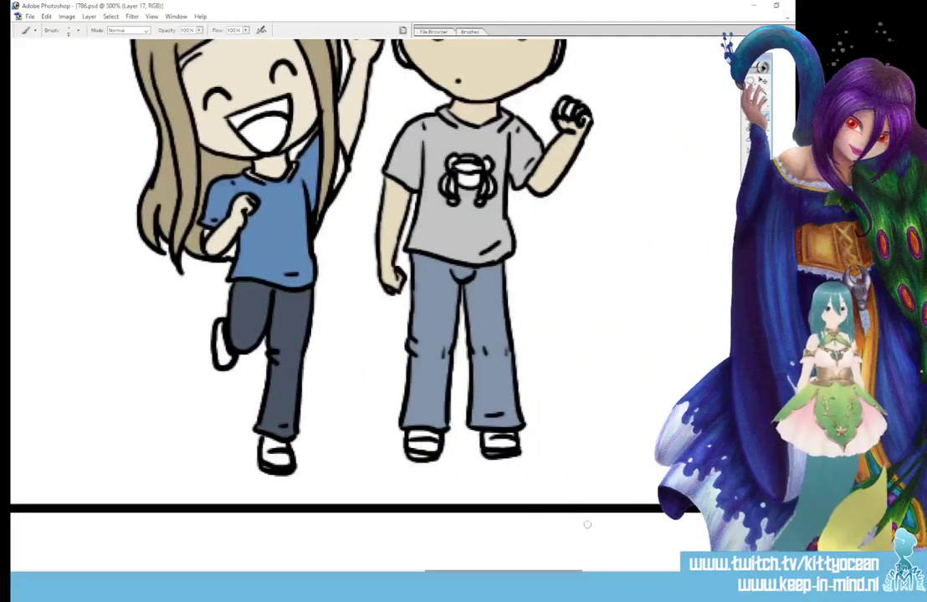
scroll(376, 186, up, 5)
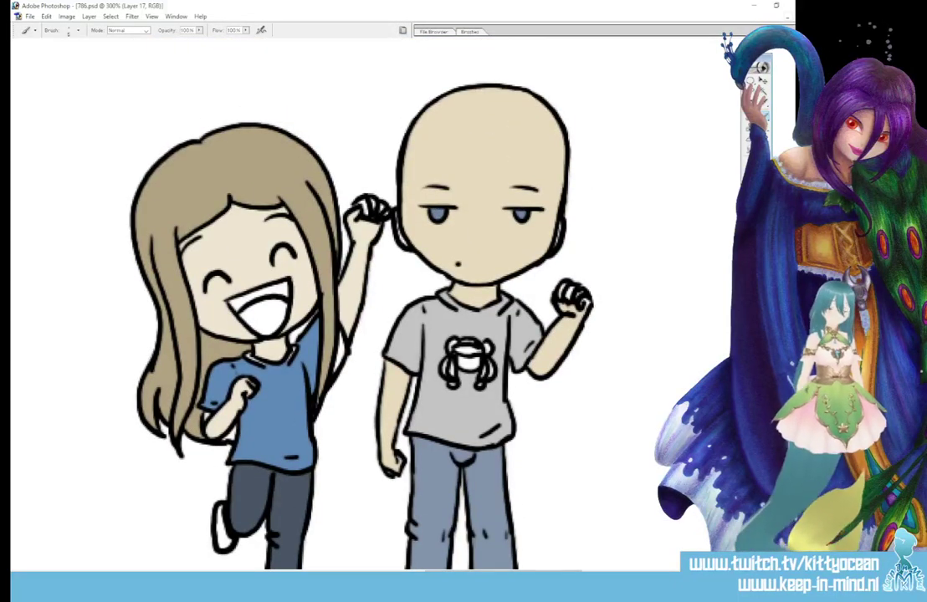
scroll(267, 215, right, 10)
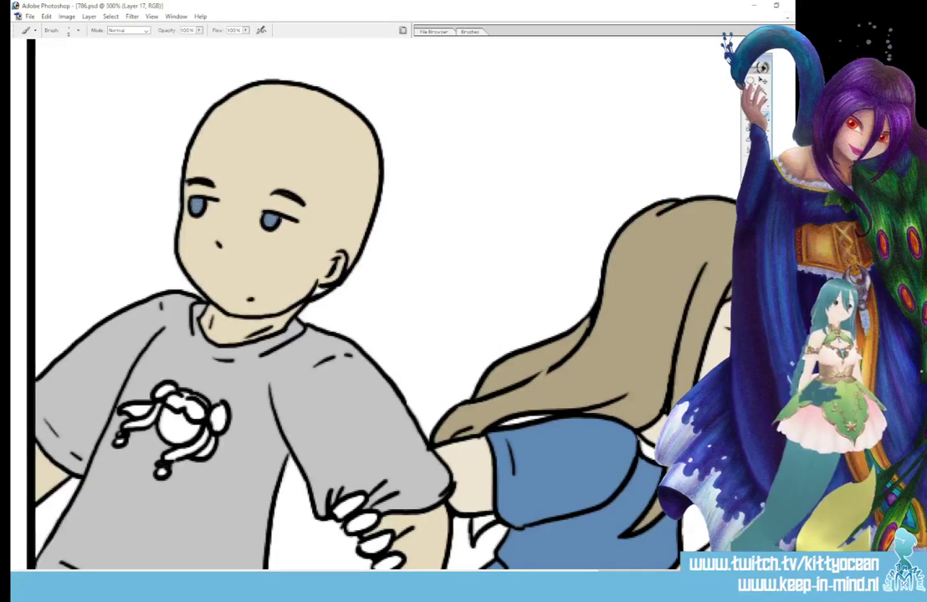
Step: Sample the hair brown and paint the white gaps in the long hair around the arm and blue shirt in the fourth panel
key(i)
key(b)
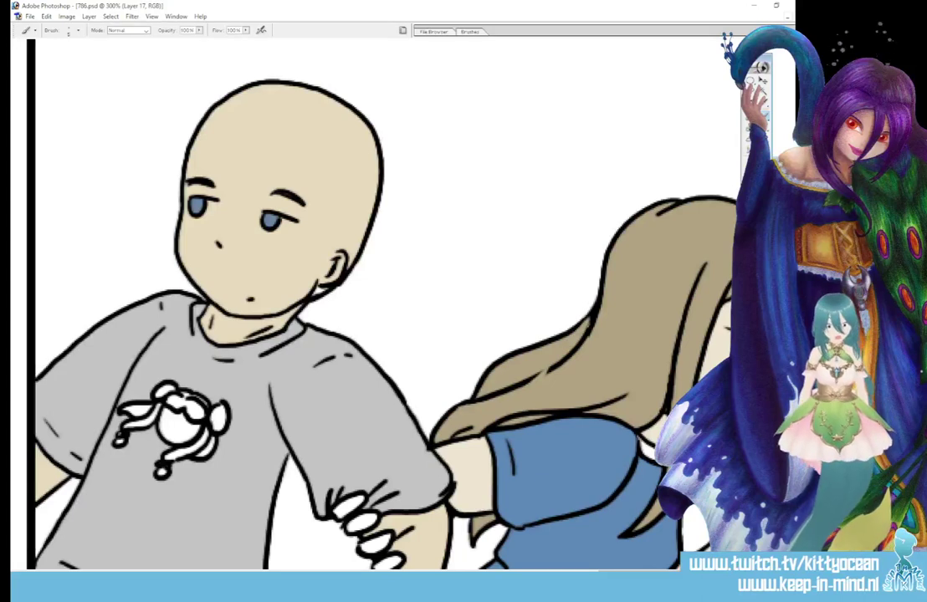
Step: Look over the figures in all four panels for areas that still lack flat colour
drag(661, 572, 301, 571)
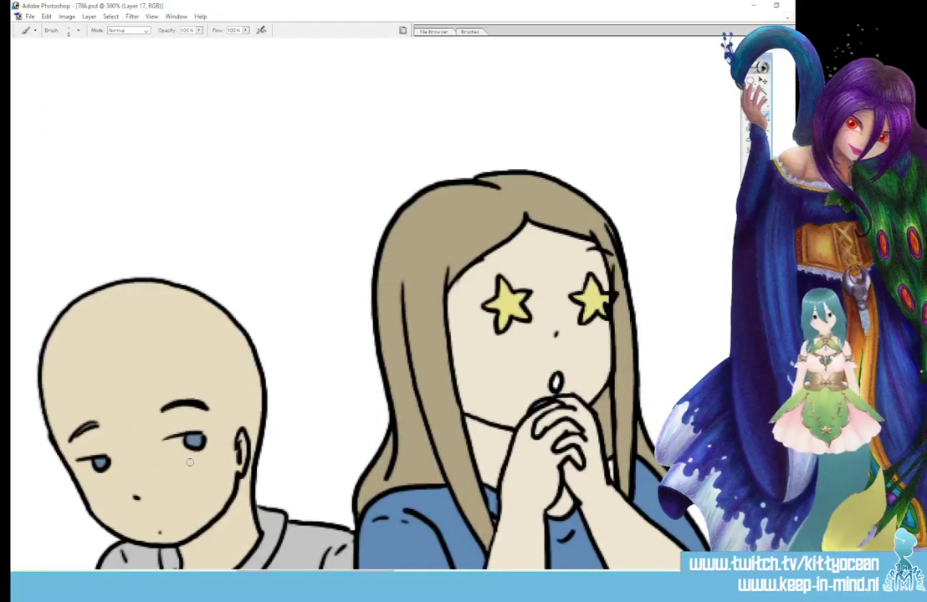
drag(314, 571, 468, 571)
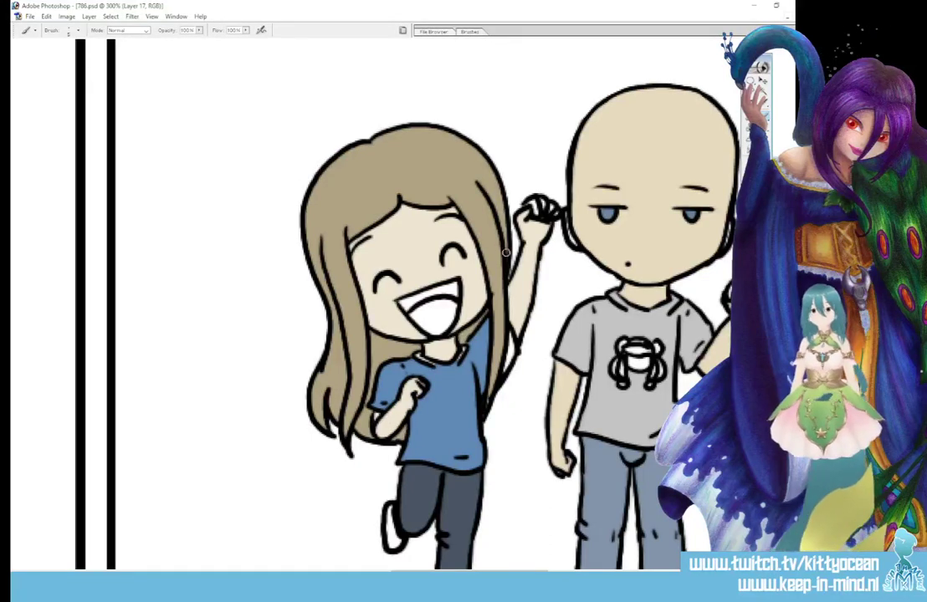
drag(472, 571, 335, 572)
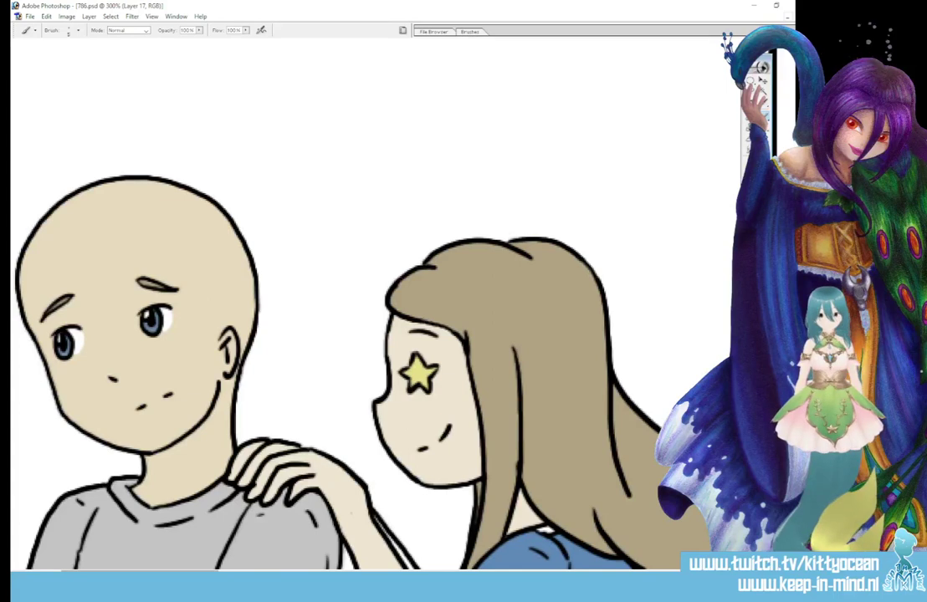
scroll(352, 335, right, 3)
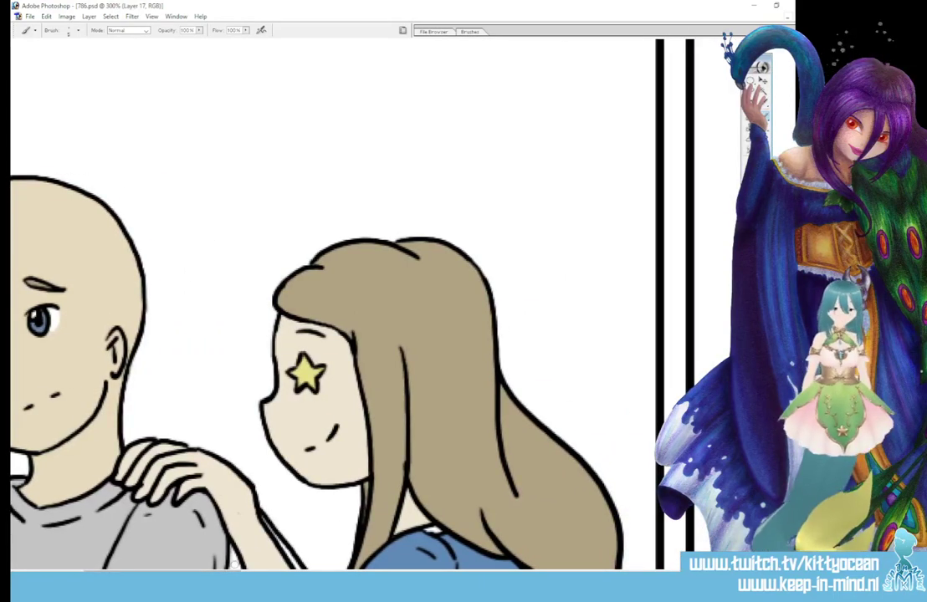
scroll(335, 268, down, 1)
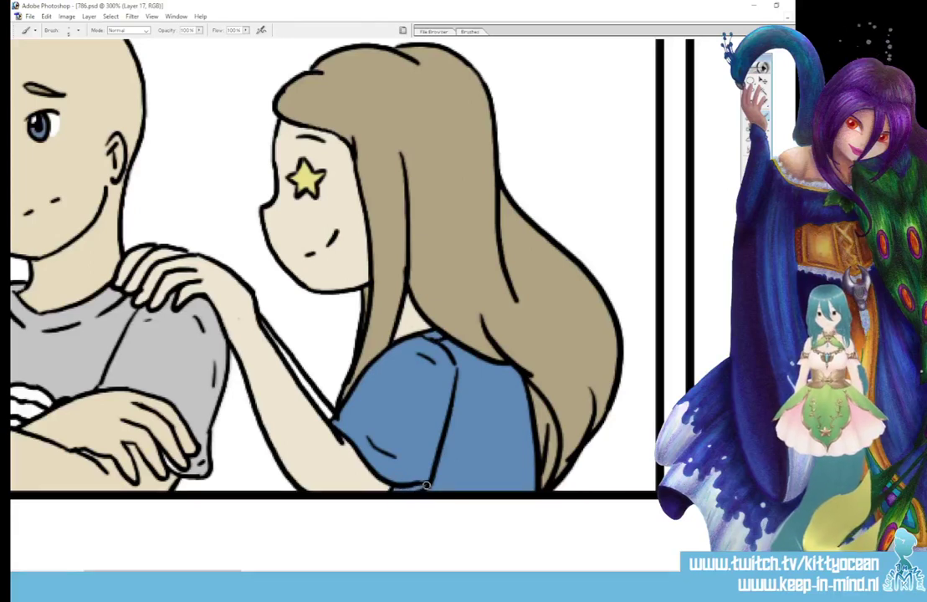
drag(162, 573, 521, 572)
drag(254, 120, 249, 158)
drag(176, 139, 194, 150)
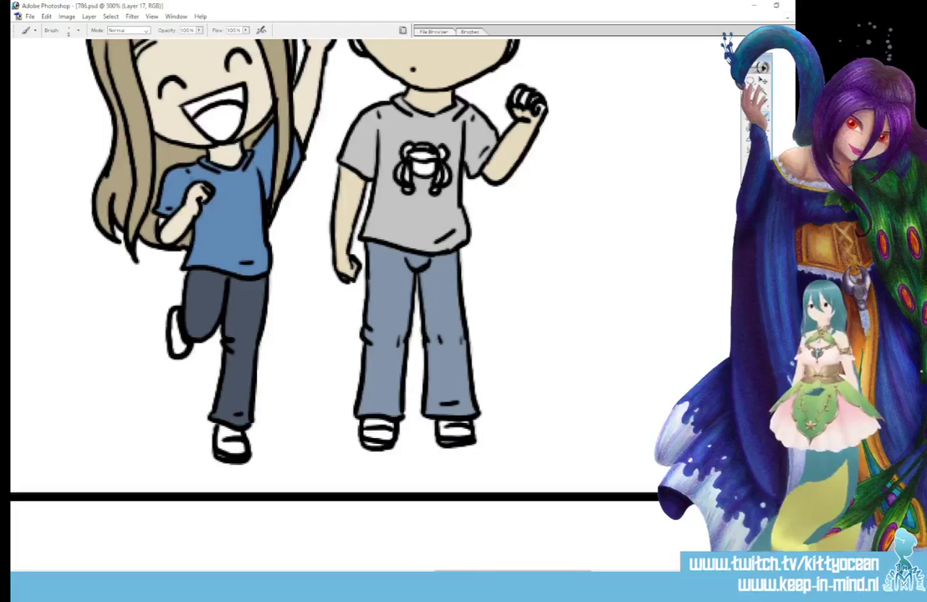
scroll(425, 565, right, 2)
scroll(425, 565, up, 3)
scroll(502, 519, right, 5)
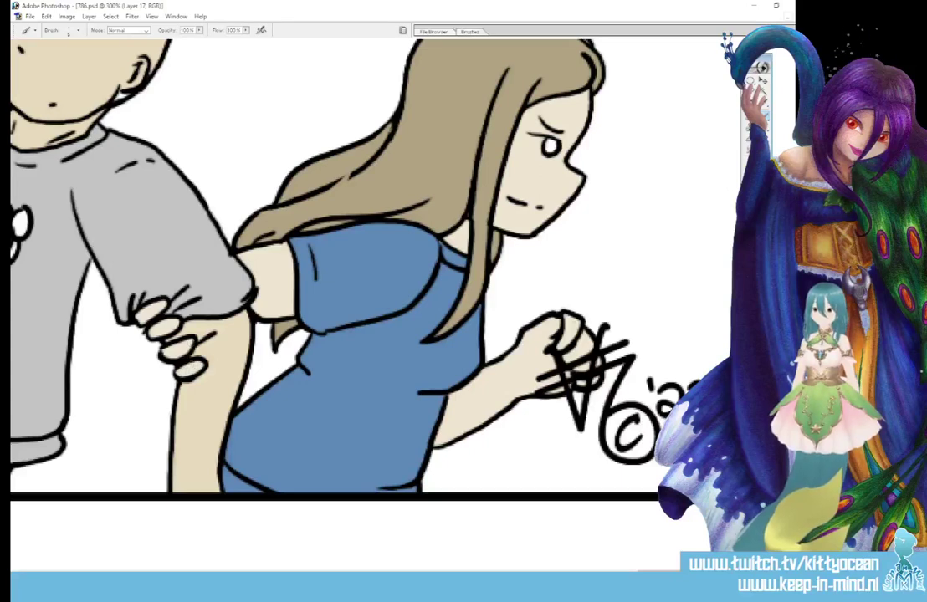
scroll(429, 537, left, 10)
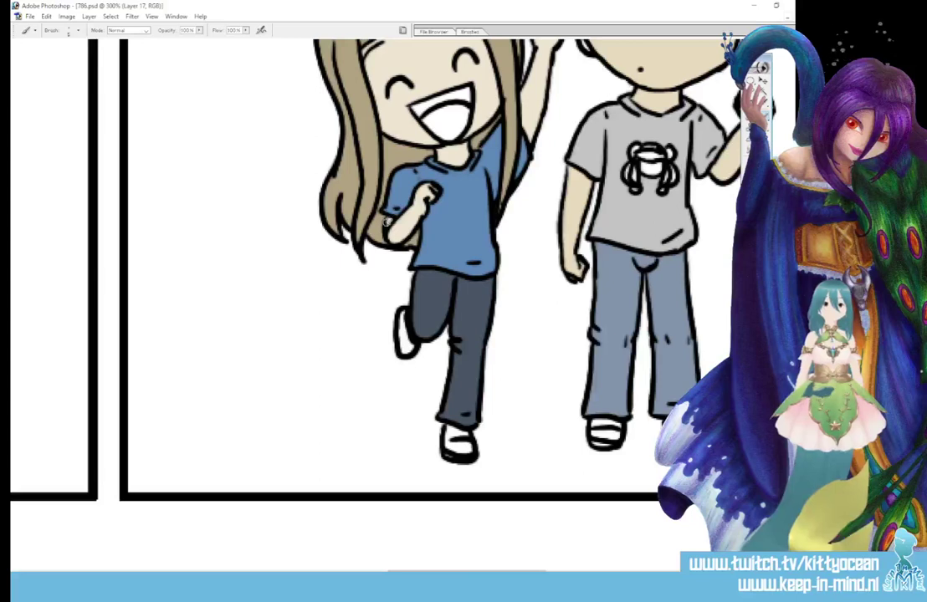
scroll(472, 178, up, 5)
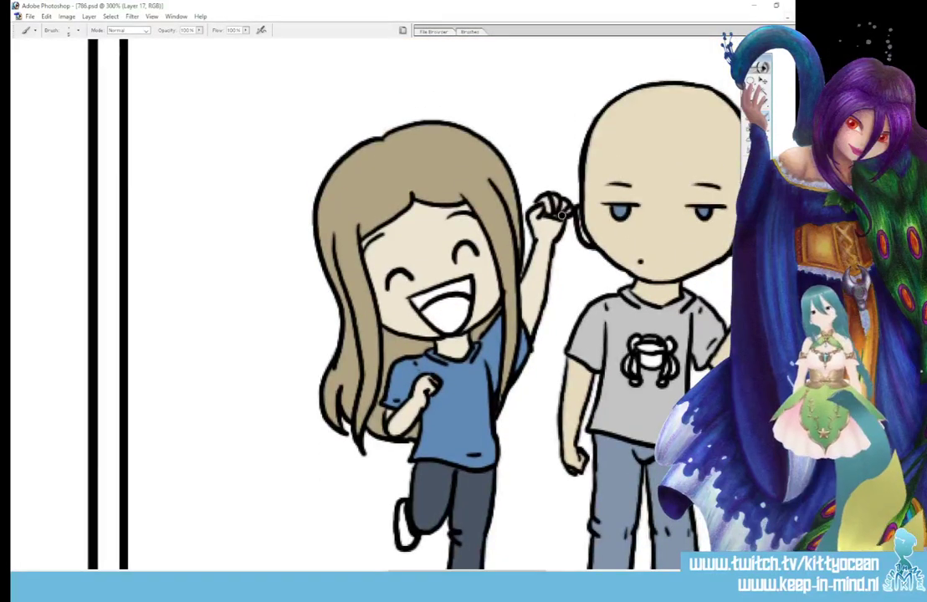
drag(467, 572, 302, 571)
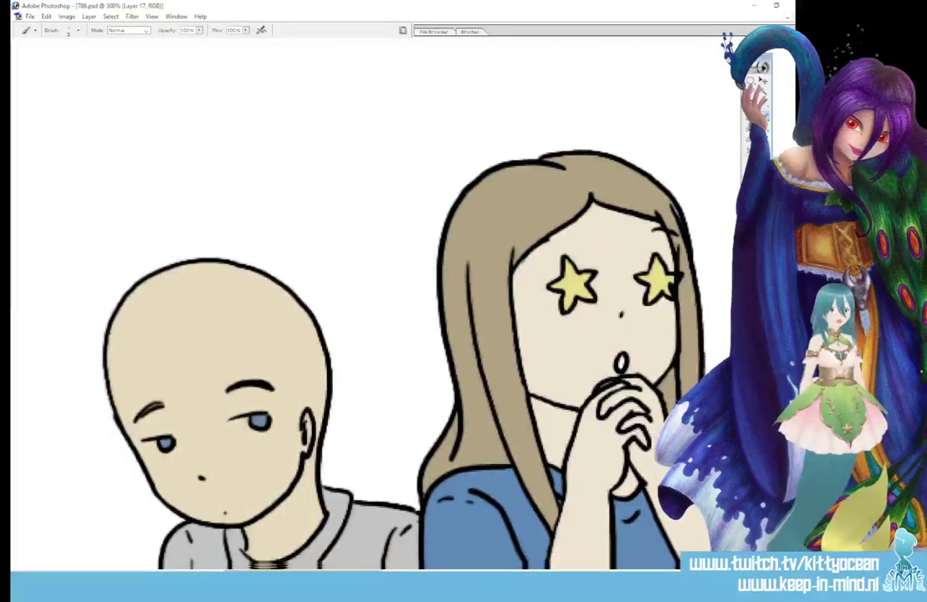
scroll(334, 268, down, 5)
drag(302, 572, 142, 571)
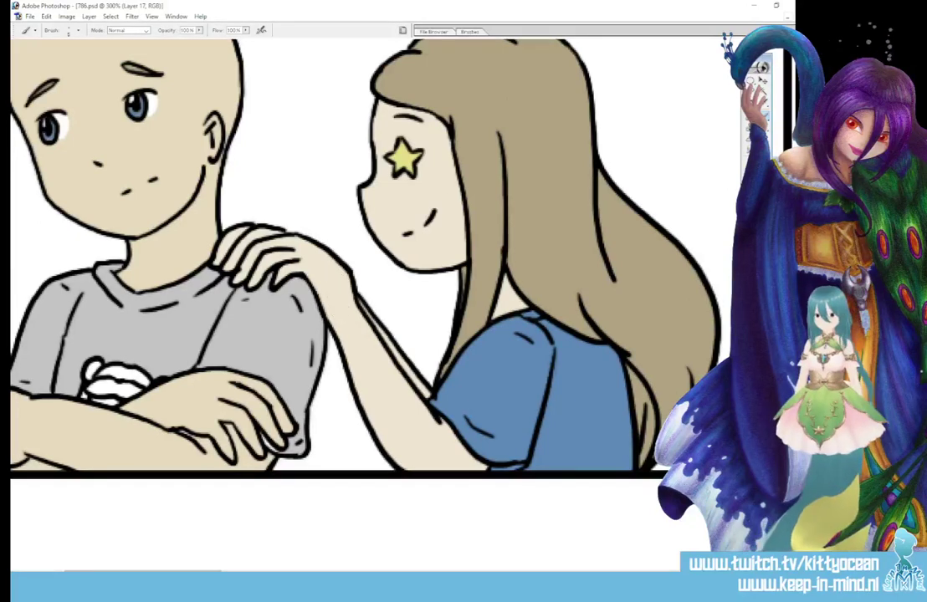
Step: Choose a tan skin colour and fill the face of the grey shirt's emblem in the first, third and fourth panels
key(i)
key(b)
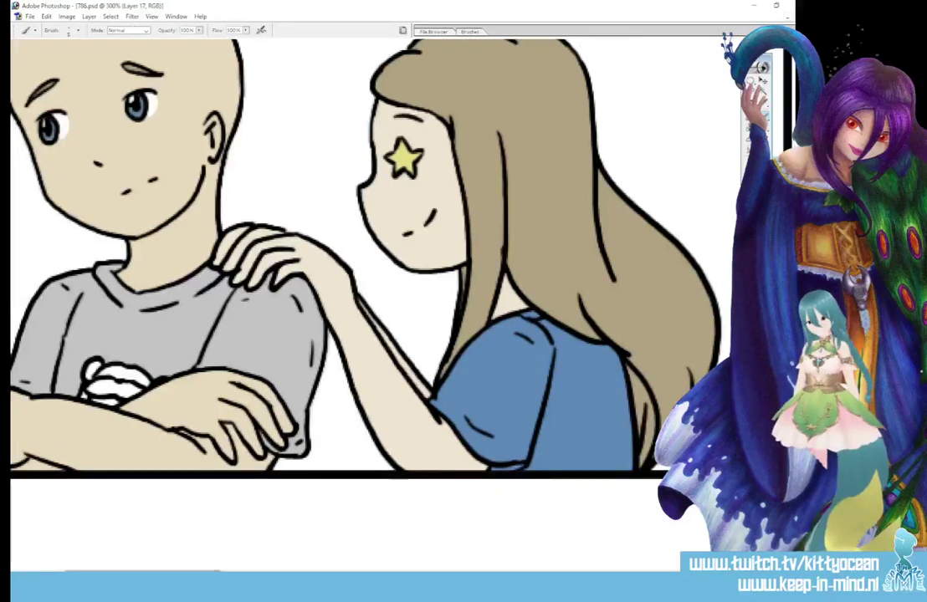
drag(236, 561, 215, 561)
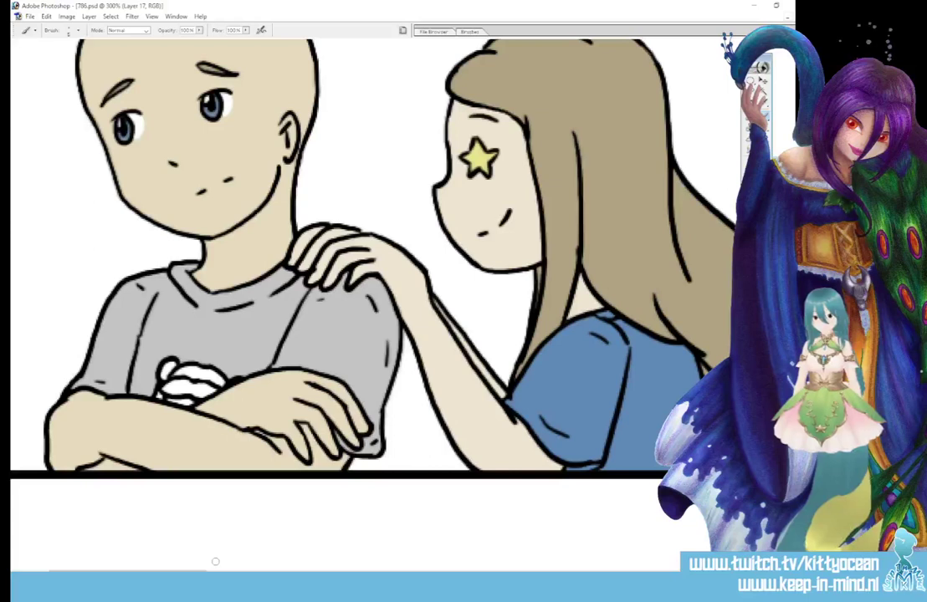
key(i)
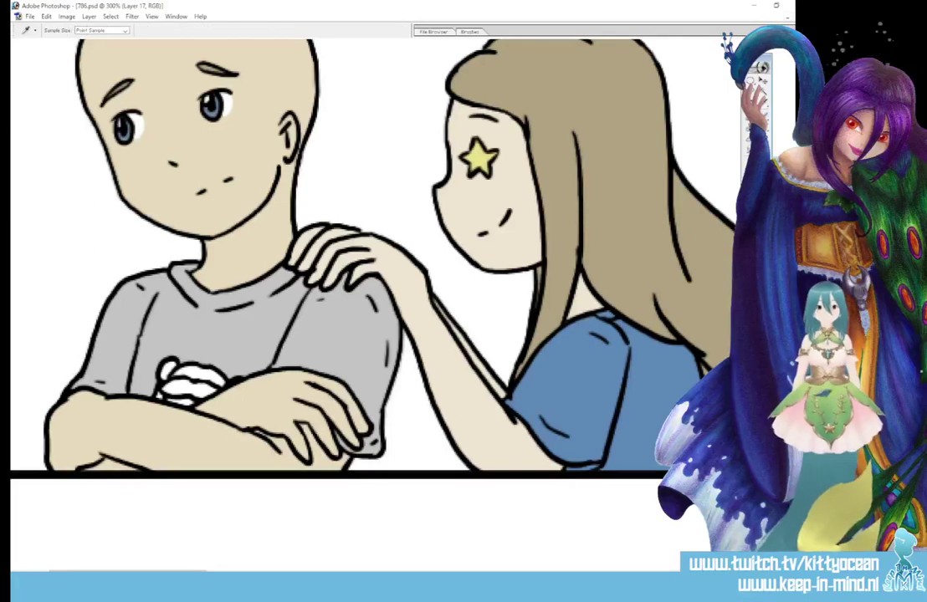
key(b)
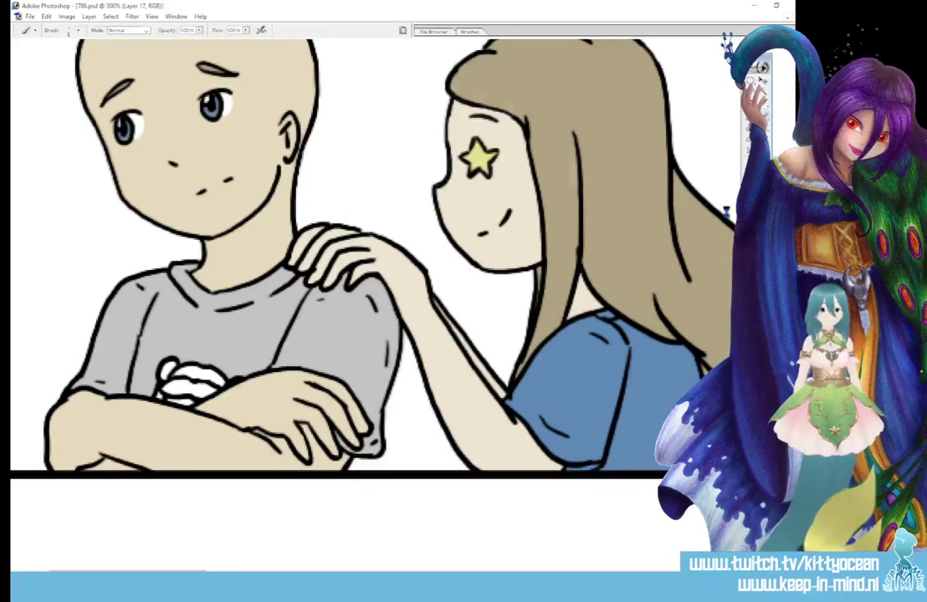
click(755, 140)
click(567, 78)
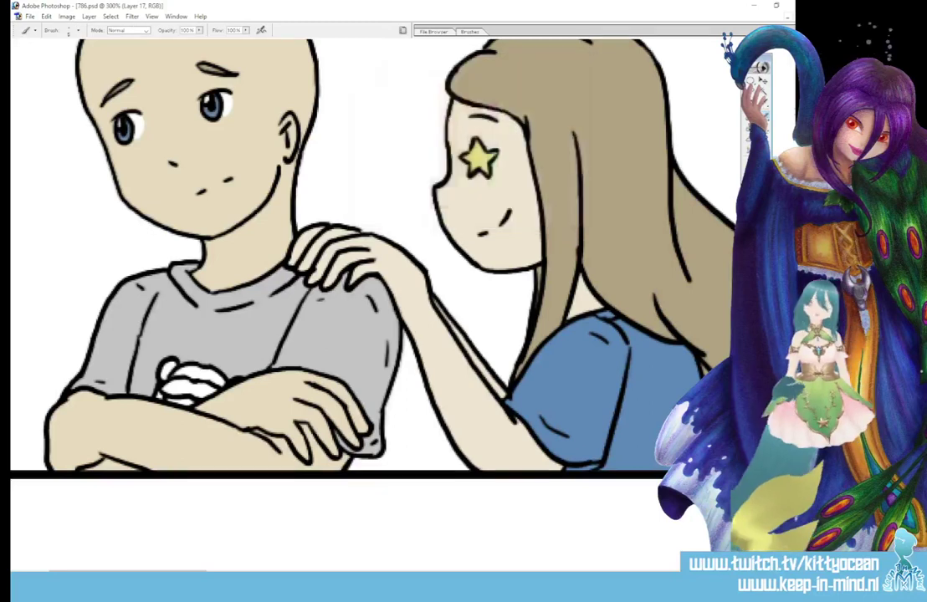
key(g)
drag(157, 528, 542, 517)
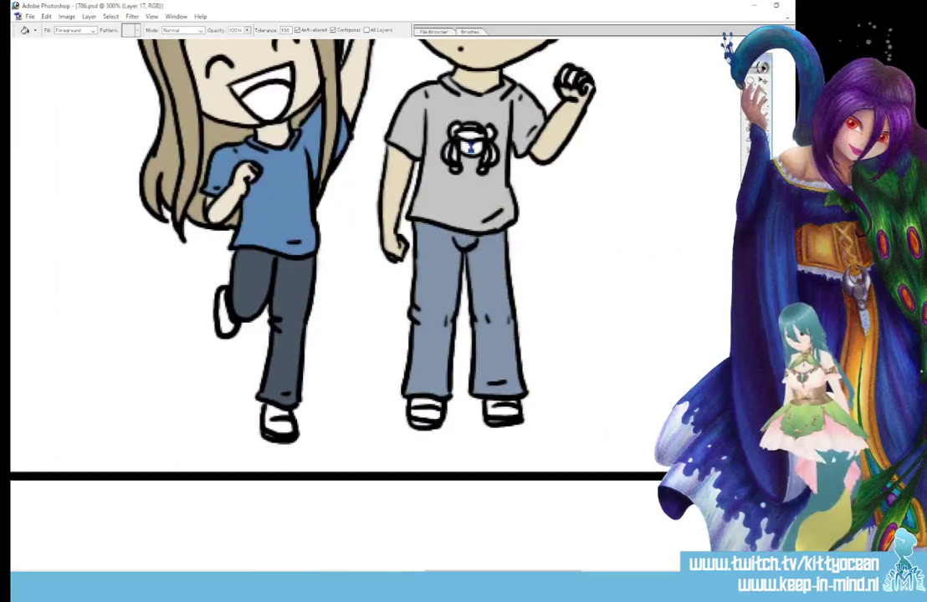
drag(487, 575, 609, 572)
click(443, 212)
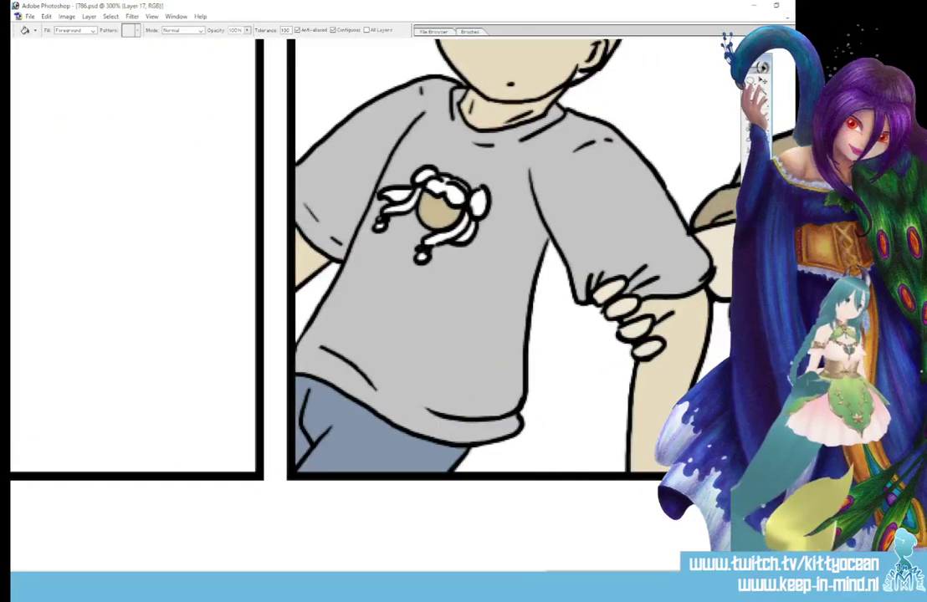
Step: Choose purple #7C30A7 and fill all hair sections of the shirt emblem in the fourth panel
key(i)
click(494, 94)
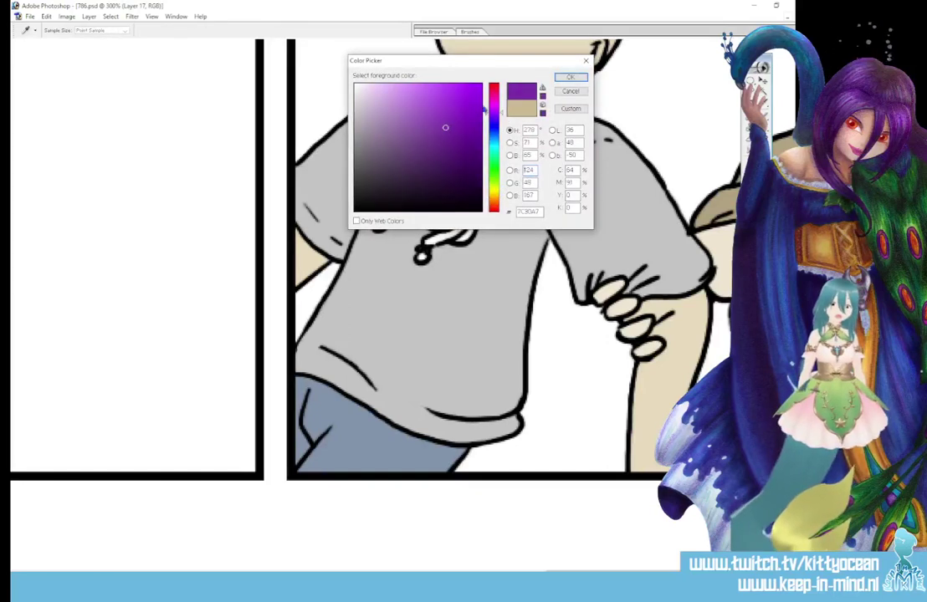
key(Escape)
key(g)
click(456, 185)
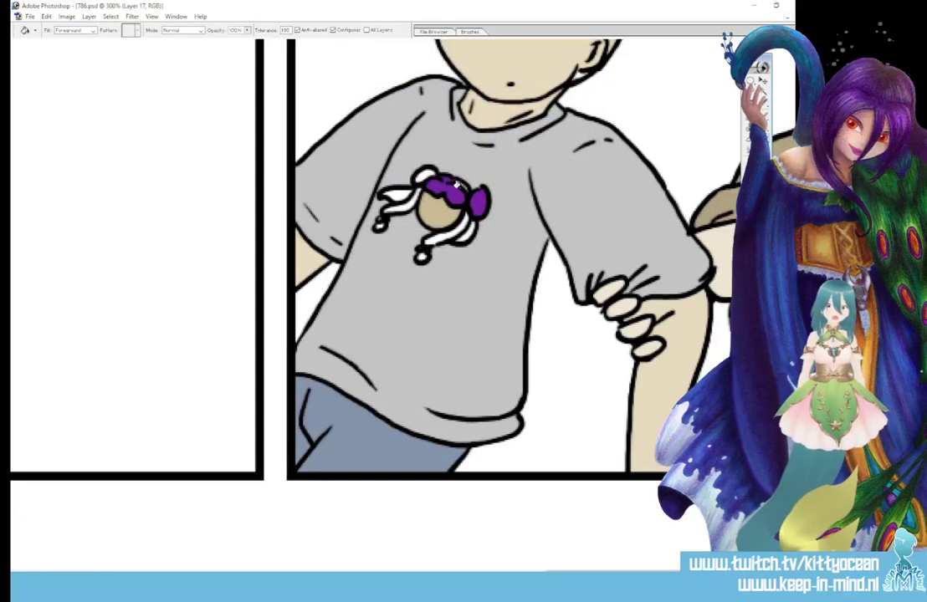
click(395, 194)
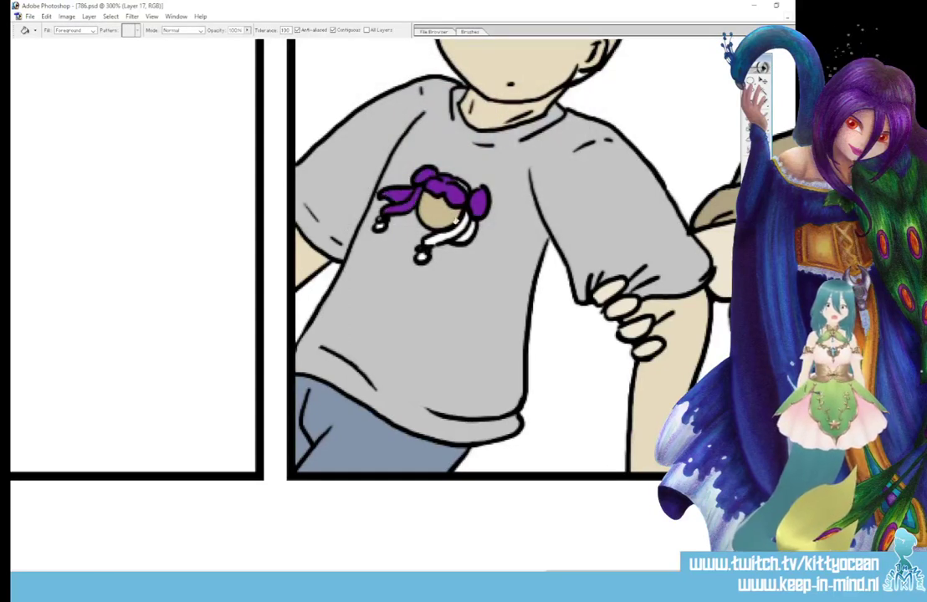
click(468, 235)
click(456, 229)
click(421, 257)
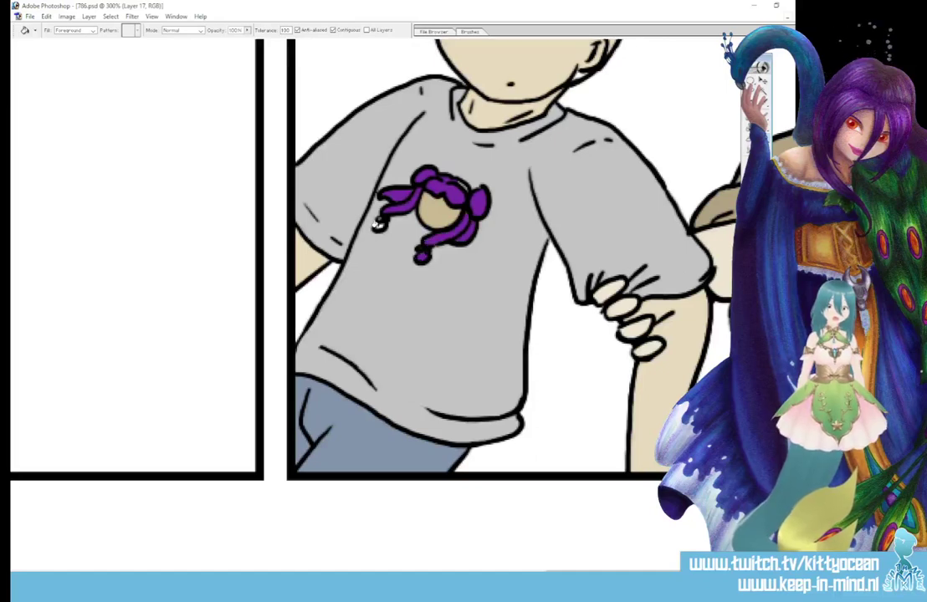
click(380, 225)
key(b)
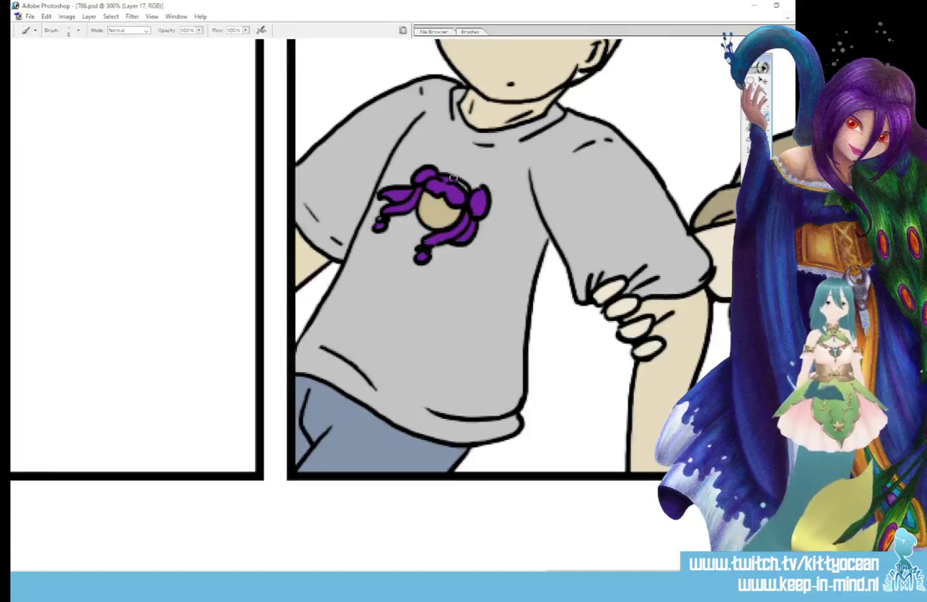
Step: Fill the hair, buns and pigtails of the shirt emblem in the third panel with the same purple
drag(619, 575, 508, 574)
drag(789, 443, 789, 395)
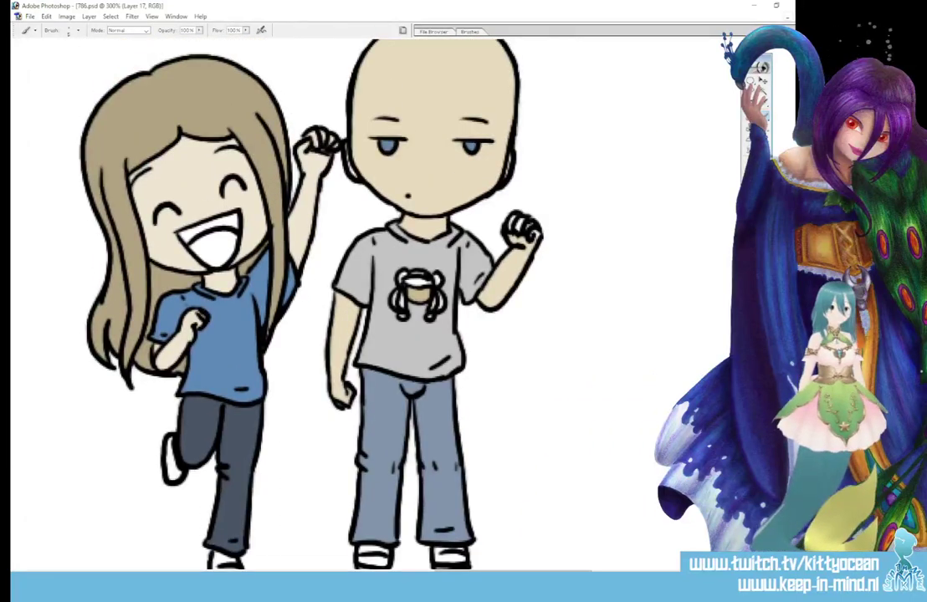
key(g)
click(416, 284)
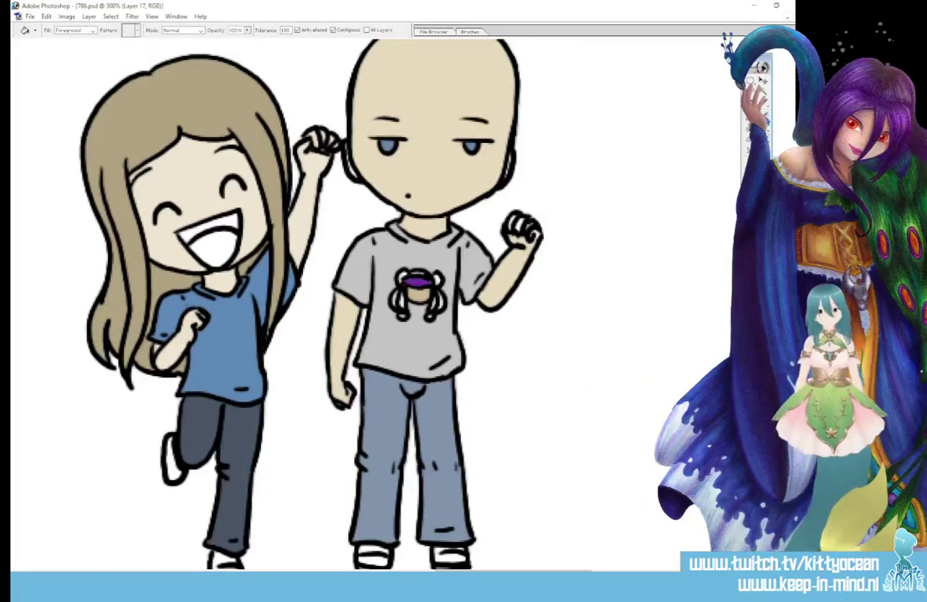
key(b)
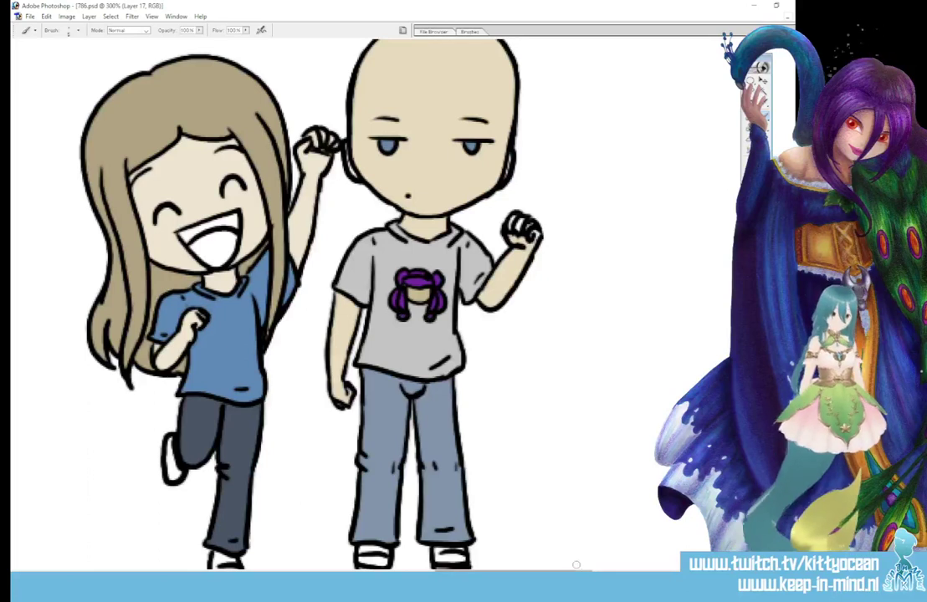
Step: Fill the visible hair of the shirt emblem in the second and first panels with the same purple
scroll(576, 565, left, 15)
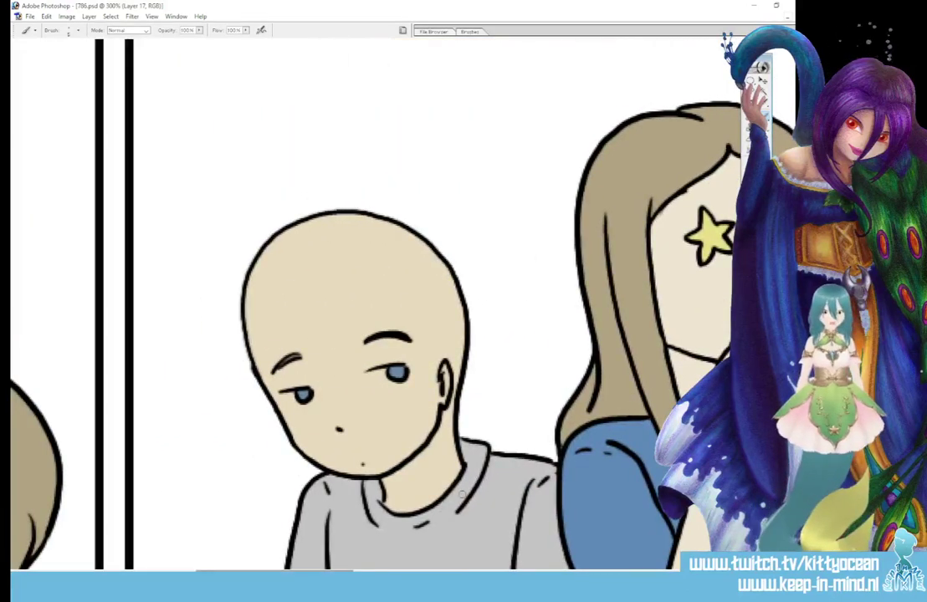
scroll(461, 494, down, 5)
key(g)
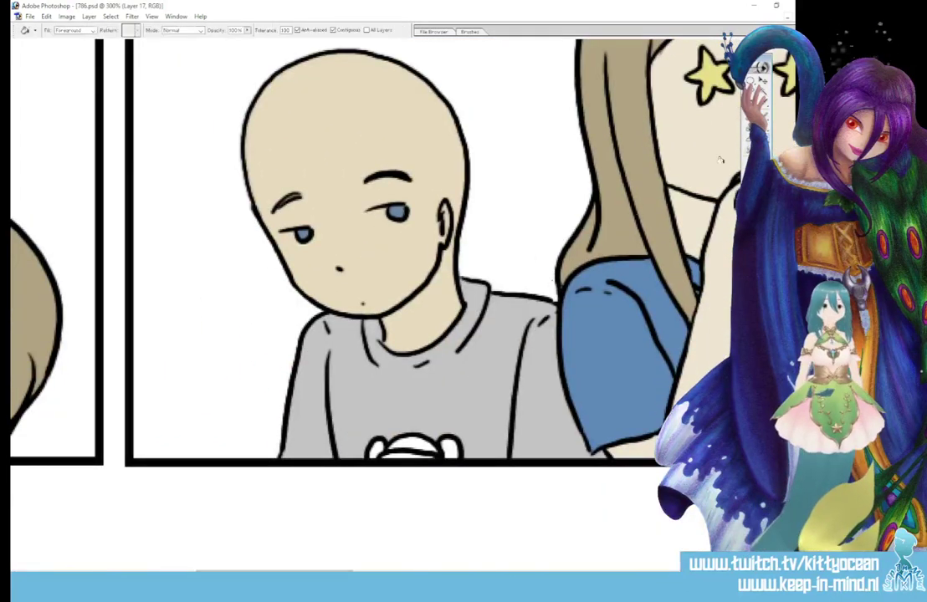
click(413, 441)
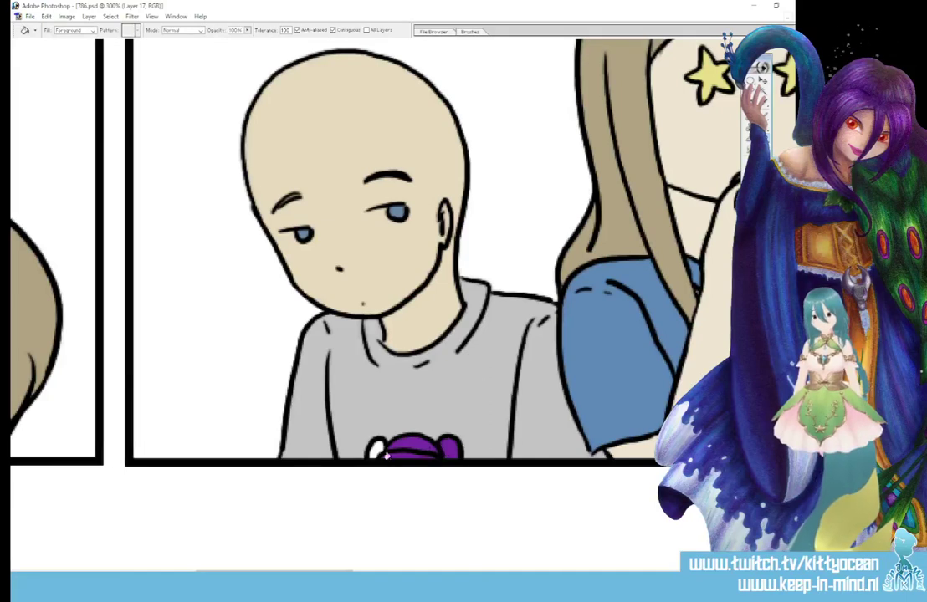
drag(324, 571, 147, 571)
click(334, 366)
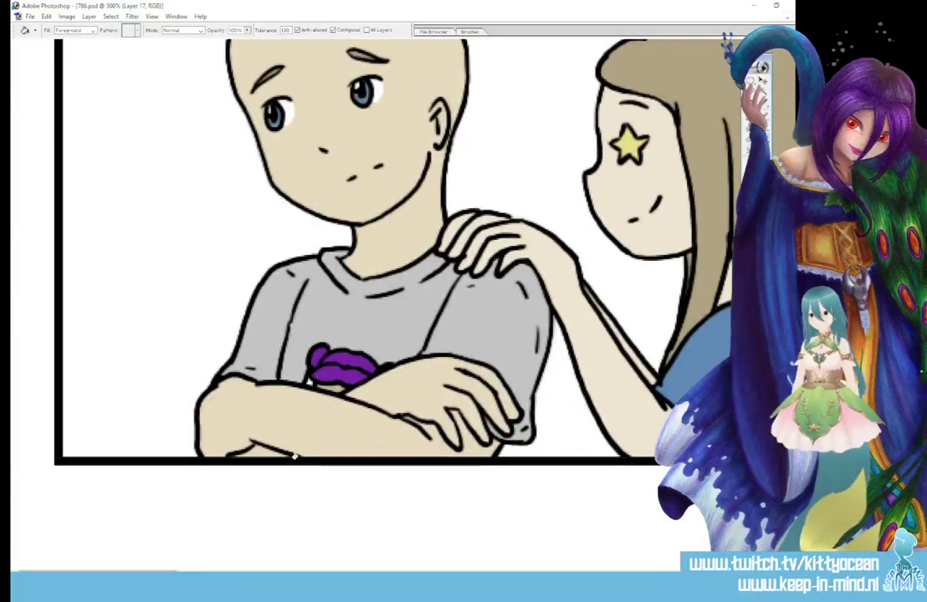
key(b)
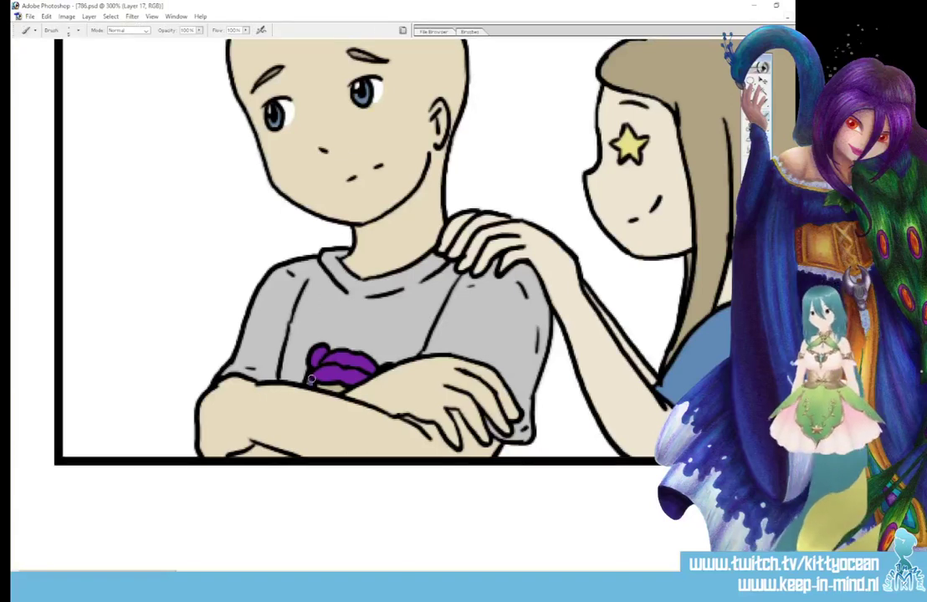
Step: Choose a medium blue and fill both of the girl's shoes in the third panel
drag(193, 571, 393, 571)
drag(294, 571, 477, 571)
drag(550, 571, 567, 571)
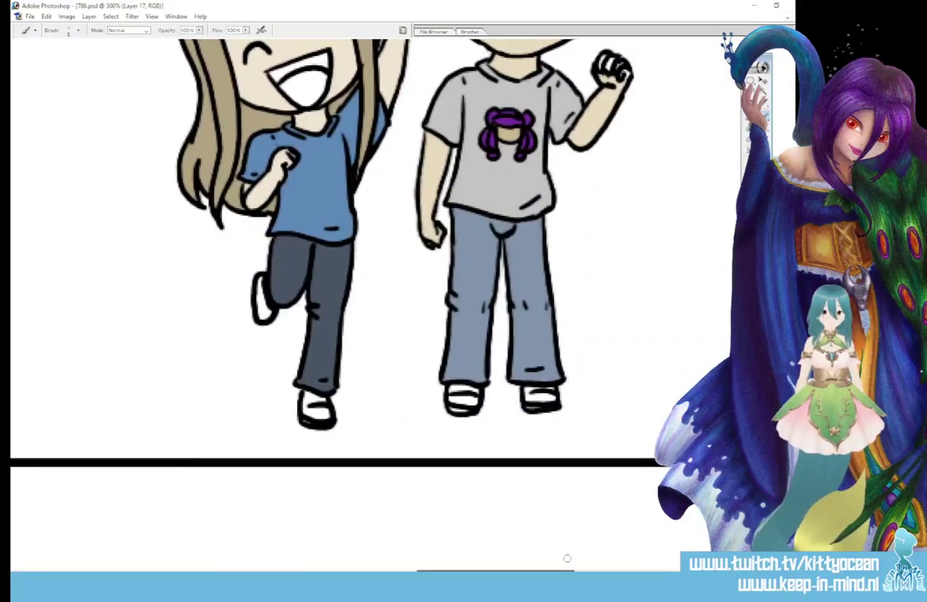
click(752, 228)
click(440, 159)
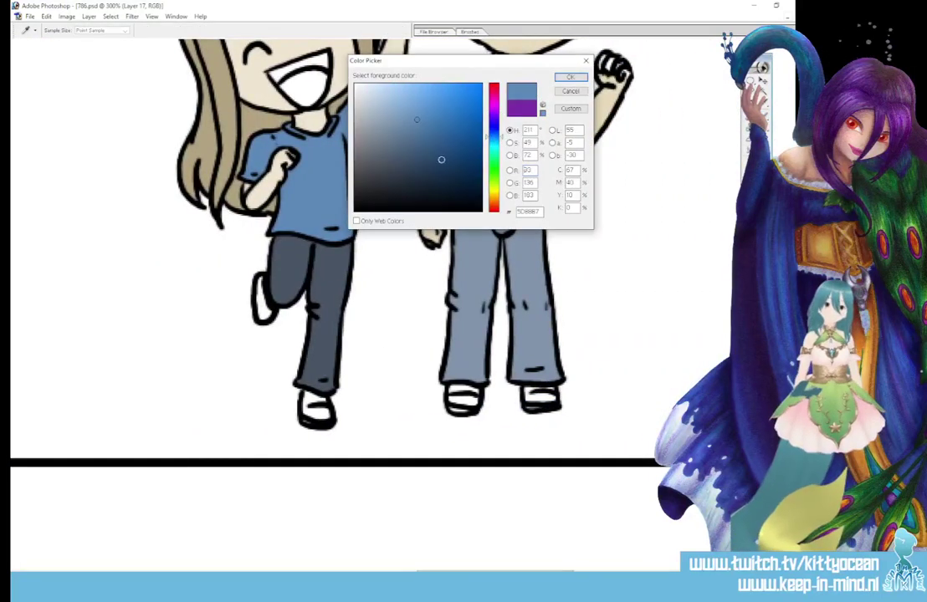
click(420, 115)
click(571, 77)
key(g)
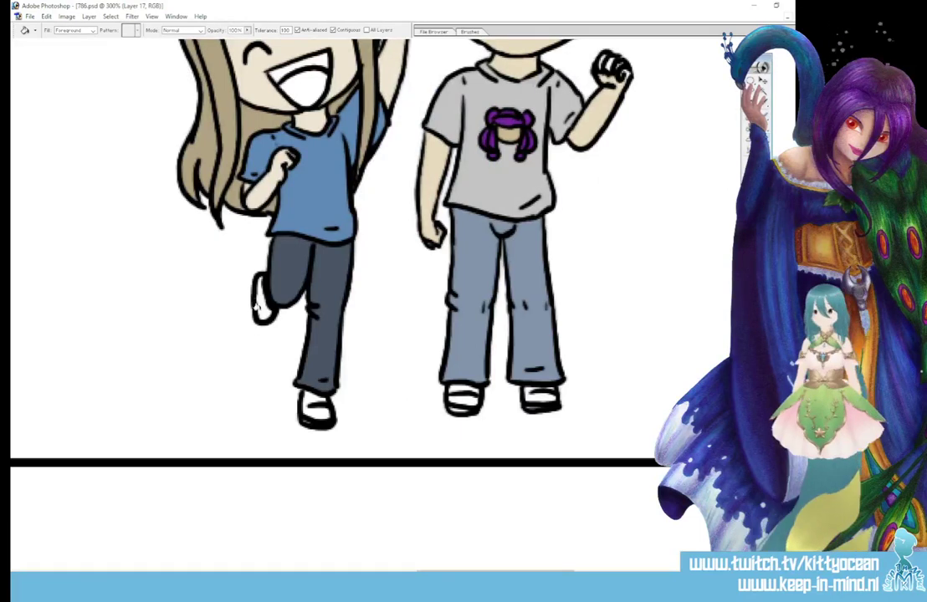
click(263, 308)
click(316, 412)
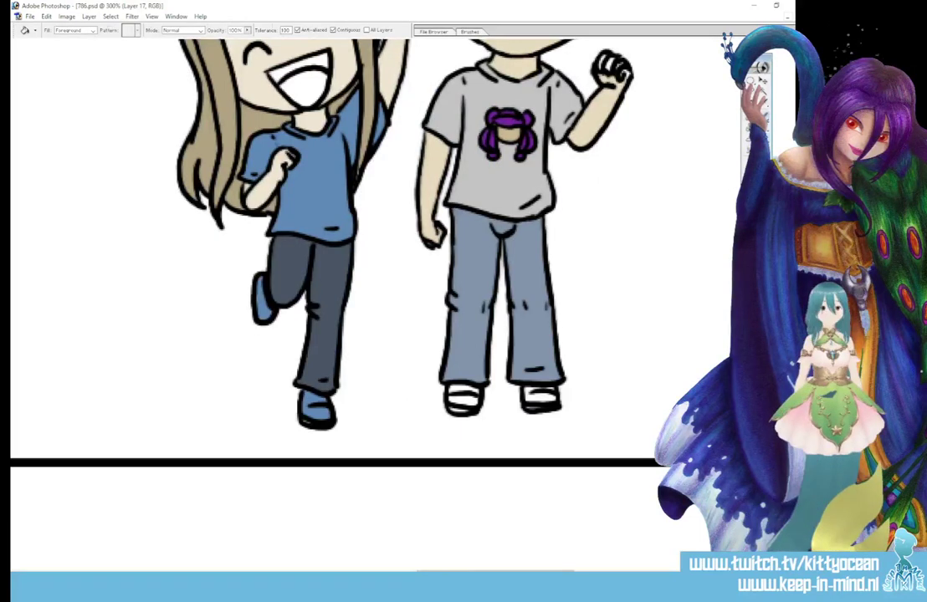
Step: Choose dark slate blue #3F4B58 and colour the bald figure's shoes in the third panel, including the remaining white gaps
key(b)
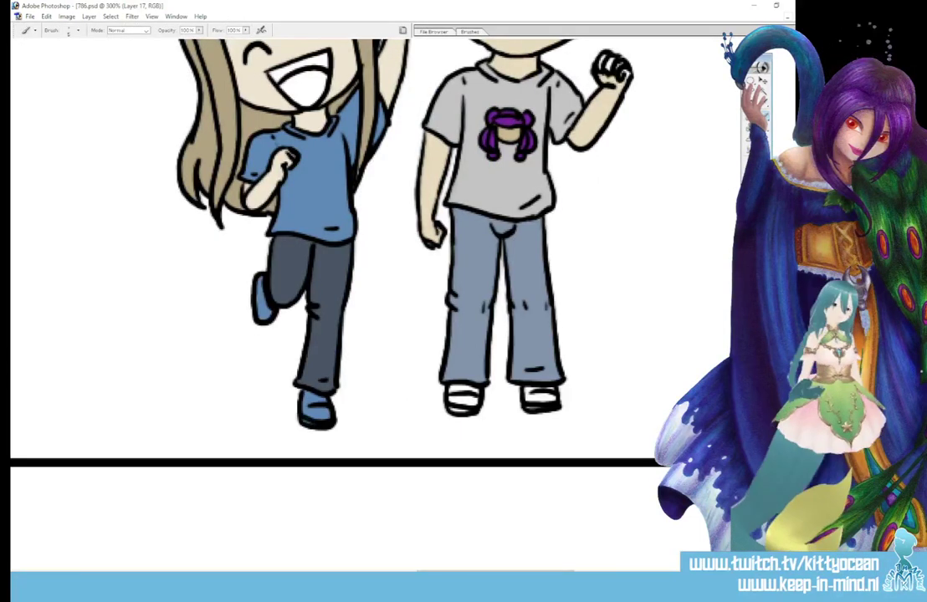
click(752, 210)
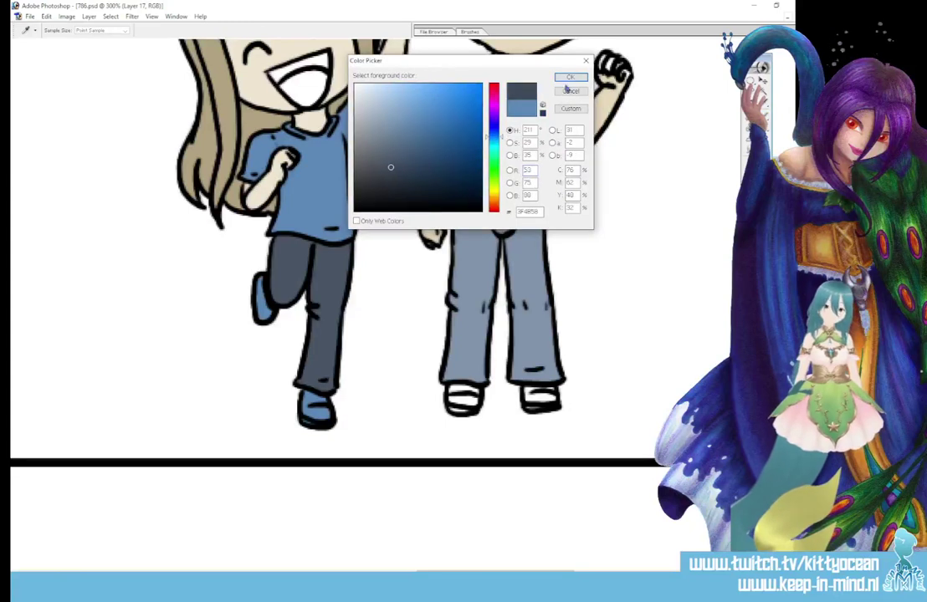
key(Return)
key(g)
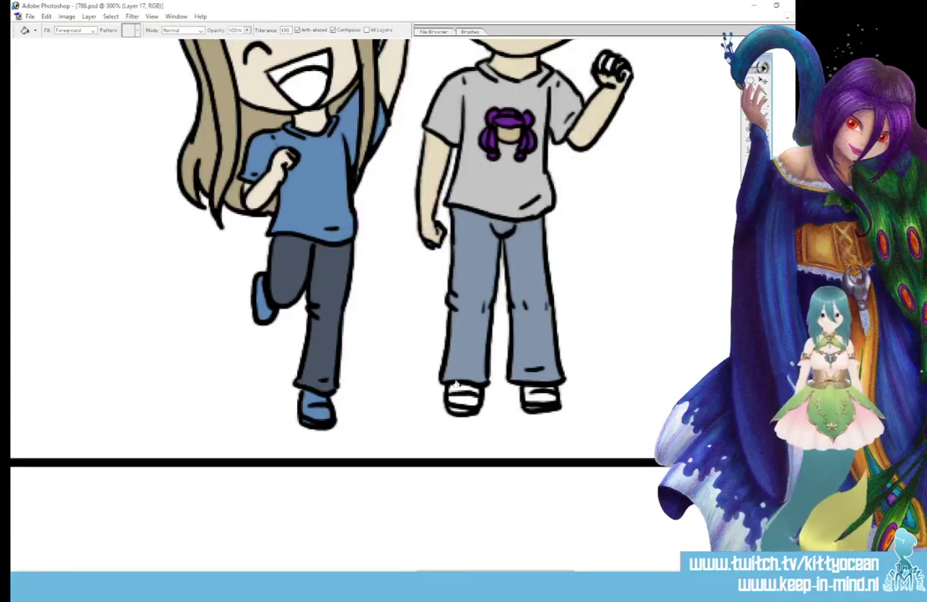
click(456, 386)
click(540, 400)
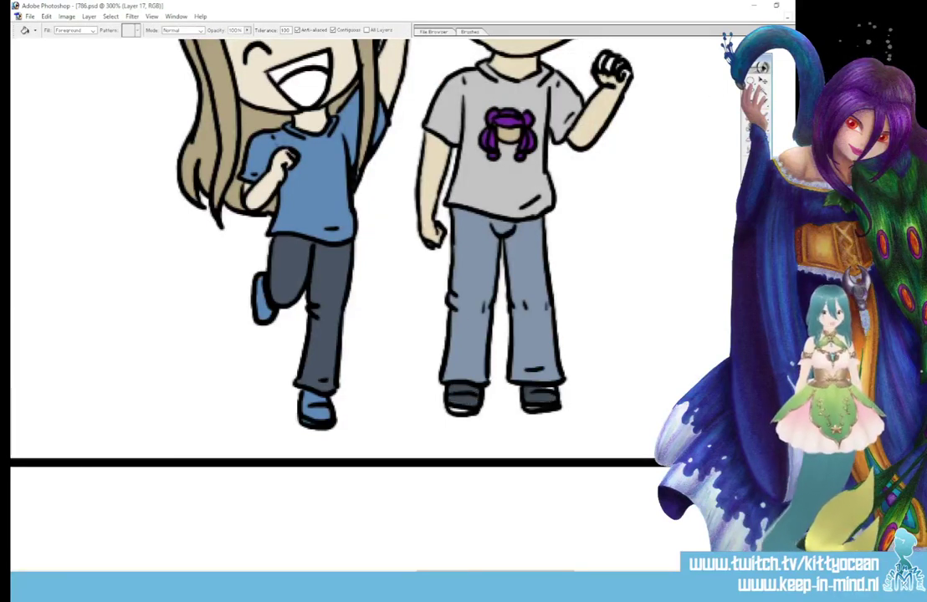
key(b)
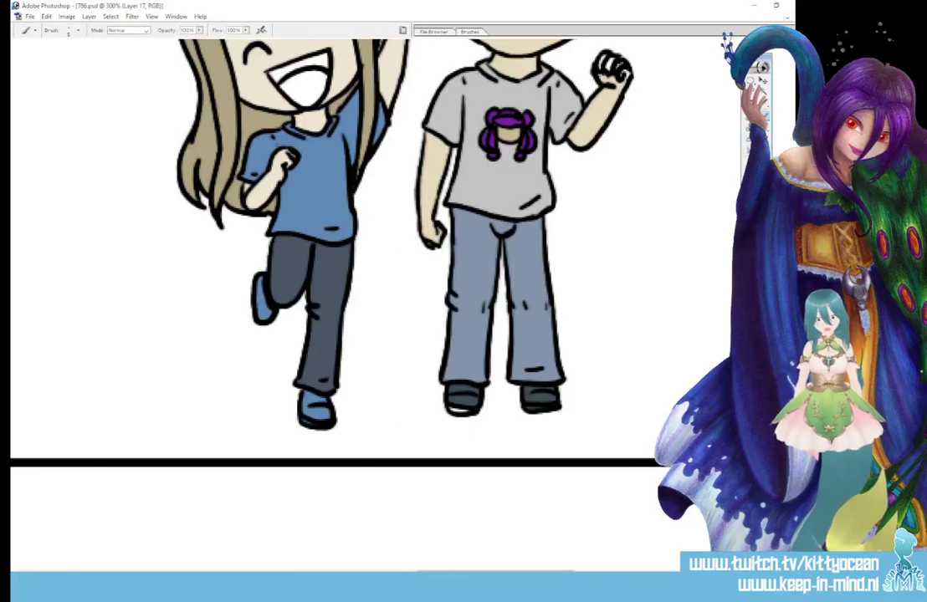
Step: Sample the bald figure's skin colour #E8DABD in the third panel for brush touch-ups
scroll(568, 567, right, 3)
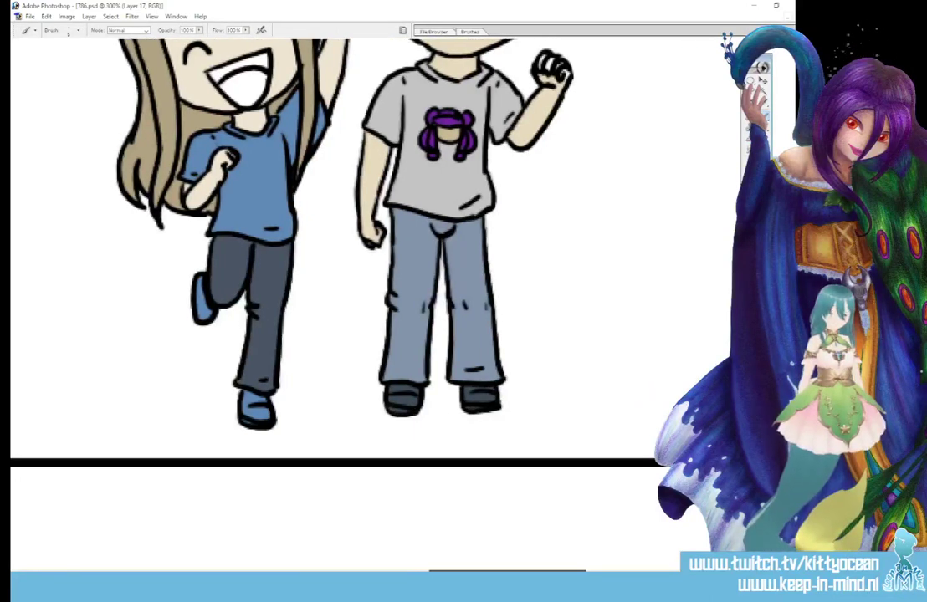
scroll(568, 567, up, 5)
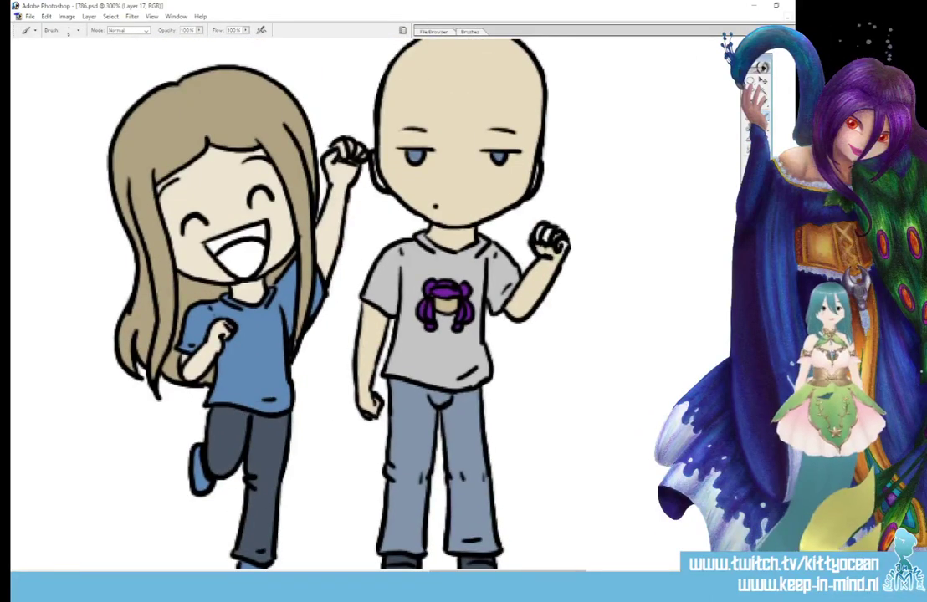
key(i)
key(b)
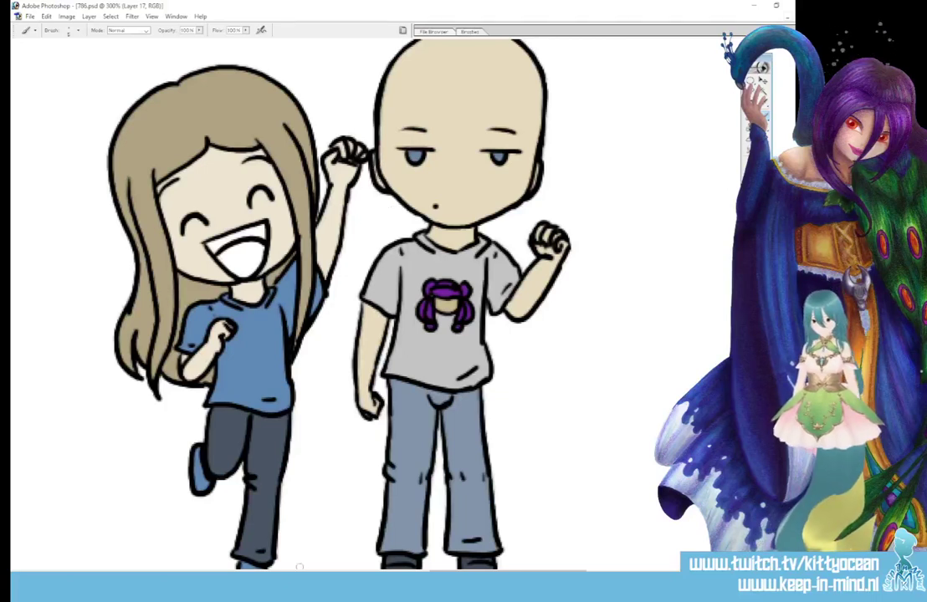
Step: Check the flat colours in the fourth panel and across the whole strip for unfilled areas
scroll(300, 567, right, 10)
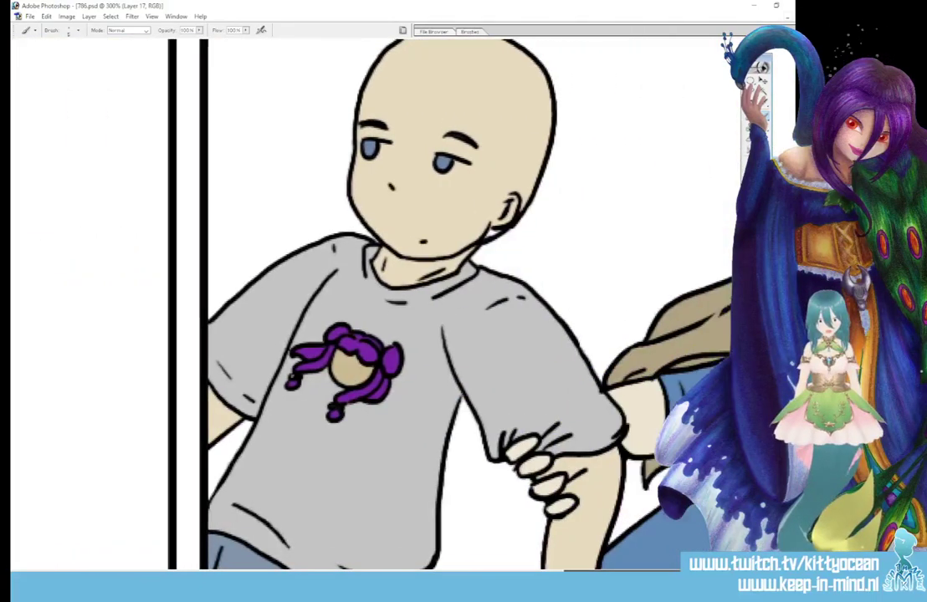
scroll(685, 188, right, 3)
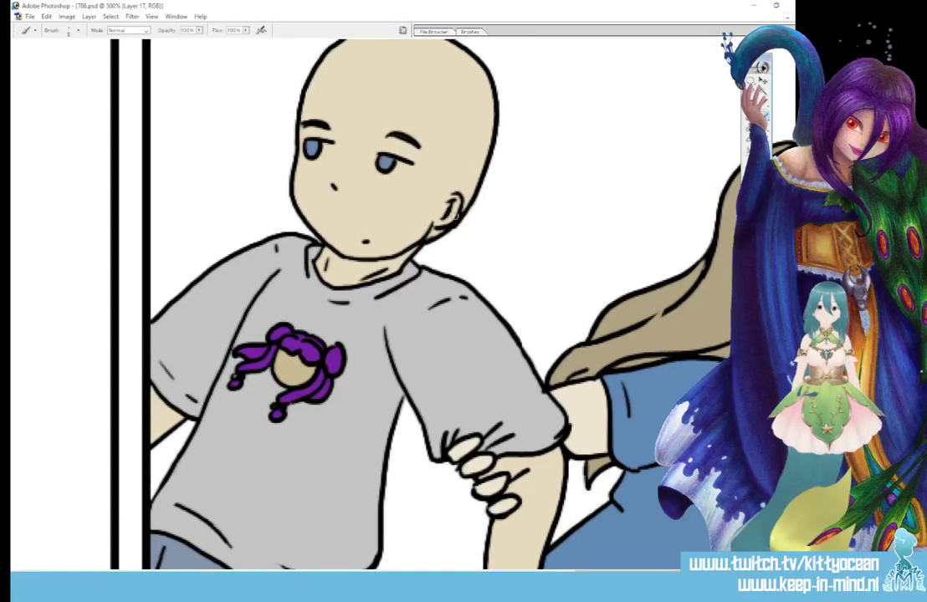
key(ctrl+minus)
key(ctrl+minus)
key(ctrl+minus)
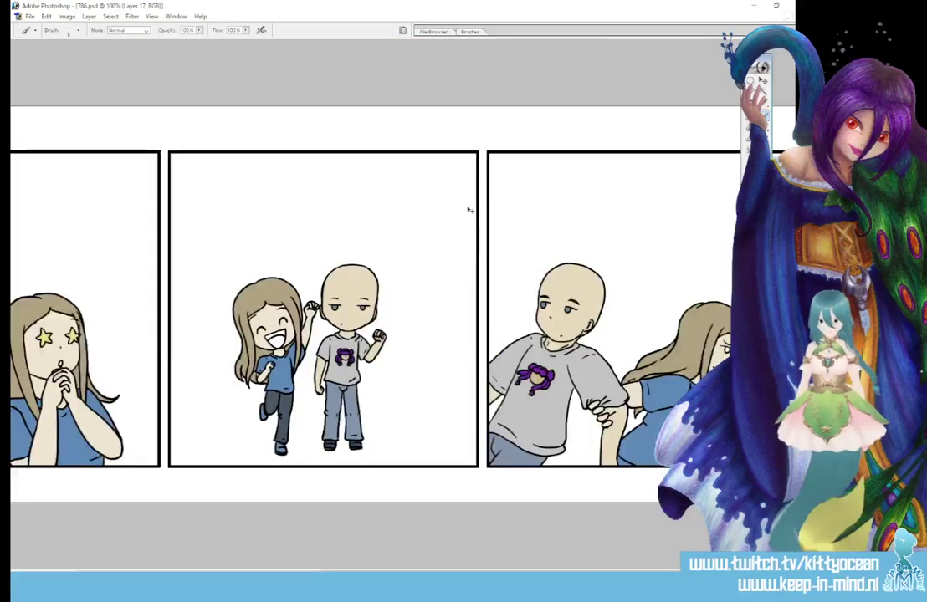
key(ctrl+minus)
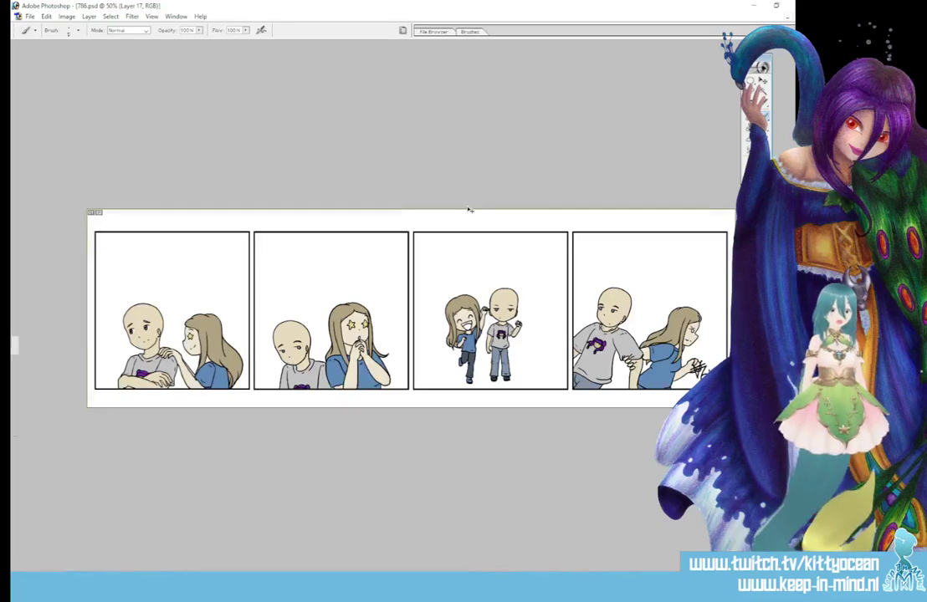
Step: Fill the girl's tongue with pink and the upper part of her open mouth with darker pink #AB3E81 in the third panel
key(ctrl+plus)
key(ctrl+plus)
key(ctrl+plus)
key(ctrl+plus)
drag(405, 571, 491, 571)
click(748, 212)
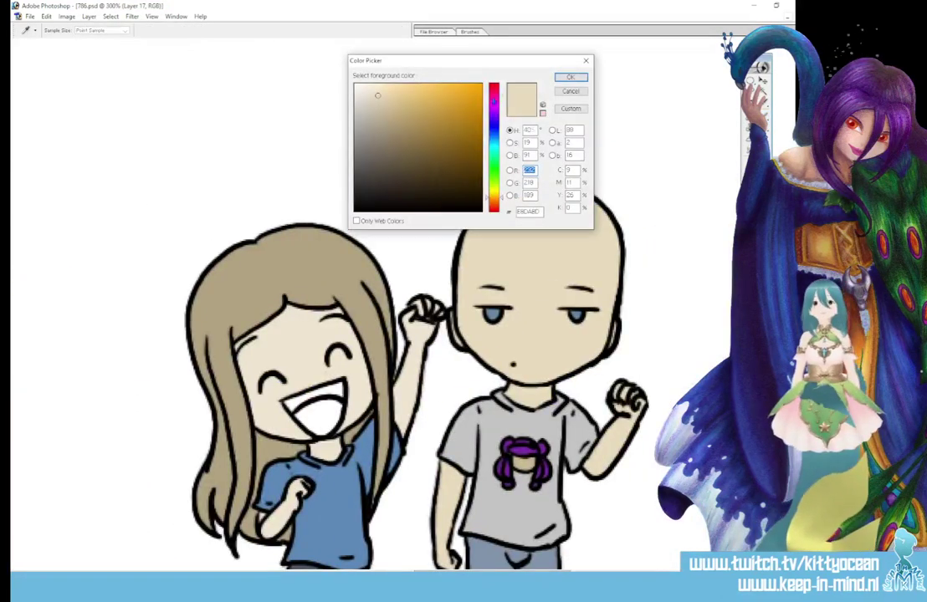
click(494, 101)
click(426, 113)
click(572, 77)
click(763, 139)
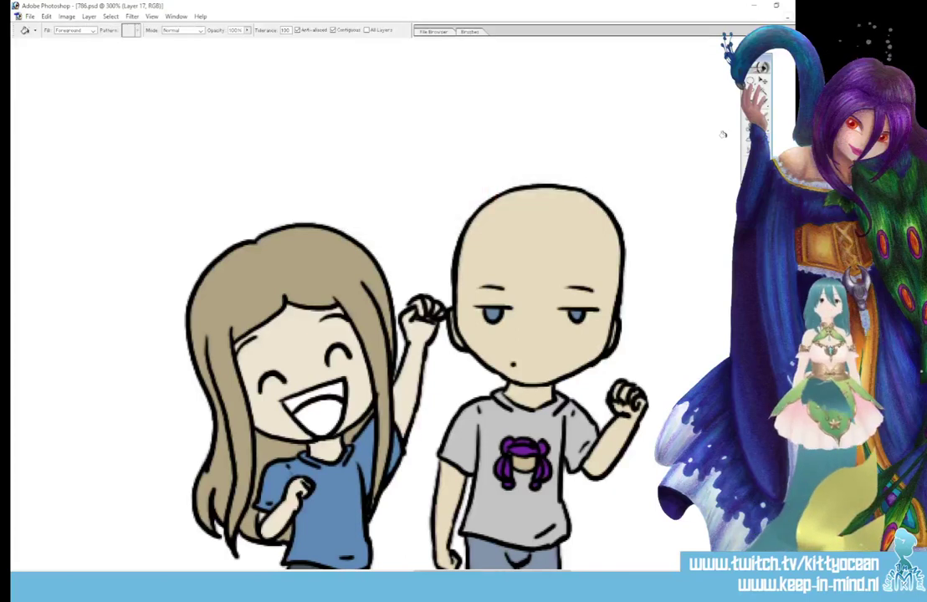
click(316, 412)
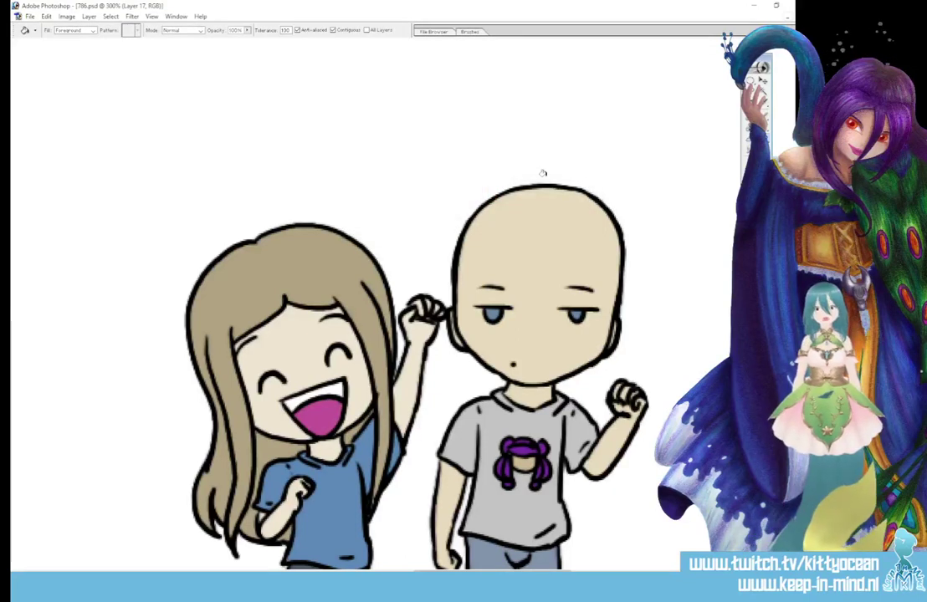
click(753, 189)
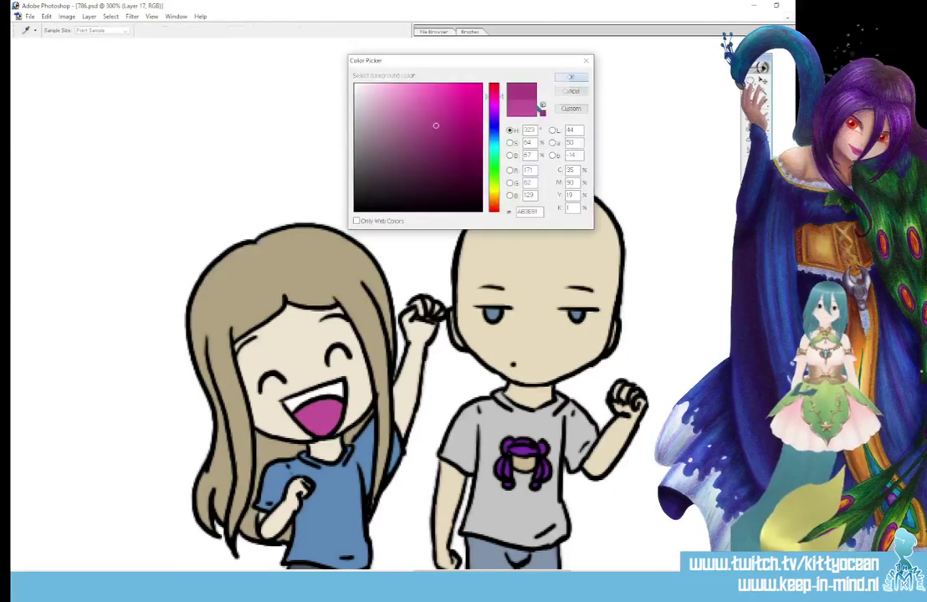
click(571, 77)
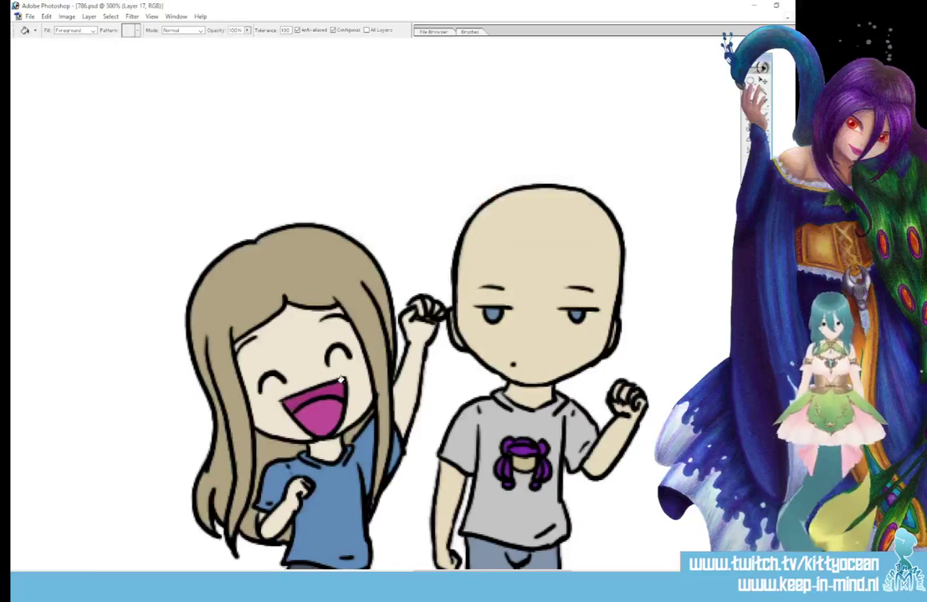
Step: Duplicate Layer 17 and shade the figures' hair and clothing in all panels with the Burn tool on midtones
key(ctrl+minus)
key(ctrl+minus)
key(ctrl+minus)
key(ctrl+minus)
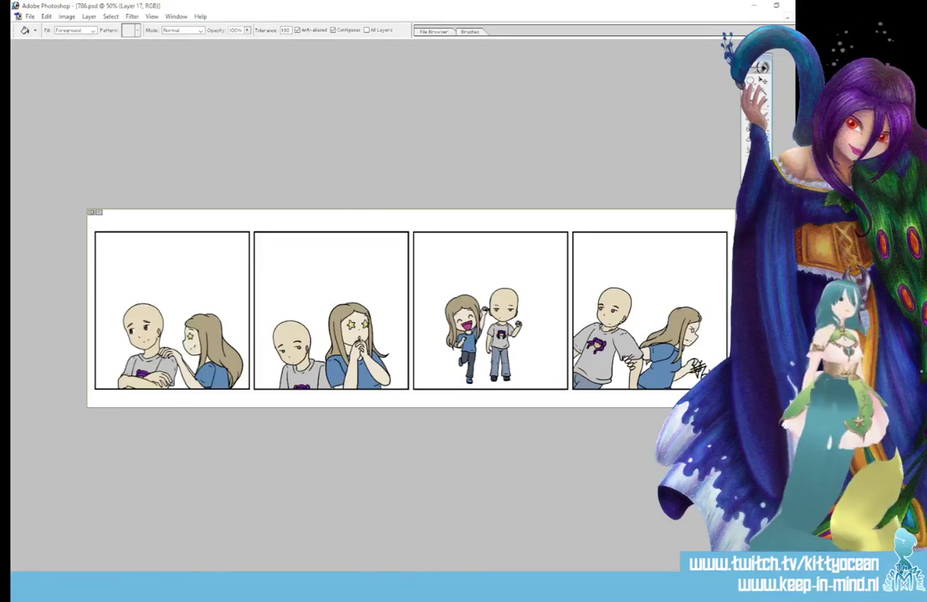
key(alt+l)
key(d)
click(320, 191)
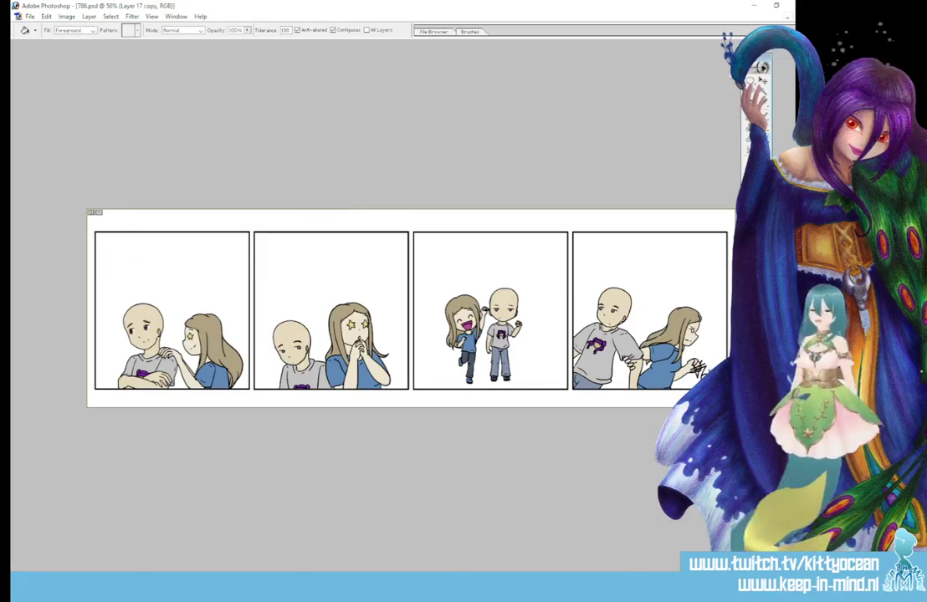
key(o)
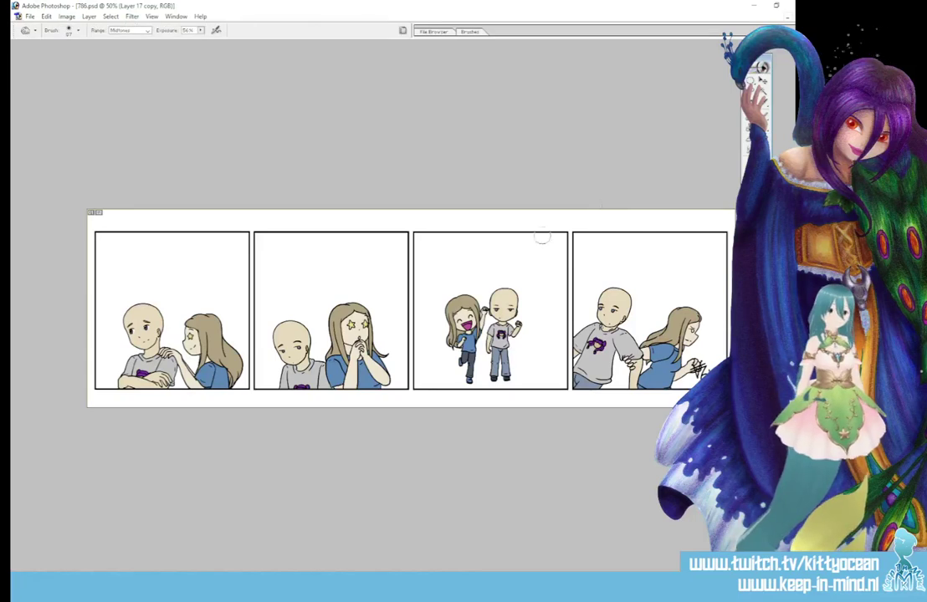
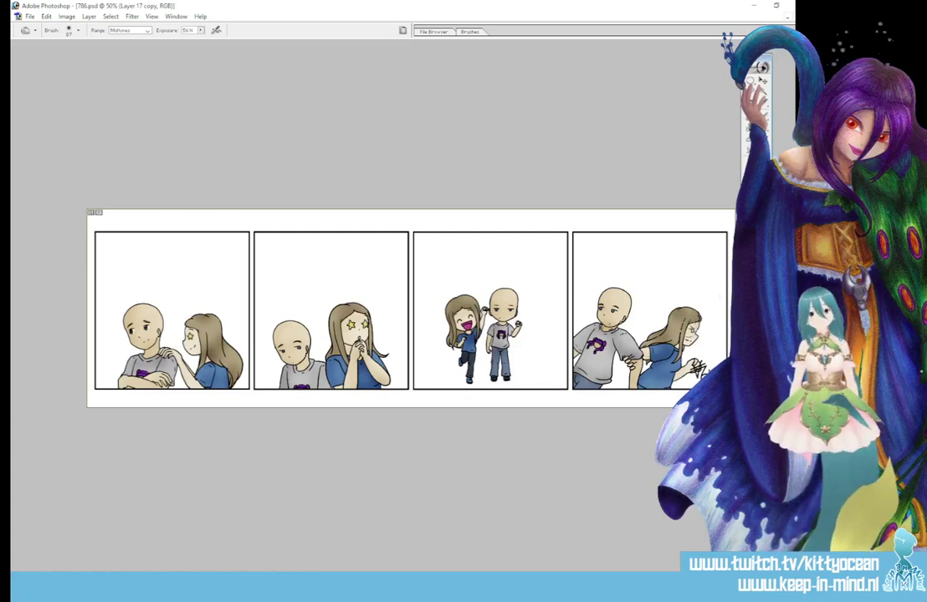
Step: Choose a blue and paint the girl's iris in the fourth panel with the brush
key(ctrl+plus)
key(ctrl+plus)
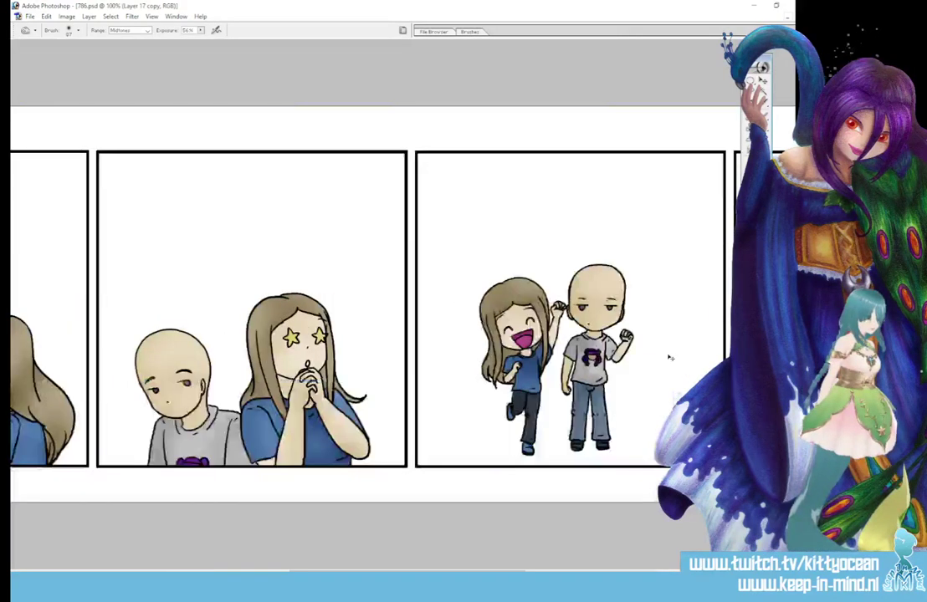
scroll(401, 301, down, 5)
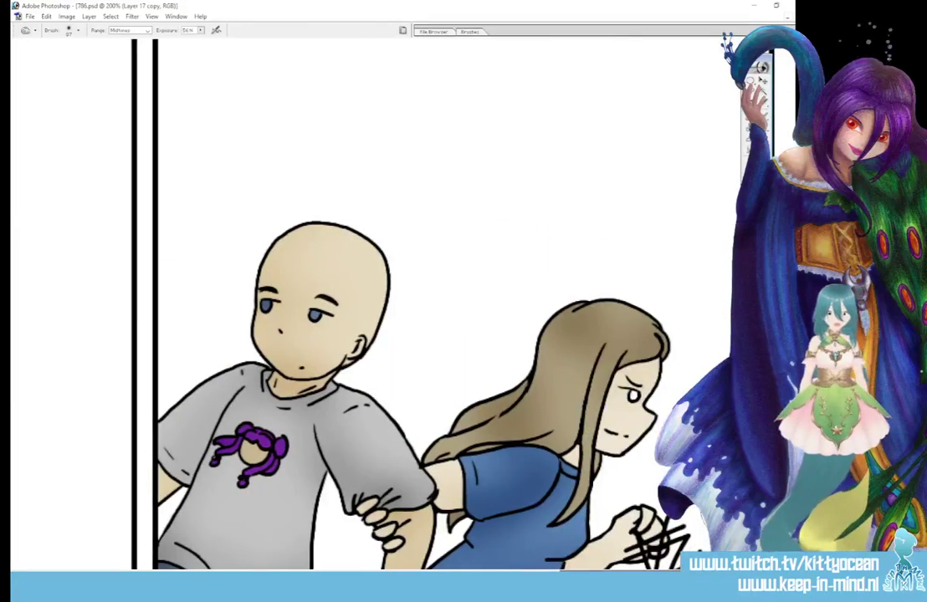
click(483, 435)
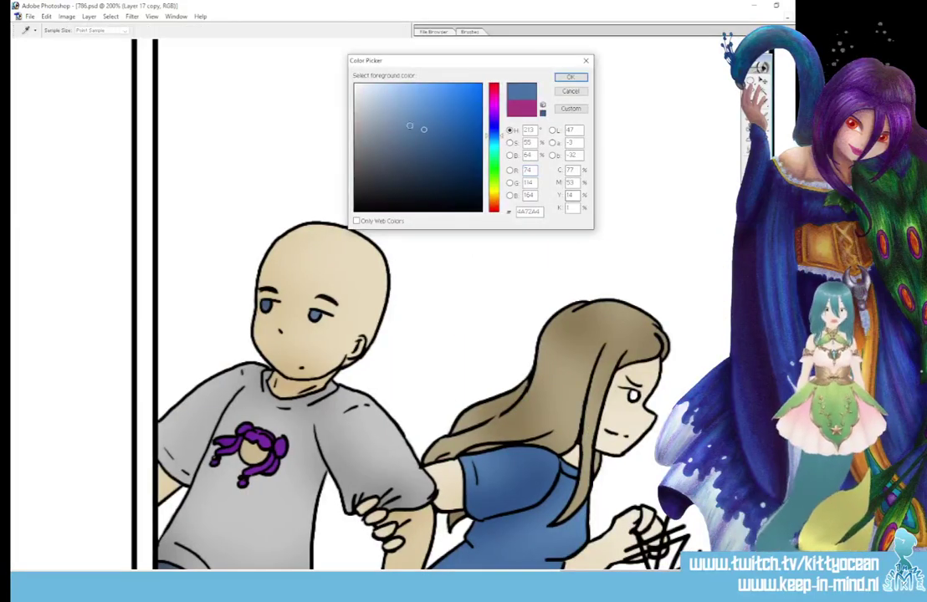
click(570, 77)
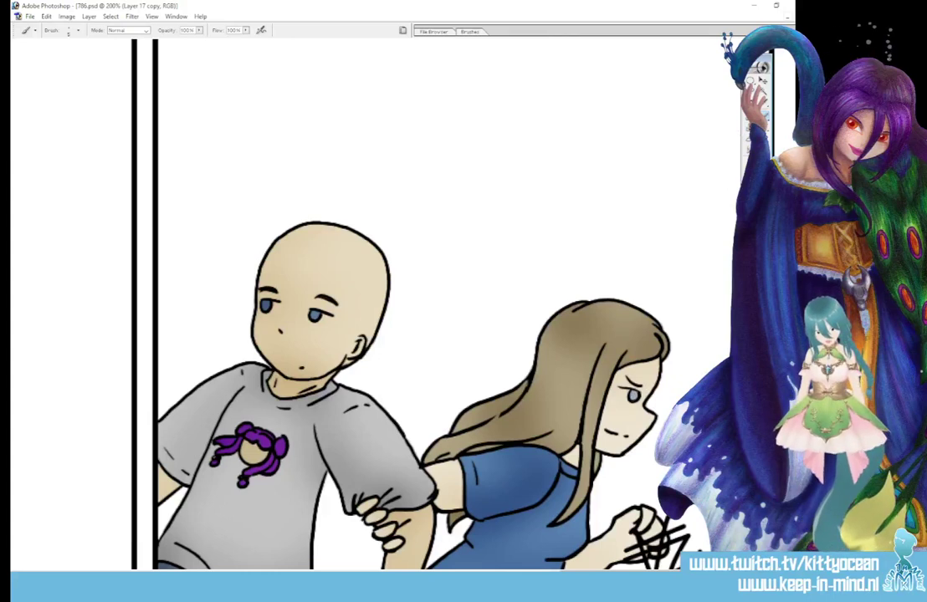
Step: Brush highlights onto the girl's hair in the first panels with the Dodge tool set to highlights
key(ctrl+minus)
key(ctrl+minus)
key(ctrl+minus)
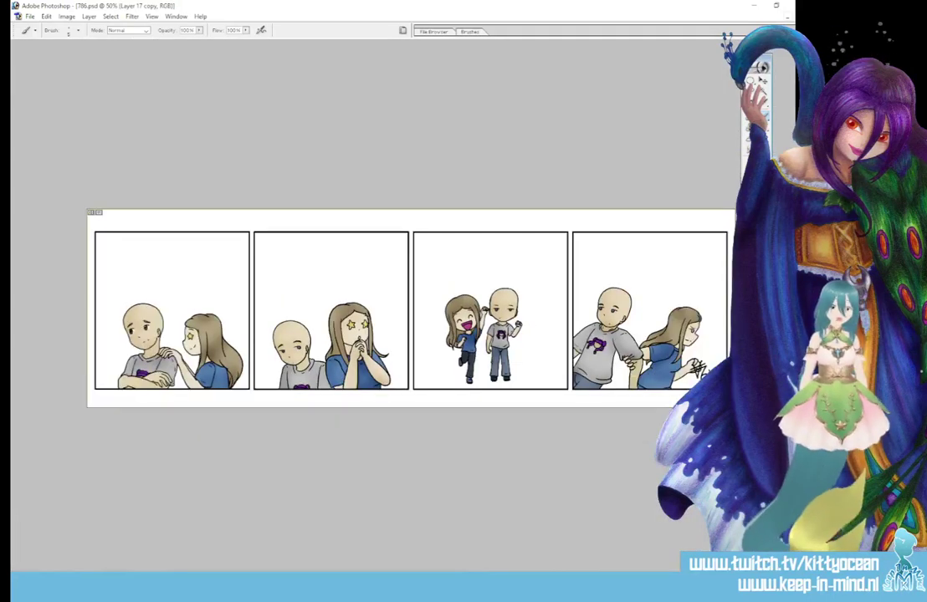
key(o)
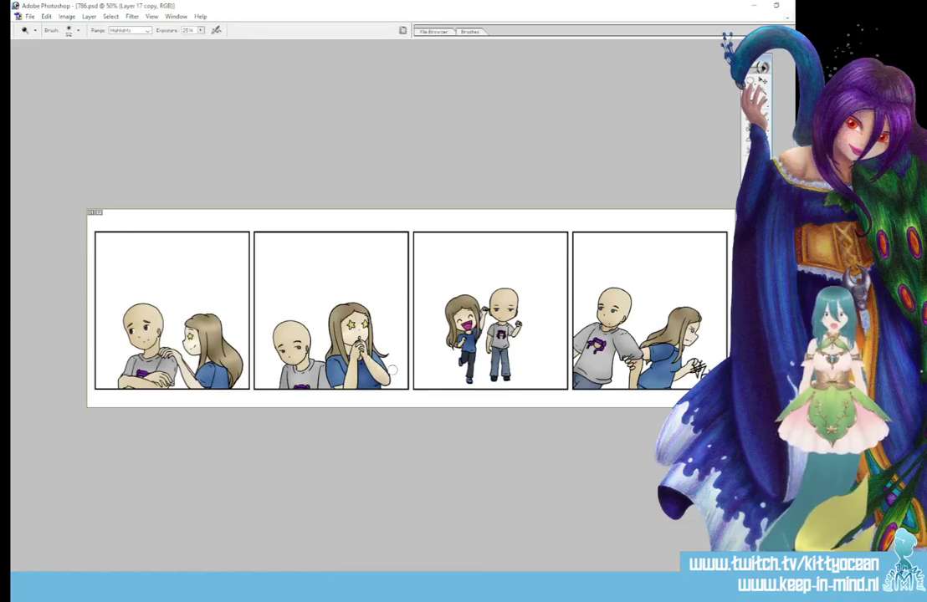
Step: Brush highlights onto the figures' clothing with the Dodge tool, using a 62 px brush at 28% exposure
click(200, 30)
drag(201, 39, 195, 40)
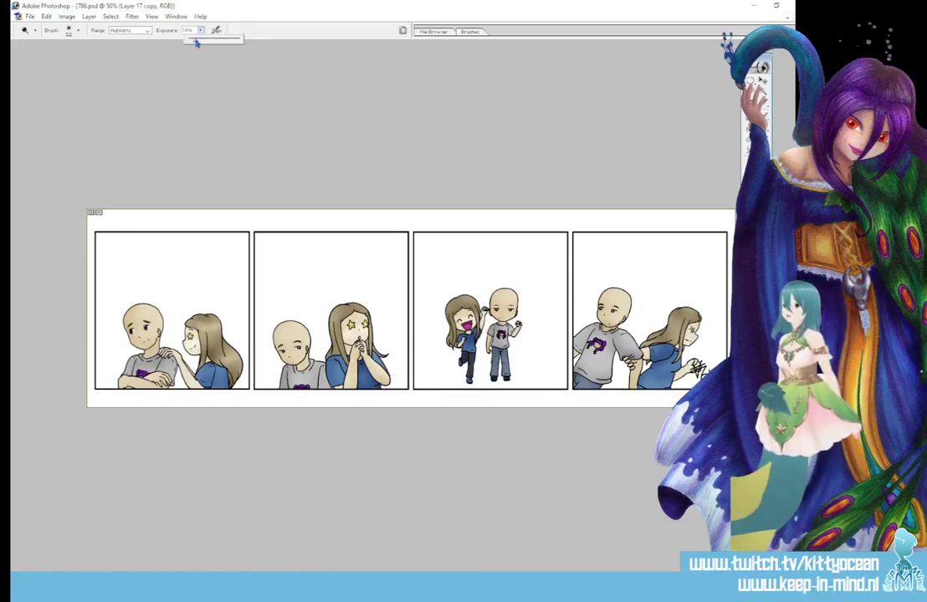
click(487, 32)
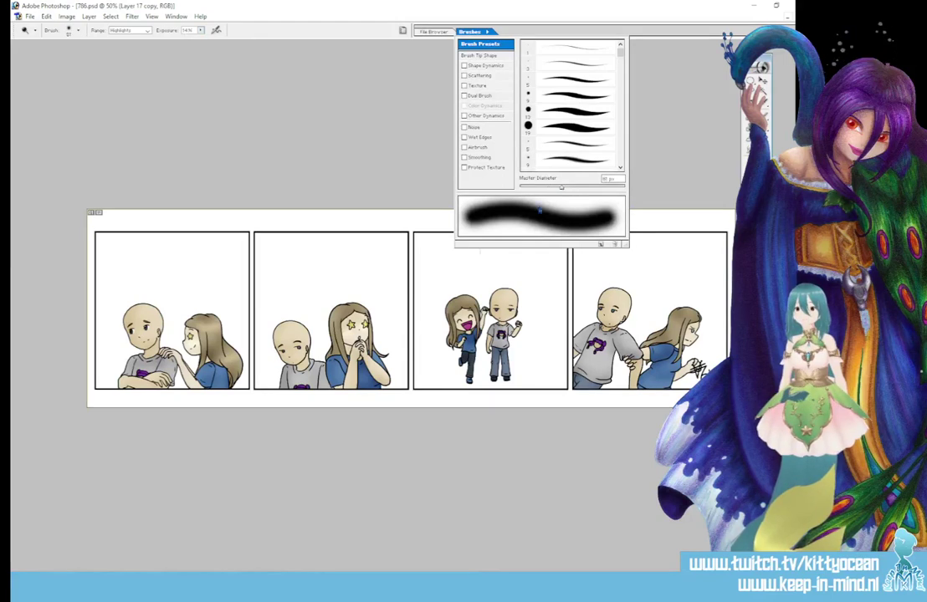
click(329, 316)
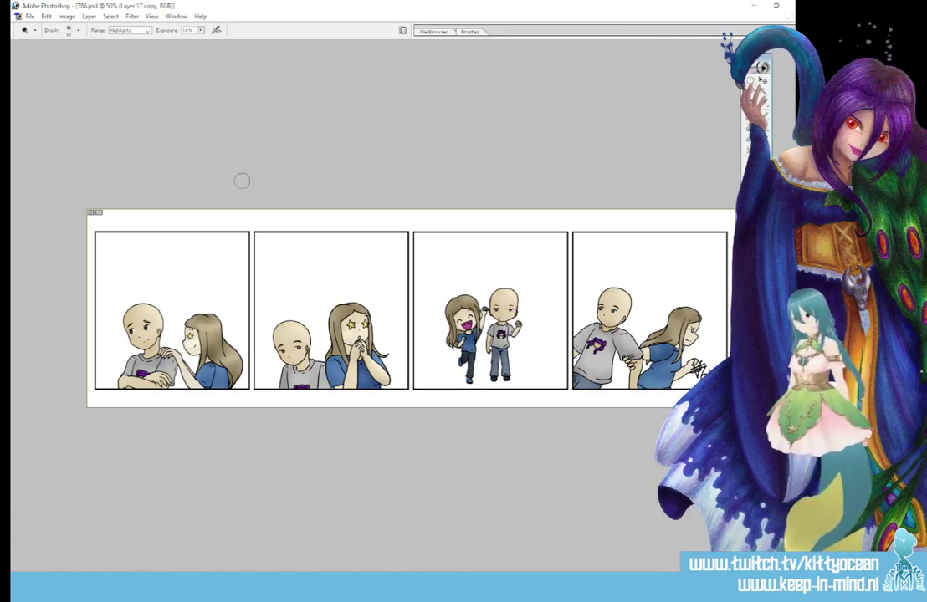
click(471, 32)
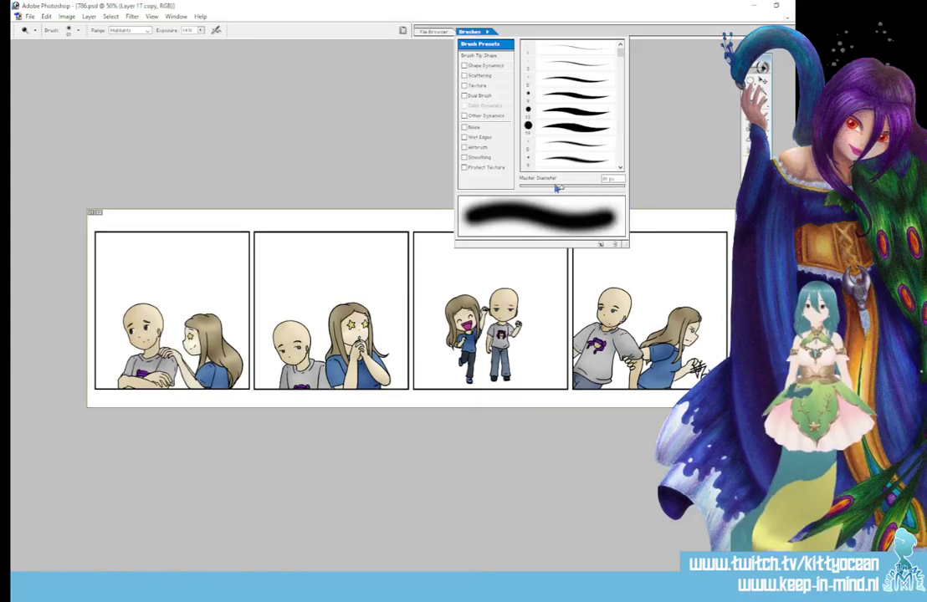
click(201, 30)
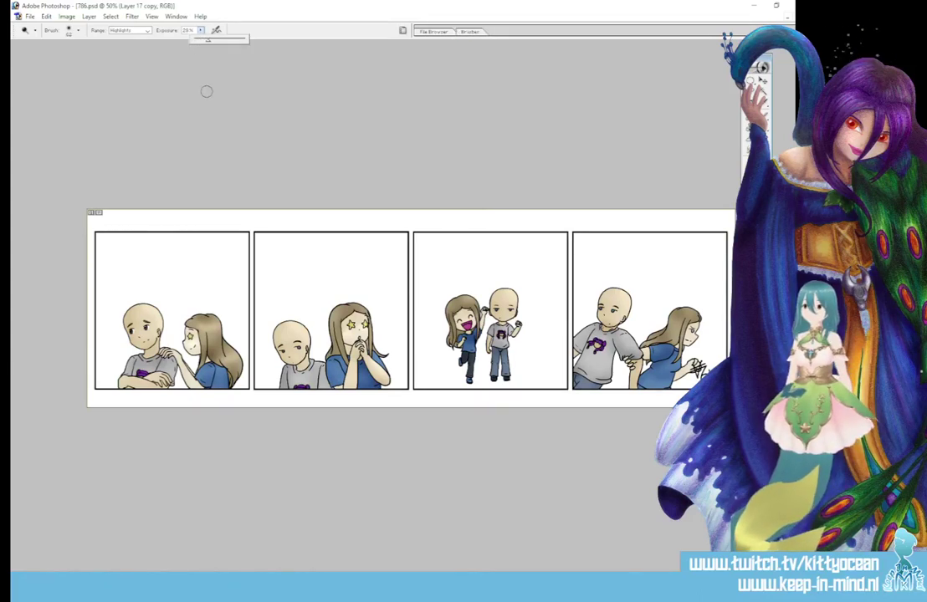
click(128, 288)
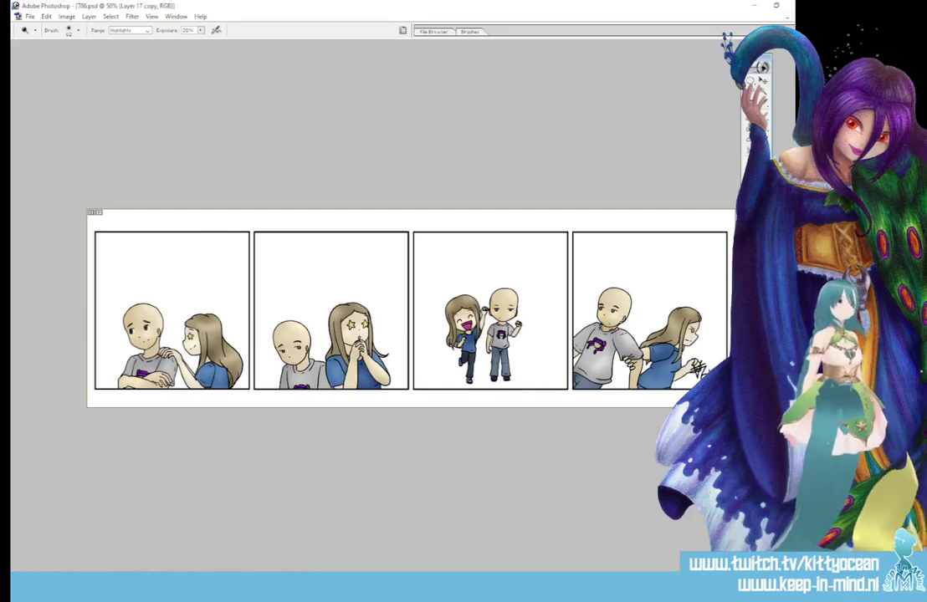
Step: Add a new layer and select the empty backgrounds of the first, third and fourth panels with the Magic Wand and Lasso
click(746, 456)
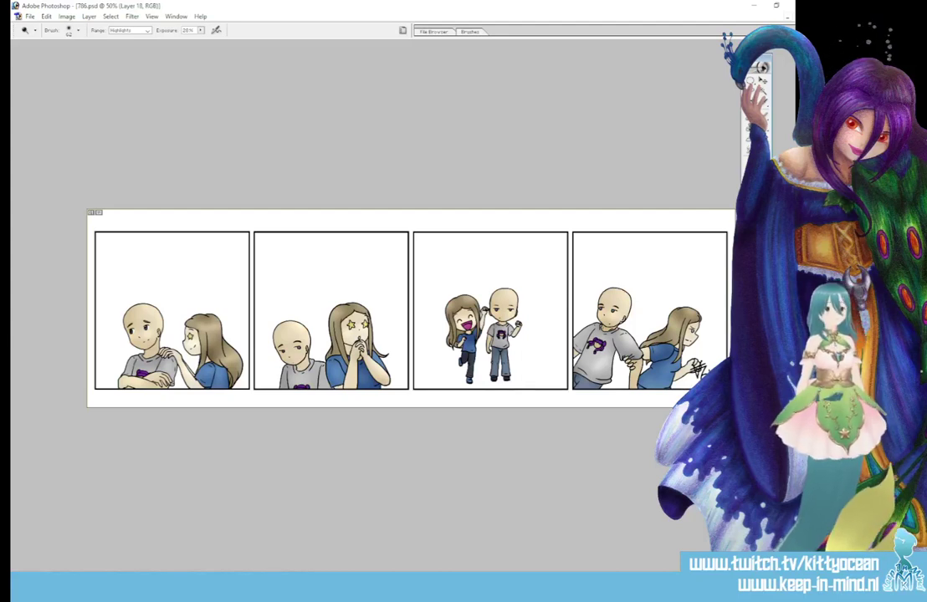
click(759, 95)
click(206, 284)
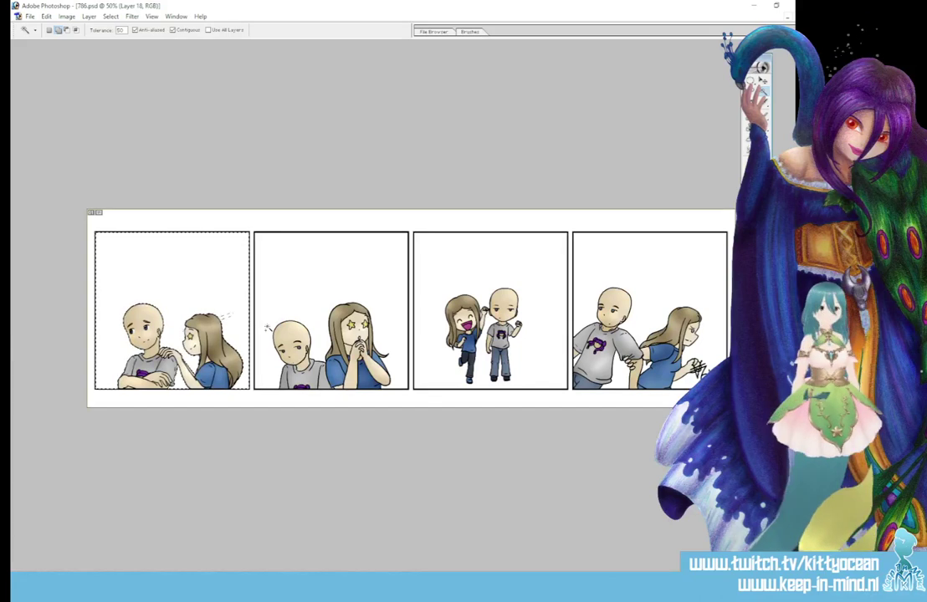
key(l)
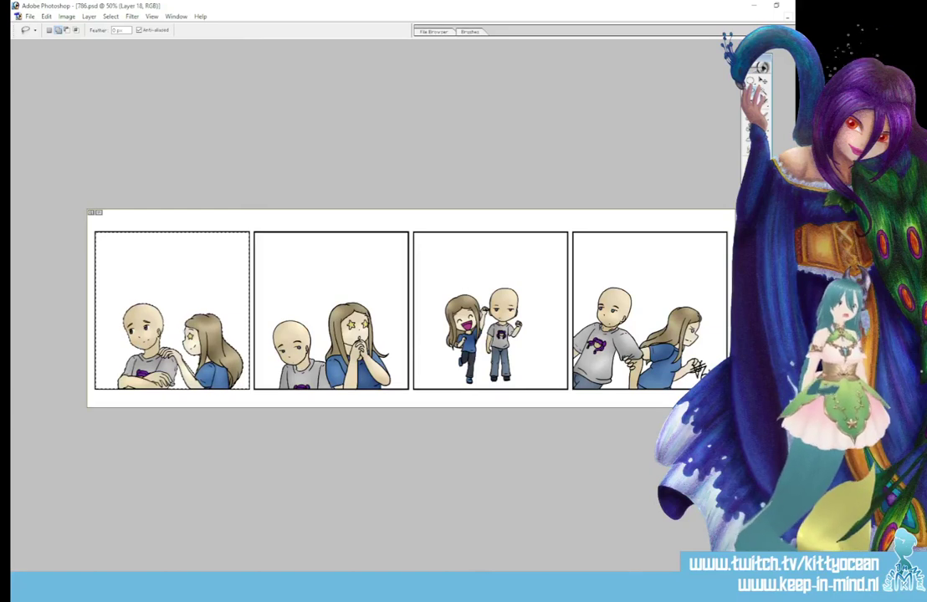
key(w)
shift+click(430, 249)
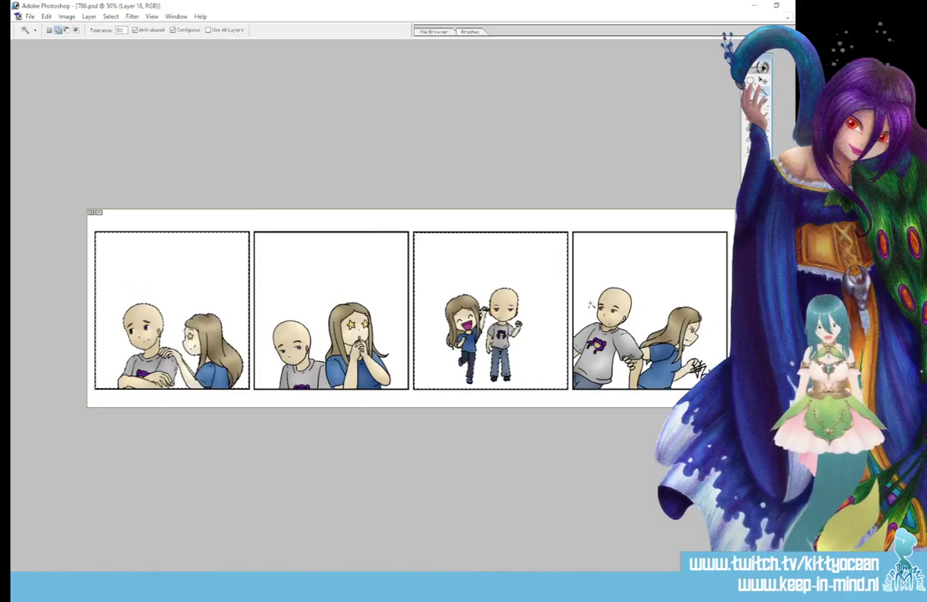
shift+click(606, 251)
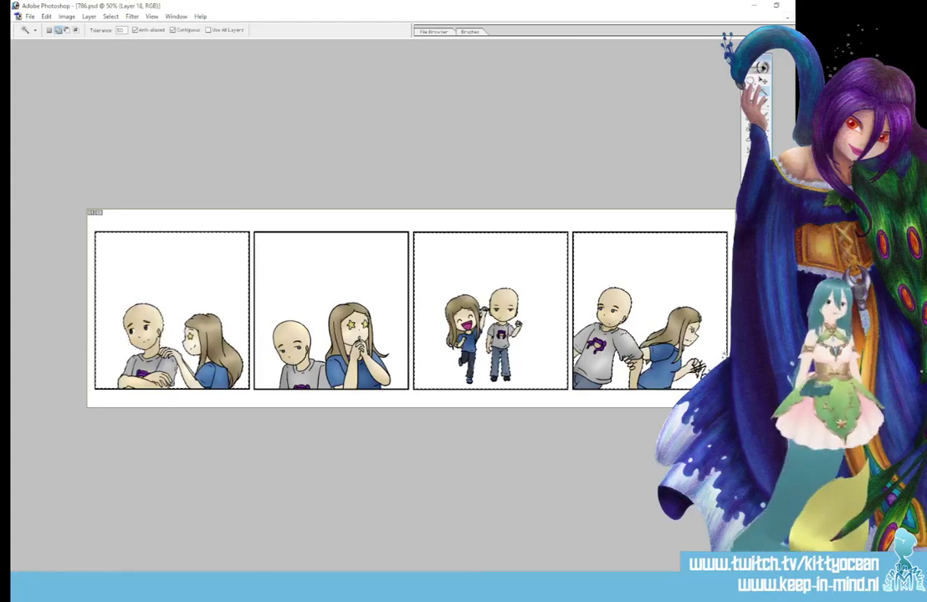
key(l)
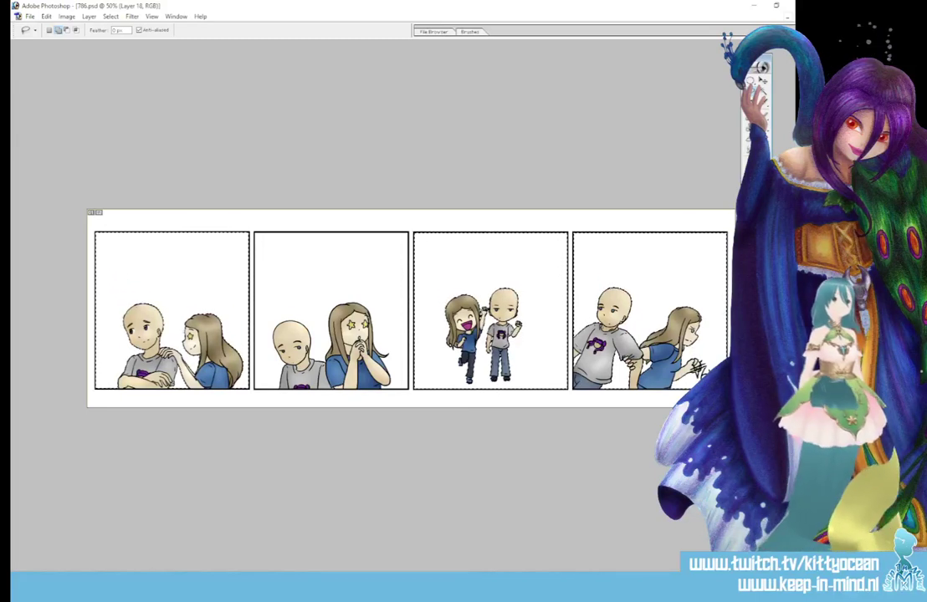
Step: Fill the selected panel backgrounds with grey-blue #9DAABA on Layer 19 and touch up missed spots with the brush
key(g)
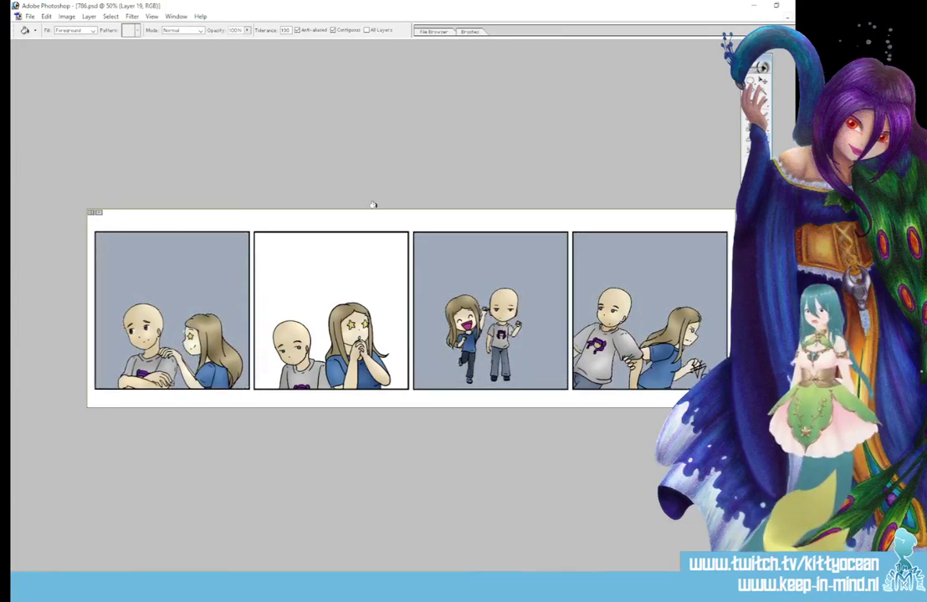
key(ctrl+plus)
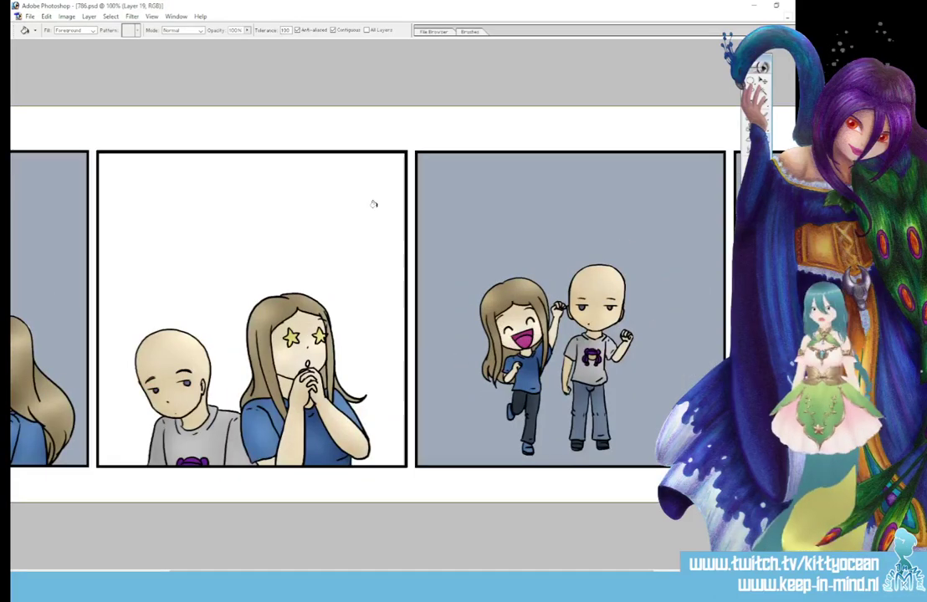
scroll(286, 559, left, 5)
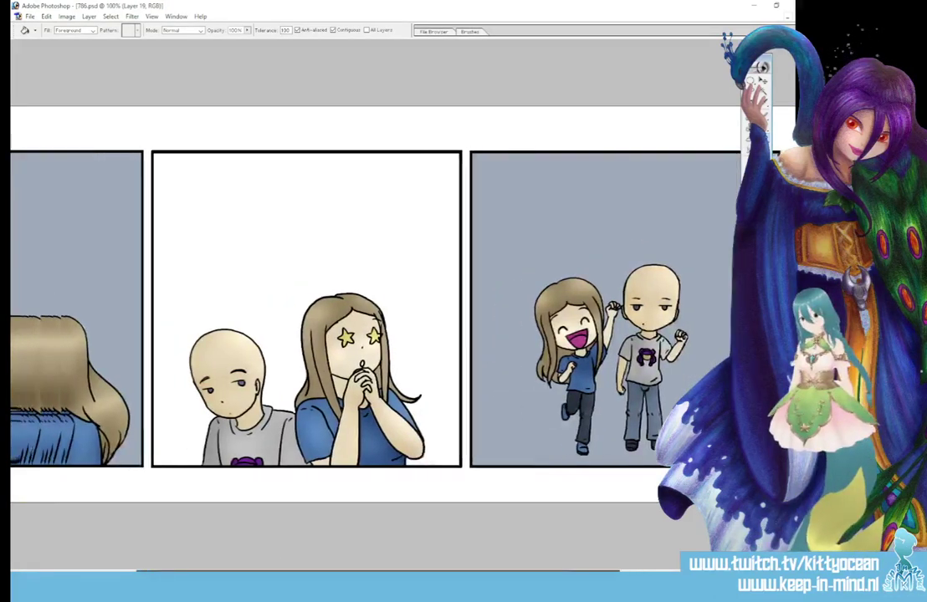
key(b)
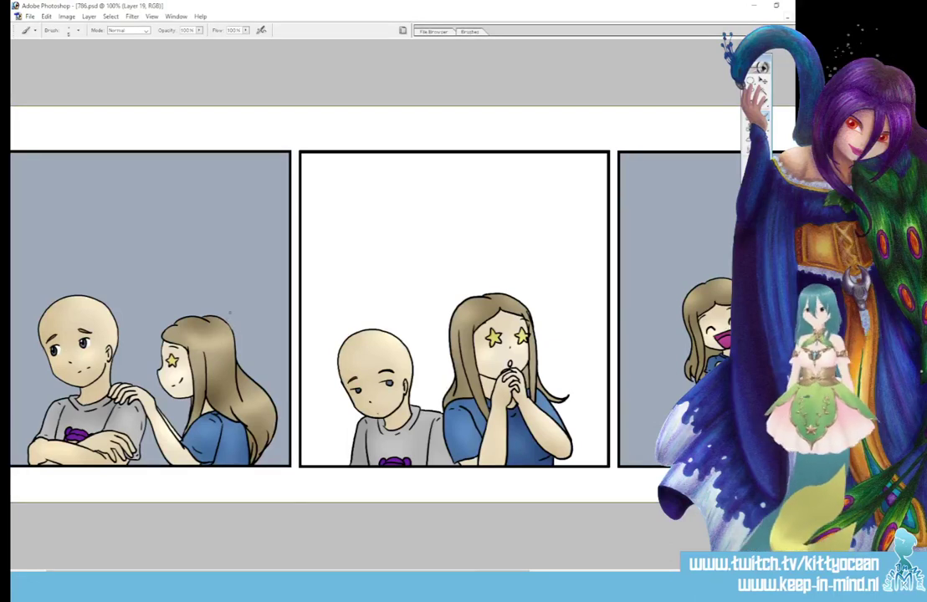
Step: Apply a linear Gradient Overlay in lilac to white to the background layer of the first, third and fourth panels
key(ctrl+minus)
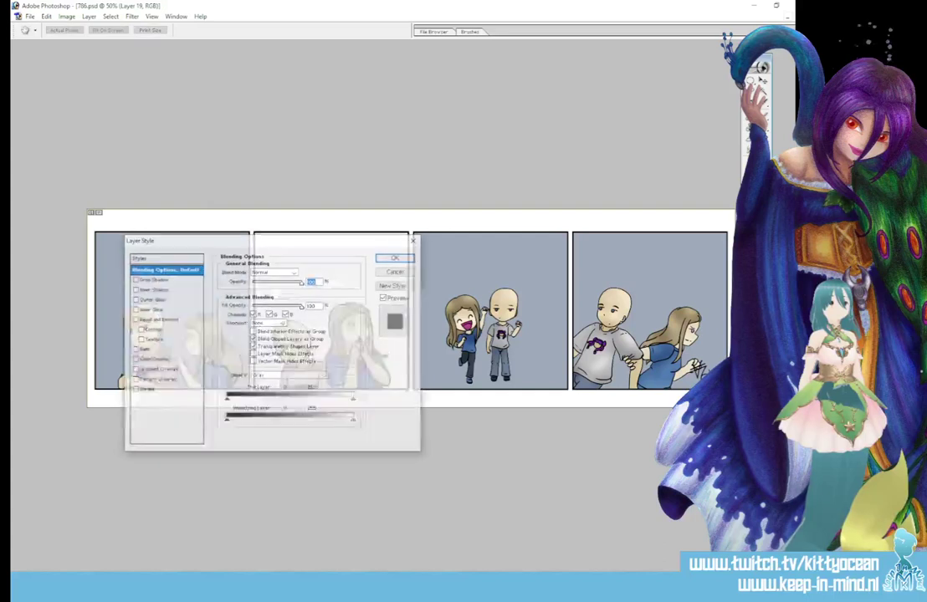
click(158, 369)
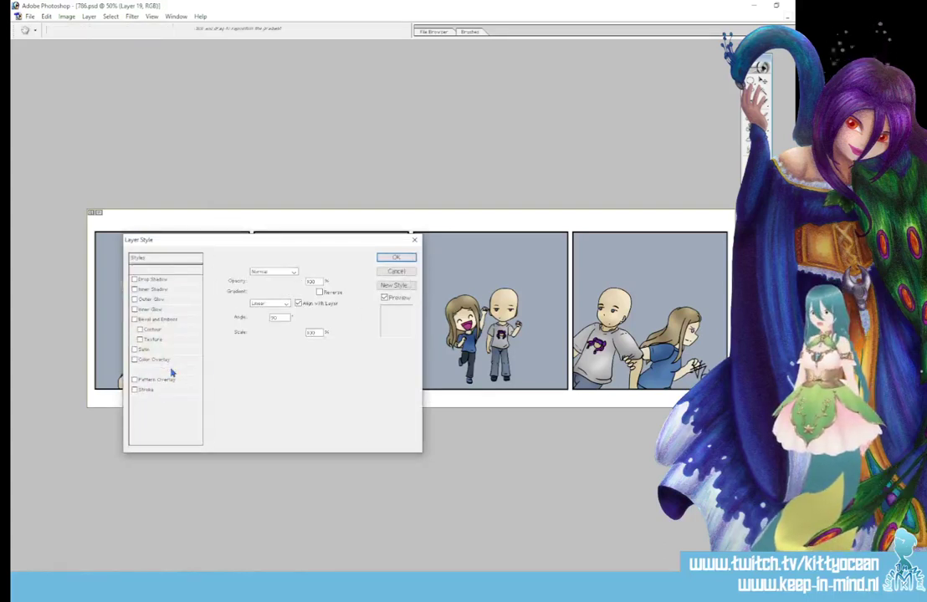
click(309, 293)
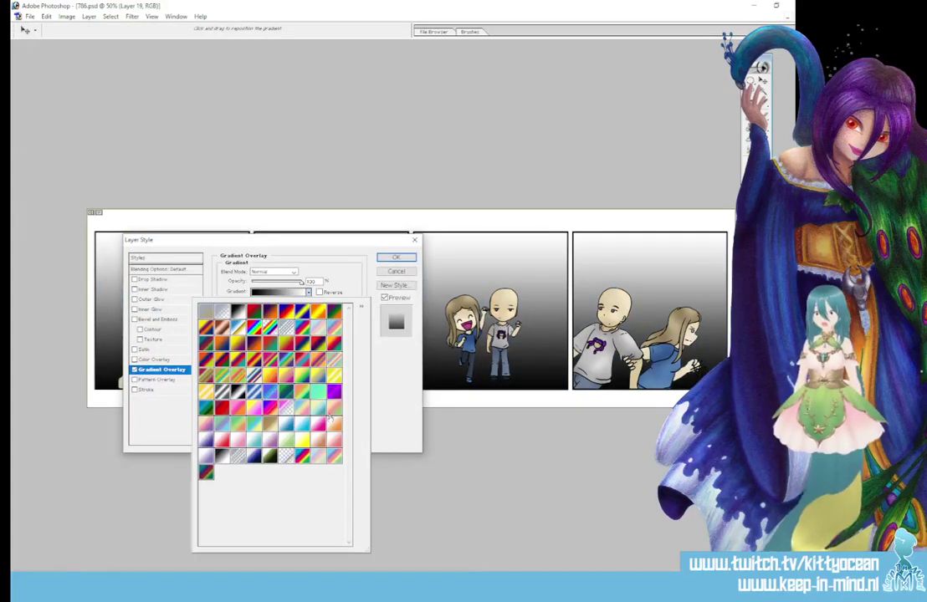
click(303, 425)
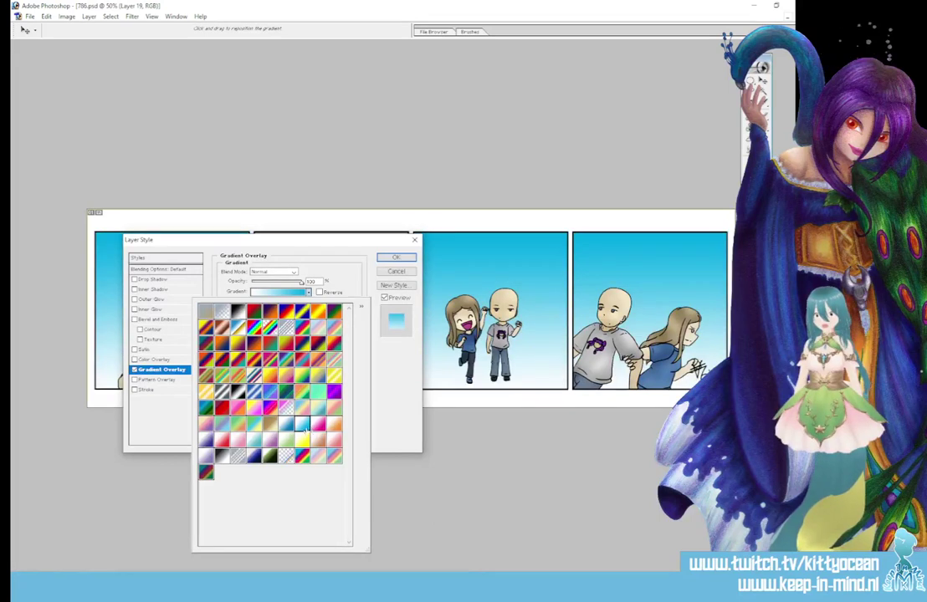
click(269, 407)
click(396, 257)
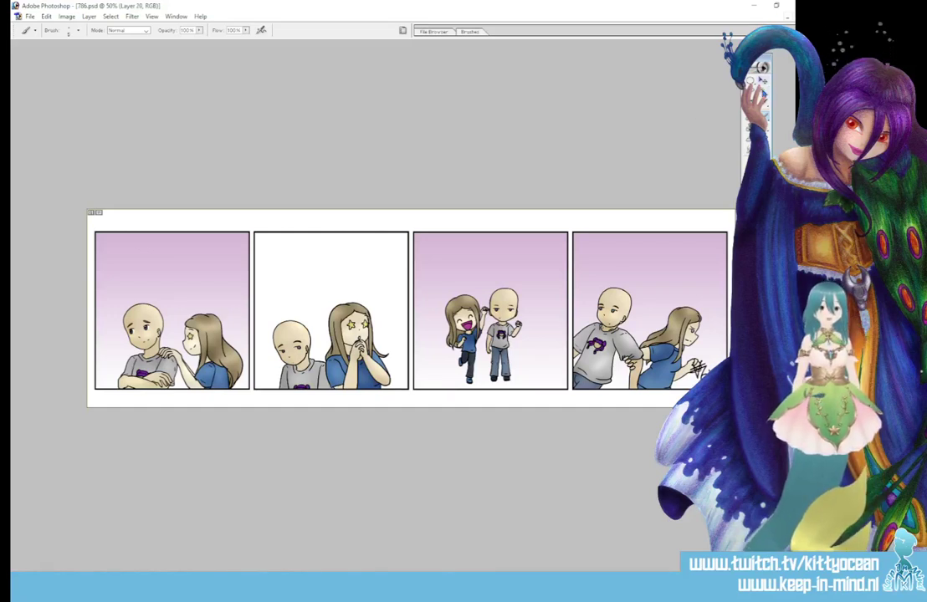
Step: Select the second panel's background with the Magic Wand, fill it with grey-blue #9DAABA on Layer 20 and deselect
click(763, 86)
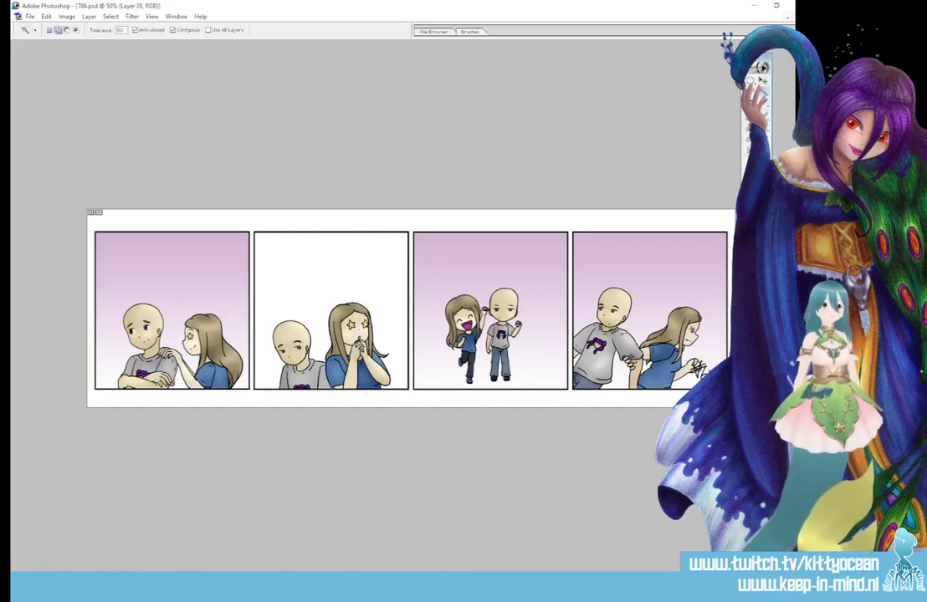
click(319, 310)
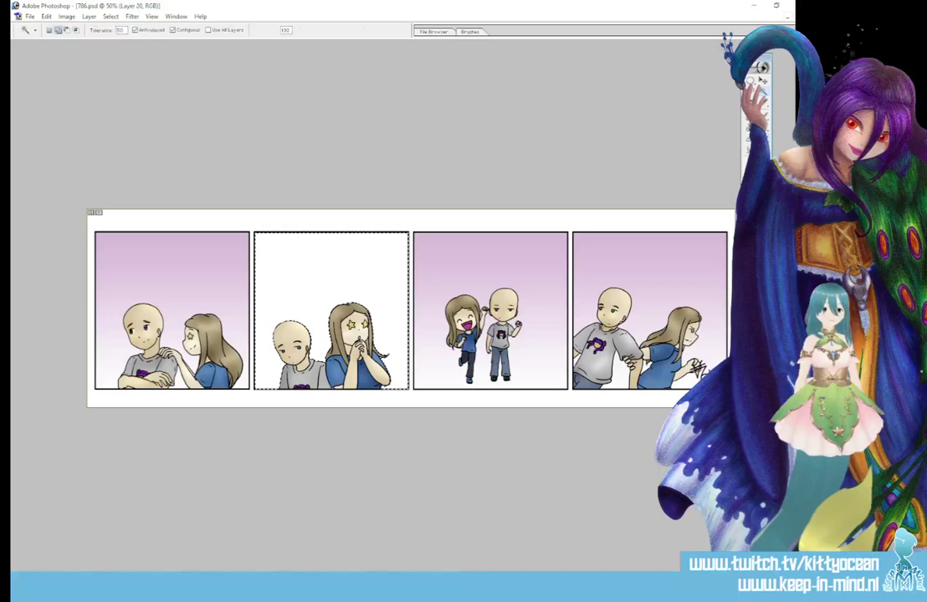
key(g)
click(270, 279)
key(ctrl+d)
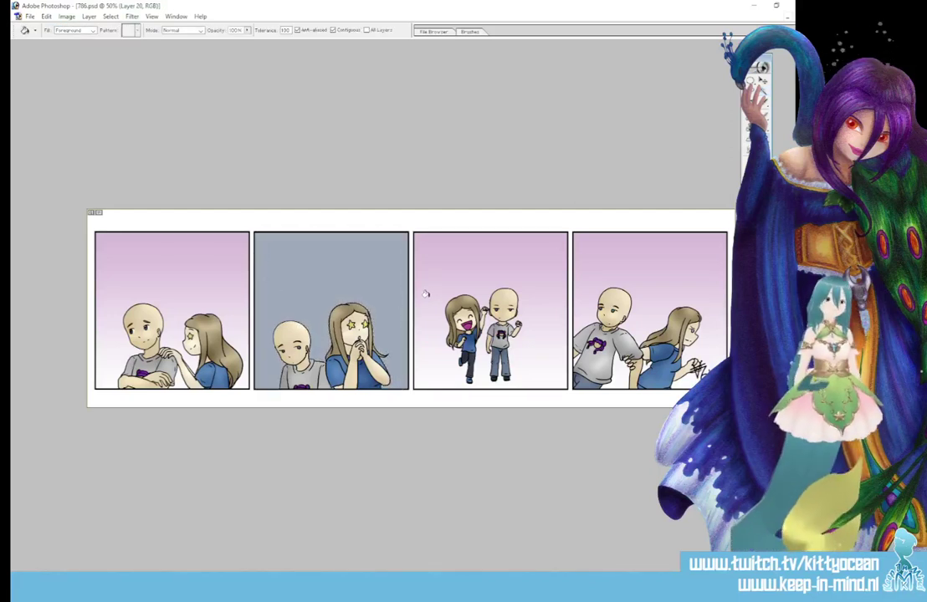
Step: Outline sunburst rays radiating from the girl's head across the second panel with the Polygonal Lasso on Layer 21
key(l)
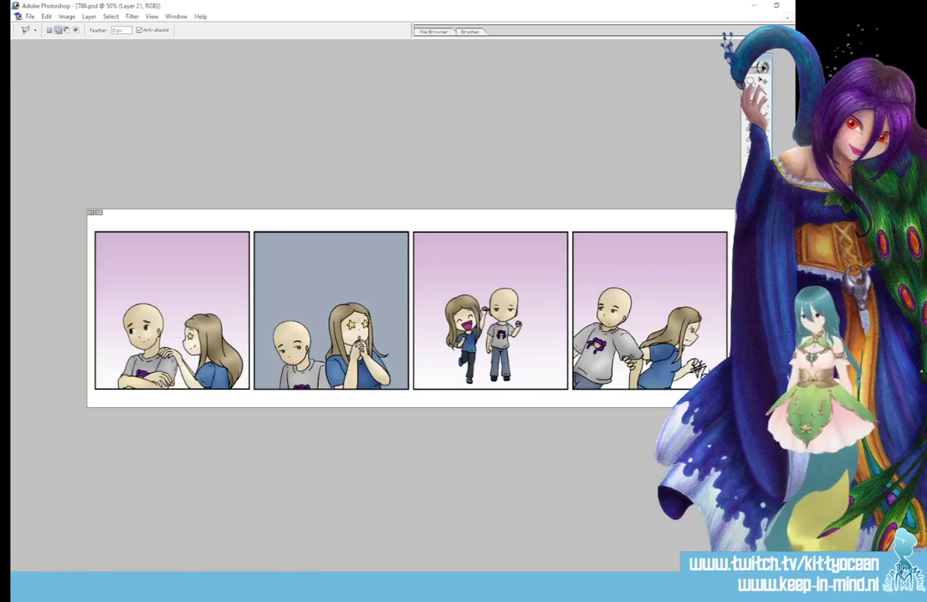
click(354, 310)
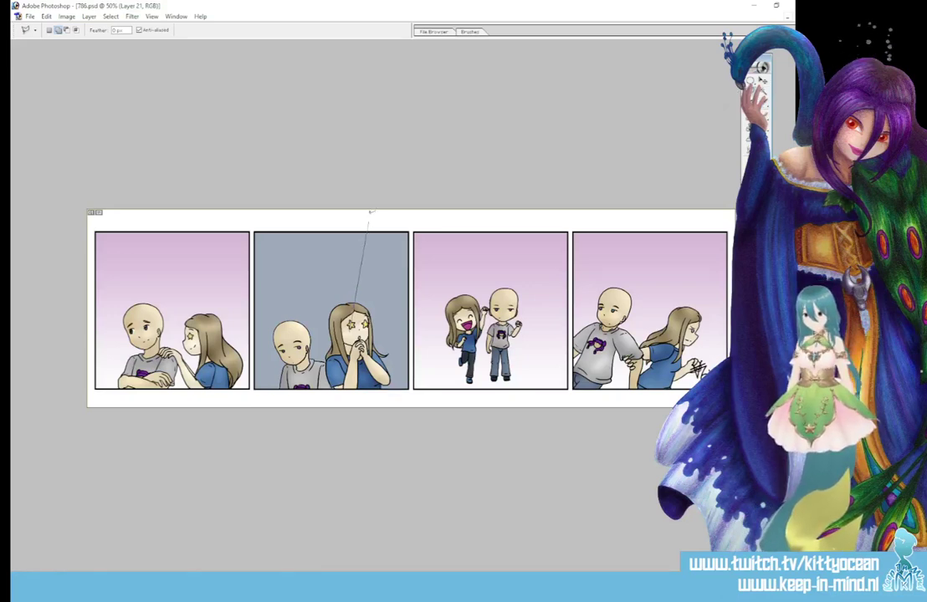
click(366, 209)
click(406, 210)
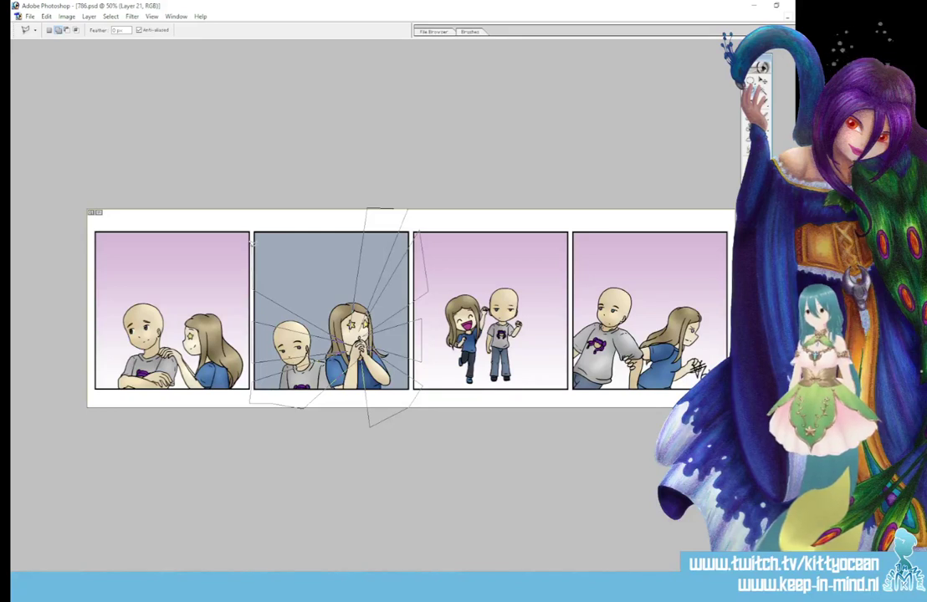
click(271, 225)
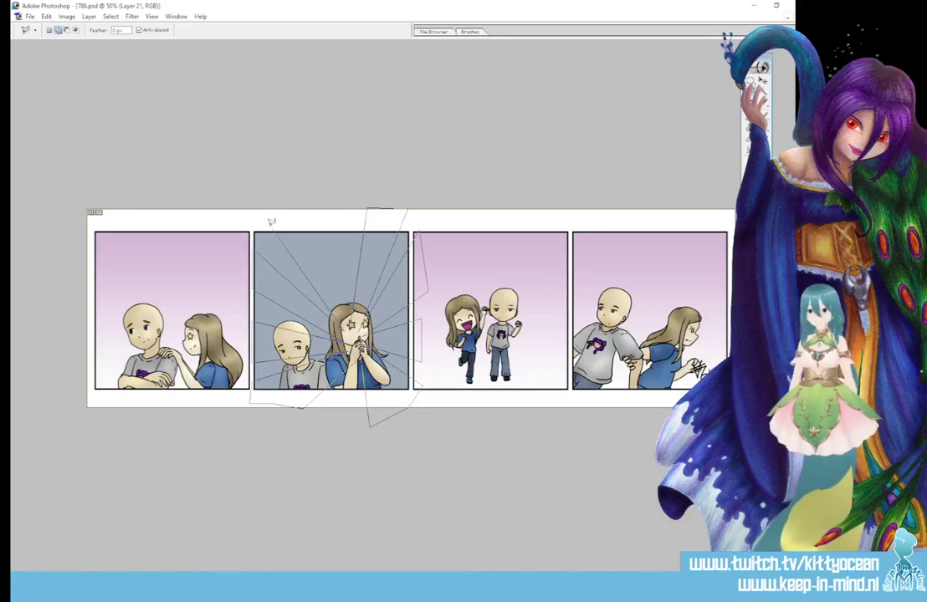
click(334, 225)
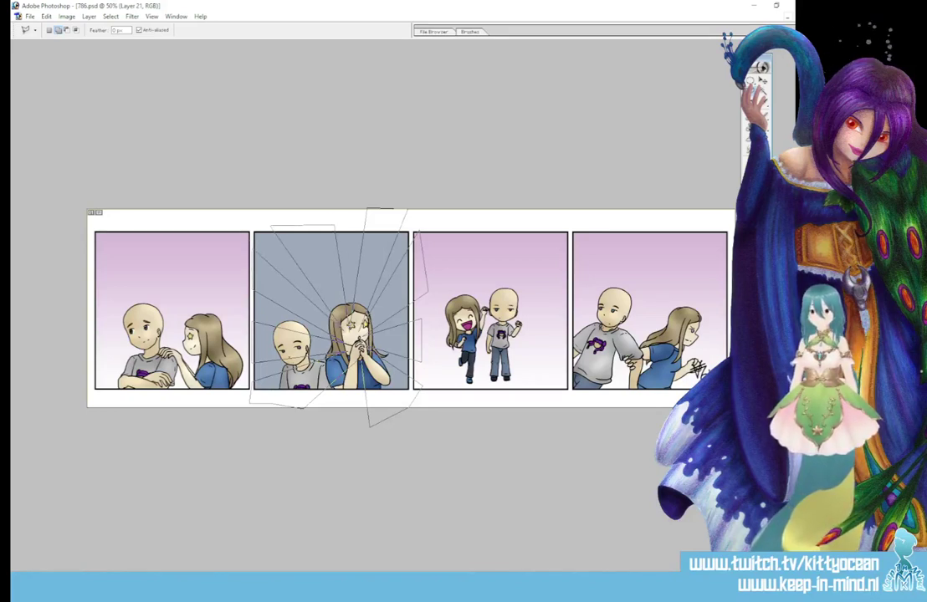
double_click(369, 424)
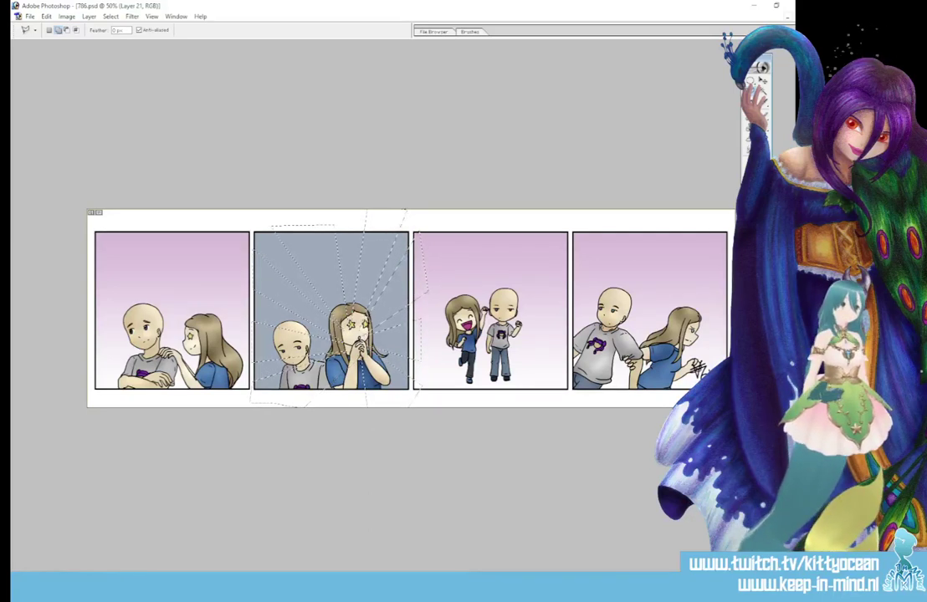
Step: Choose a pale yellow foreground colour, fill the selected sunburst rays in the second panel with it and deselect
click(752, 214)
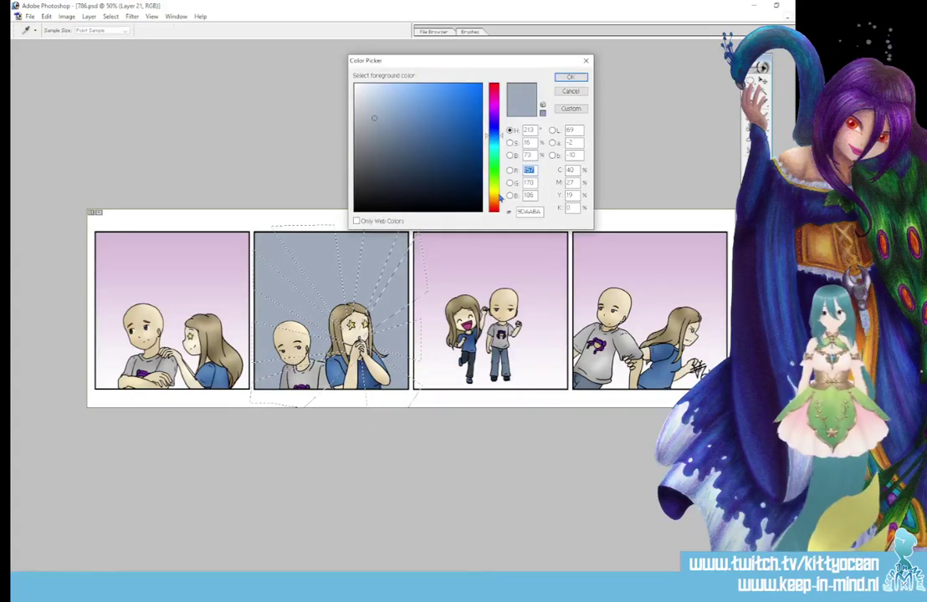
click(494, 190)
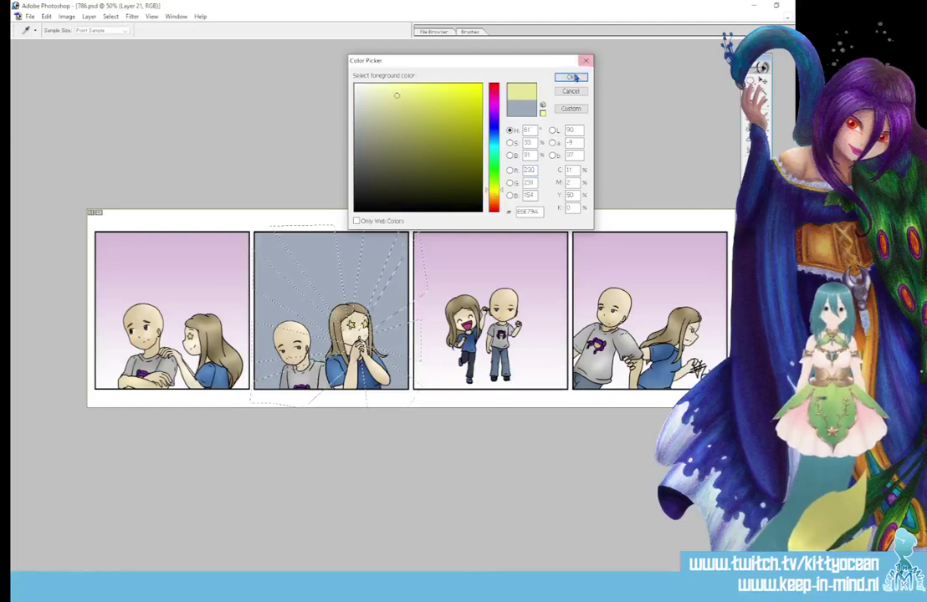
click(381, 89)
click(569, 77)
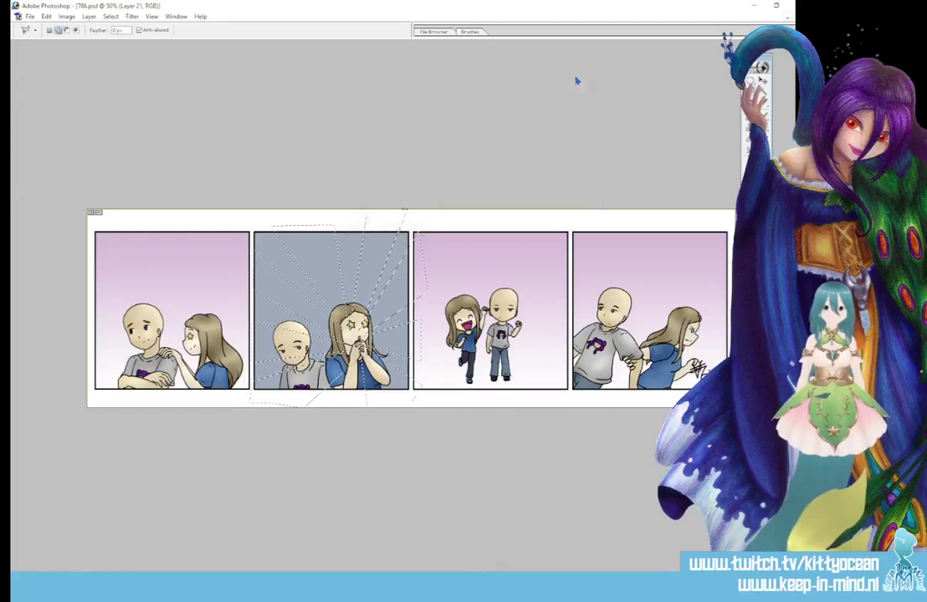
key(g)
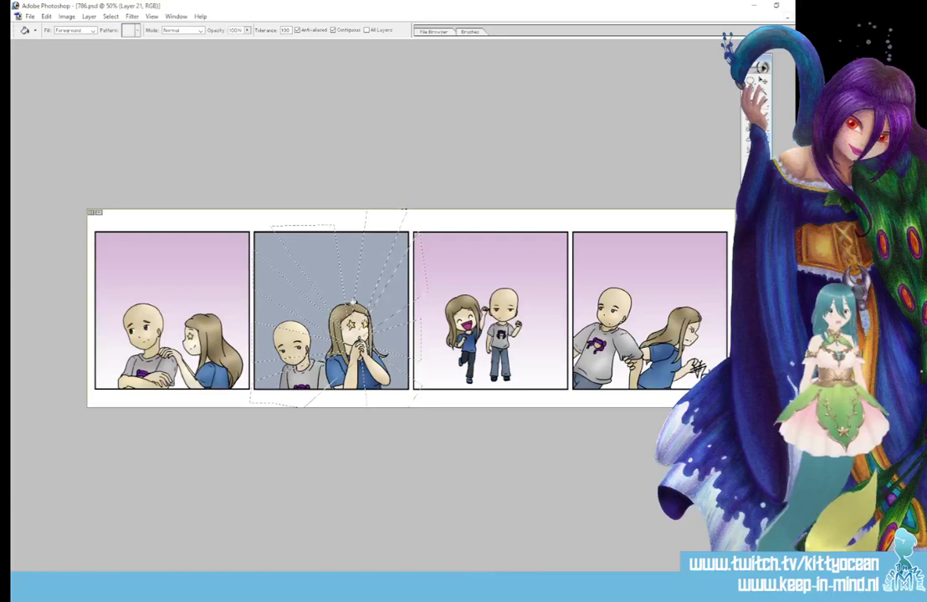
click(385, 294)
key(ctrl+d)
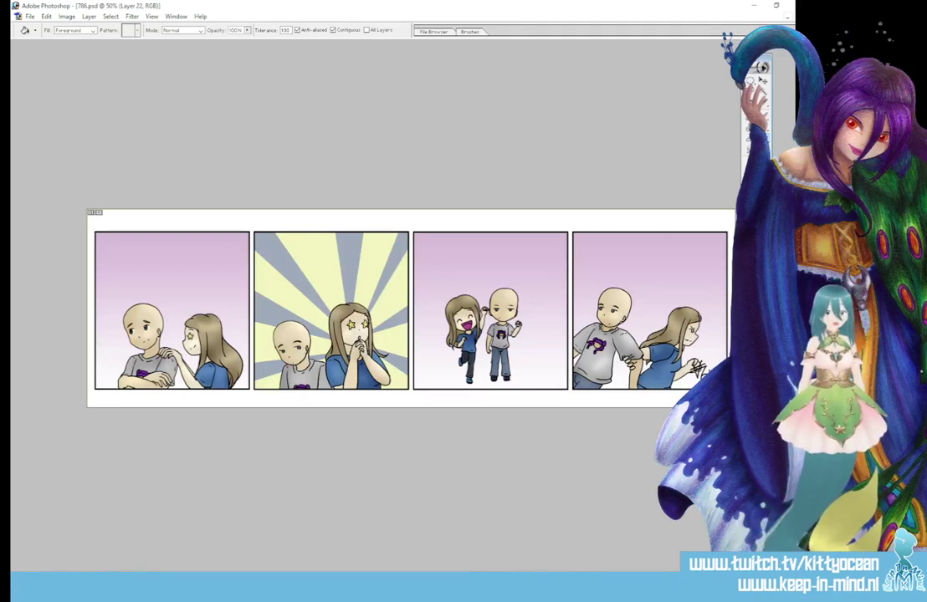
Step: Choose a light lilac-pink foreground colour and fill the rays between the yellow ones in the second panel on Layer 22
click(345, 270)
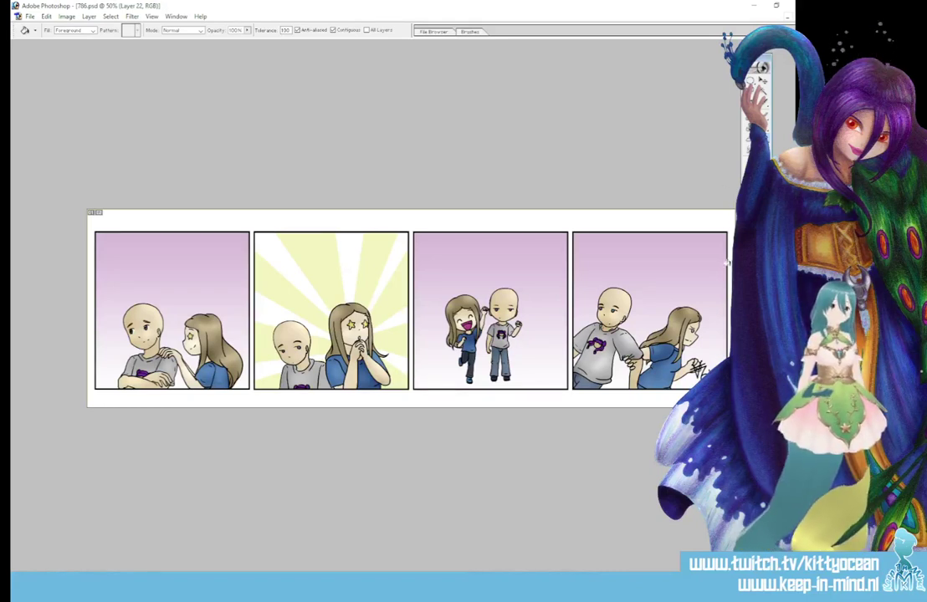
click(752, 219)
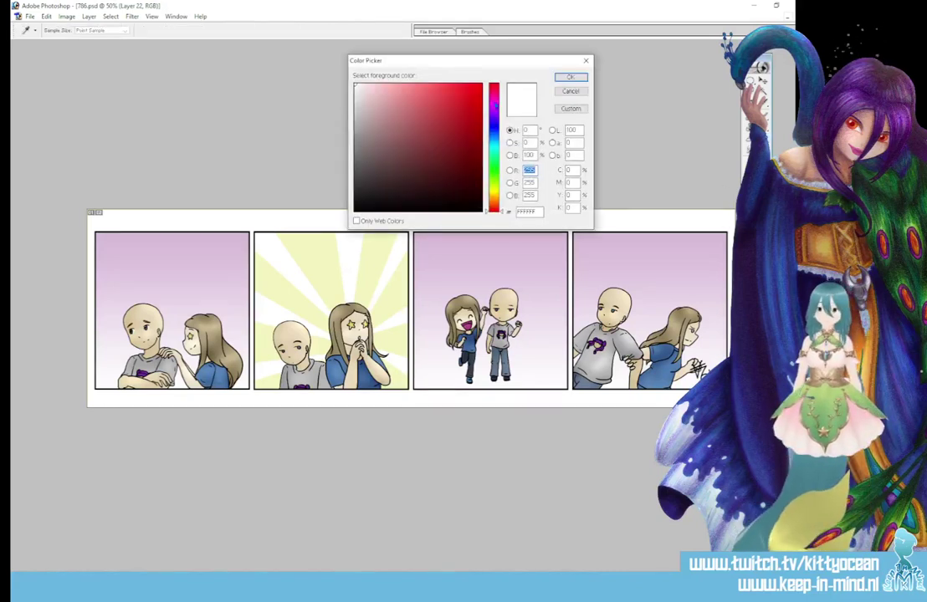
click(494, 102)
click(373, 93)
click(570, 76)
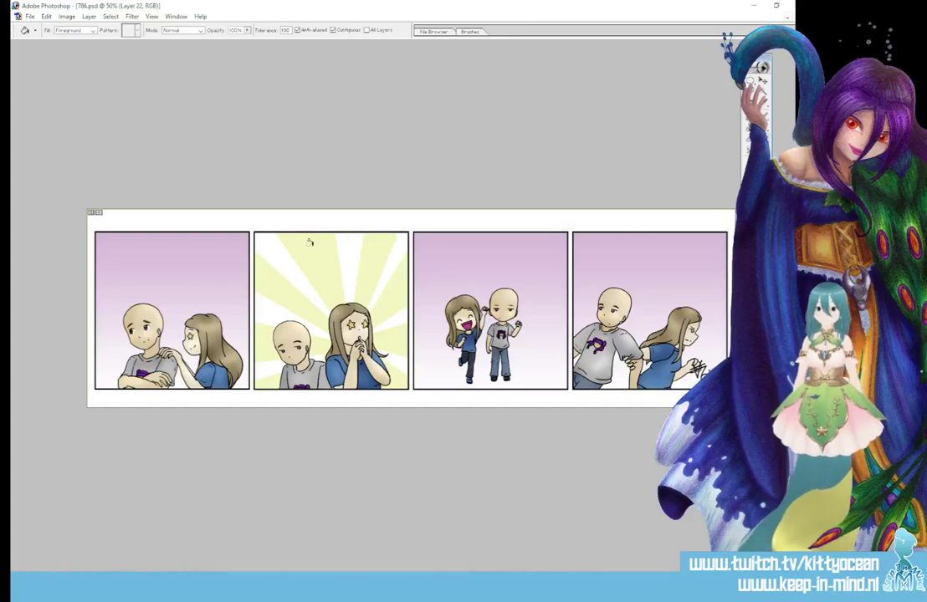
click(309, 243)
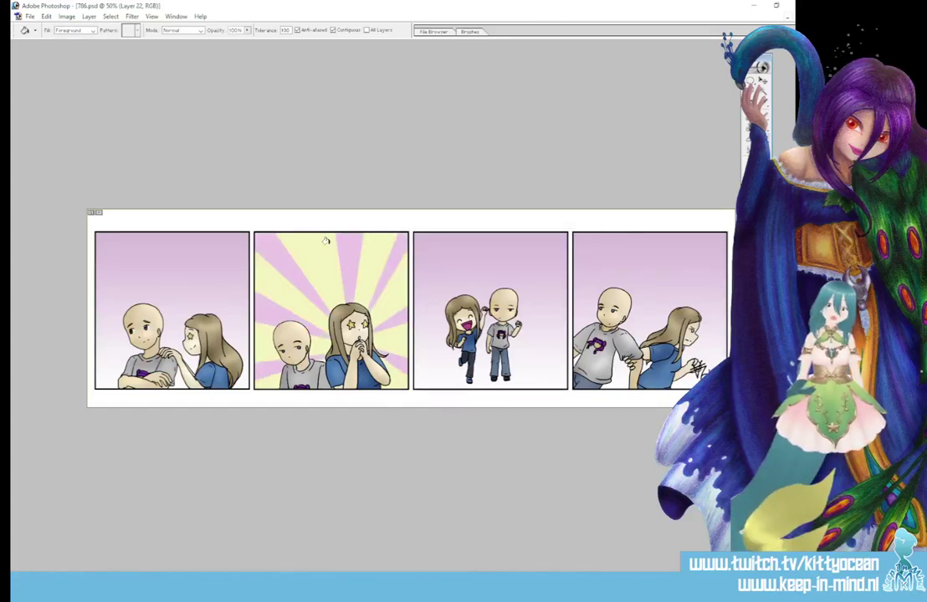
Step: Shift the hue of the lilac-pink rays on Layer 22 to a dusty rose with Hue/Saturation
key(ctrl+u)
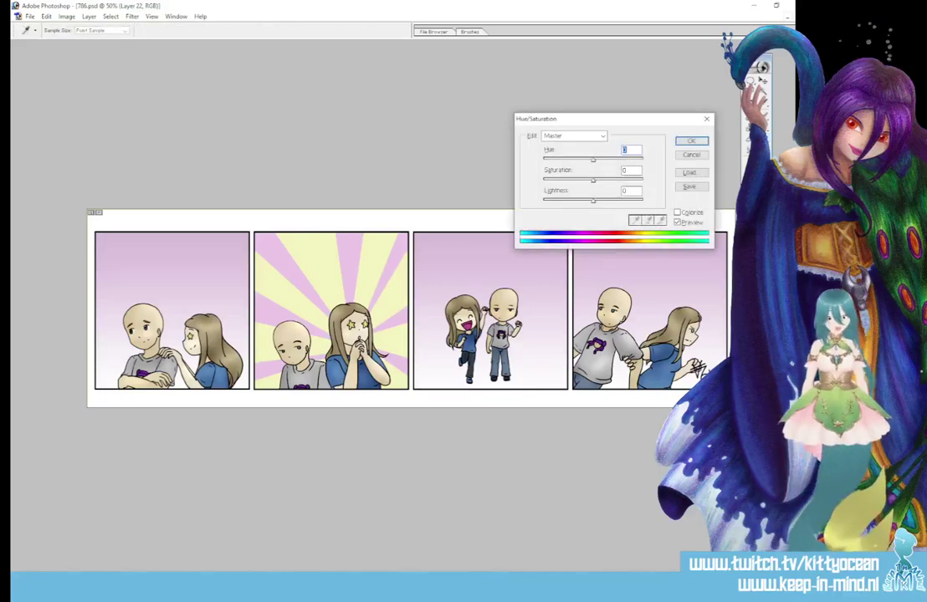
drag(592, 161, 621, 163)
click(691, 141)
key(g)
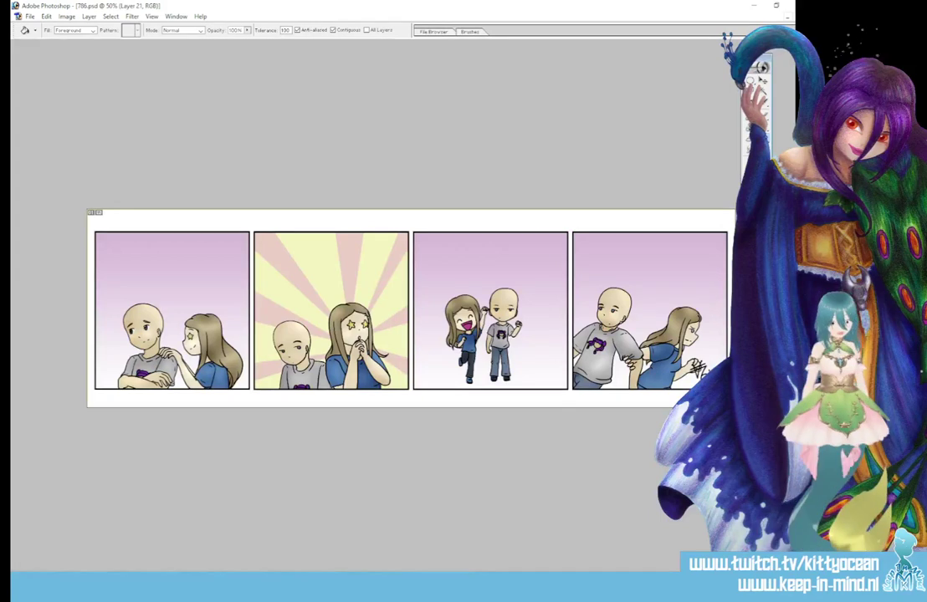
Step: Raise the Lightness of the yellow rays on Layer 21 to +34 with Hue/Saturation
key(ctrl+u)
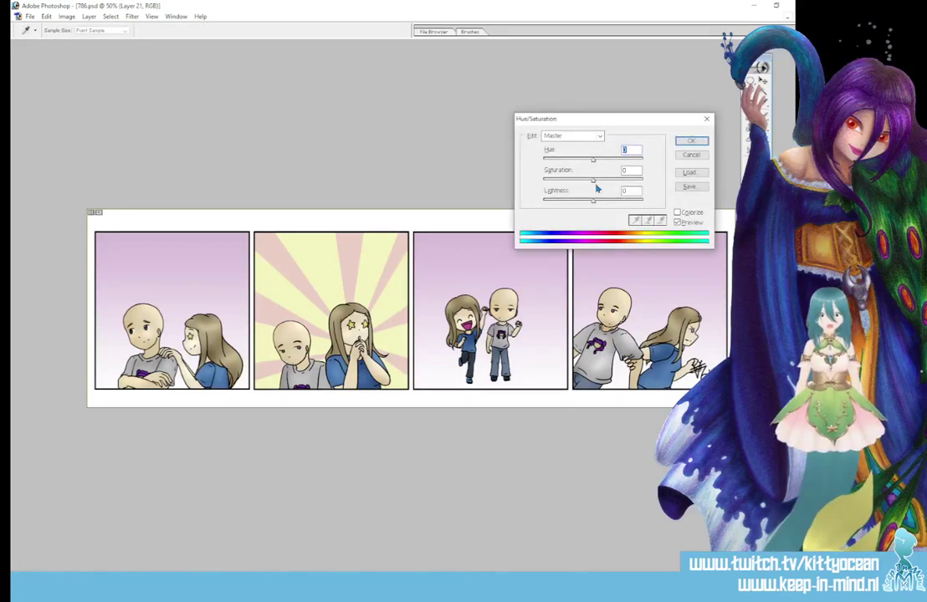
drag(593, 200, 610, 204)
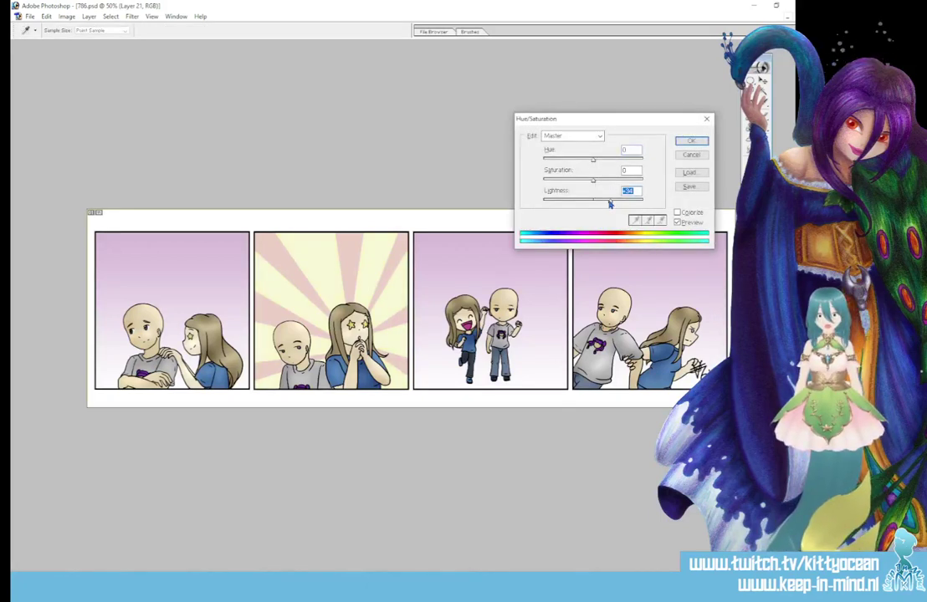
click(691, 142)
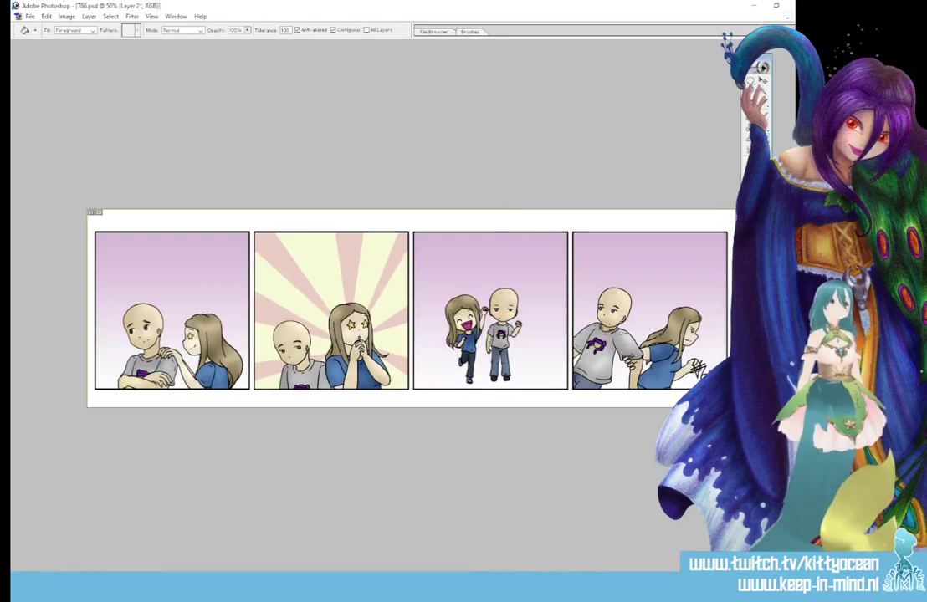
Step: Try a white Outer Glow in Normal blend mode with an enlarged size on the yellow rays of Layer 21
double_click(714, 240)
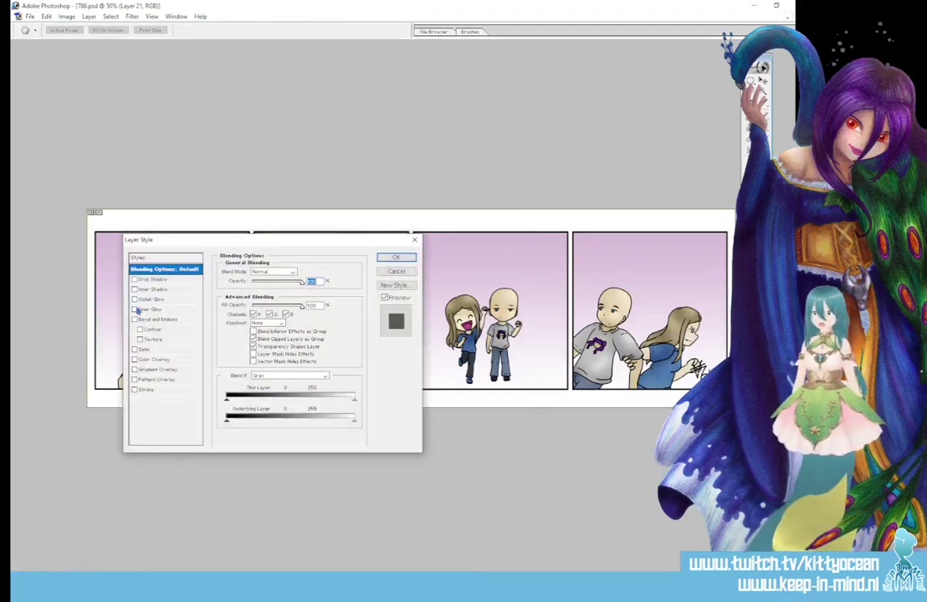
click(134, 299)
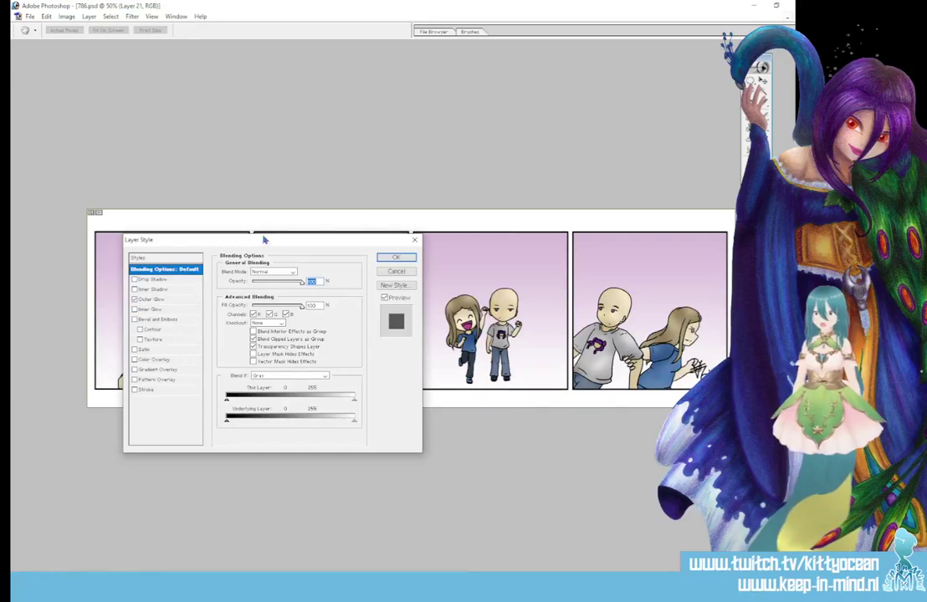
drag(284, 240, 609, 75)
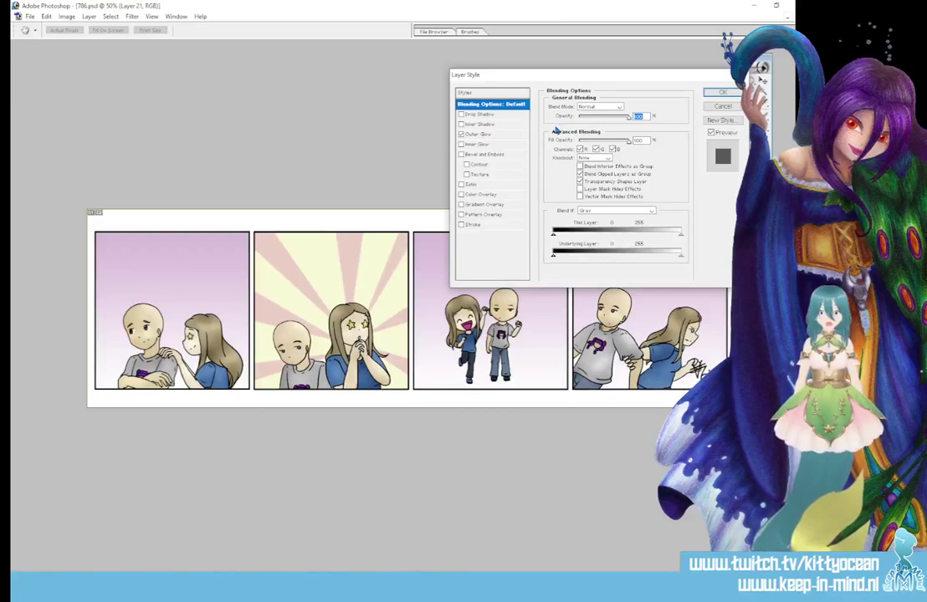
click(500, 135)
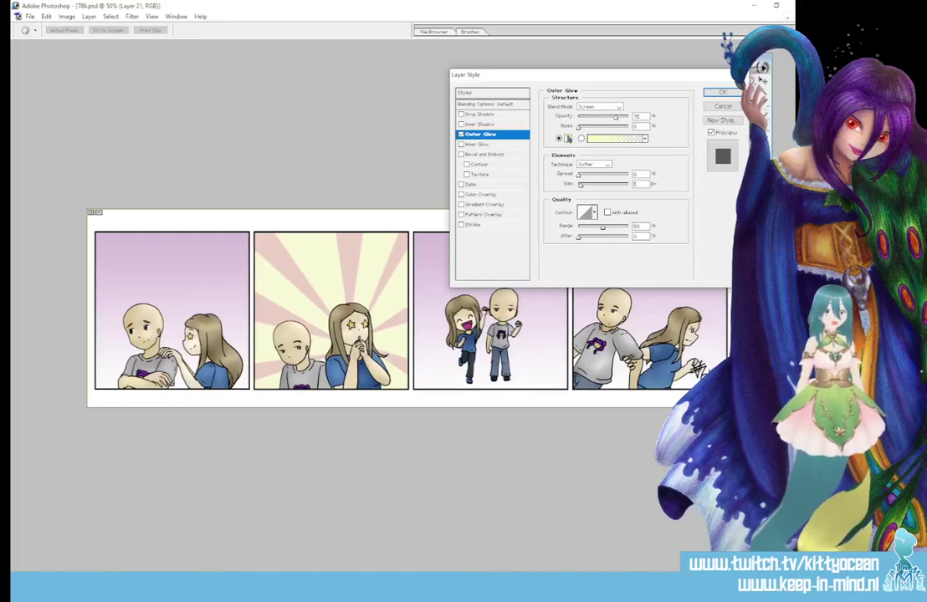
click(567, 140)
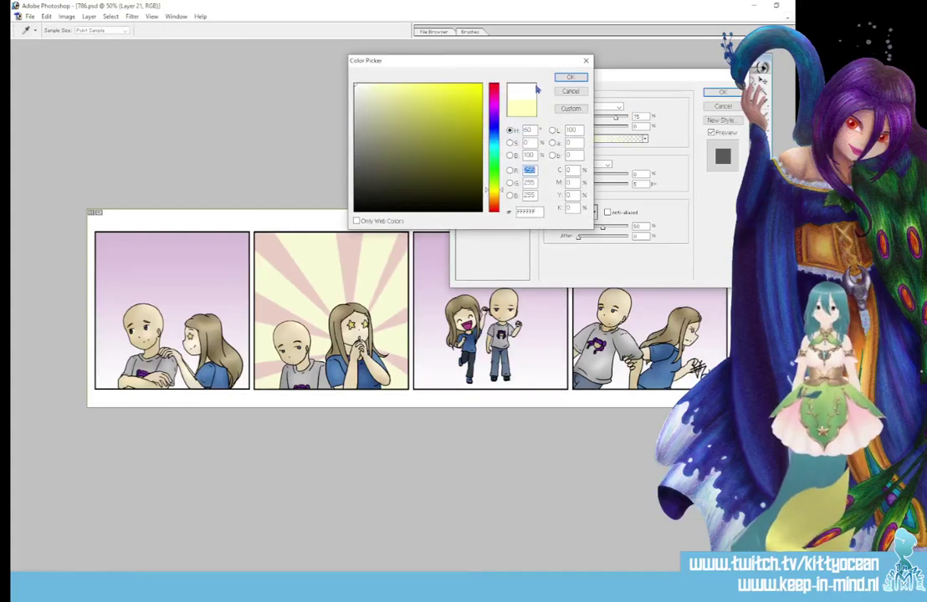
click(571, 77)
click(598, 108)
click(595, 112)
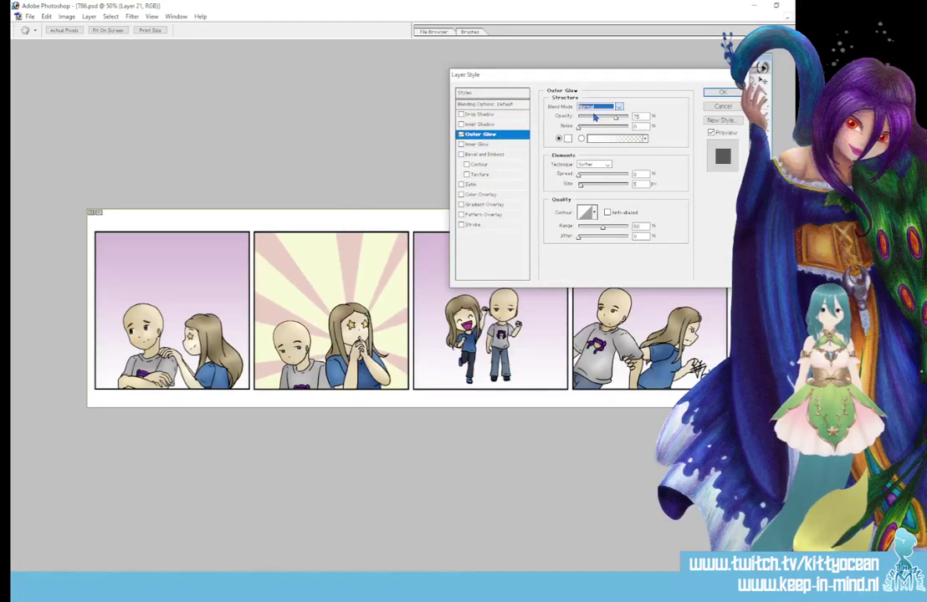
click(590, 186)
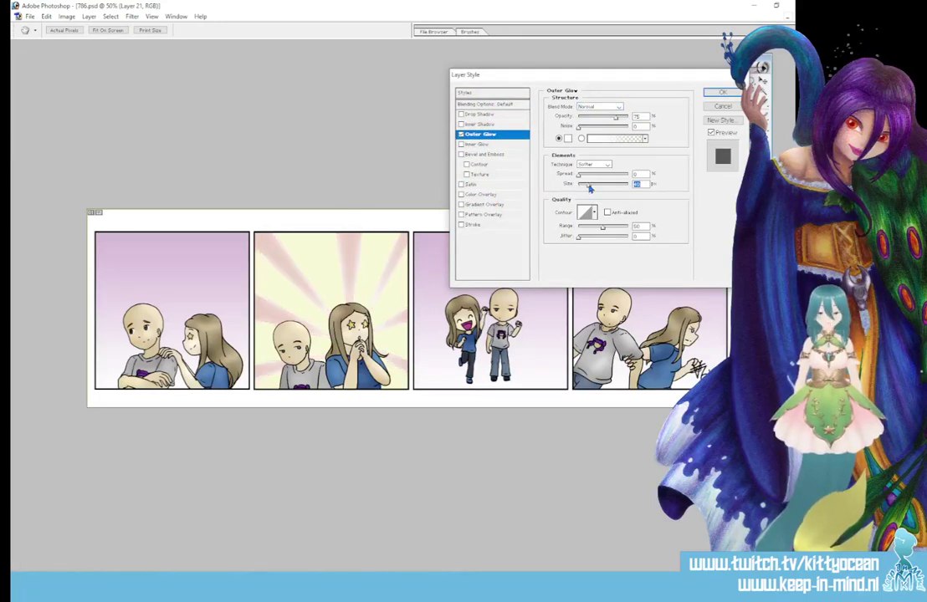
drag(588, 189, 586, 190)
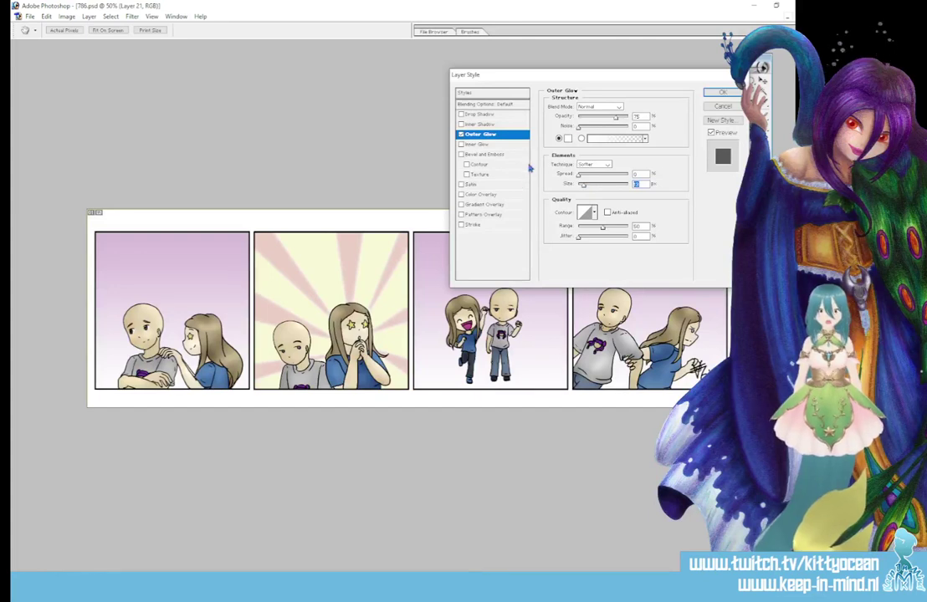
Step: Add a Gradient Overlay to the yellow rays on Layer 21 using the white-to-yellow preset in Radial style
click(461, 205)
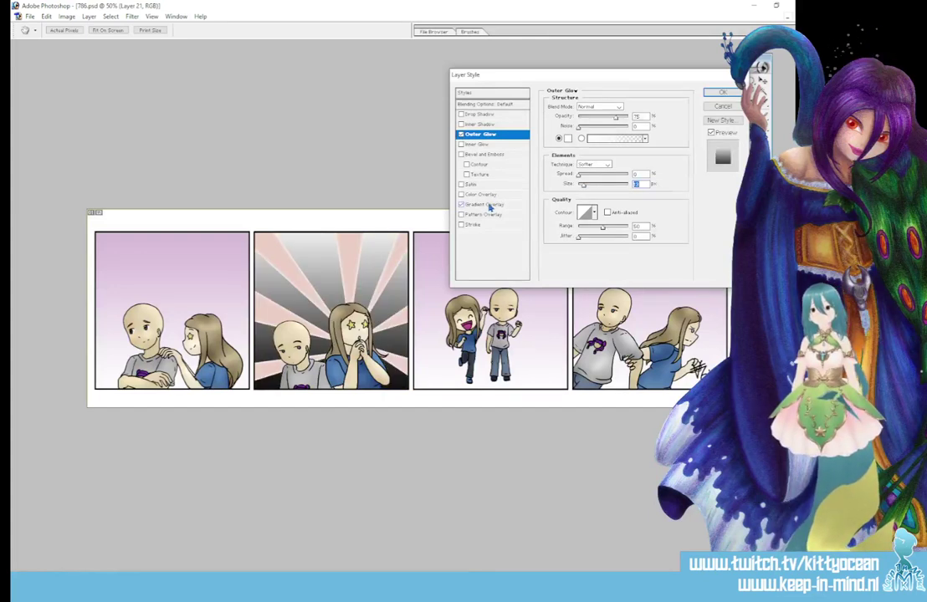
click(488, 205)
click(635, 126)
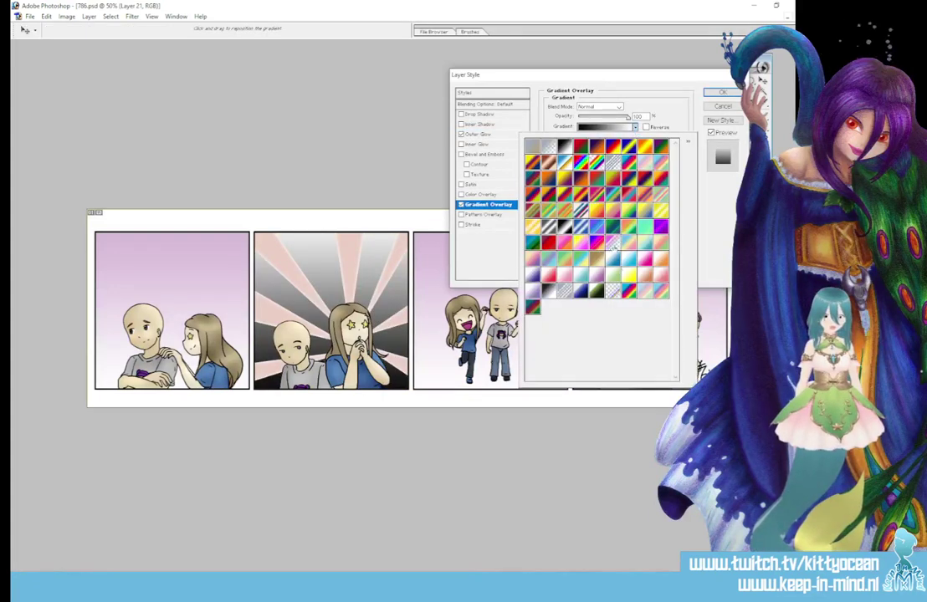
click(533, 225)
click(672, 108)
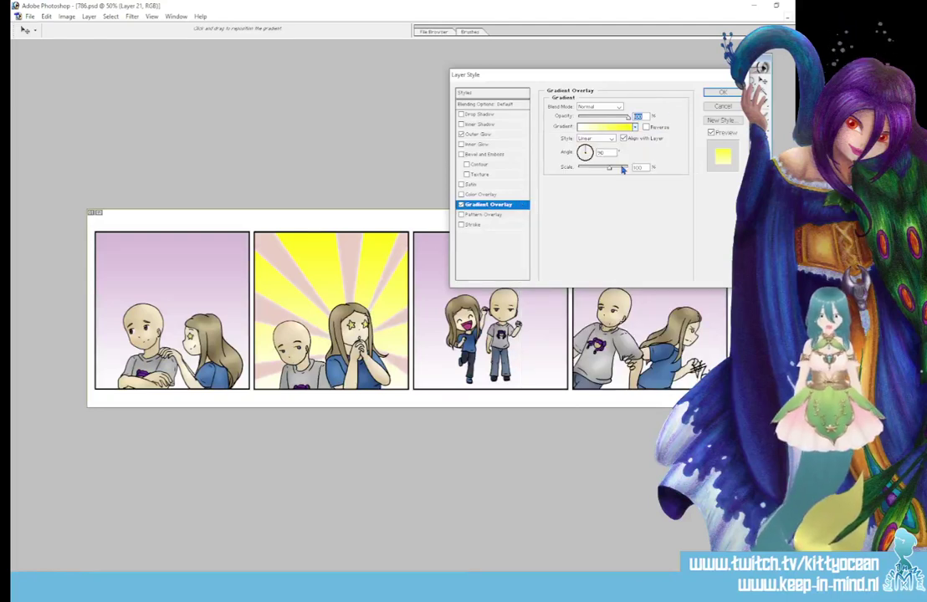
click(600, 138)
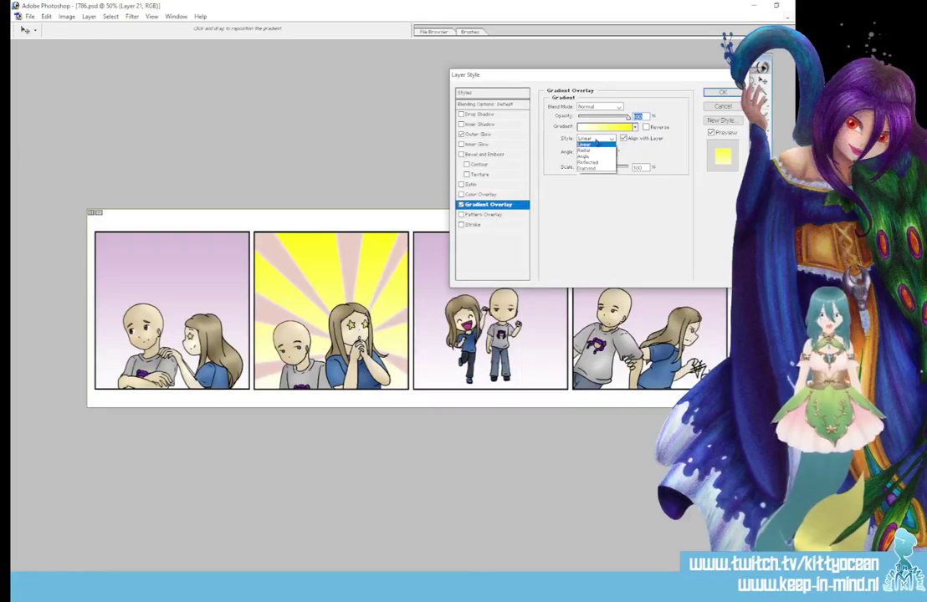
click(596, 149)
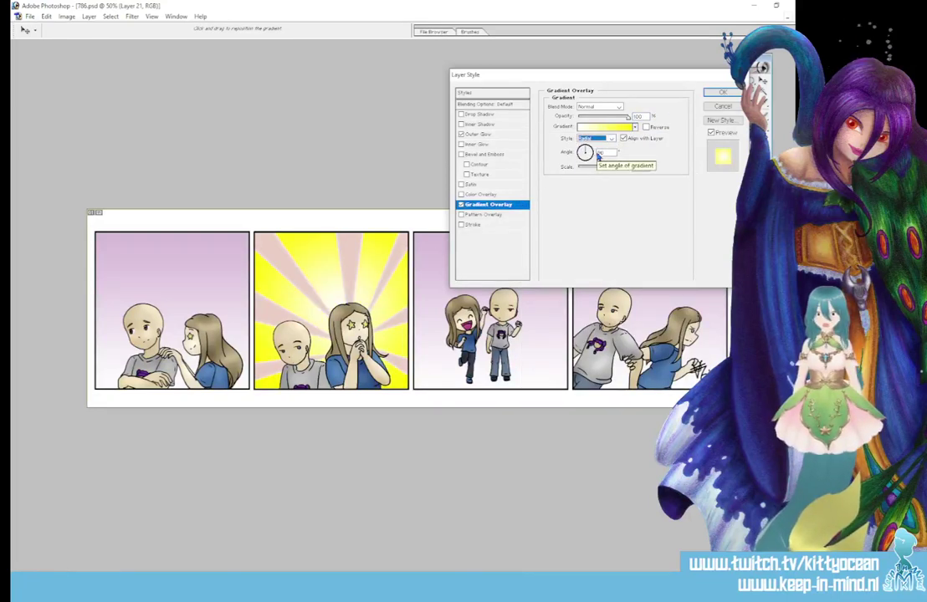
Step: Change the overlay gradient's yellow end stop to pale yellow, about #F2ED8C, and turn off the Outer Glow on Layer 21
click(637, 117)
click(620, 128)
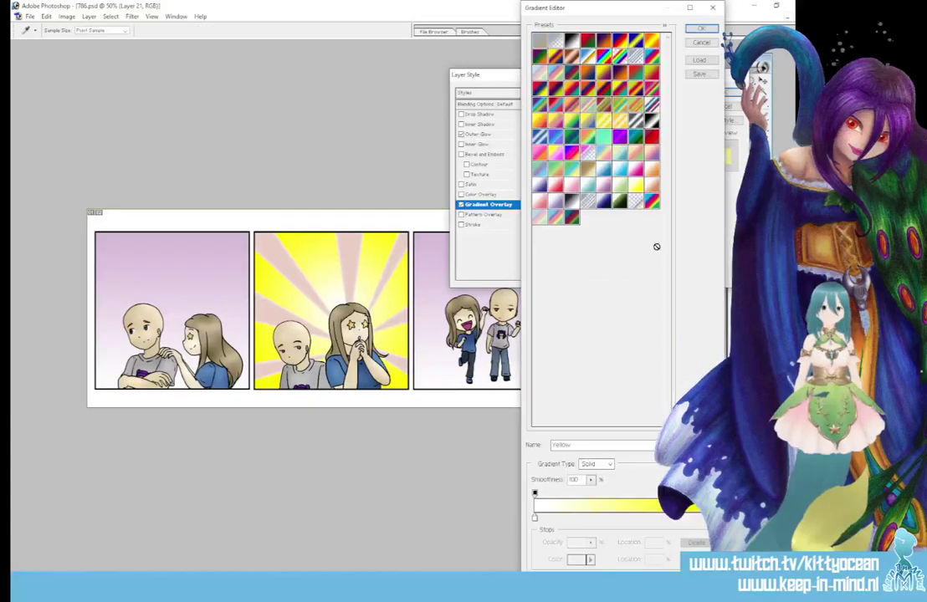
click(707, 516)
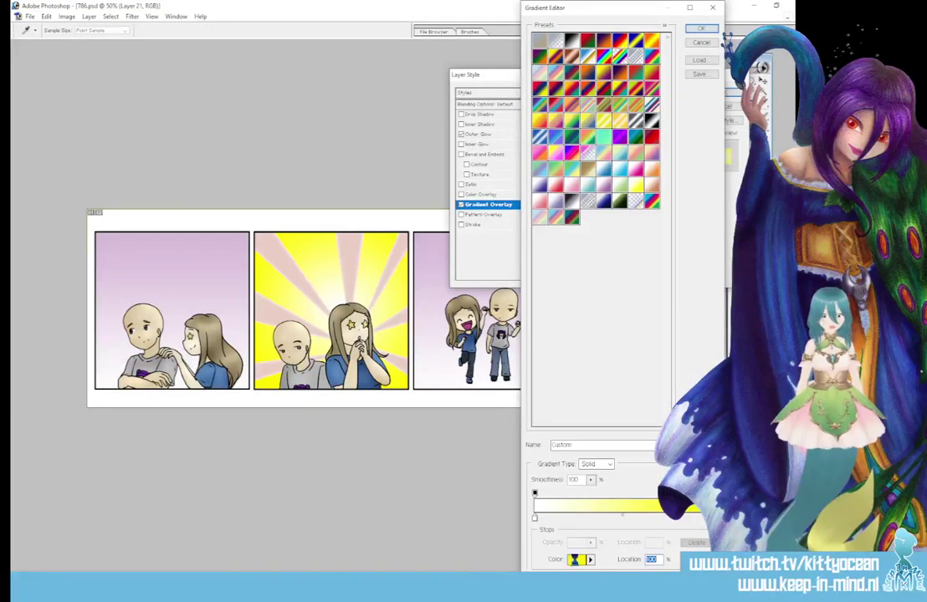
click(576, 559)
click(409, 90)
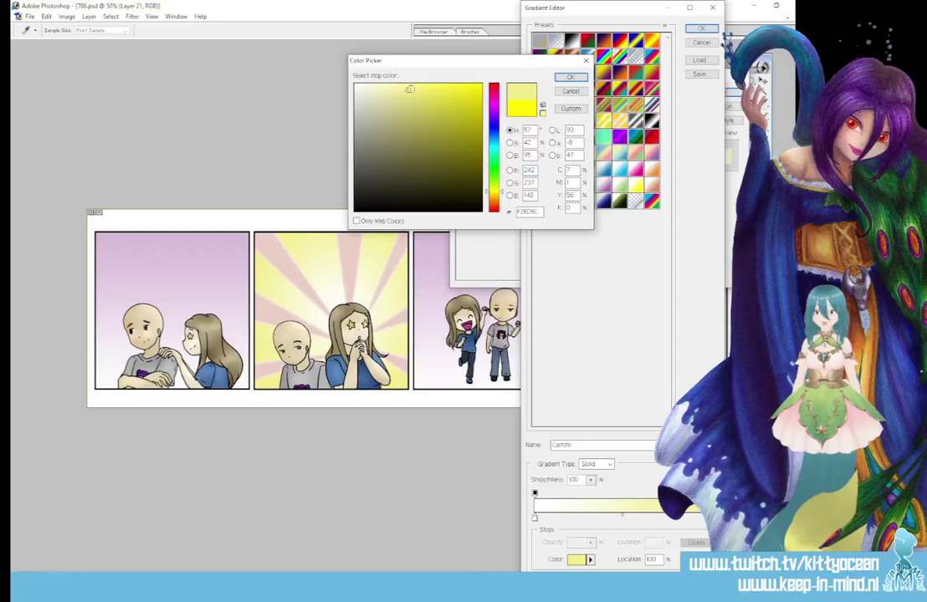
click(571, 77)
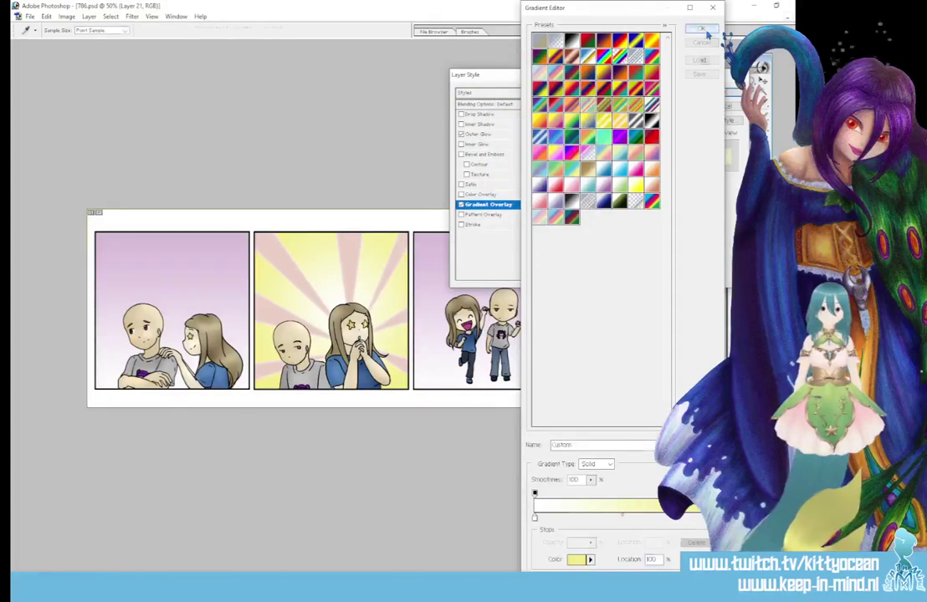
click(701, 28)
click(461, 134)
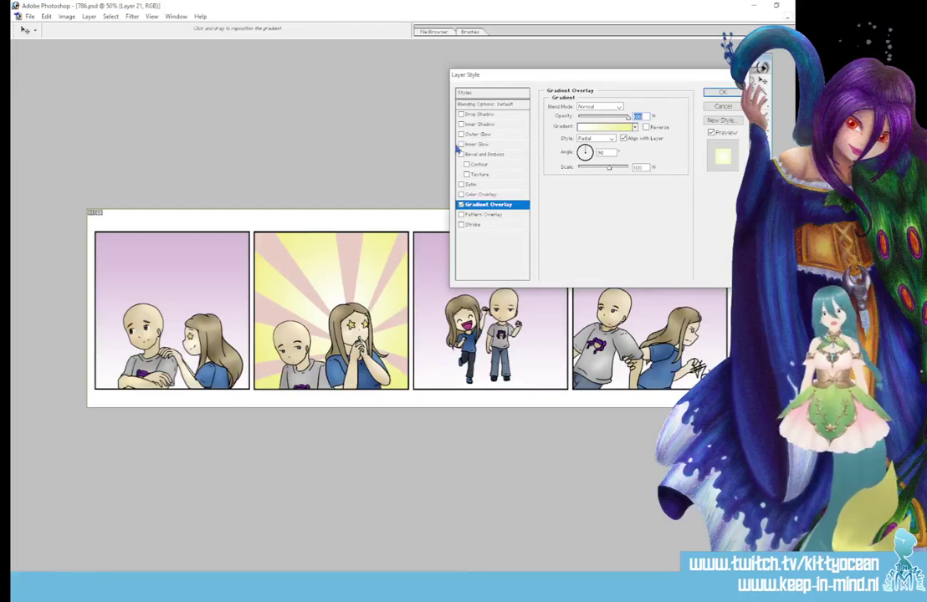
click(720, 94)
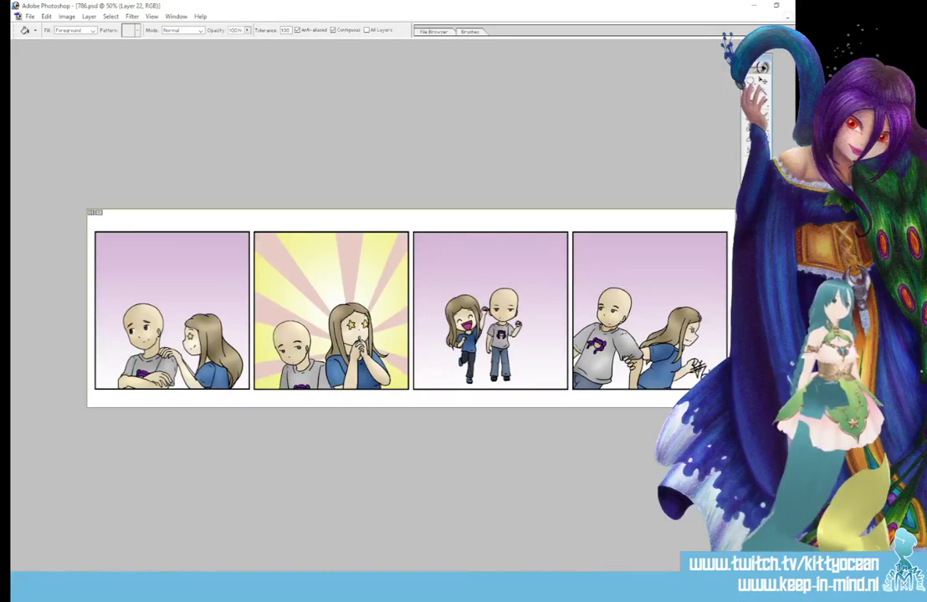
Step: Add a Gradient Overlay to the pink rays on Layer 22 using the white-to-magenta preset in Radial style
double_click(761, 251)
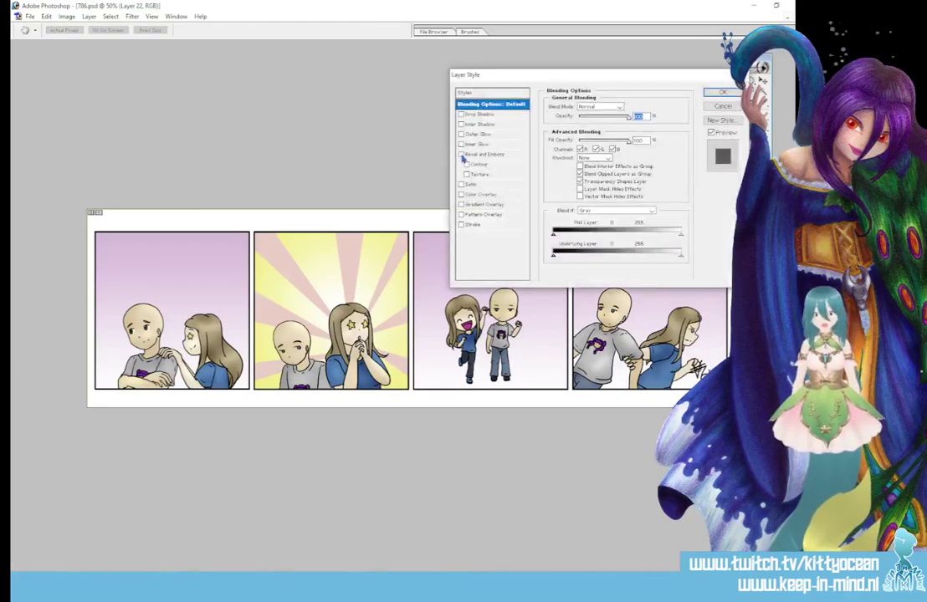
click(461, 205)
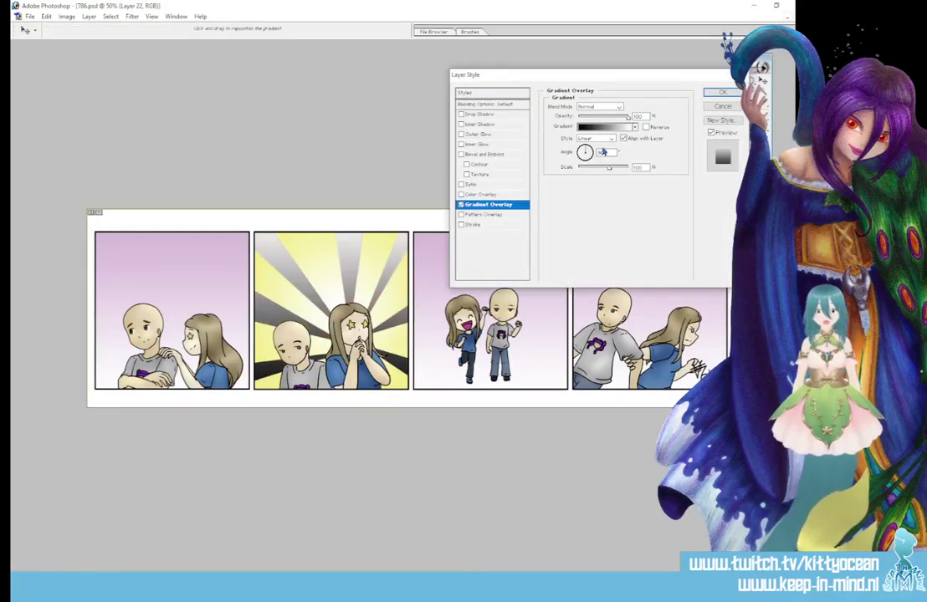
click(595, 138)
click(600, 151)
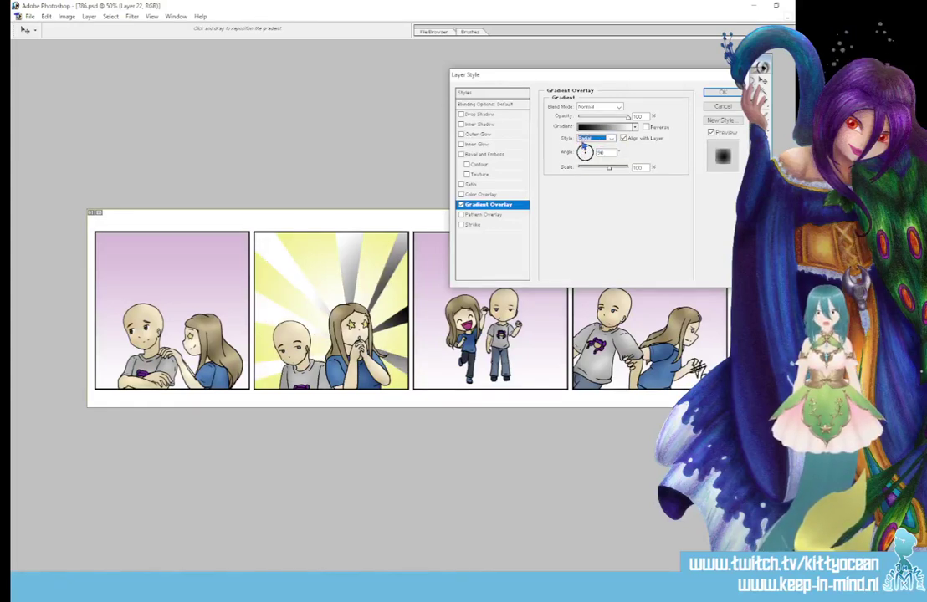
click(636, 128)
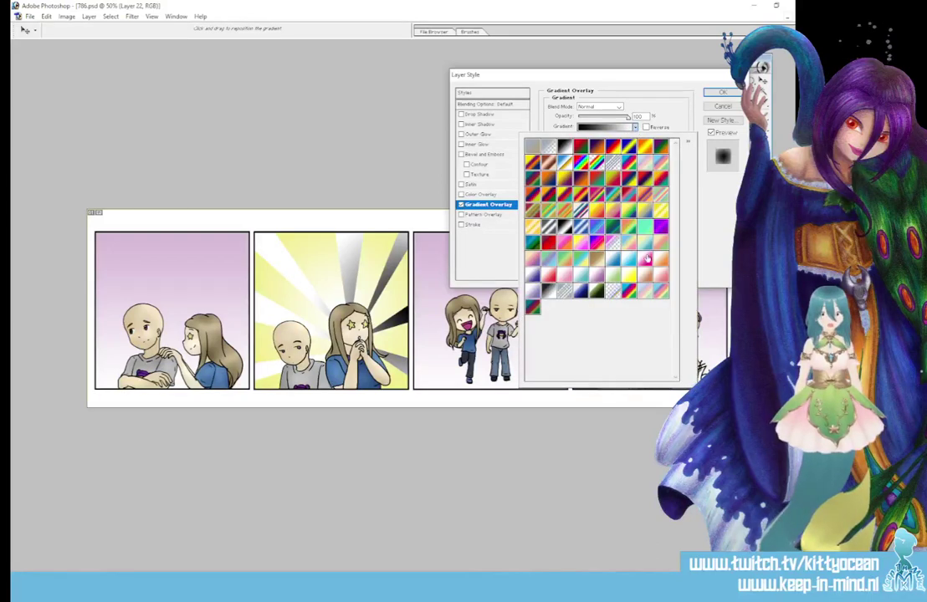
click(613, 242)
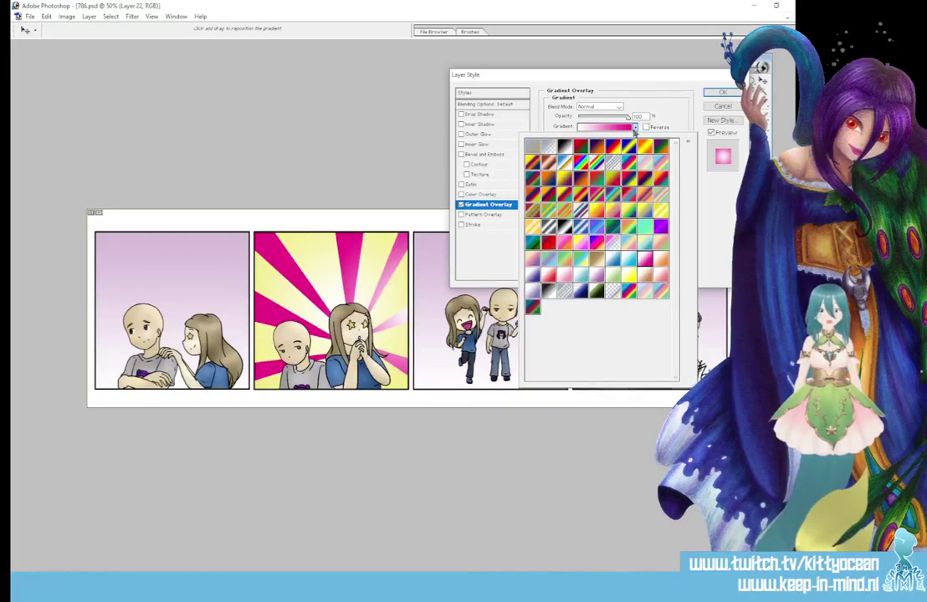
Step: Lower the pink rays' Gradient Overlay opacity to 25% and change its style to Reflected
click(556, 97)
drag(629, 118, 597, 121)
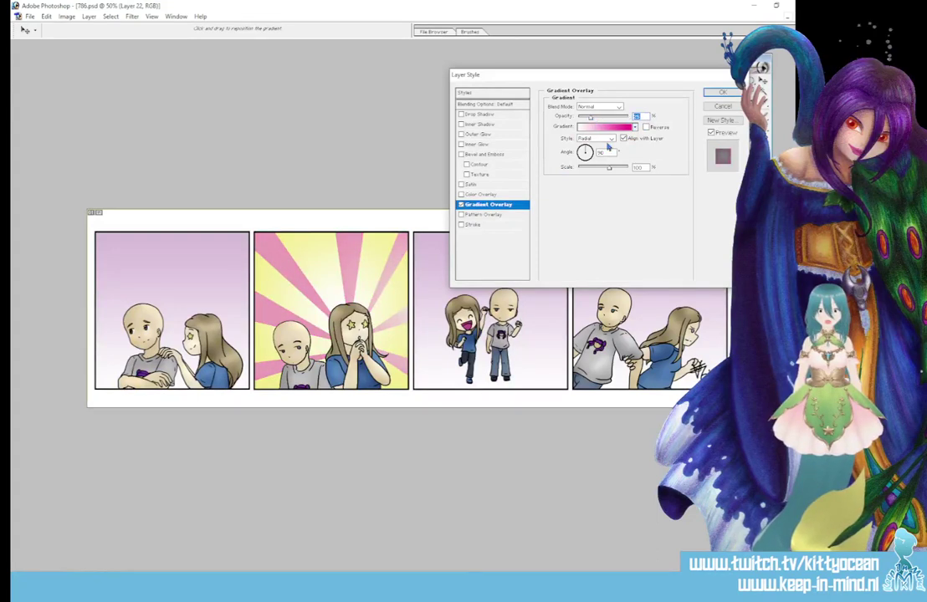
click(608, 142)
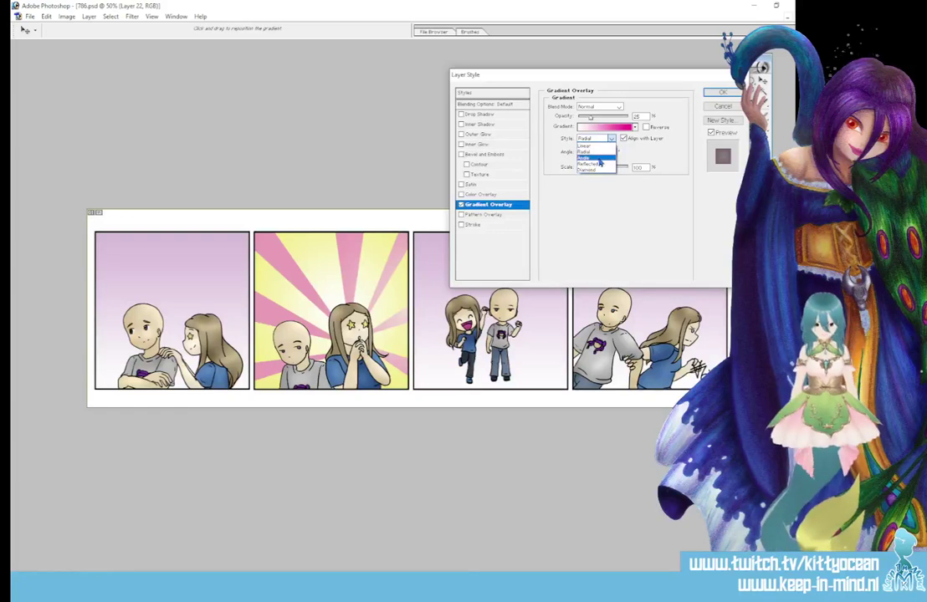
click(598, 158)
click(595, 139)
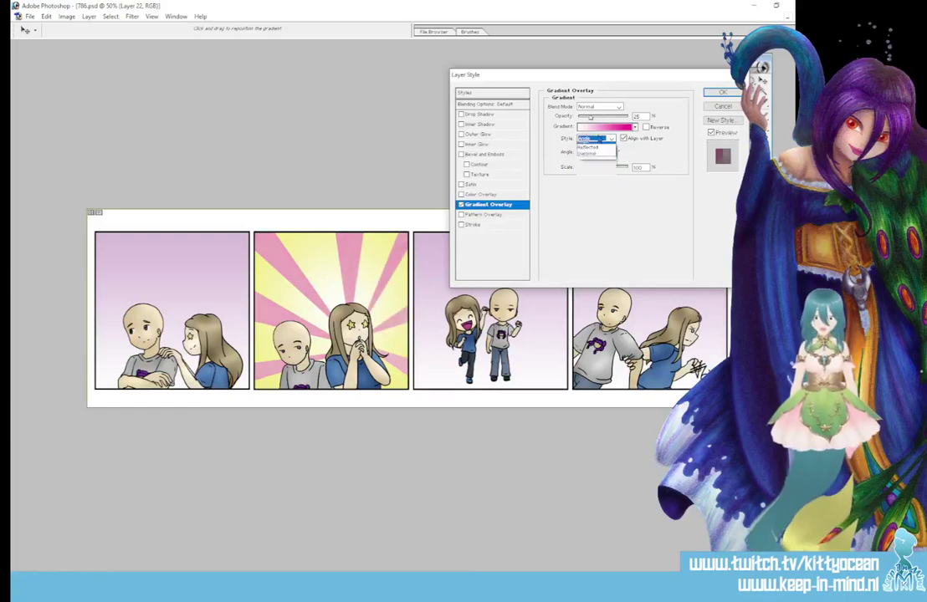
click(599, 167)
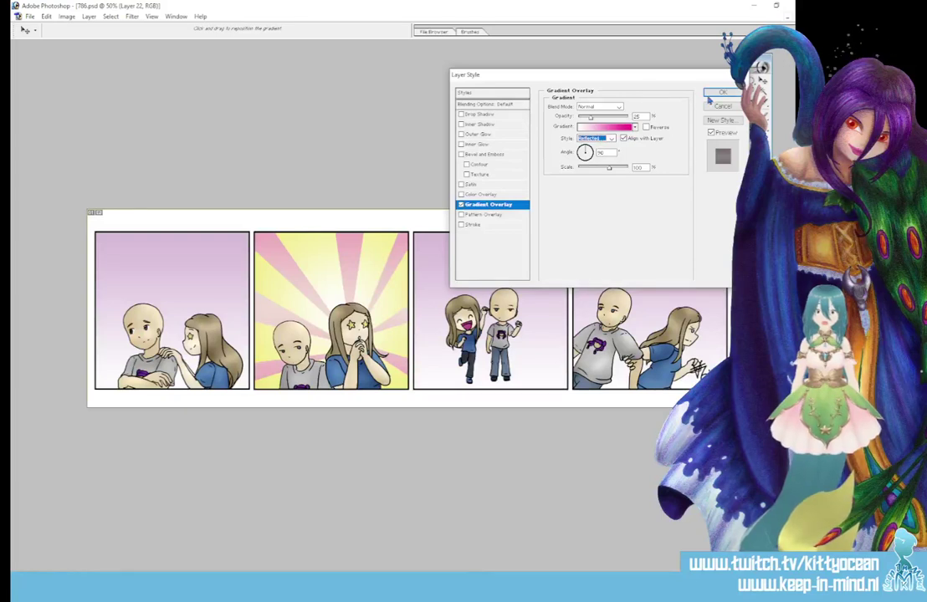
click(716, 93)
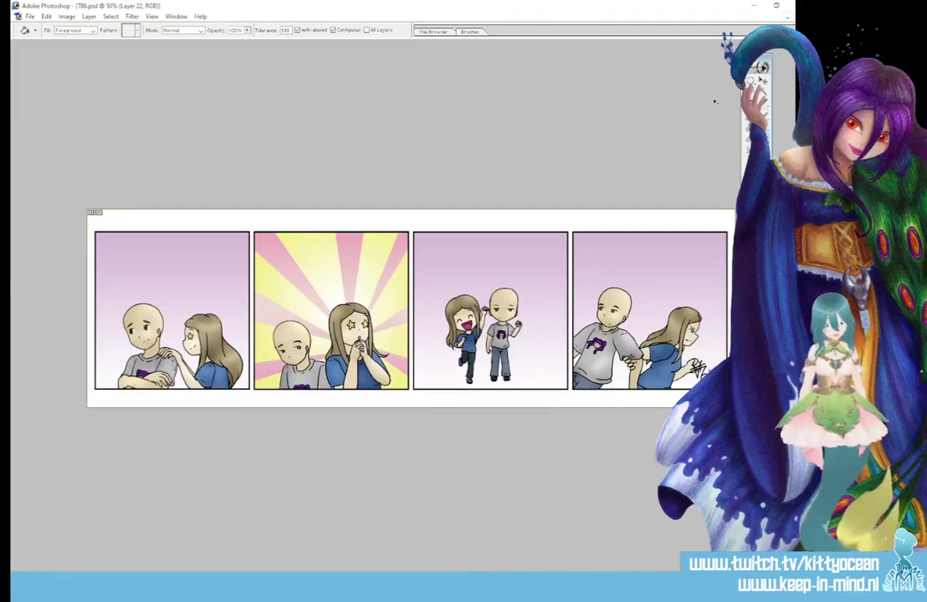
Step: Show the comic's lettering and make elliptical selections for speech balloons around the dialogue in all four panels on the ball layer
key(ctrl+minus)
key(ctrl+plus)
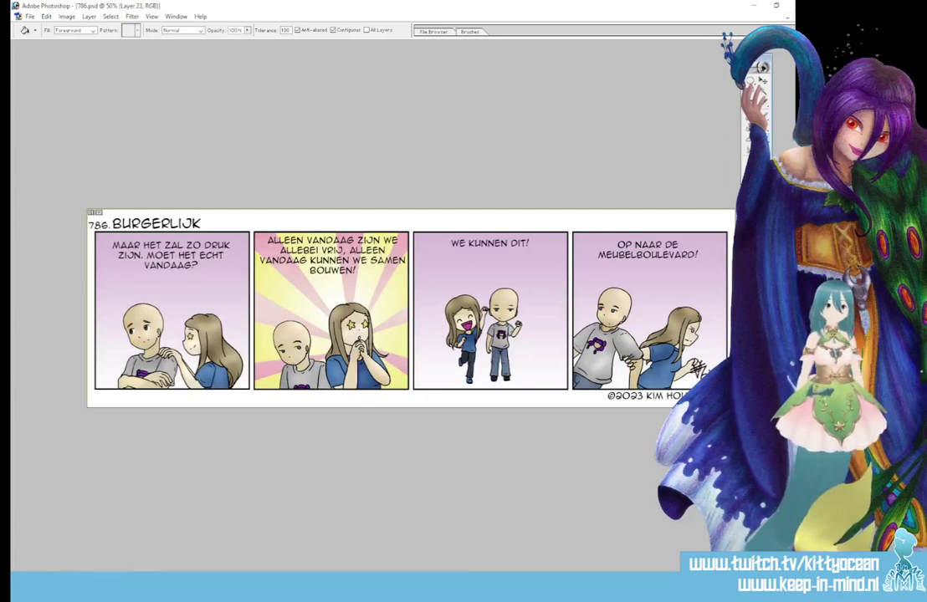
click(778, 335)
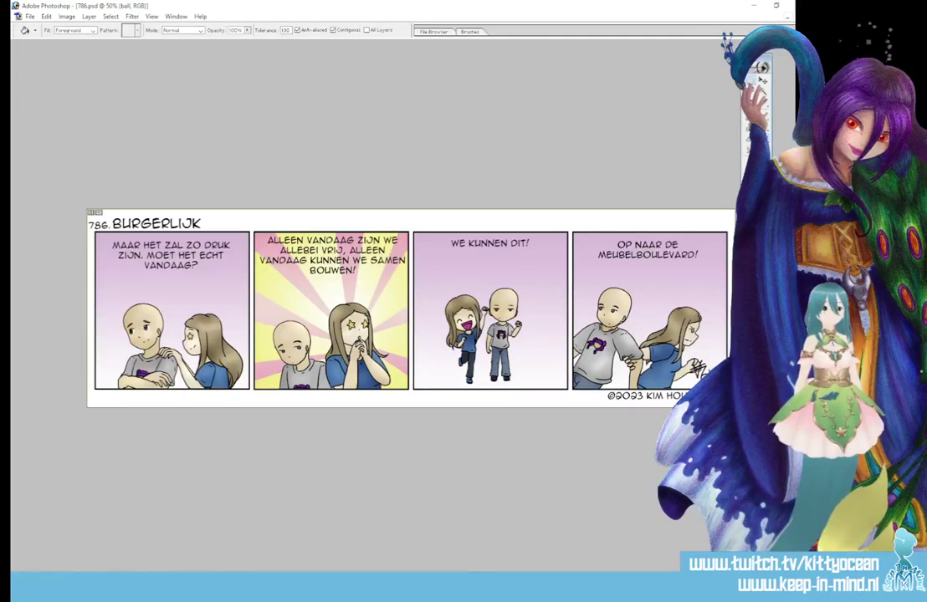
click(752, 81)
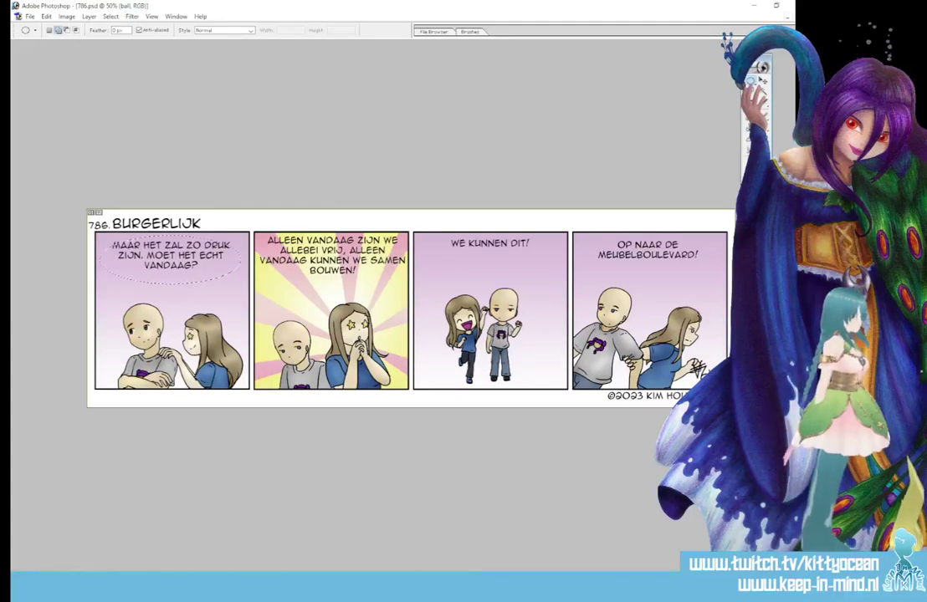
key(ctrl+d)
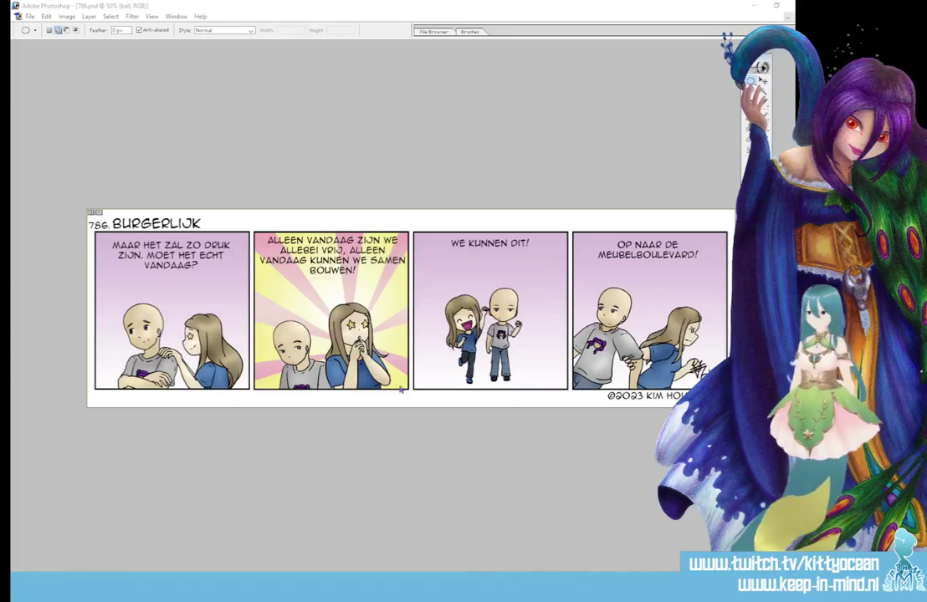
click(278, 5)
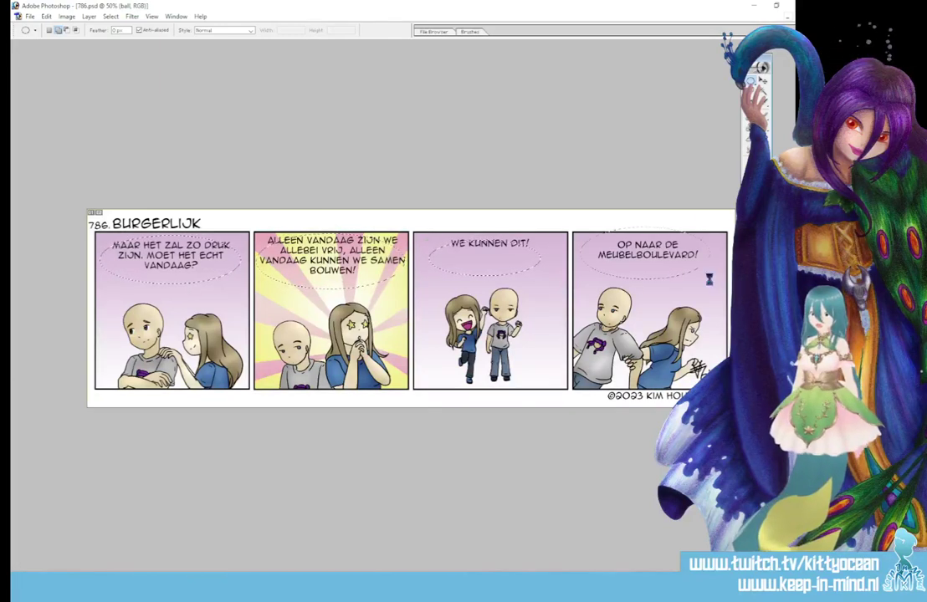
Step: Add a pointed tail towards the speaker to each balloon selection with the Polygonal Lasso and fill all four balloons white
click(753, 75)
click(760, 80)
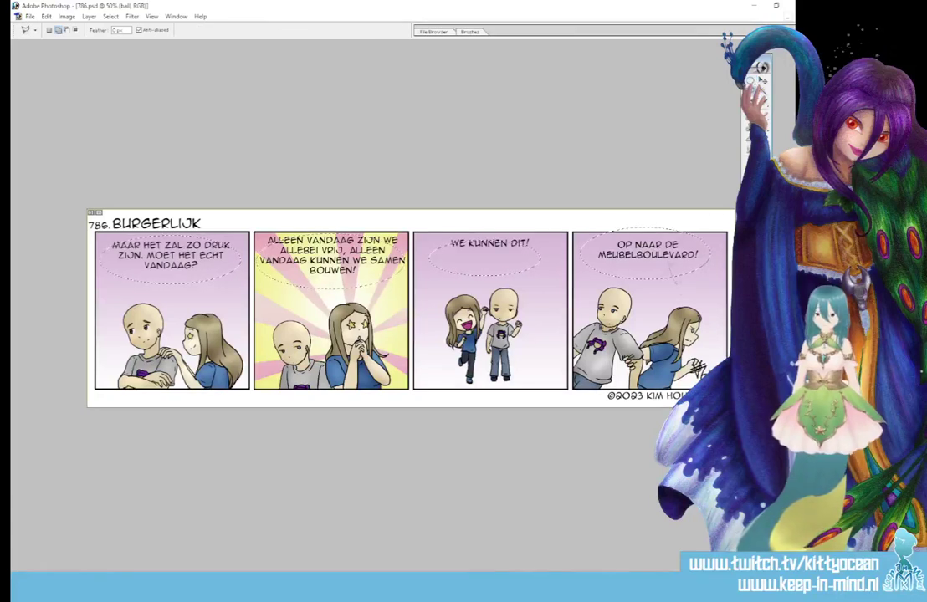
mouse_move(670, 267)
mouse_down()
mouse_move(676, 298)
mouse_move(670, 267)
mouse_up()
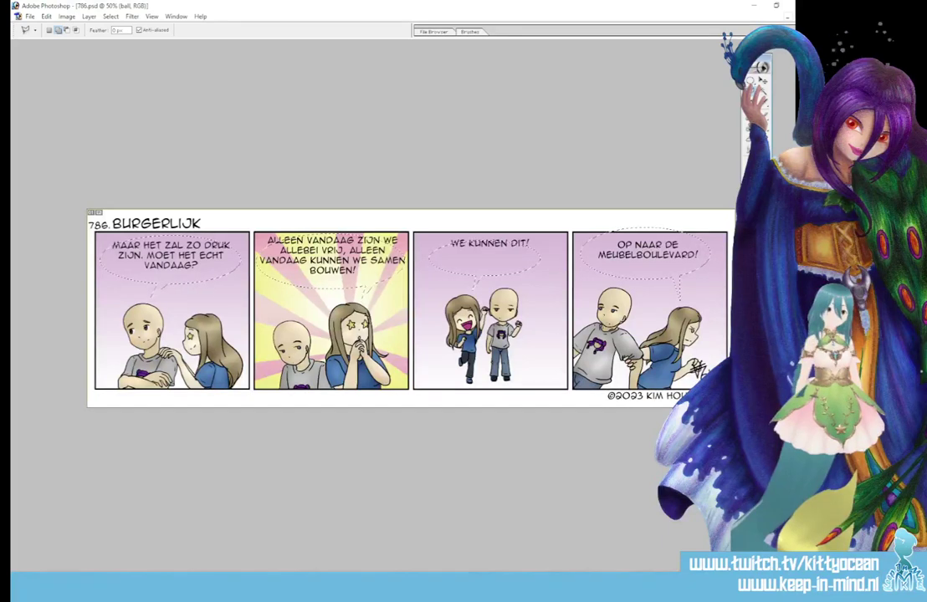
key(g)
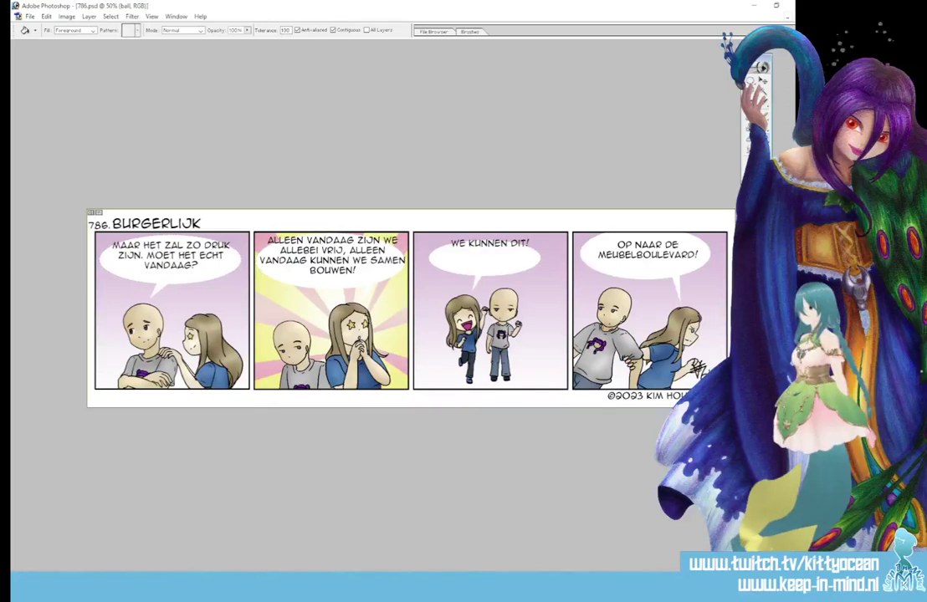
Step: Outline the speech balloons on the ball layer with a 4 px outside Stroke in black (#000000)
double_click(729, 266)
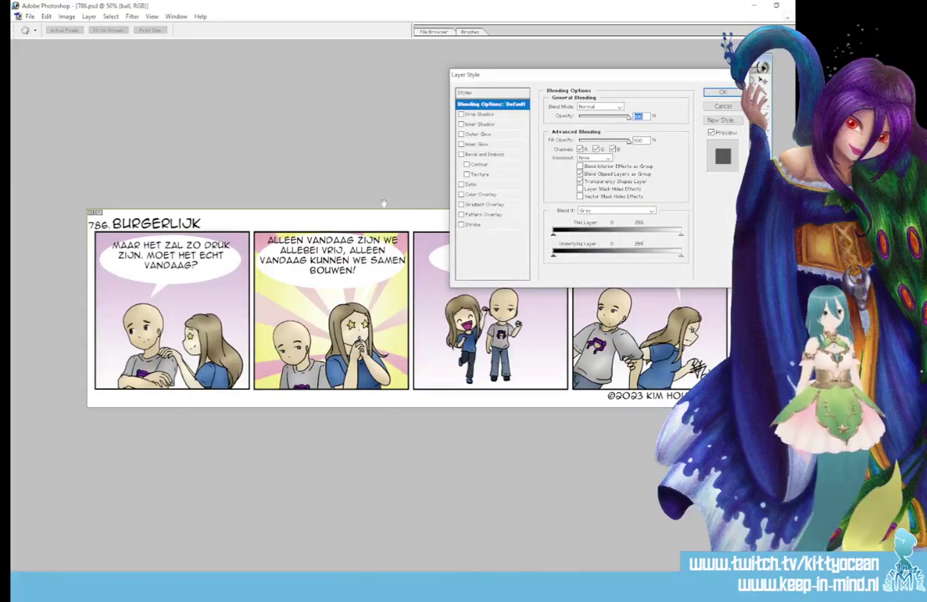
click(461, 226)
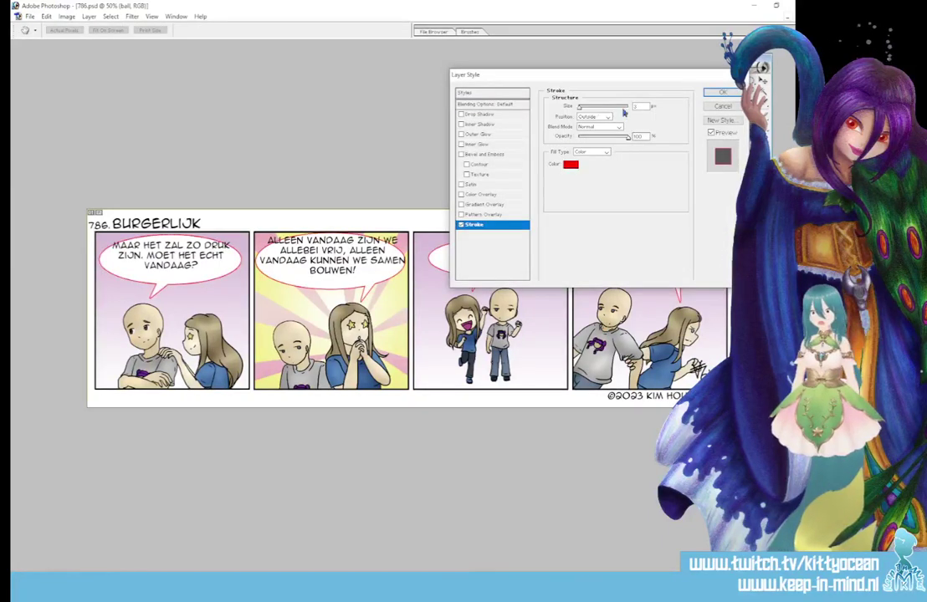
drag(580, 108, 586, 109)
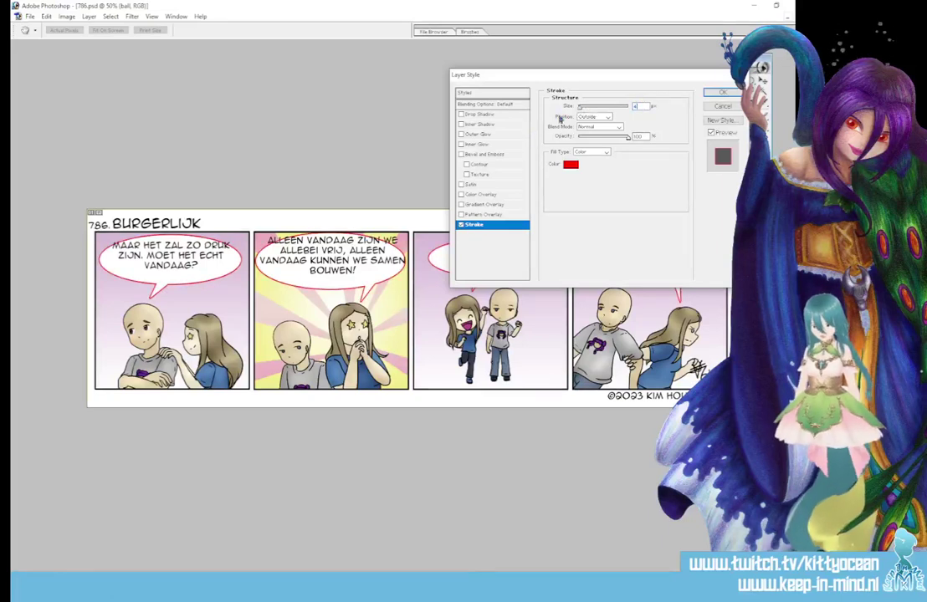
click(570, 164)
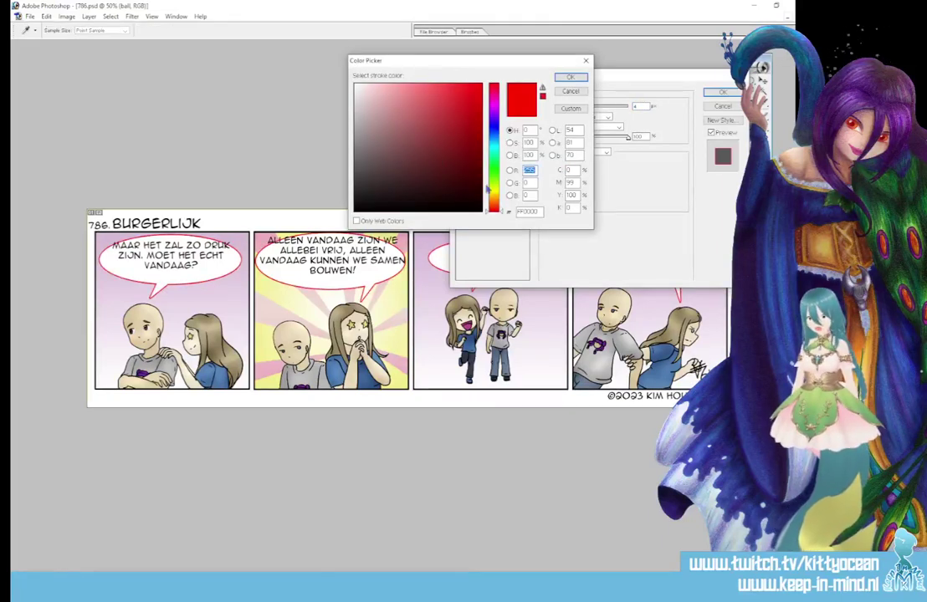
click(384, 209)
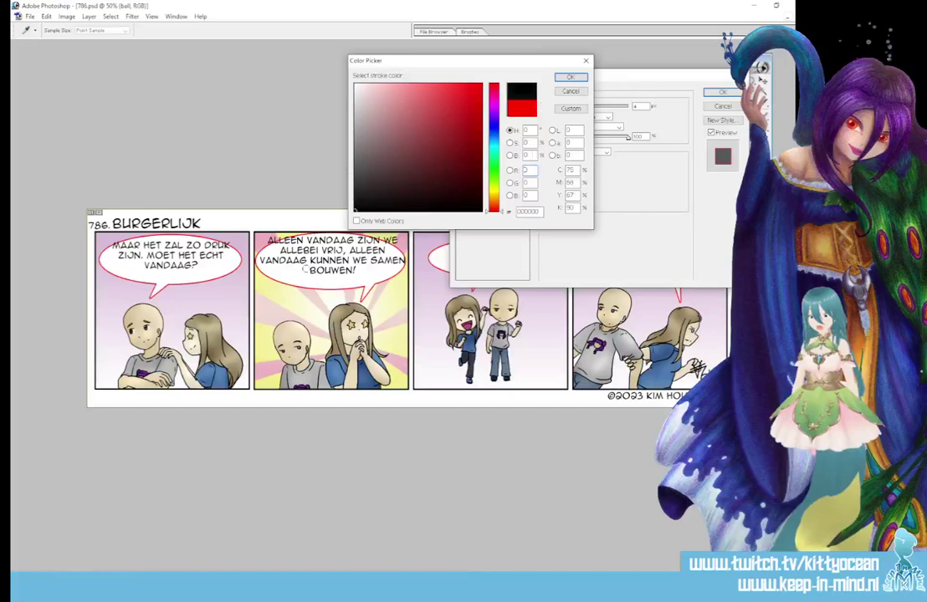
click(571, 77)
click(716, 93)
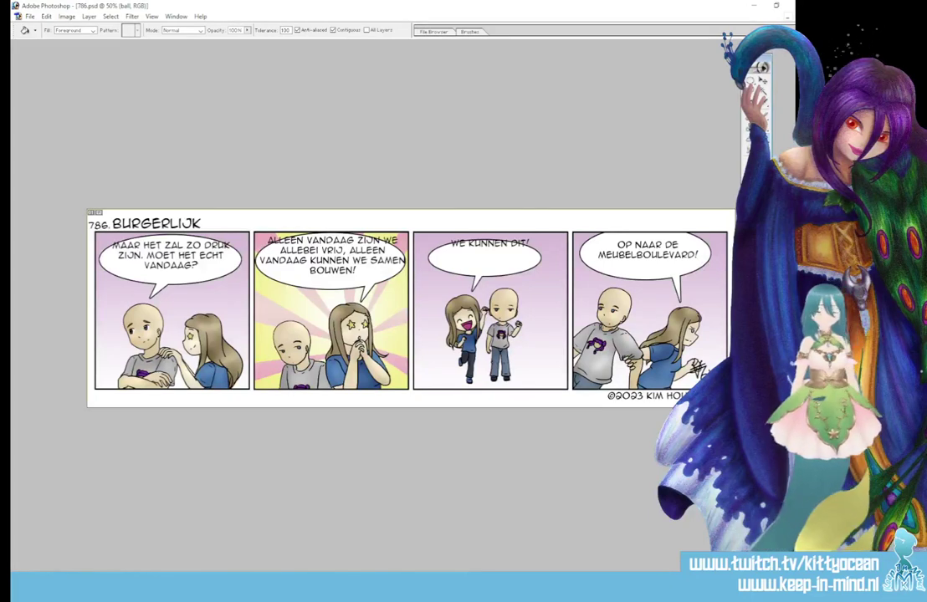
Step: Select the fourth panel's speech balloon with a rectangular marquee and scale its height to 91.7% so it fits inside the panel
click(752, 79)
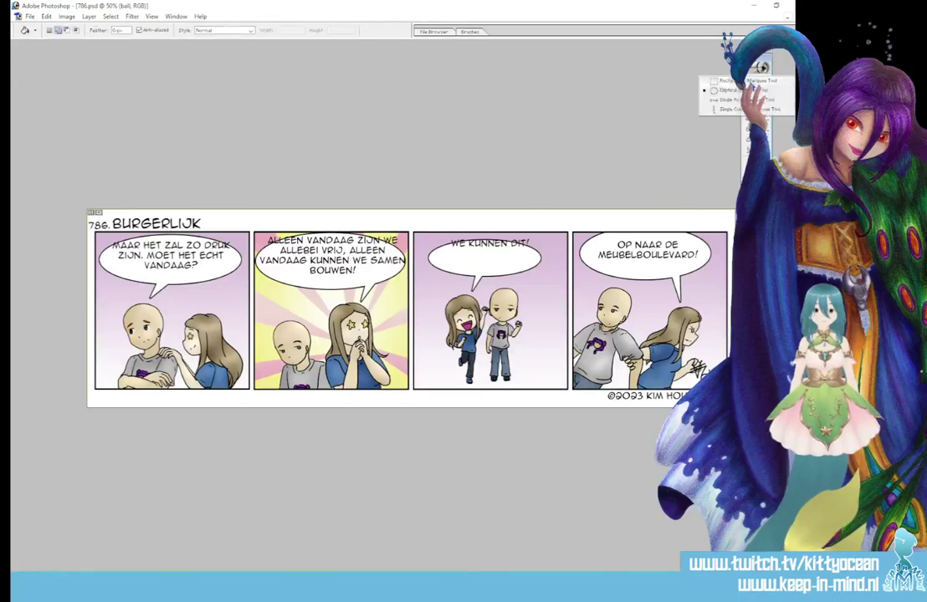
click(728, 80)
drag(572, 219, 718, 298)
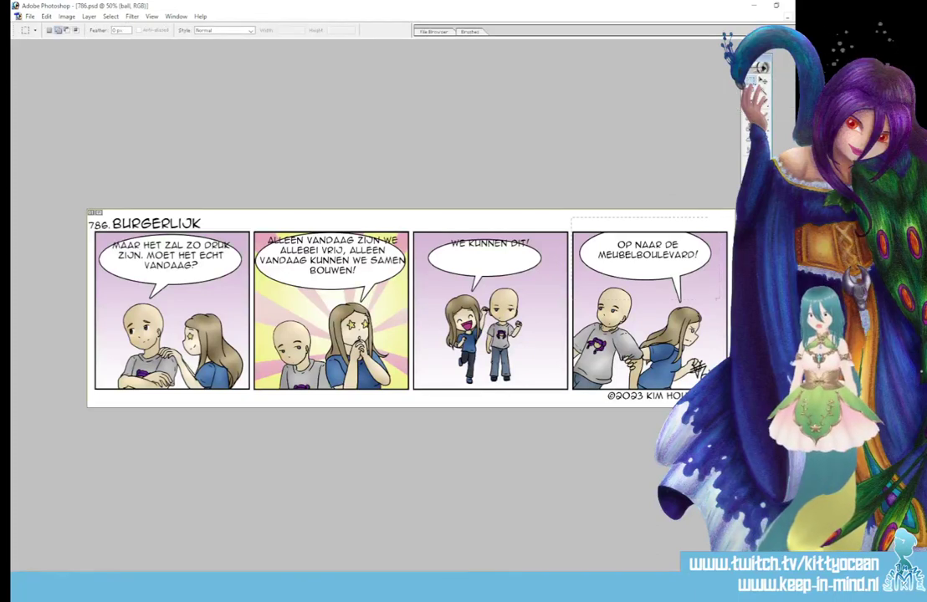
key(v)
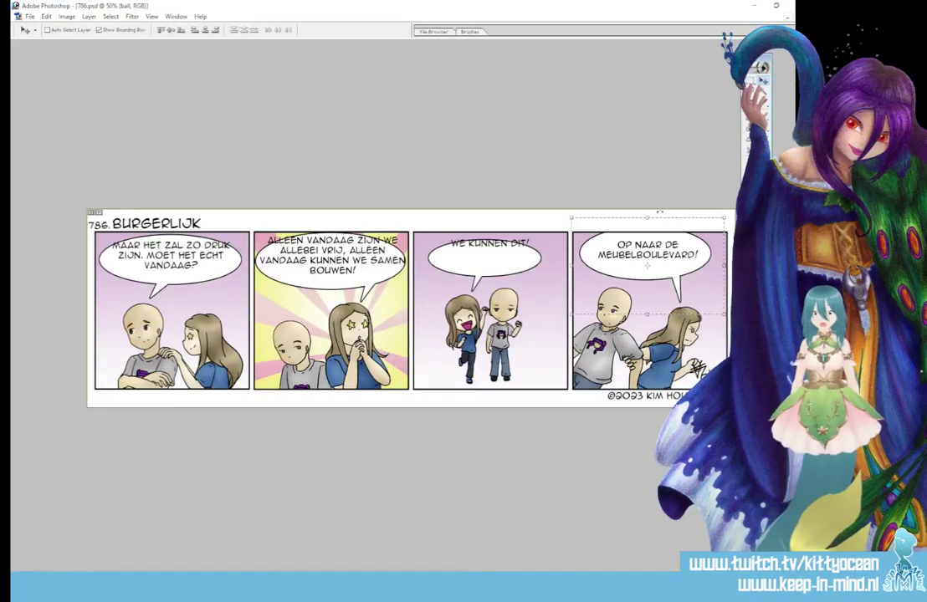
key(ctrl+t)
key(shift+Down)
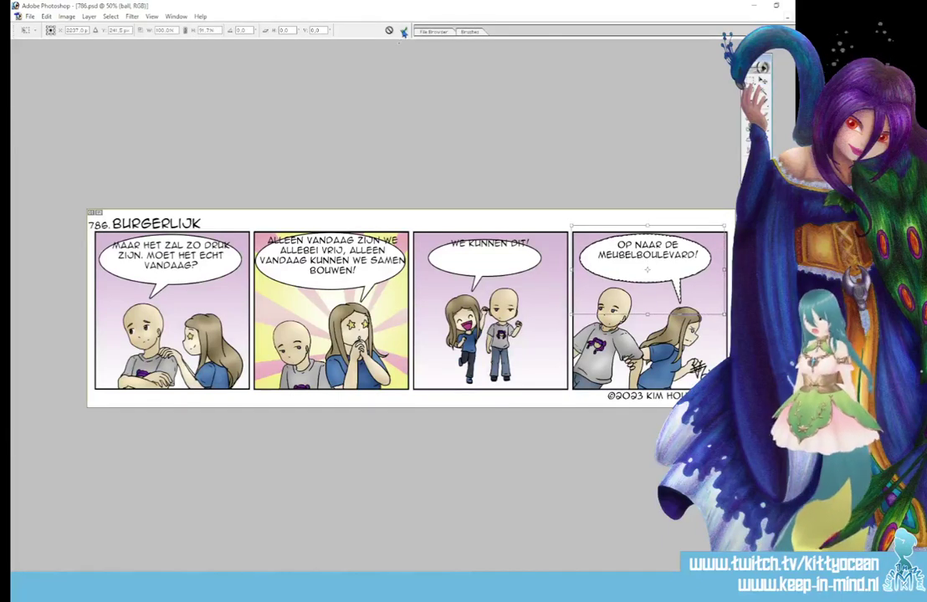
click(403, 31)
key(ctrl+d)
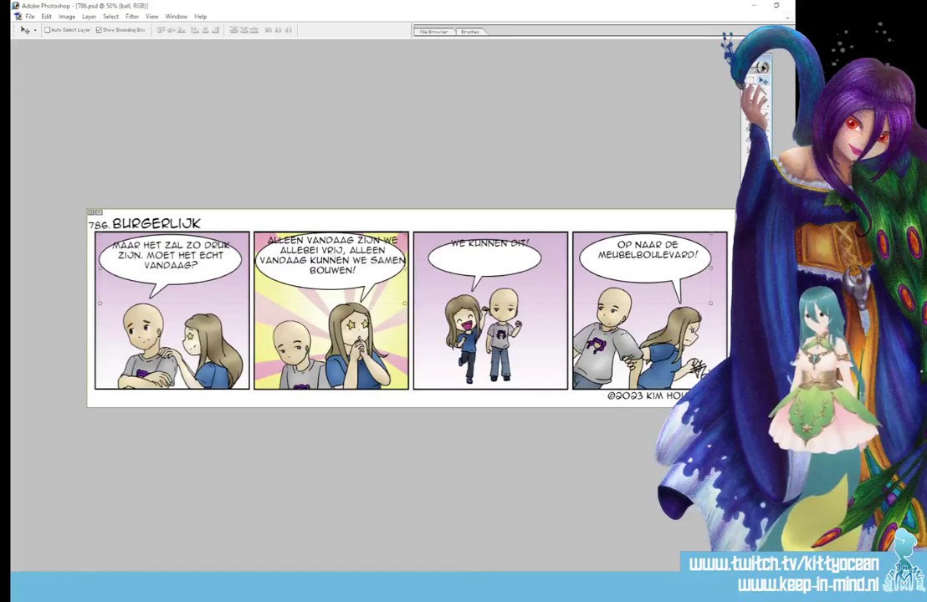
Step: Return to the ball layer with the Rectangular Marquee tool ready for selecting the second panel's speech balloon
key(alt+bracketleft)
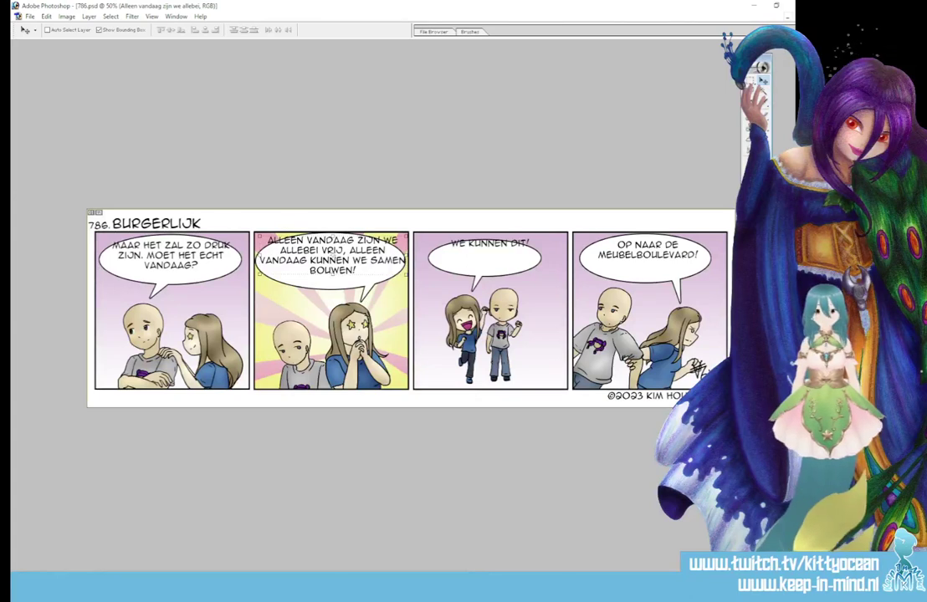
key(alt+bracketright)
key(m)
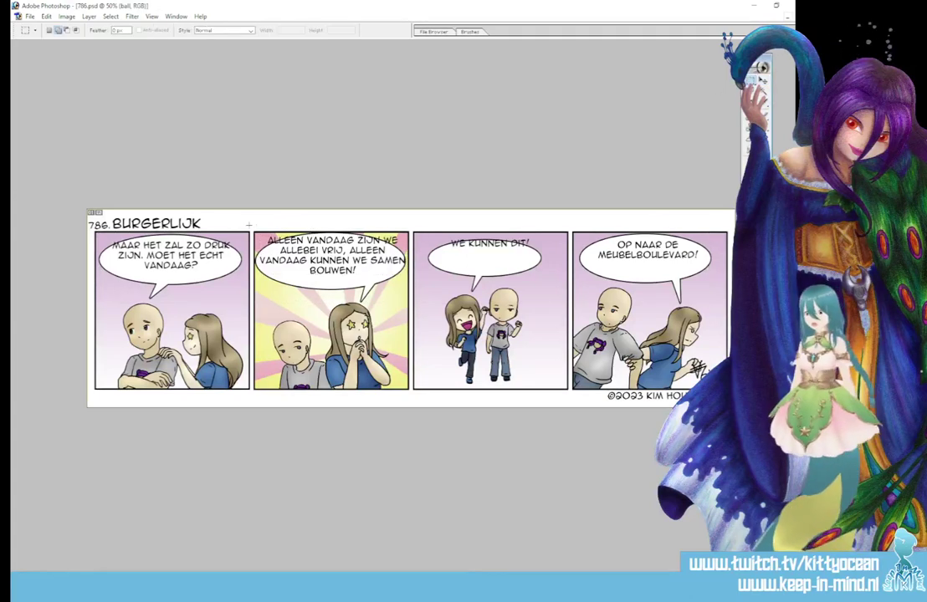
Step: Enlarge the second panel's speech balloon so its oval spans the full width of the panel, and clear the selection
drag(248, 225, 411, 322)
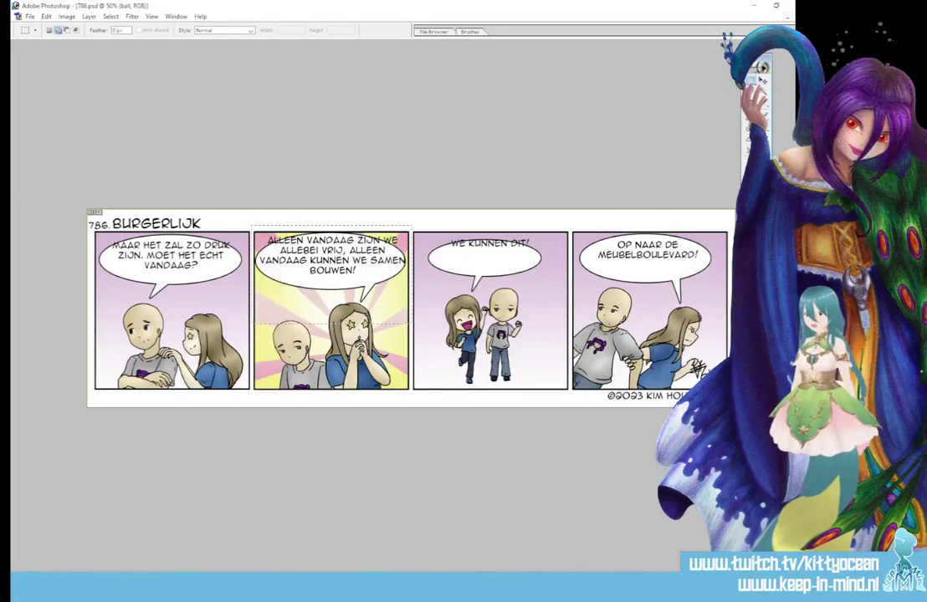
key(ctrl+t)
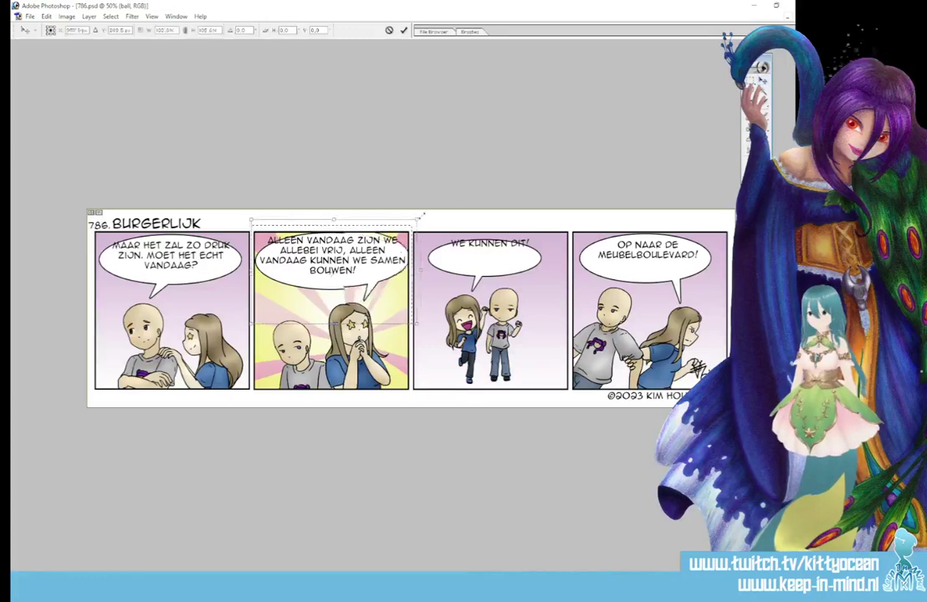
drag(251, 322, 243, 330)
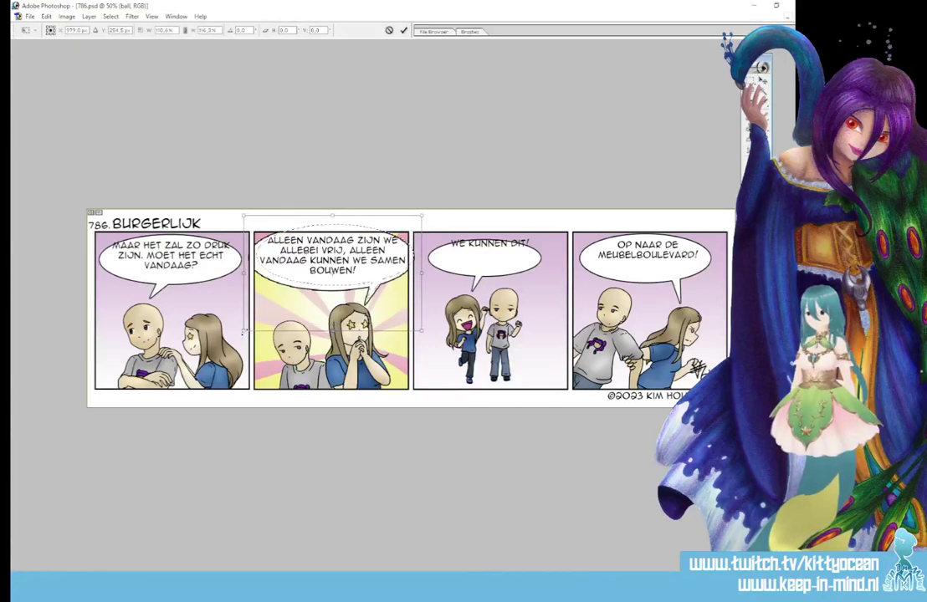
key(Up)
key(Up)
key(Up)
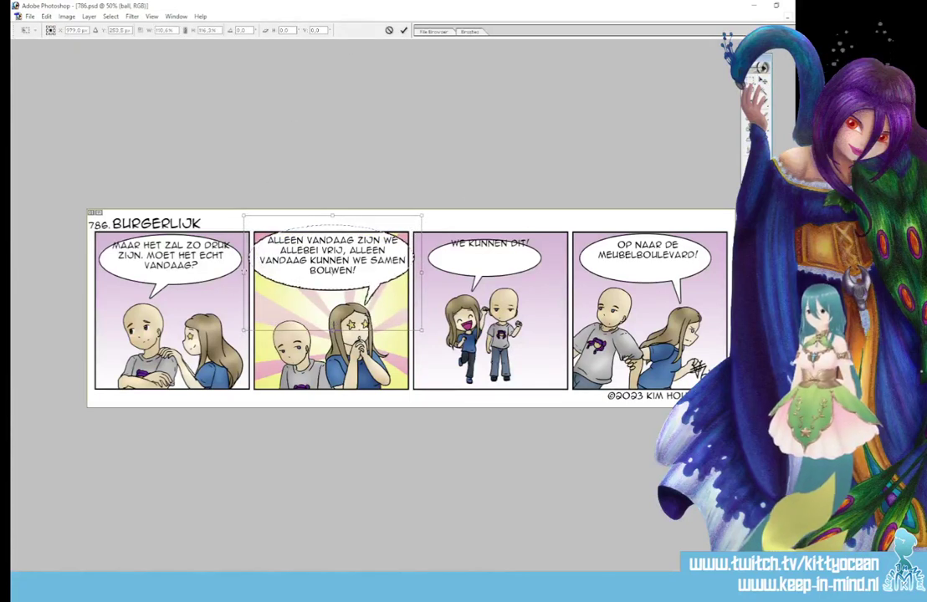
drag(243, 273, 247, 272)
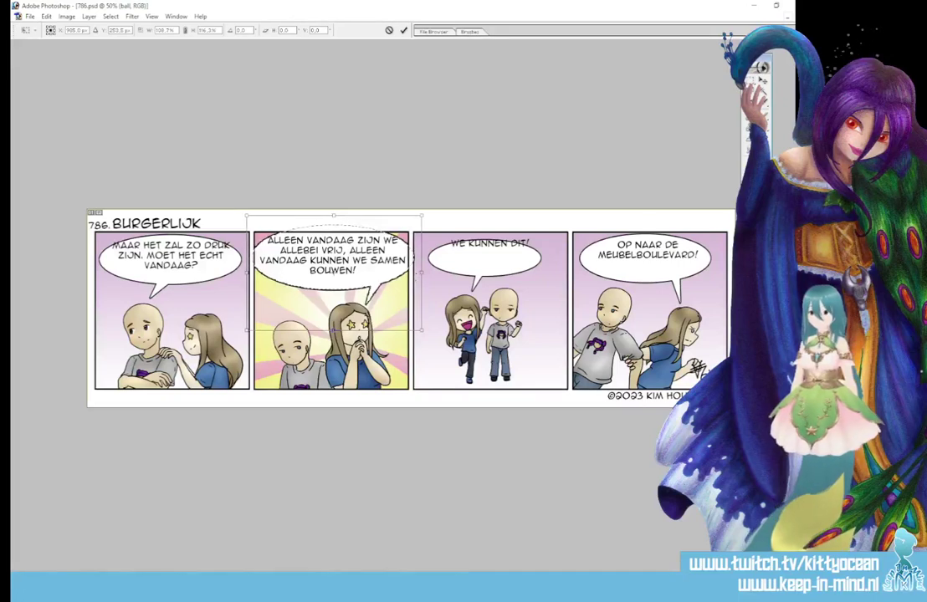
drag(422, 273, 416, 272)
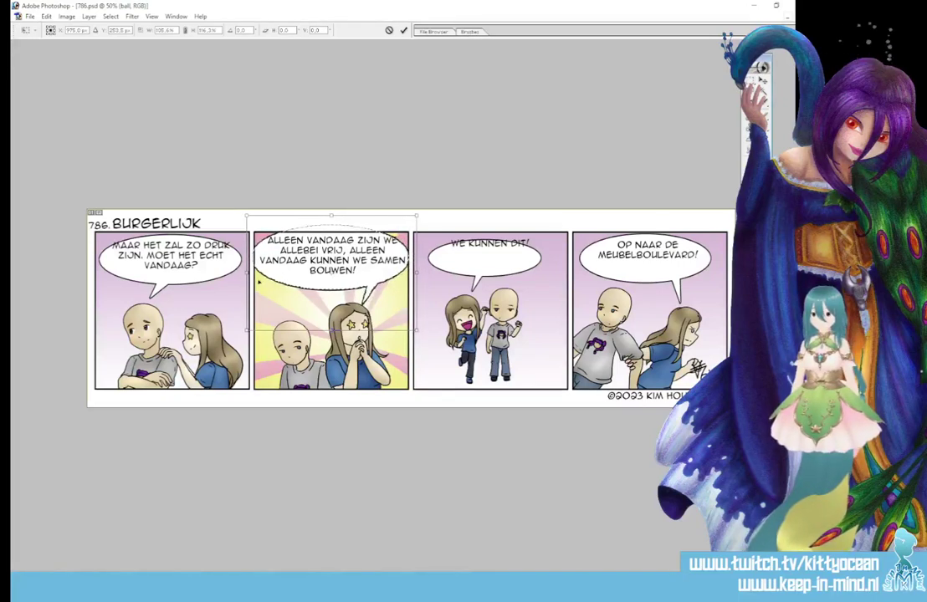
drag(248, 273, 250, 272)
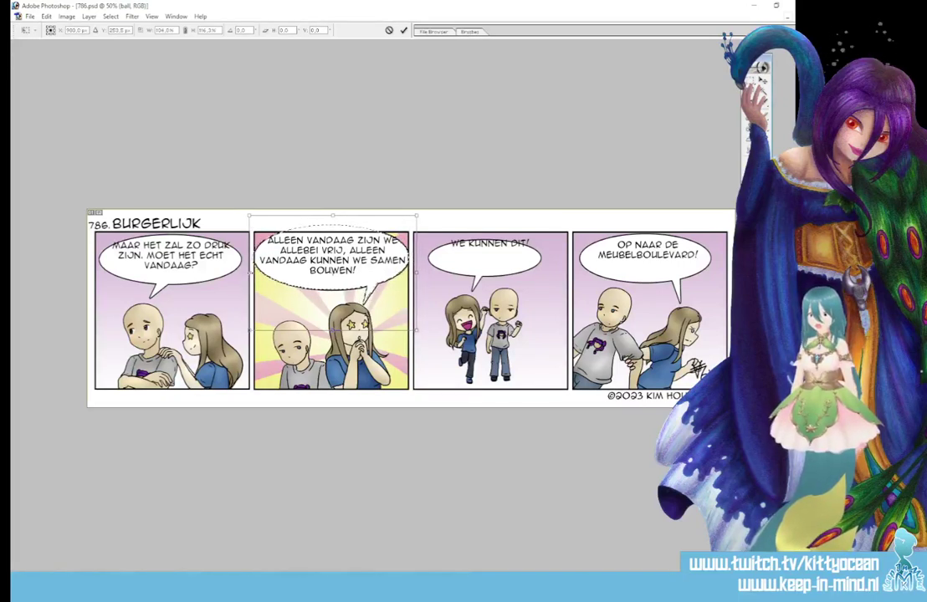
key(Return)
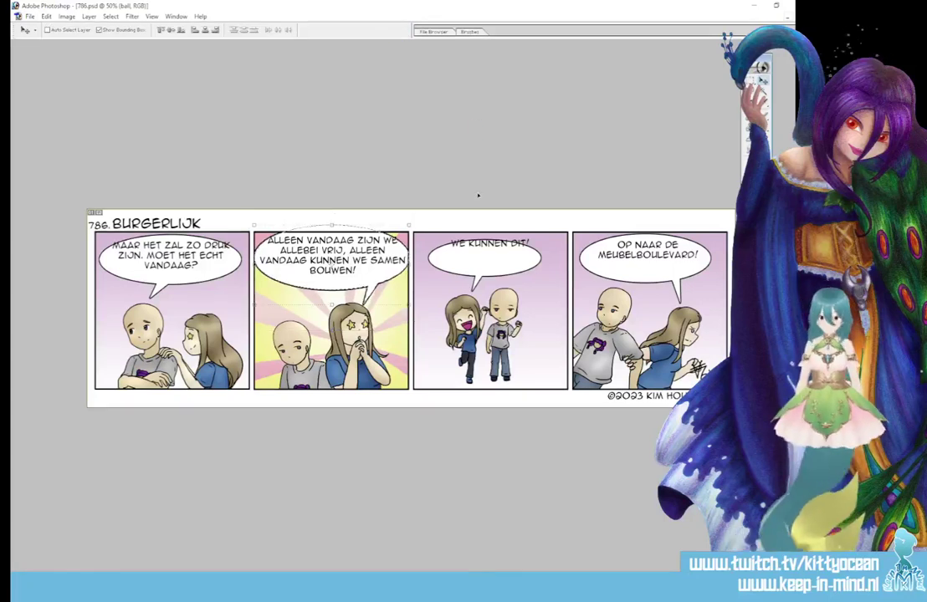
key(ctrl+d)
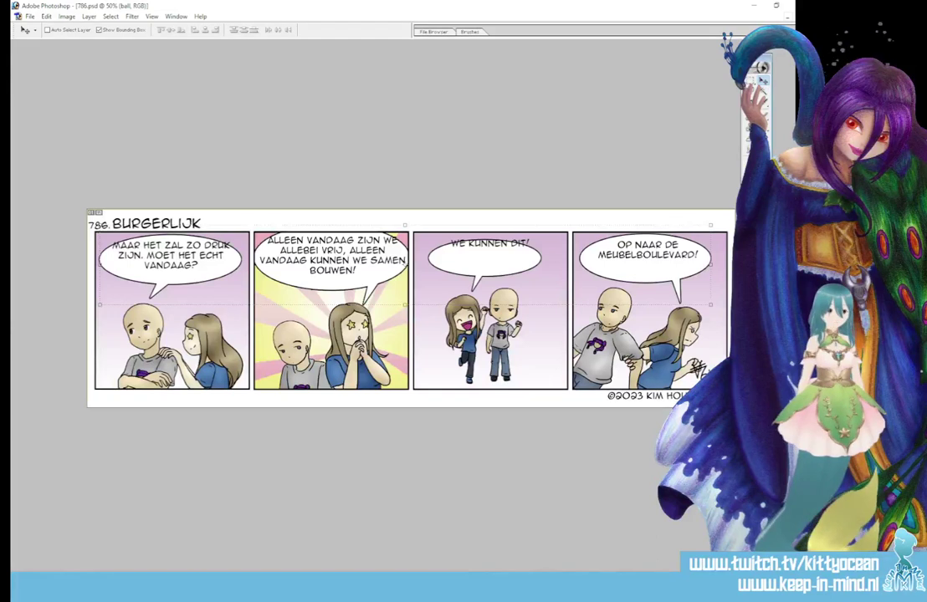
Step: Move the second panel's dialogue lower in its balloon and narrow its text box so the lines rewrap
ctrl+click(362, 266)
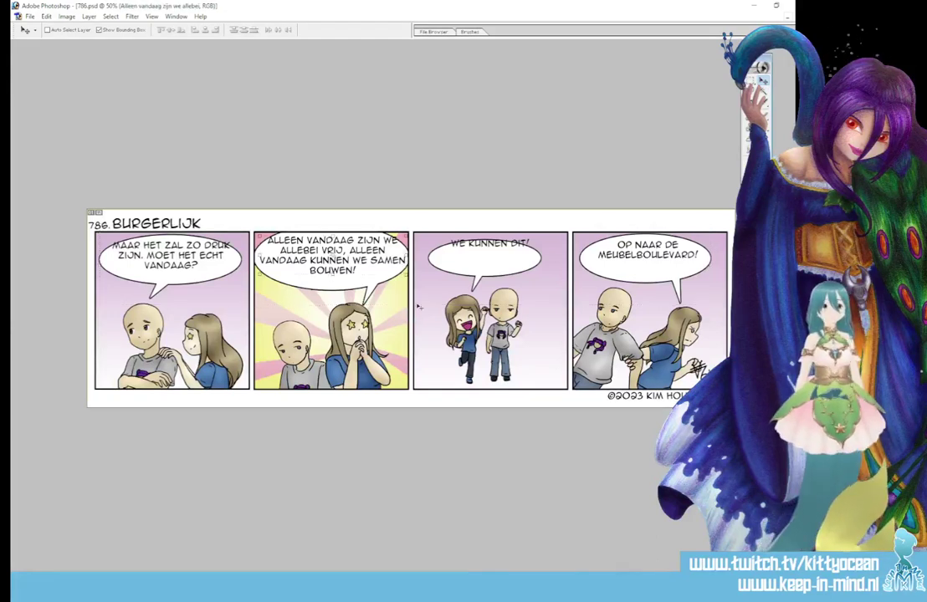
drag(367, 261, 371, 266)
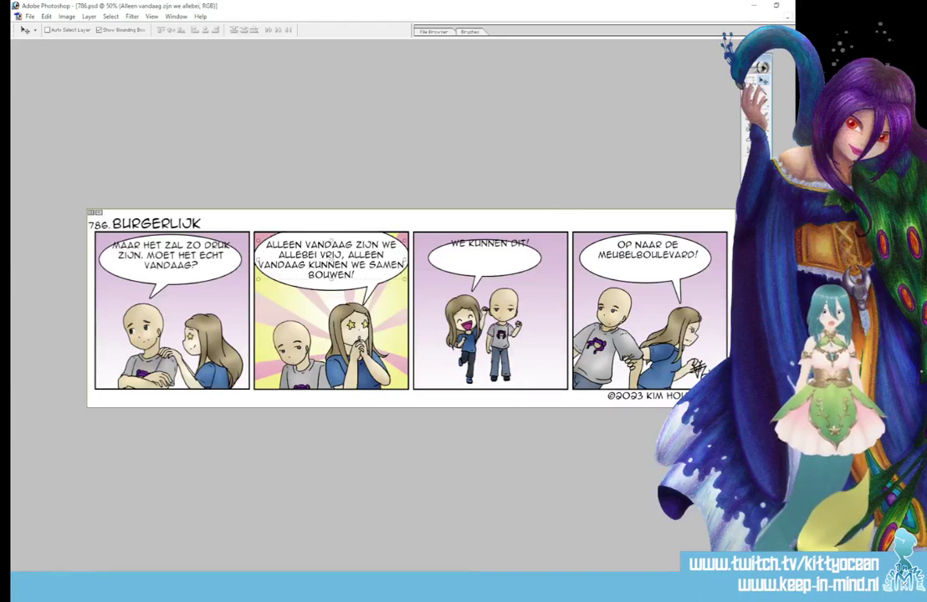
key(t)
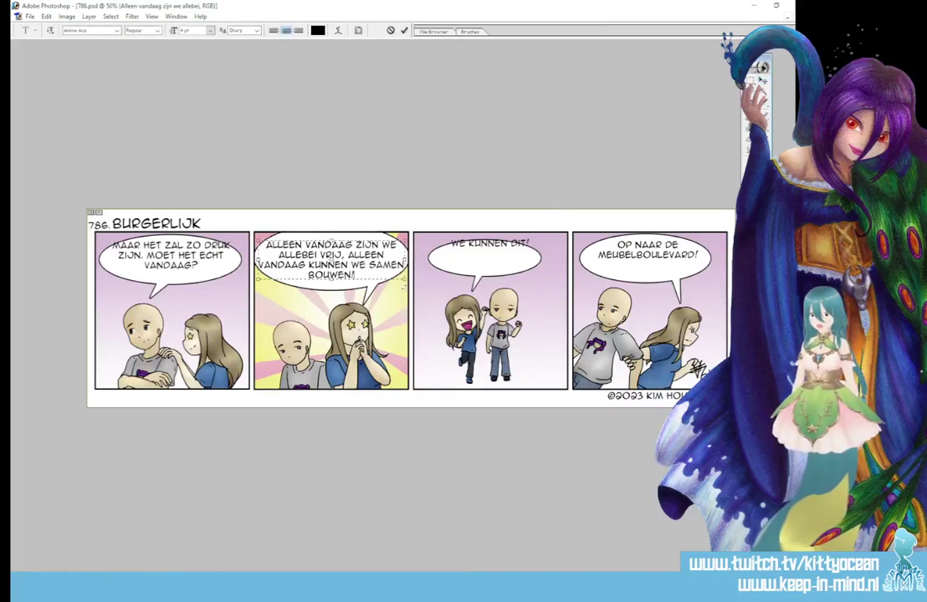
click(350, 242)
drag(405, 280, 395, 285)
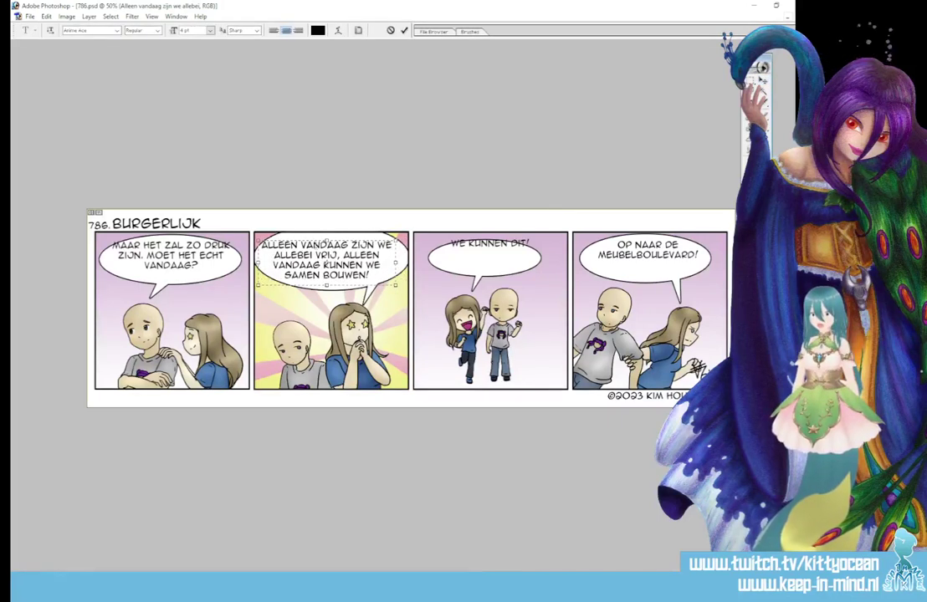
Step: Add a line break after "Alleen", lengthen the text box to fit five lines and centre the dialogue in the second balloon
click(297, 244)
key(Return)
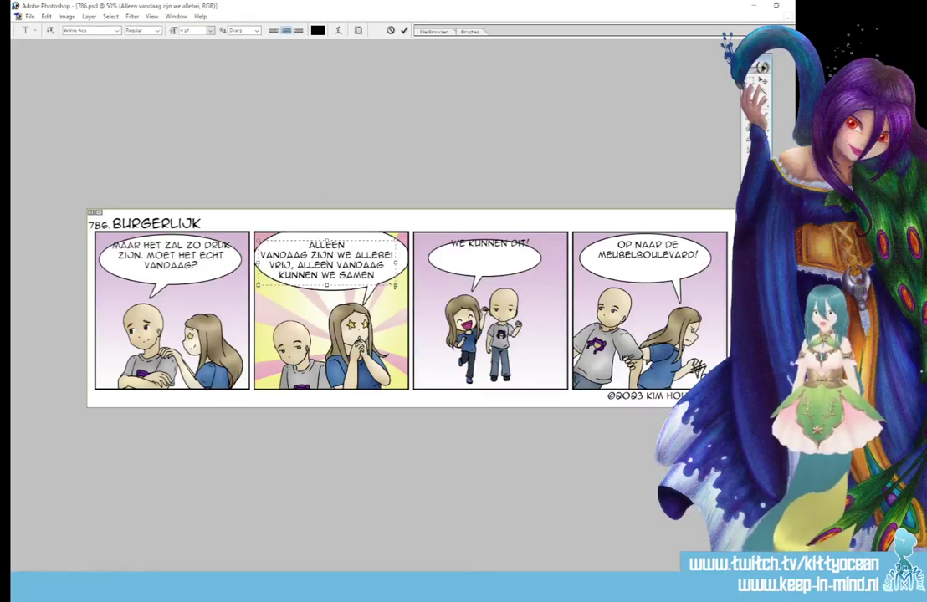
drag(326, 285, 326, 294)
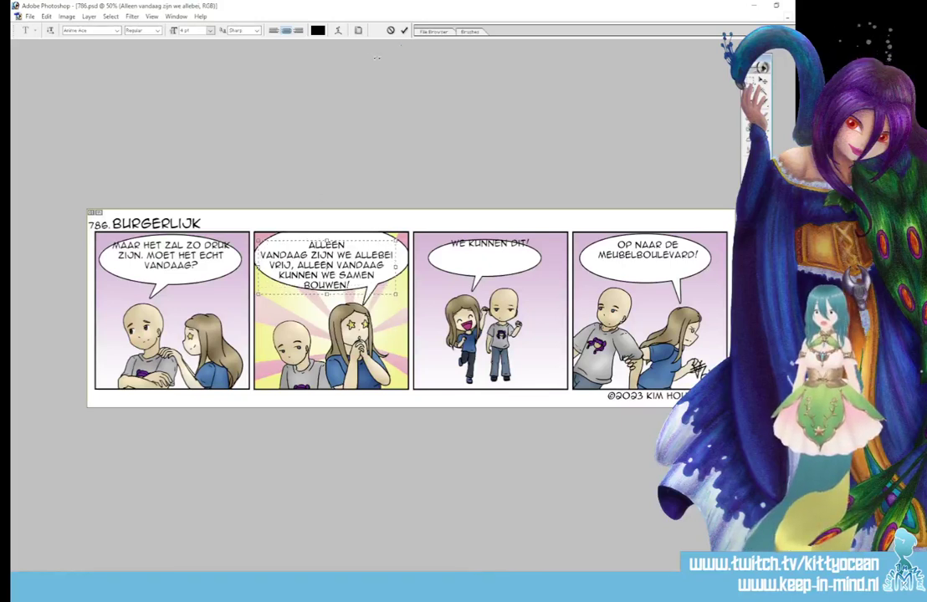
key(ctrl+Return)
key(v)
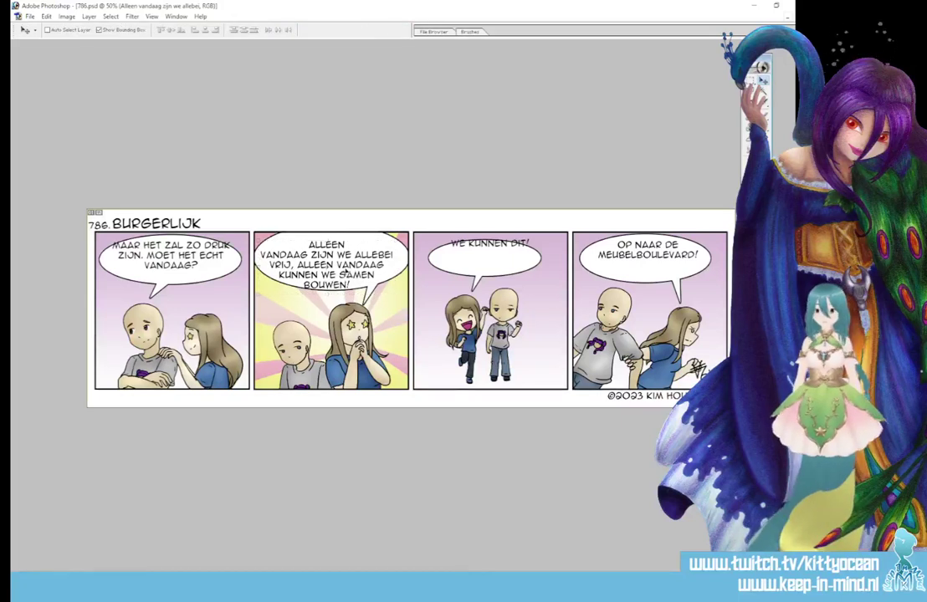
drag(345, 273, 349, 270)
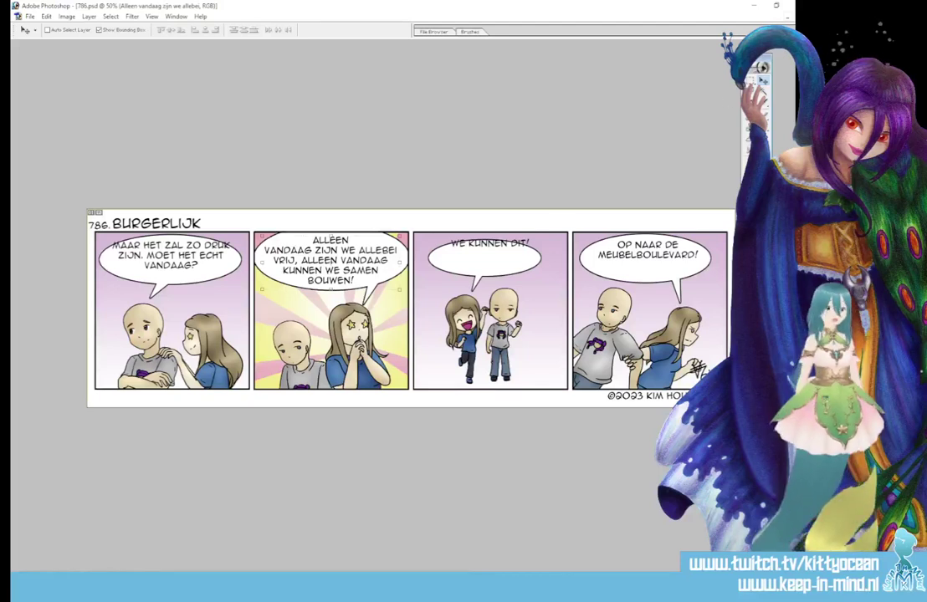
Step: Move the "We kunnen dit!" text down into the third panel's balloon and slightly reduce the balloon's height
ctrl+click(525, 255)
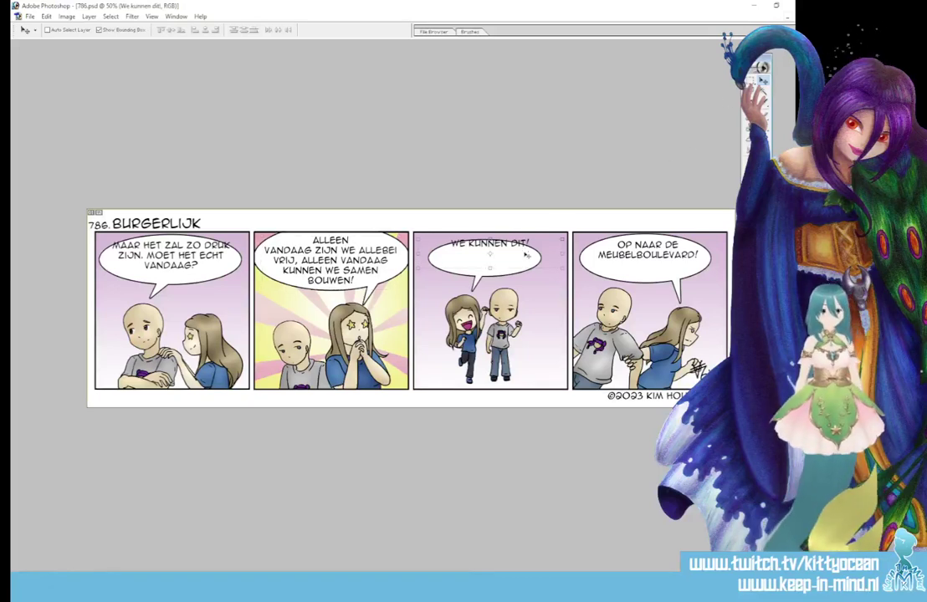
drag(525, 256, 520, 264)
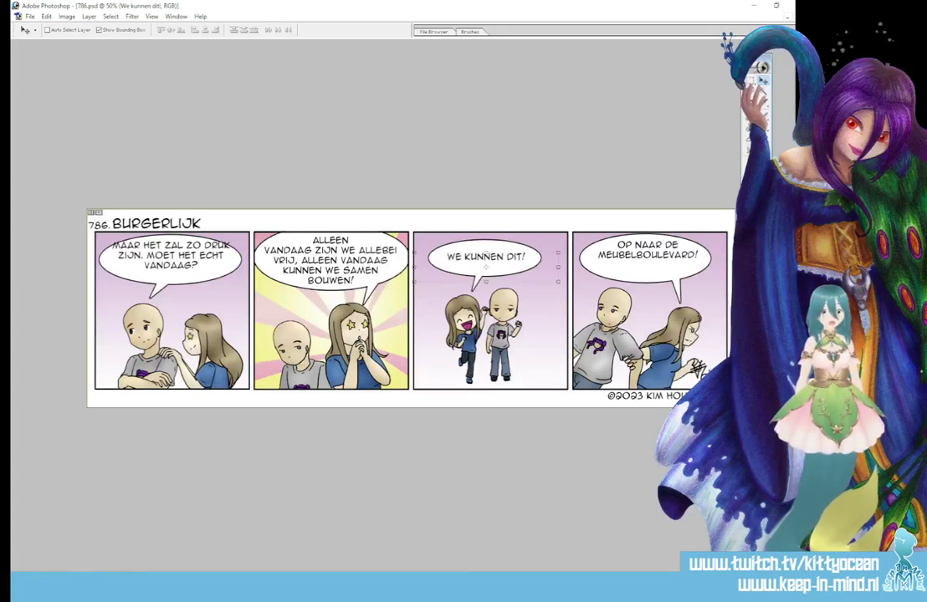
click(740, 468)
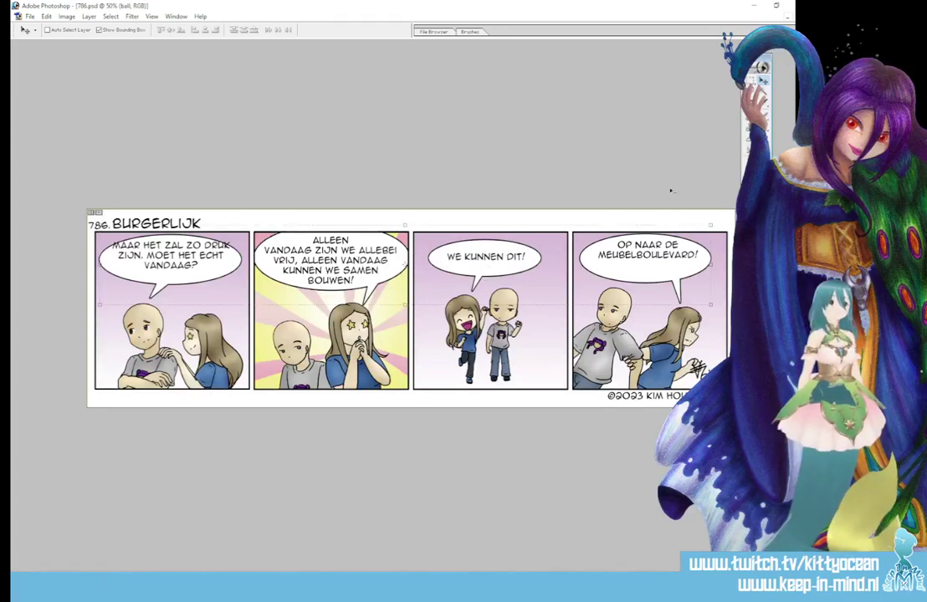
click(751, 82)
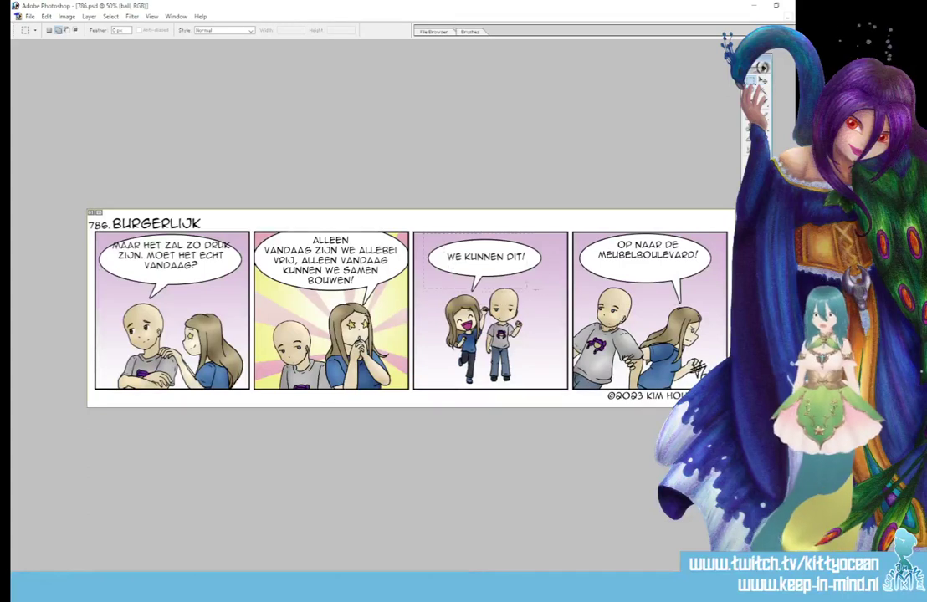
key(v)
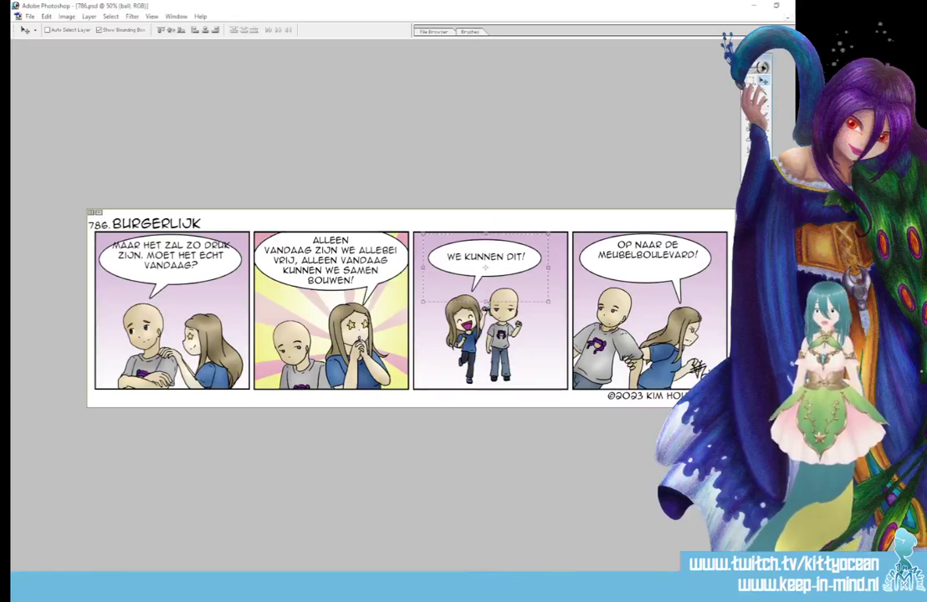
key(ctrl+t)
drag(485, 234, 485, 238)
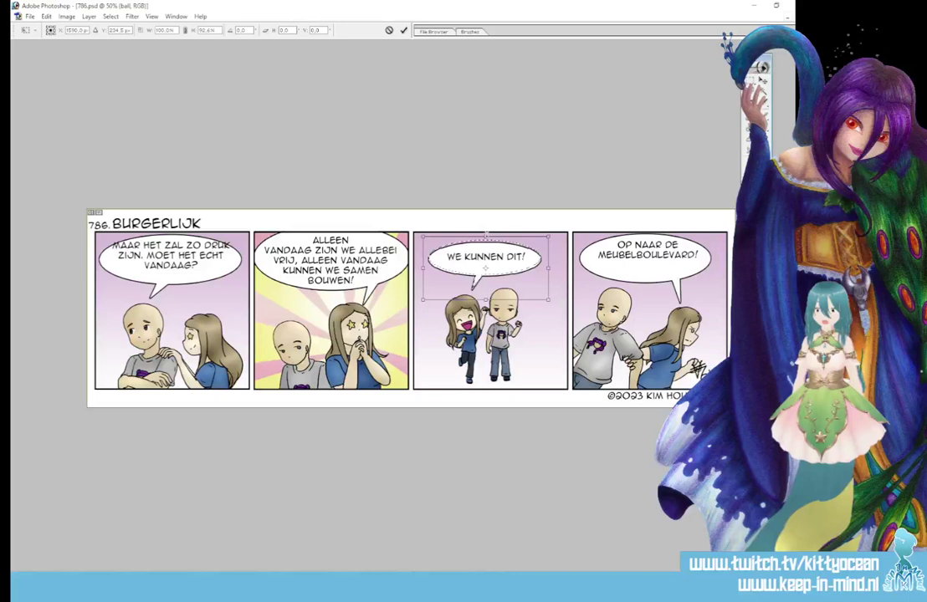
click(403, 30)
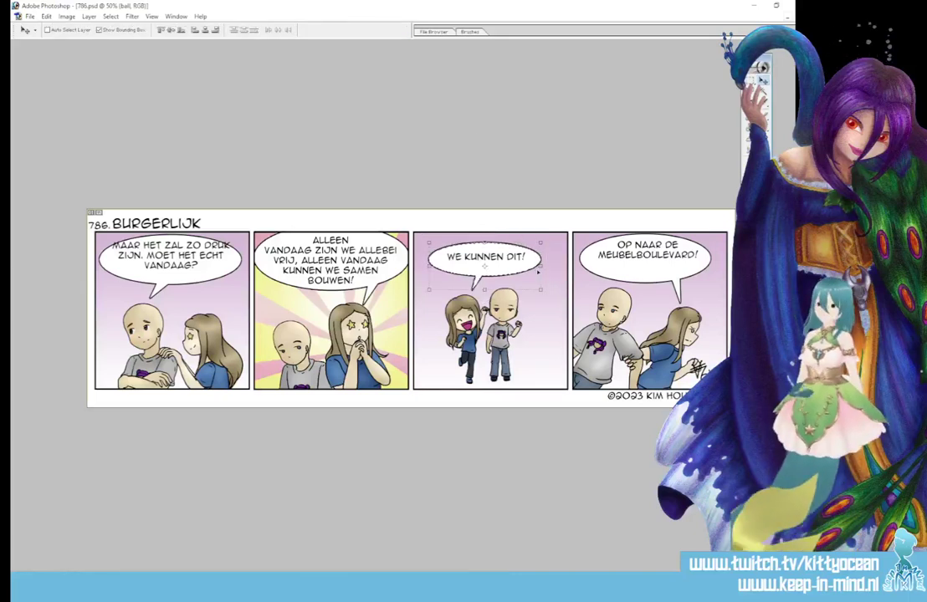
Step: Clear the balloon selection and nudge the "We kunnen dit!" text to the centre of the resized balloon
key(alt+bracketleft)
key(alt+bracketleft)
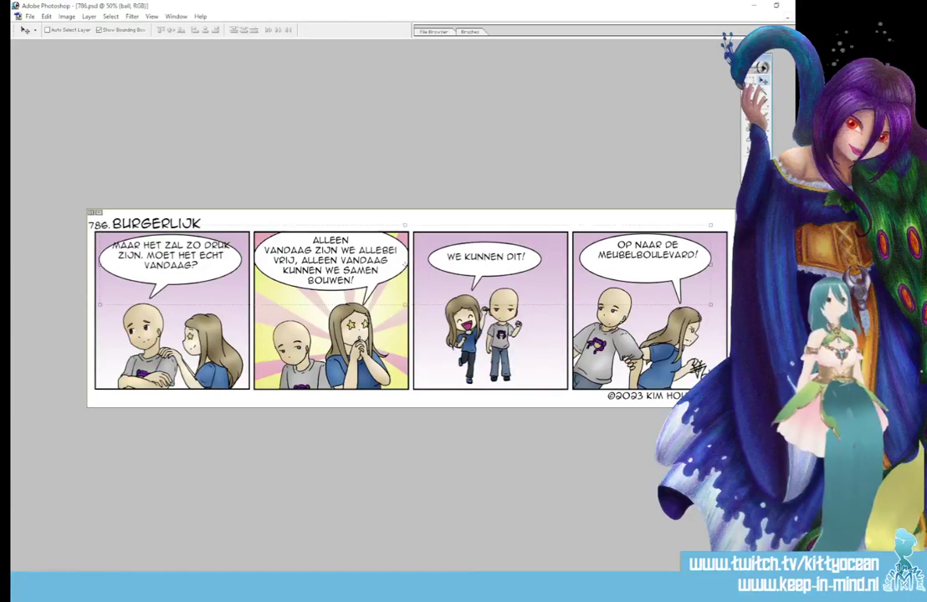
key(alt+bracketleft)
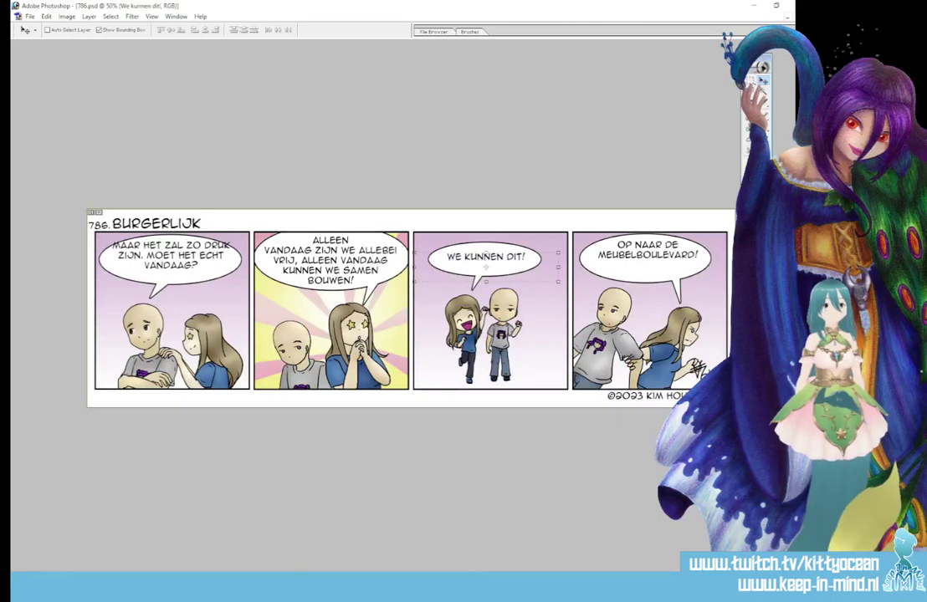
drag(529, 272, 527, 273)
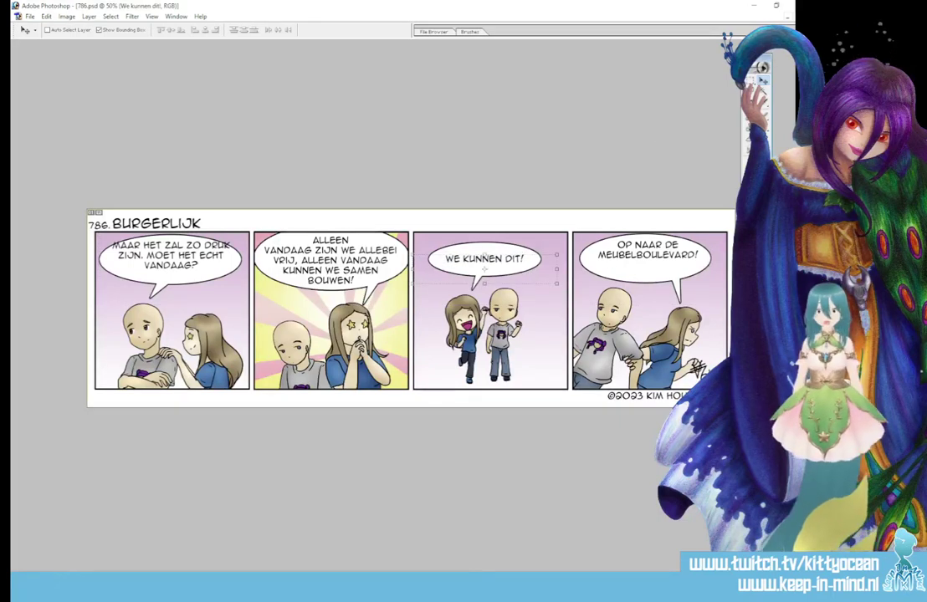
Step: Move the "Op naar de meubelboulevard!" text slightly down to centre it in the fourth panel's balloon
key(alt+bracketleft)
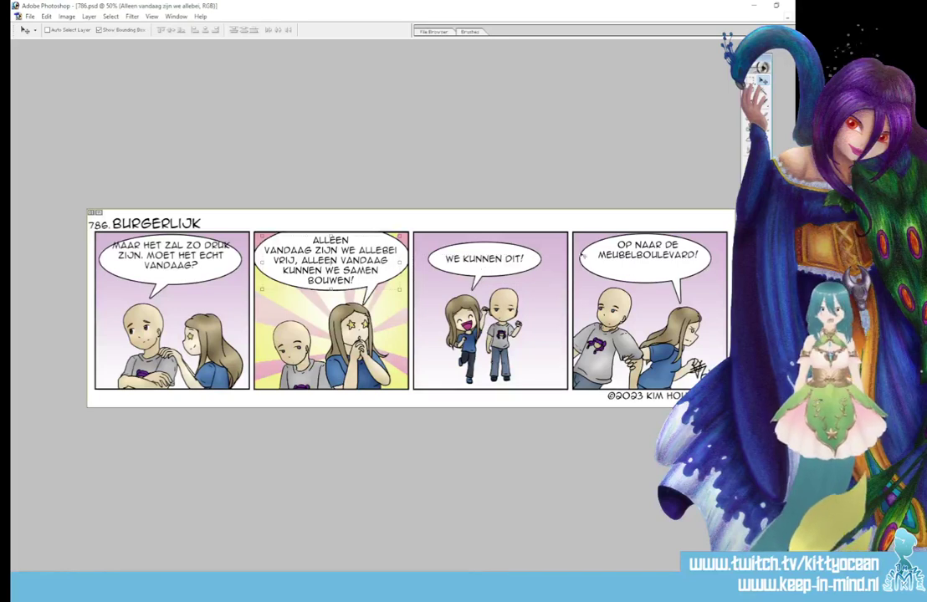
key(alt+bracketleft)
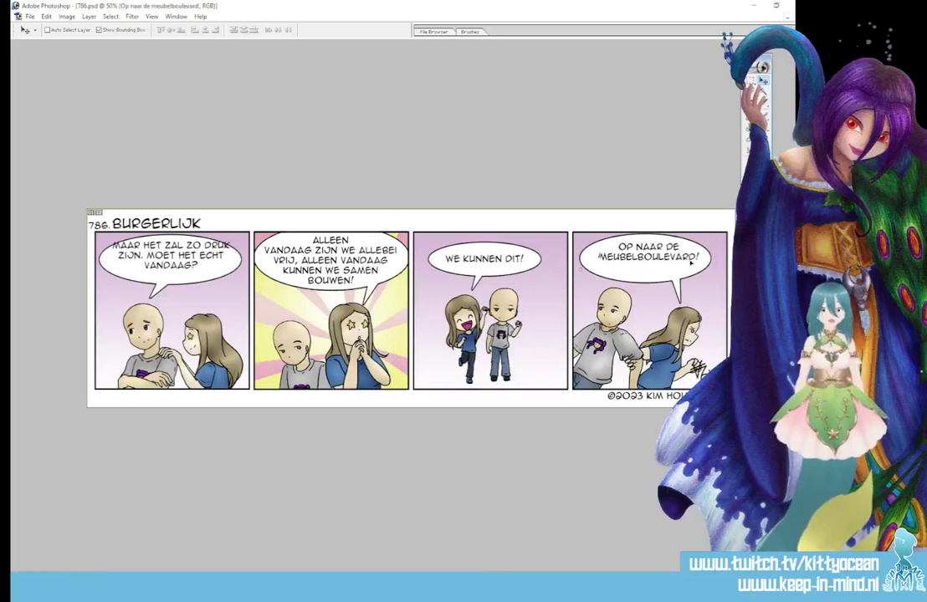
drag(691, 259, 688, 265)
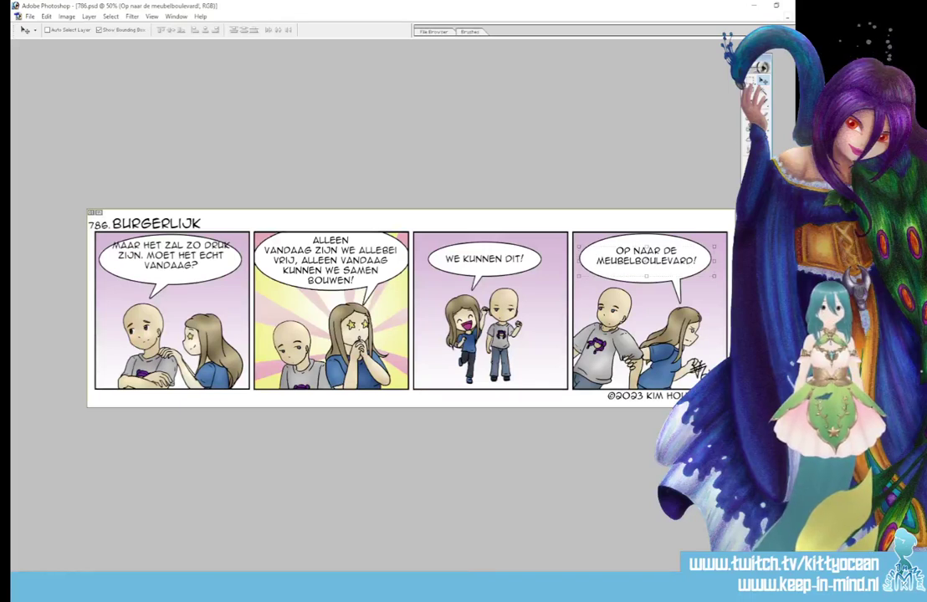
Step: Move the first panel's dialogue down within its balloon and add a line break after "Maar"
ctrl+click(146, 266)
drag(204, 263, 203, 270)
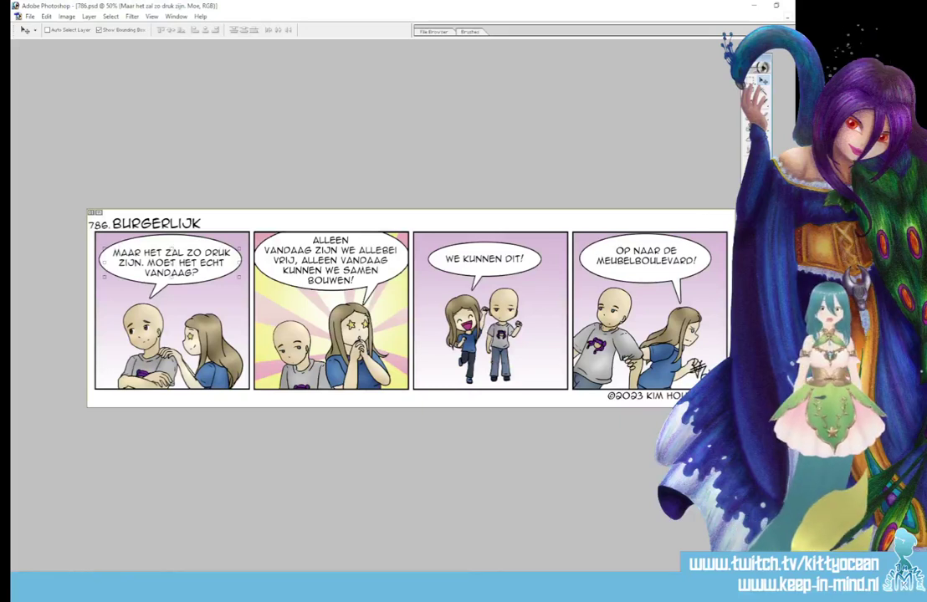
key(t)
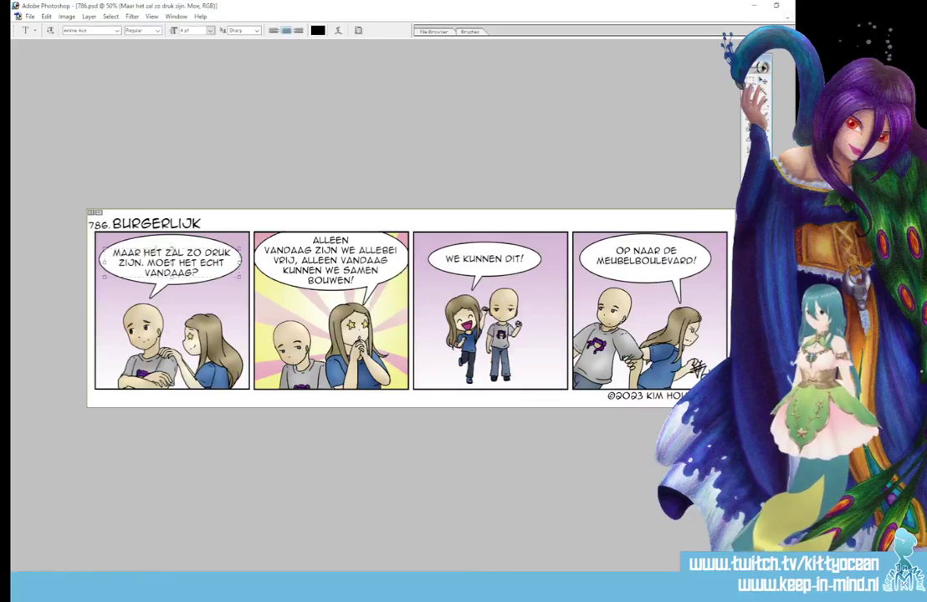
click(139, 252)
key(Return)
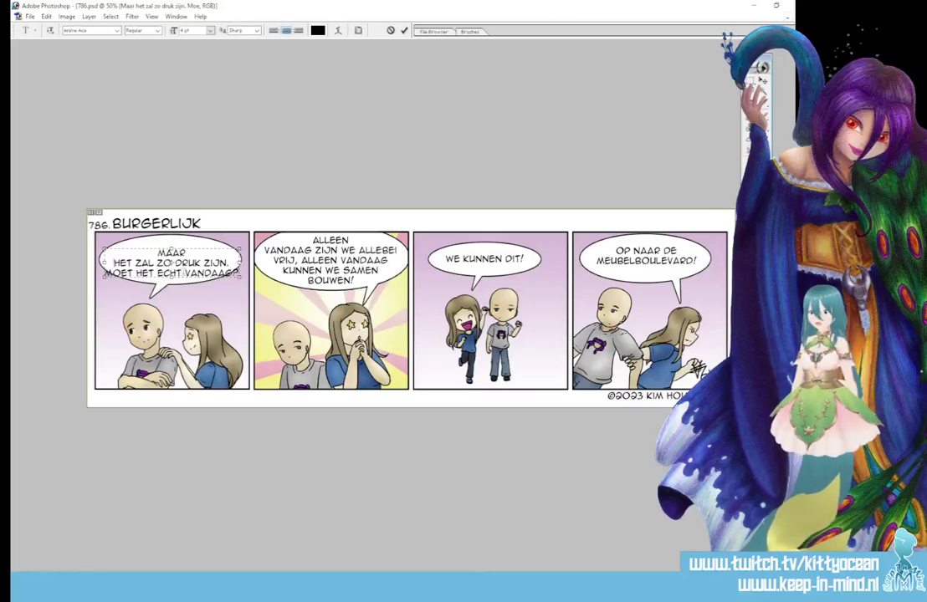
Step: Put "vandaag?" on its own line at the end of the first panel's dialogue and lengthen the text box to fit it
key(BackSpace)
key(BackSpace)
key(BackSpace)
key(BackSpace)
key(BackSpace)
key(BackSpace)
key(BackSpace)
key(BackSpace)
key(BackSpace)
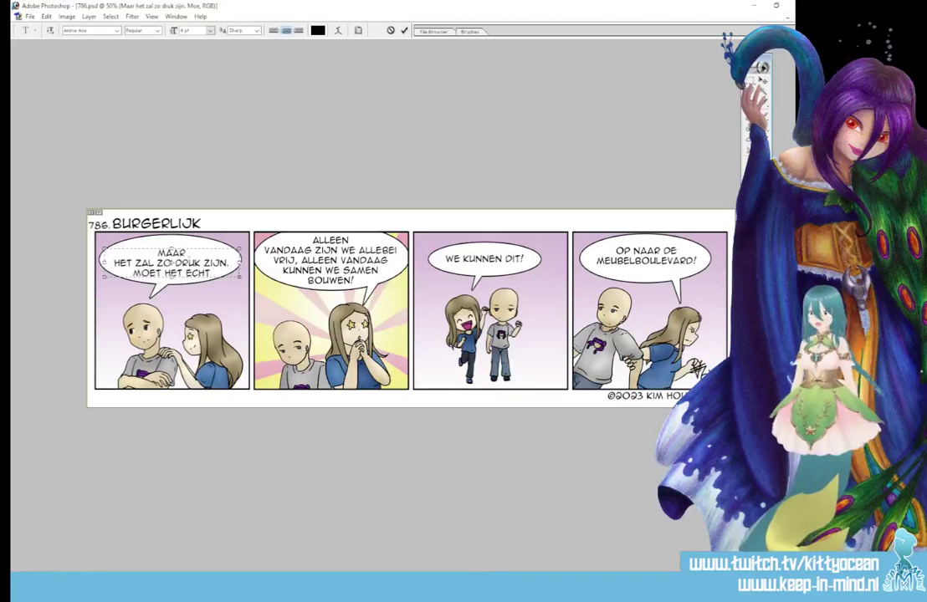
key(Return)
text(VANDAAG?)
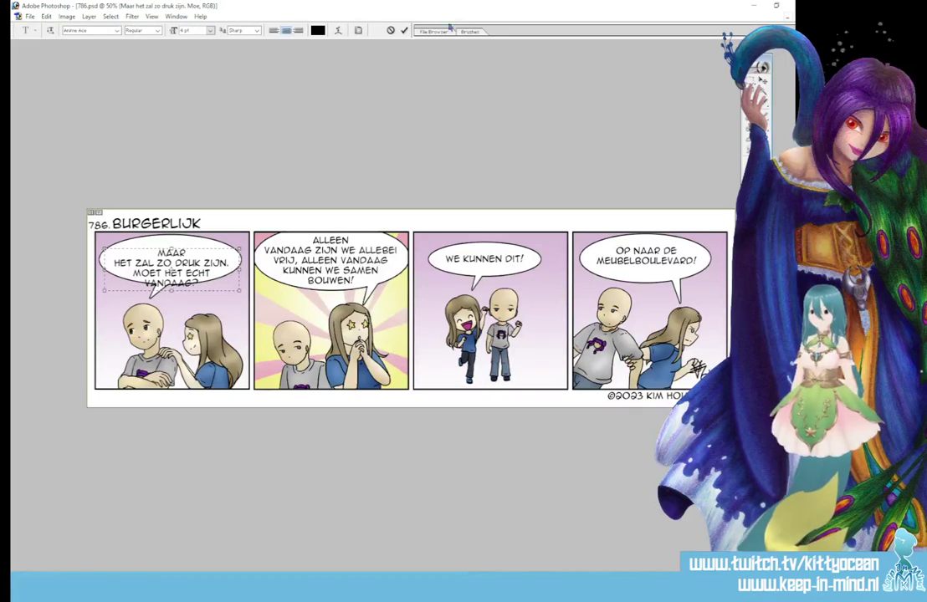
Step: Commit the first panel's dialogue edit and move the text up so all four lines sit centred inside the balloon
click(404, 32)
key(v)
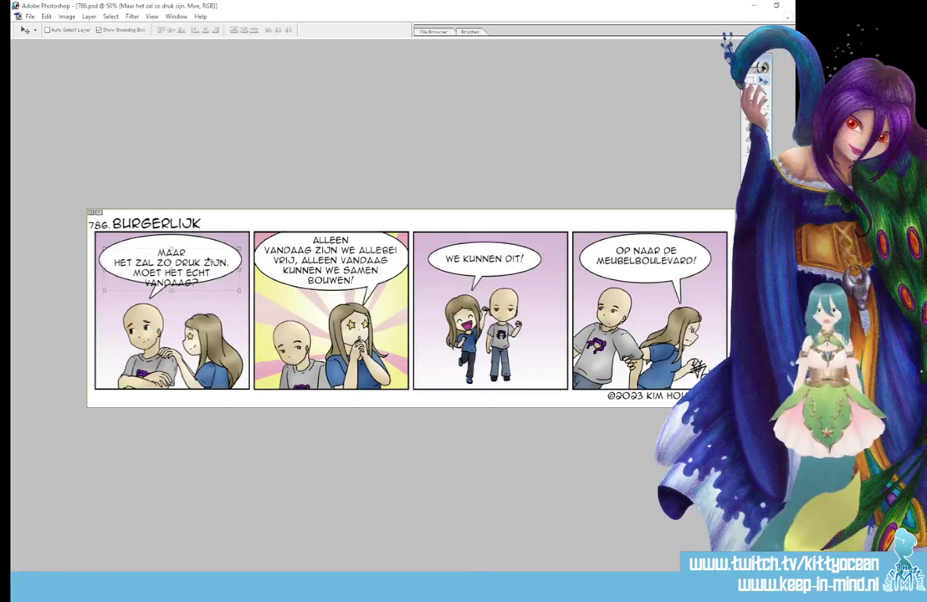
key(shift+Up)
drag(211, 261, 210, 259)
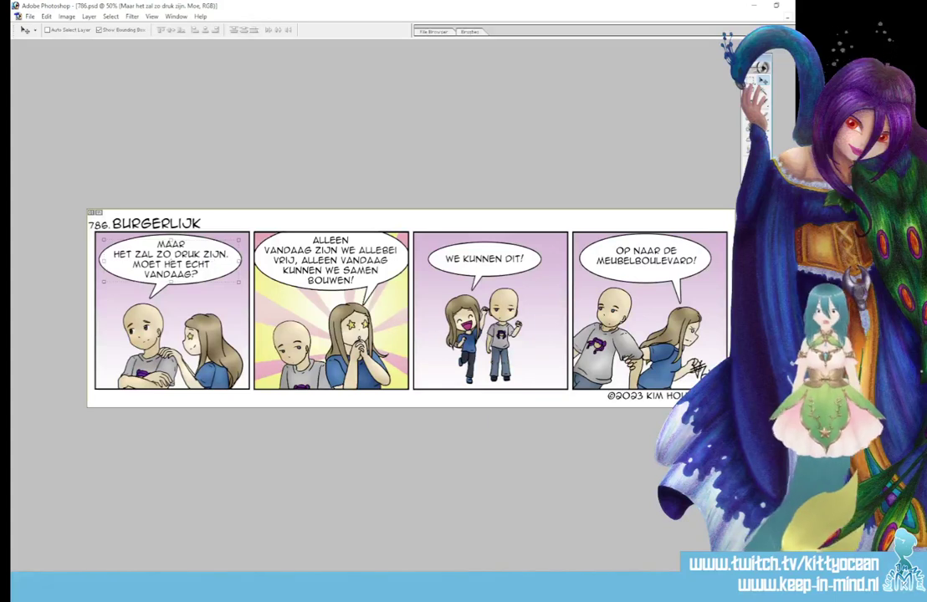
key(b)
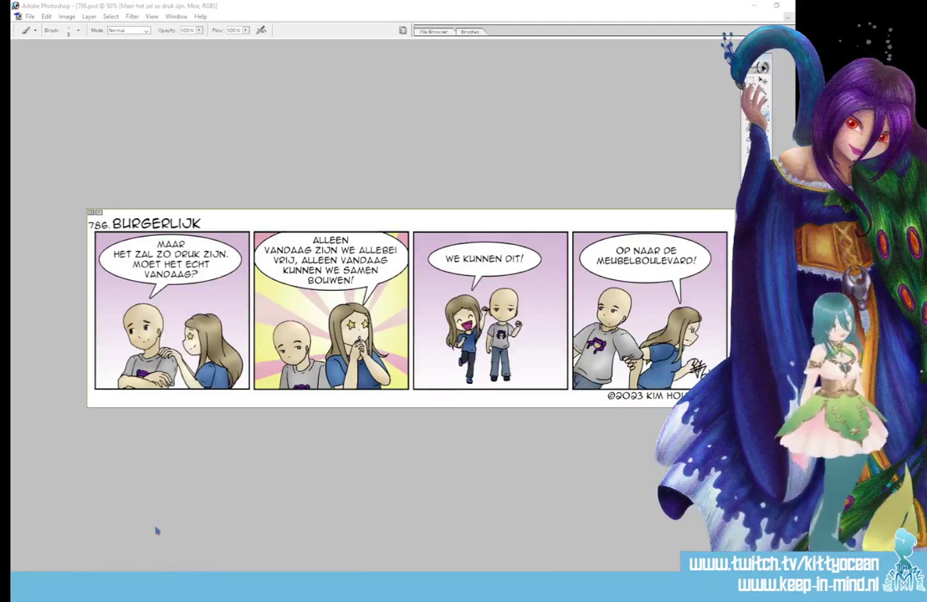
Step: Switch to Snipping Tool, capture a new rectangular snip of the whole coloured comic strip, and close the tool
click(314, 590)
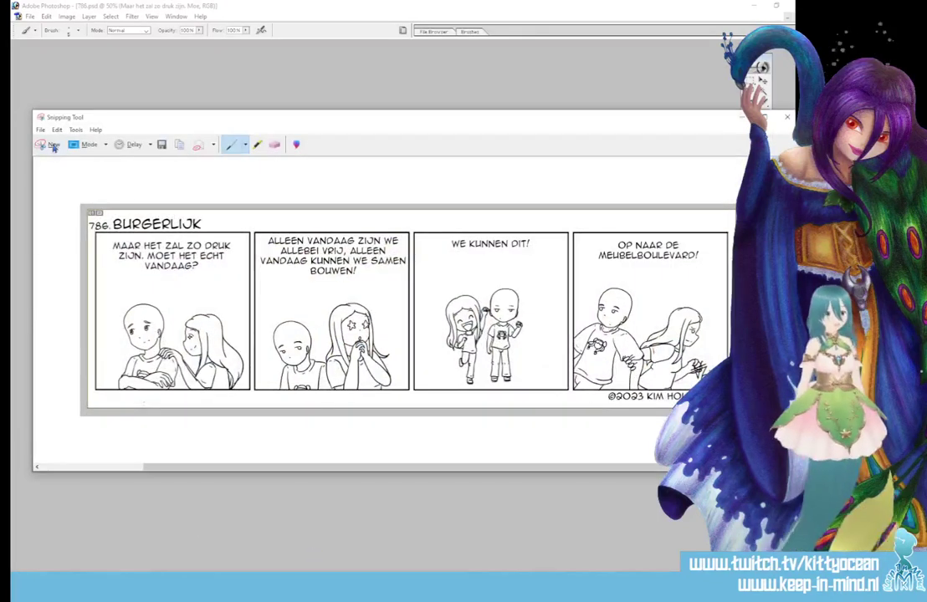
click(52, 155)
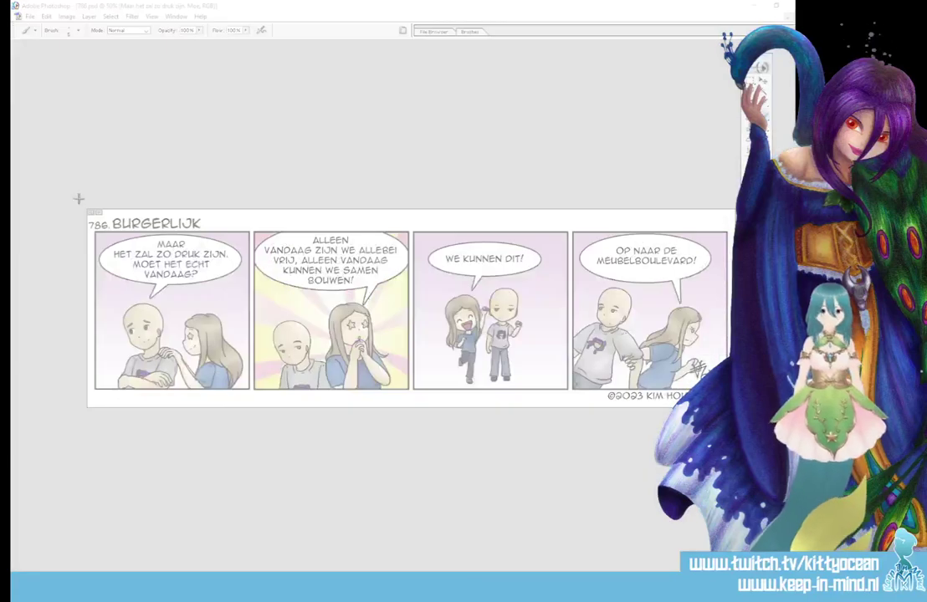
drag(80, 199, 736, 414)
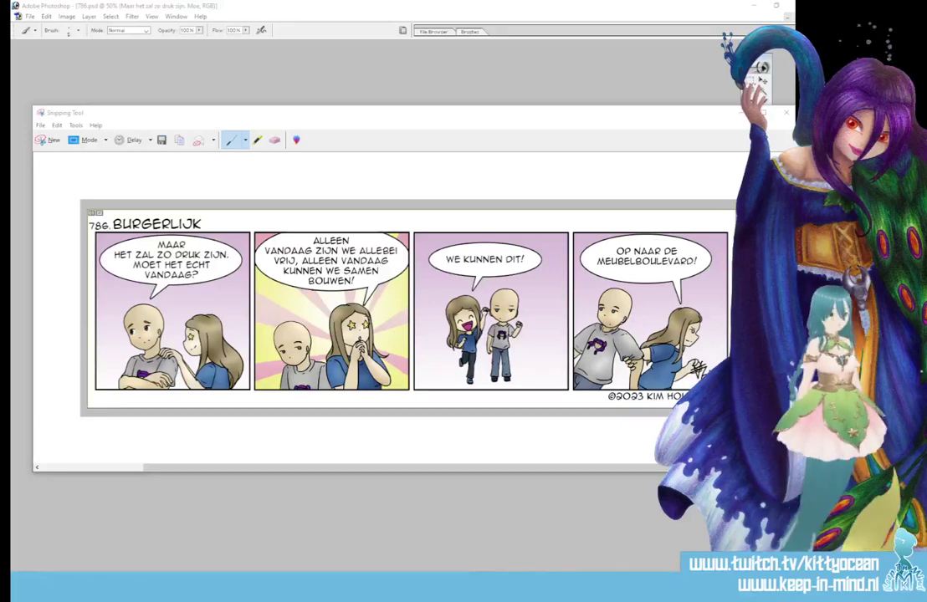
key(alt+F4)
click(457, 302)
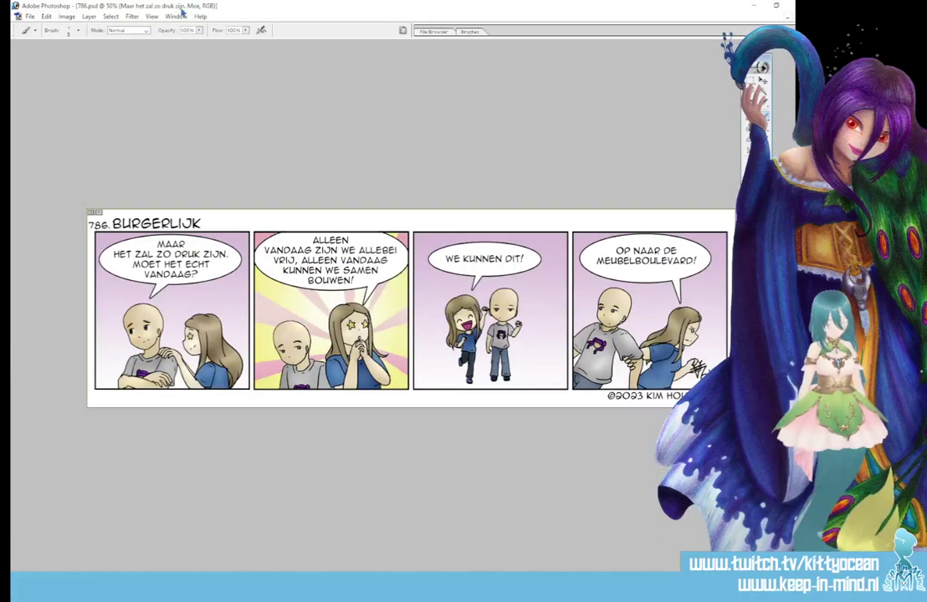
Step: Export the strip for the web as a JPEG named 786 in the "Jaar 16" folder, and close the strip's PSD
click(25, 18)
click(56, 118)
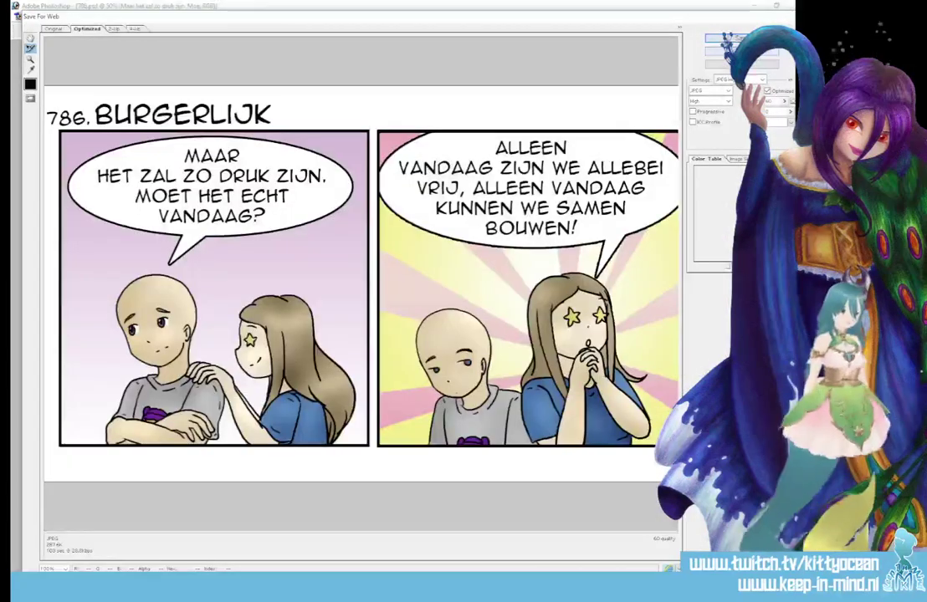
key(Return)
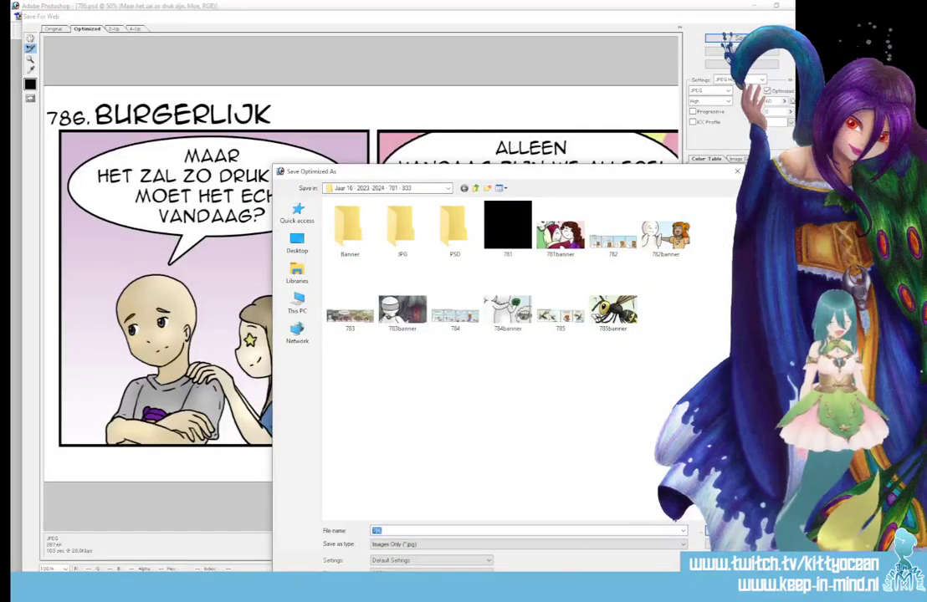
key(Return)
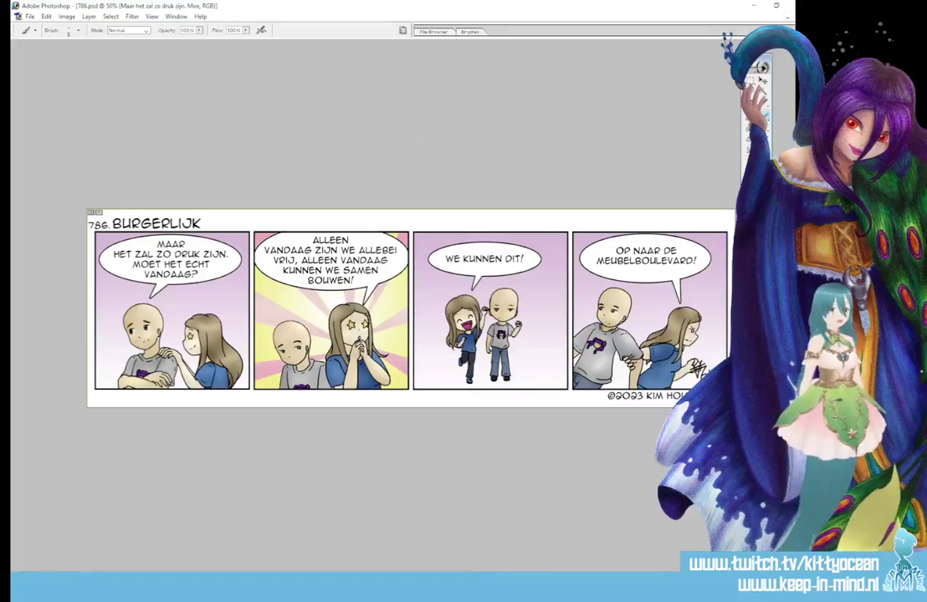
key(ctrl+w)
key(Return)
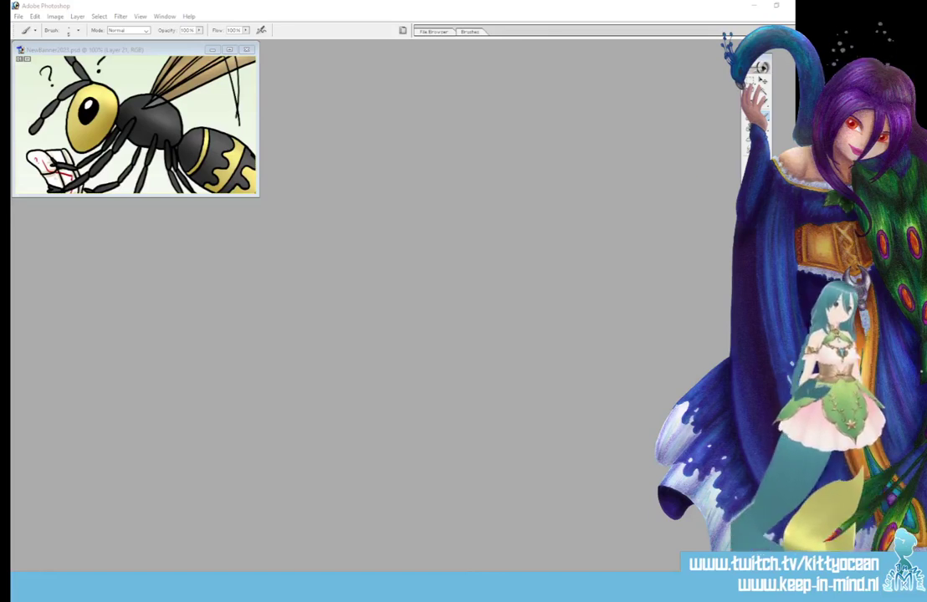
Step: Open 786.jpg below NewBanner2023.psd and copy the strip into the banner, framing the first panel's two characters
drag(680, 339, 511, 276)
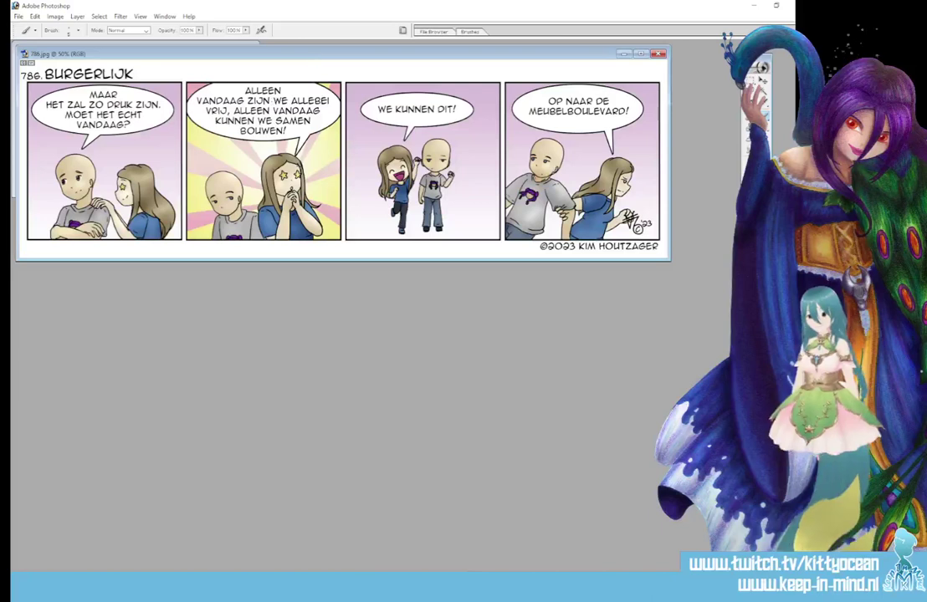
drag(317, 53, 366, 255)
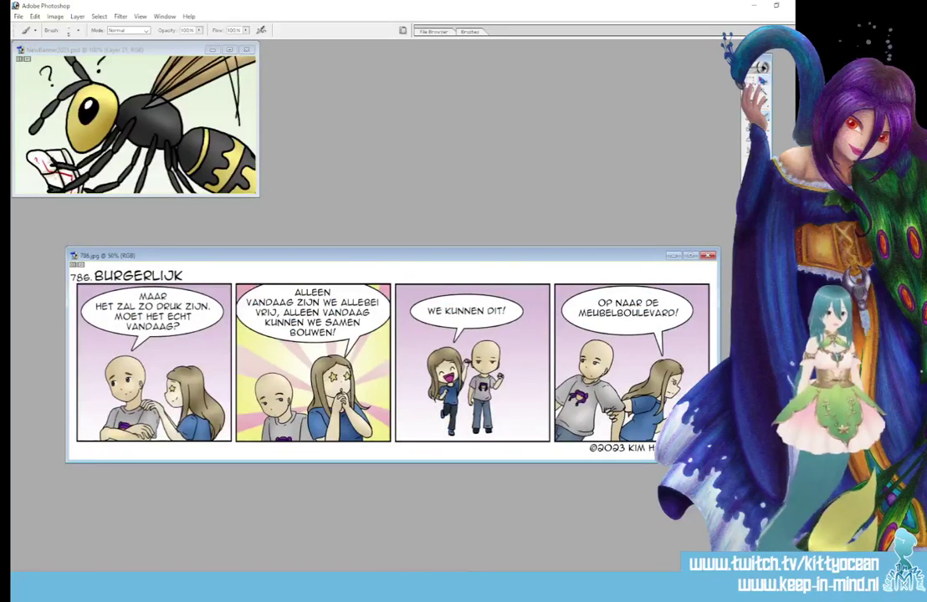
key(v)
drag(128, 309, 149, 41)
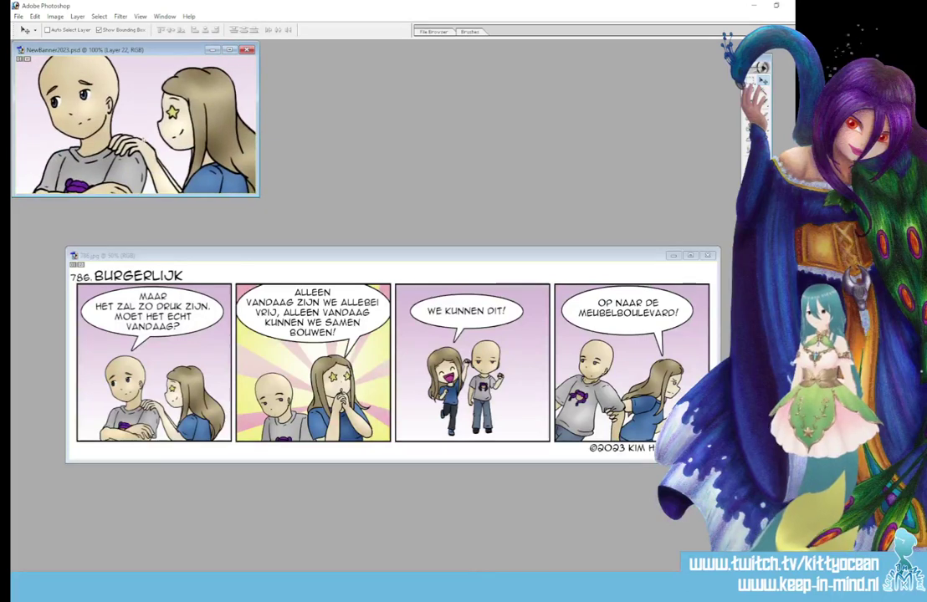
Step: Export the banner for the web as a JPEG in the "Jaar 16" folder, basing its file name on the existing 786 file
click(18, 17)
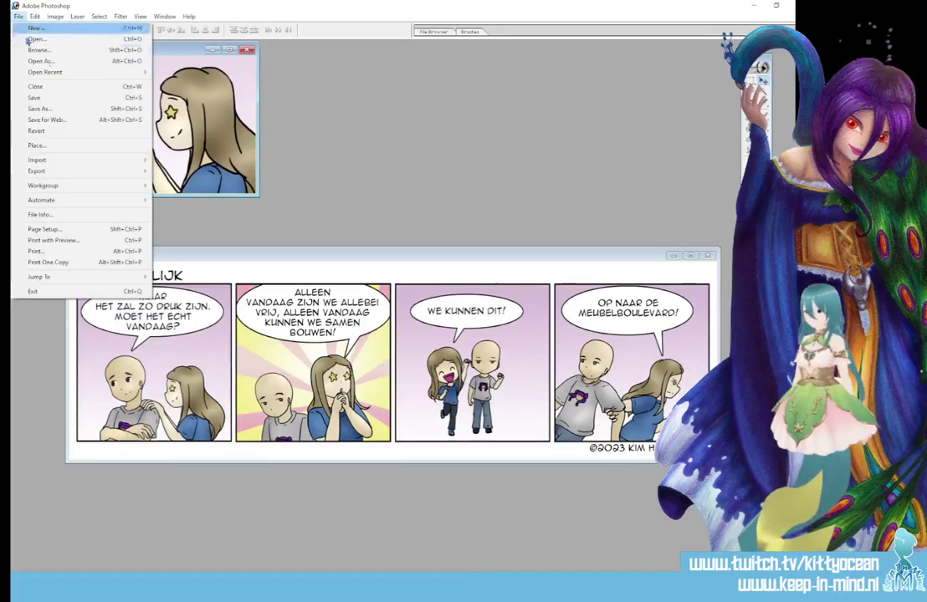
click(47, 119)
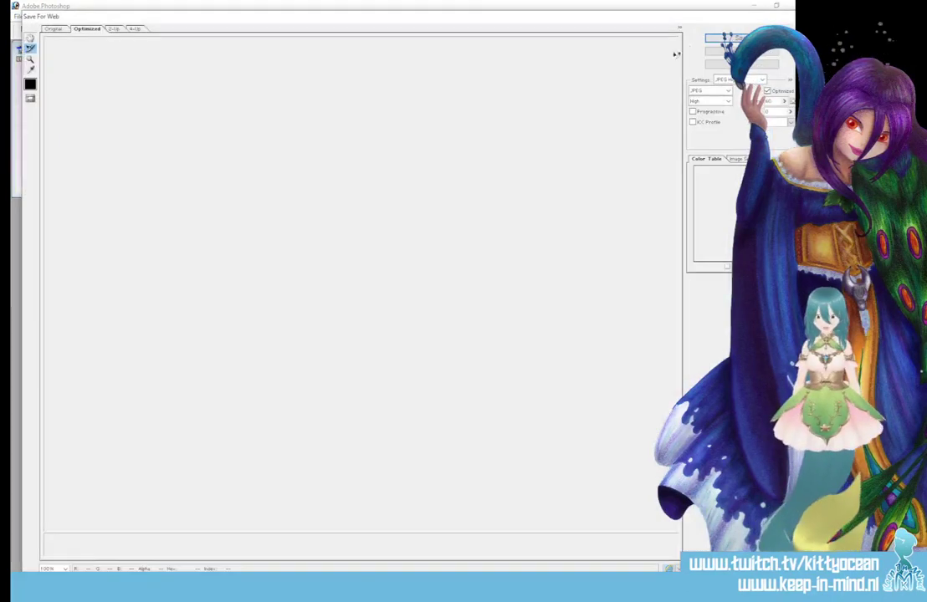
click(717, 37)
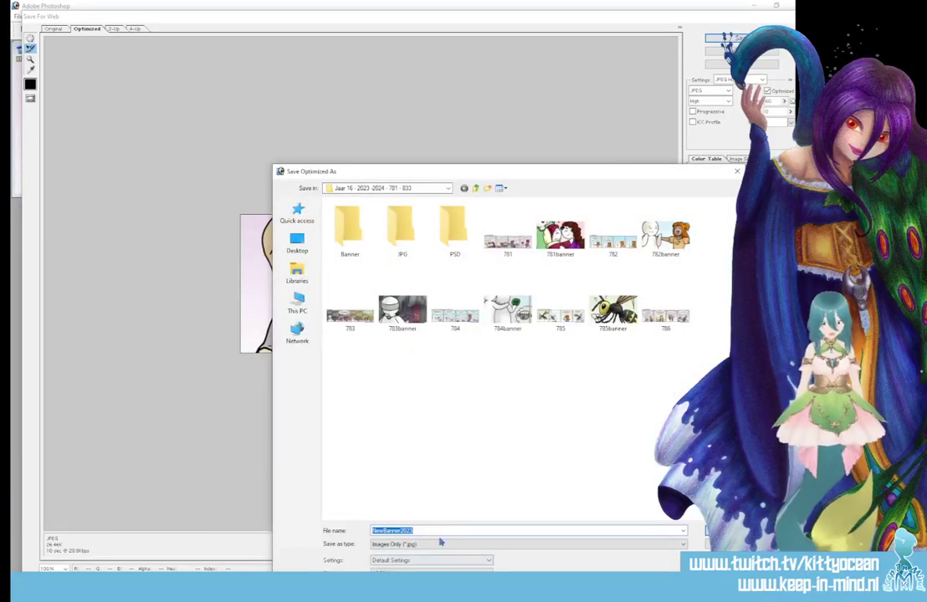
click(666, 310)
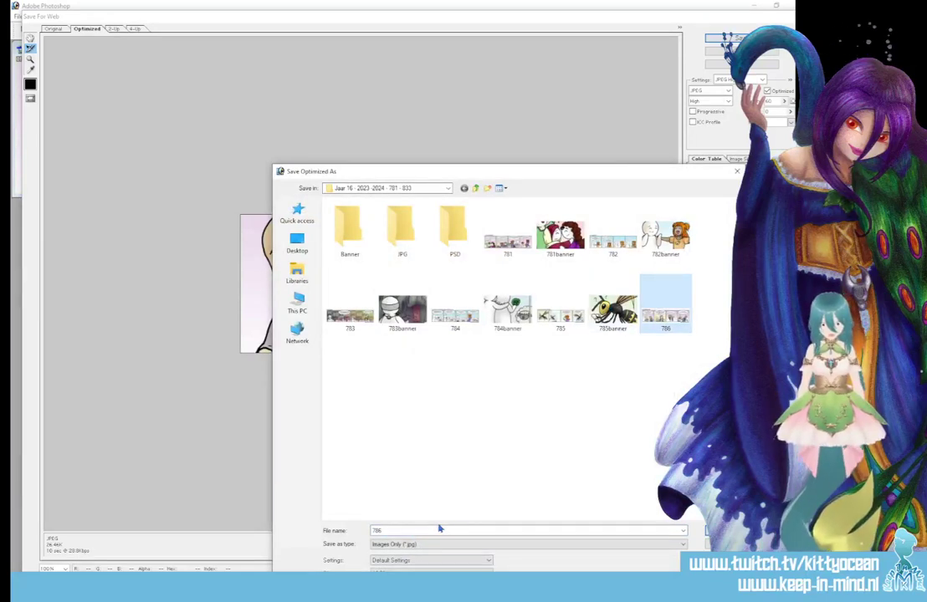
click(441, 531)
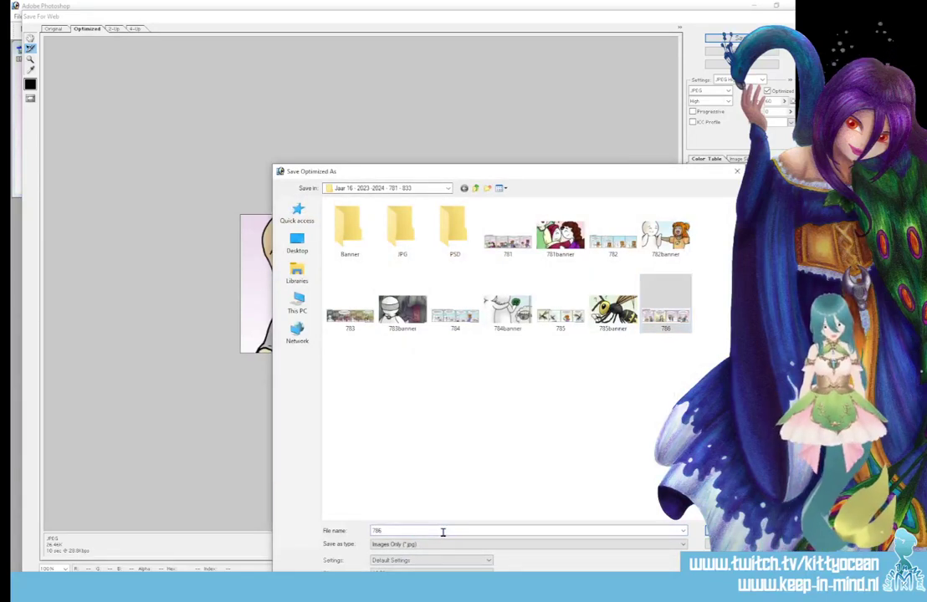
key(Return)
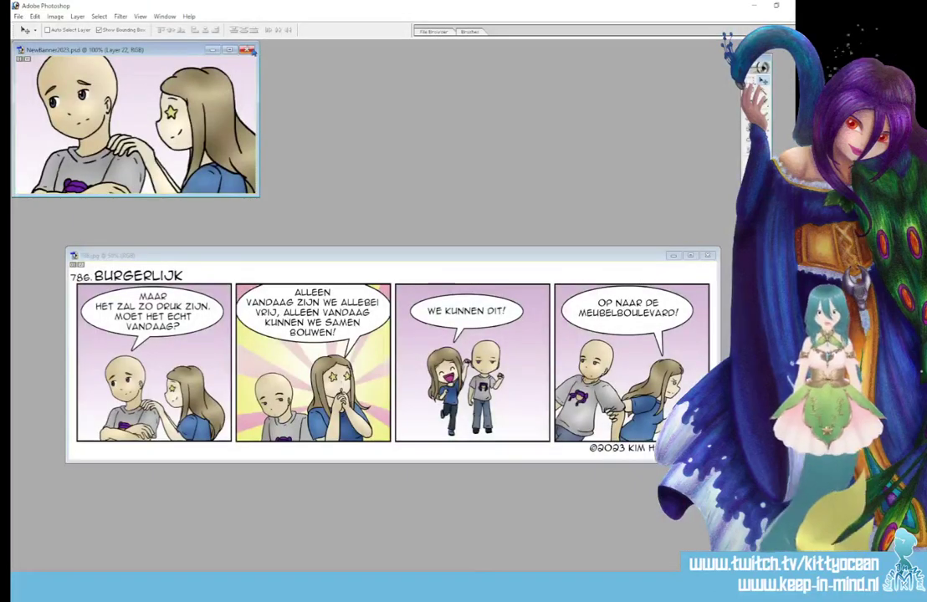
Step: Close the NewBanner2023.psd banner document and the 786.jpg strip
click(251, 51)
click(429, 222)
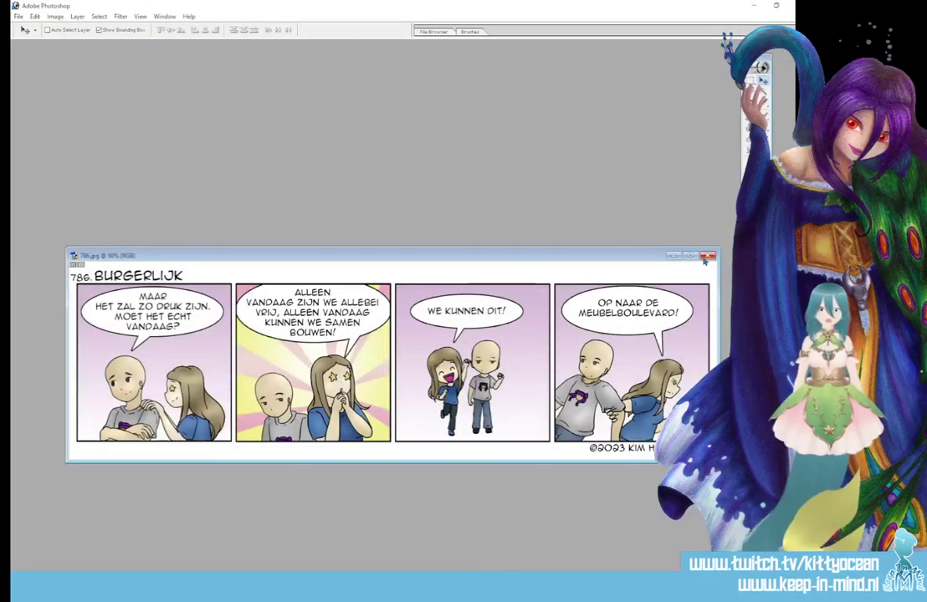
click(705, 259)
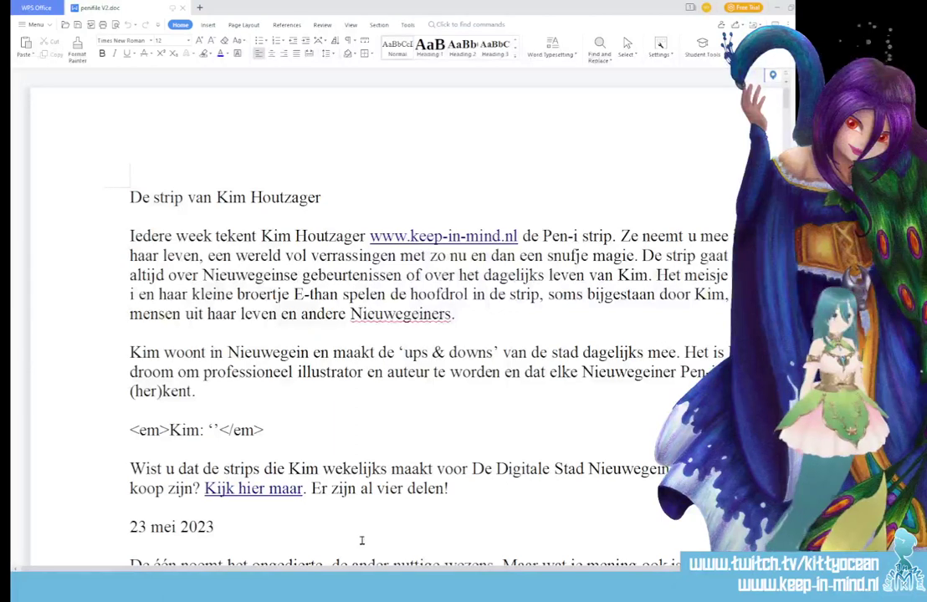
Step: In penifile V2.doc in WPS Office, add the date line "30 mei 2023" above the 23 mei 2023 entry
scroll(319, 569, right, 2)
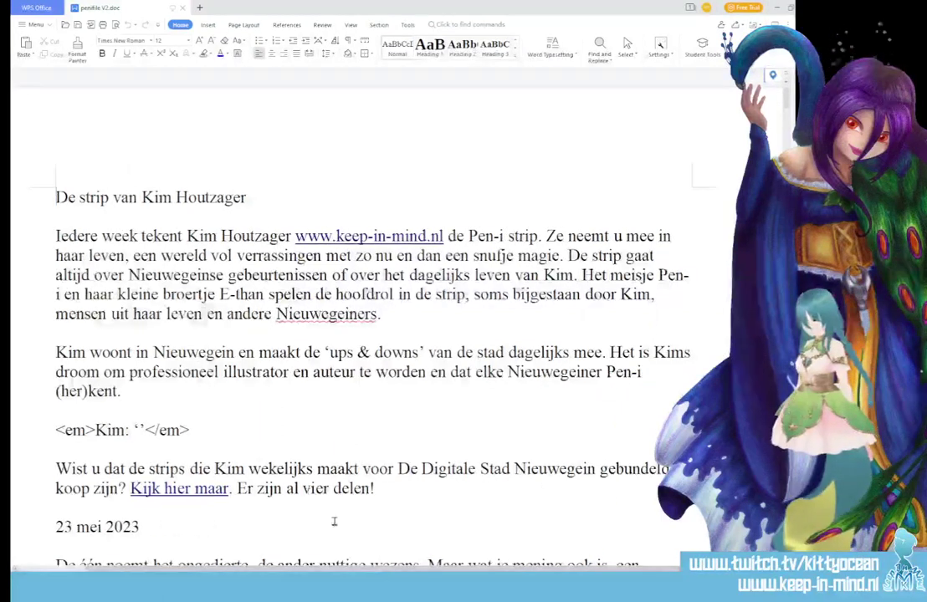
scroll(335, 524, down, 2)
scroll(305, 484, down, 2)
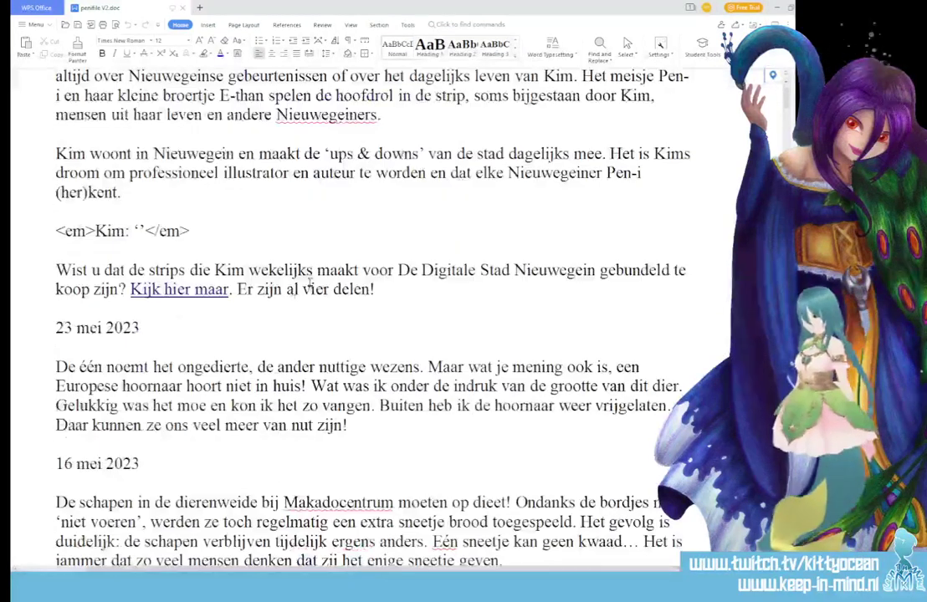
click(389, 290)
key(Return)
key(Return)
text(30)
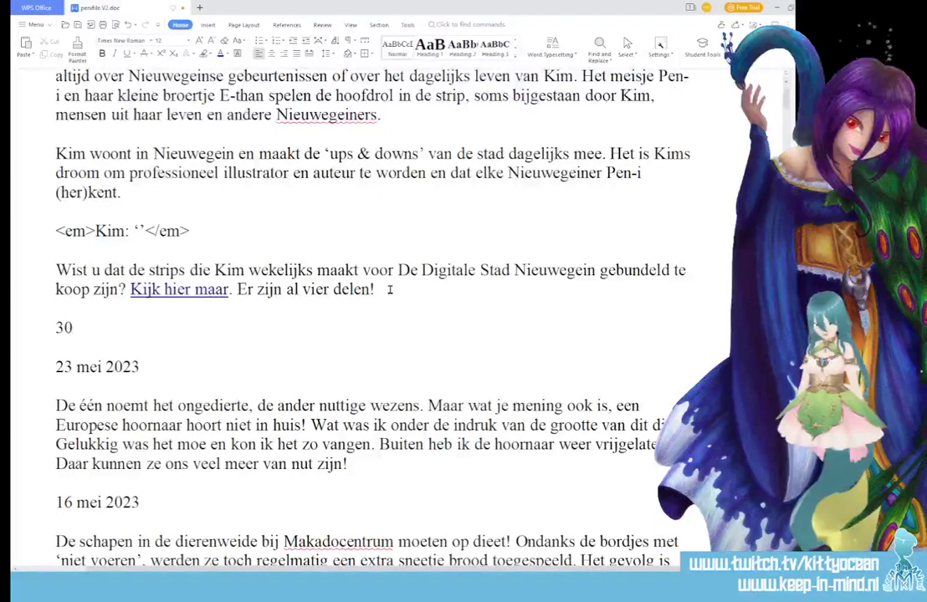
text( mei 2023)
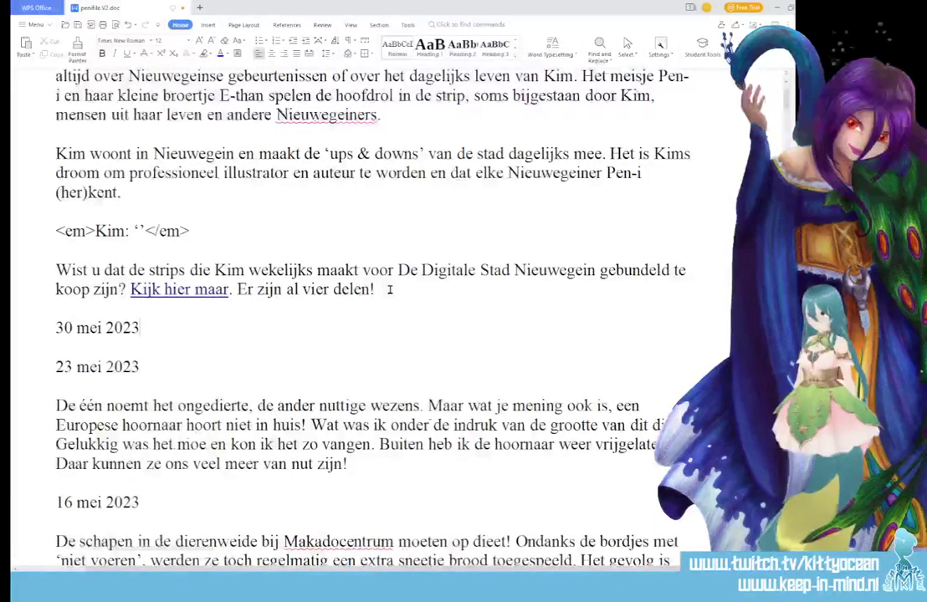
Step: Start the text under the 30 mei 2023 date with "Tweede Pinksterdag… wat heb jij gedaan?"
key(Return)
key(Return)
text(Tweede)
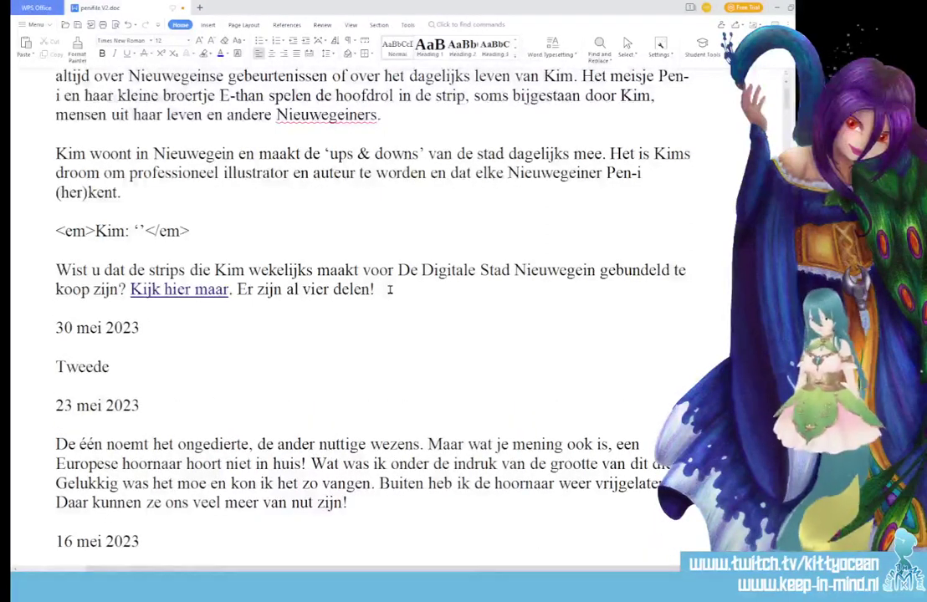
text( Pinksterdag)
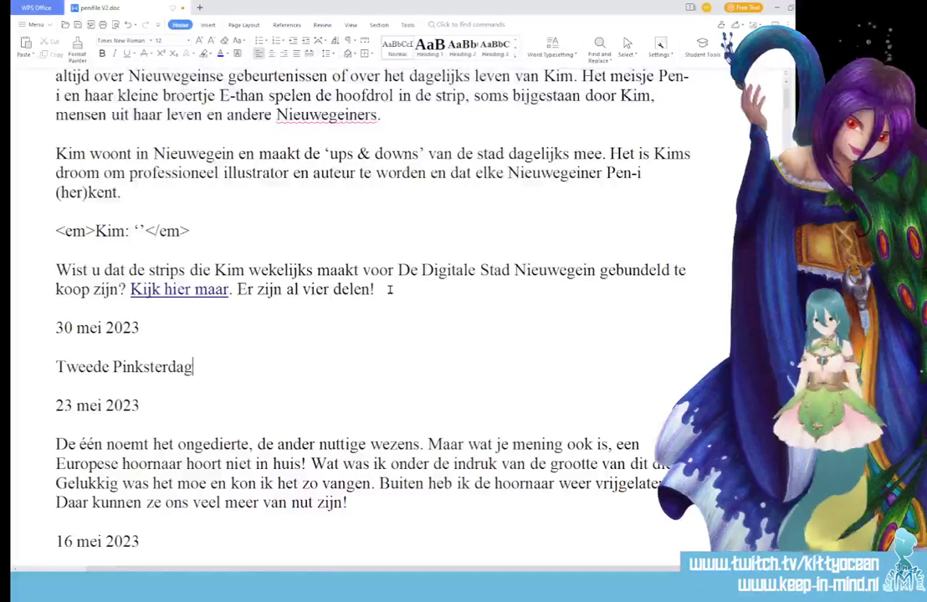
text(... wat heb jij gedaan?)
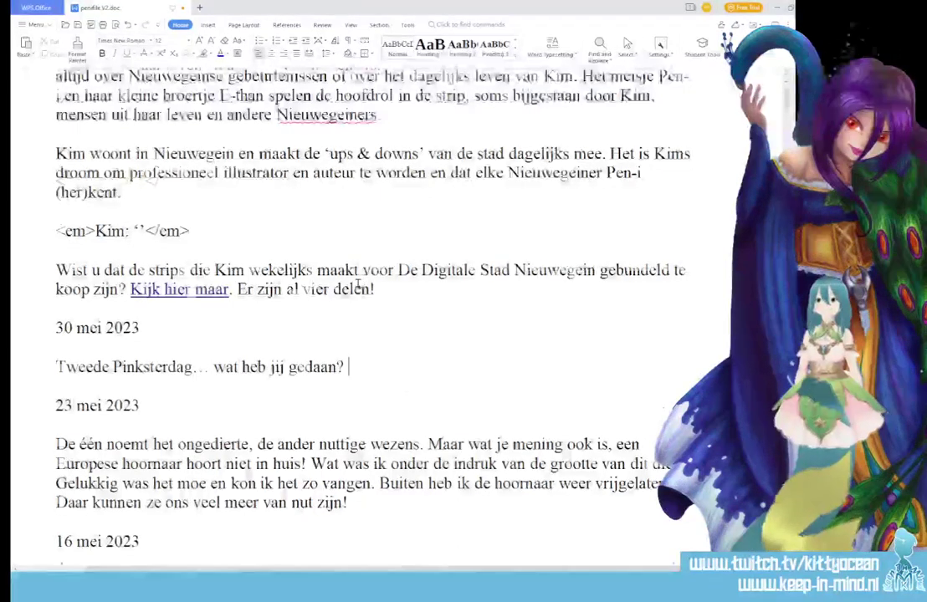
Step: Continue the 30 mei 2023 text with "Hoewel ik dergelijke dagen liever vermijd, ontkwam ik er ditmaal niet aan om naar de meubelboulevard te gaan."
scroll(358, 284, down, 3)
text(Hoewel)
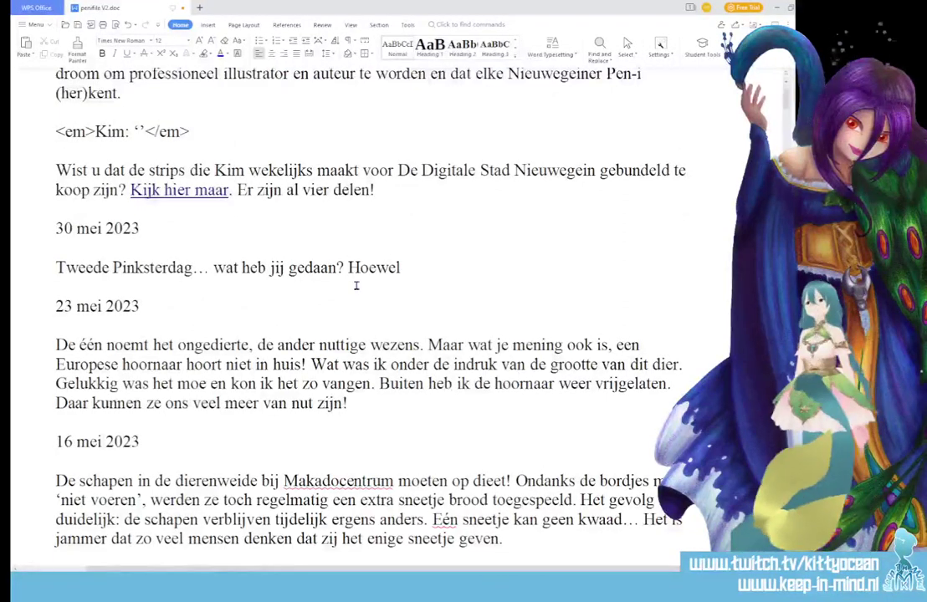
text( ik dergelij)
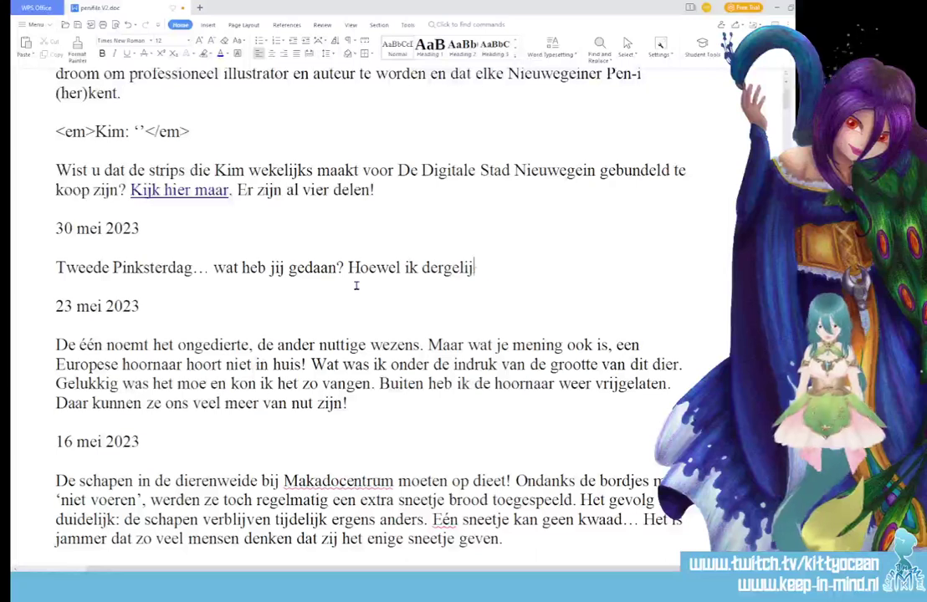
text(ke dagen lieve)
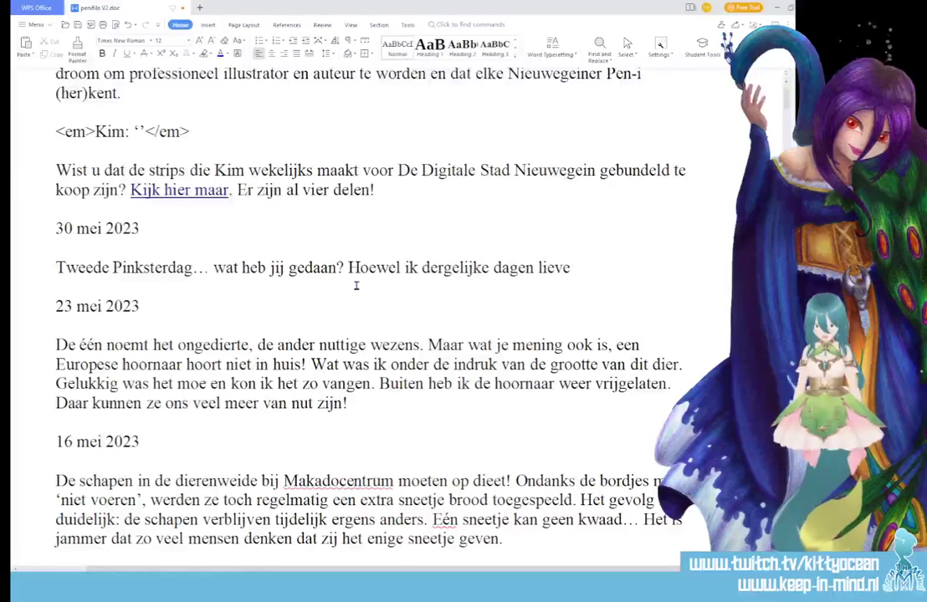
text(r vermijd, ont)
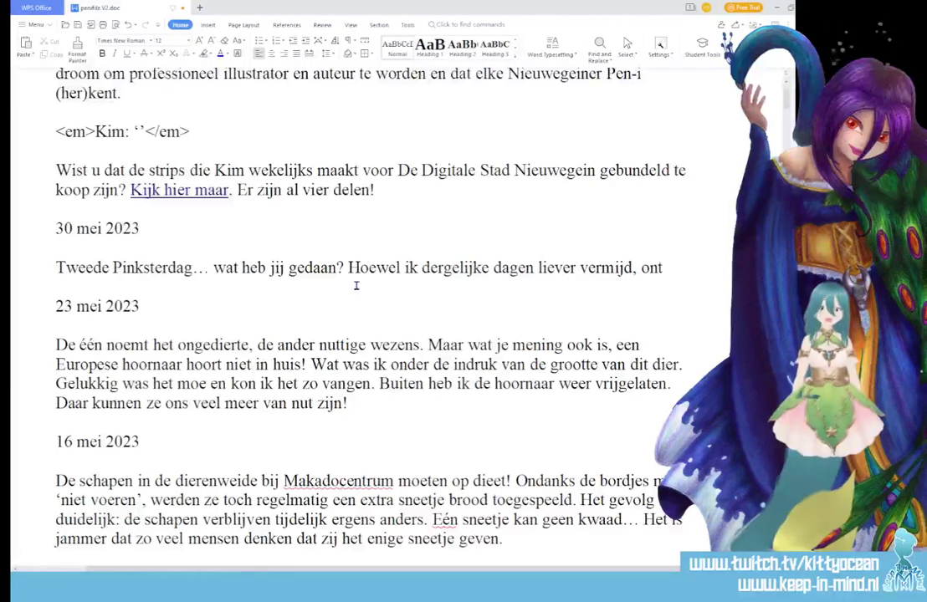
text(kwam ik er d)
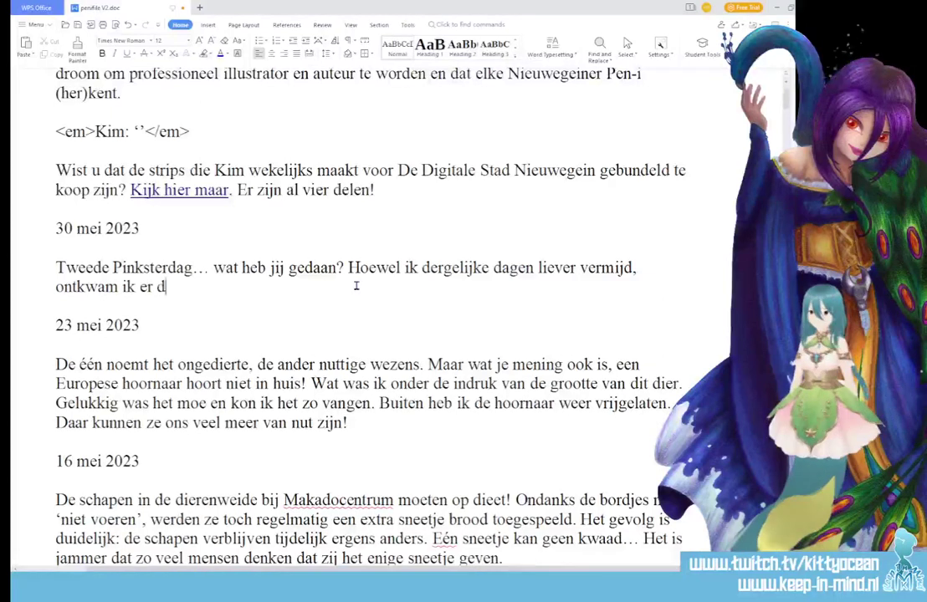
text(itmaal niet aan)
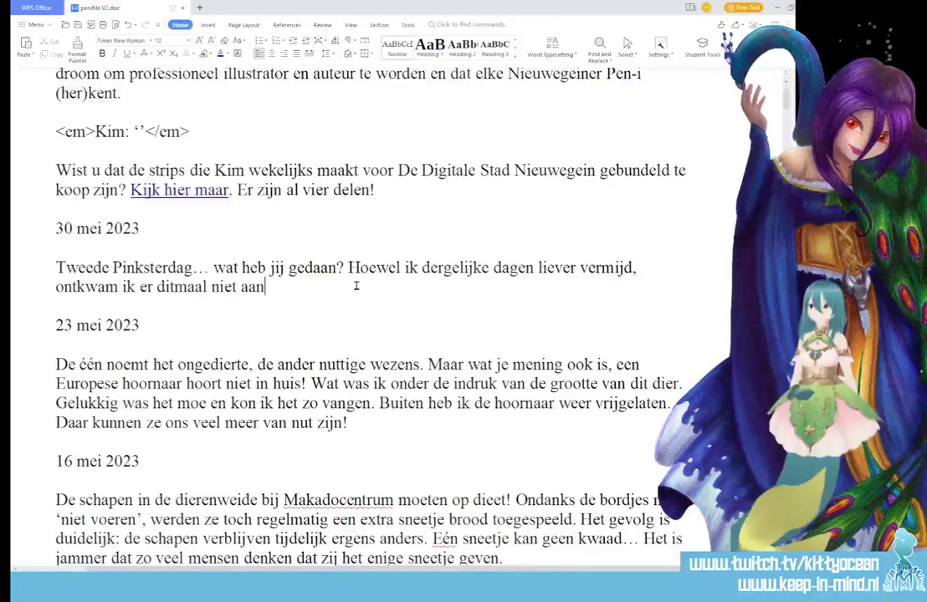
text( om naar)
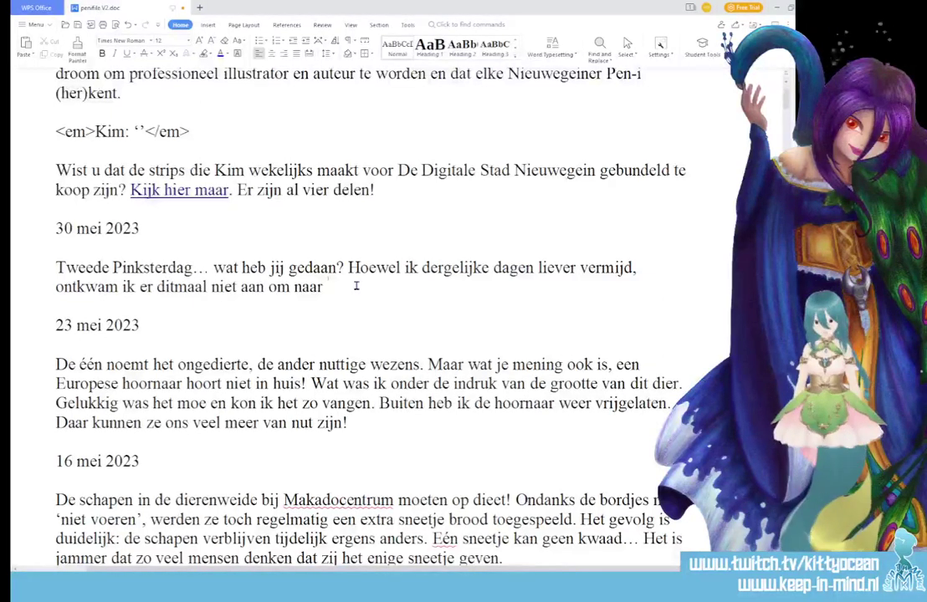
text( de meubelboulev)
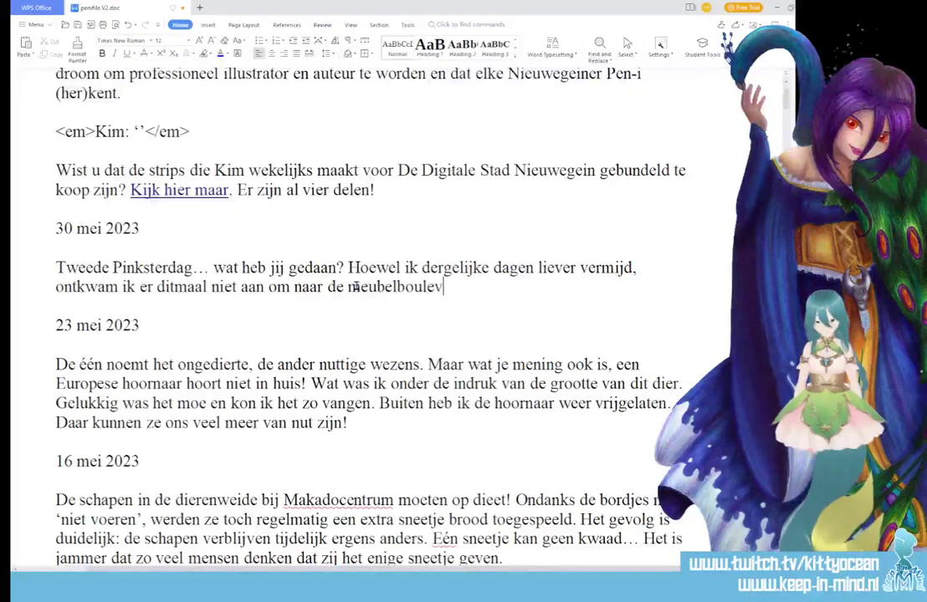
text(ard te gaan. )
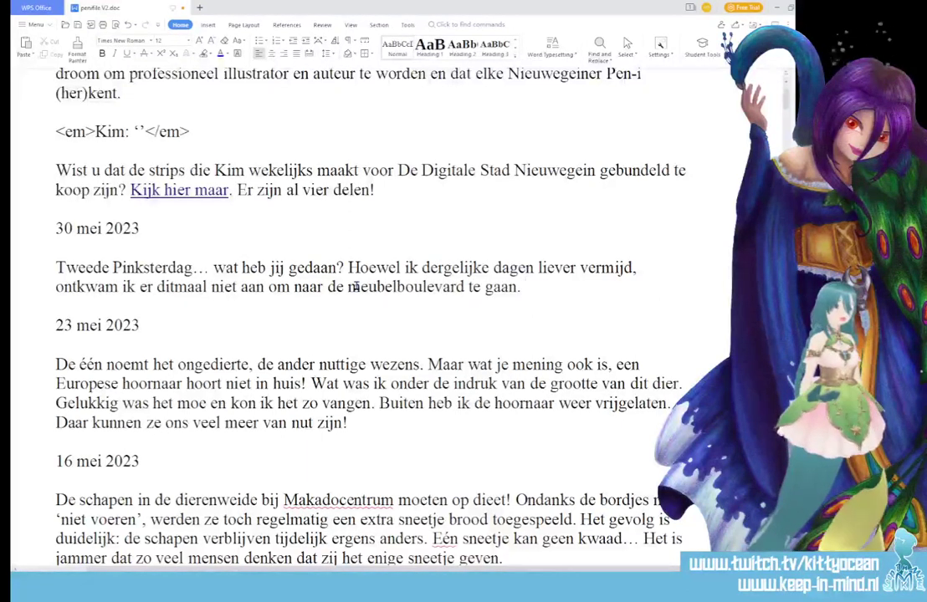
Step: Add to the paragraph "We gingen lekker vroeg, dus het was nog niet zo heel druk. En de rest van de middag… hameren, schroeven en opruimen."
text(We gin)
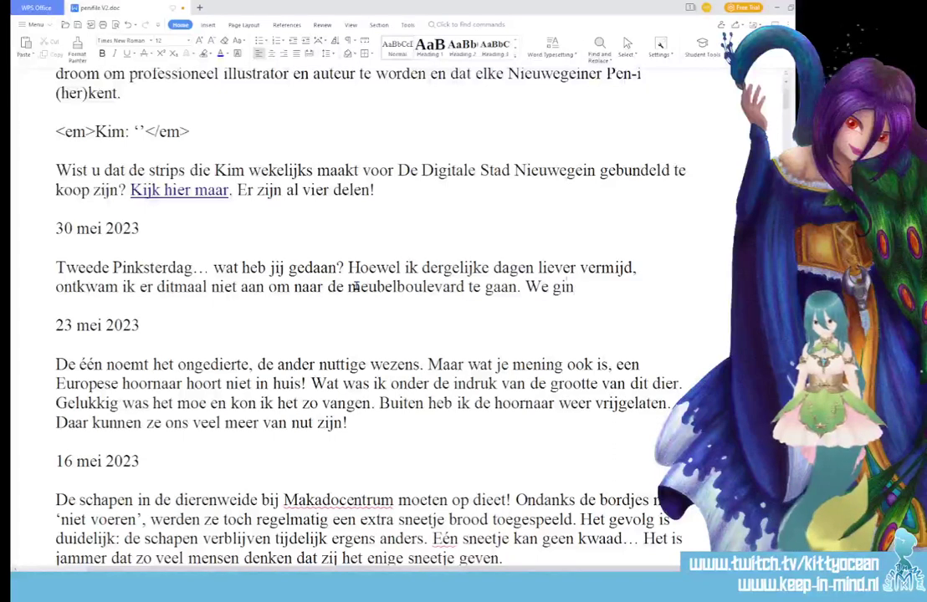
text(gen lekker vroeg)
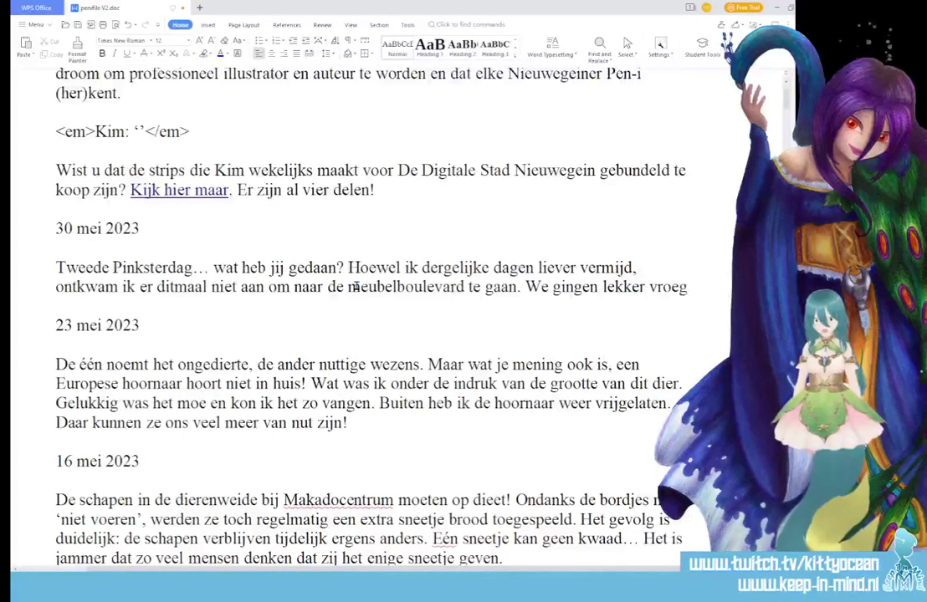
text(, dus het was)
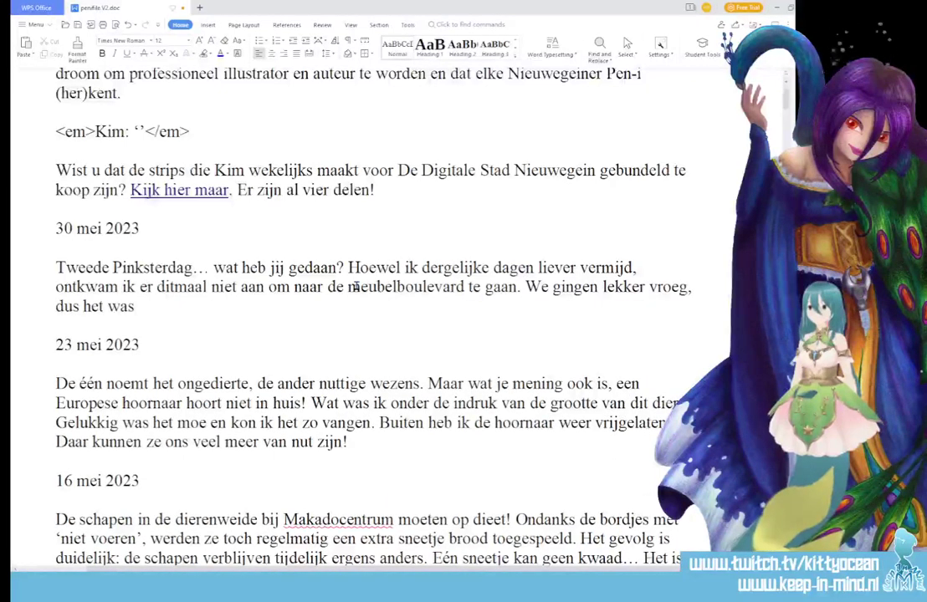
text( nog niet zo )
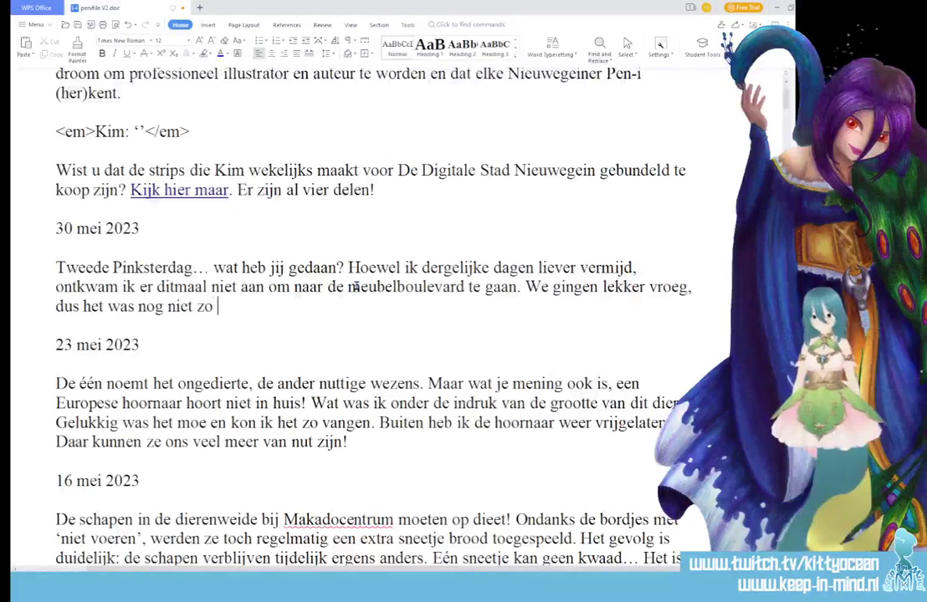
text(heel druk. En)
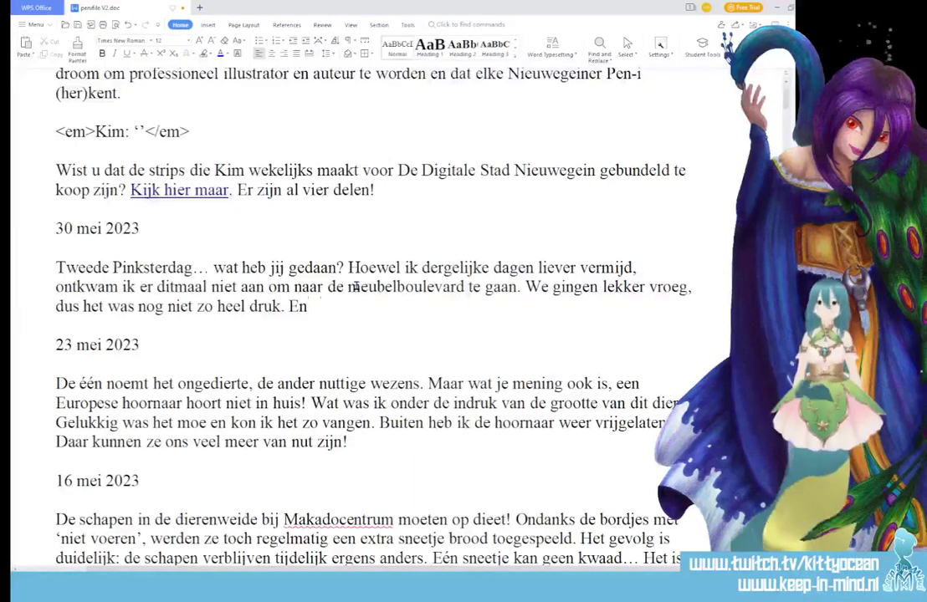
text( de rest van de mi)
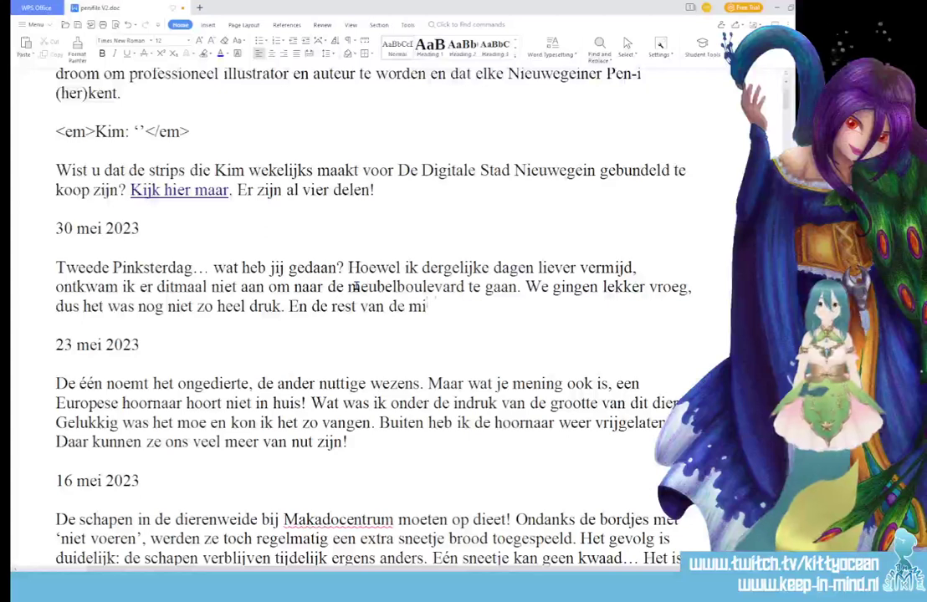
text(ddag... hamer)
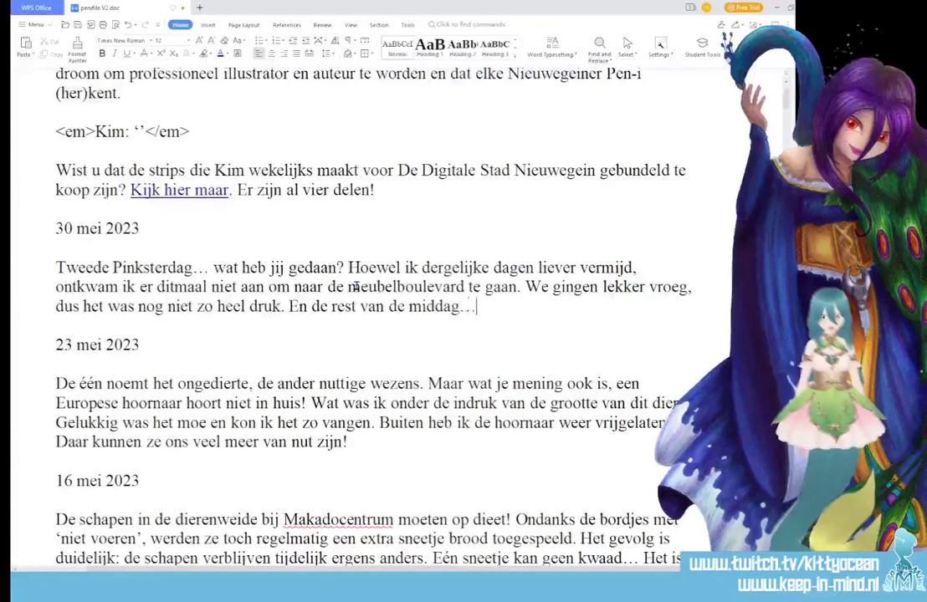
text(en, schroeven)
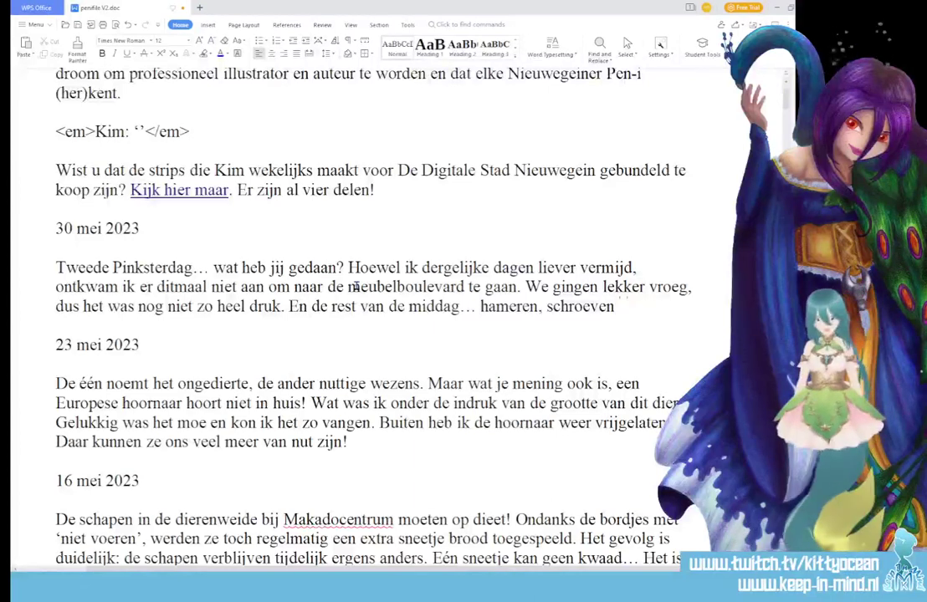
text(en opruimen.)
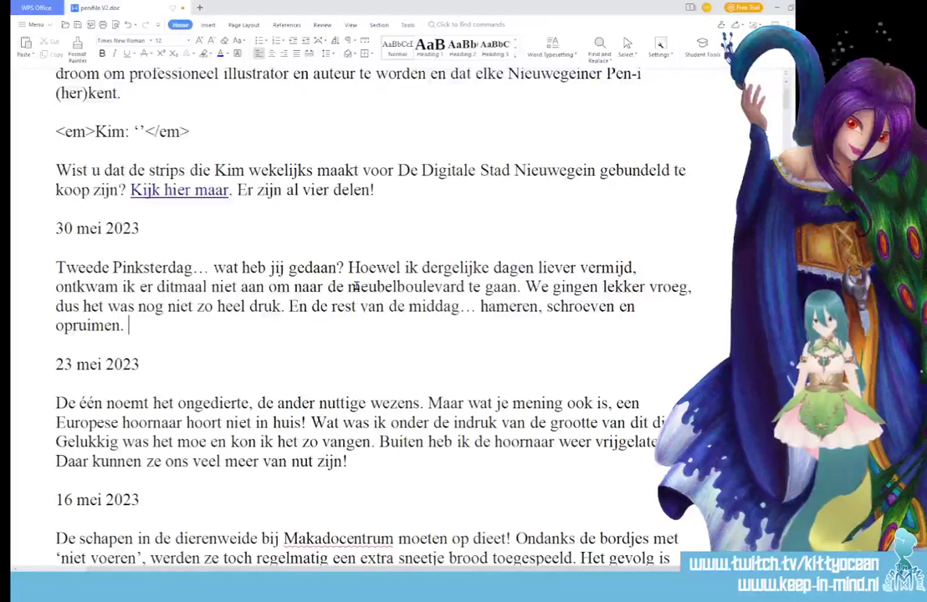
text(Tochj)
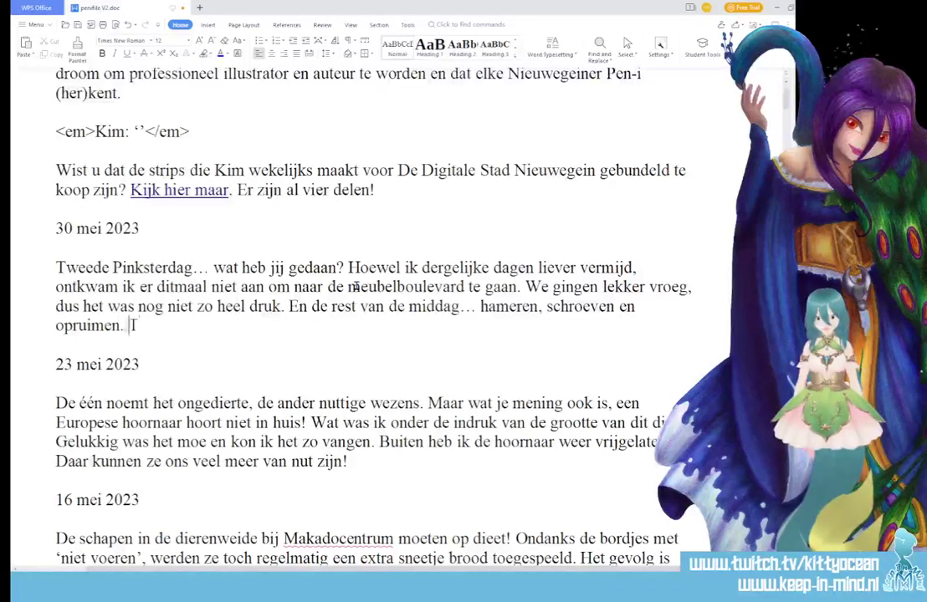
key(BackSpace)
key(BackSpace)
key(BackSpace)
key(BackSpace)
key(BackSpace)
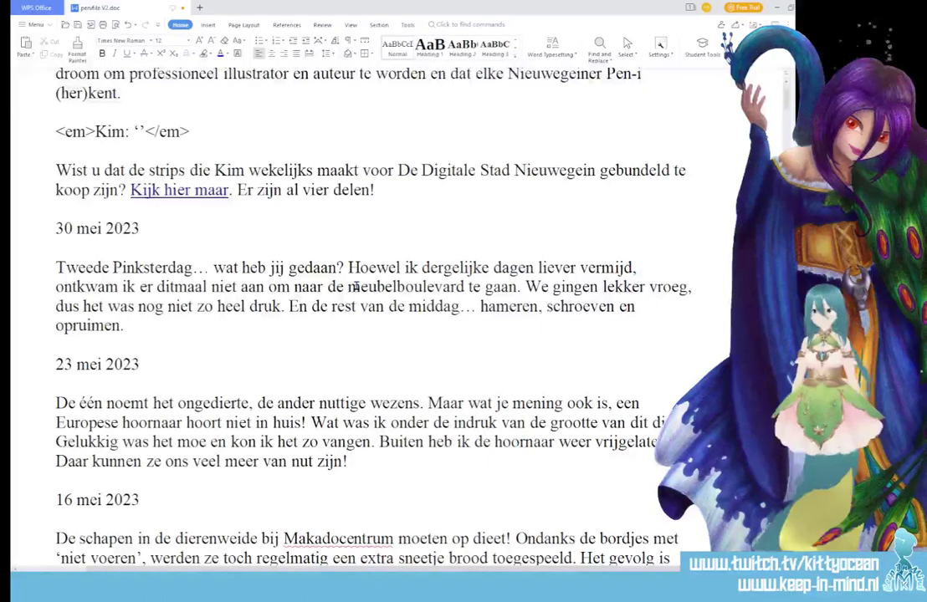
Step: End the 30 mei 2023 paragraph with the sentence "Misschien burgerlijk, maar het ruimt wel lekker op!"
text(Misschien bu)
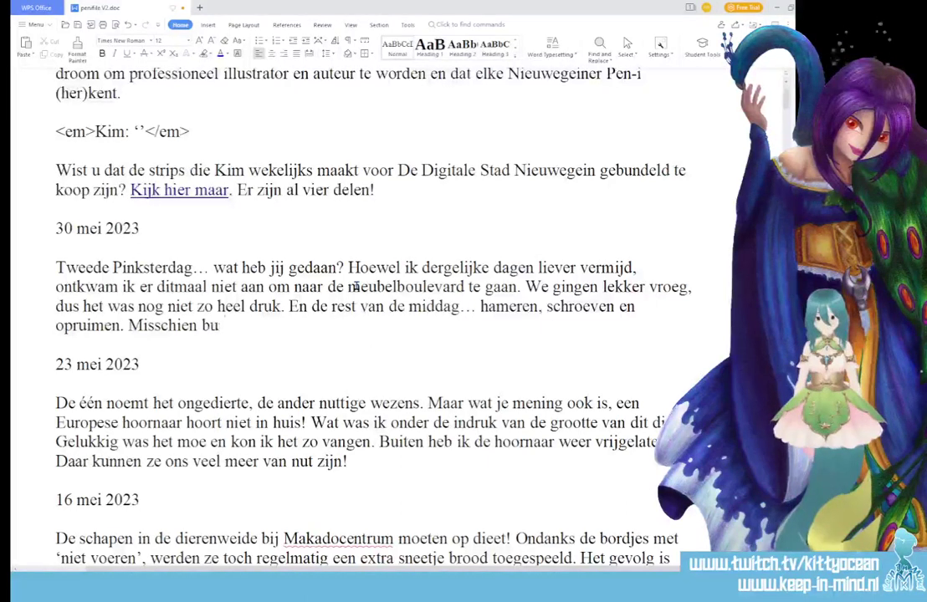
text(rgerlijk, maar )
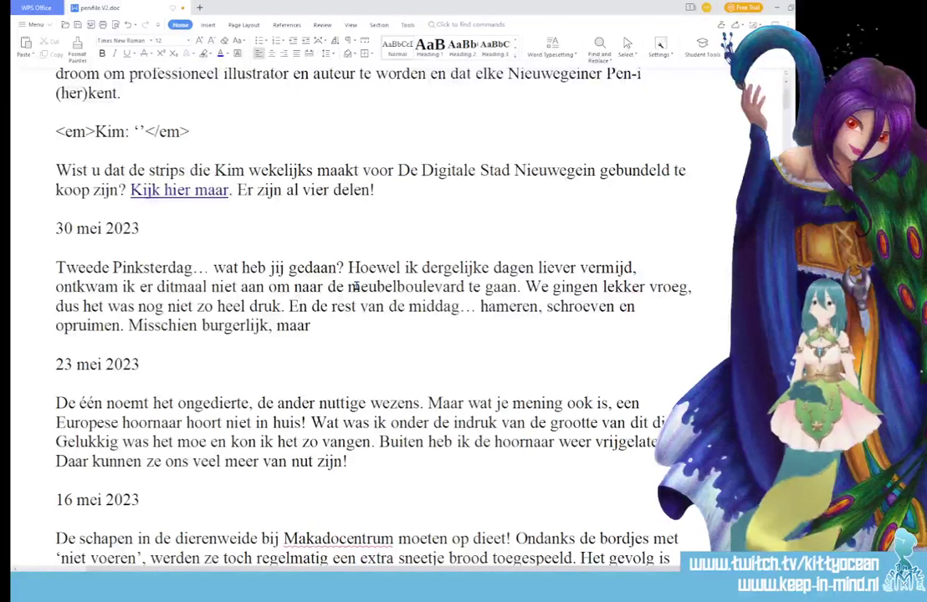
text(het ruimt wel)
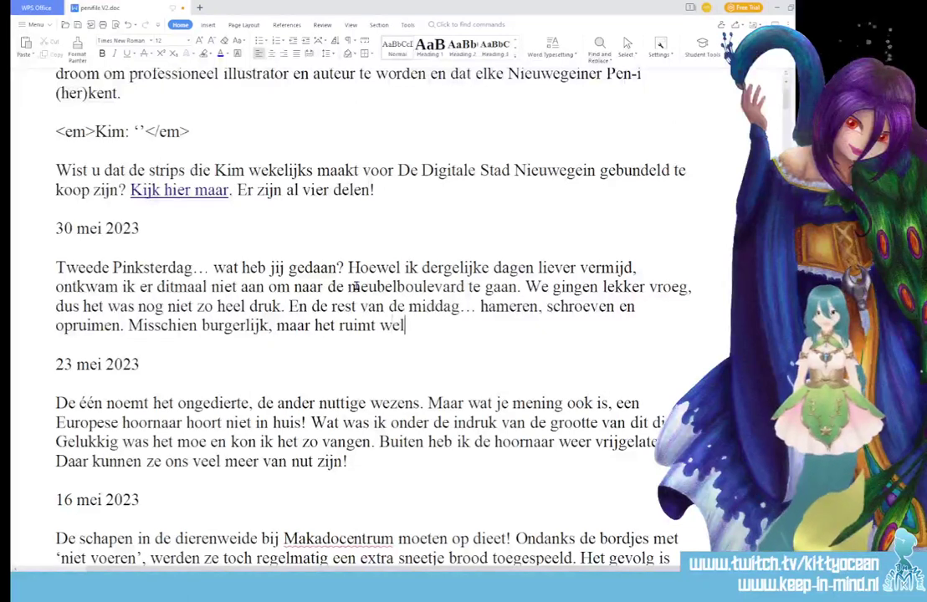
text( lekker op!)
click(482, 325)
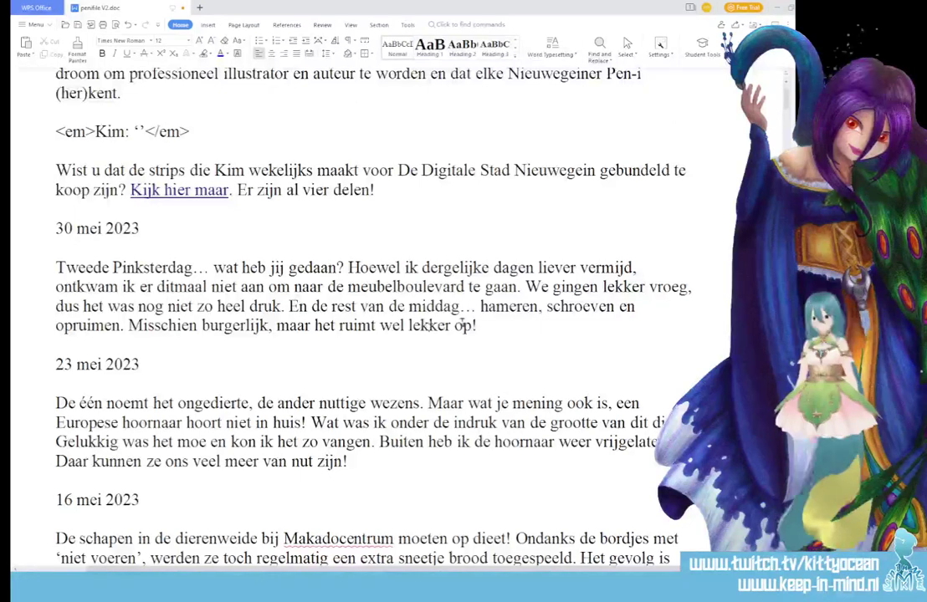
Step: Select the fixed introduction down to "Er zijn al vier delen!" and, separately, the whole new paragraph under 30 mei 2023
drag(478, 325, 41, 266)
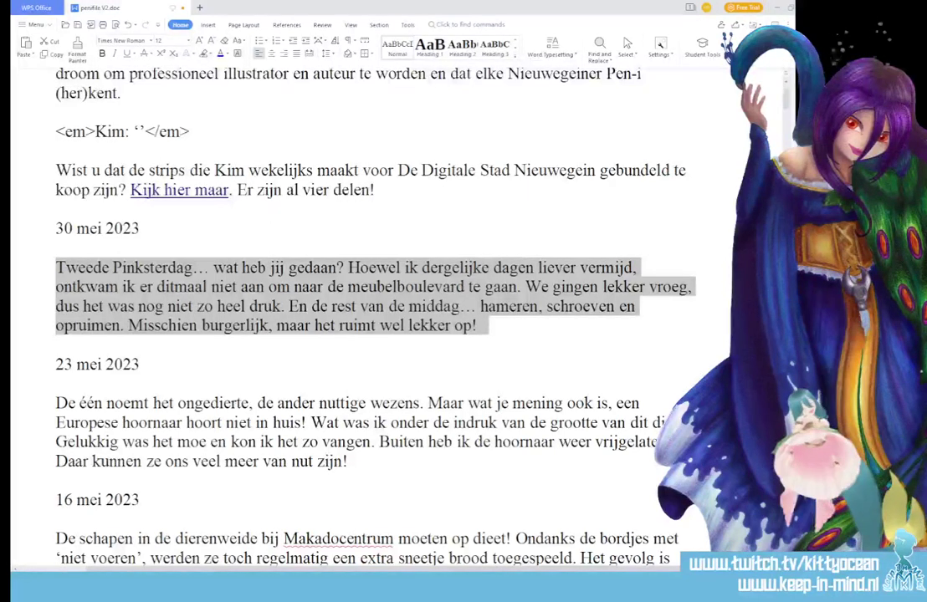
click(275, 308)
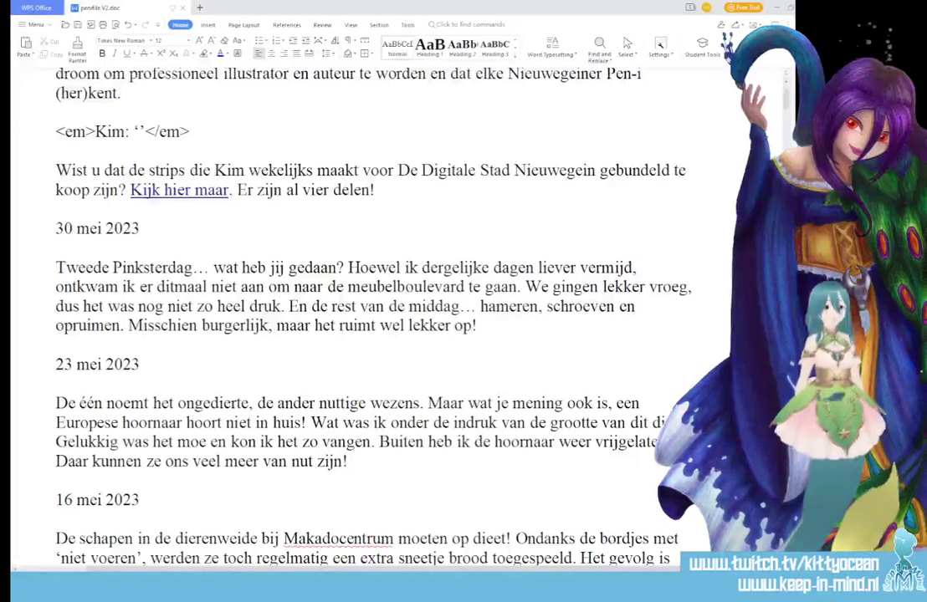
scroll(222, 197, up, 5)
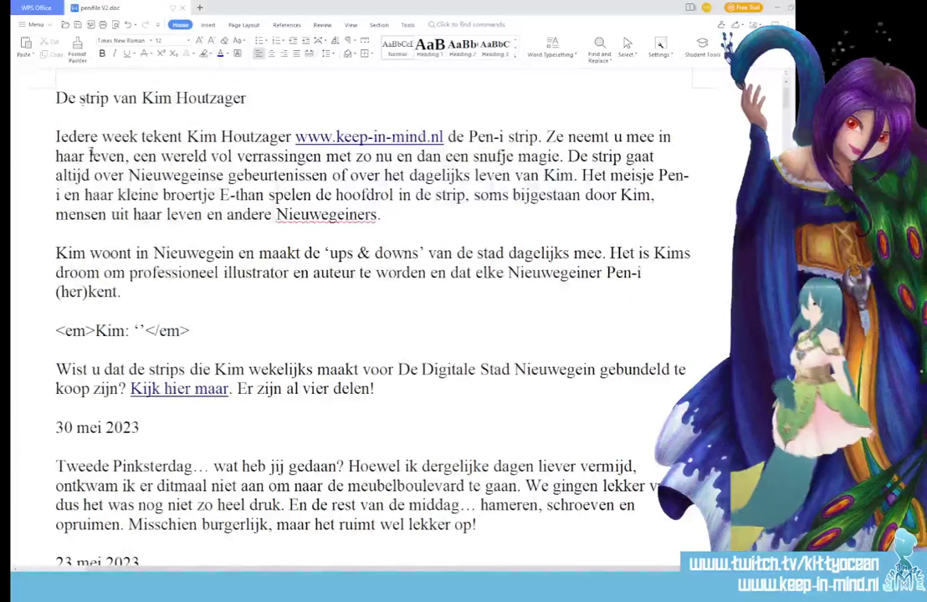
drag(55, 98, 388, 388)
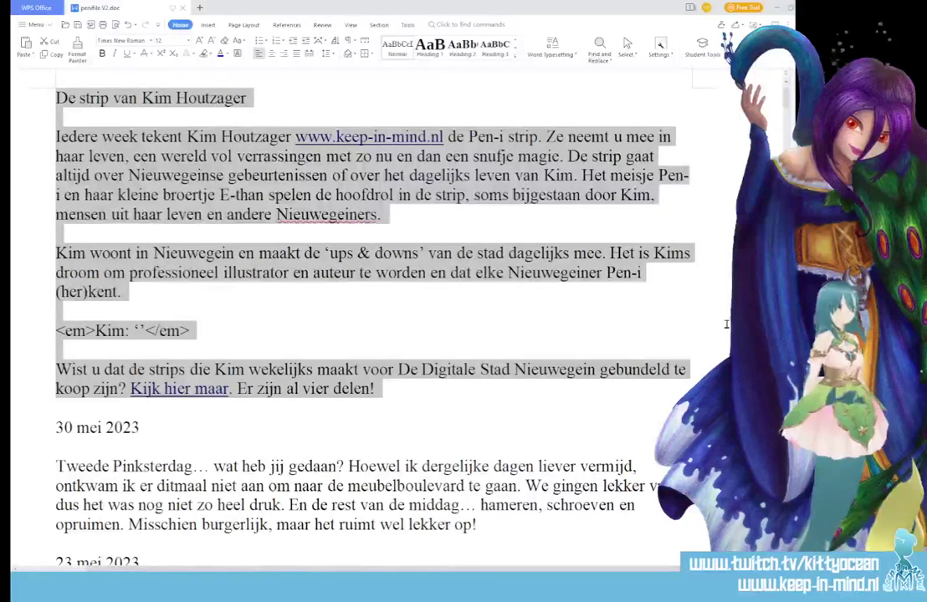
scroll(473, 337, down, 2)
drag(486, 422, 34, 378)
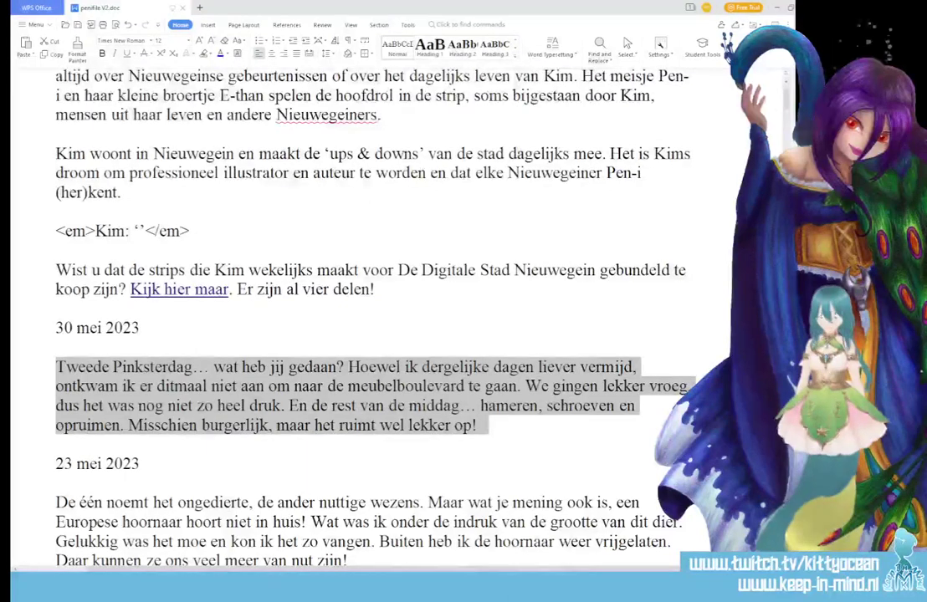
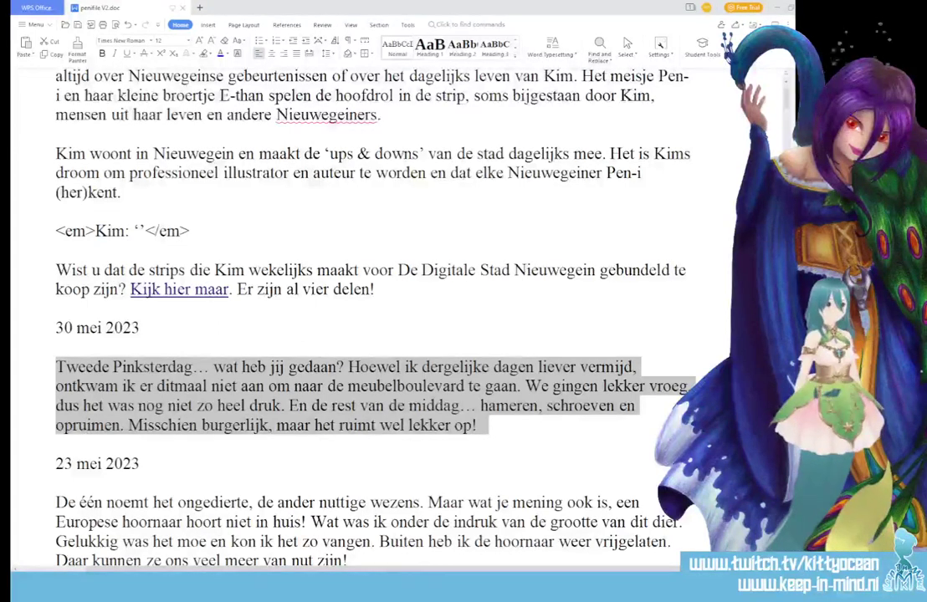
click(459, 155)
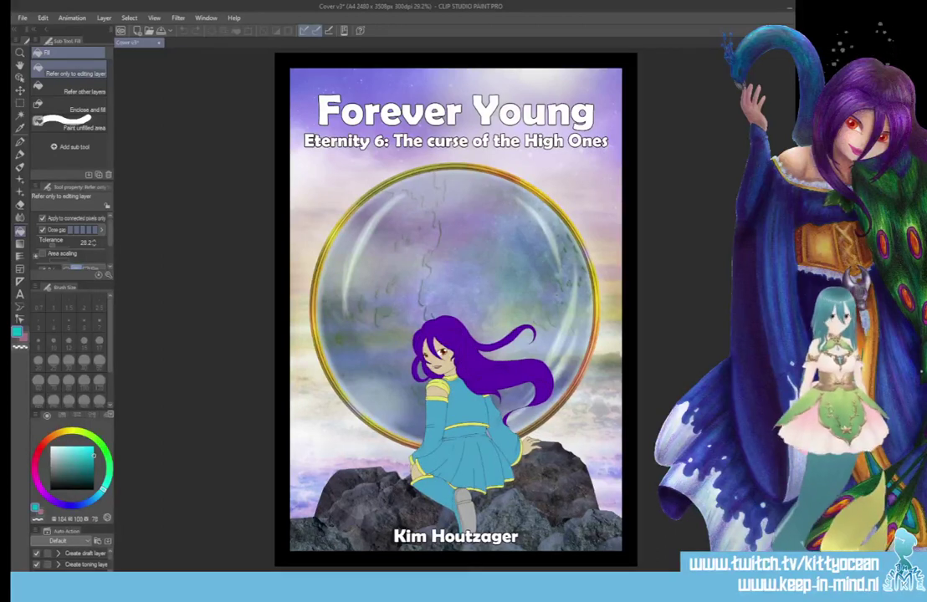
Step: In the Forever Young cover in Clip Studio Paint, draw a lower black hairline above the girl's larger eye with the G-pen at size 3
scroll(484, 311, up, 5)
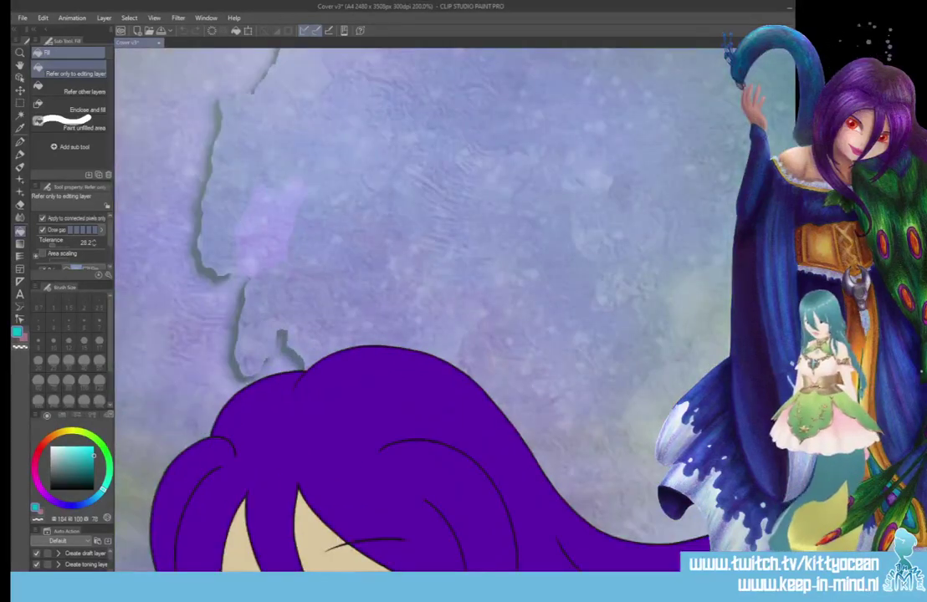
scroll(518, 200, down, 5)
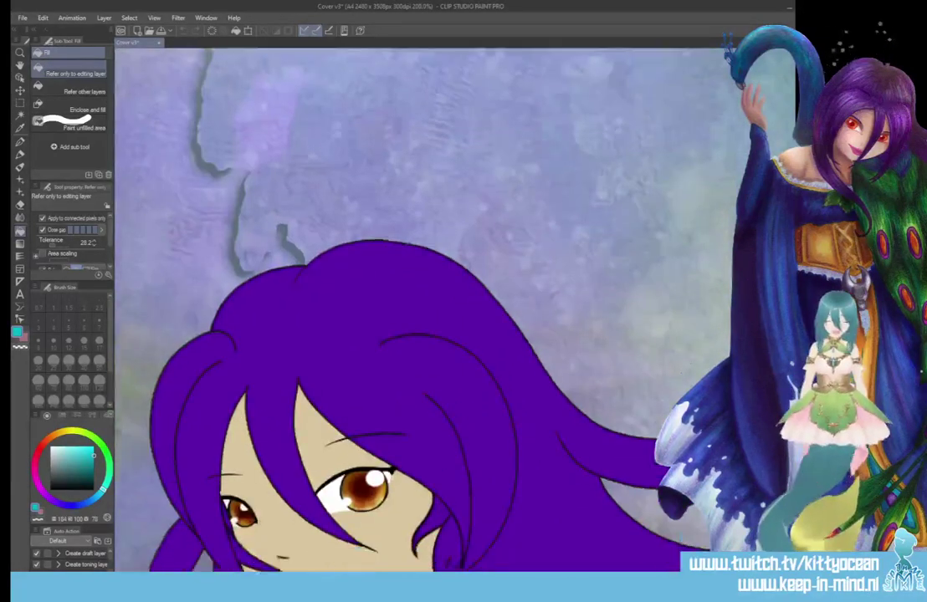
scroll(419, 310, up, 2)
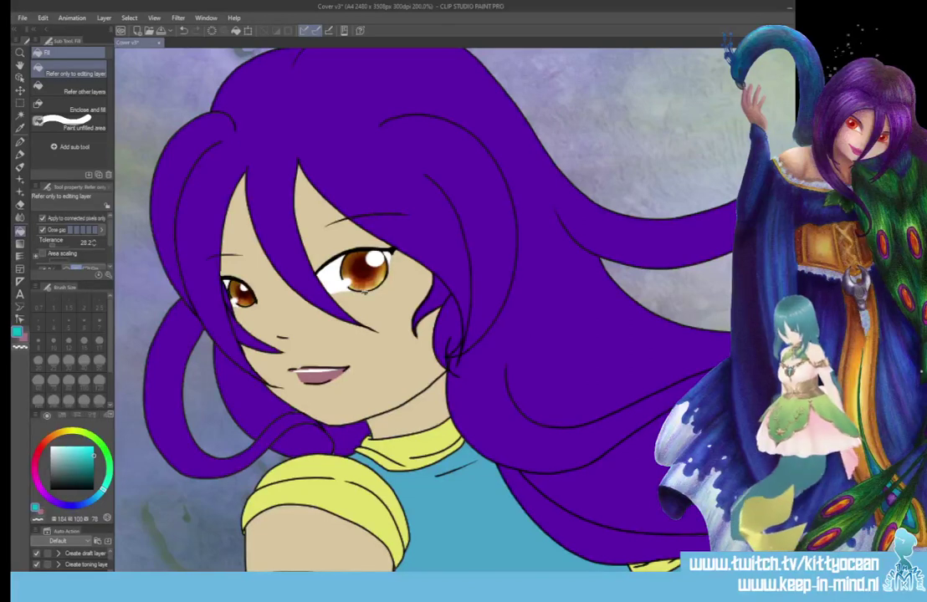
key(e)
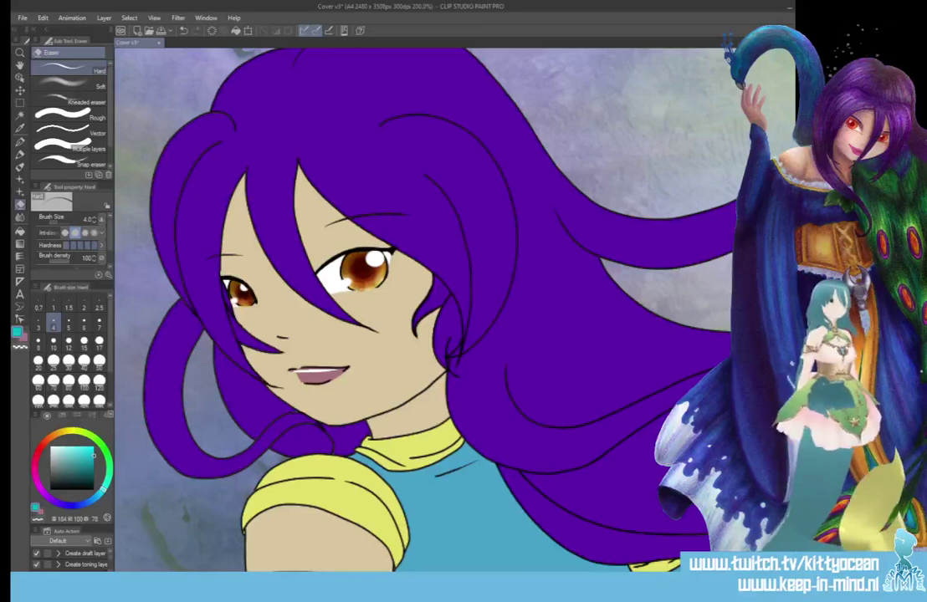
drag(59, 485, 45, 488)
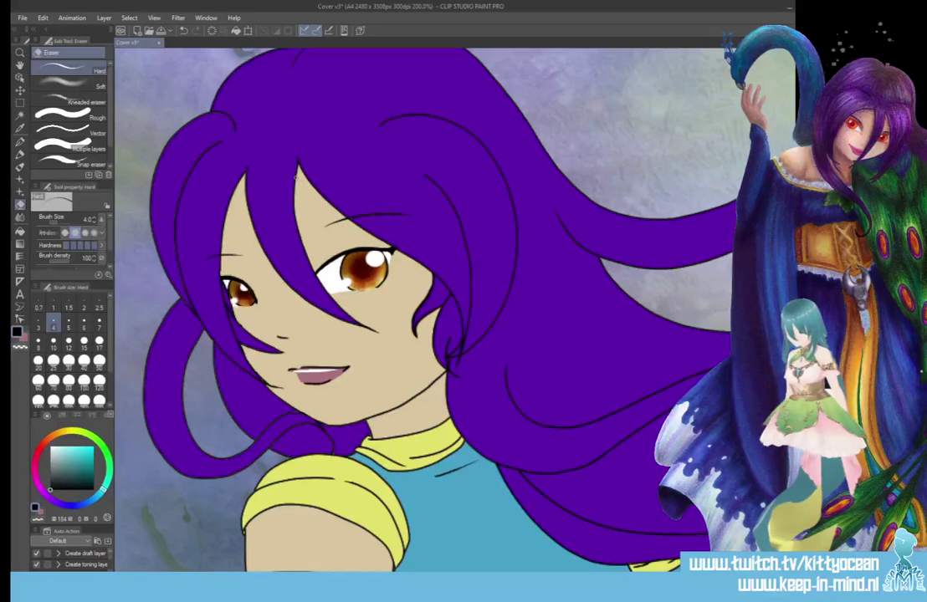
click(39, 322)
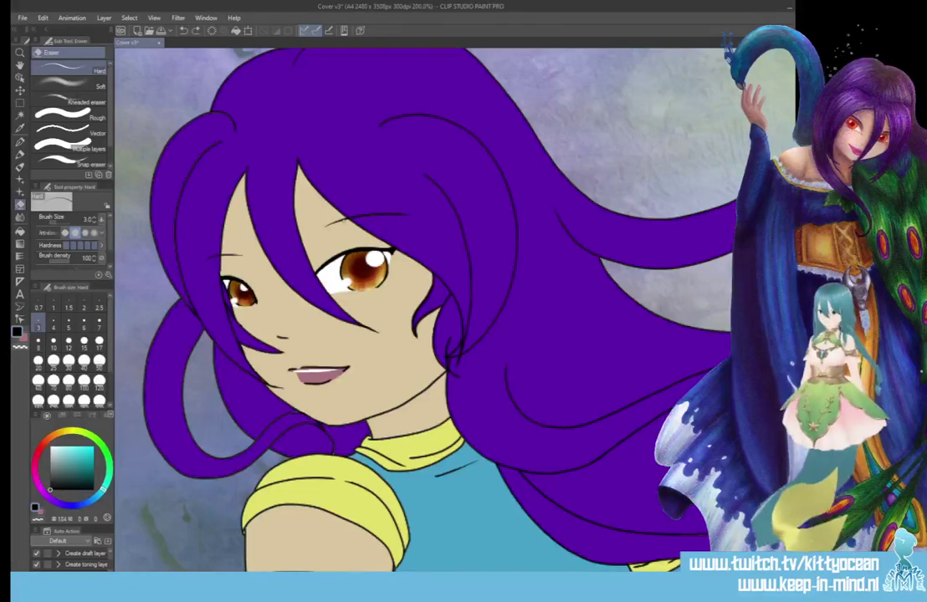
click(20, 141)
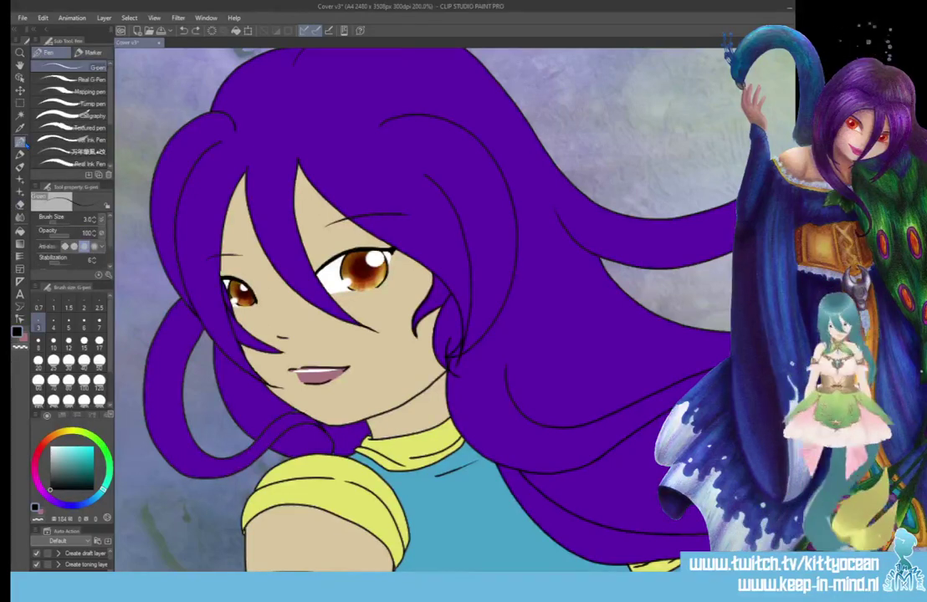
key(ctrl+plus)
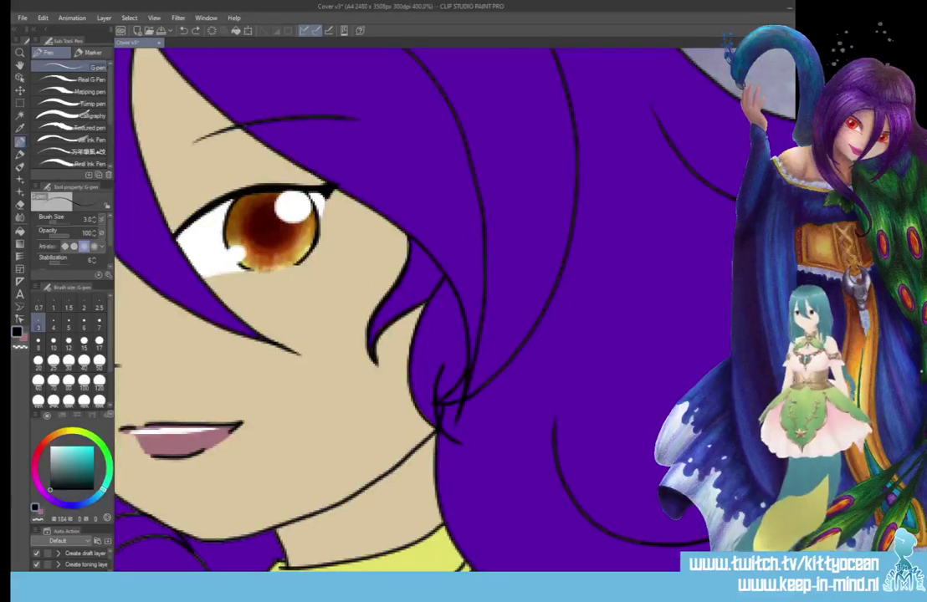
scroll(133, 201, up, 4)
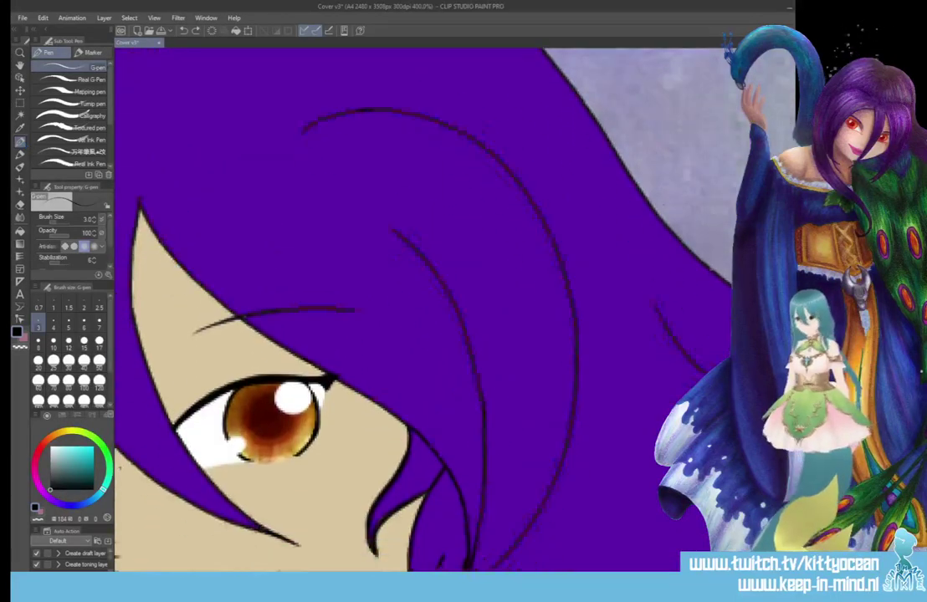
mouse_move(133, 201)
mouse_down()
mouse_move(182, 268)
mouse_move(311, 333)
mouse_up()
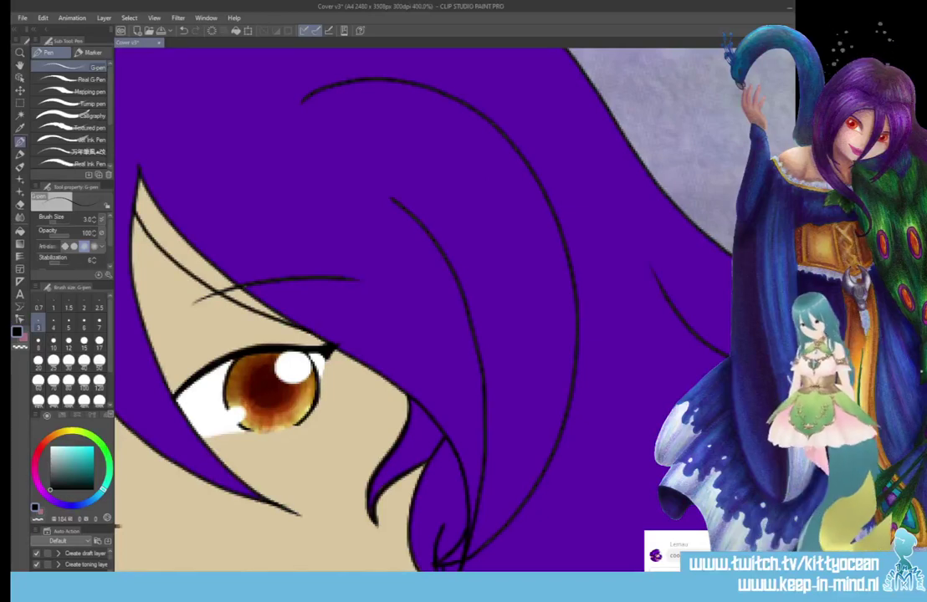
Step: Draw a matching lower black hairline across the forehead above the smaller eye
scroll(418, 310, left, 5)
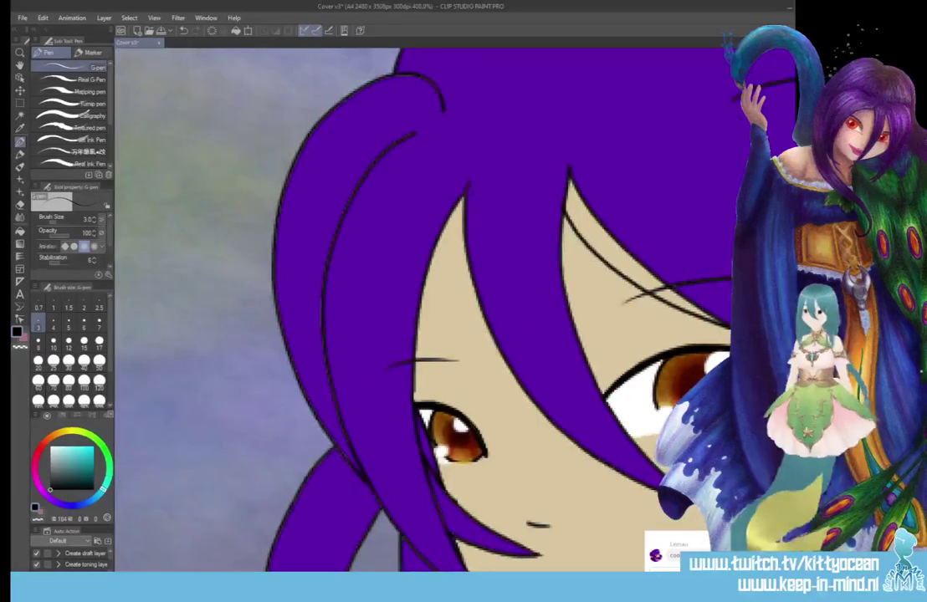
scroll(469, 511, right, 4)
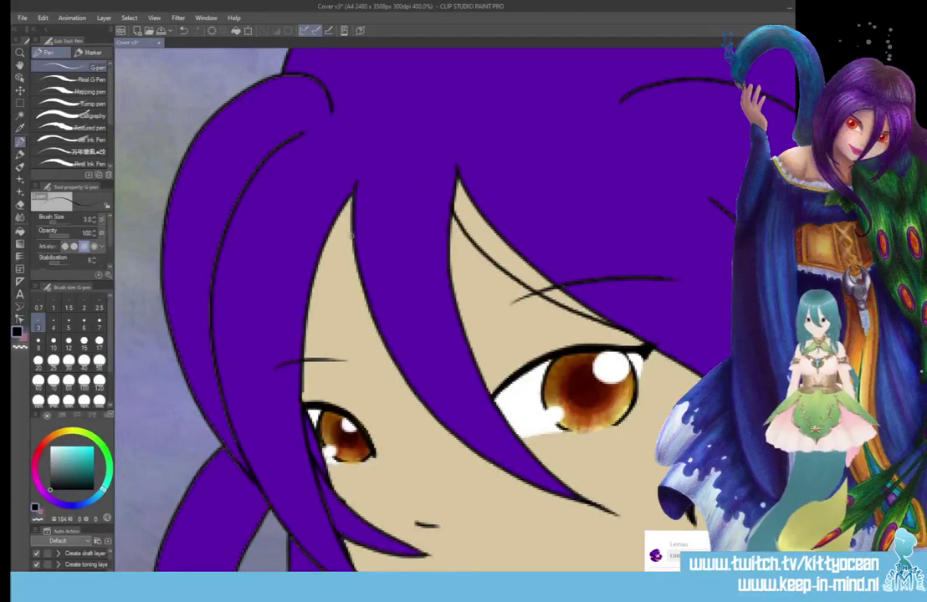
mouse_move(350, 205)
mouse_down()
mouse_move(353, 233)
mouse_move(313, 317)
mouse_move(301, 392)
mouse_up()
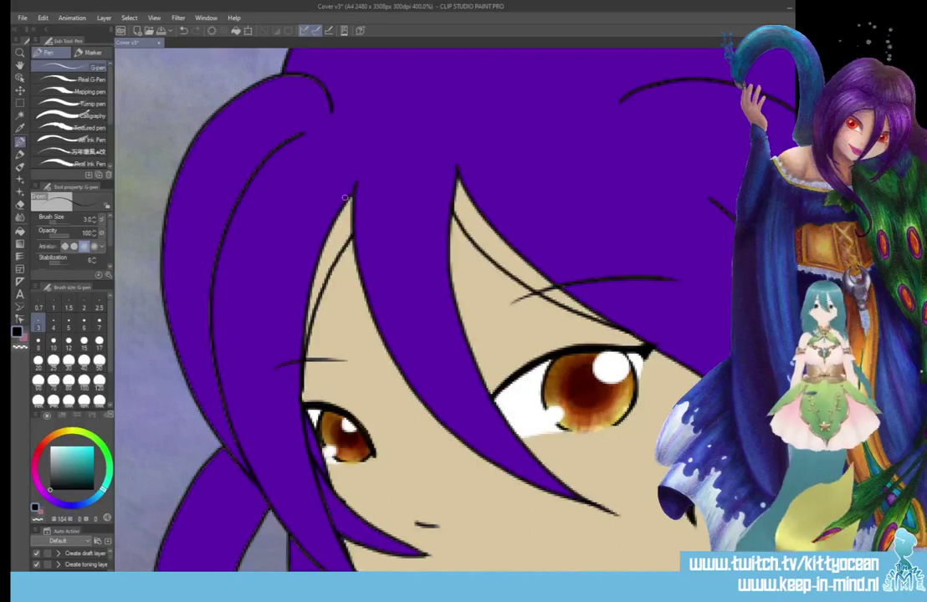
drag(344, 198, 350, 198)
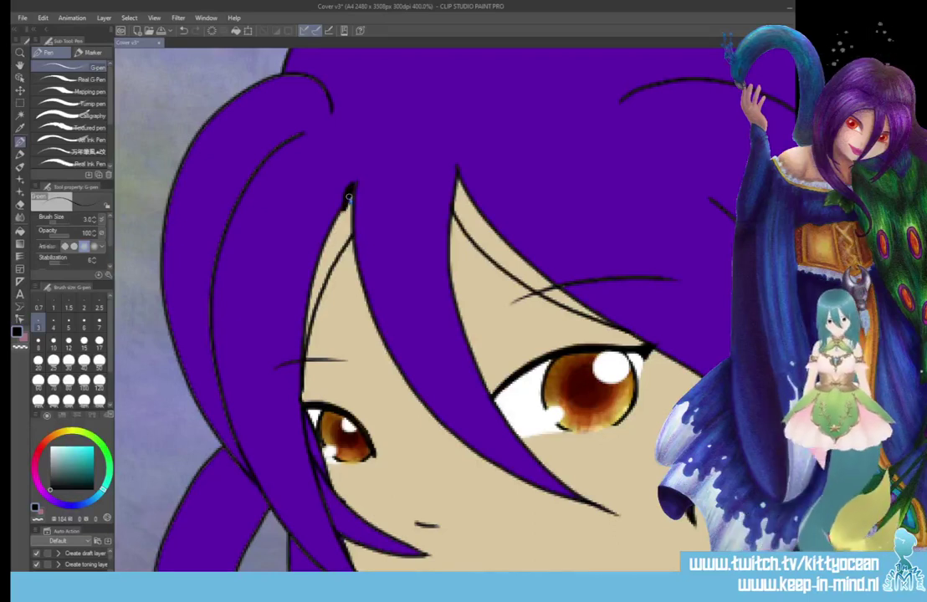
Step: Erase the old hair outlines above both eyes with the Hard eraser at size 3
key(e)
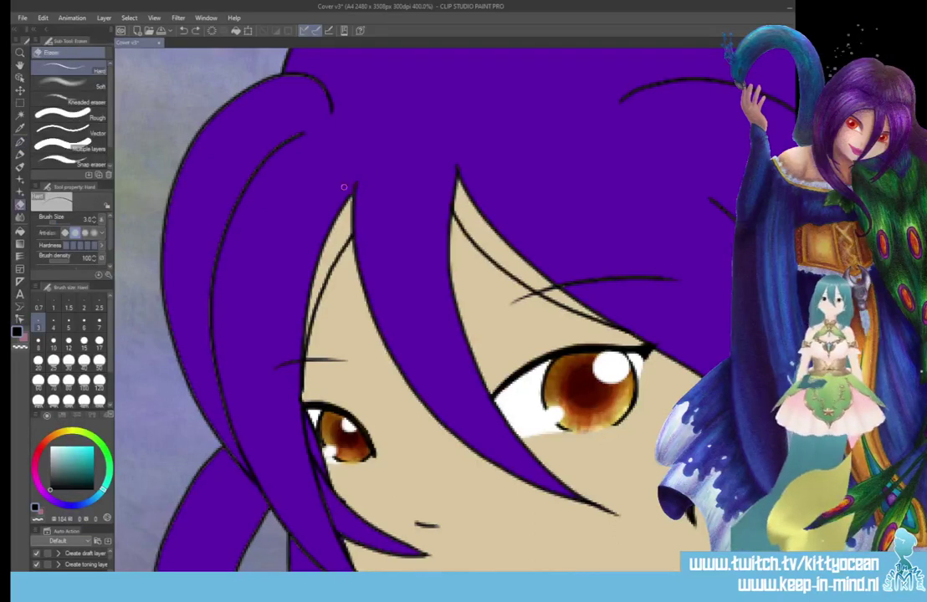
mouse_move(344, 187)
mouse_down()
mouse_move(319, 234)
mouse_move(357, 216)
mouse_move(323, 249)
mouse_move(298, 352)
mouse_up()
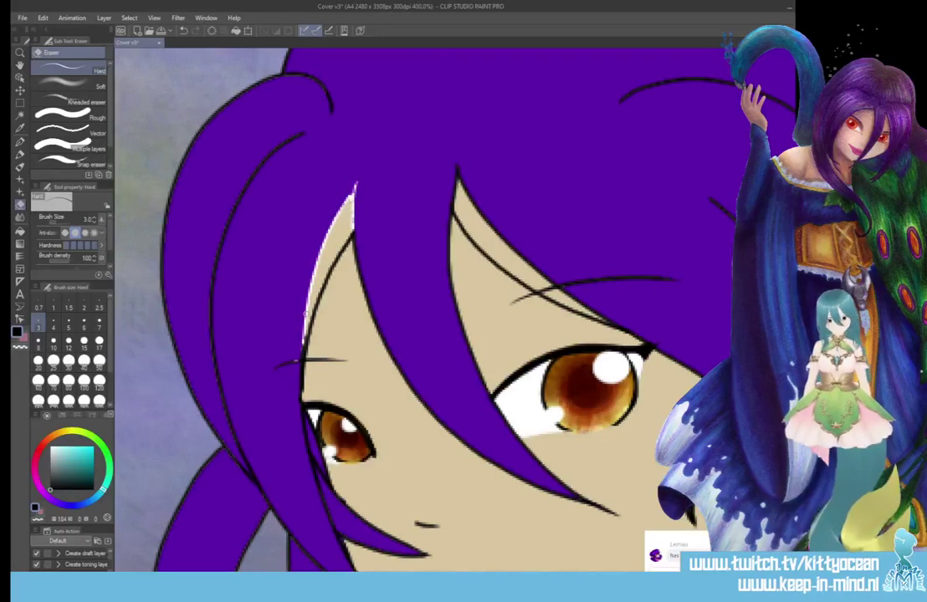
key(ctrl+z)
mouse_move(349, 198)
mouse_down()
mouse_move(310, 281)
mouse_move(299, 342)
mouse_up()
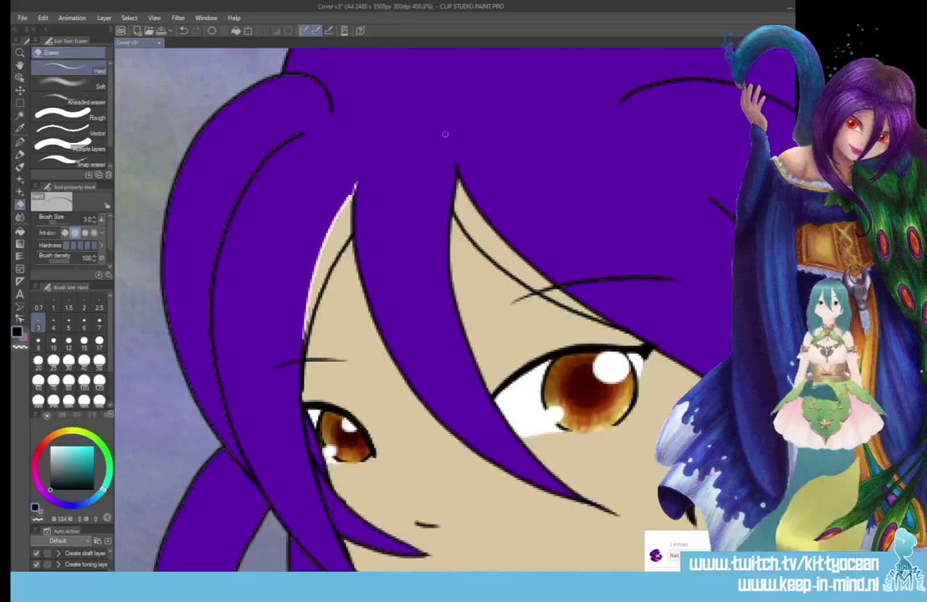
mouse_move(457, 171)
mouse_down()
mouse_move(490, 221)
mouse_move(543, 252)
mouse_move(547, 266)
mouse_up()
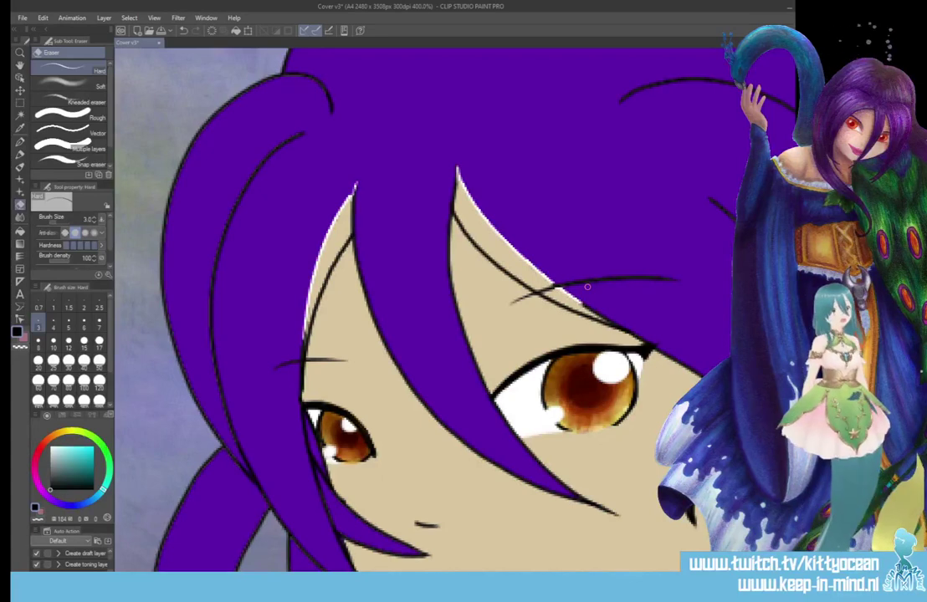
drag(500, 259, 540, 286)
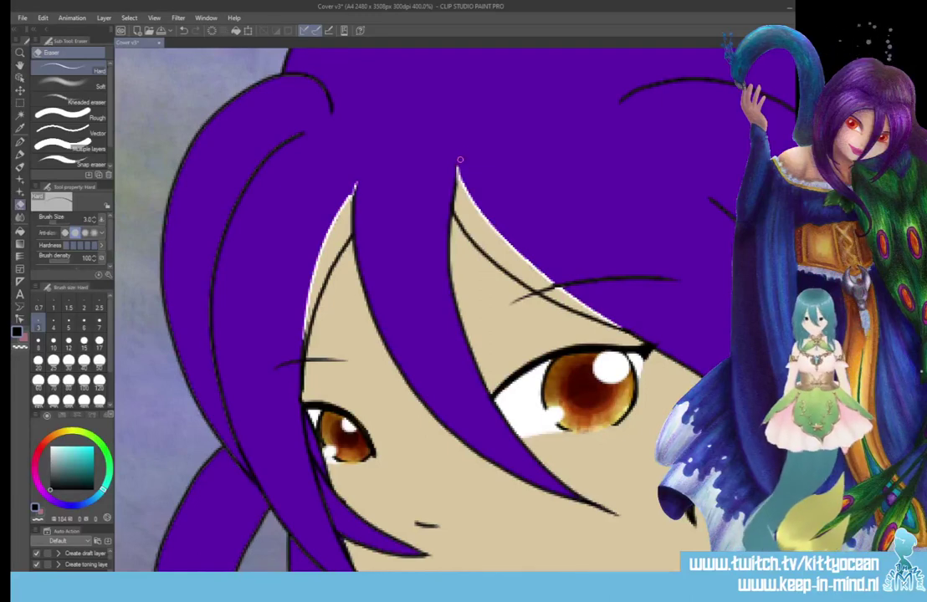
drag(460, 158, 456, 197)
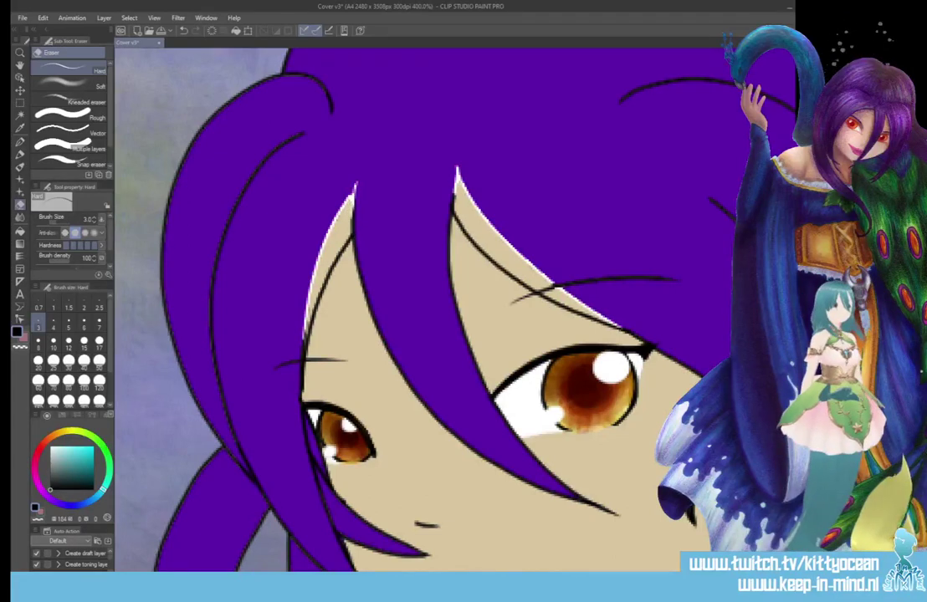
Step: Sample the purple hair colour and paint the gap above the smaller eye's new hairline with the G-pen
key(i)
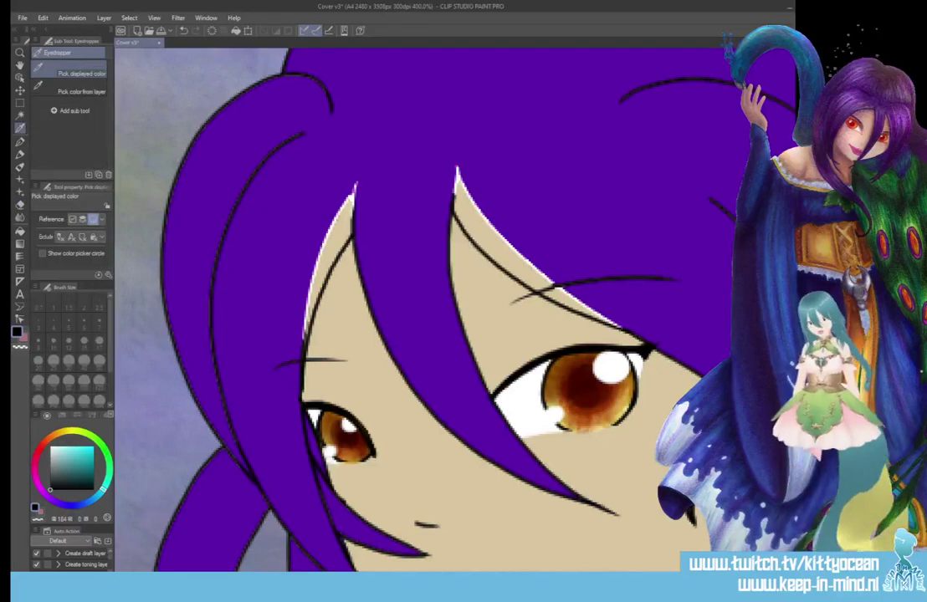
click(265, 296)
key(p)
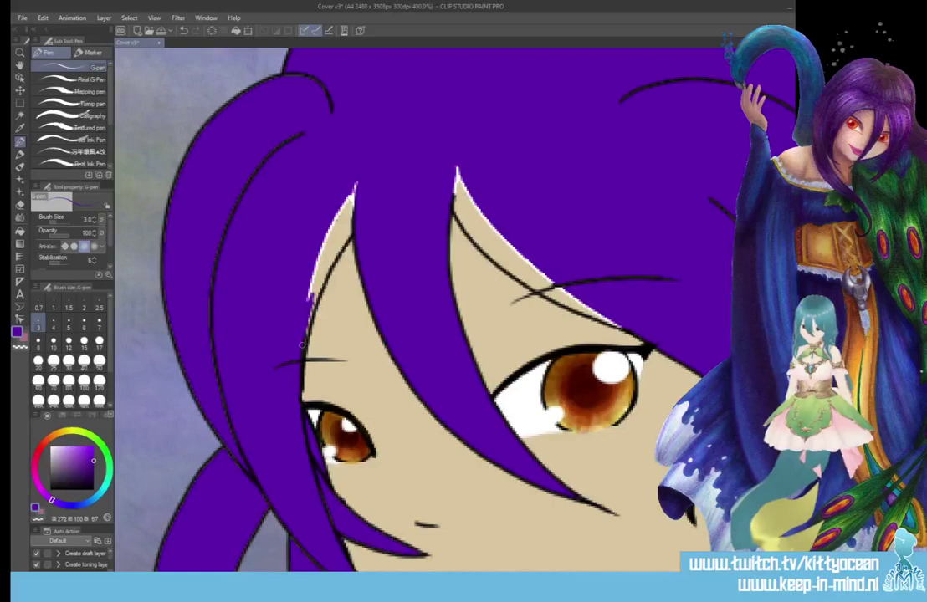
mouse_move(311, 284)
mouse_down()
mouse_move(335, 221)
mouse_move(332, 247)
mouse_up()
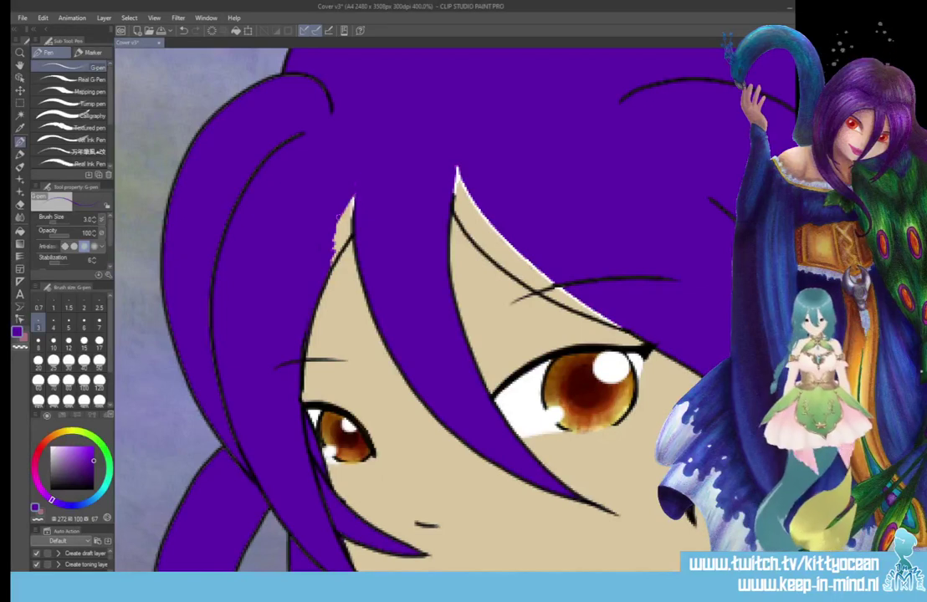
drag(333, 228, 342, 250)
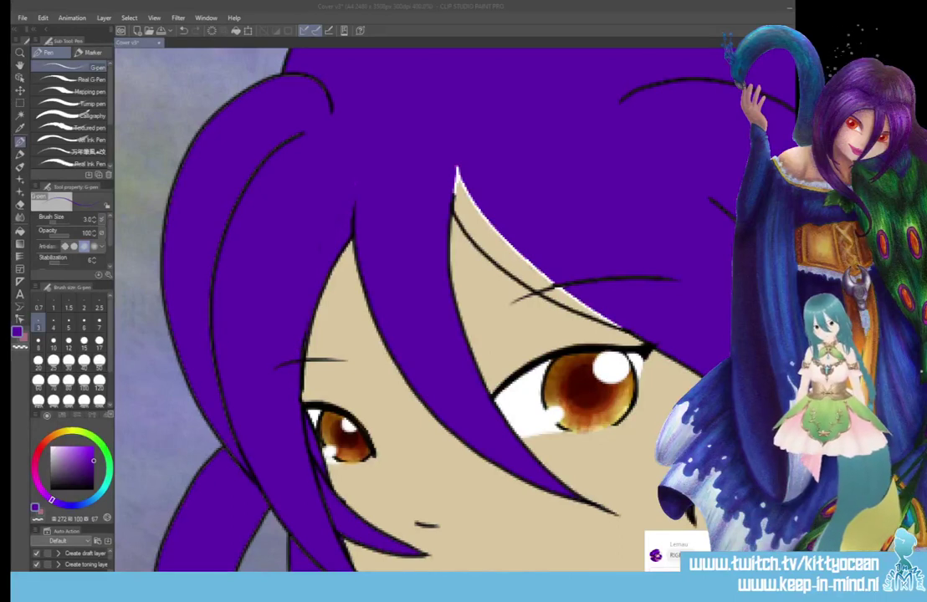
right_click(163, 589)
click(159, 552)
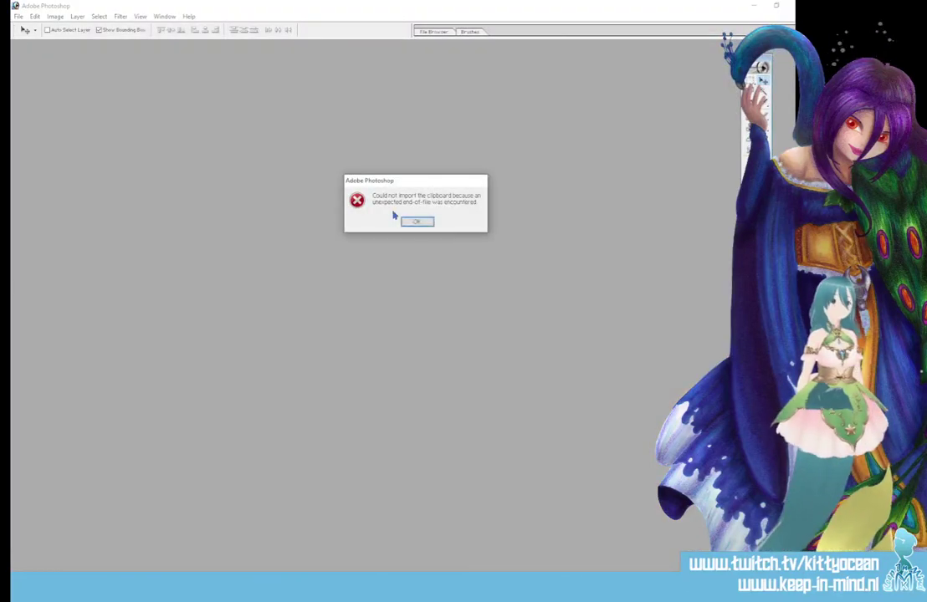
click(420, 226)
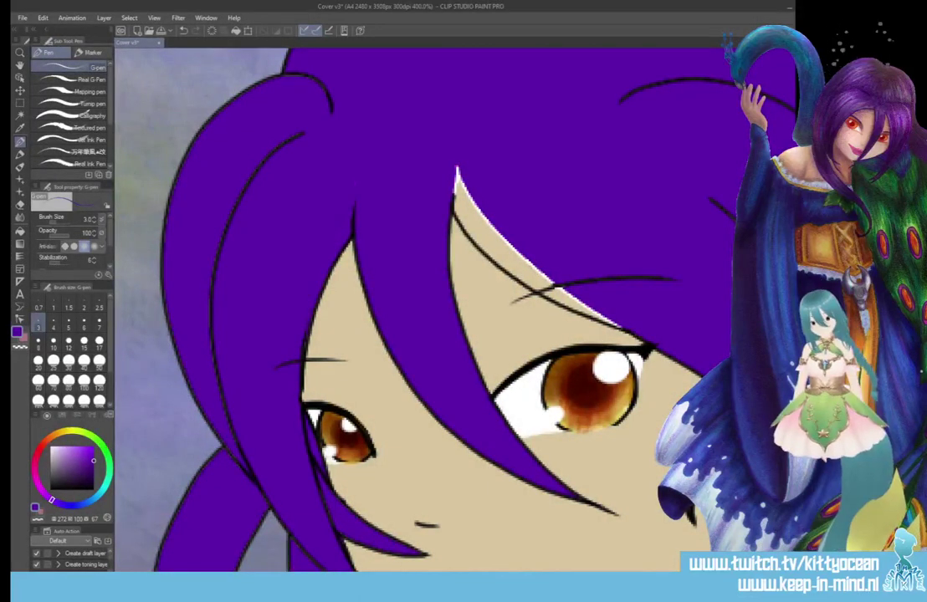
Step: Paint the gap above the larger eye's new hairline in the hair purple, enlarging the G-pen to size 5 for the remaining part
scroll(418, 309, right, 7)
scroll(418, 309, left, 4)
scroll(418, 309, left, 1)
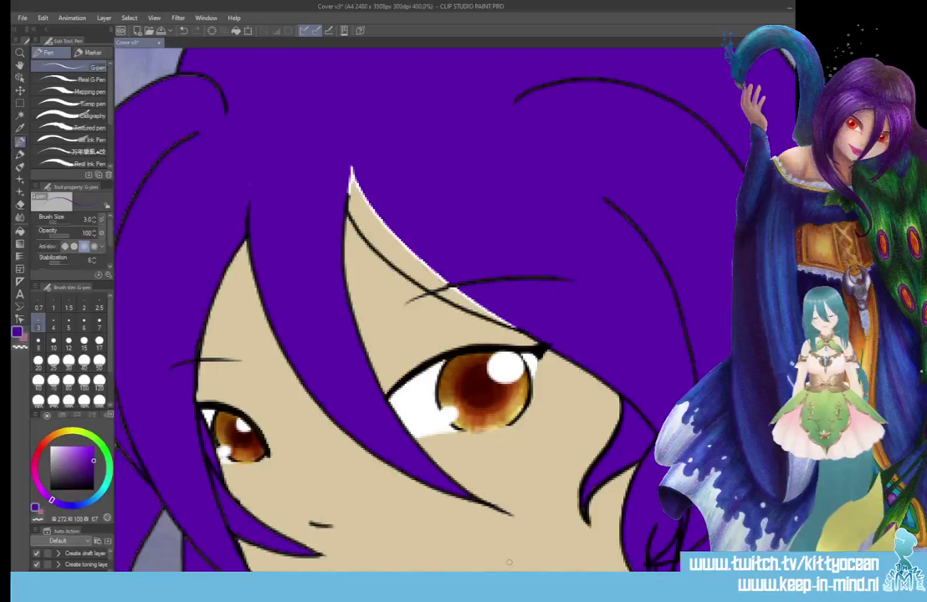
drag(351, 184, 410, 266)
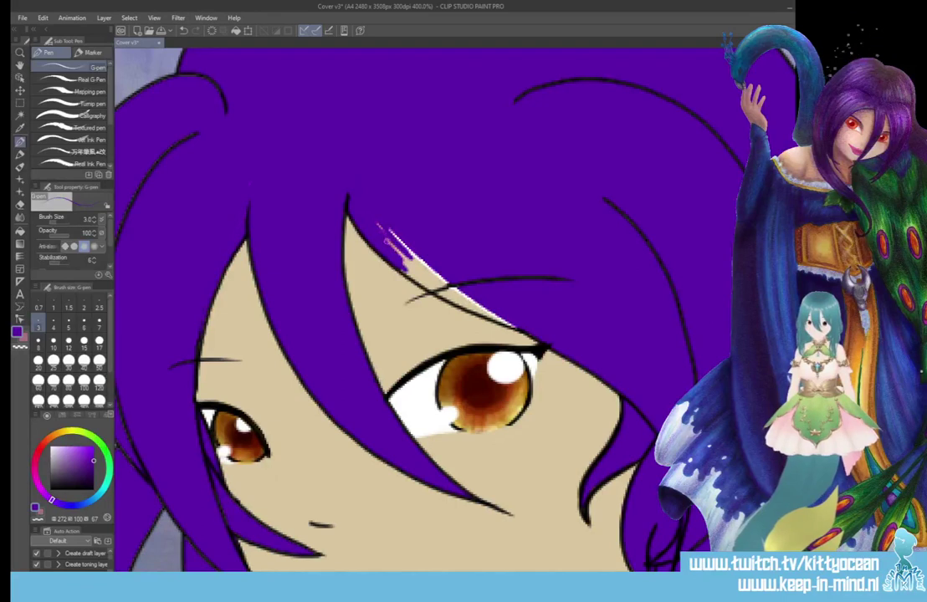
drag(375, 228, 405, 261)
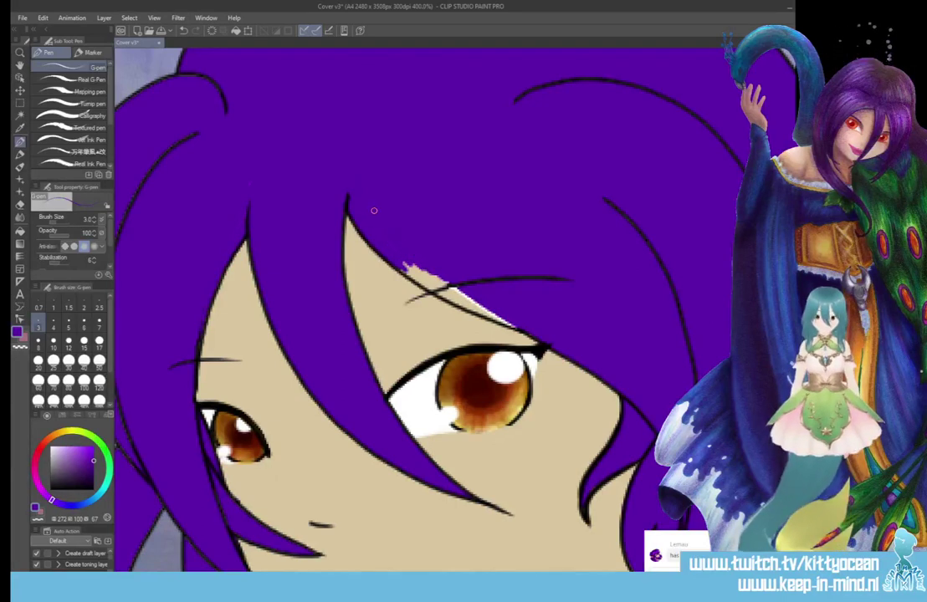
key(bracketright)
key(bracketright)
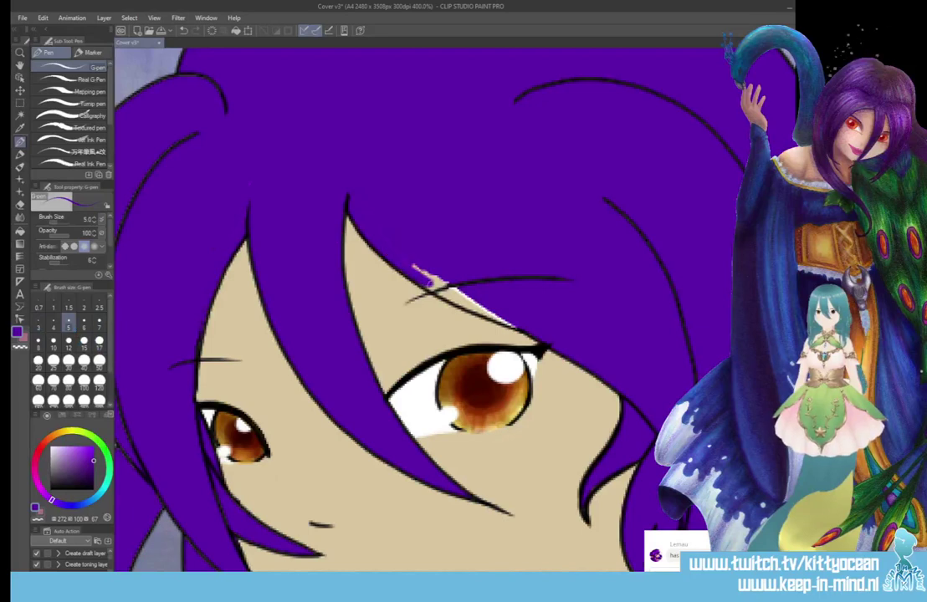
drag(368, 243, 510, 323)
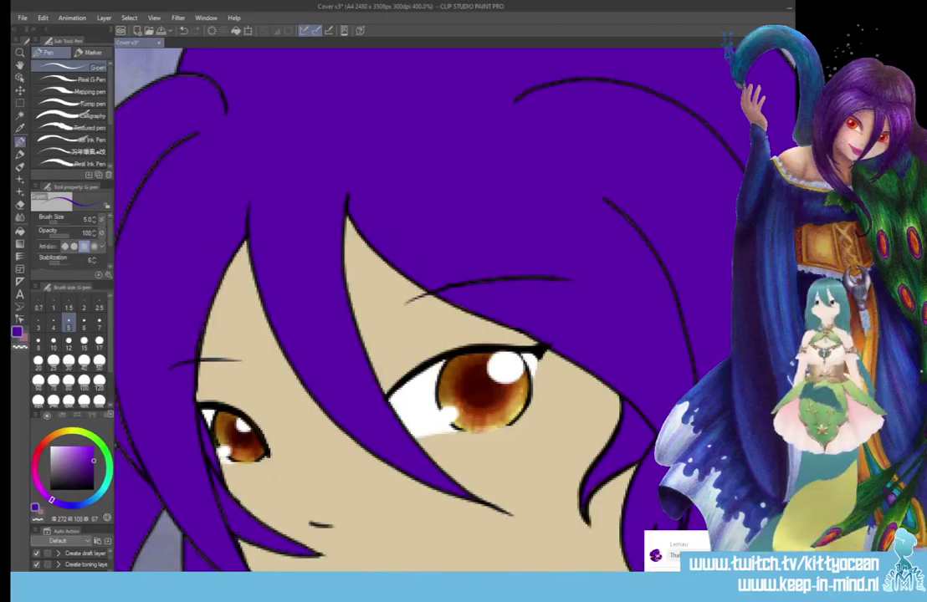
key(e)
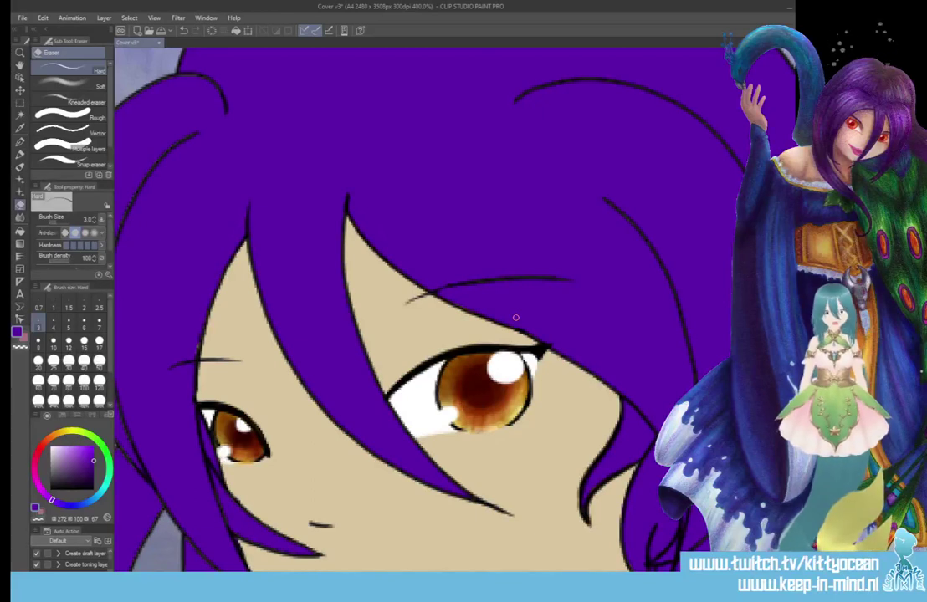
scroll(516, 317, down, 7)
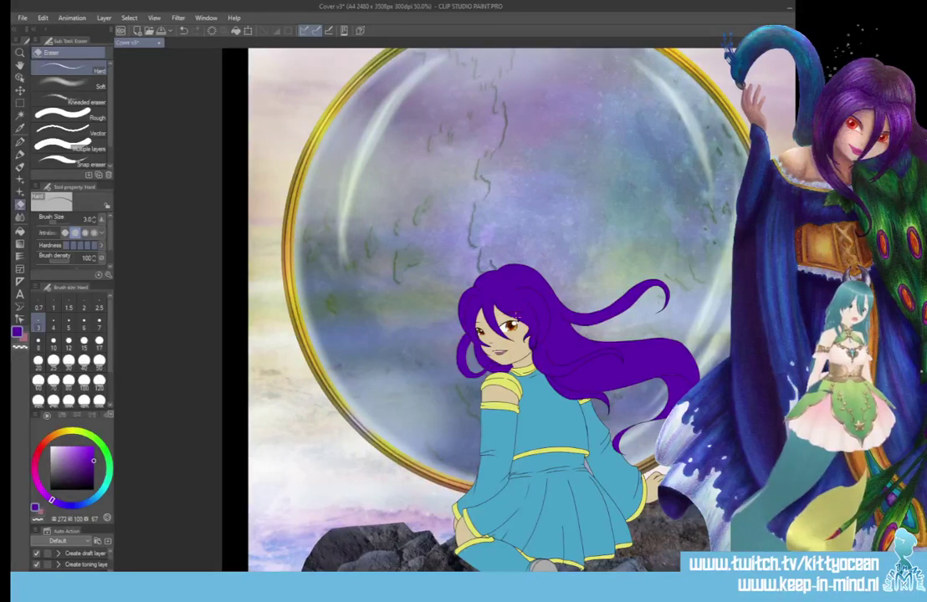
scroll(515, 317, down, 1)
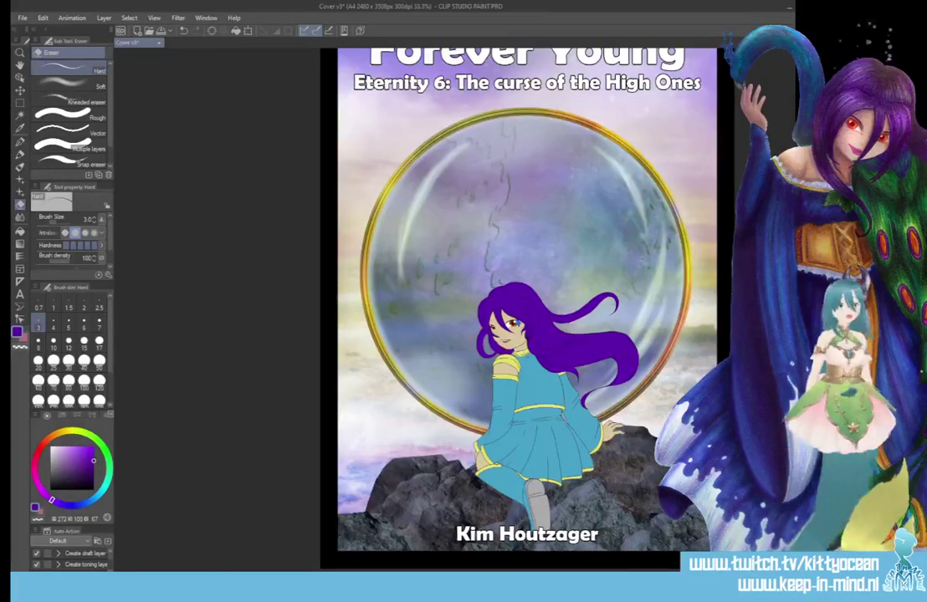
Step: Draw new, slightly lower black hairlines across the forehead above the smaller and larger eyes with the G-pen at size 3
scroll(515, 322, down, 1)
scroll(515, 322, up, 6)
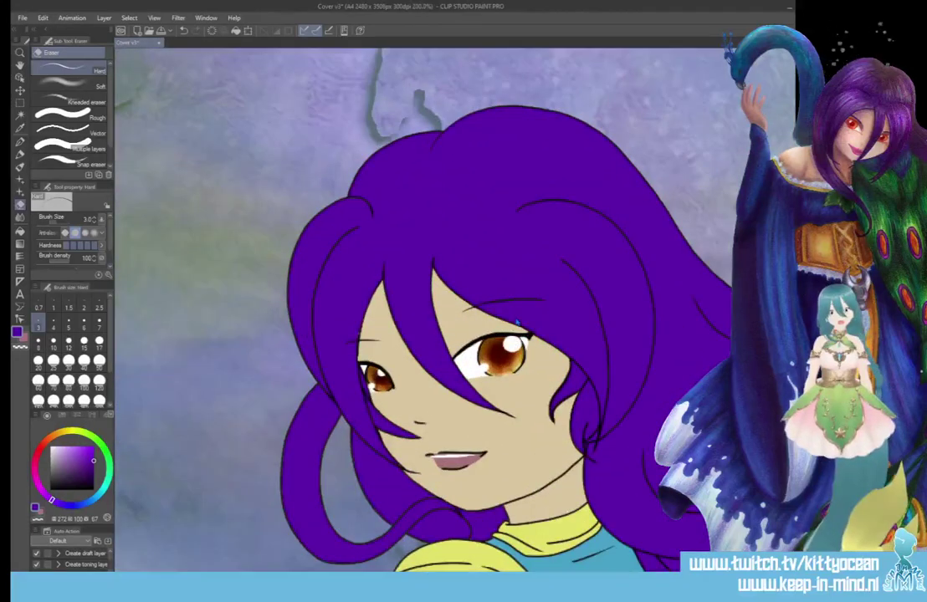
scroll(516, 323, up, 4)
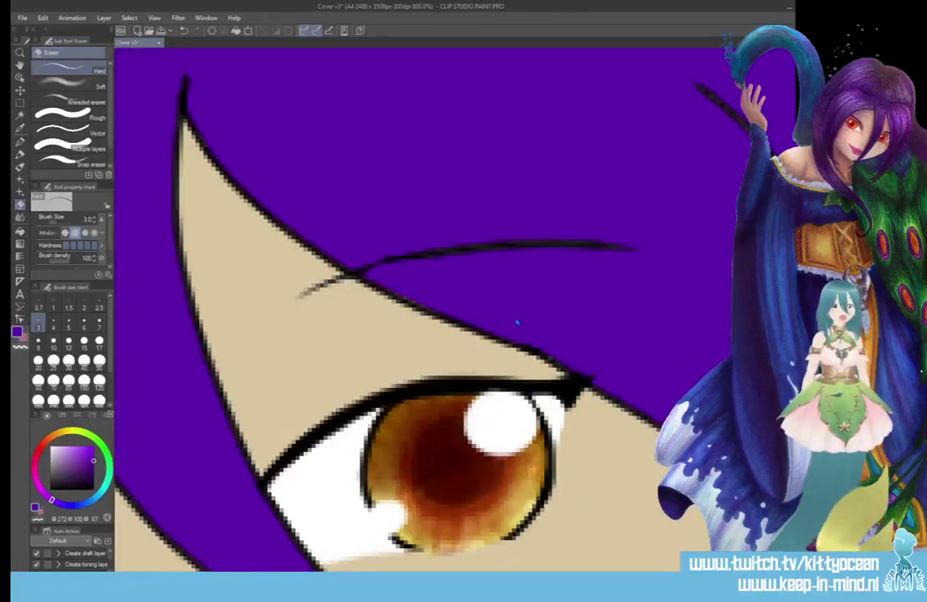
scroll(516, 323, down, 4)
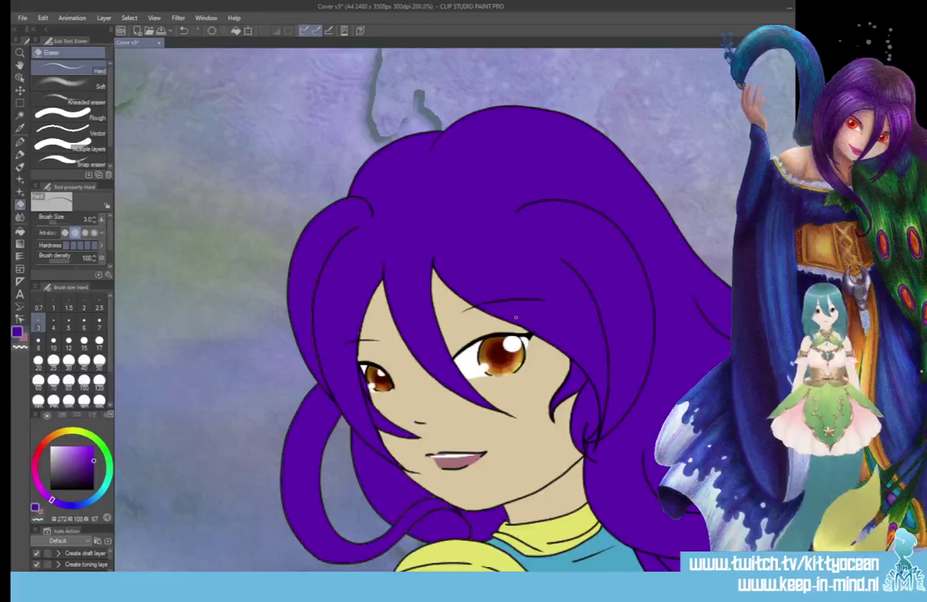
scroll(516, 319, up, 2)
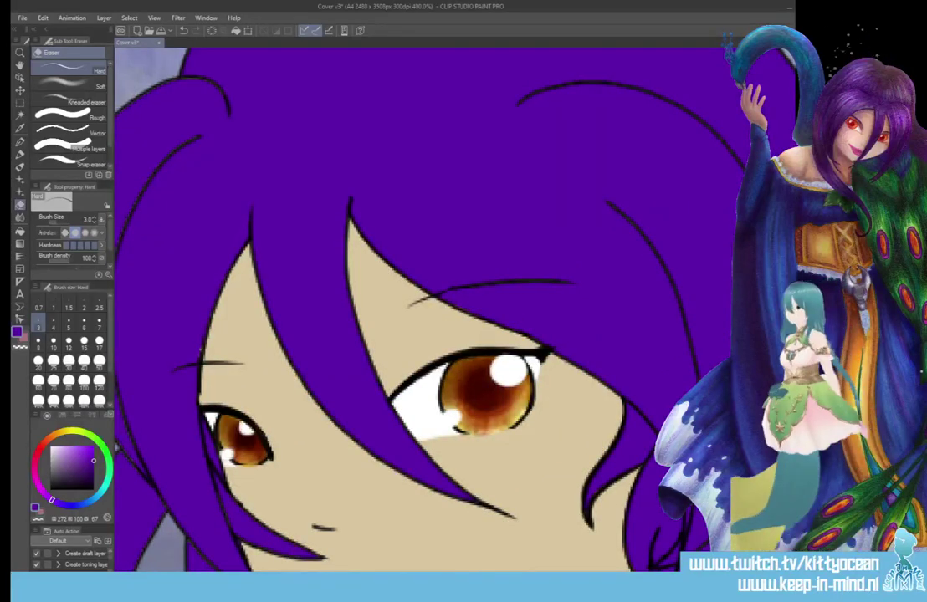
key(p)
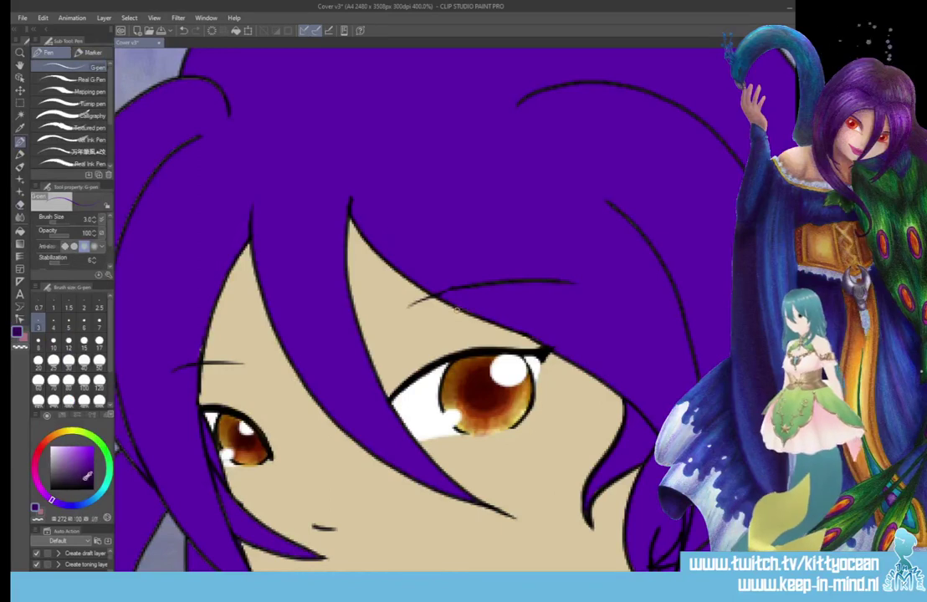
click(93, 489)
mouse_move(250, 251)
mouse_down()
mouse_move(221, 310)
mouse_move(201, 362)
mouse_up()
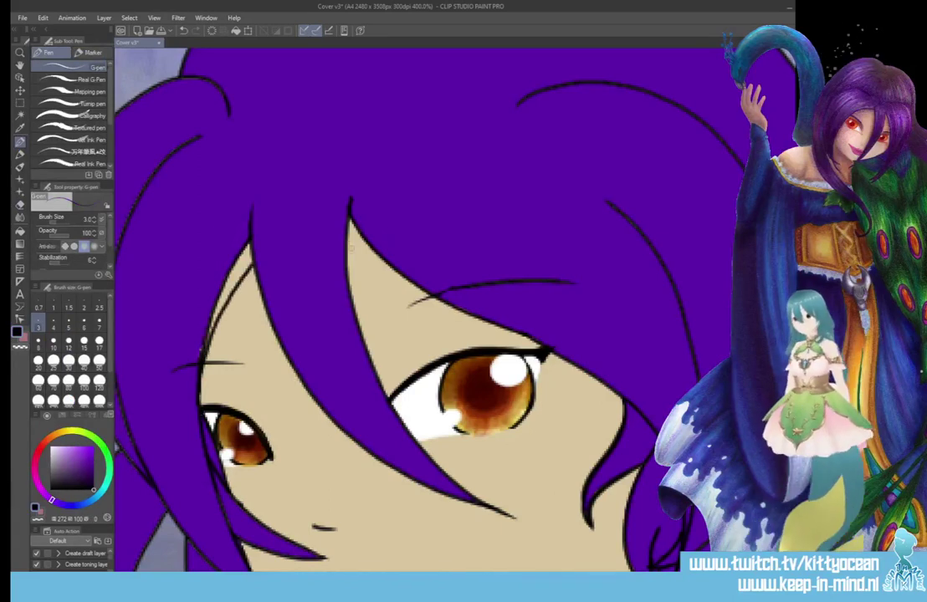
mouse_move(299, 209)
mouse_down()
mouse_move(380, 269)
mouse_move(435, 285)
mouse_up()
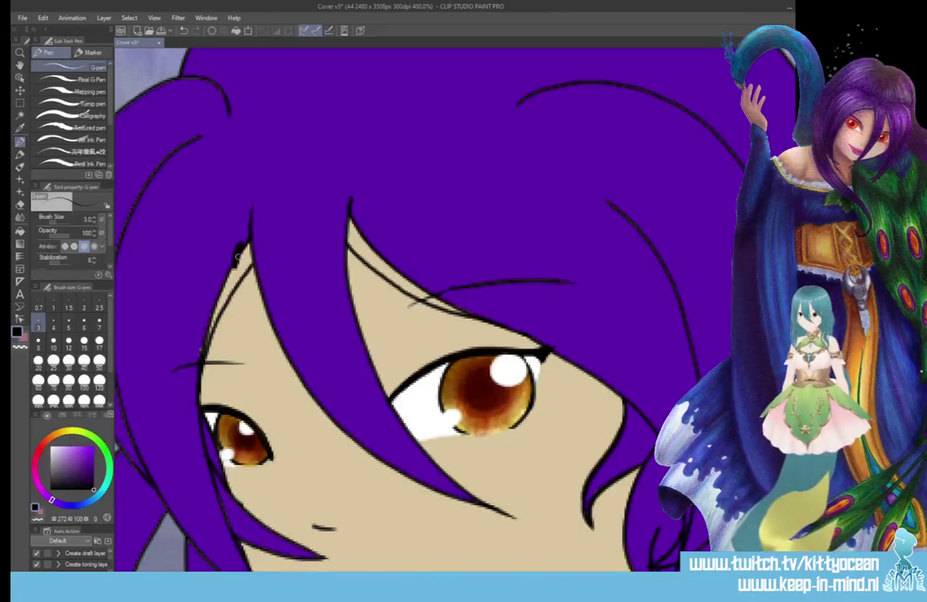
Step: Erase the old outlines above both new hairlines and paint the gaps in the sampled hair purple with the G-pen at size 7
key(e)
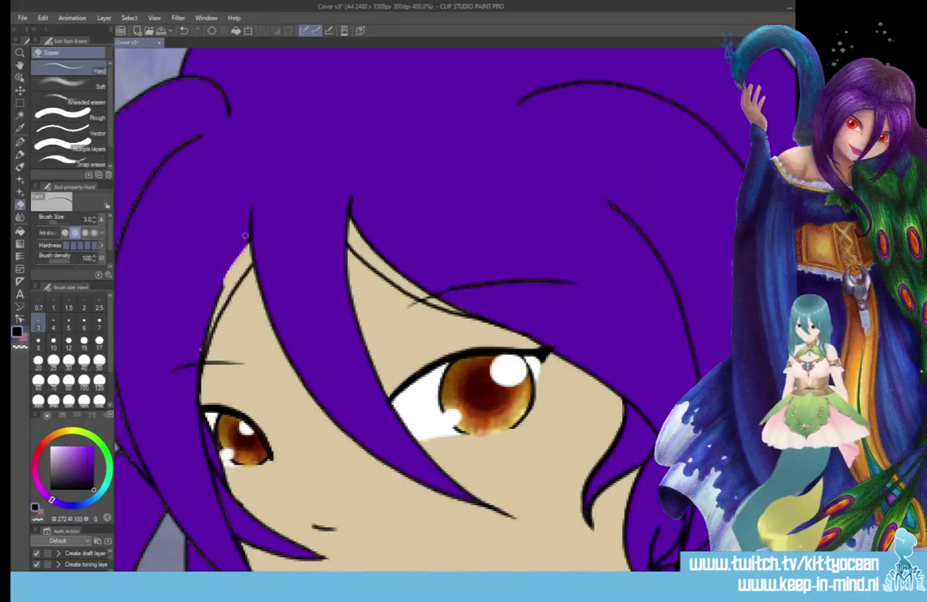
mouse_move(213, 203)
mouse_down()
mouse_move(177, 295)
mouse_move(198, 356)
mouse_up()
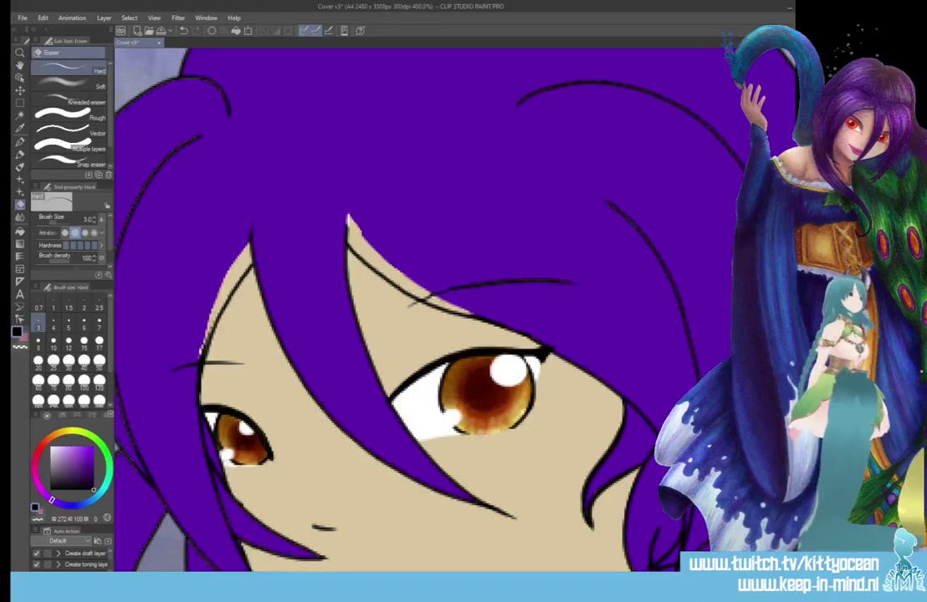
key(i)
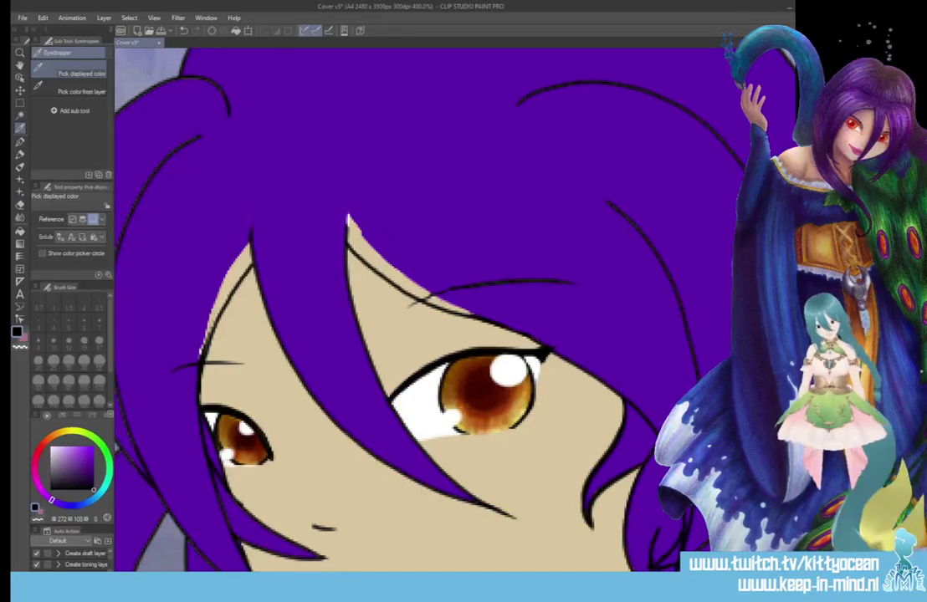
click(191, 269)
key(p)
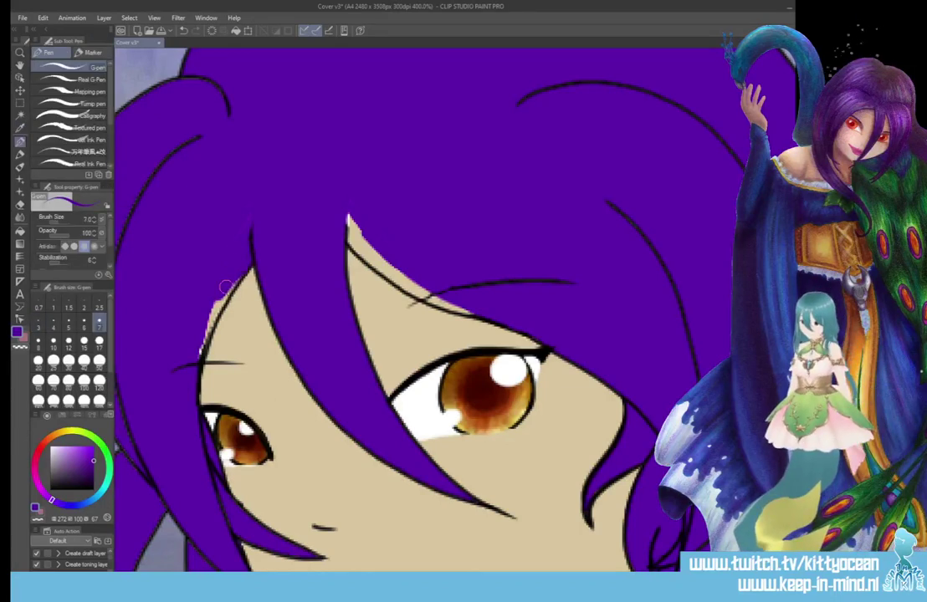
drag(226, 280, 193, 370)
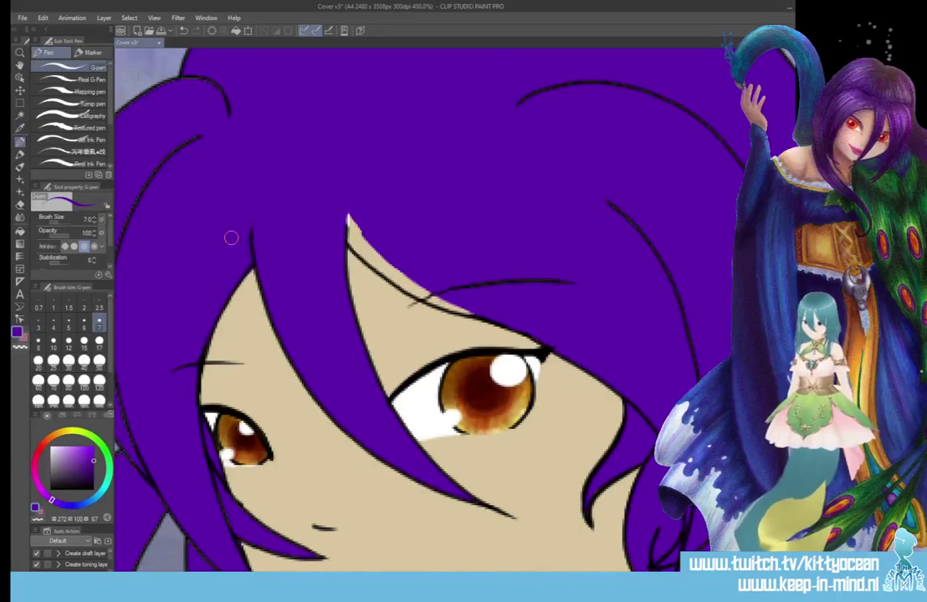
mouse_move(330, 207)
mouse_down()
mouse_move(380, 261)
mouse_move(332, 231)
mouse_move(355, 251)
mouse_move(372, 245)
mouse_move(435, 299)
mouse_move(486, 308)
mouse_move(476, 305)
mouse_move(516, 301)
mouse_up()
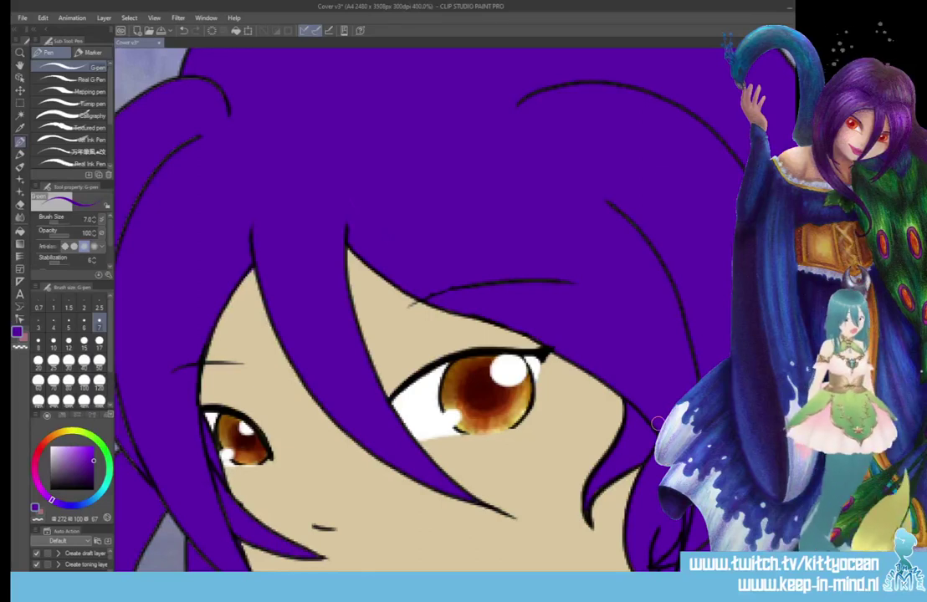
Step: Examine the lowered hairline on the whole cover and around the girl's face up close
scroll(657, 424, down, 5)
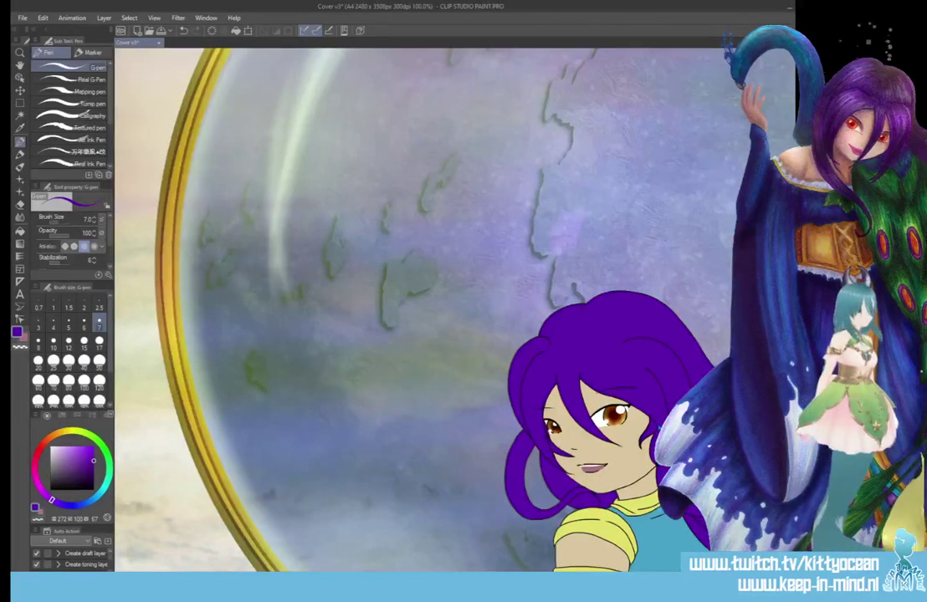
scroll(665, 419, down, 2)
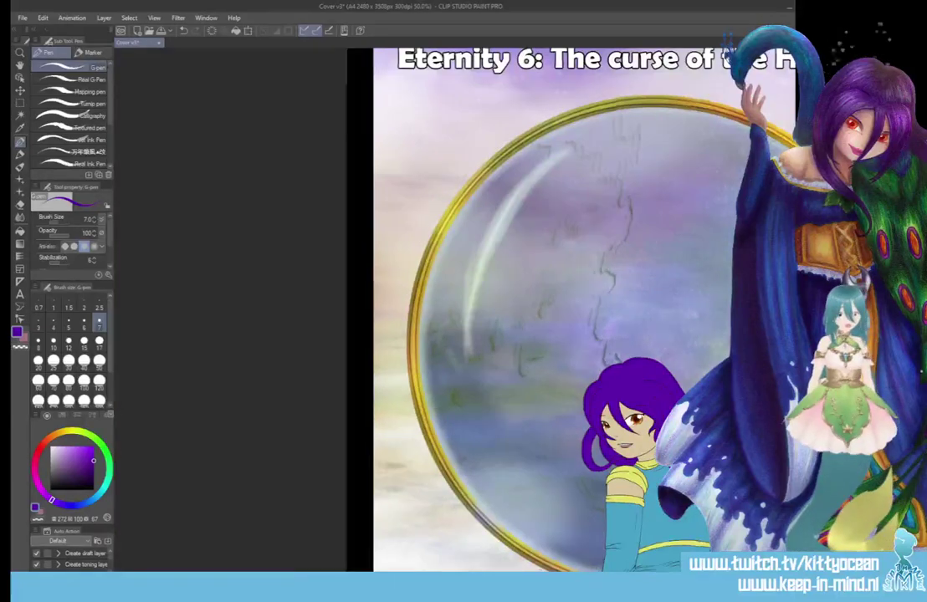
drag(415, 576, 527, 576)
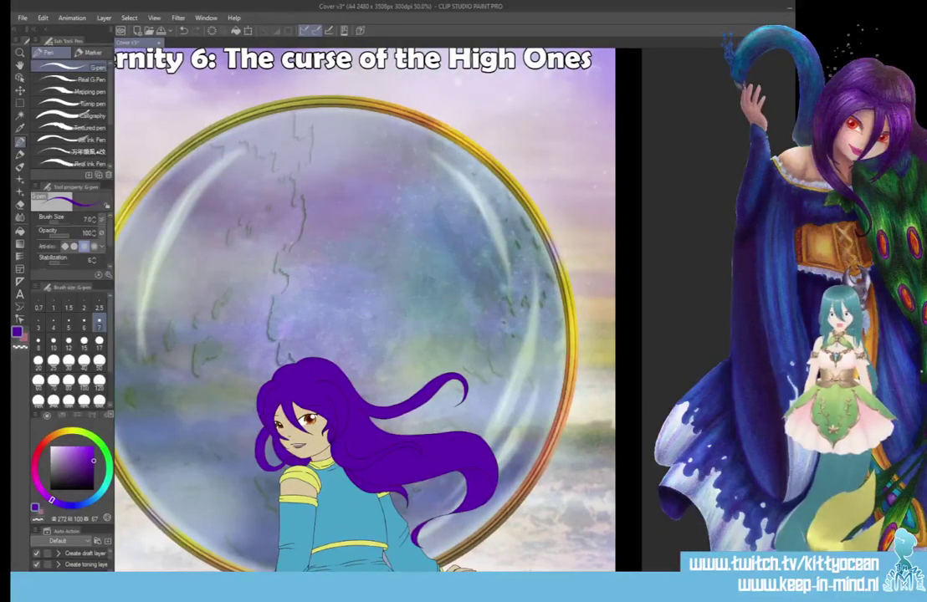
scroll(535, 418, up, 4)
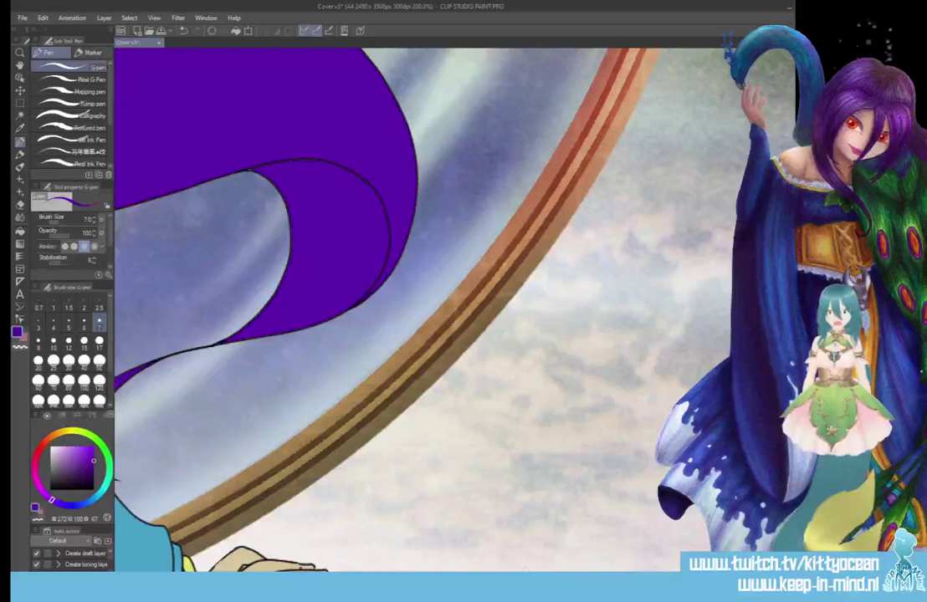
drag(569, 575, 399, 576)
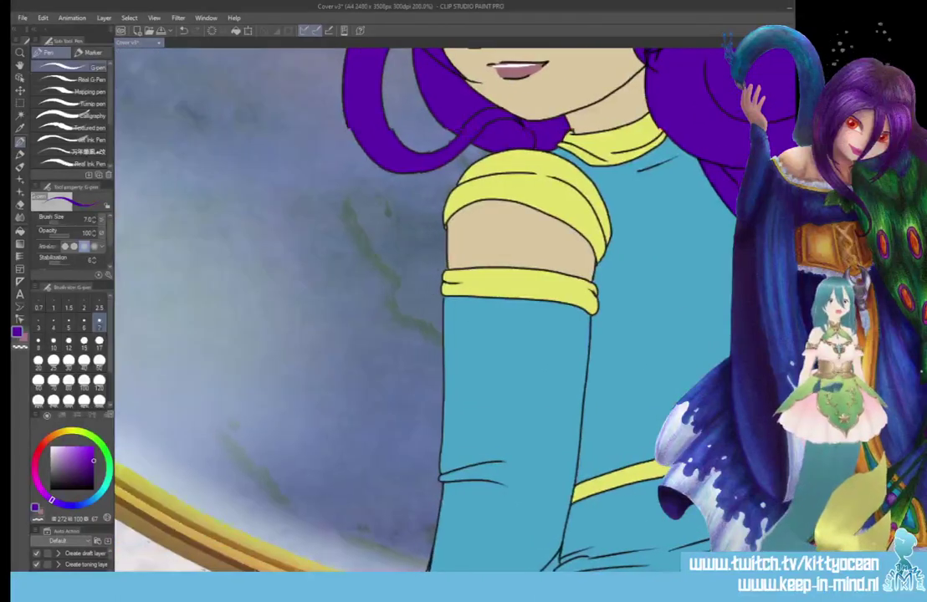
scroll(423, 310, up, 5)
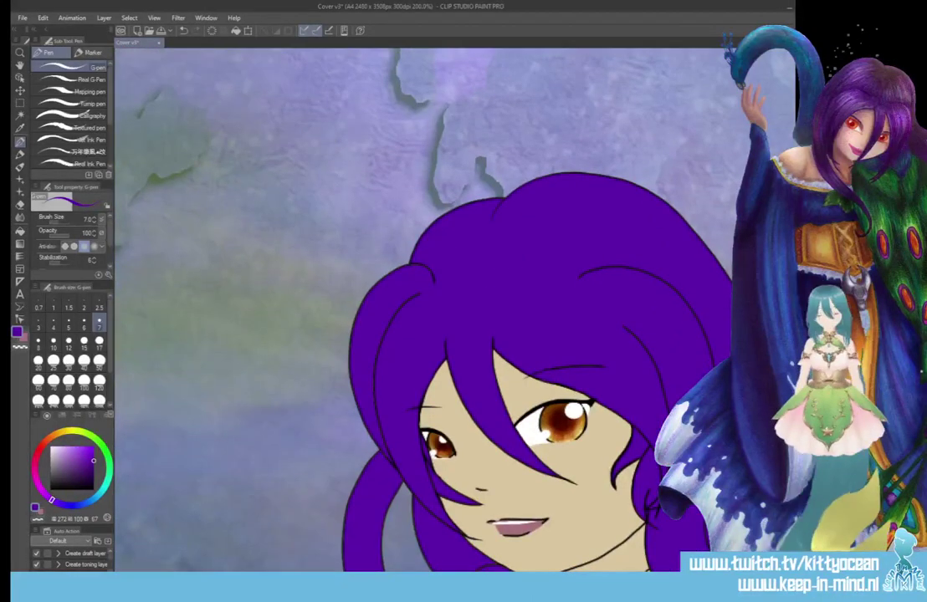
scroll(771, 323, up, 2)
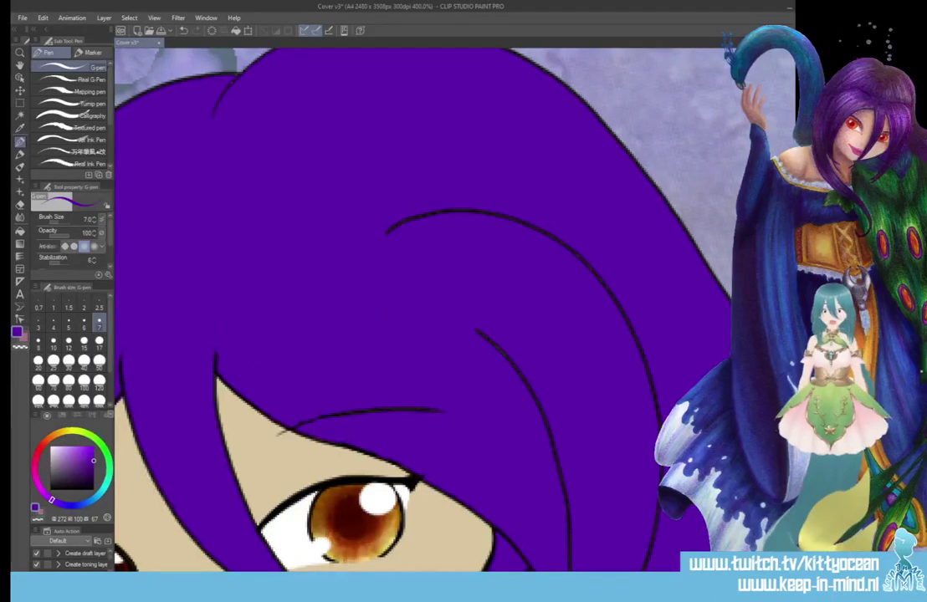
scroll(423, 310, left, 5)
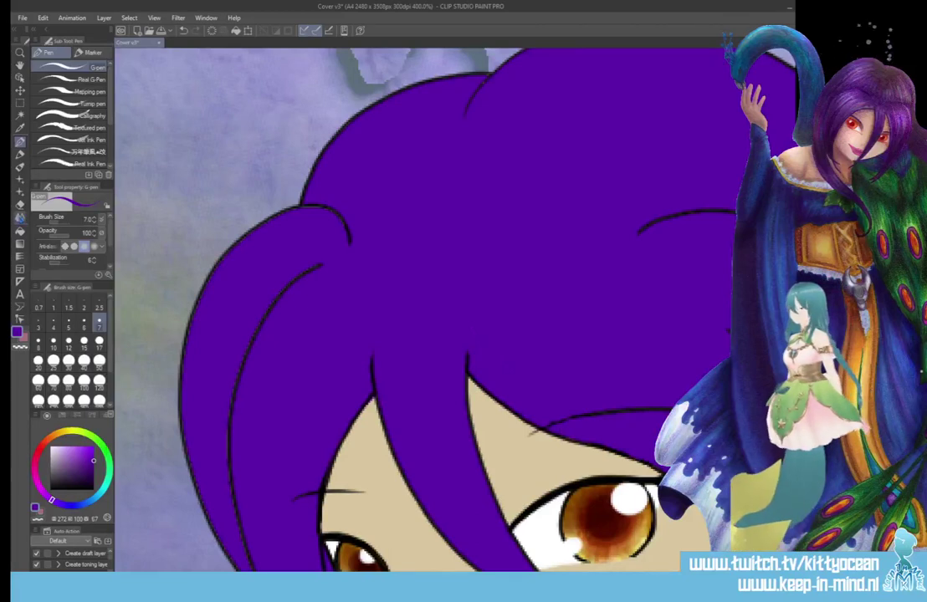
Step: Erase a stray bit of outline beside the smaller eye with the Hard eraser at size 3 and fill the spot in hair purple
click(20, 203)
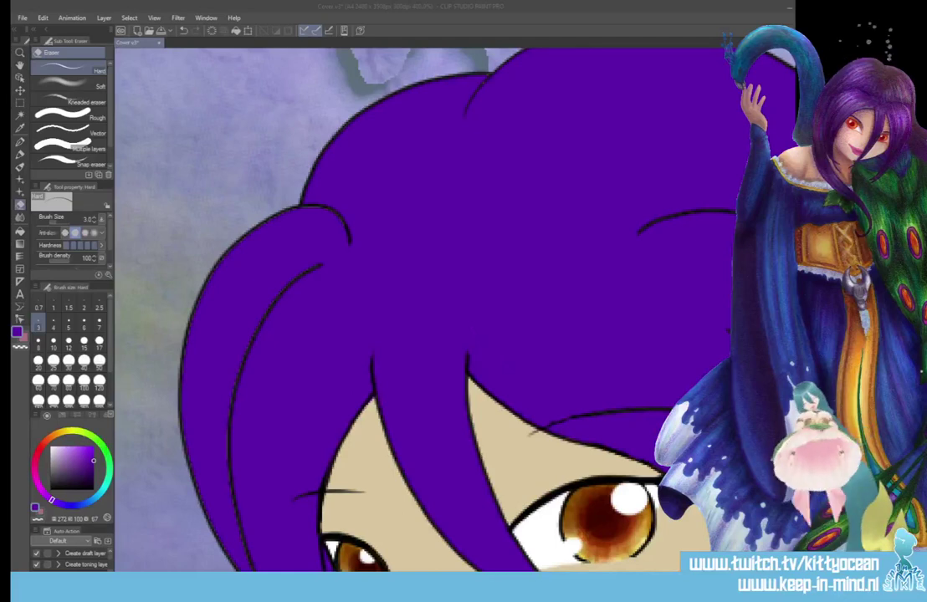
click(324, 443)
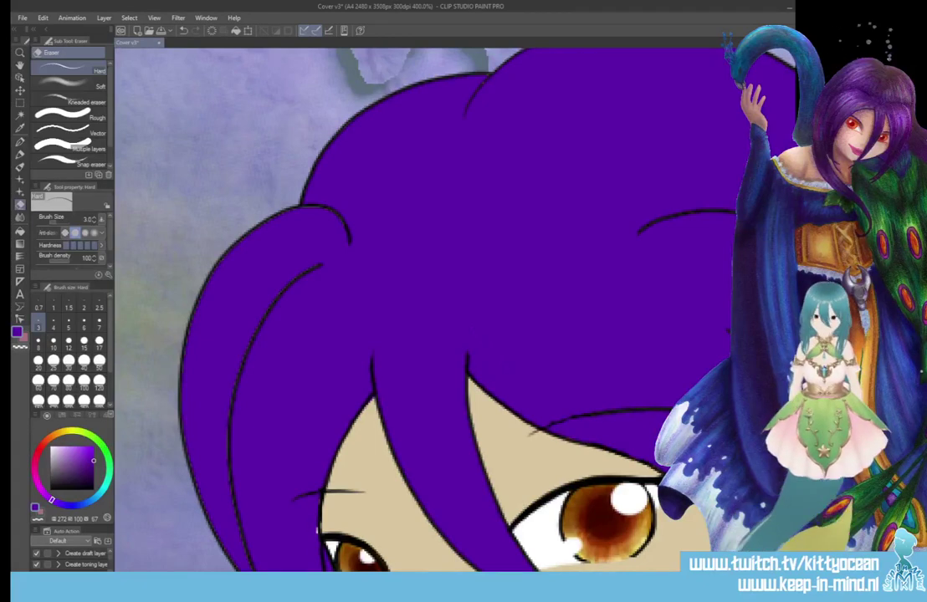
scroll(422, 309, right, 5)
scroll(422, 309, left, 2)
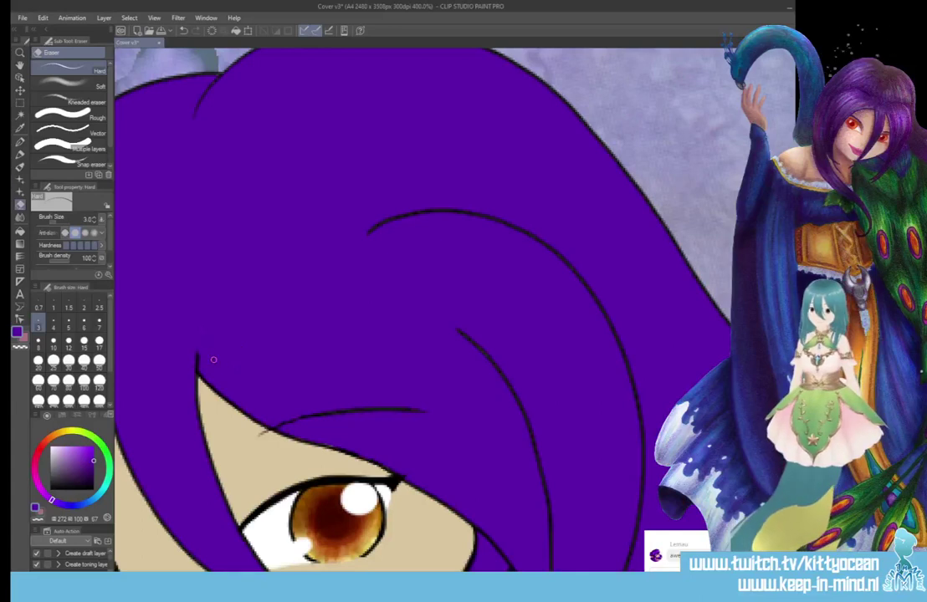
drag(548, 576, 529, 575)
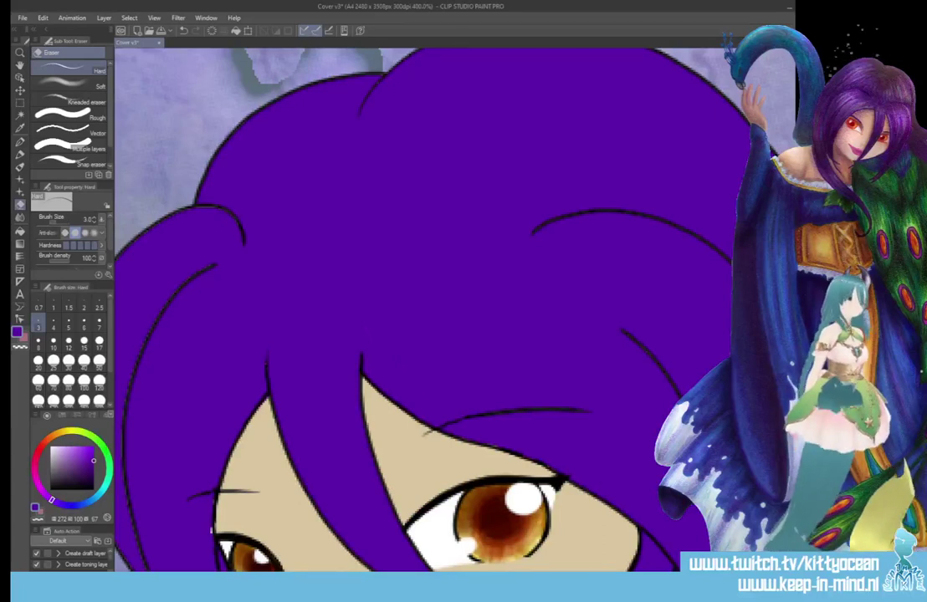
key(i)
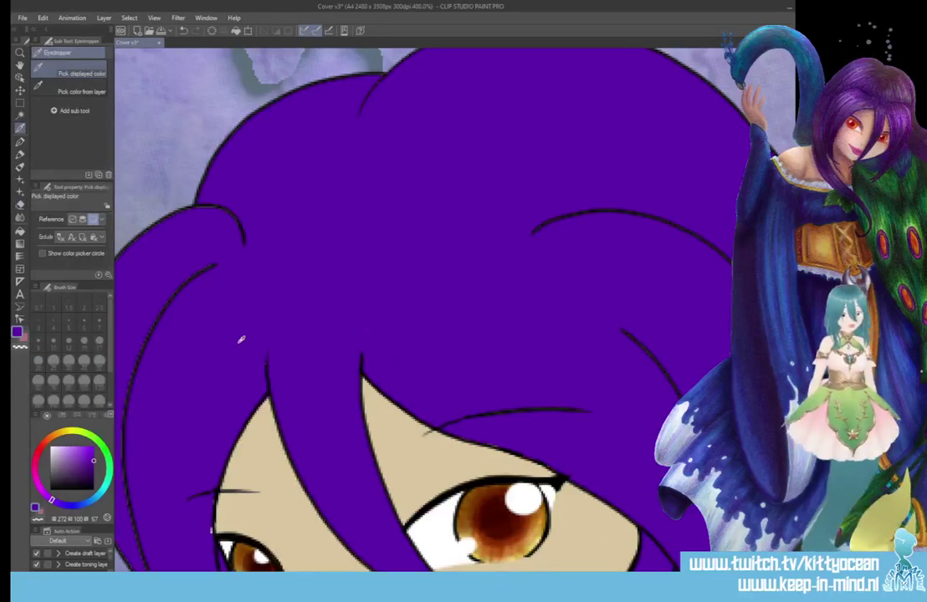
key(p)
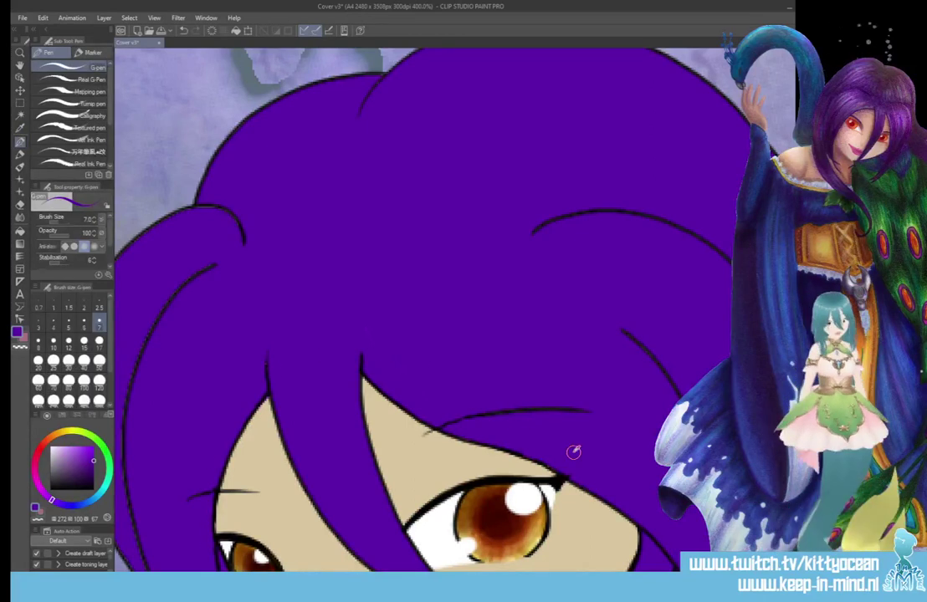
Step: Sample the skin colour and touch up the skin at the hairline tip above the smaller eye with the G-pen at size 4
key(i)
click(590, 493)
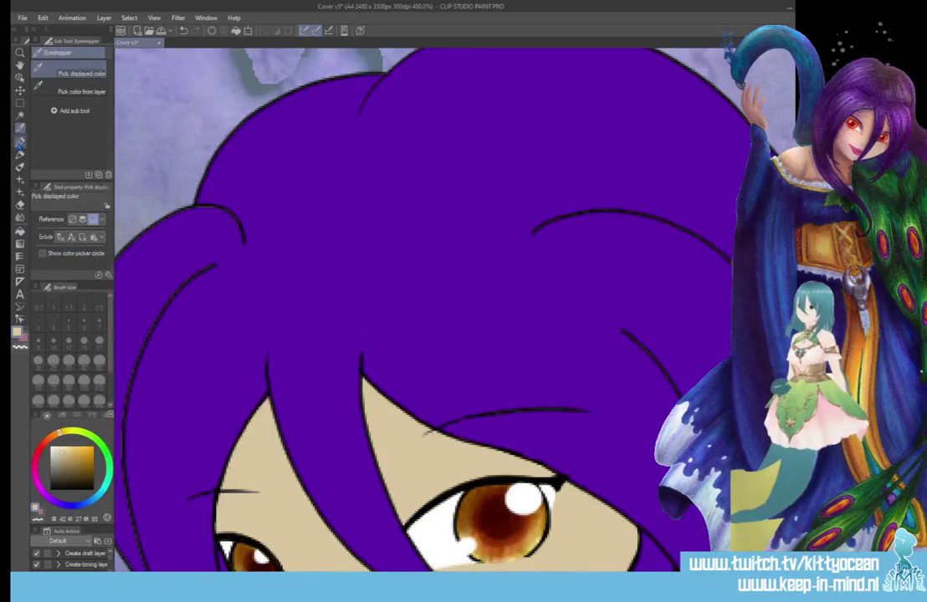
key(p)
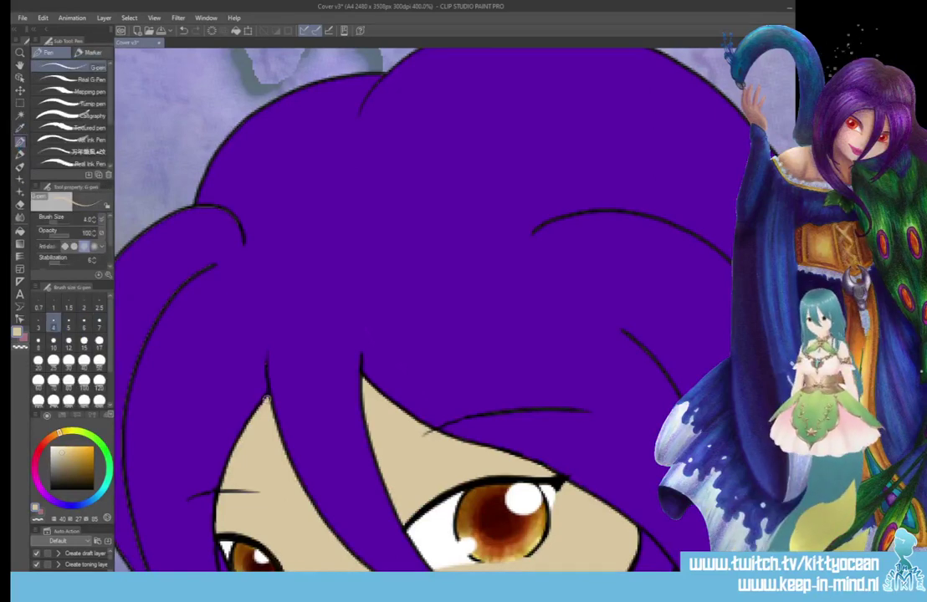
Step: Sample the hair purple and touch up the strands below the smaller eye with the G-pen at size 4
scroll(418, 318, down, 3)
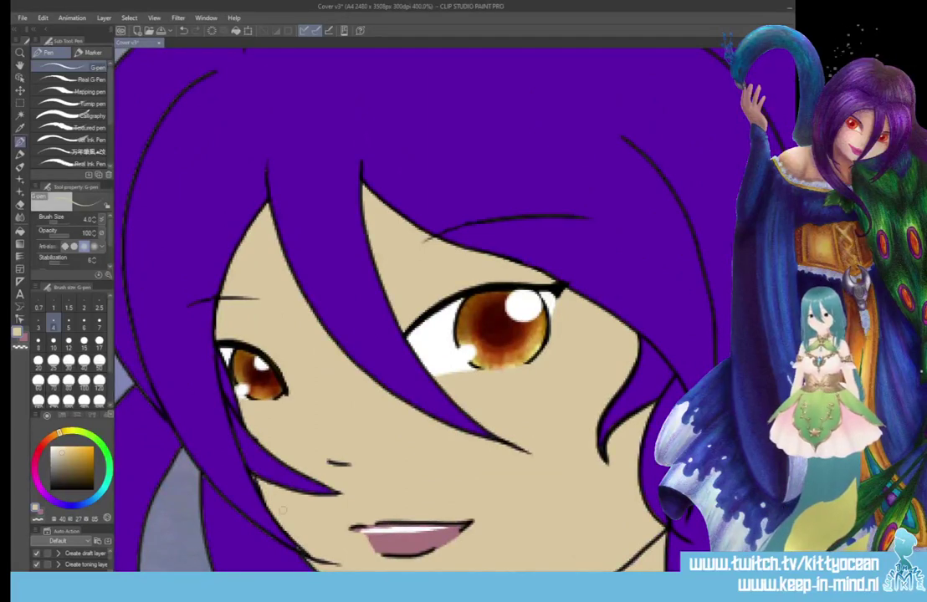
key(i)
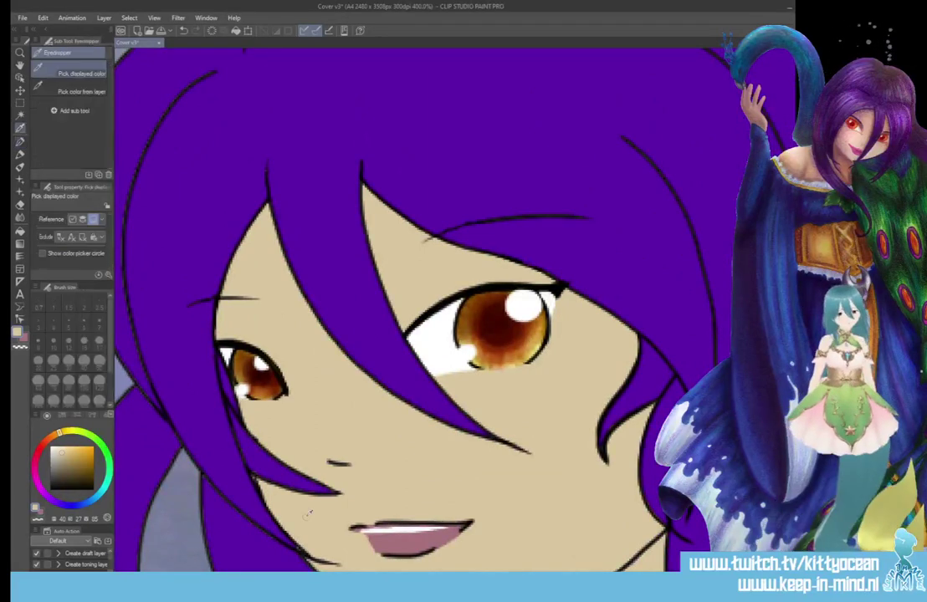
click(233, 430)
key(p)
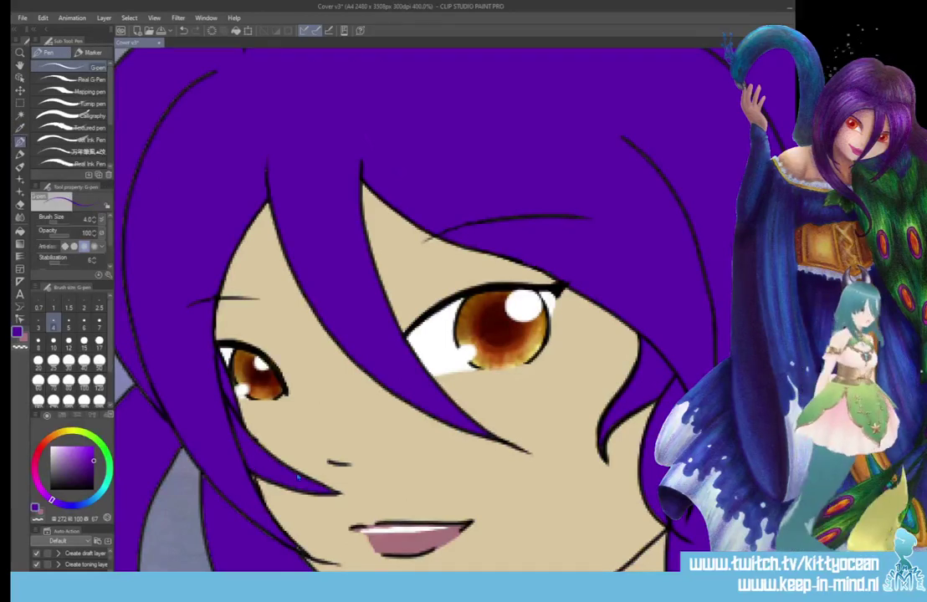
Step: Save the Cover v3 file and review the whole cover and the girl's face
scroll(295, 472, down, 8)
scroll(289, 481, down, 2)
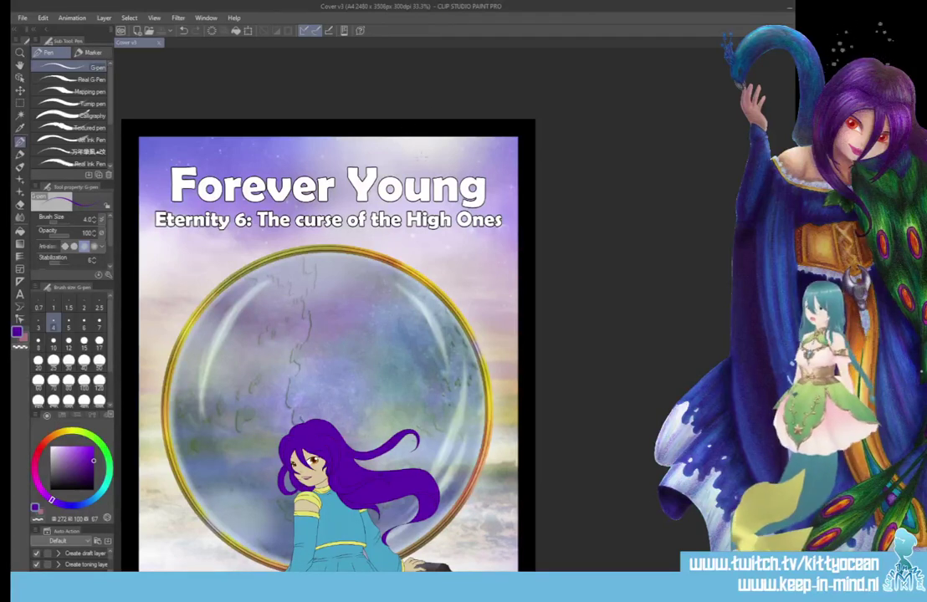
key(ctrl+plus)
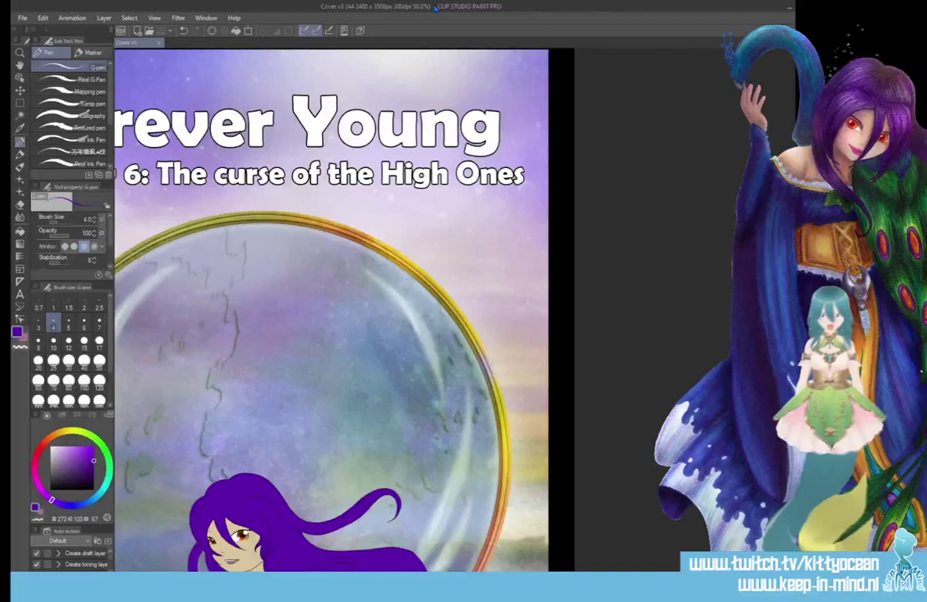
key(ctrl+plus)
key(ctrl+plus)
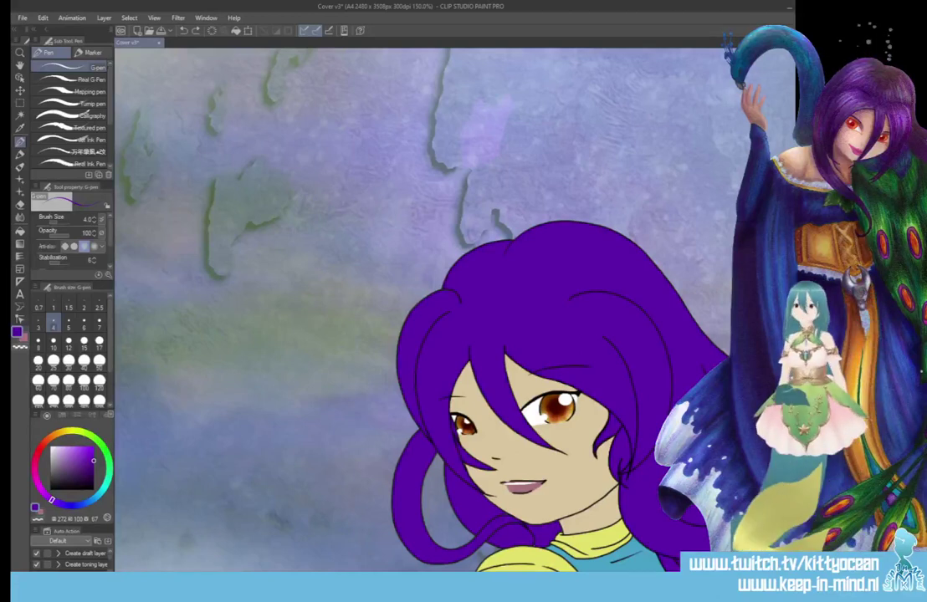
Step: Compare the girl's irises with and without the red-brown shading and review the whole figure on the cover
scroll(418, 310, down, 3)
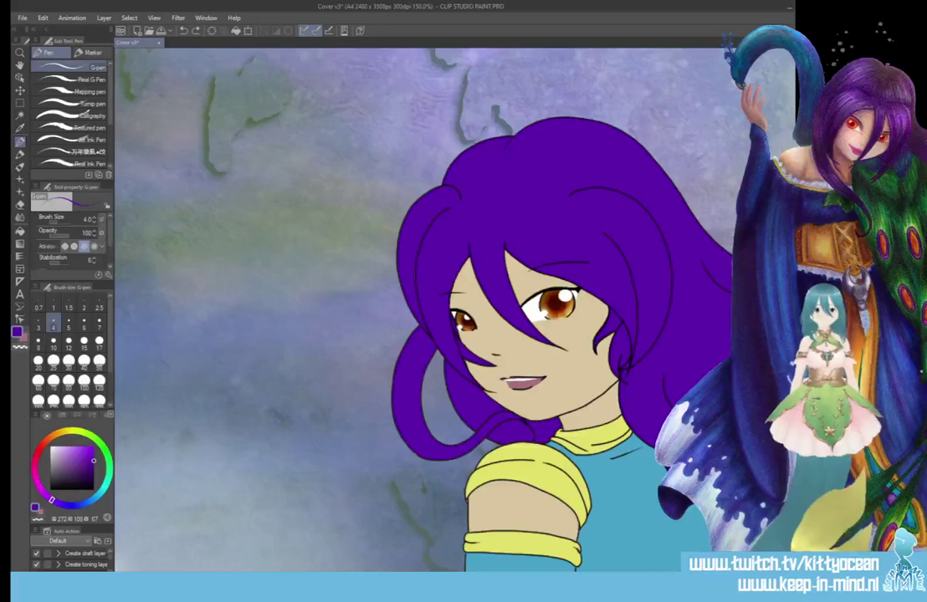
key(ctrl+z)
key(ctrl+y)
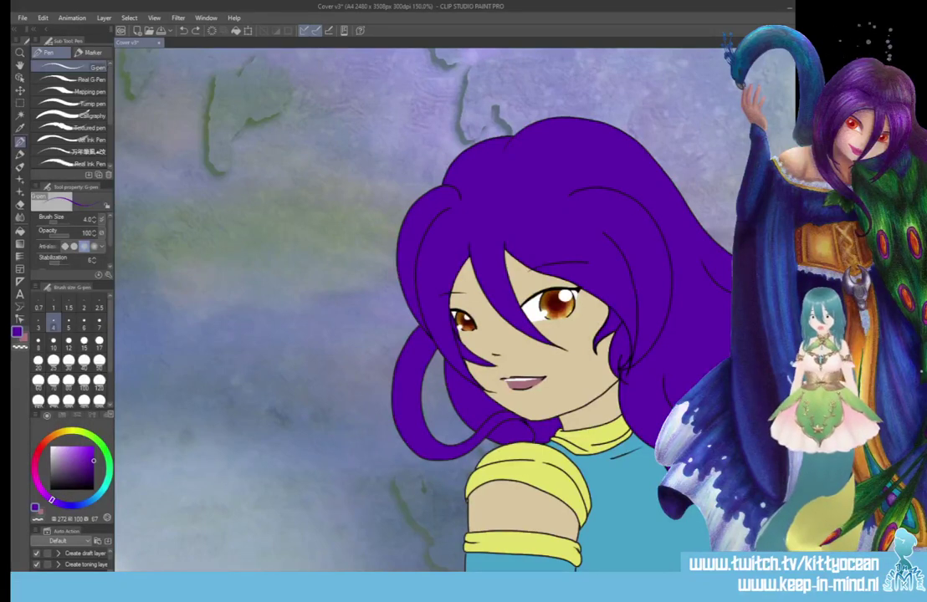
key(ctrl+z)
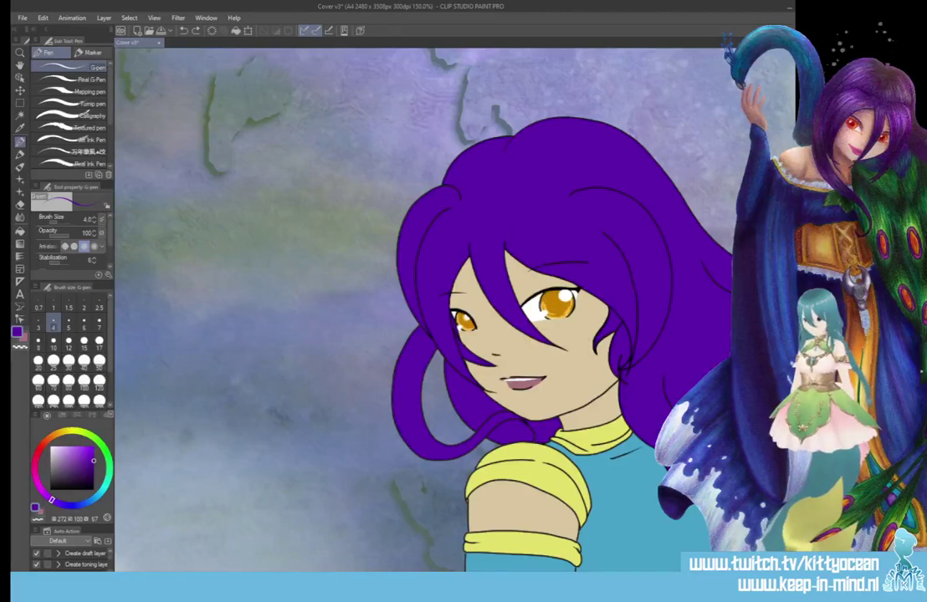
key(ctrl+y)
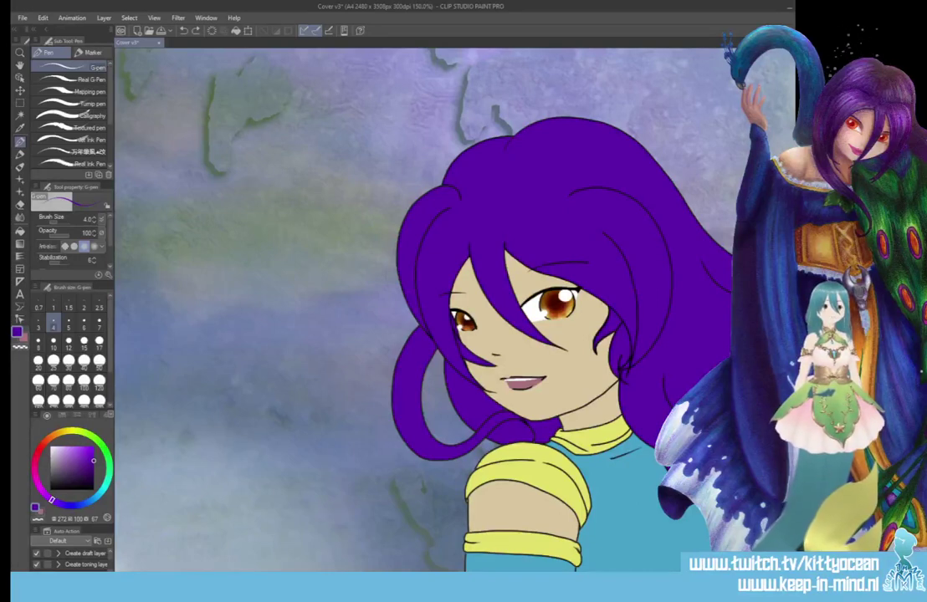
key(ctrl+z)
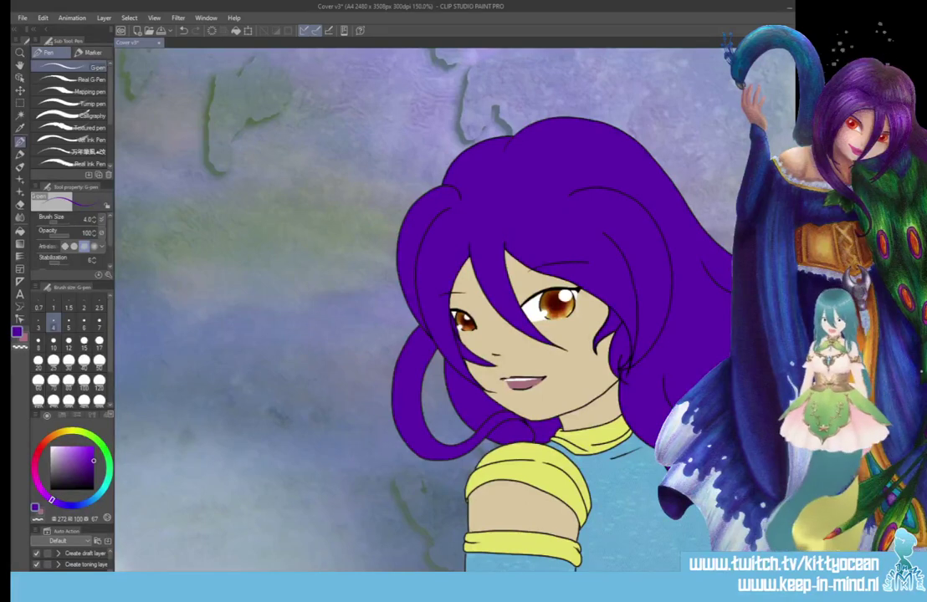
scroll(441, 323, down, 5)
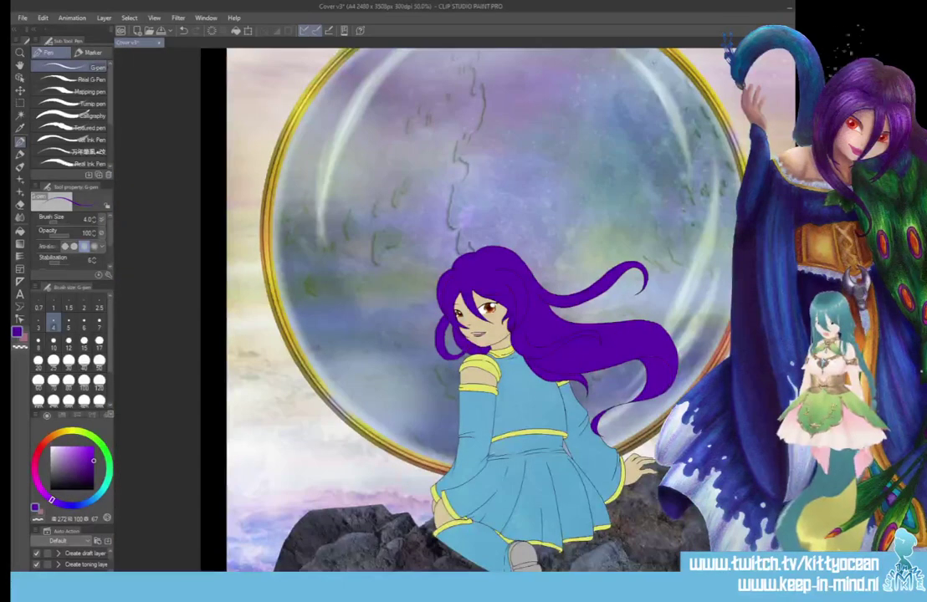
scroll(467, 312, up, 3)
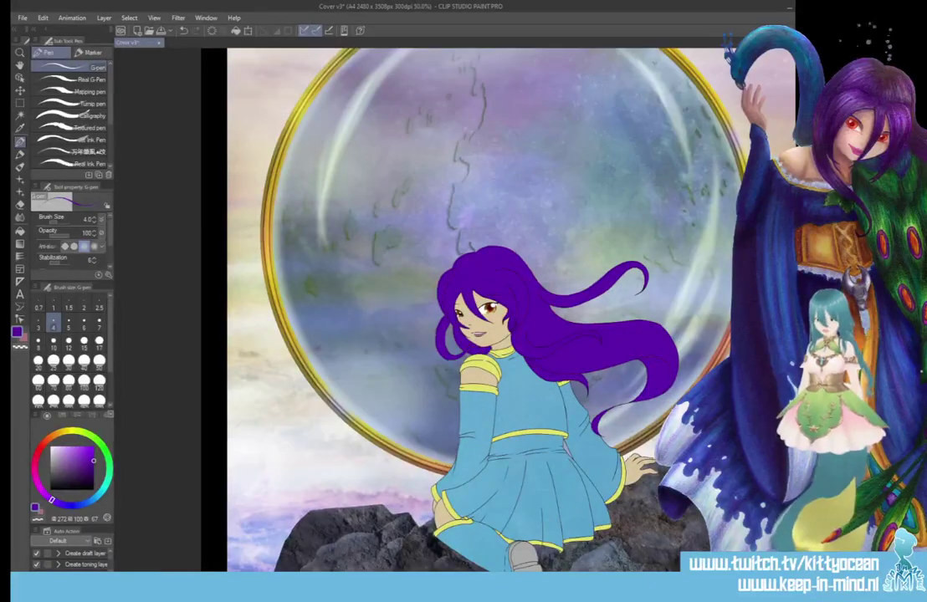
scroll(458, 311, up, 2)
scroll(468, 317, up, 2)
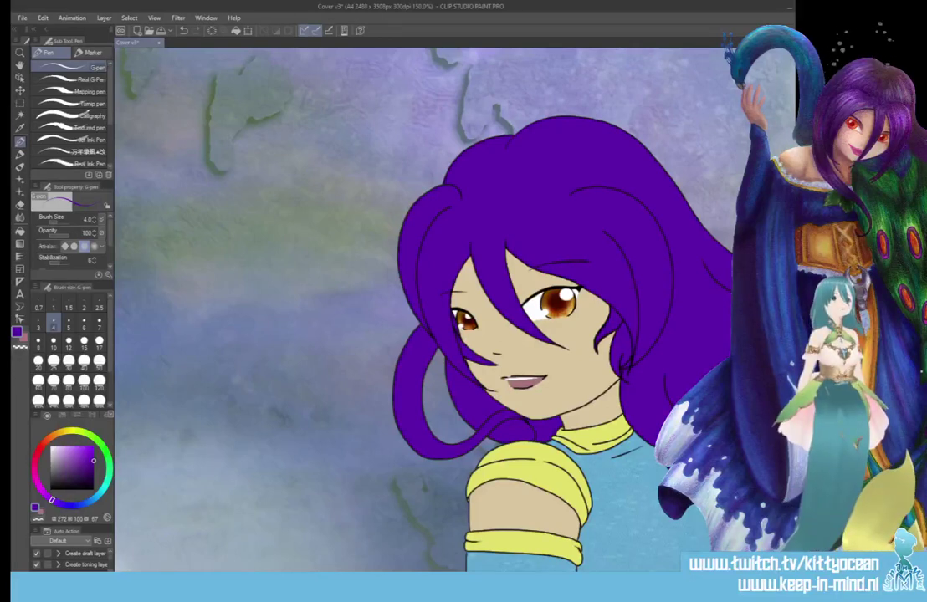
Step: Brighten the girl's irises with golden yellow using the G-pen at size 7 and check the eyes on the whole cover
scroll(454, 309, up, 3)
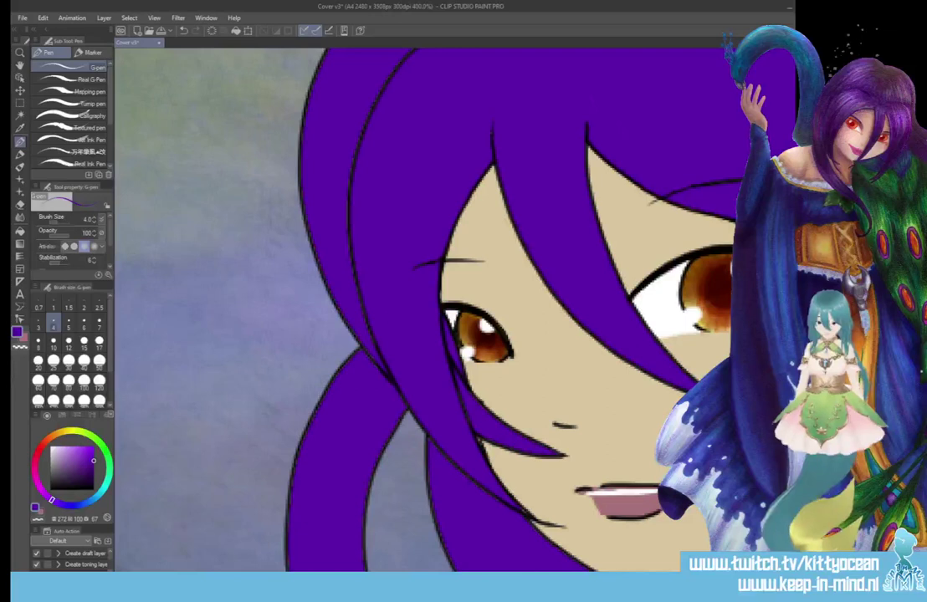
click(62, 435)
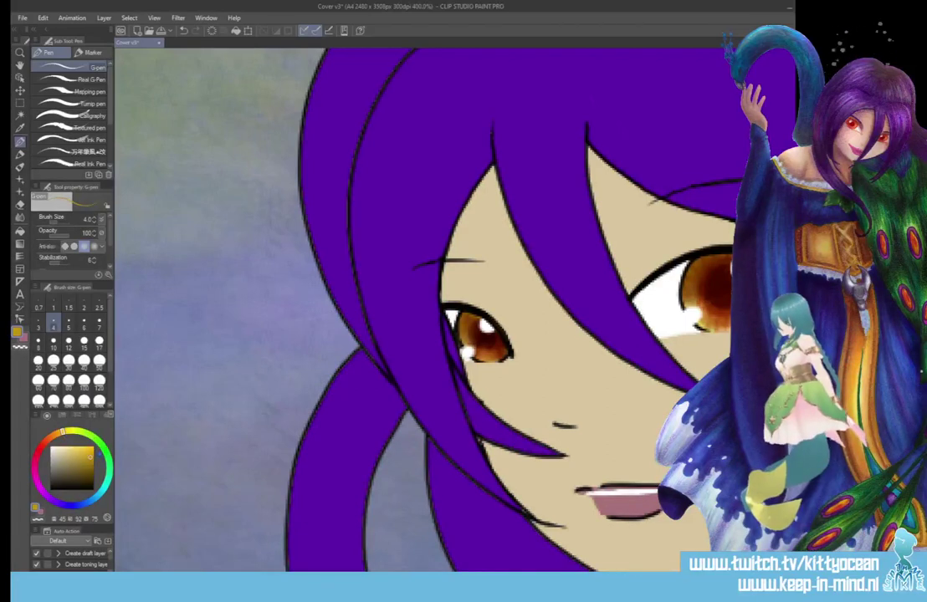
click(98, 322)
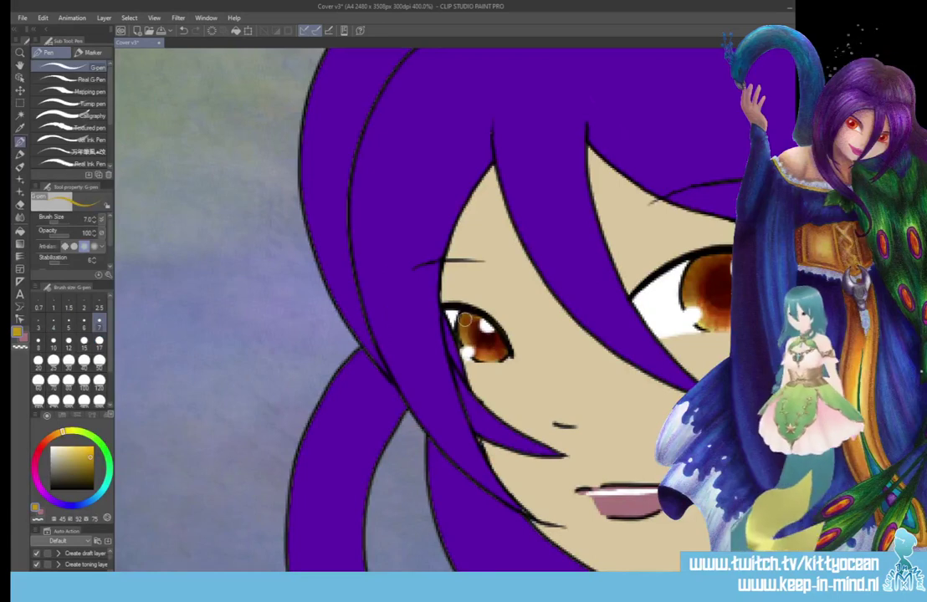
drag(464, 325, 487, 335)
key(ctrl+z)
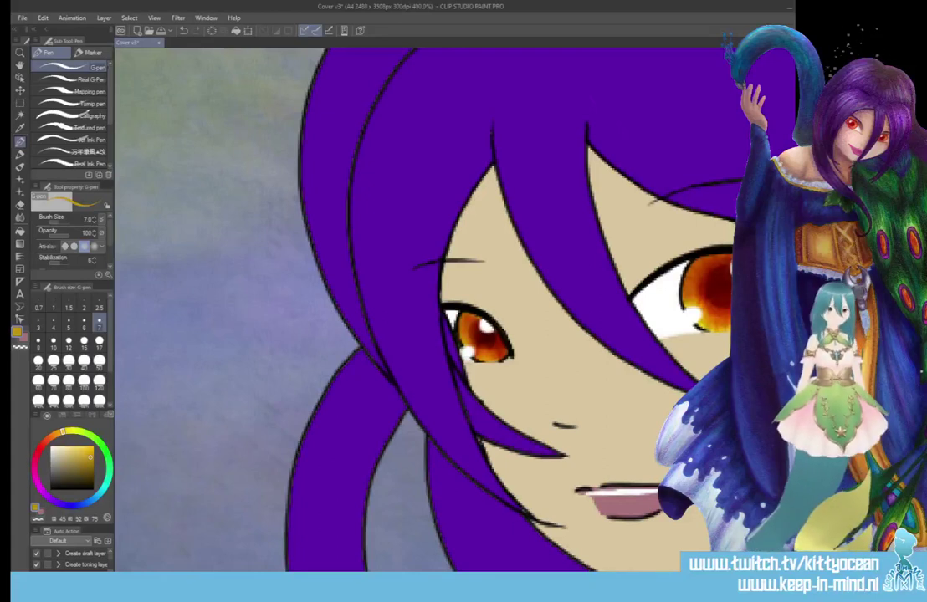
scroll(481, 326, down, 6)
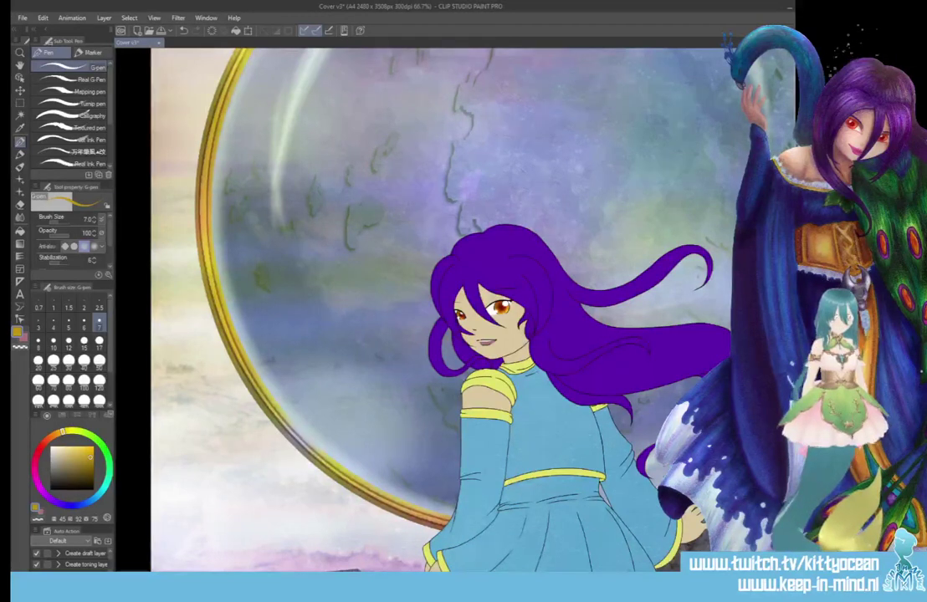
key(ctrl+0)
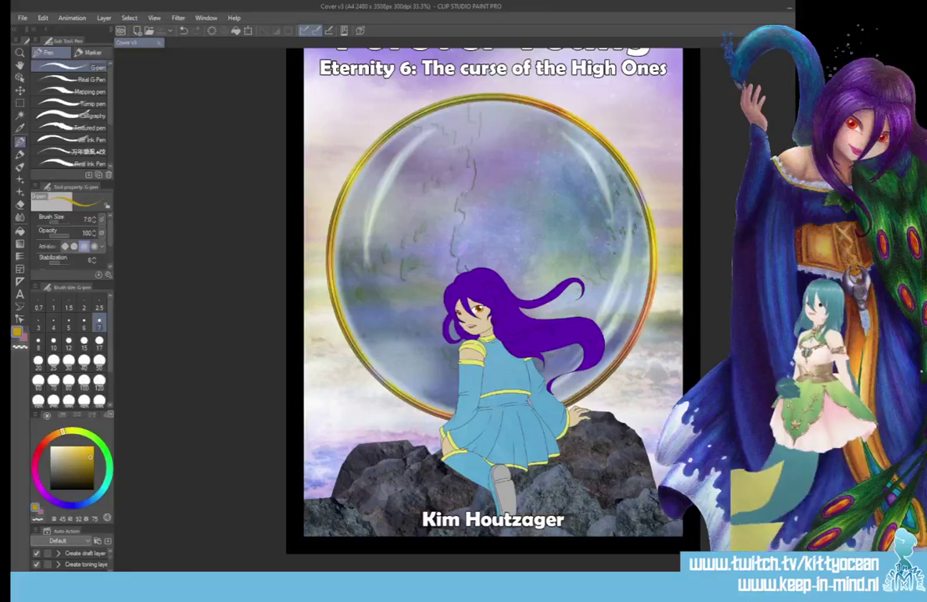
Step: Save a copy of the cover in the FYE6Cover folder under the file name Cover v4 combined
click(22, 18)
click(38, 92)
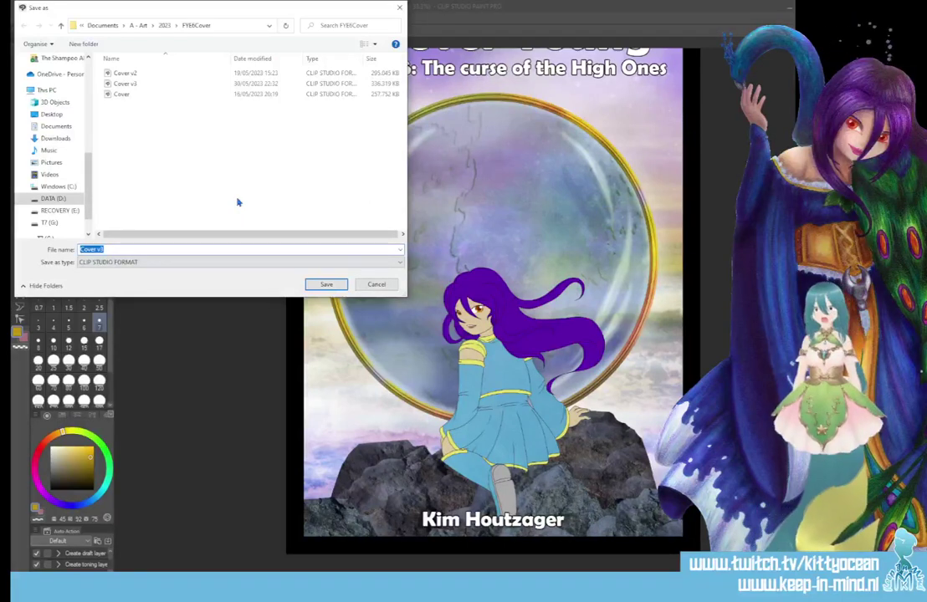
click(128, 248)
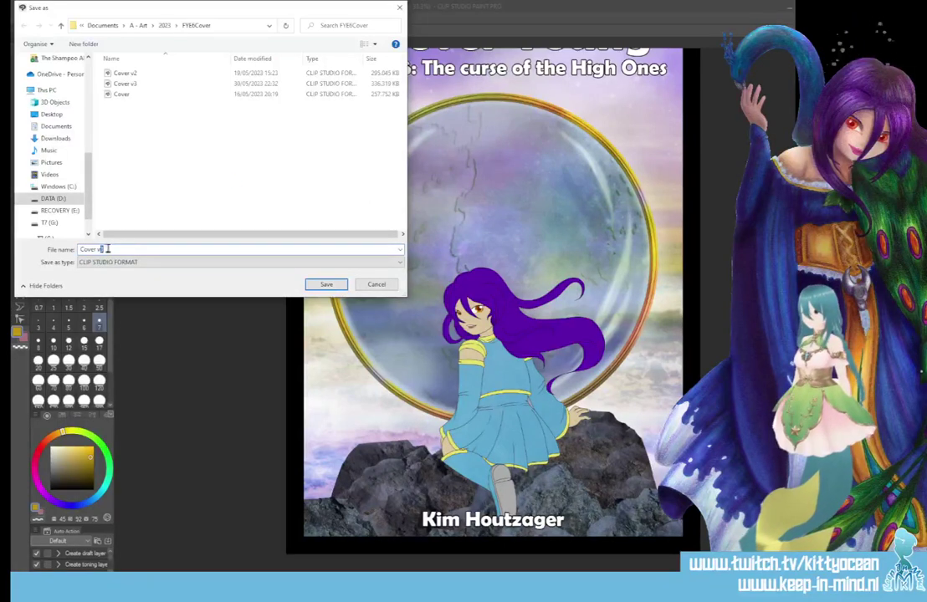
key(BackSpace)
text(4 combine)
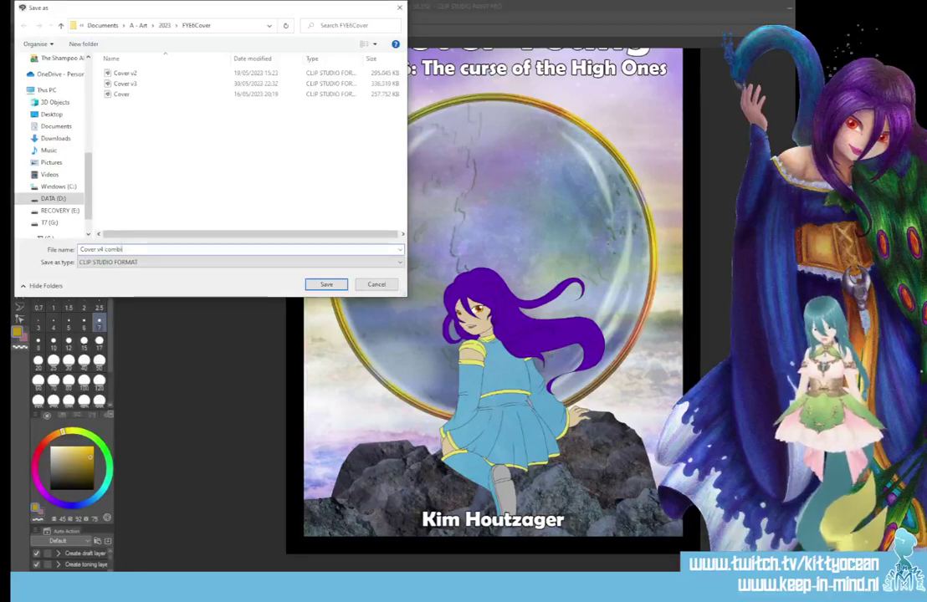
key(BackSpace)
key(BackSpace)
text(ned)
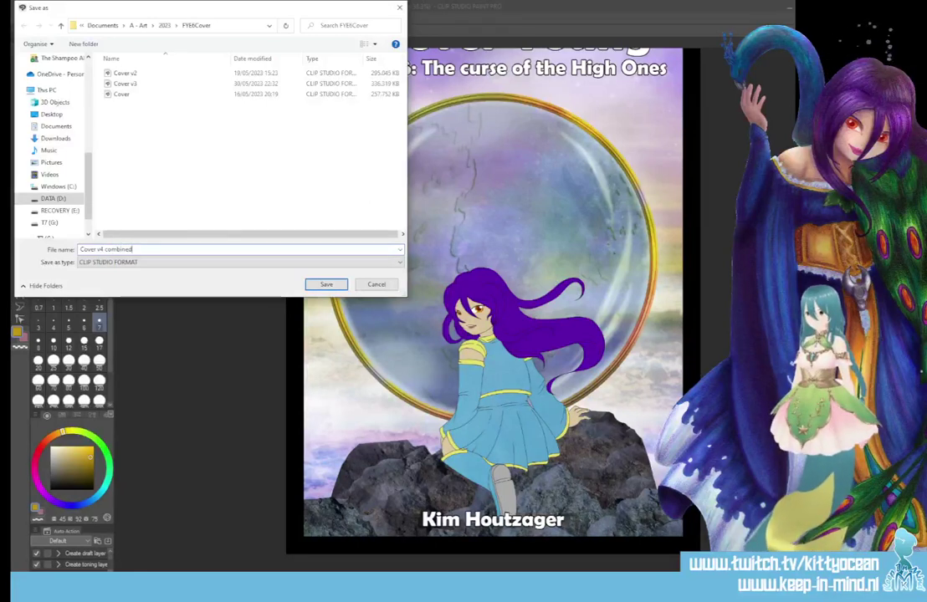
key(Return)
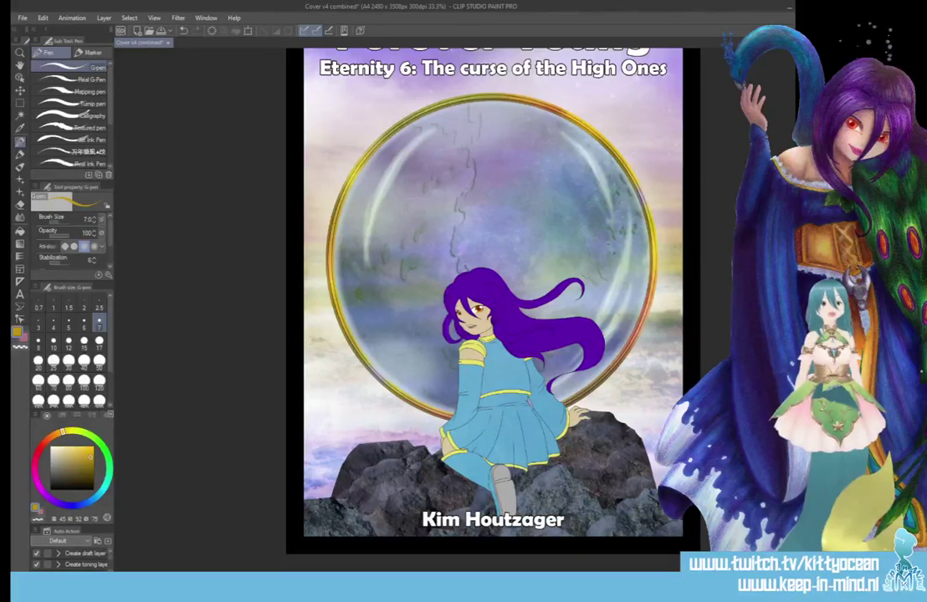
Step: Try black swirl ornaments behind the cover title and over the rocks around the author name, and undo them
key(ctrl+v)
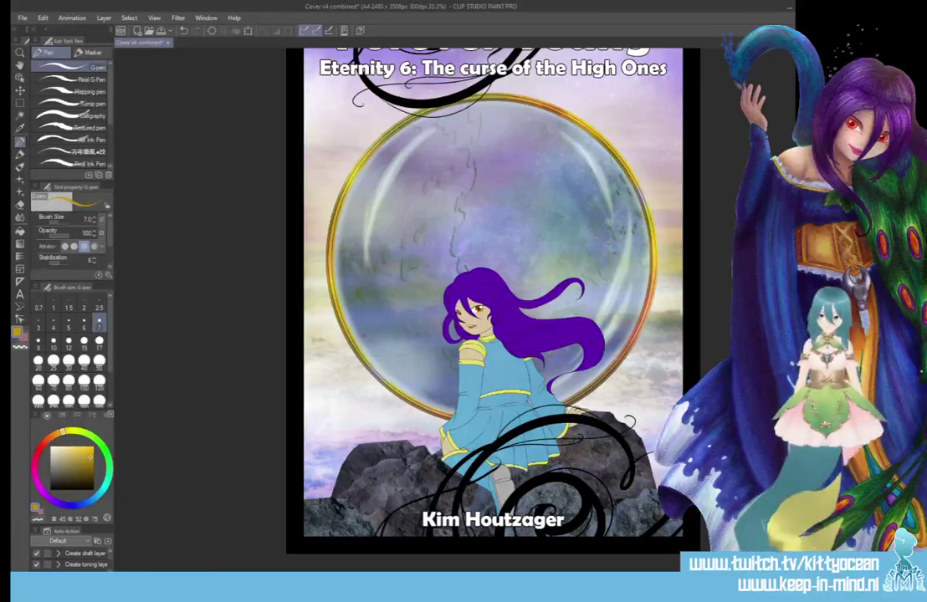
key(ctrl+minus)
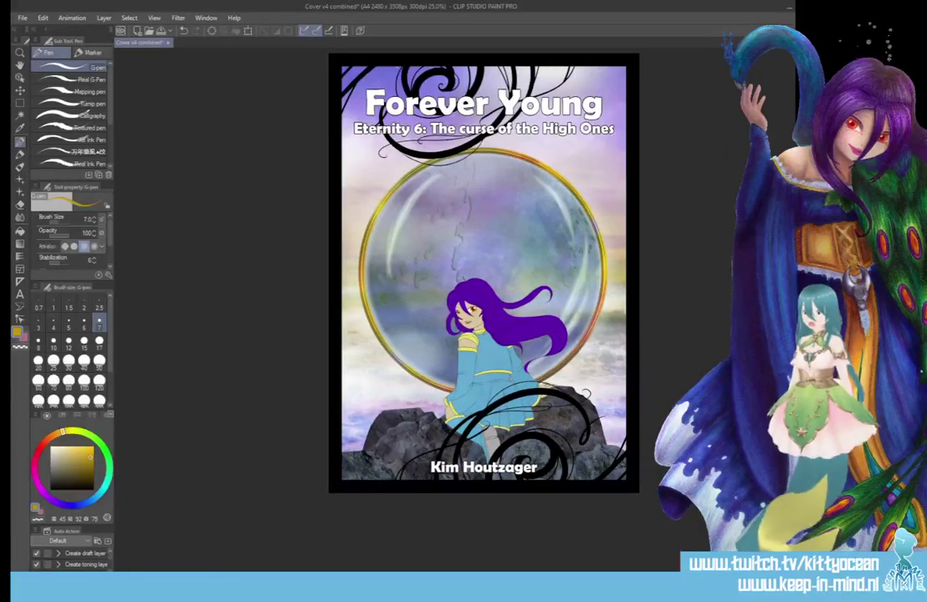
scroll(484, 306, up, 2)
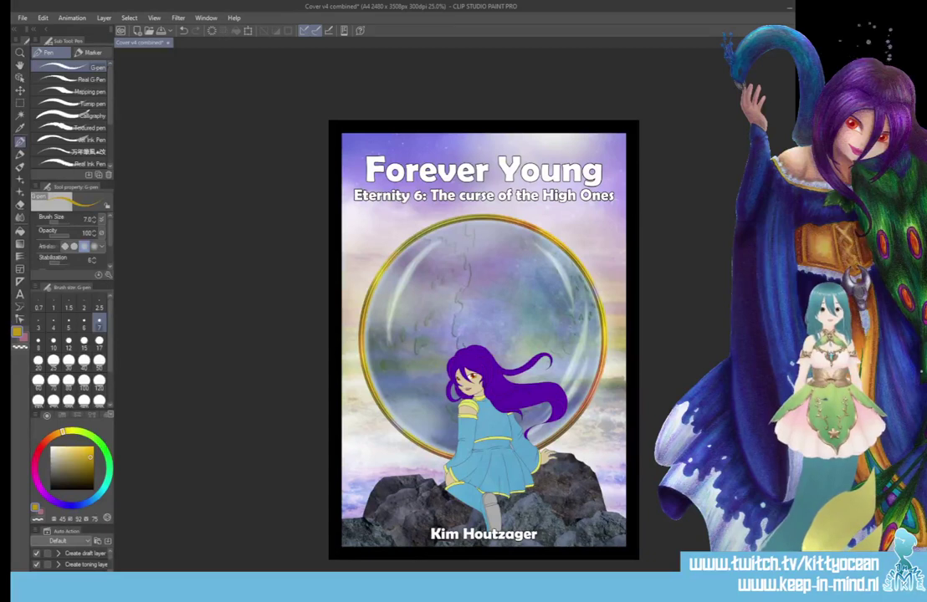
key(ctrl+z)
key(ctrl+z)
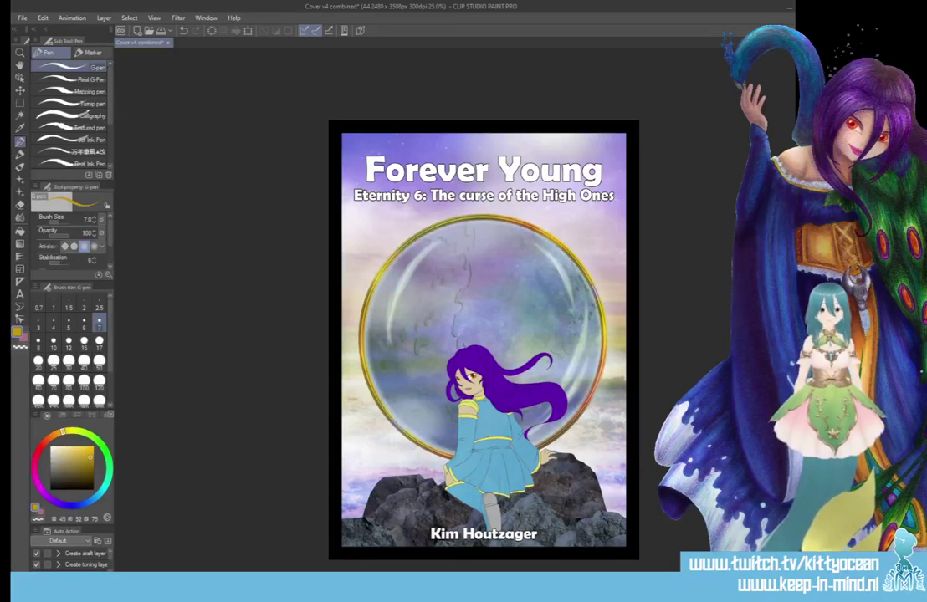
key(ctrl+z)
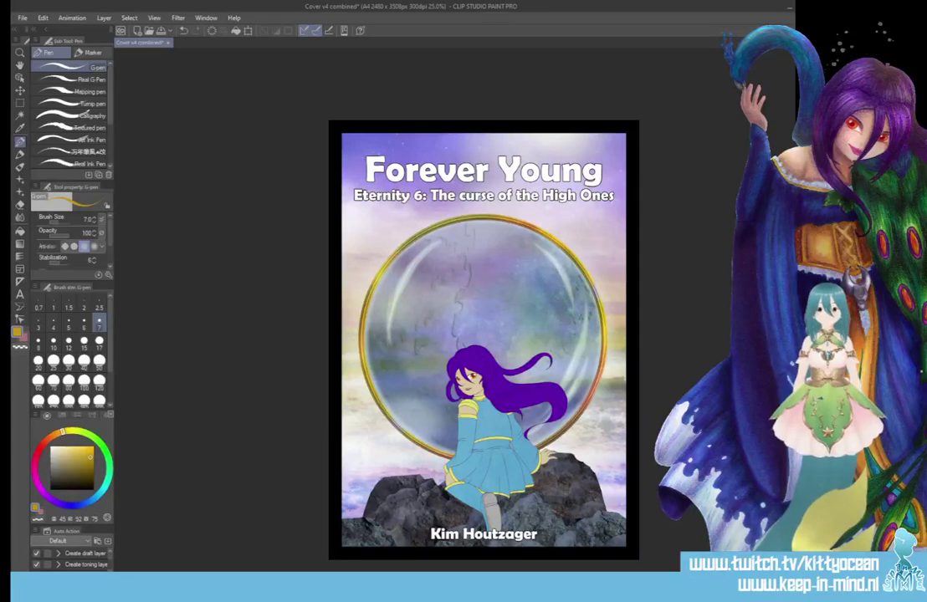
Step: Select the sea around the bubble's coastlines with Auto select, fill it with dark blue and clear the selection
click(19, 114)
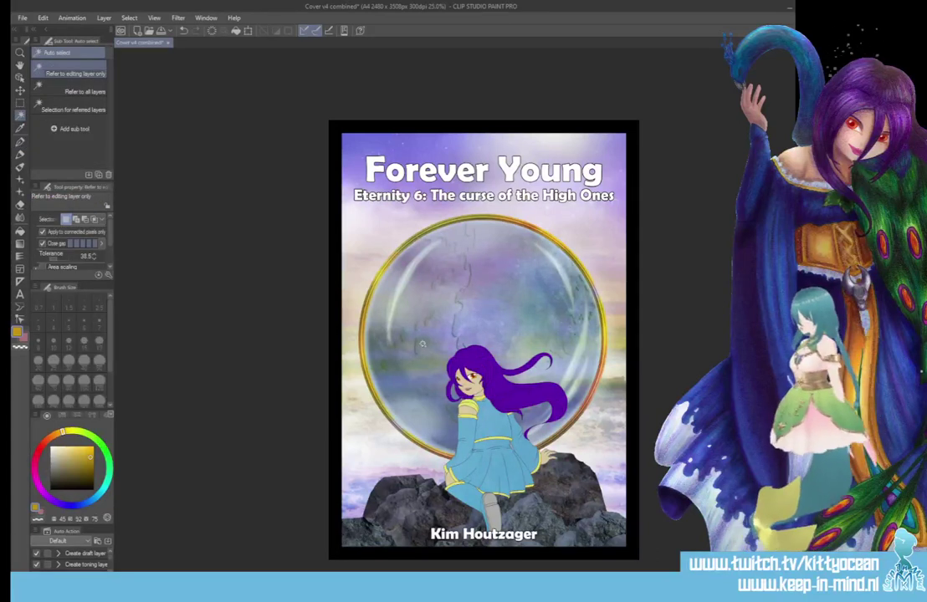
click(432, 351)
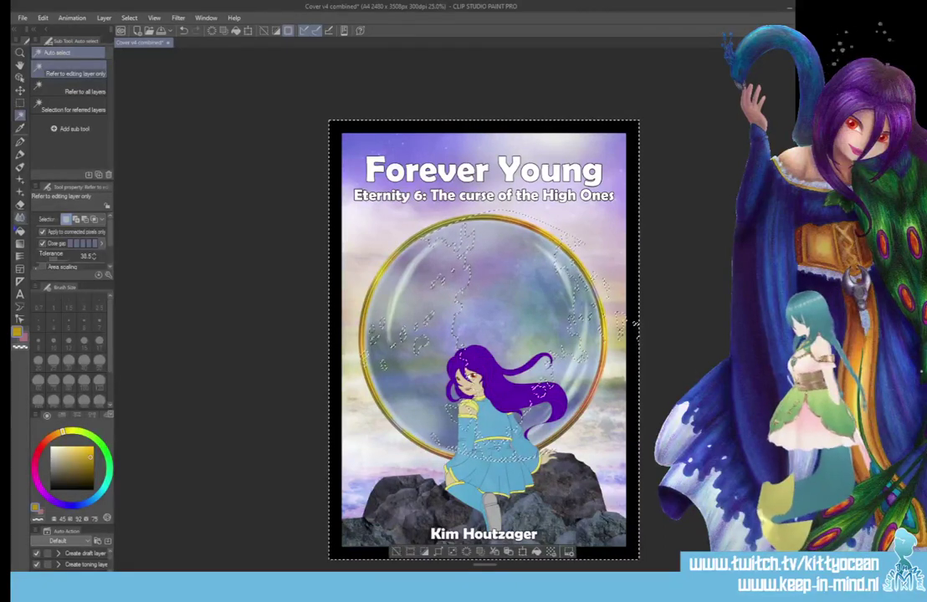
click(19, 230)
alt+click(411, 376)
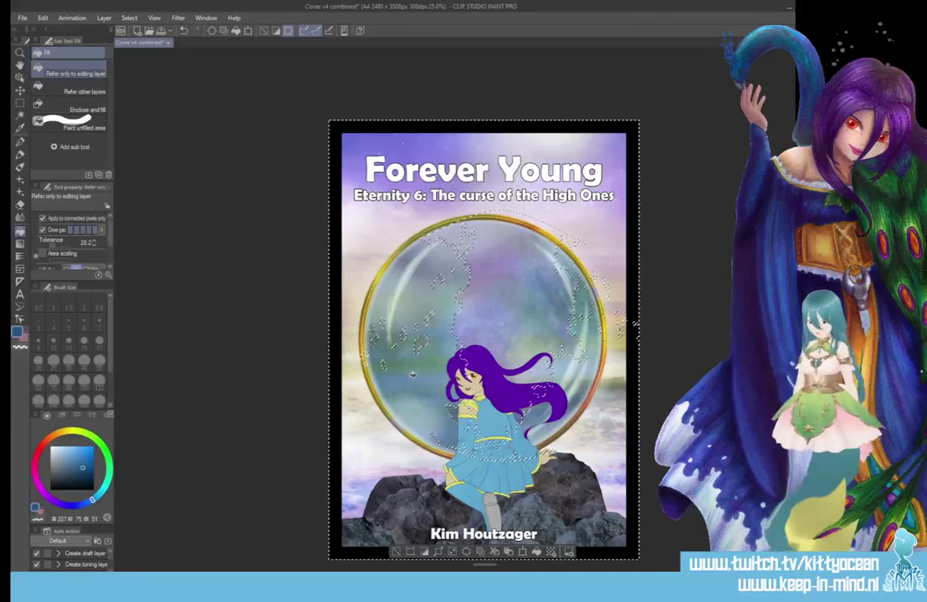
key(ctrl+d)
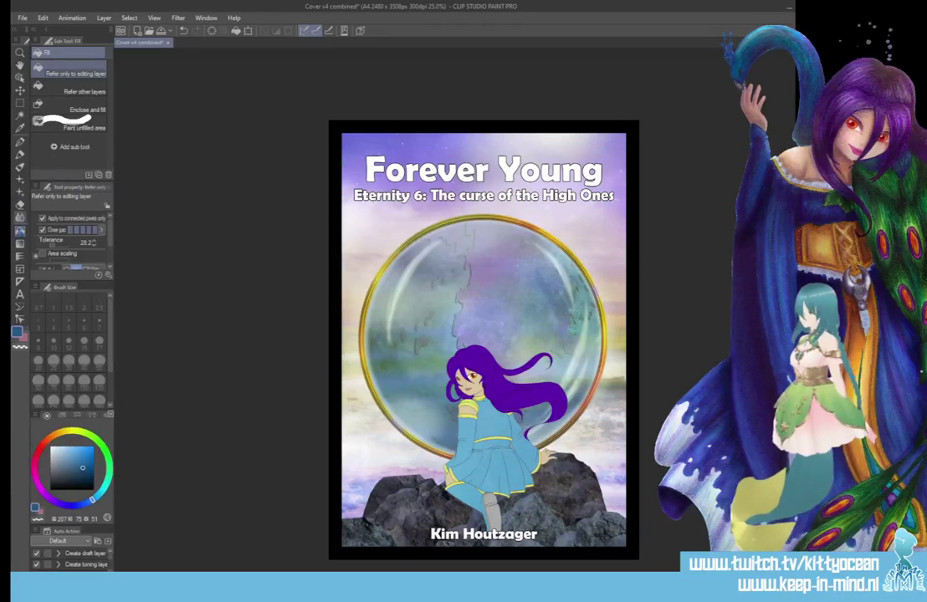
Step: Select the landmasses inside the bubble with Auto select, fill them with green and inspect the coastline edges
click(19, 101)
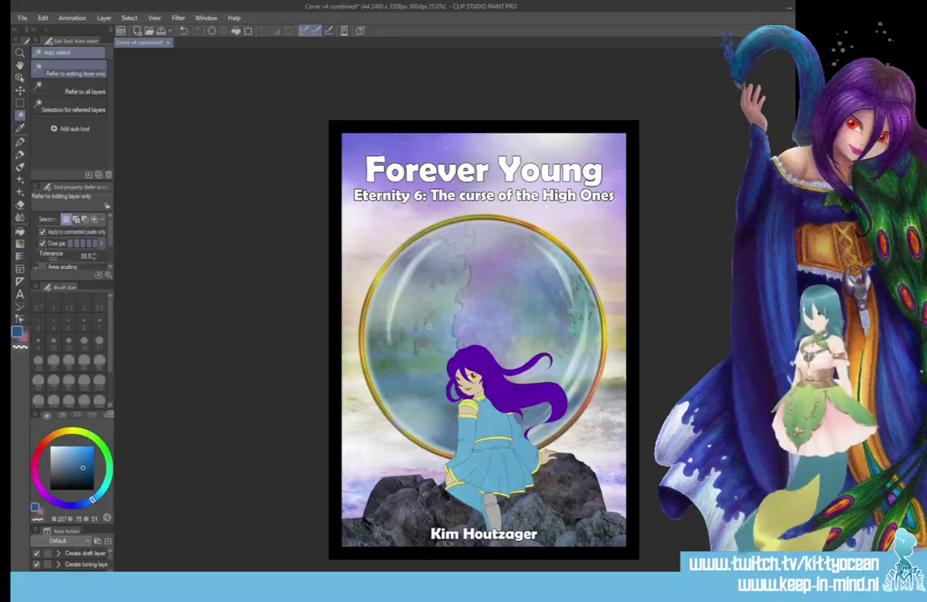
click(437, 331)
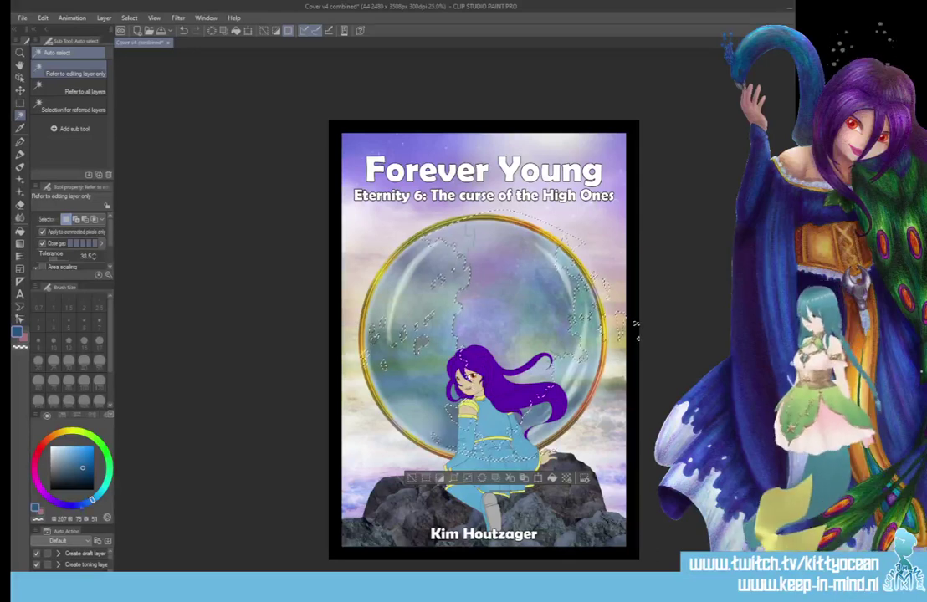
click(92, 441)
click(94, 468)
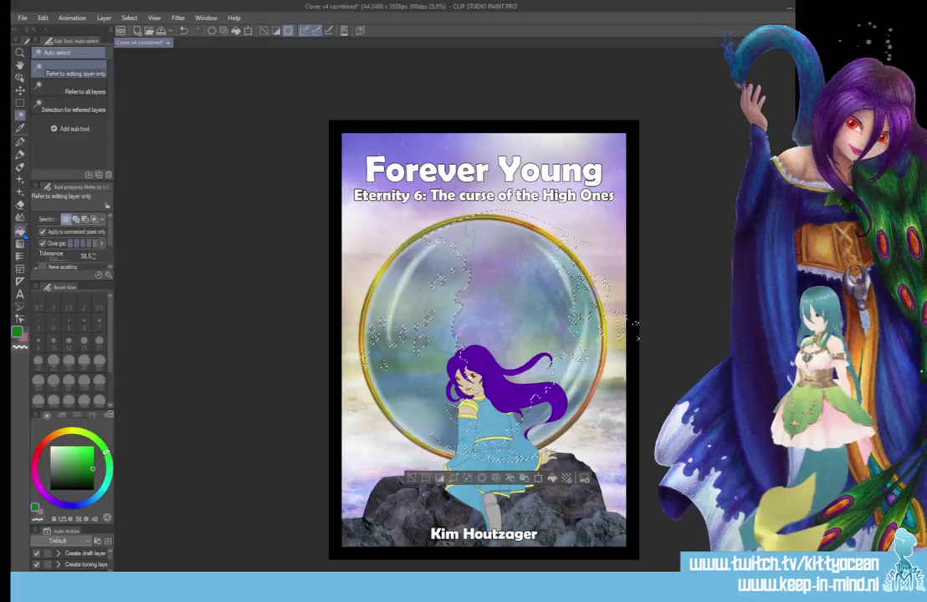
click(21, 231)
click(488, 301)
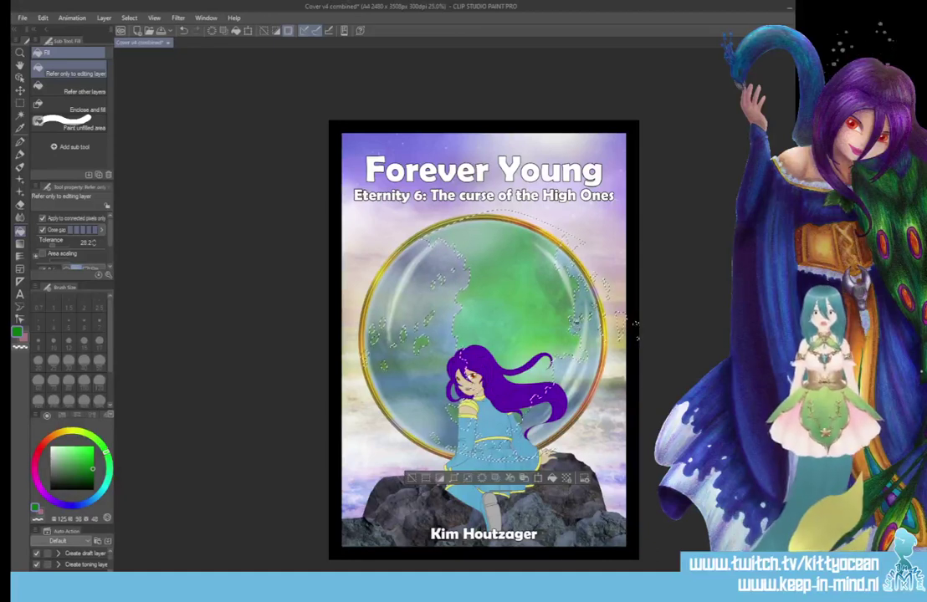
scroll(594, 330, up, 3)
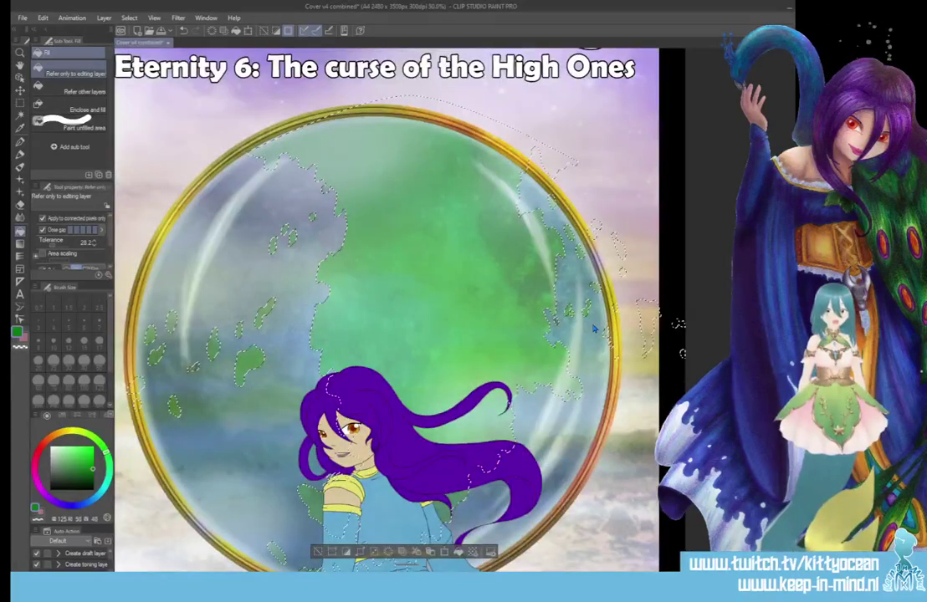
scroll(594, 330, up, 3)
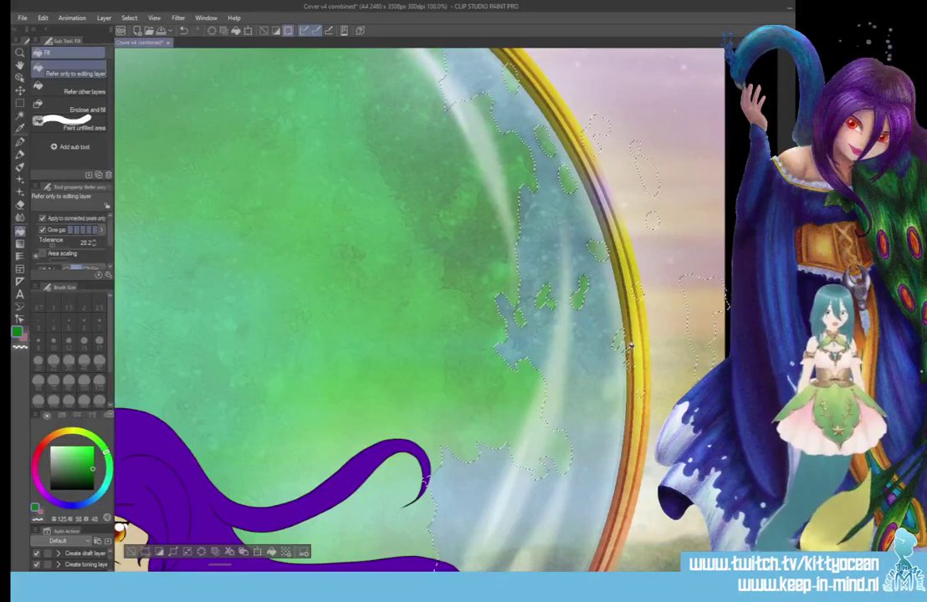
scroll(628, 351, down, 2)
scroll(628, 351, down, 2)
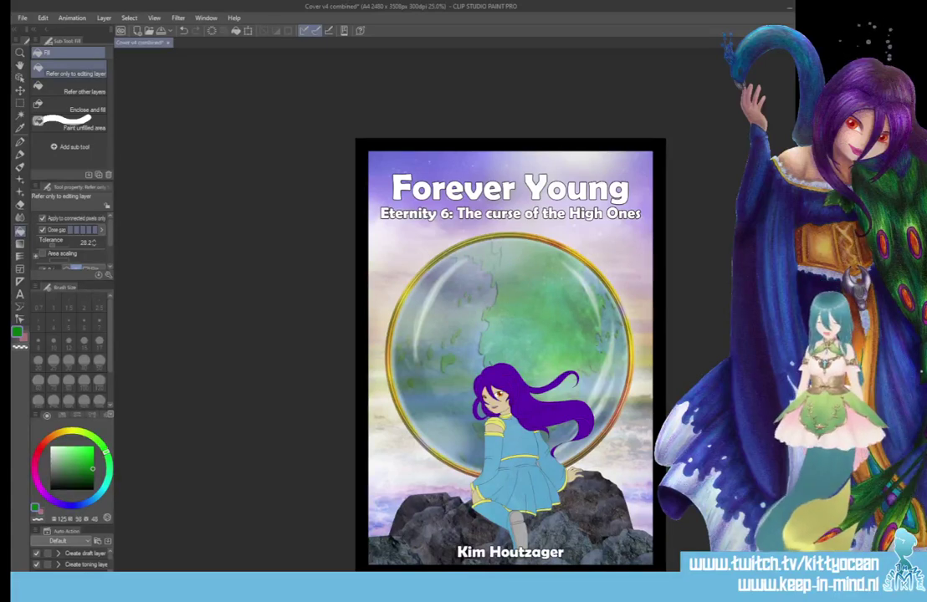
Step: Try yellow-green and light blue colour variation inside the bubble using the Paint and apply brush at size 120
drag(466, 575, 519, 575)
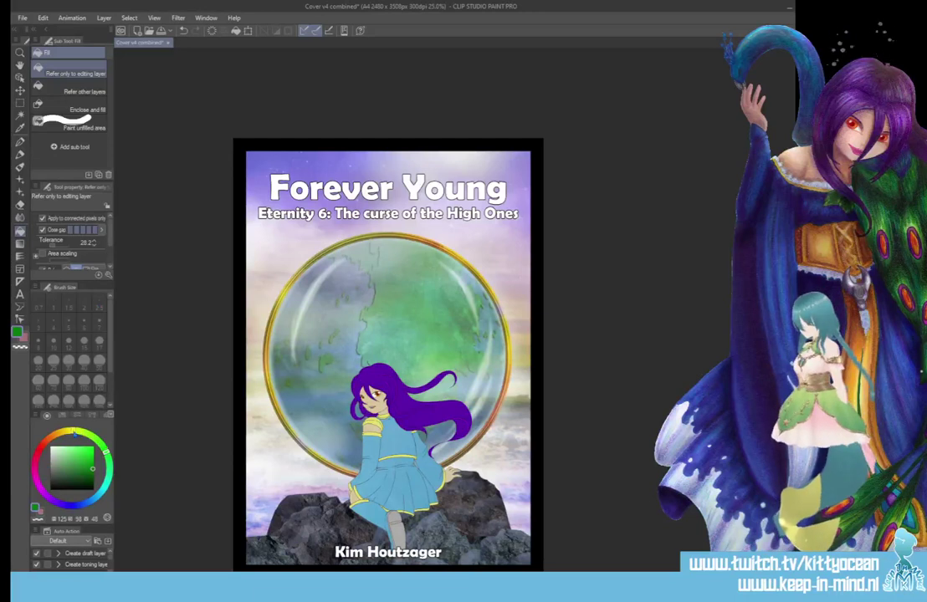
click(74, 431)
click(65, 457)
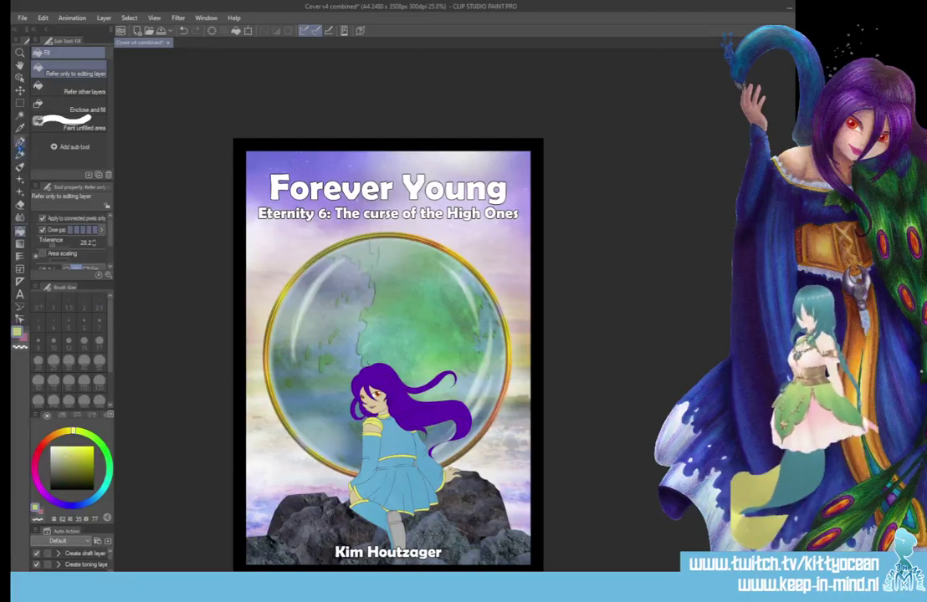
click(20, 165)
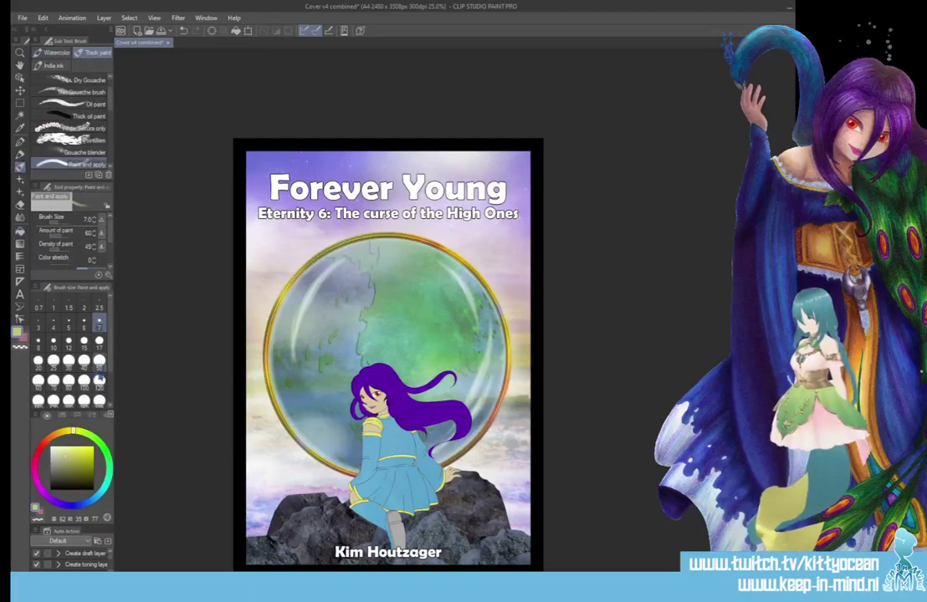
click(99, 381)
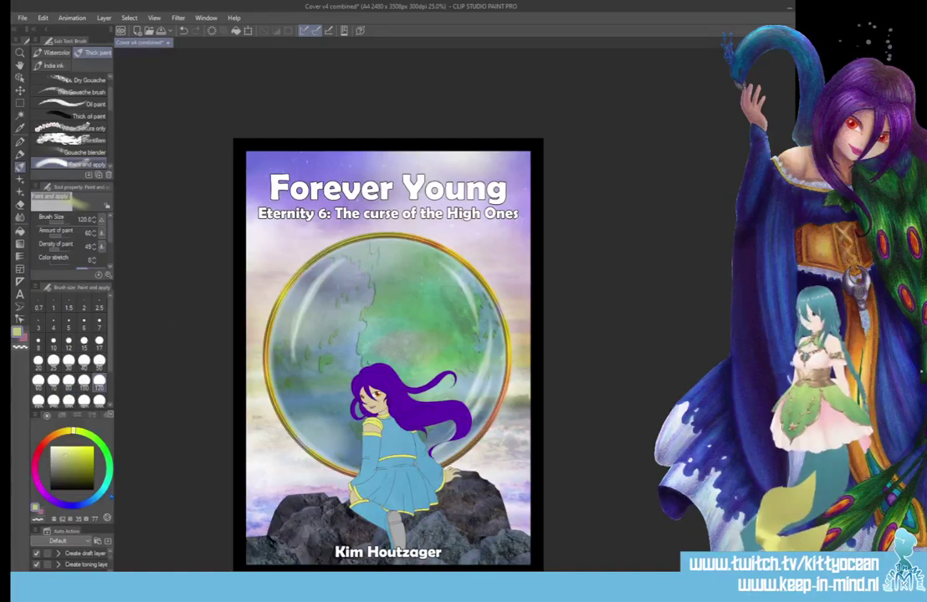
click(104, 490)
click(60, 450)
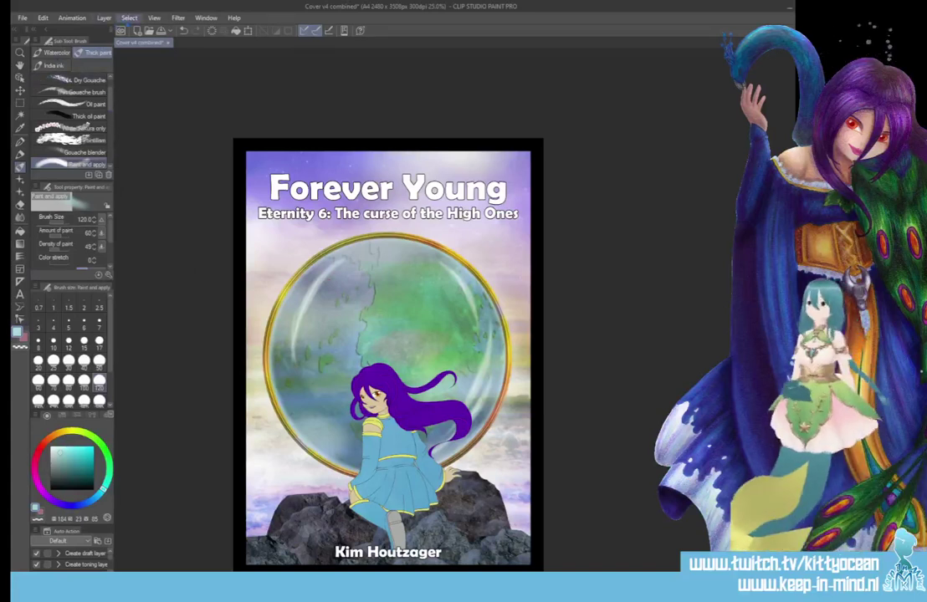
Step: Soften the painted colour variation inside the bubble with a Gaussian blur of about 29 strength
click(151, 18)
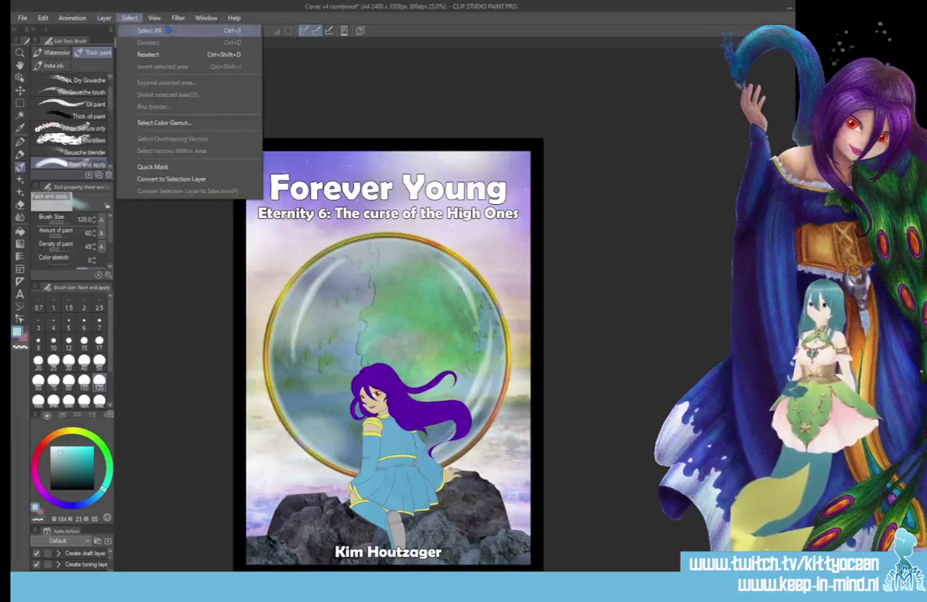
mouse_move(176, 20)
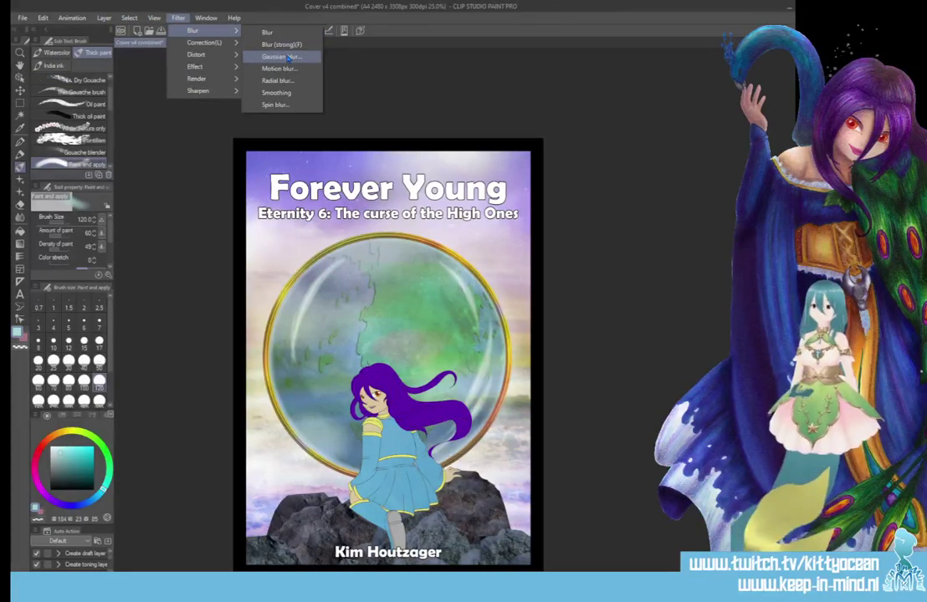
click(353, 126)
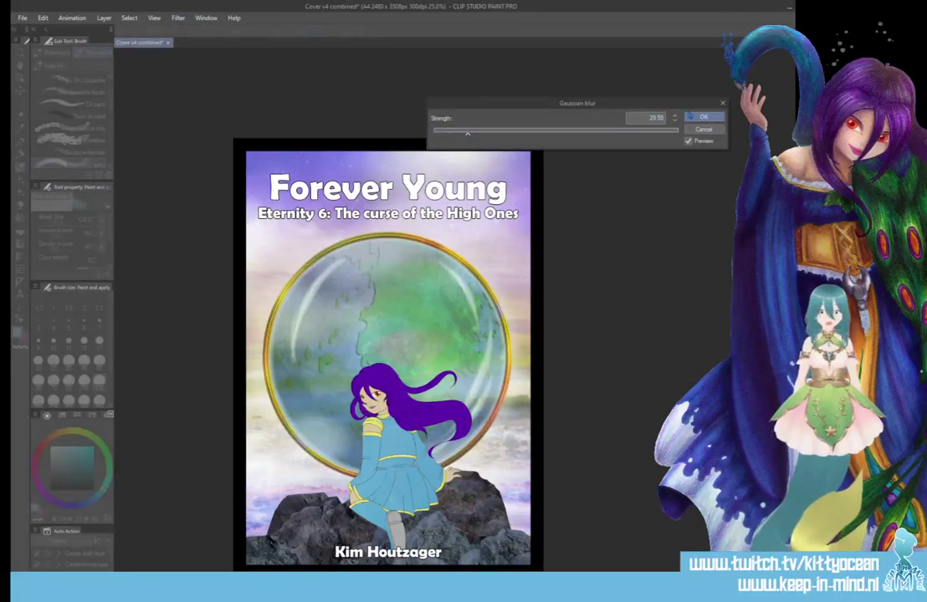
click(701, 118)
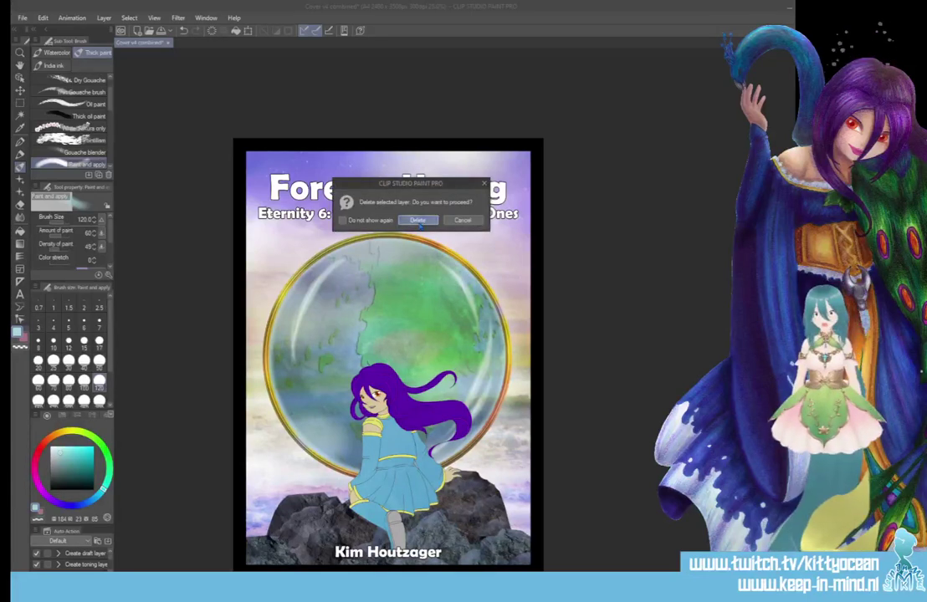
Step: Delete the selected trial layer and compare the bubble with and without the green land colouring
click(364, 190)
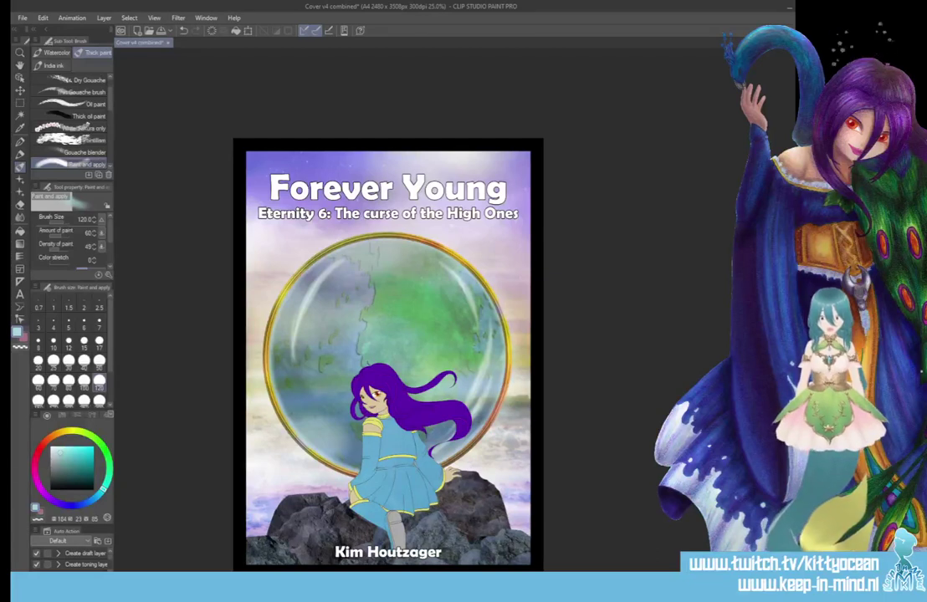
scroll(388, 351, down, 2)
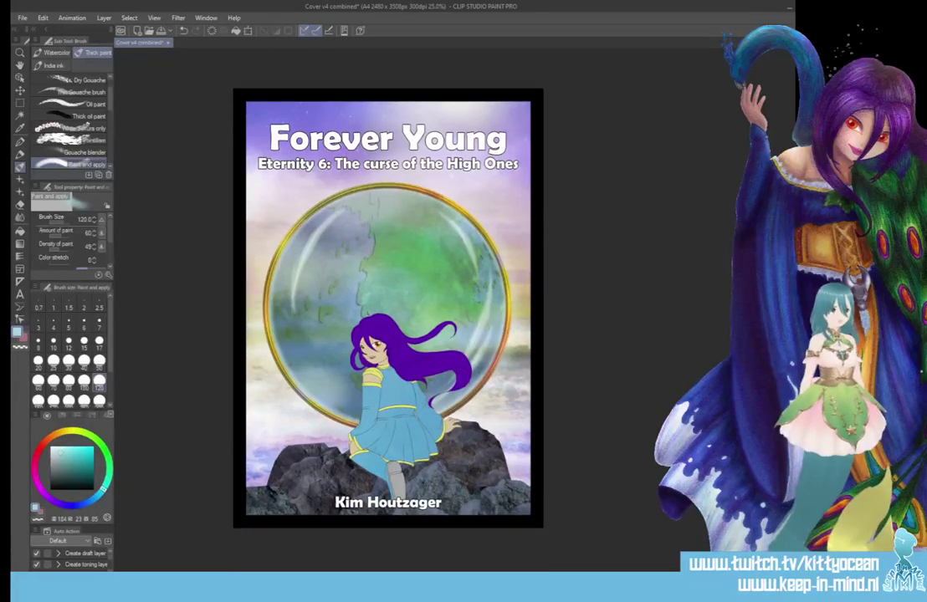
key(ctrl+z)
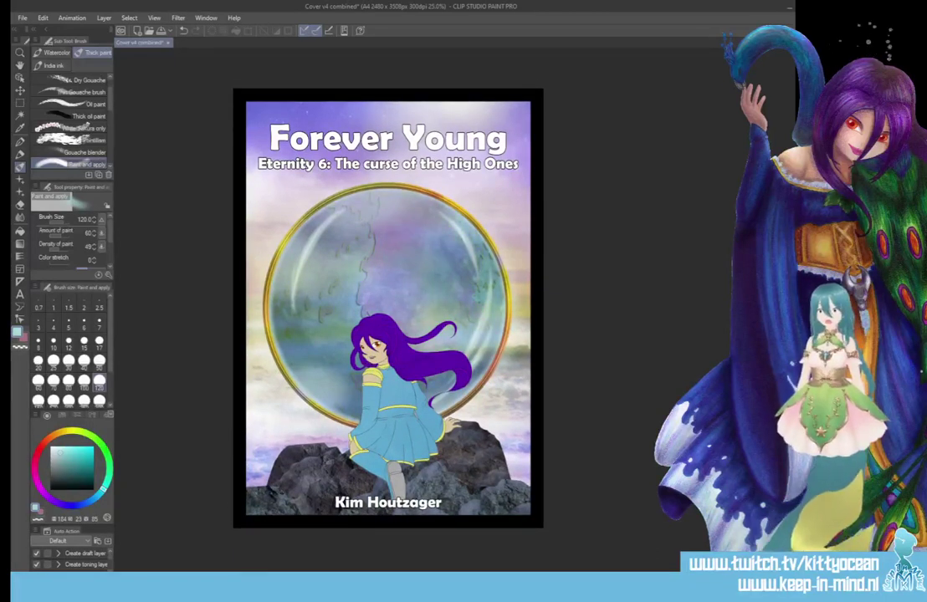
key(ctrl+y)
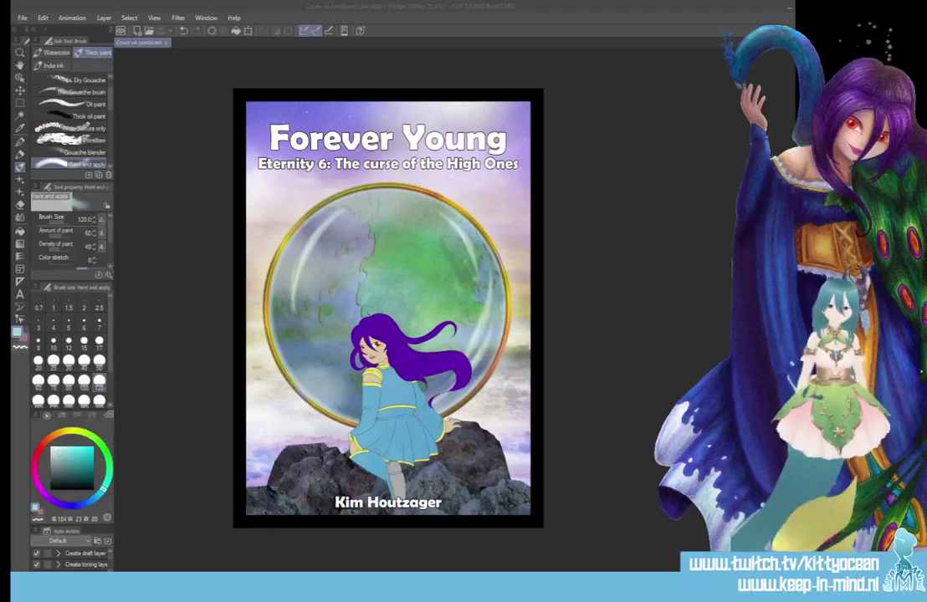
Step: Hide the cover text and black frame, and brush dark purple shading over the girl, discarding the light purple attempt
click(407, 18)
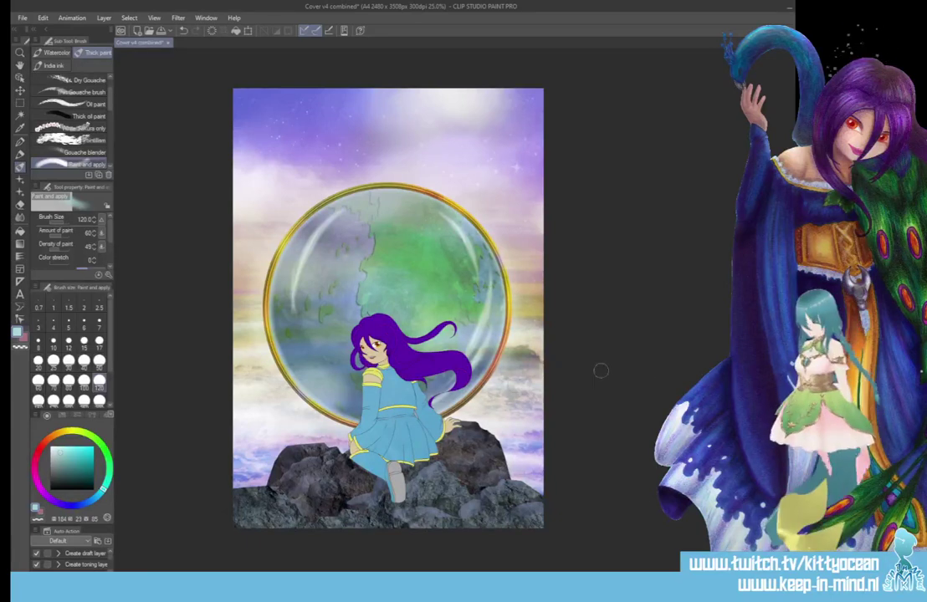
scroll(428, 384, up, 1)
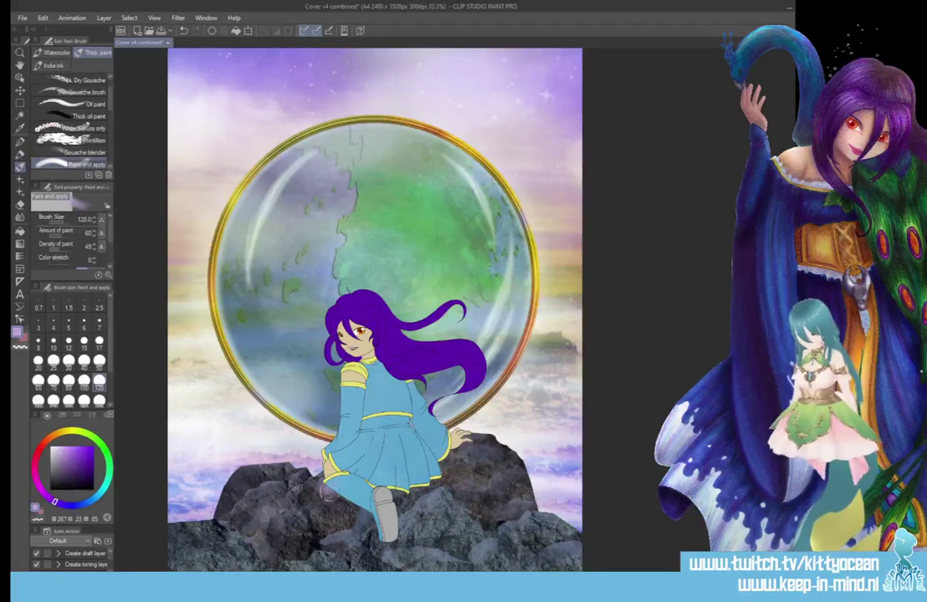
key(ctrl+z)
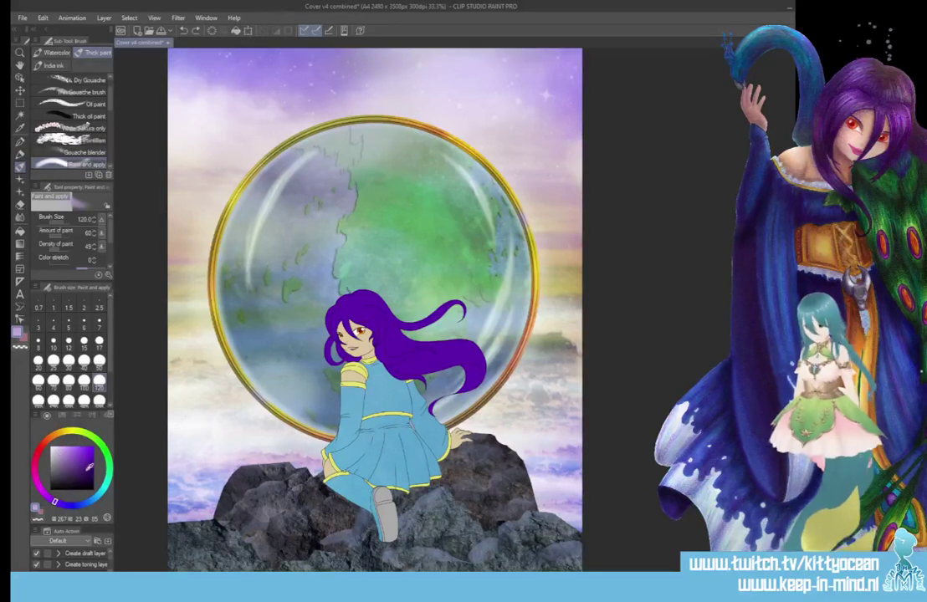
click(94, 470)
mouse_move(327, 490)
mouse_down()
mouse_move(354, 505)
mouse_move(435, 489)
mouse_move(395, 517)
mouse_move(389, 535)
mouse_up()
mouse_move(436, 481)
mouse_down()
mouse_move(456, 452)
mouse_move(429, 490)
mouse_move(405, 501)
mouse_up()
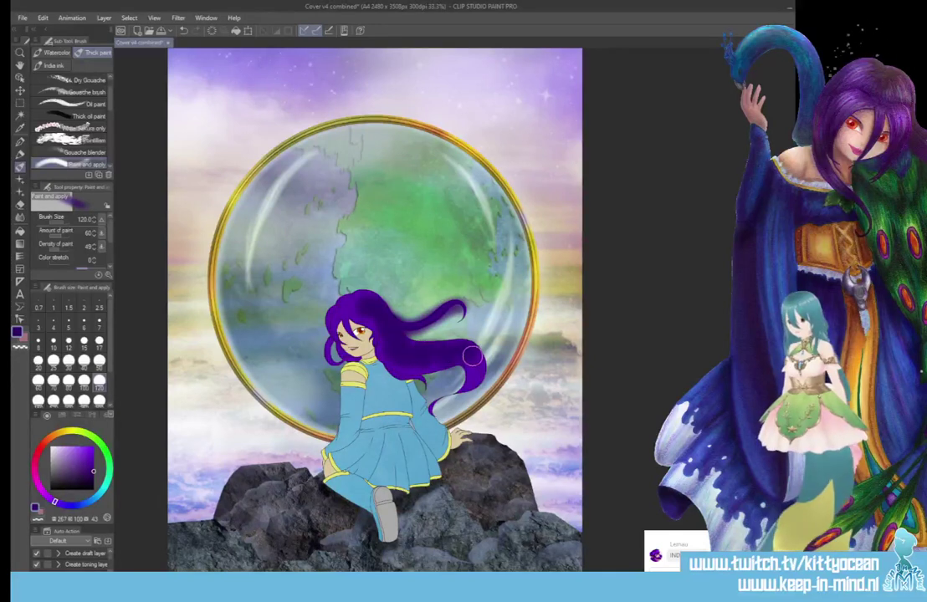
Step: Select the whole canvas, cover the girl's face, clothes and legs with dark purple shading and lighten its effect
key(ctrl+a)
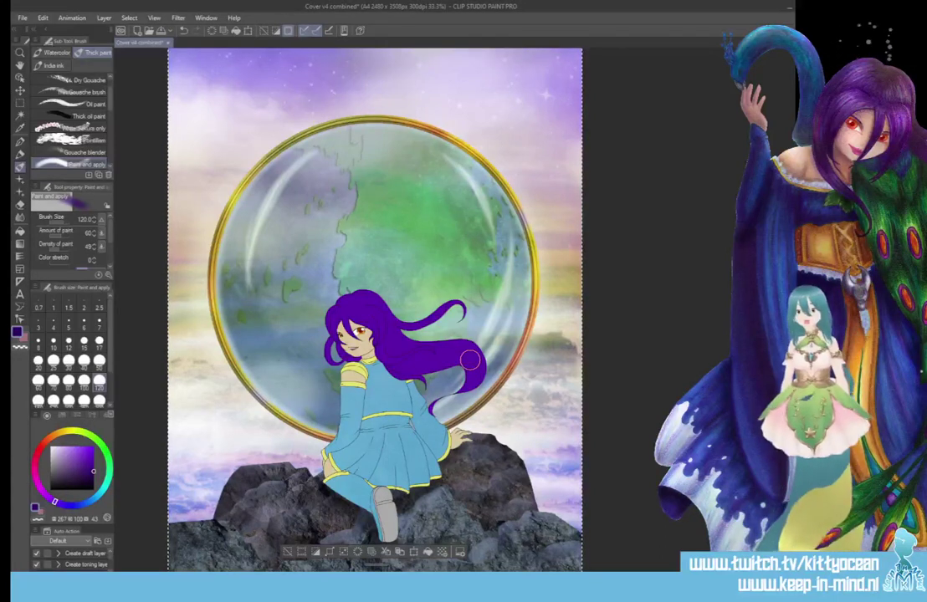
mouse_move(366, 336)
mouse_down()
mouse_move(359, 311)
mouse_move(350, 331)
mouse_move(366, 337)
mouse_up()
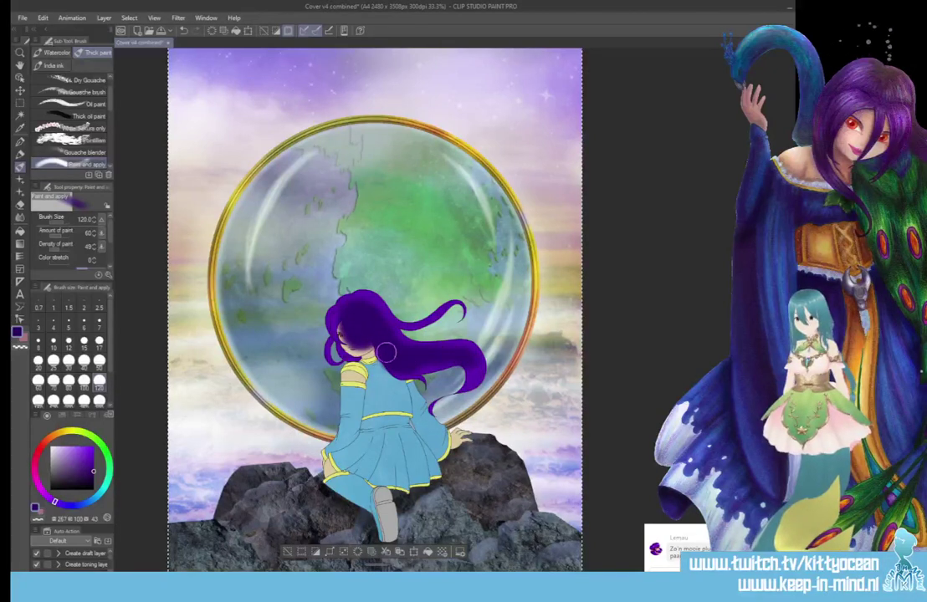
mouse_move(365, 365)
mouse_down()
mouse_move(345, 444)
mouse_move(363, 473)
mouse_move(409, 485)
mouse_move(426, 478)
mouse_move(435, 446)
mouse_move(401, 376)
mouse_move(397, 423)
mouse_move(424, 464)
mouse_move(399, 443)
mouse_move(367, 467)
mouse_move(353, 450)
mouse_move(370, 382)
mouse_move(381, 423)
mouse_move(384, 370)
mouse_move(360, 374)
mouse_move(360, 453)
mouse_move(345, 473)
mouse_move(386, 495)
mouse_move(395, 531)
mouse_move(381, 488)
mouse_move(417, 458)
mouse_move(465, 442)
mouse_move(421, 456)
mouse_up()
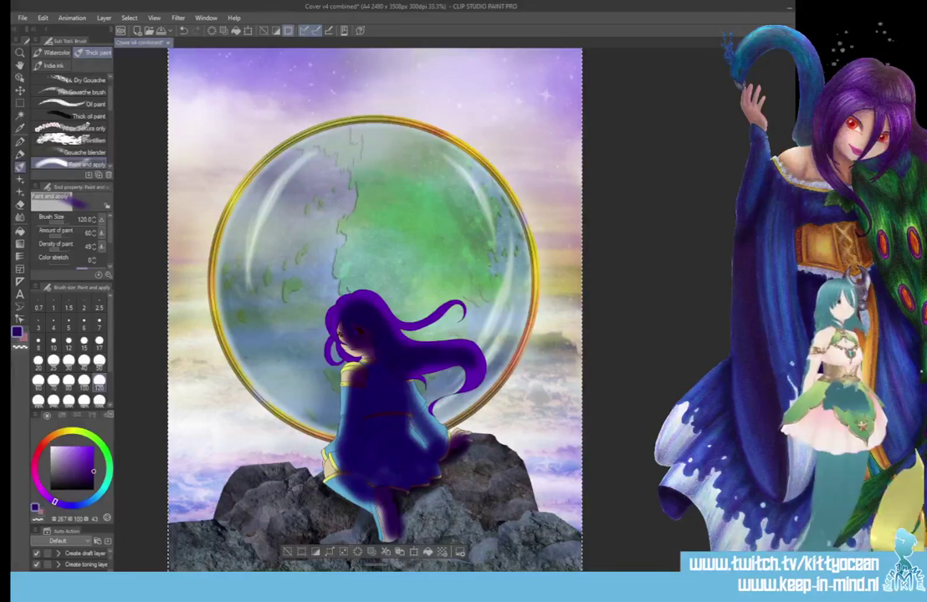
key(ctrl+z)
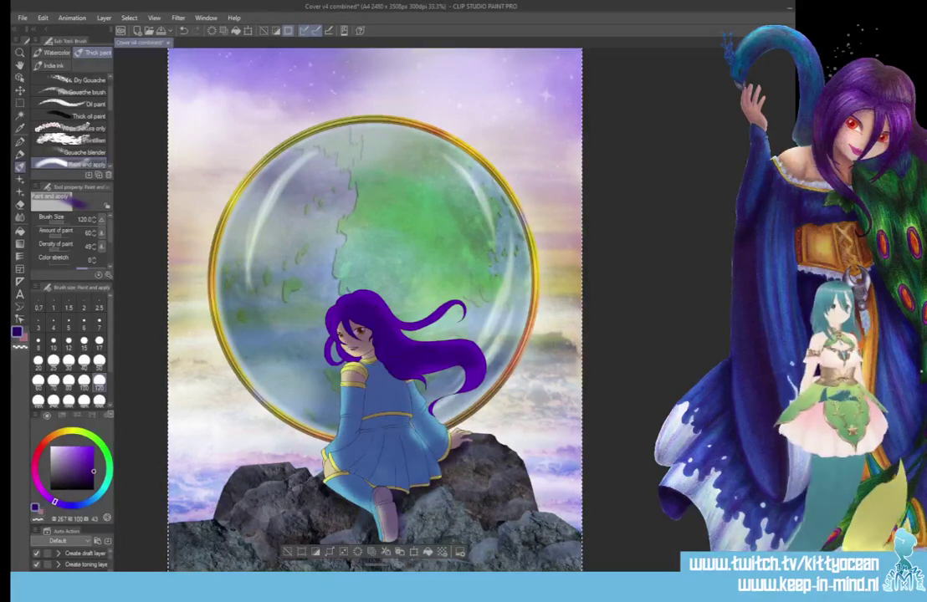
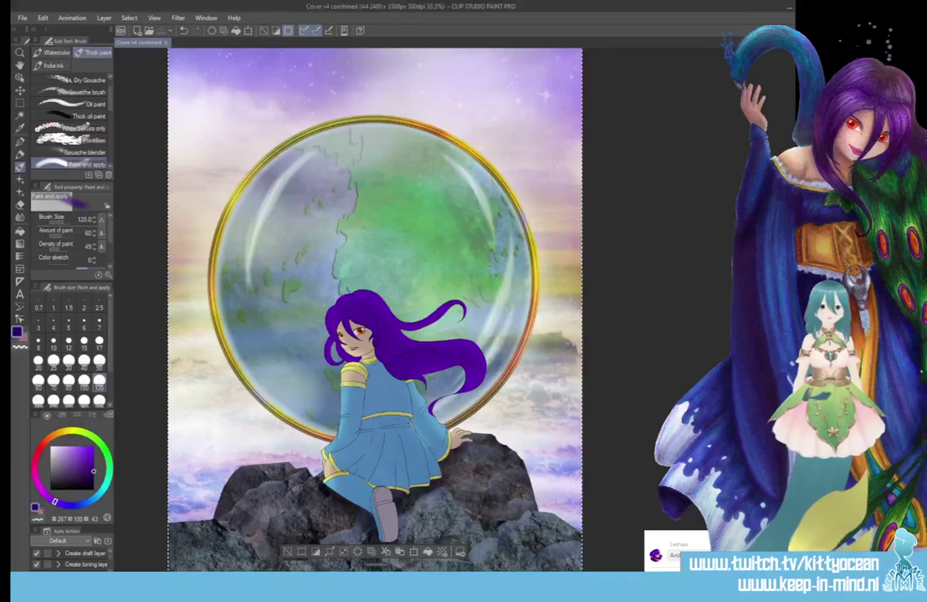
Step: Start Shading Assist for the girl and place its light source inside the bubble, just above her head
key(ctrl+v)
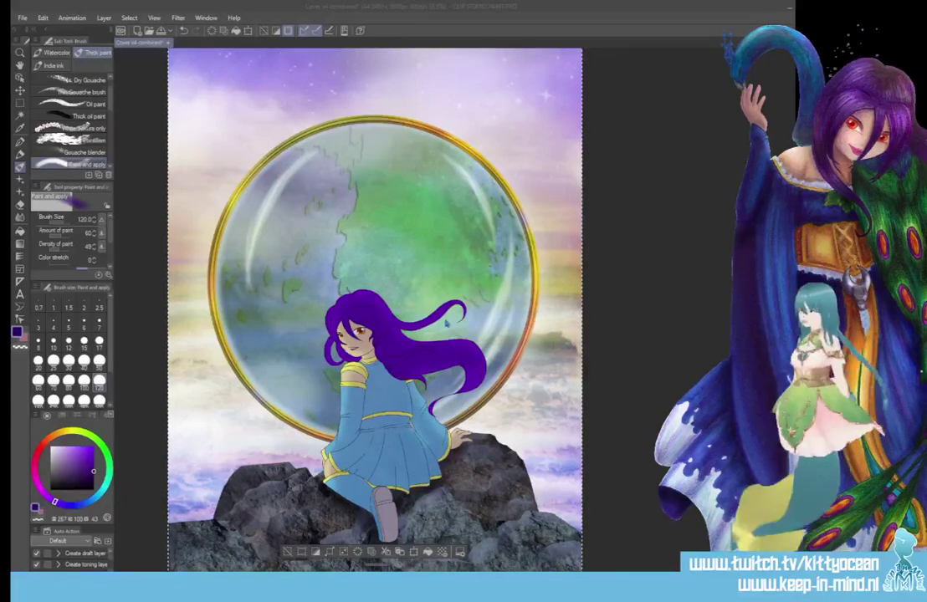
click(44, 18)
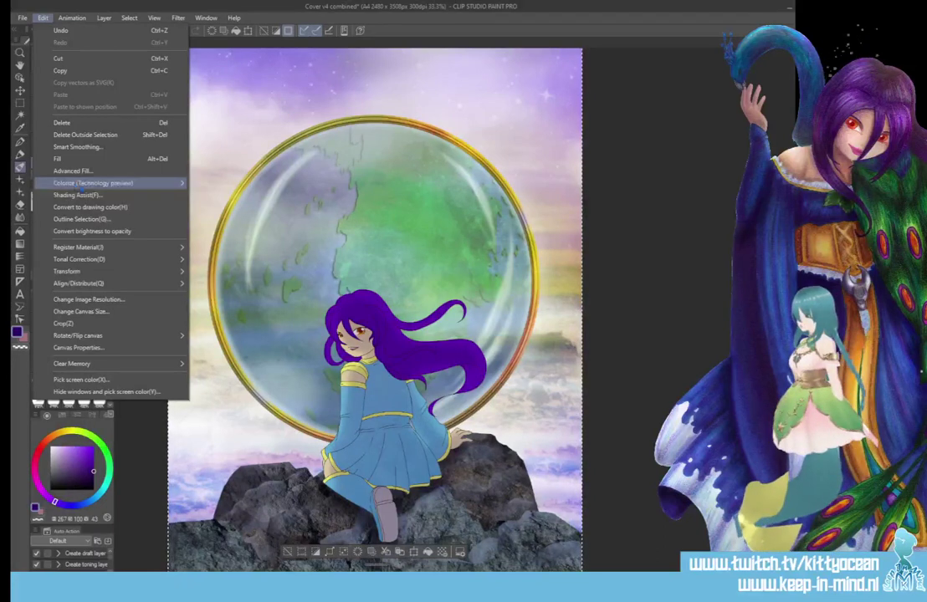
click(84, 194)
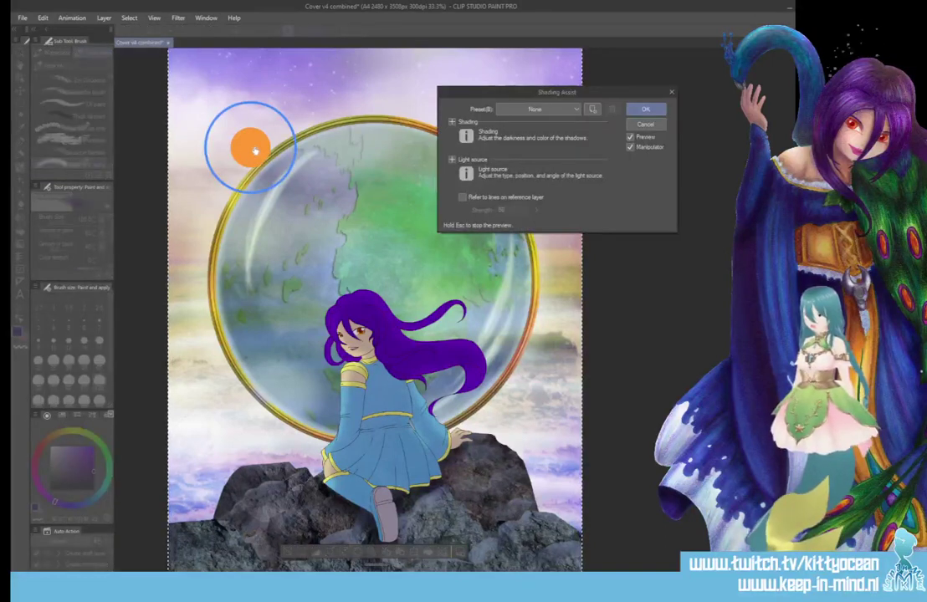
mouse_move(249, 146)
mouse_down()
mouse_move(331, 197)
mouse_move(379, 250)
mouse_up()
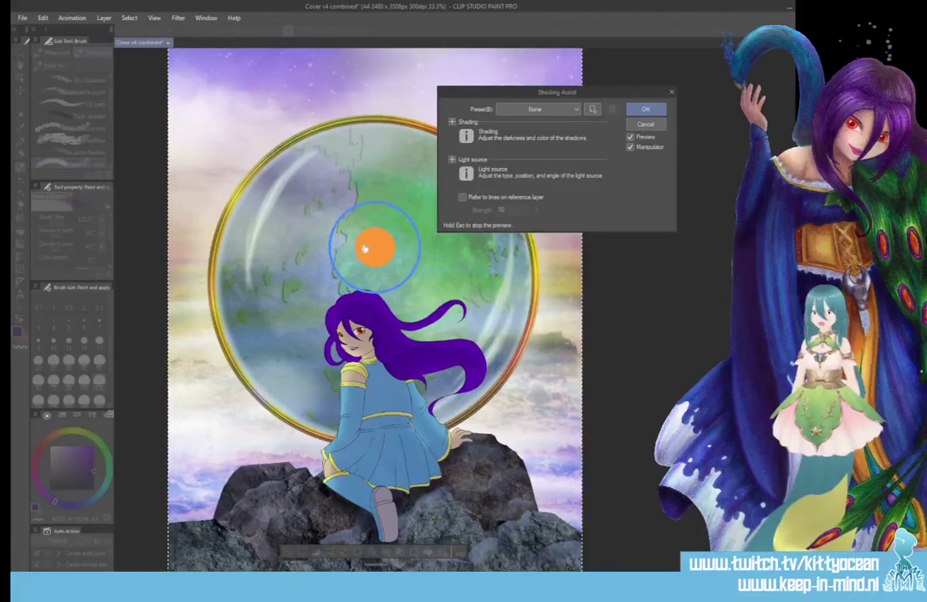
drag(373, 251, 373, 223)
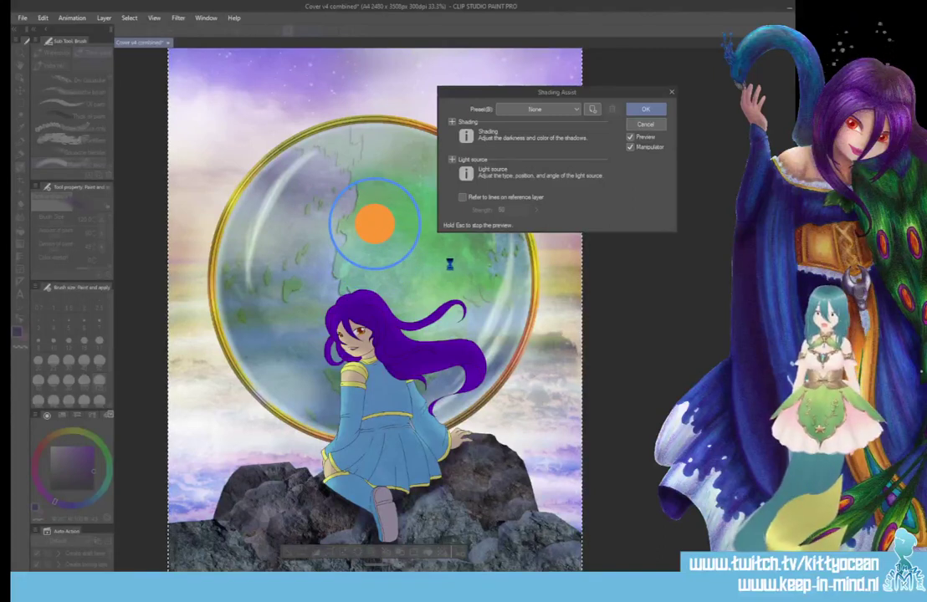
drag(377, 223, 377, 242)
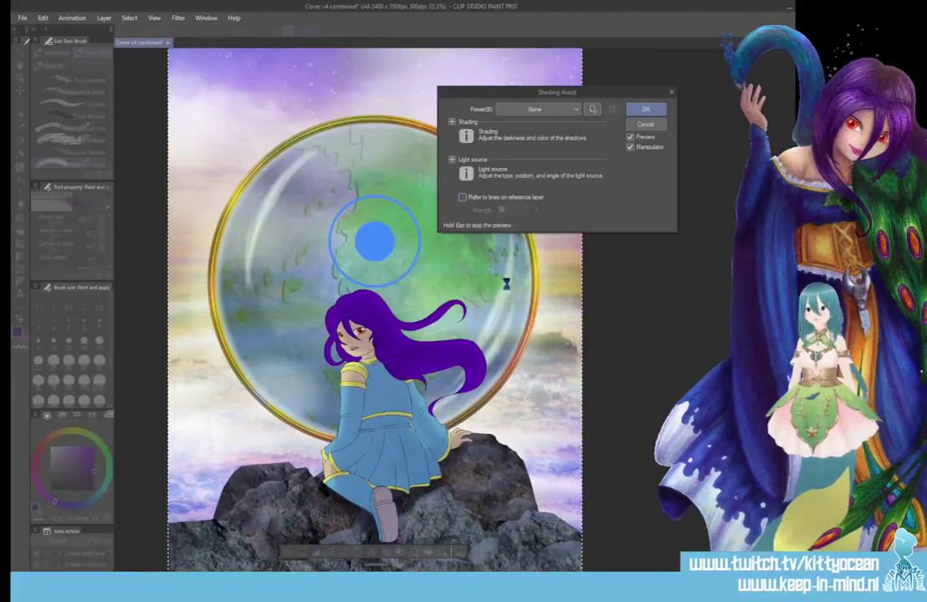
Step: Make the shading refer to lines on the reference layer and choose the Evening preset
click(461, 197)
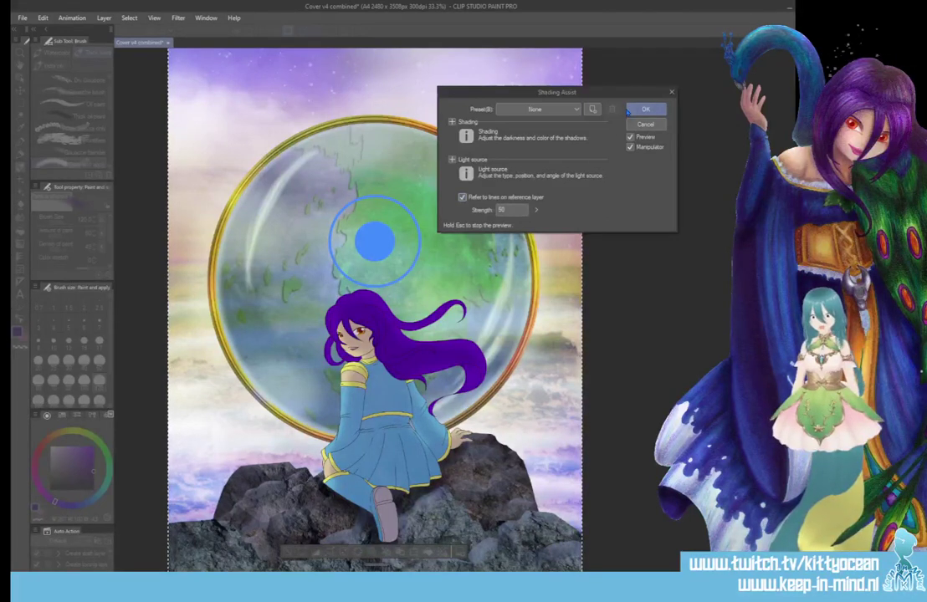
click(576, 109)
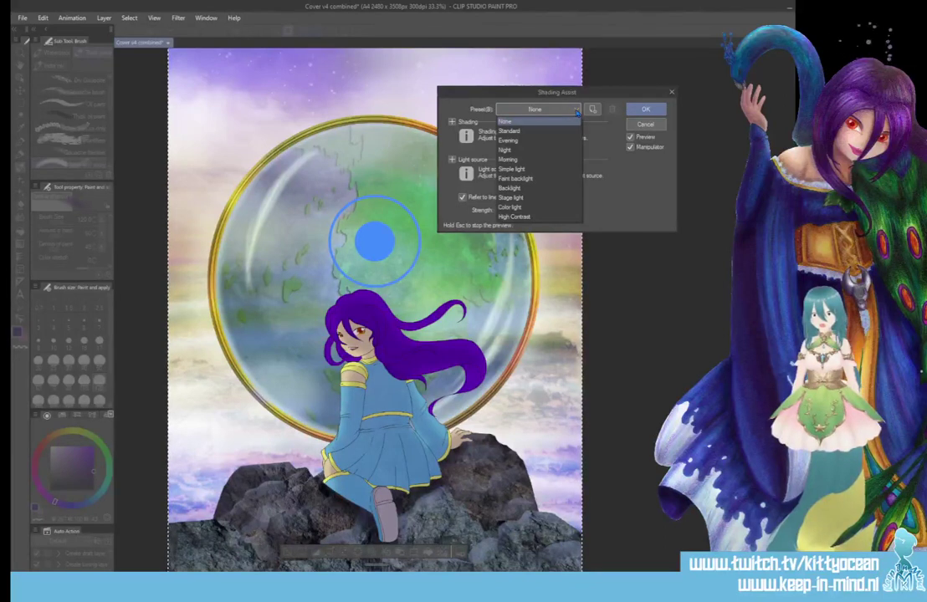
click(509, 141)
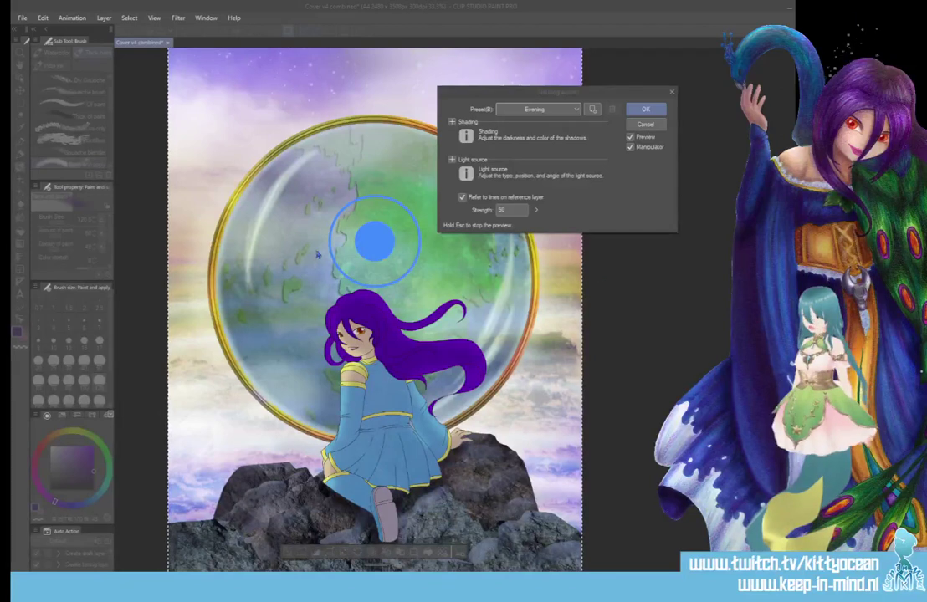
Step: Adjust the ring around the light source above the girl's head, apply the shading and inspect her figure up close
click(340, 266)
drag(340, 266, 325, 273)
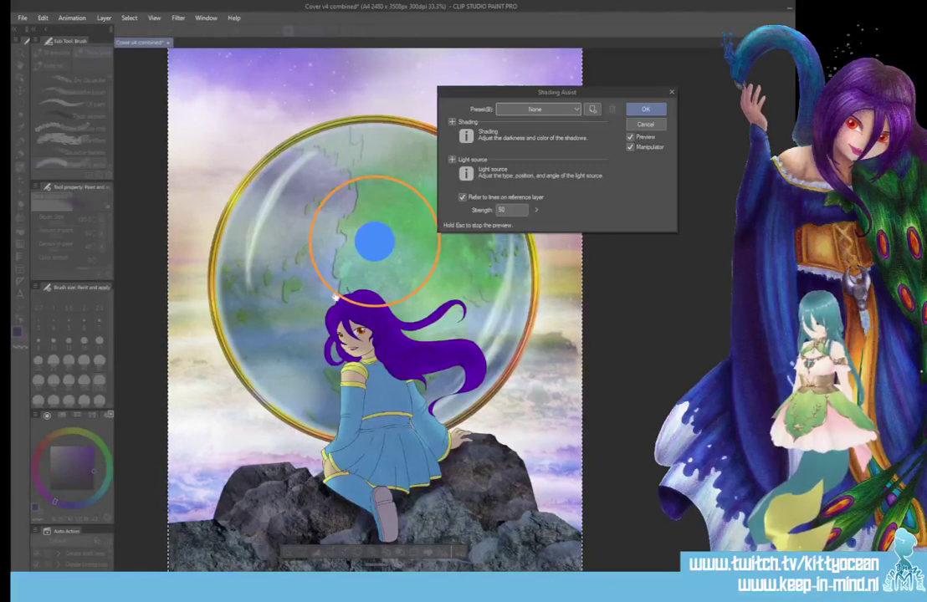
drag(332, 294, 348, 261)
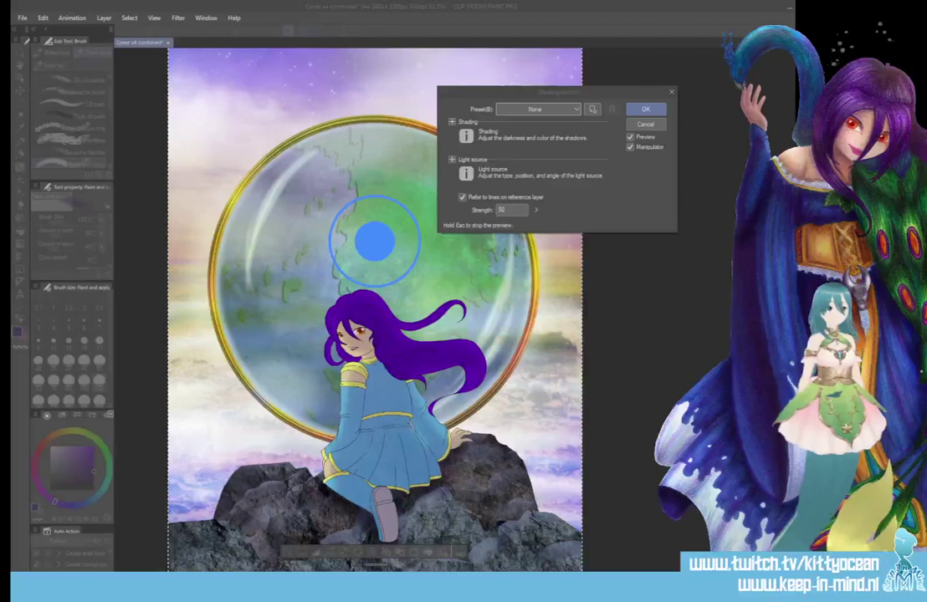
click(646, 111)
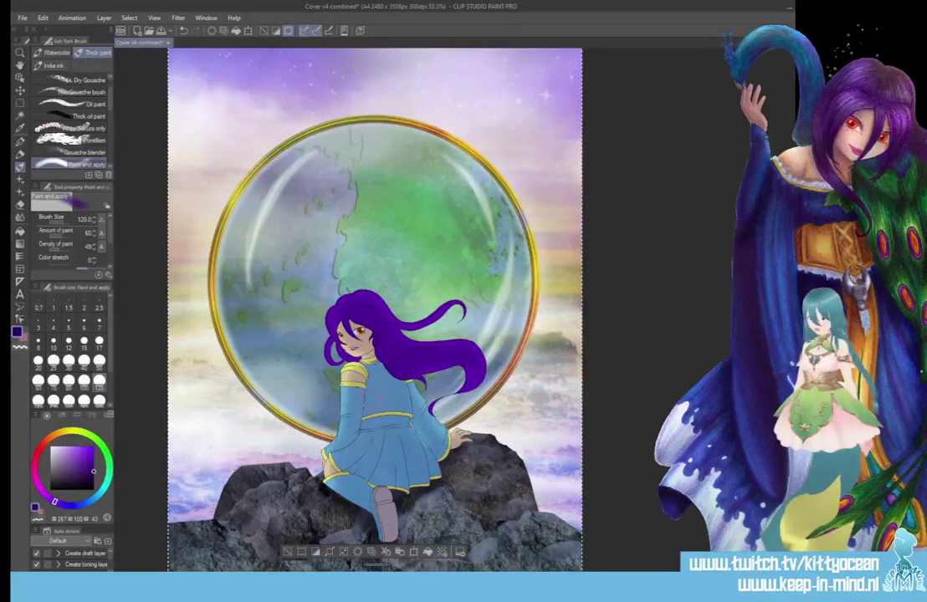
scroll(373, 406, up, 1)
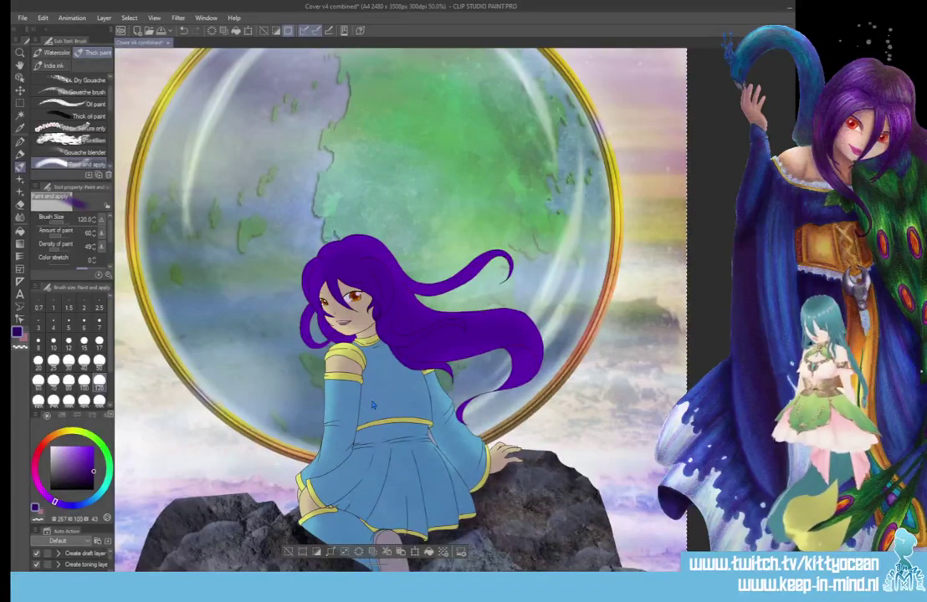
scroll(373, 405, up, 2)
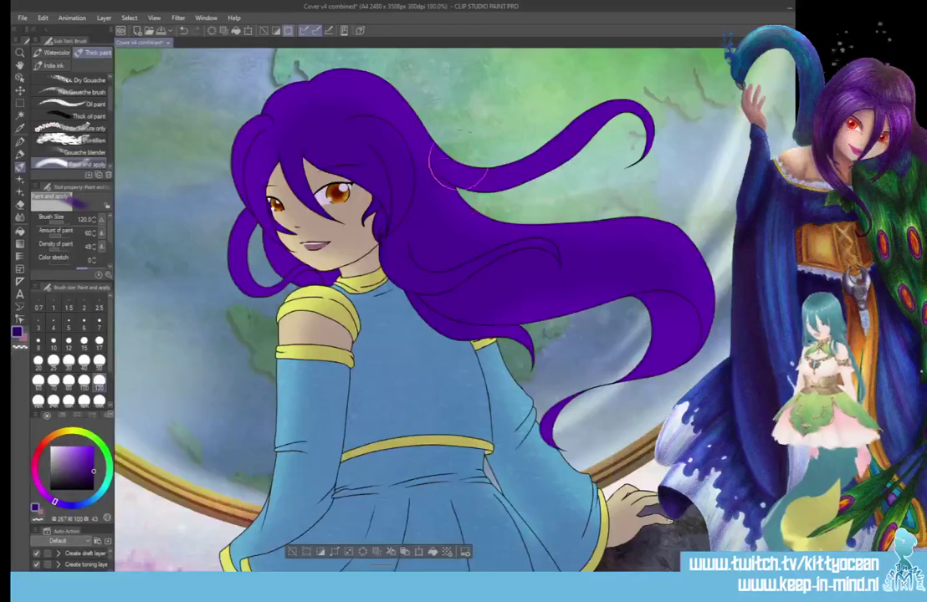
scroll(435, 251, down, 2)
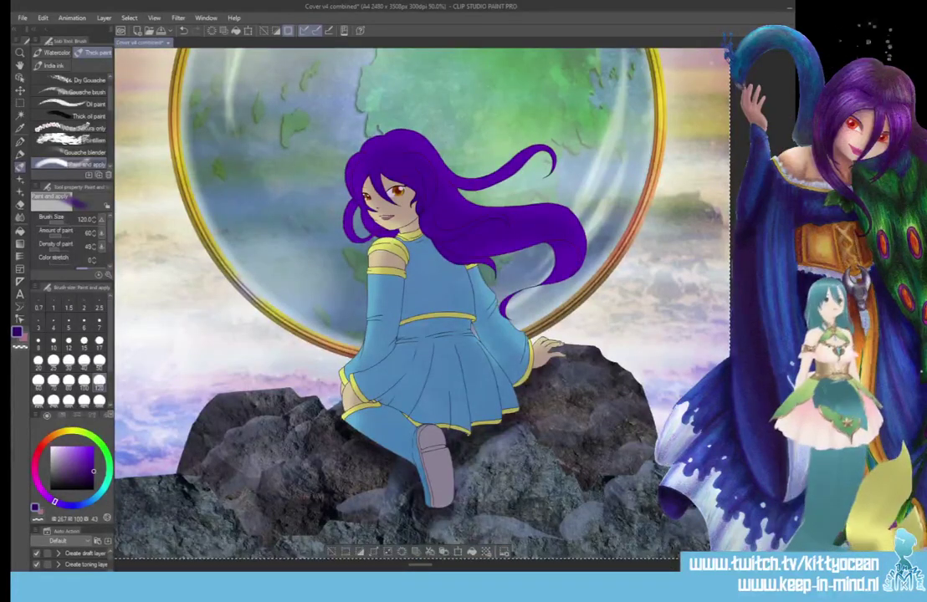
key(Delete)
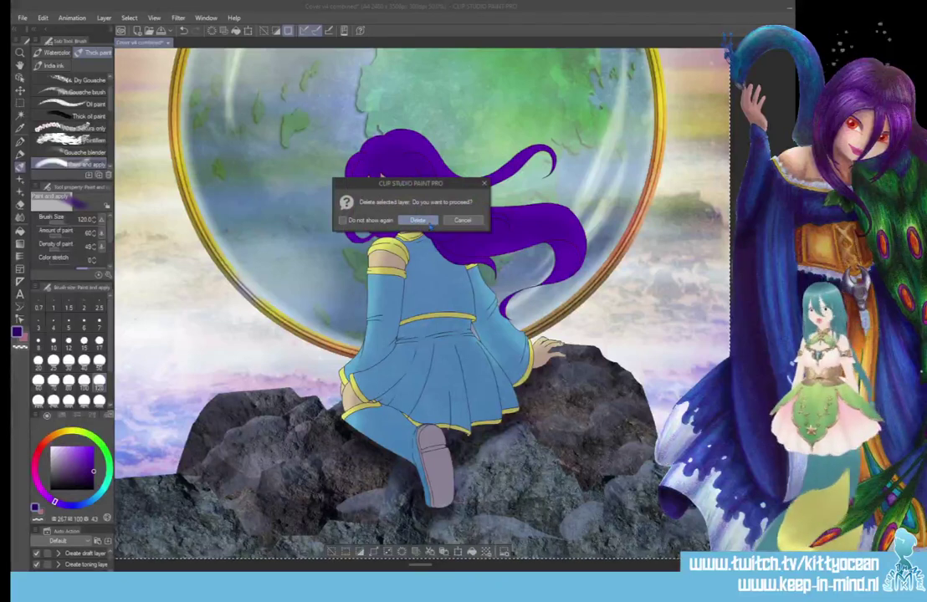
click(463, 221)
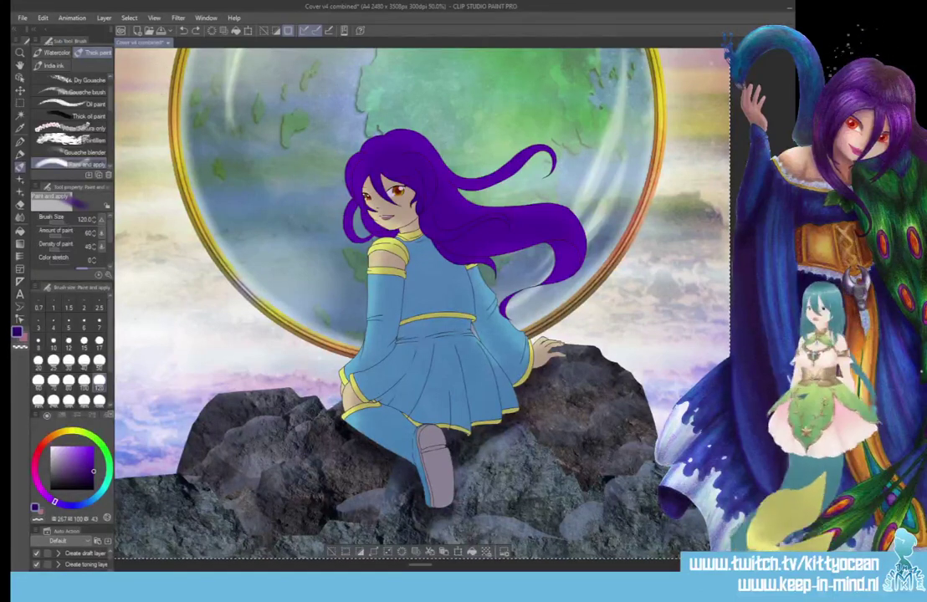
Step: Start Shading Assist again for the girl and choose the Evening preset
click(42, 17)
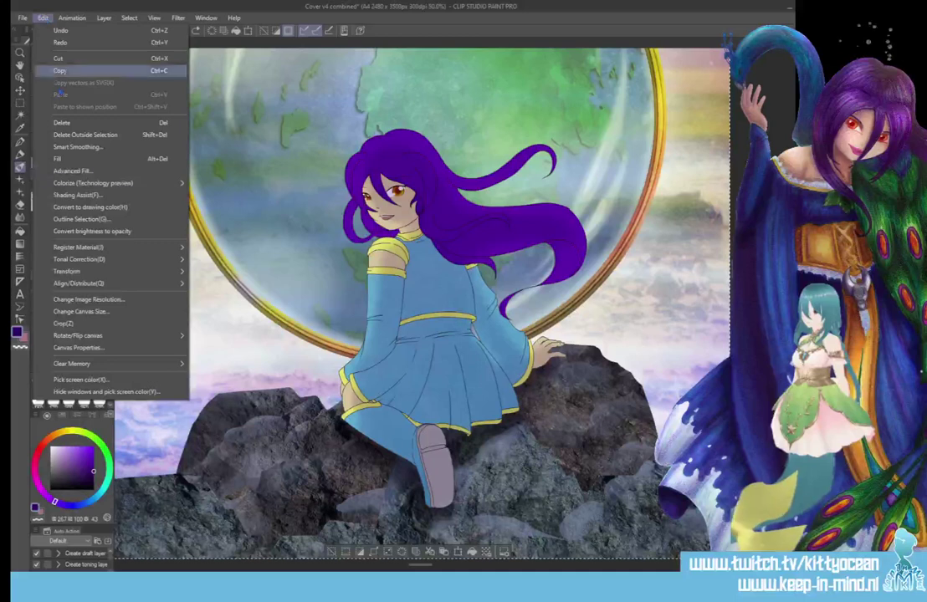
mouse_move(102, 248)
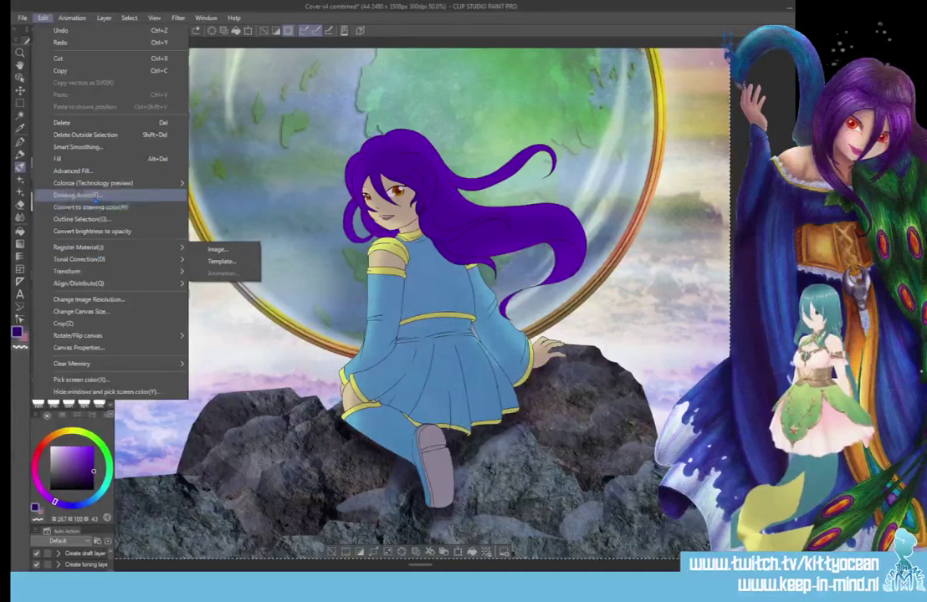
click(95, 195)
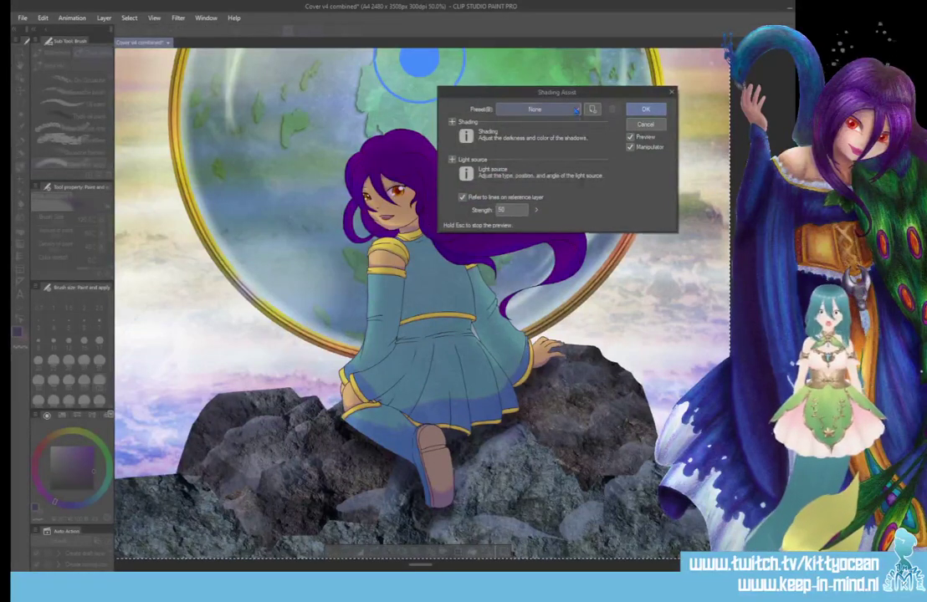
click(536, 108)
key(Escape)
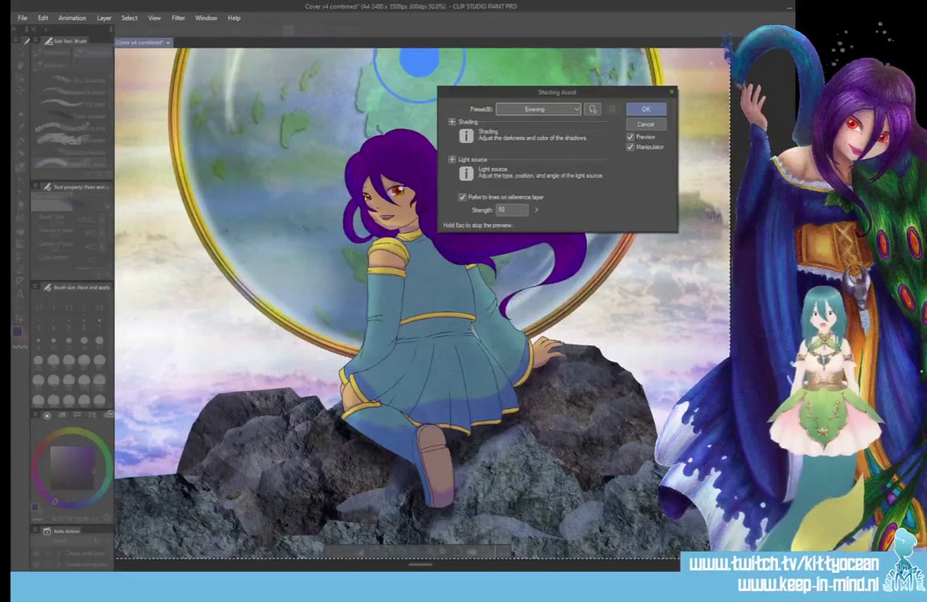
Step: Expand the light source settings, try Directional light as the type and switch back to Ball light
scroll(418, 309, up, 5)
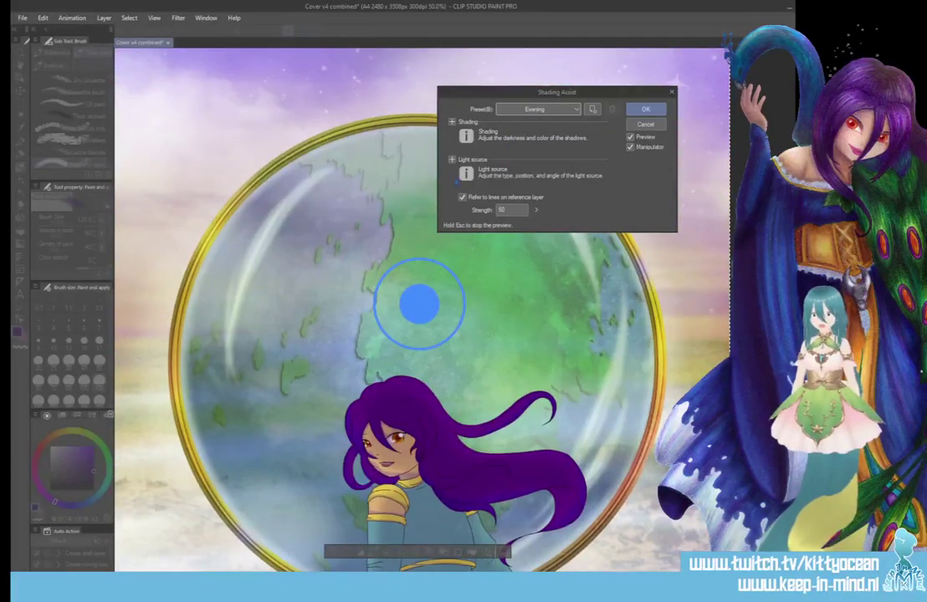
click(452, 159)
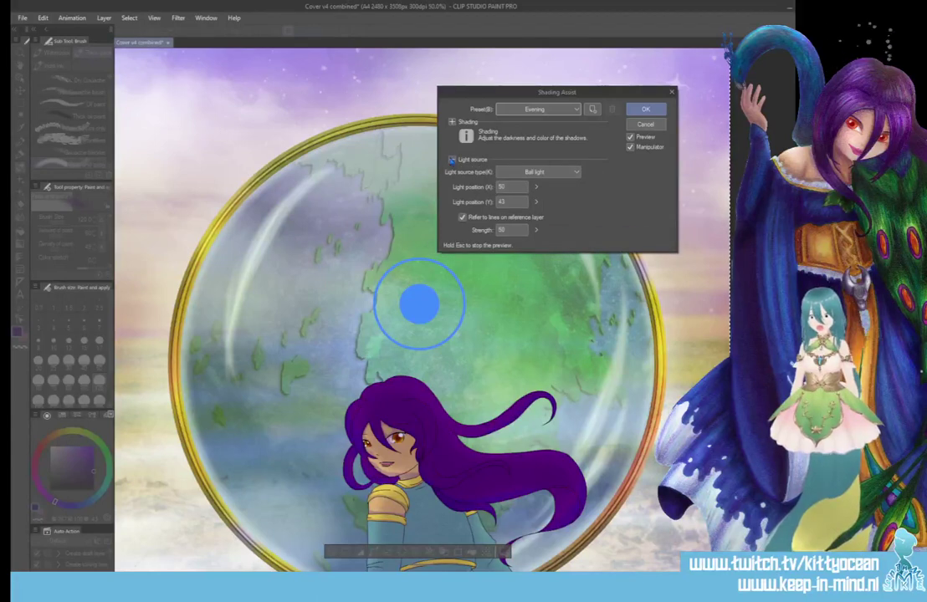
click(563, 175)
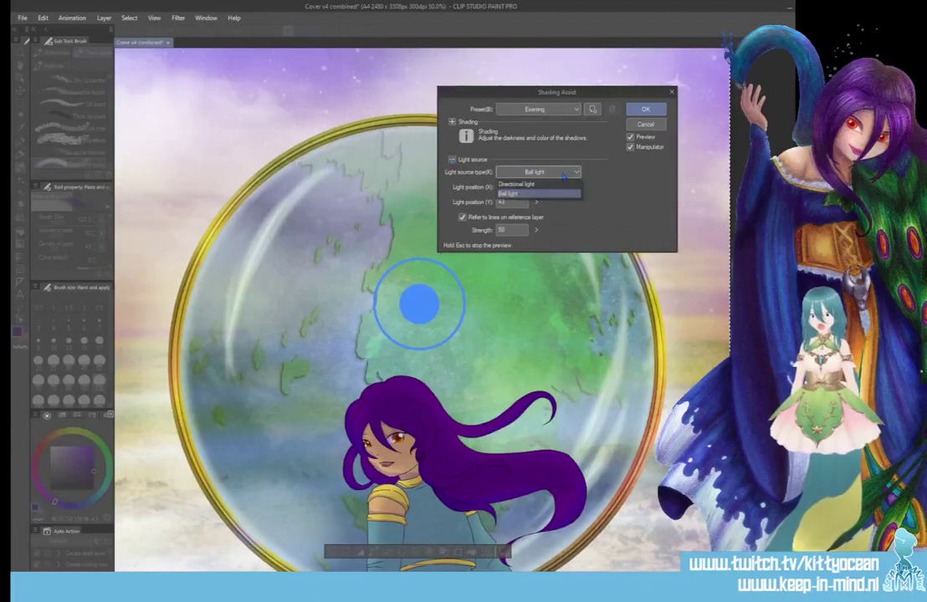
click(532, 193)
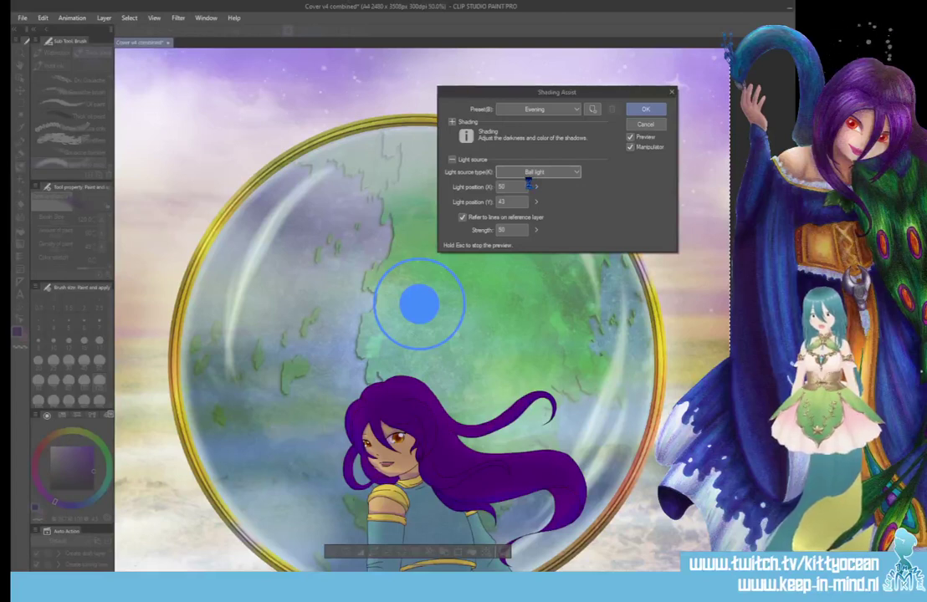
key(Up)
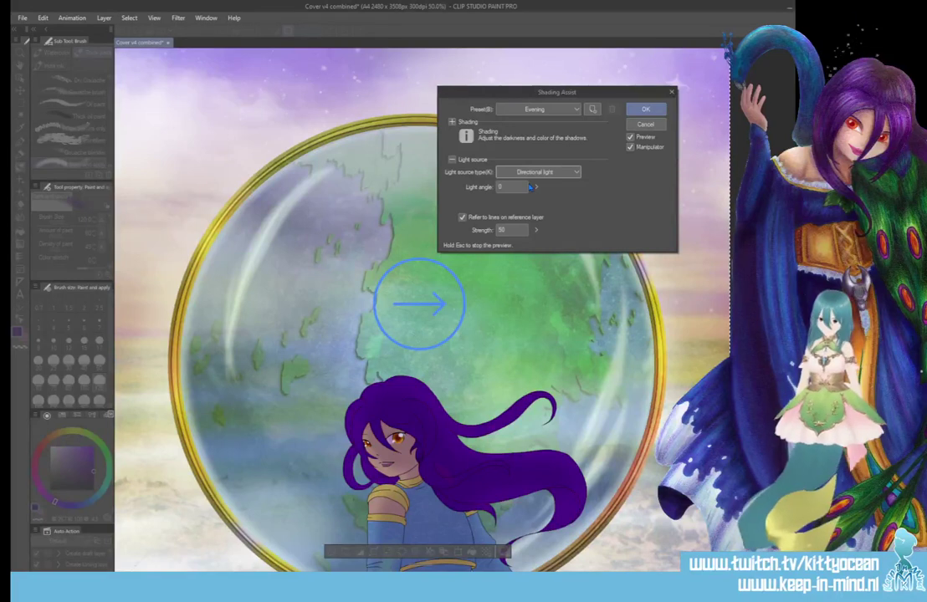
click(543, 171)
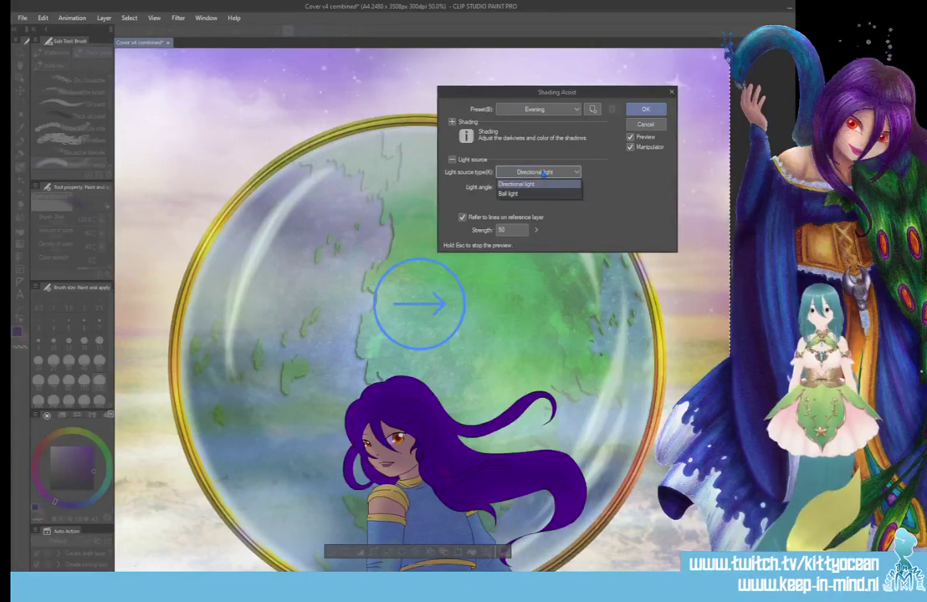
click(525, 183)
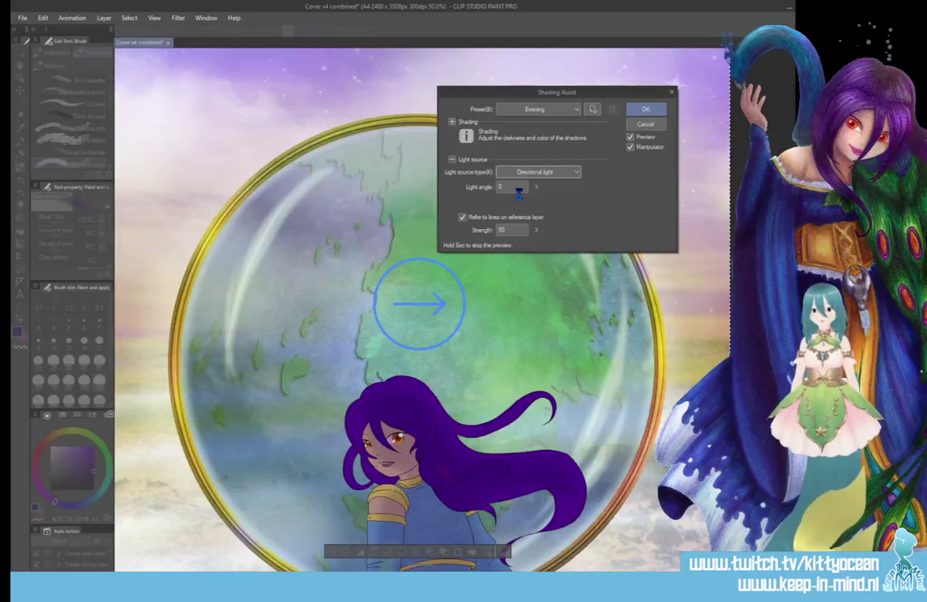
click(543, 172)
click(525, 193)
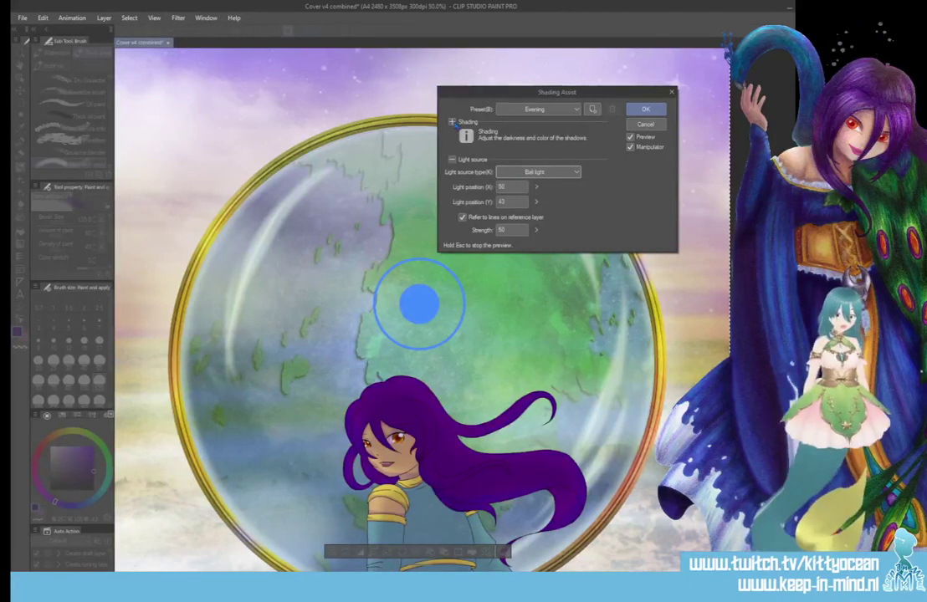
Step: Expand the shading settings, try Smooth shading as the shadow type and return to the Evening preset
click(452, 122)
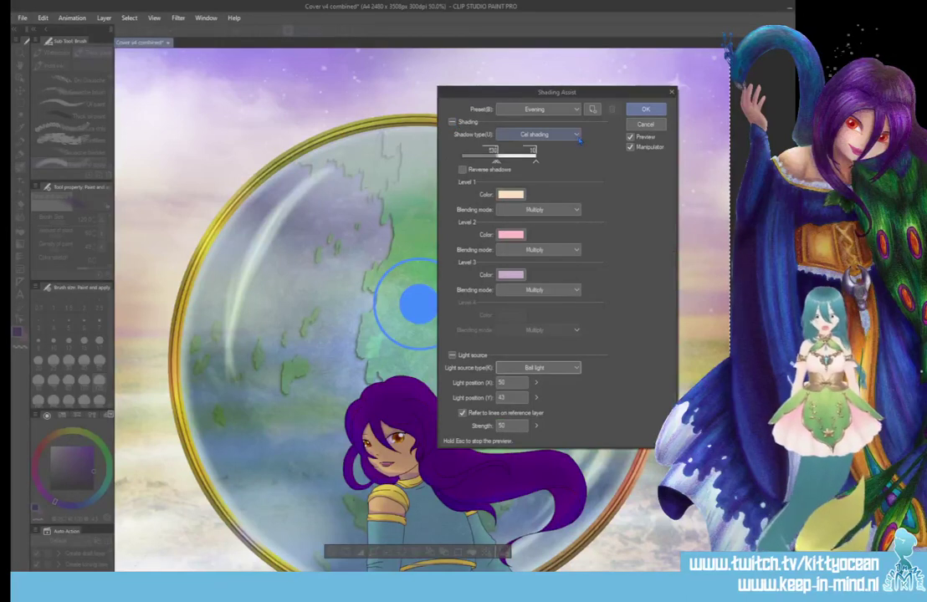
click(577, 136)
click(543, 146)
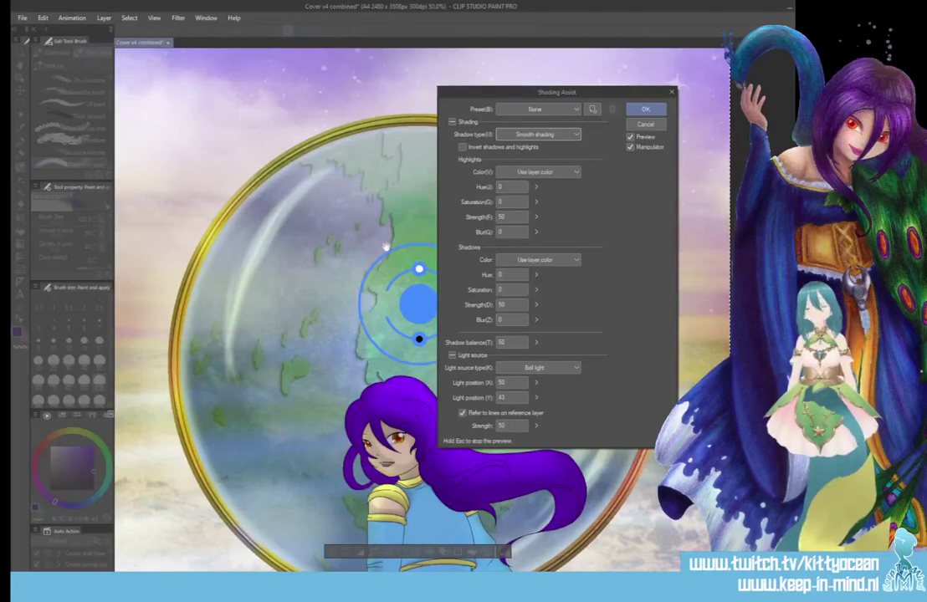
click(536, 108)
click(512, 121)
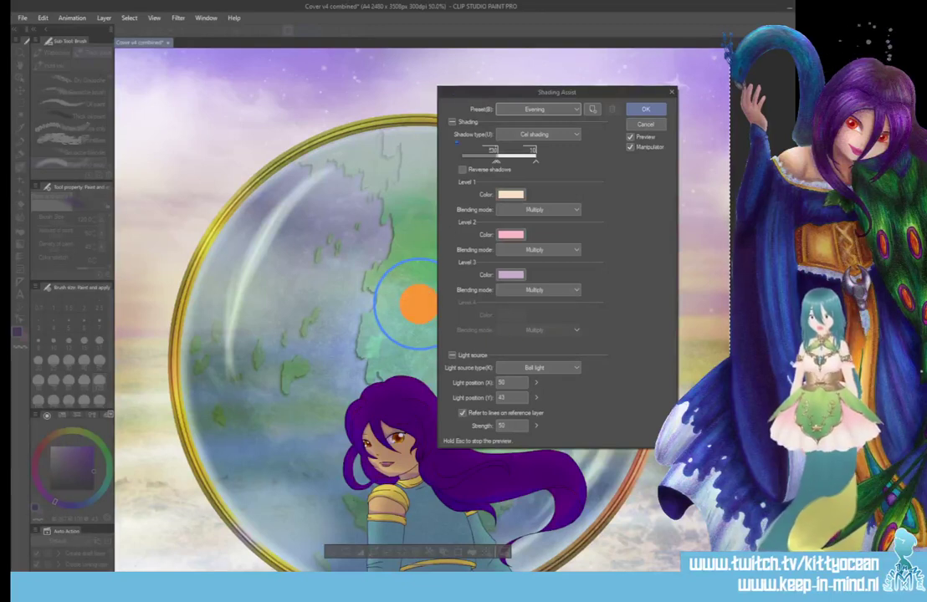
Step: Collapse the shading and light source settings and try applying the Evening shading to the girl
click(451, 122)
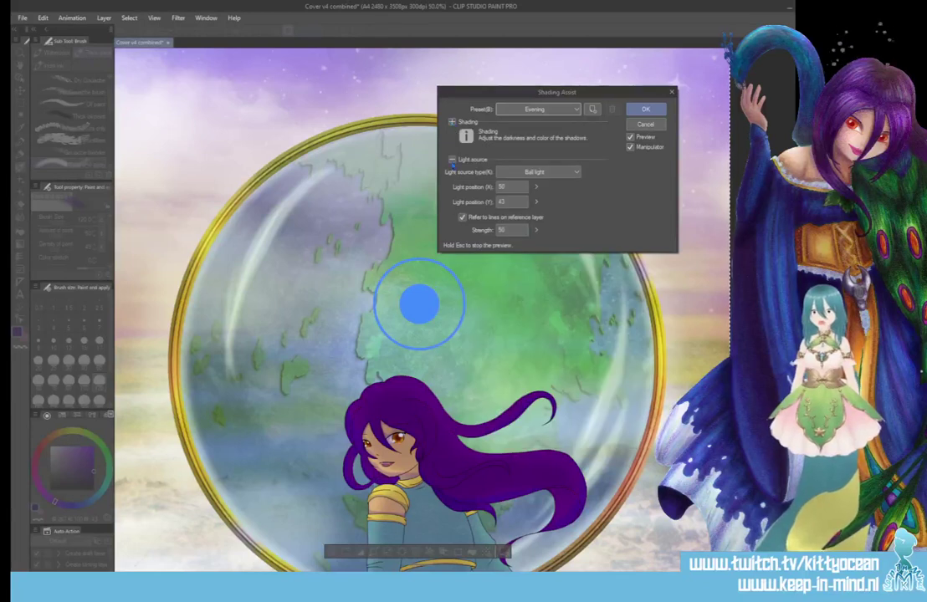
click(452, 160)
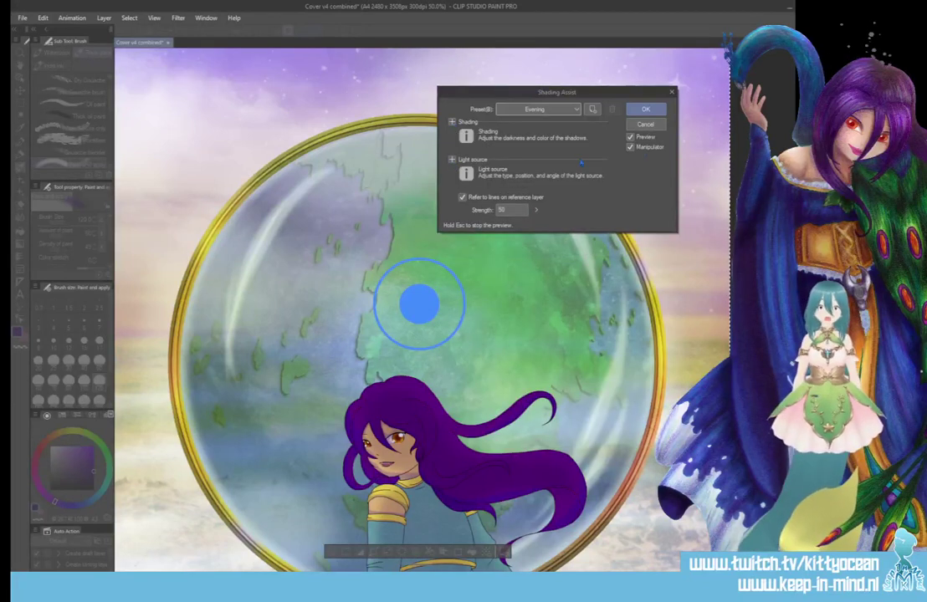
click(645, 109)
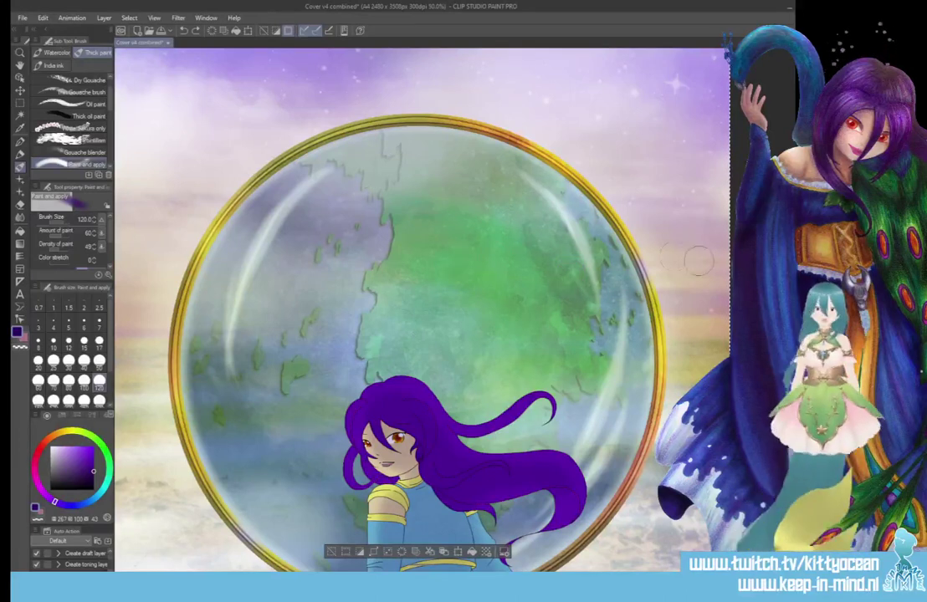
Step: Choose a pale yellow paint colour and set the Paint and apply brush size to 50
scroll(418, 310, down, 3)
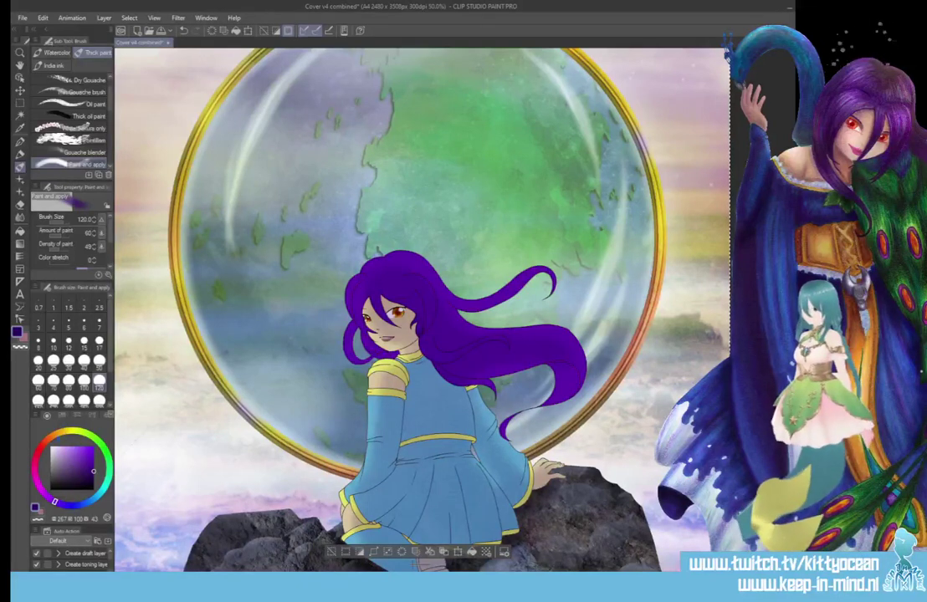
click(63, 446)
click(61, 443)
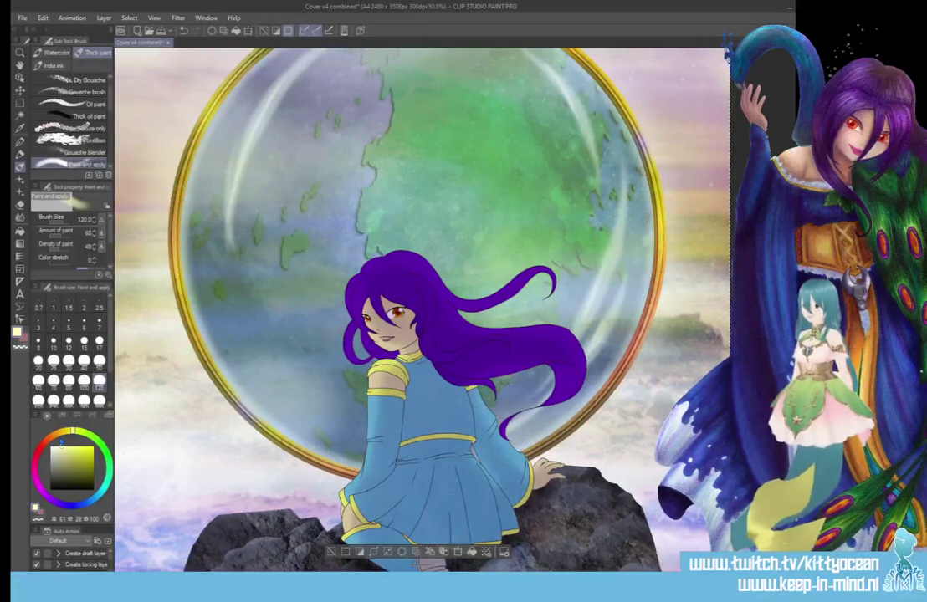
click(98, 361)
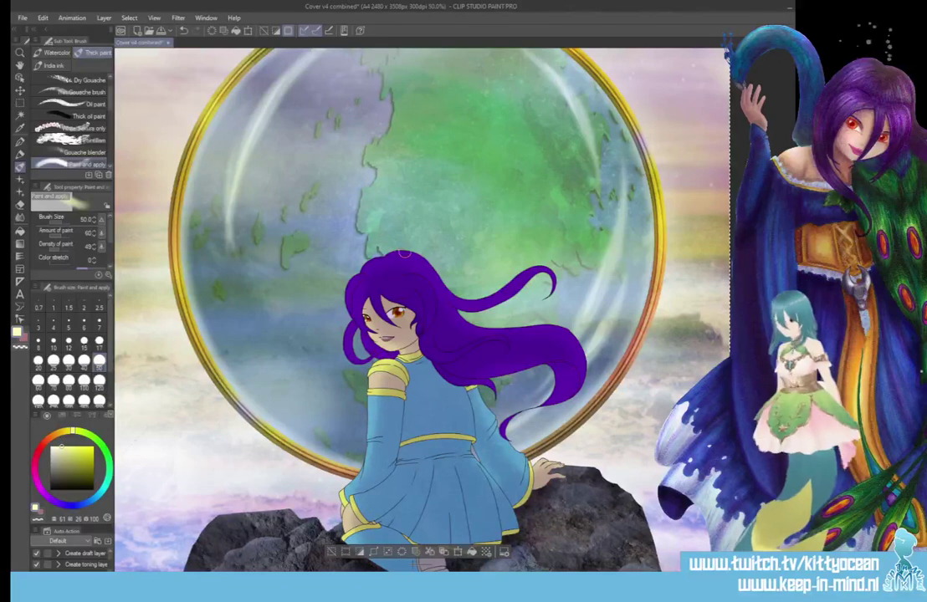
Step: Try a pale yellow glow over the girl's head and upper hair strand, and undo the last stroke
drag(374, 261, 412, 254)
mouse_move(355, 219)
mouse_down()
mouse_move(395, 255)
mouse_move(426, 261)
mouse_move(472, 242)
mouse_up()
drag(540, 266, 553, 271)
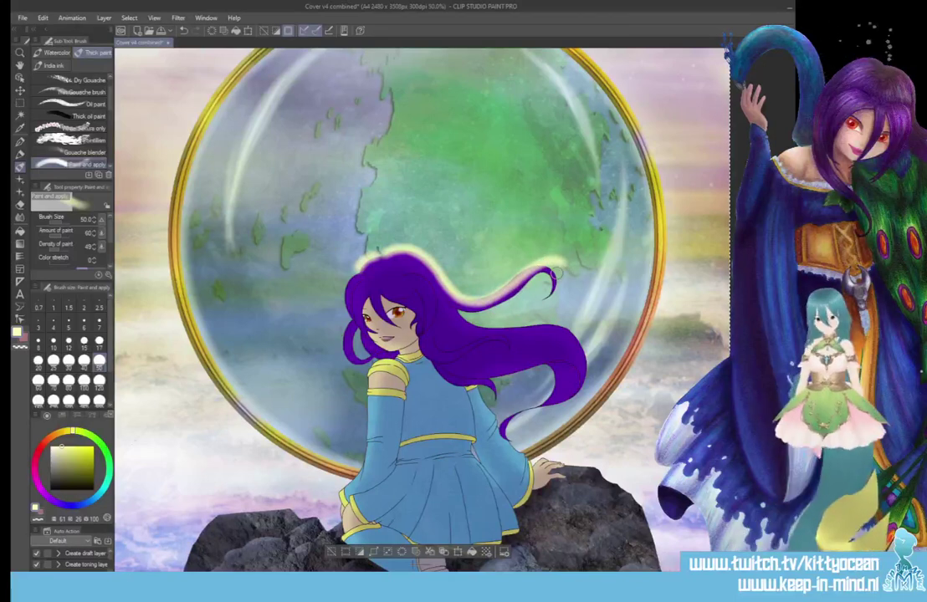
key(ctrl+z)
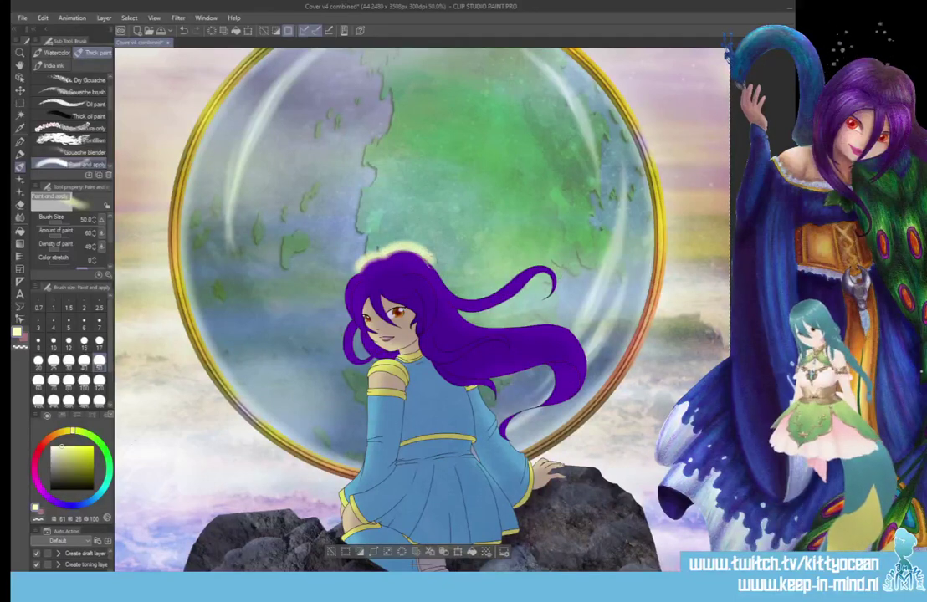
Step: Paint pale yellow rim light along the edges of the girl's hair and down the sides of her clothes
mouse_move(368, 230)
mouse_down()
mouse_move(389, 251)
mouse_move(423, 260)
mouse_move(469, 251)
mouse_move(542, 270)
mouse_move(566, 289)
mouse_up()
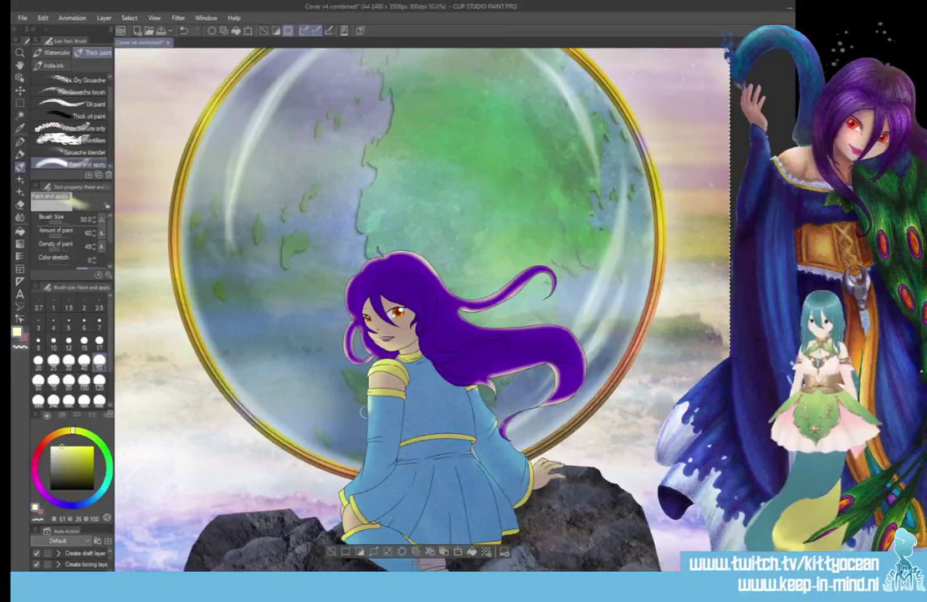
mouse_move(365, 434)
mouse_down()
mouse_move(361, 471)
mouse_move(338, 503)
mouse_up()
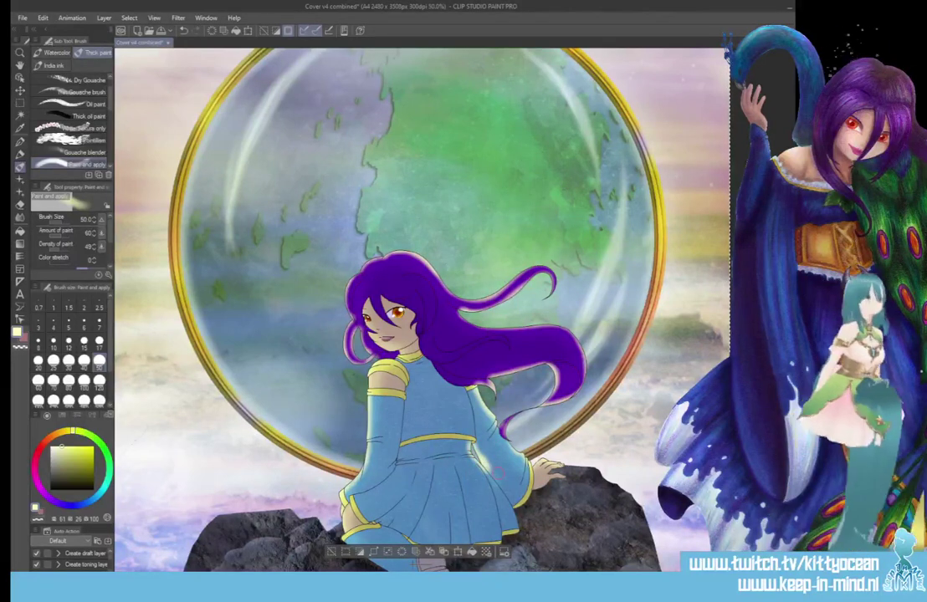
Step: Soften the pale yellow rim light around the girl with a Gaussian blur, raising its strength
key(ctrl+0)
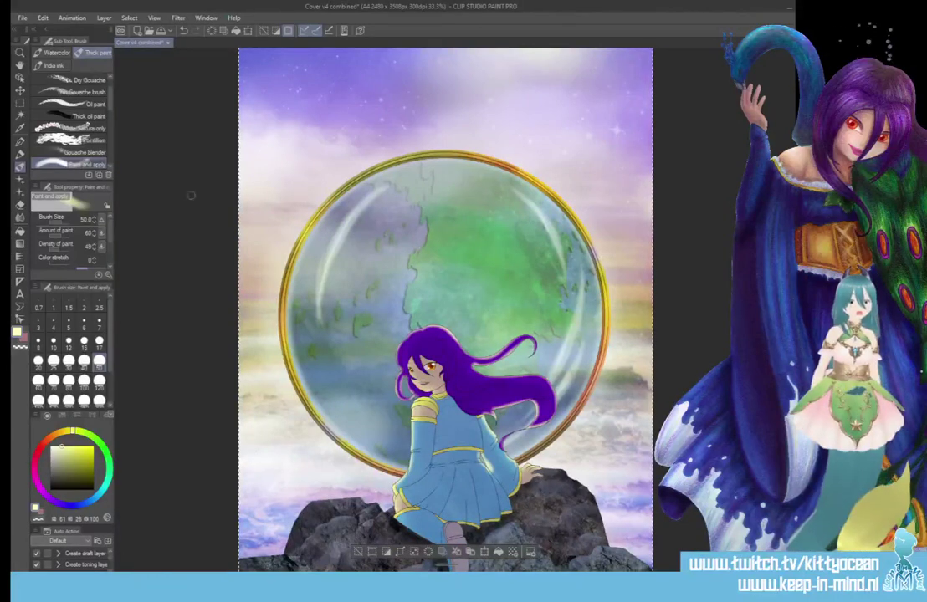
click(154, 17)
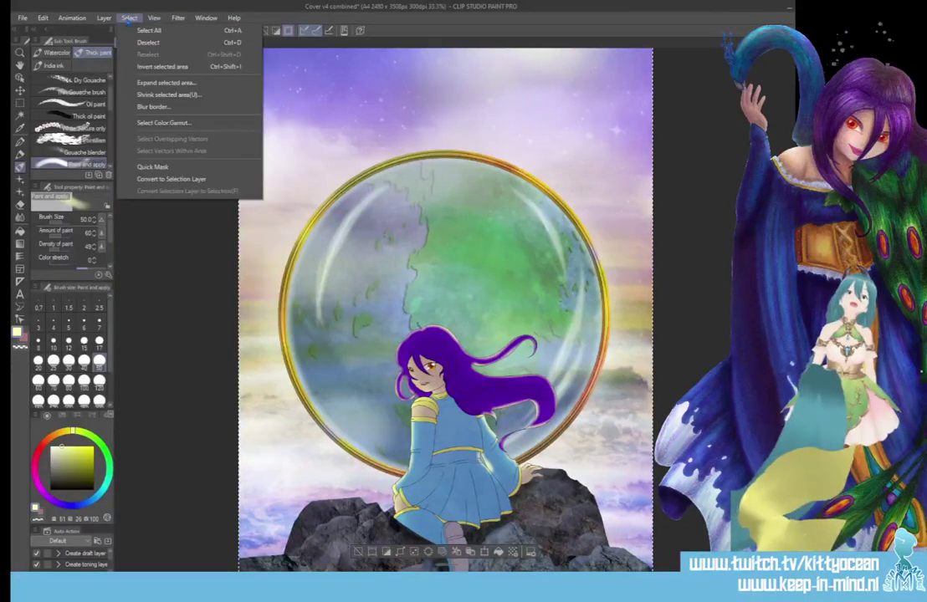
mouse_move(179, 18)
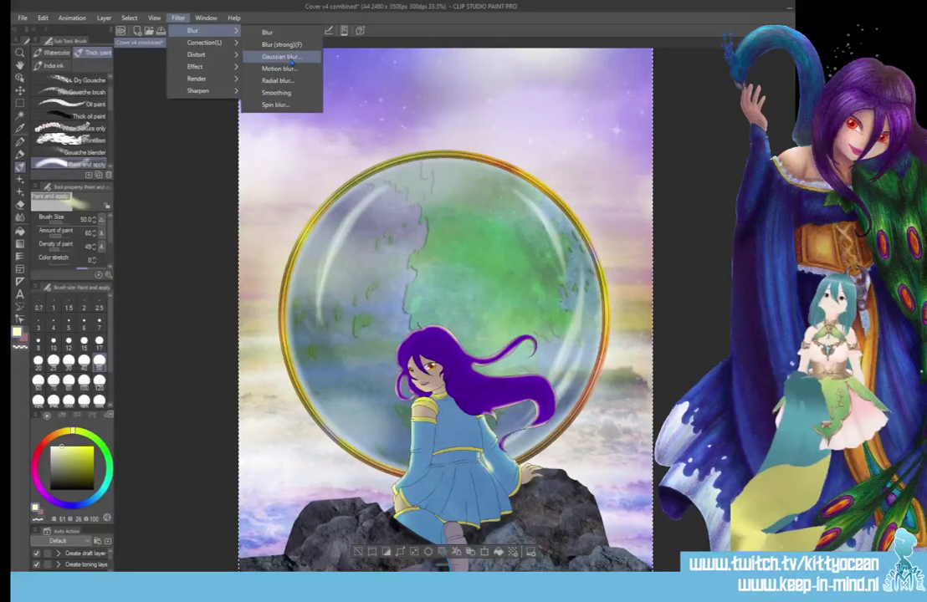
click(291, 63)
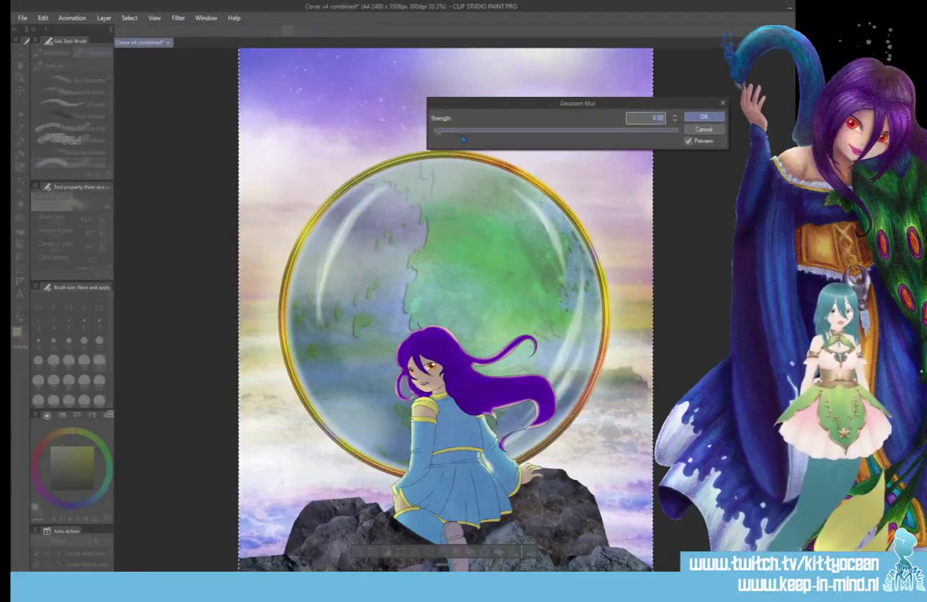
click(463, 138)
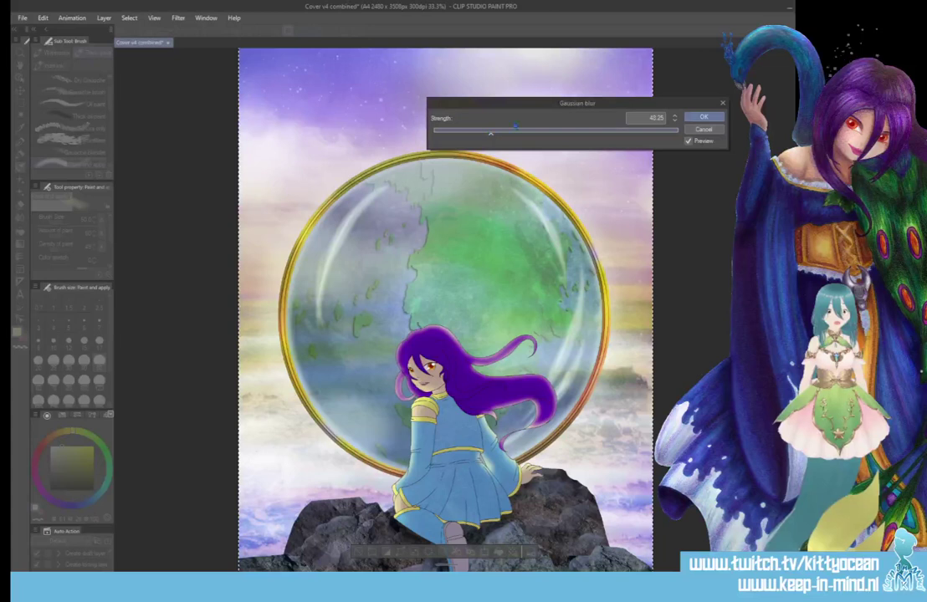
key(Return)
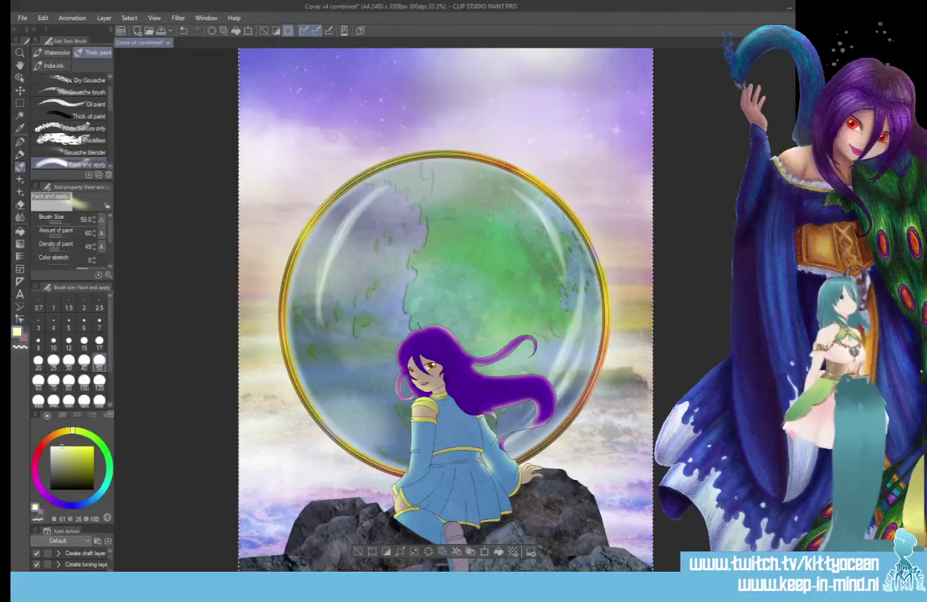
Step: Compare the cover with and without the blurred rim light, checking the girl's hair edges up close and the whole cover from afar
key(ctrl+z)
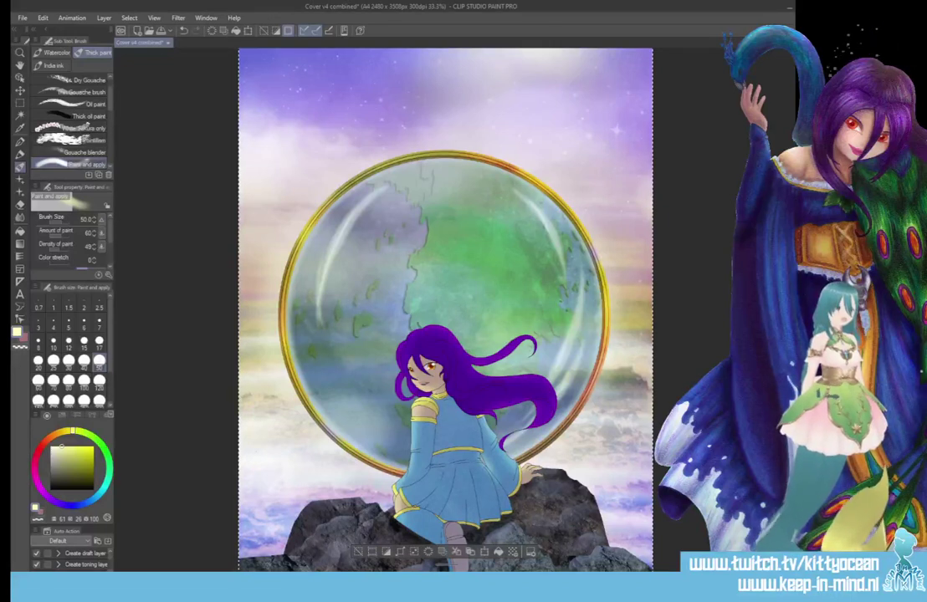
key(ctrl+y)
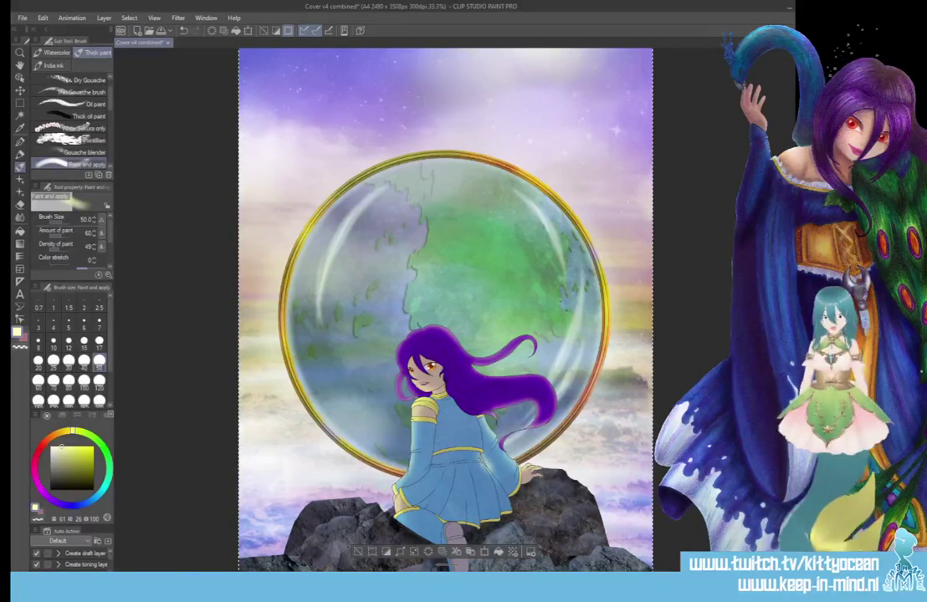
key(ctrl+minus)
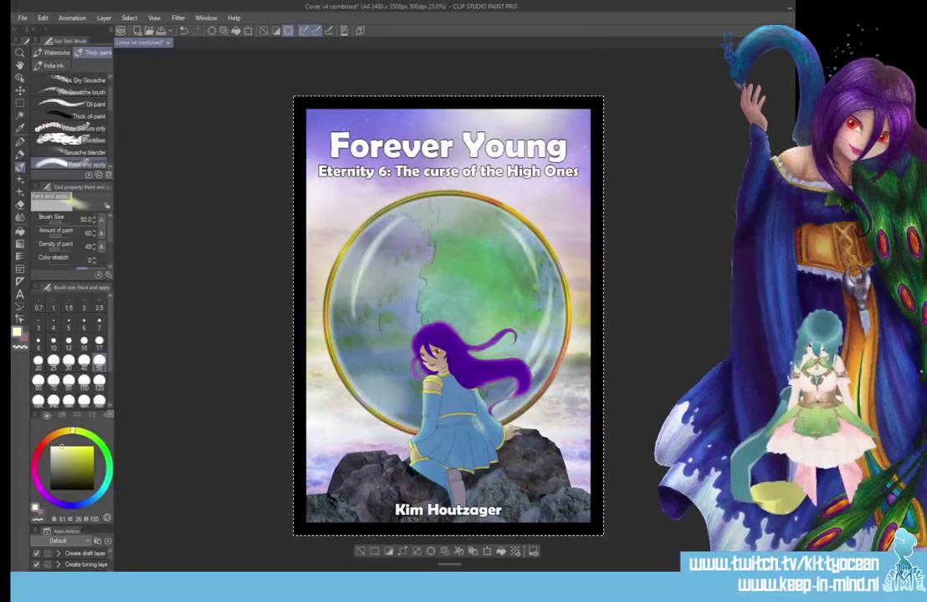
key(ctrl+plus)
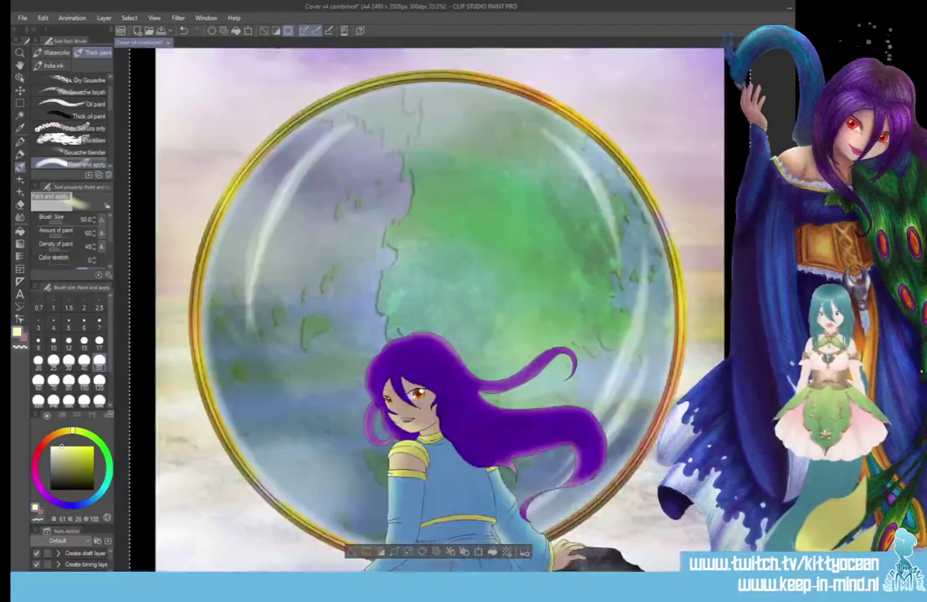
key(ctrl+plus)
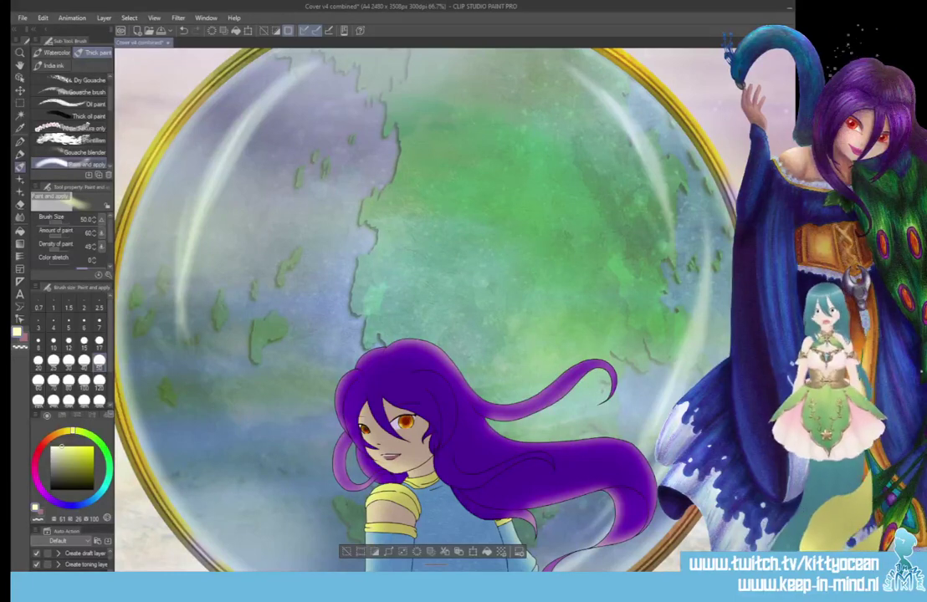
key(ctrl+minus)
key(ctrl+minus)
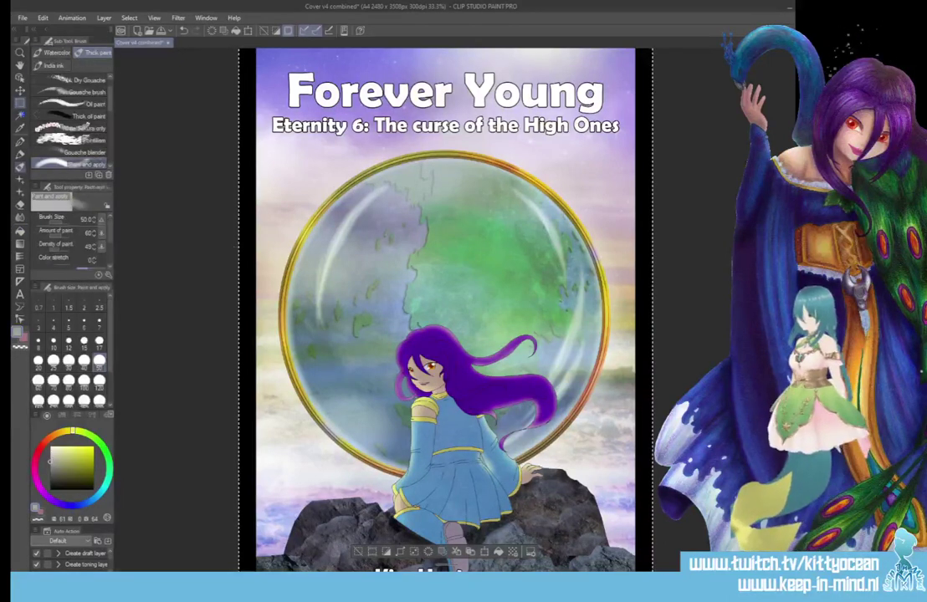
Step: Clear the full-canvas selection, and draw and remove a small rectangular selection over the girl's face
click(20, 102)
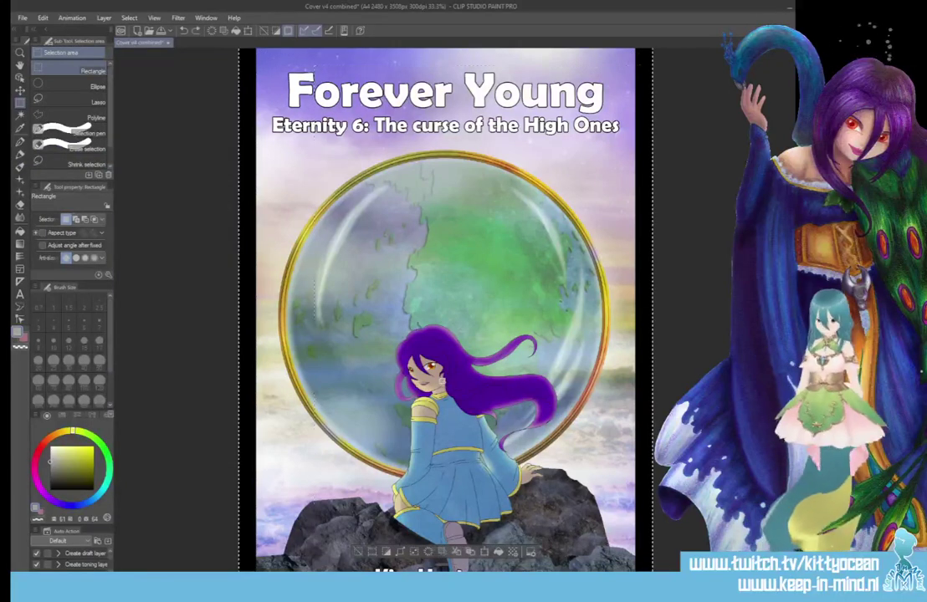
key(ctrl+d)
drag(395, 358, 445, 386)
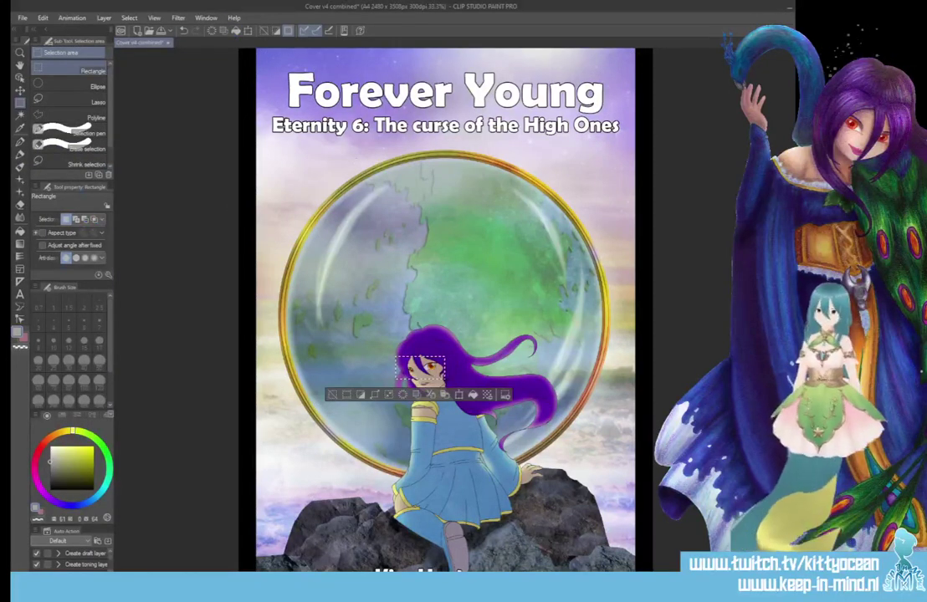
key(ctrl+d)
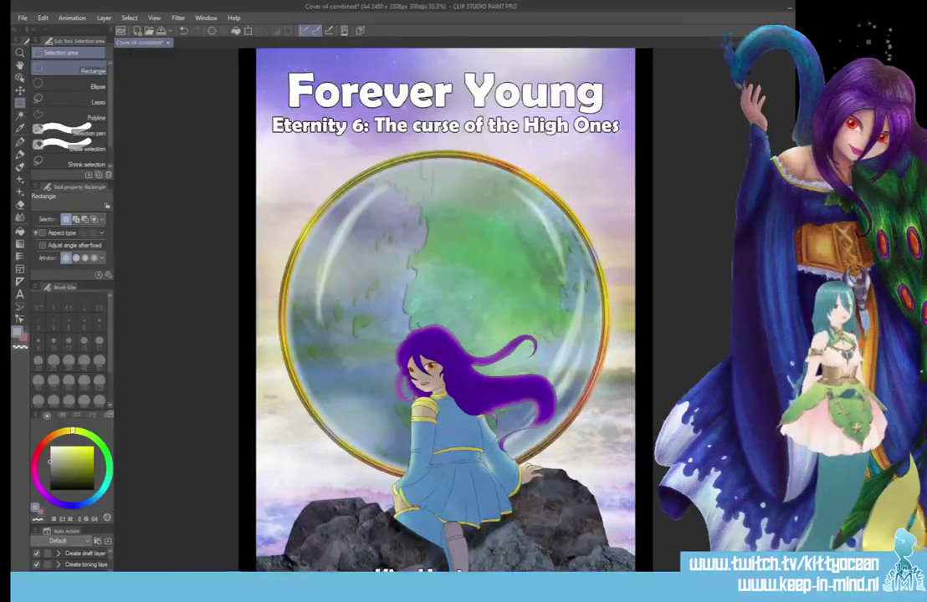
key(ctrl+plus)
key(ctrl+plus)
key(ctrl+u)
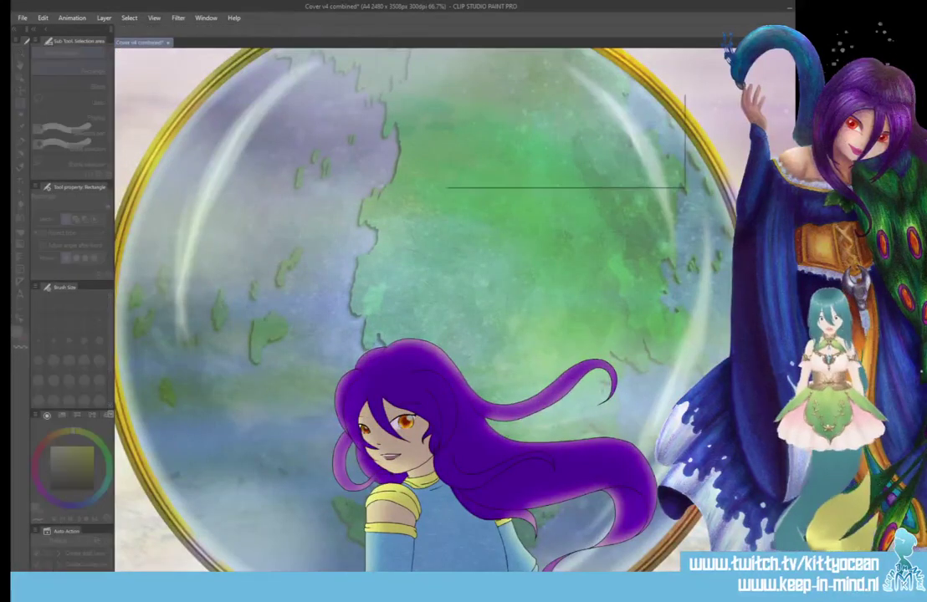
drag(562, 186, 565, 180)
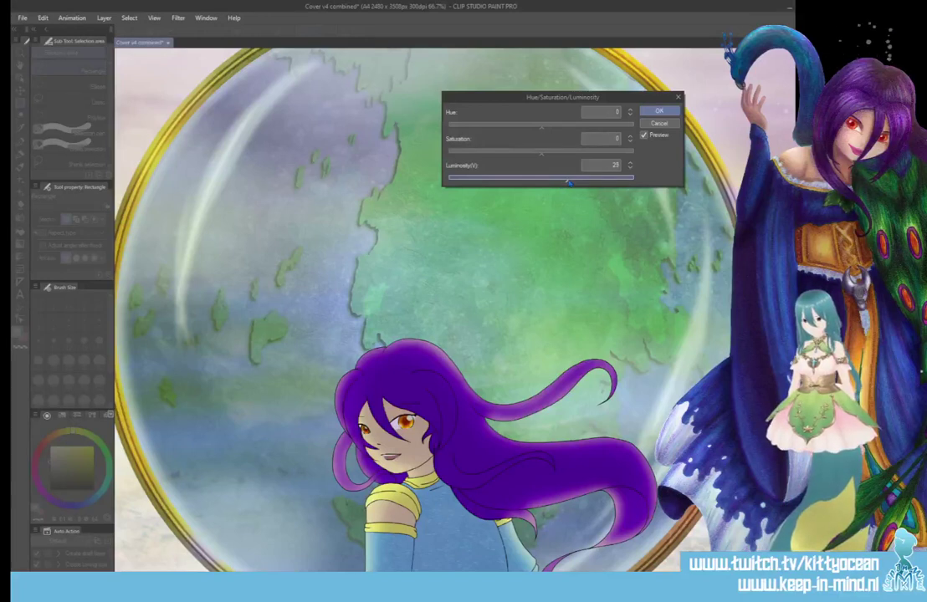
click(647, 124)
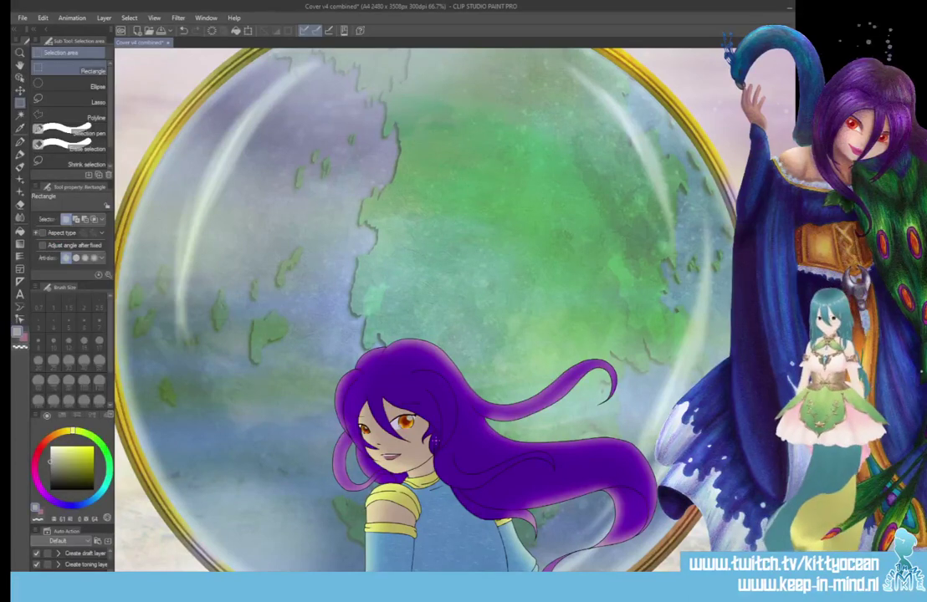
Step: Sample a colour at the edge of the girl's hair and apply a Hue/Saturation/Luminosity correction with luminosity 25
key(i)
click(343, 363)
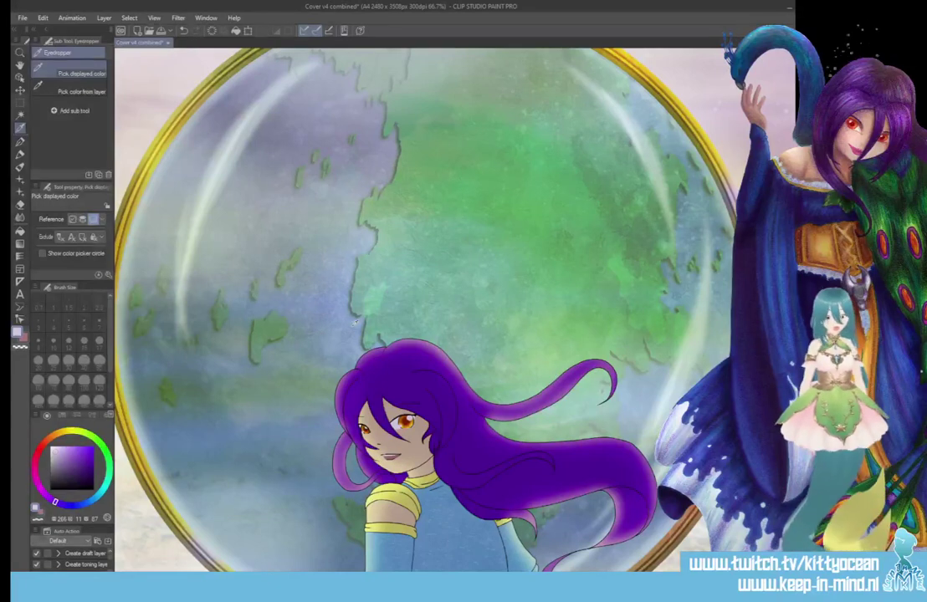
key(ctrl+u)
drag(553, 183, 565, 179)
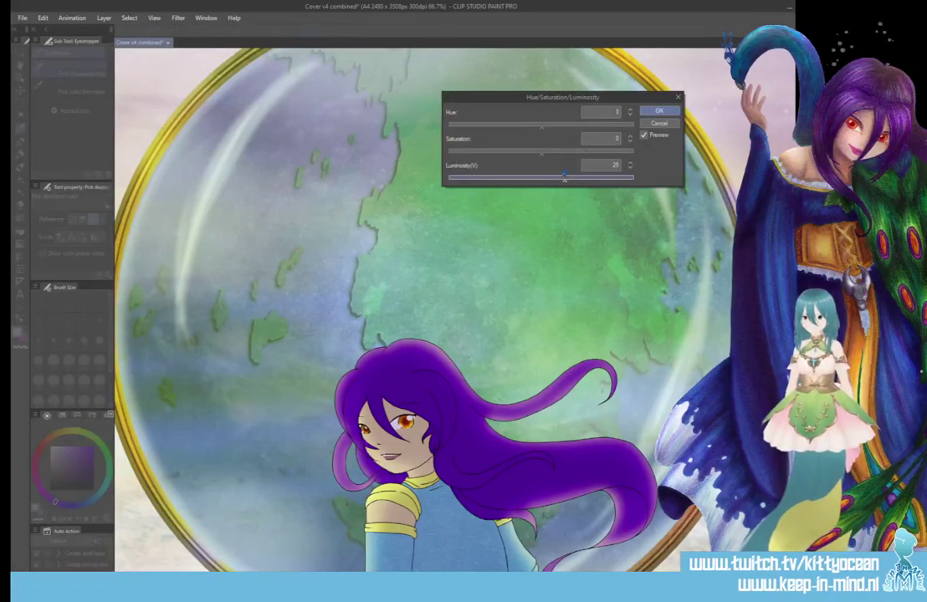
click(650, 109)
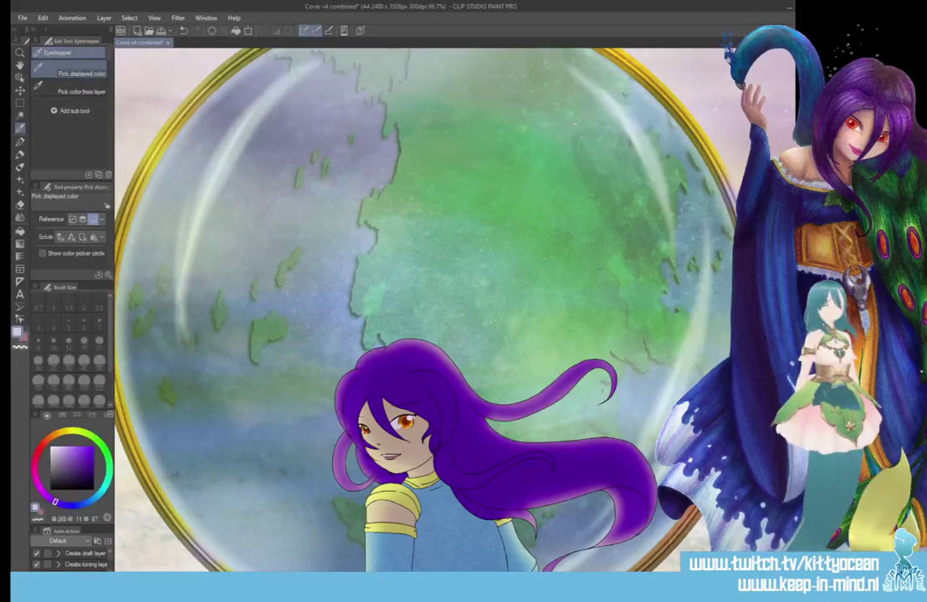
Step: Examine the whole cover and its details, including the title, the globe, and the girl's hair and clothes
scroll(540, 132, down, 2)
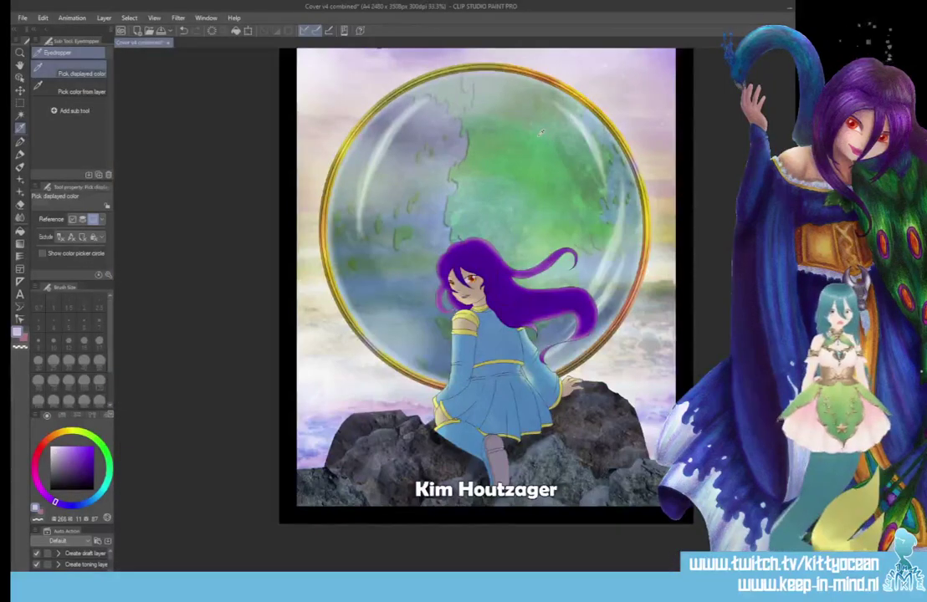
scroll(540, 132, down, 1)
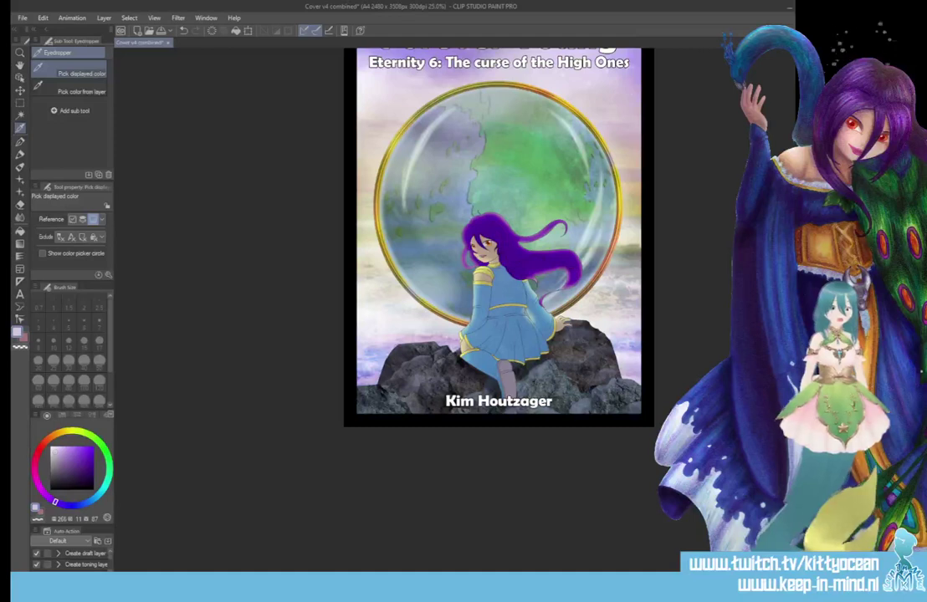
scroll(541, 132, up, 3)
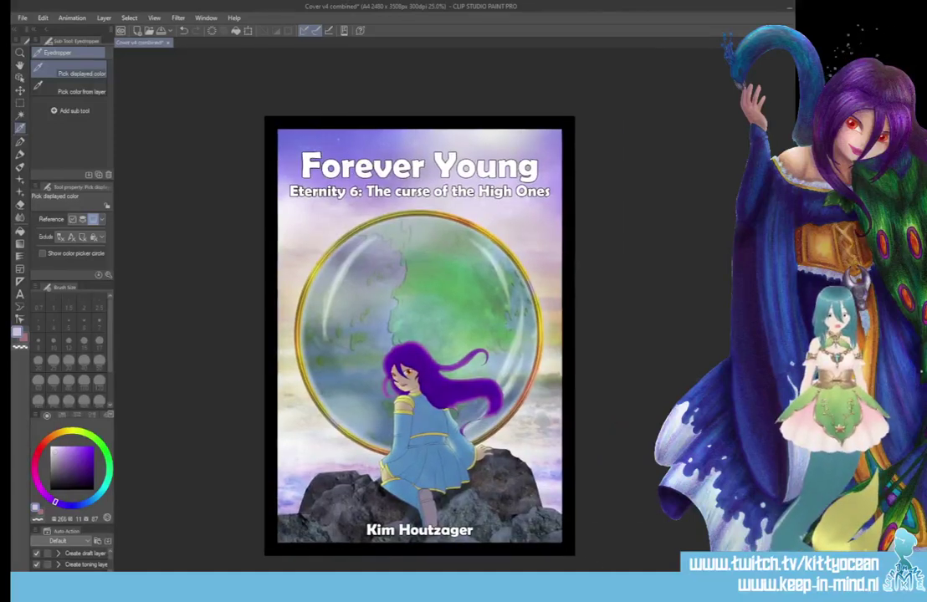
scroll(597, 567, up, 1)
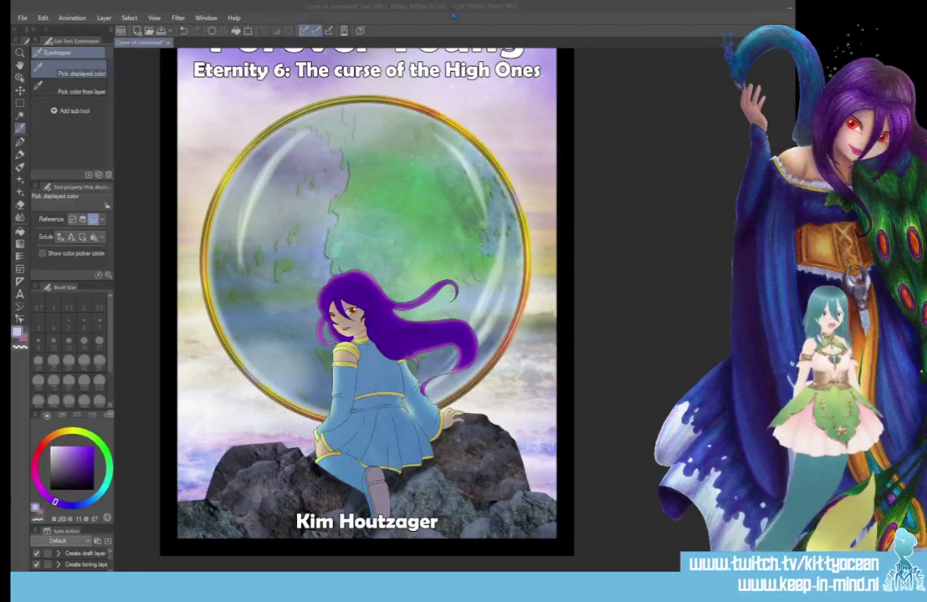
click(454, 11)
key(ctrl+minus)
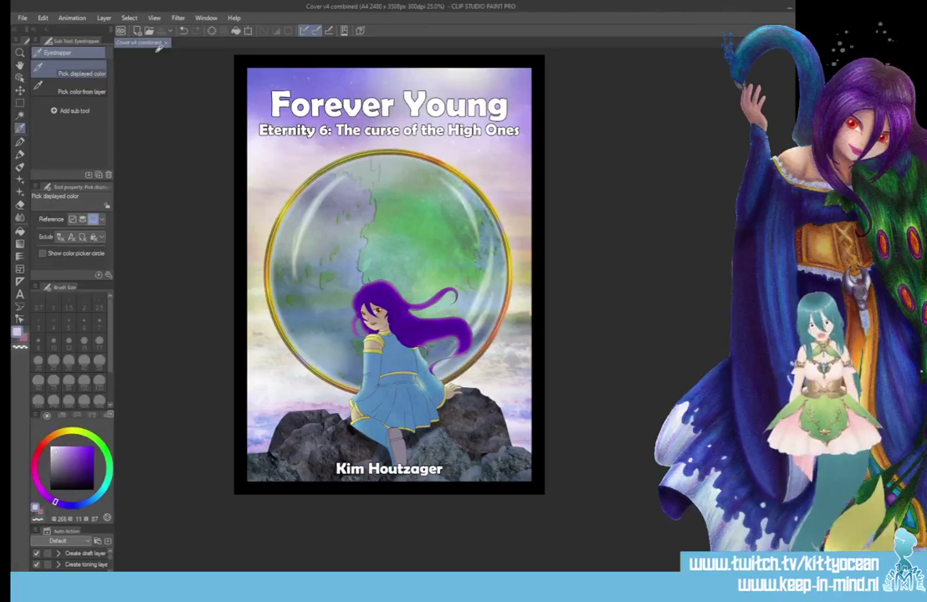
scroll(235, 56, up, 2)
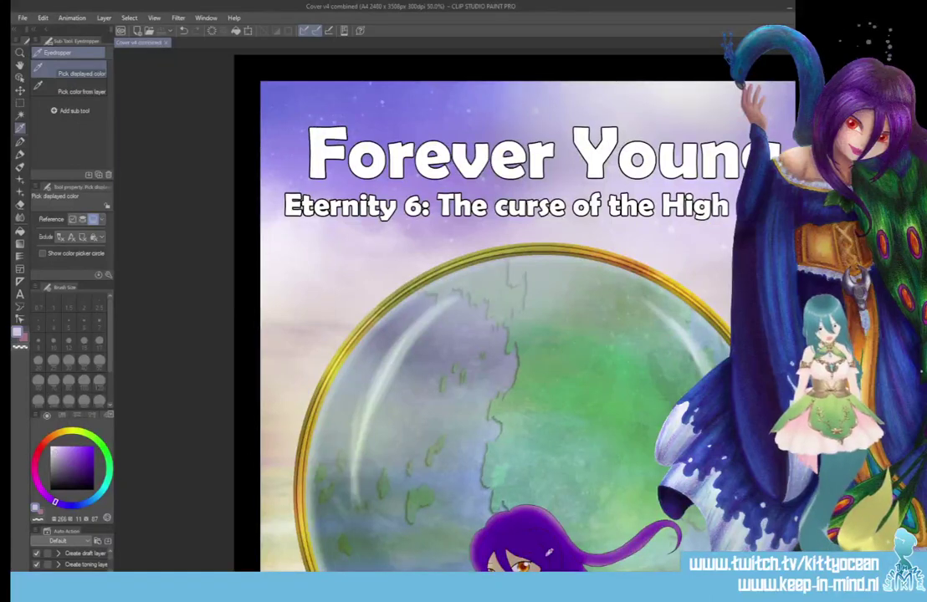
scroll(706, 286, right, 3)
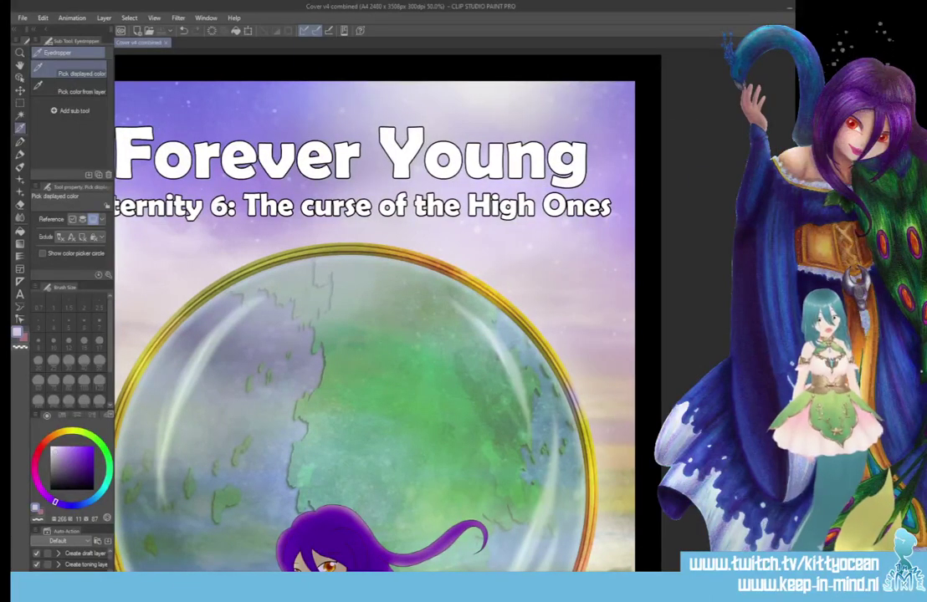
scroll(374, 309, down, 3)
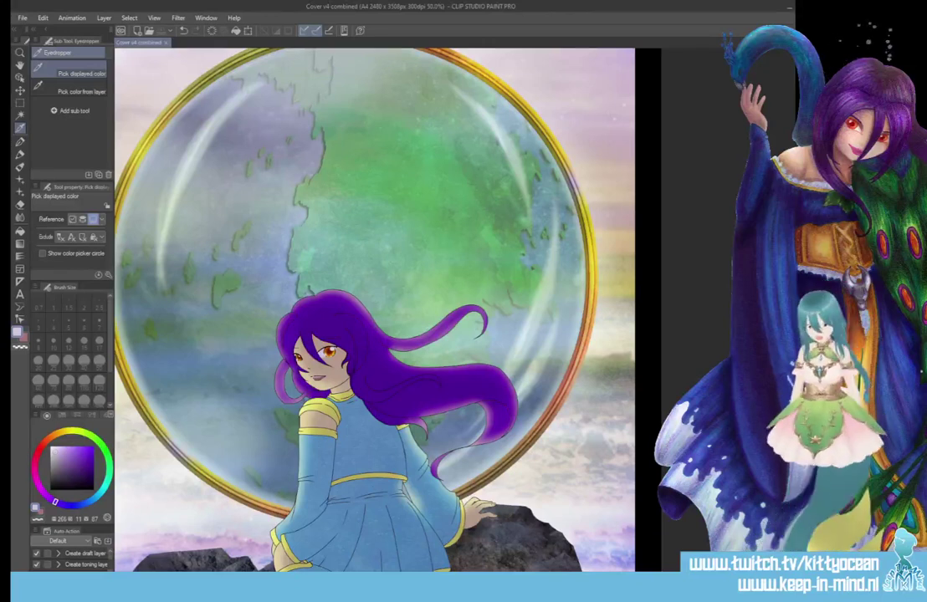
key(ctrl+minus)
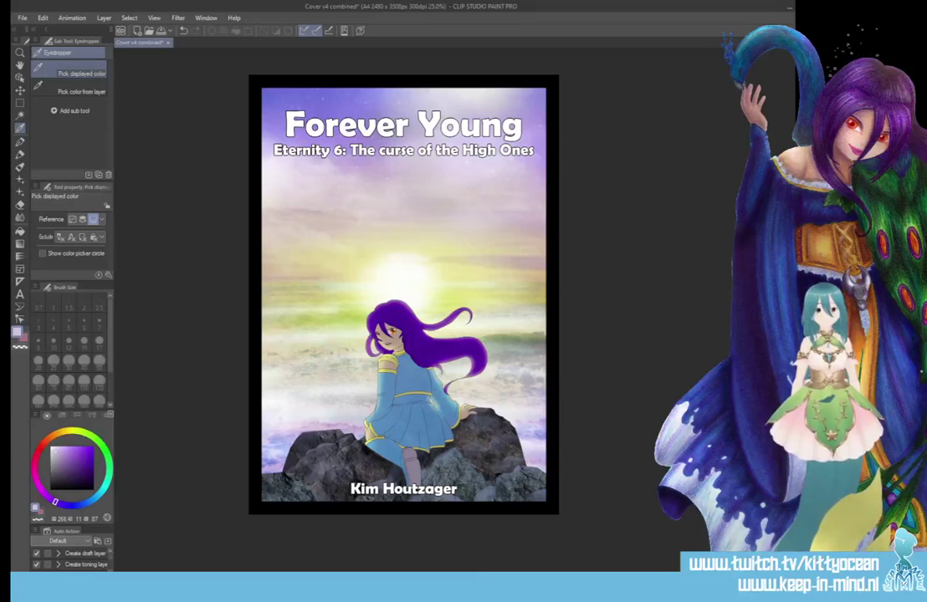
Step: Bring back the globe behind the girl with a more solid blue-green fill, comparing it with the translucent globe and the plain sunset
key(ctrl+v)
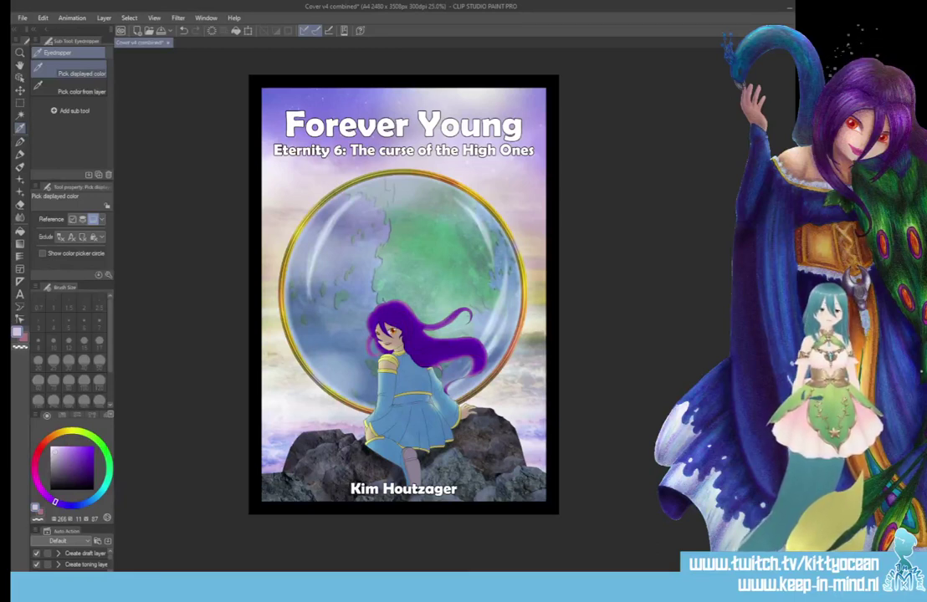
key(ctrl+z)
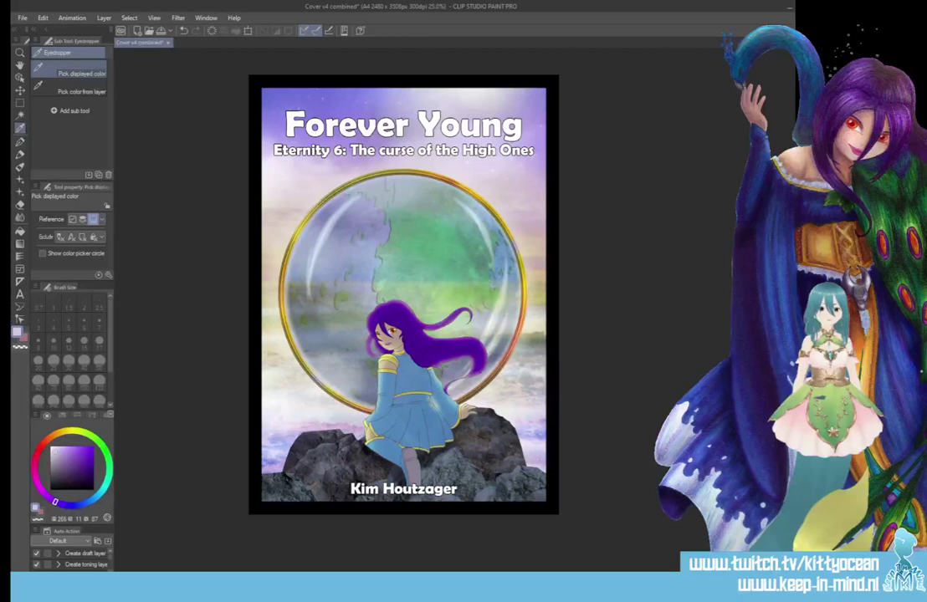
key(ctrl+y)
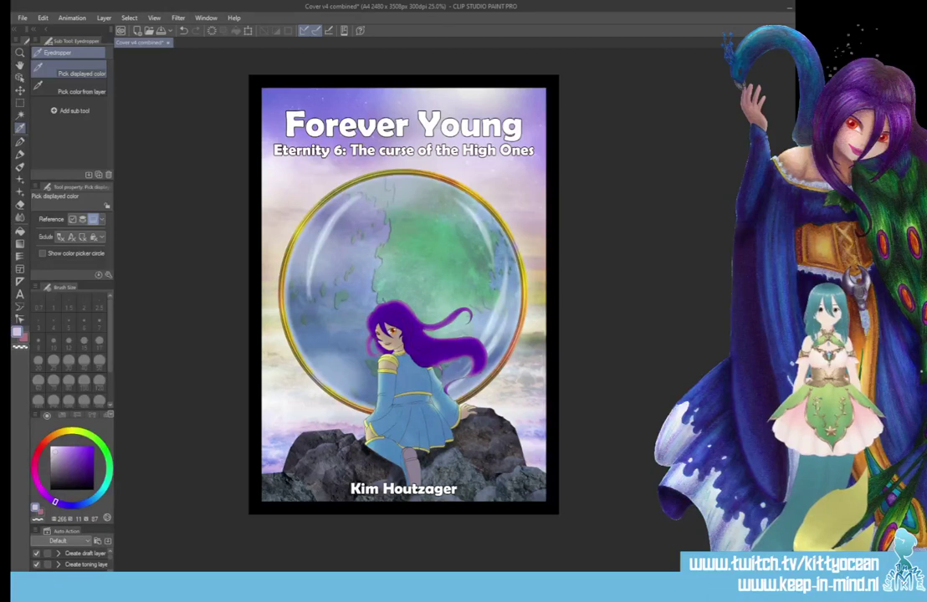
key(ctrl+z)
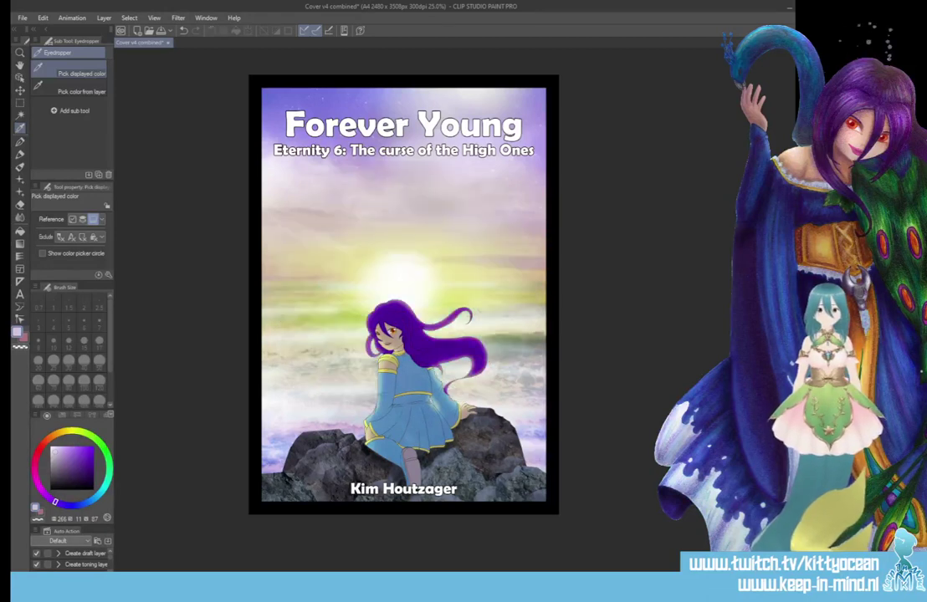
key(ctrl+y)
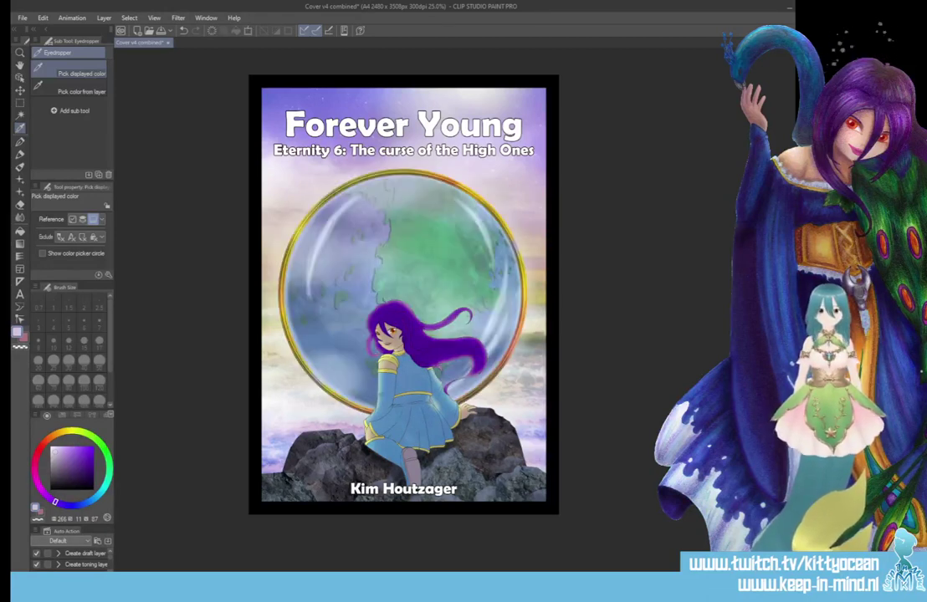